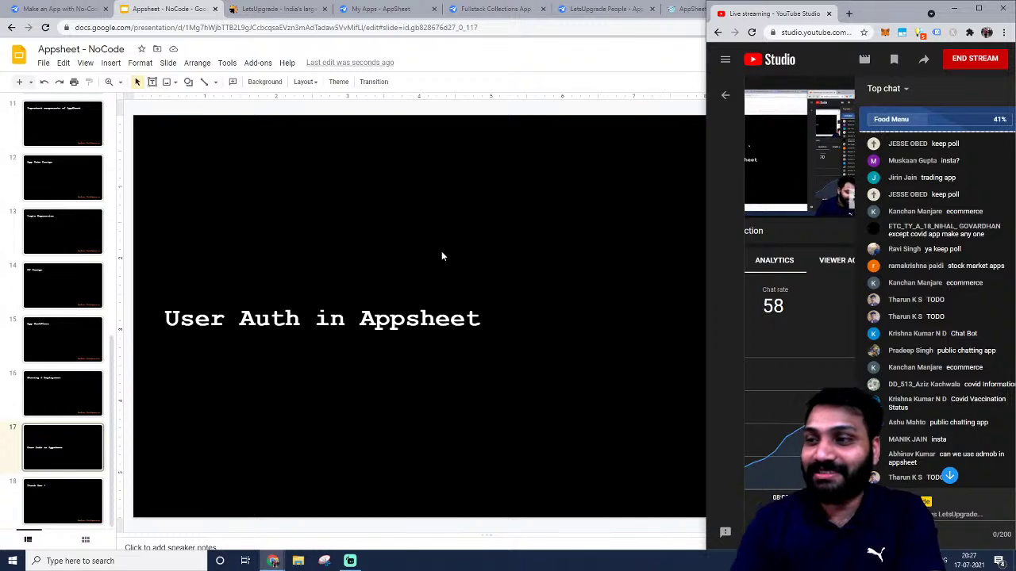
# End the live poll with Food Menu winning at 42% and return to the slide deck.
pyautogui.click(963, 119)
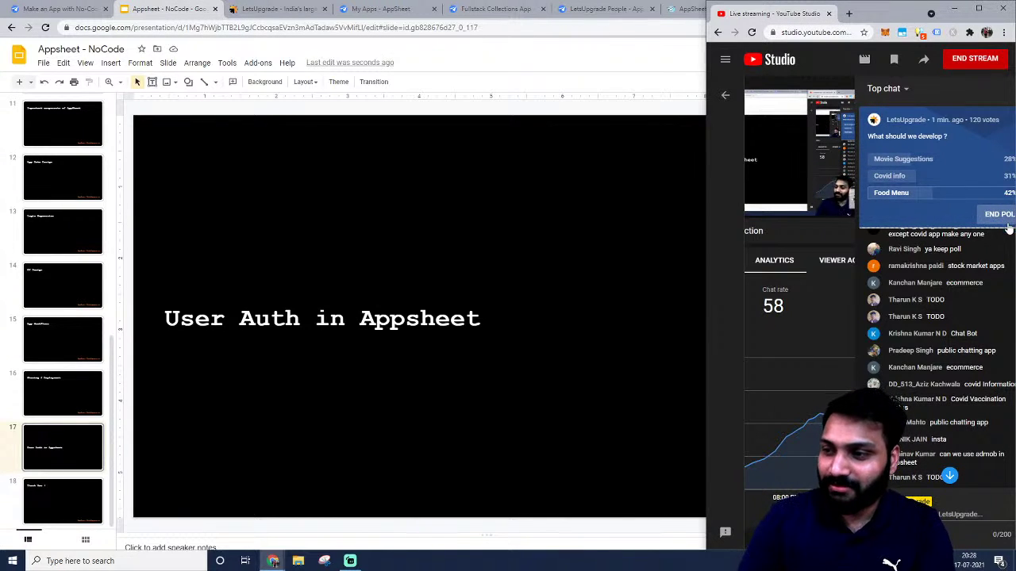
pyautogui.click(1002, 216)
pyautogui.click(388, 348)
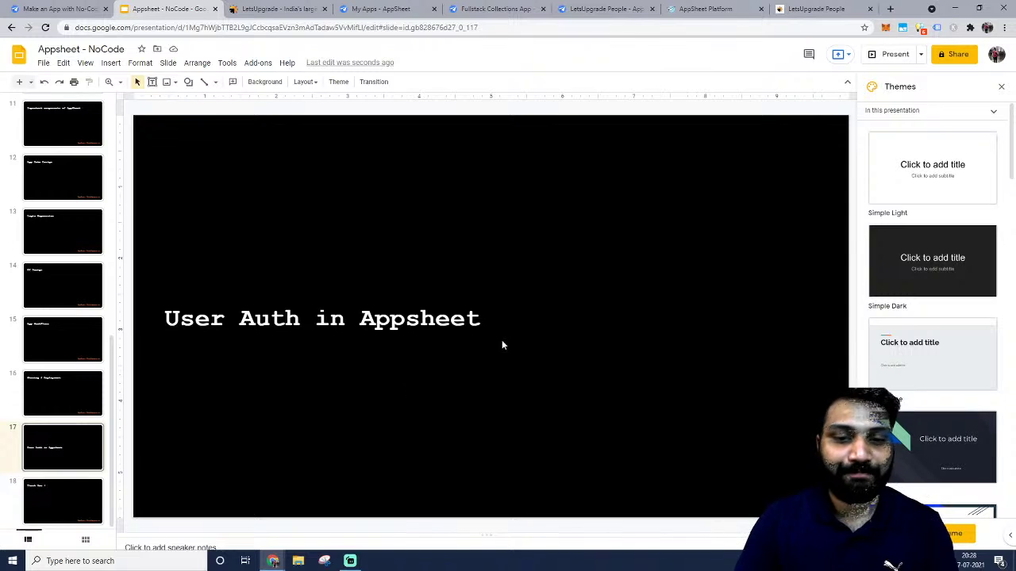
pyautogui.click(482, 320)
# Create a blank Google Sheets spreadsheet under the other Google account, then go back to the slides.
pyautogui.click(500, 232)
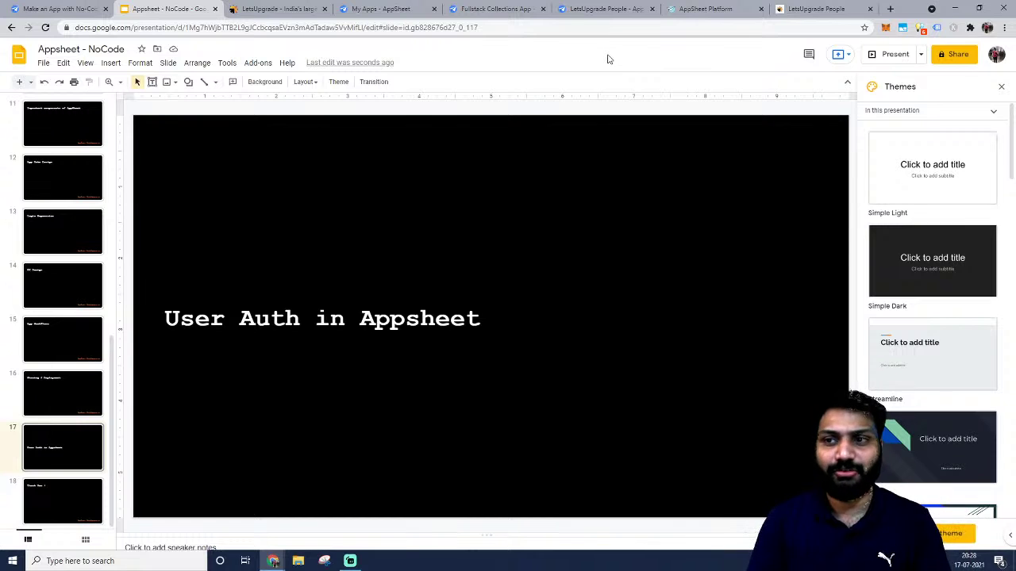
pyautogui.click(890, 8)
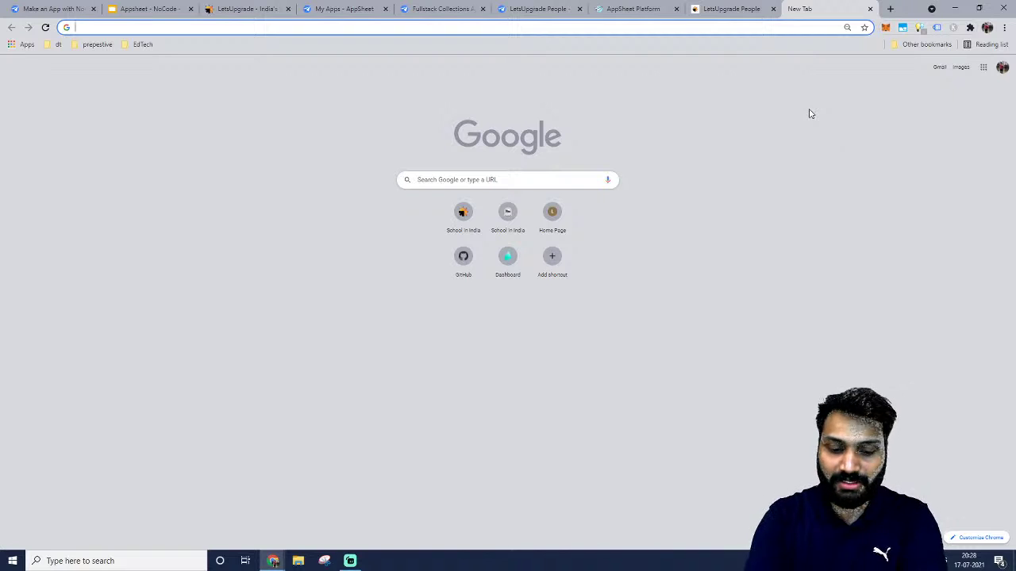
pyautogui.write('sheet')
pyautogui.press('Return')
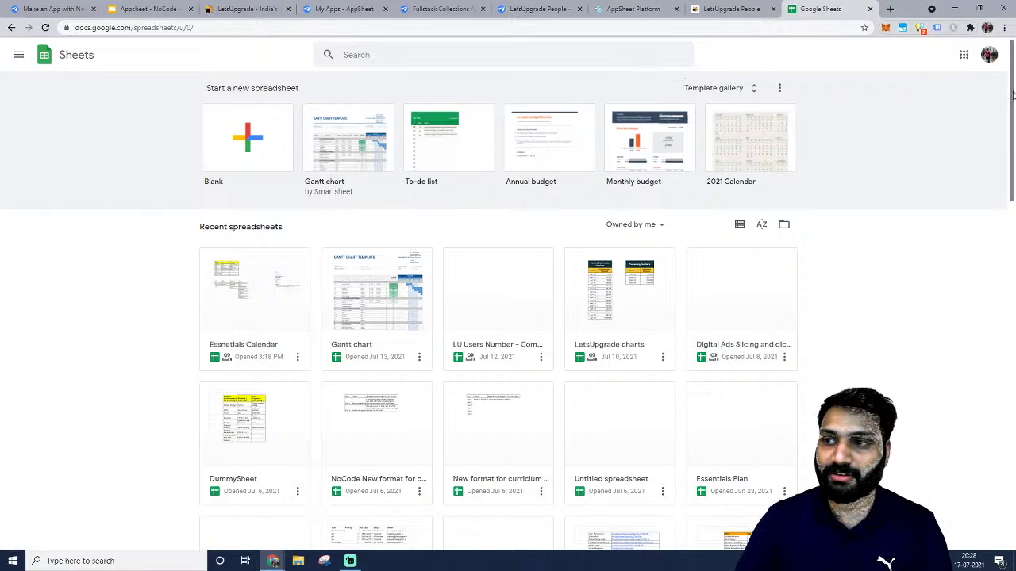
pyautogui.click(989, 55)
pyautogui.click(897, 240)
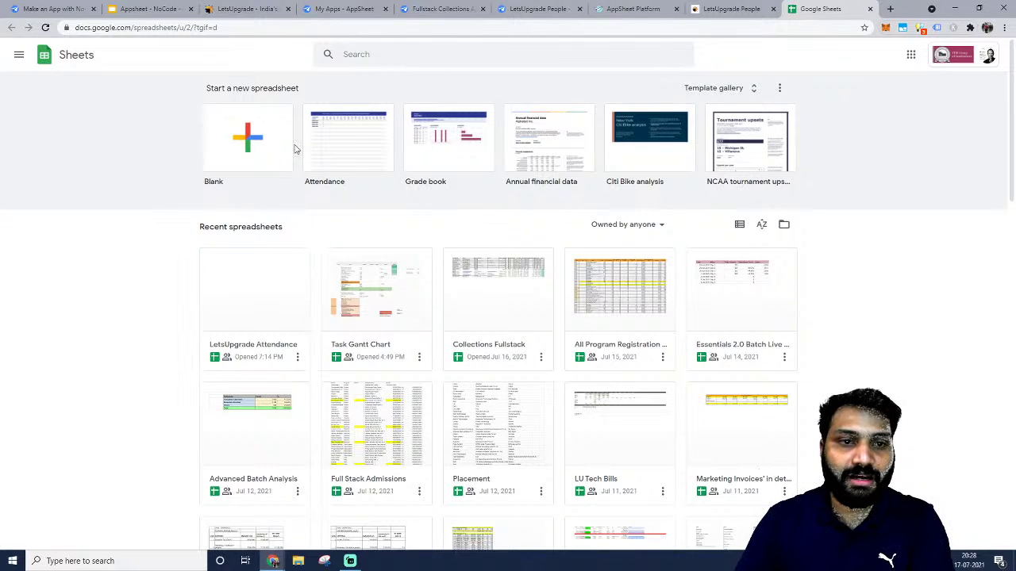
pyautogui.click(236, 142)
pyautogui.click(151, 9)
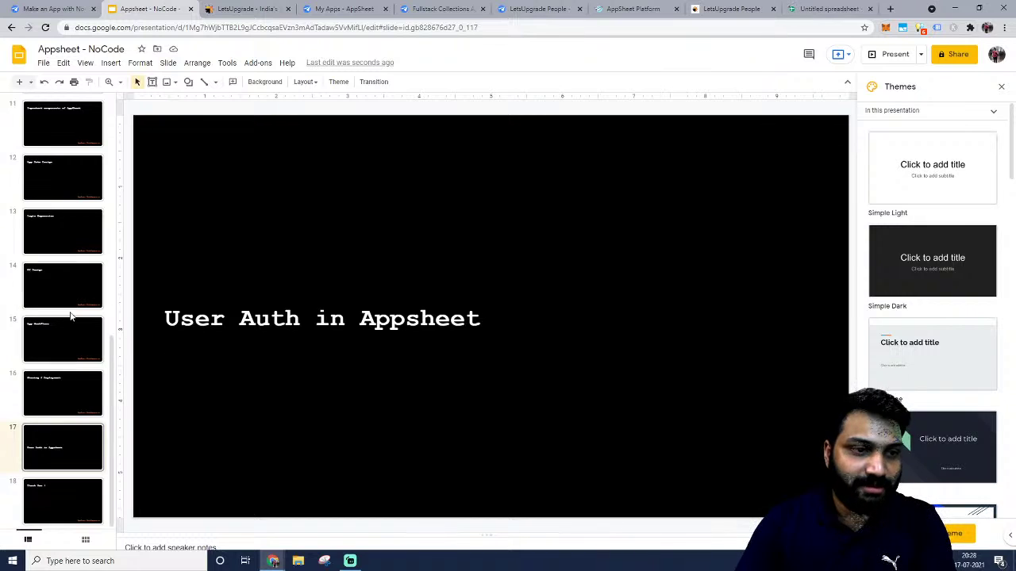
# Copy slide 10's 'Lets Build' title box and insert a new blank slide after slide 10.
pyautogui.scroll(3, 70, 316)
pyautogui.click(57, 282)
pyautogui.click(68, 246)
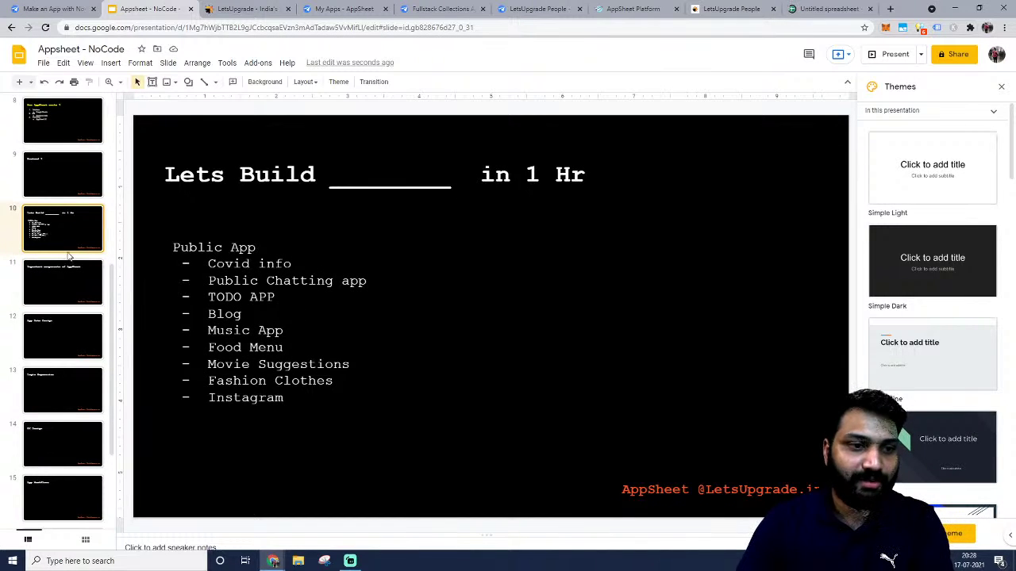
pyautogui.click(401, 184)
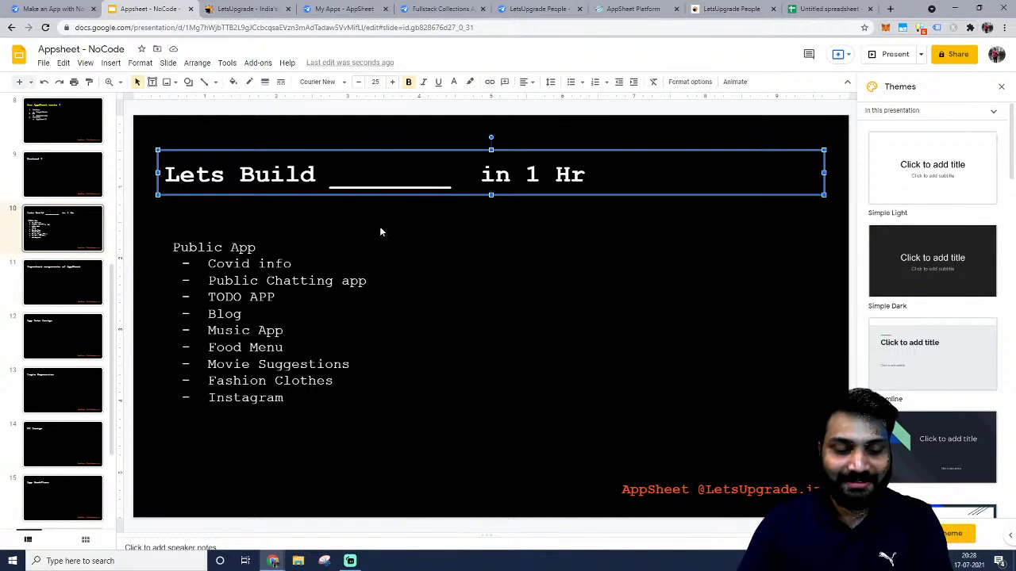
pyautogui.click(63, 256)
pyautogui.rightClick(76, 261)
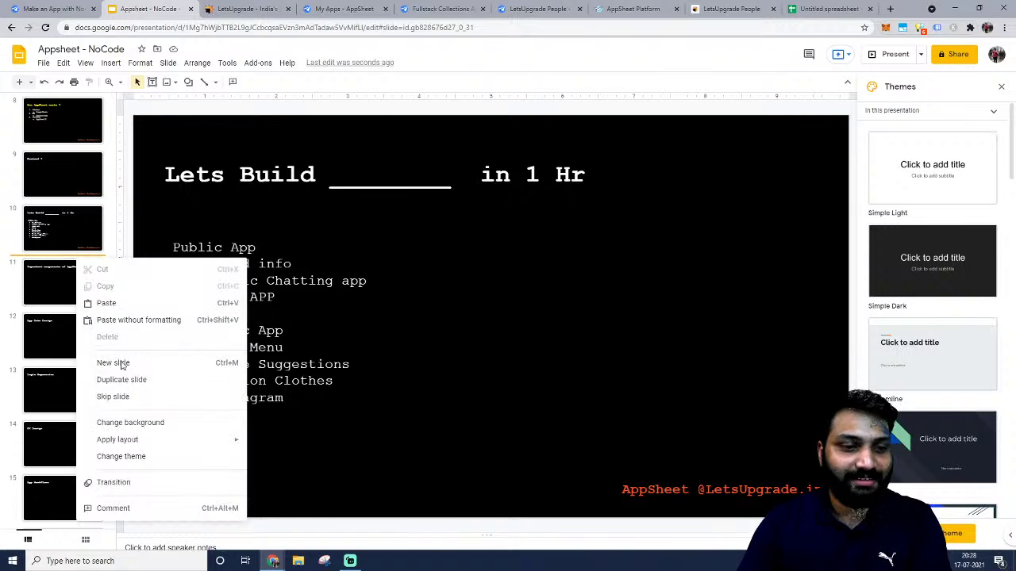
pyautogui.click(123, 364)
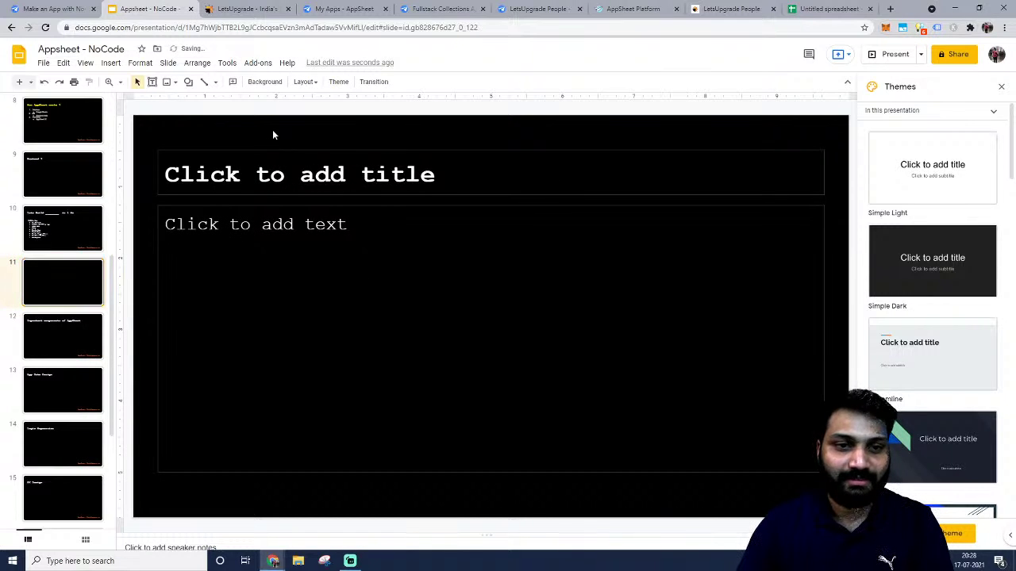
# Replace the new slide's placeholders with the pasted title, edited to 'Lets Build Food Menu in 1 Hr'.
pyautogui.hotkey('ctrl', 'a')
pyautogui.press('Delete')
pyautogui.hotkey('ctrl', 'v')
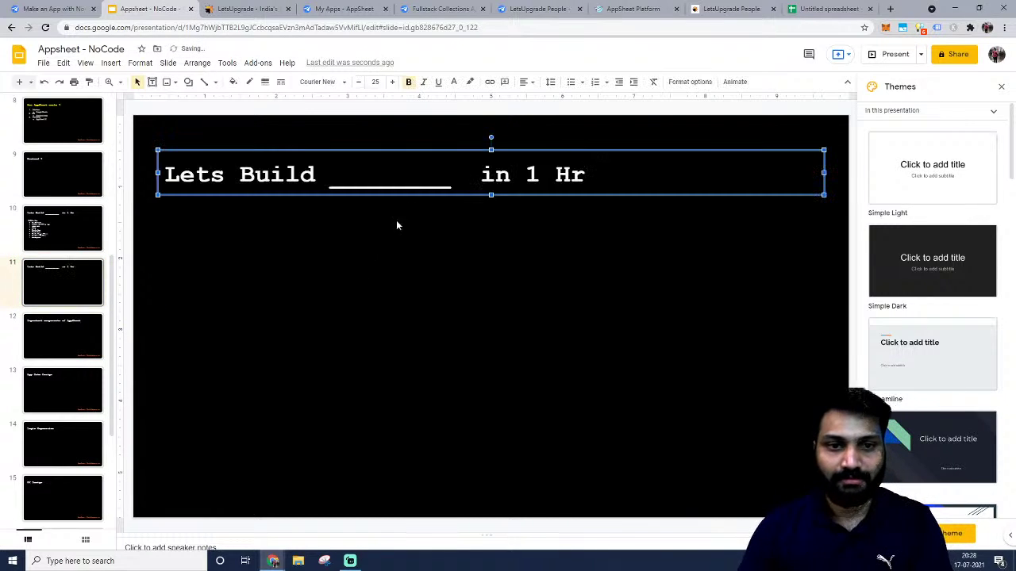
pyautogui.doubleClick(420, 179)
pyautogui.write('Food menu')
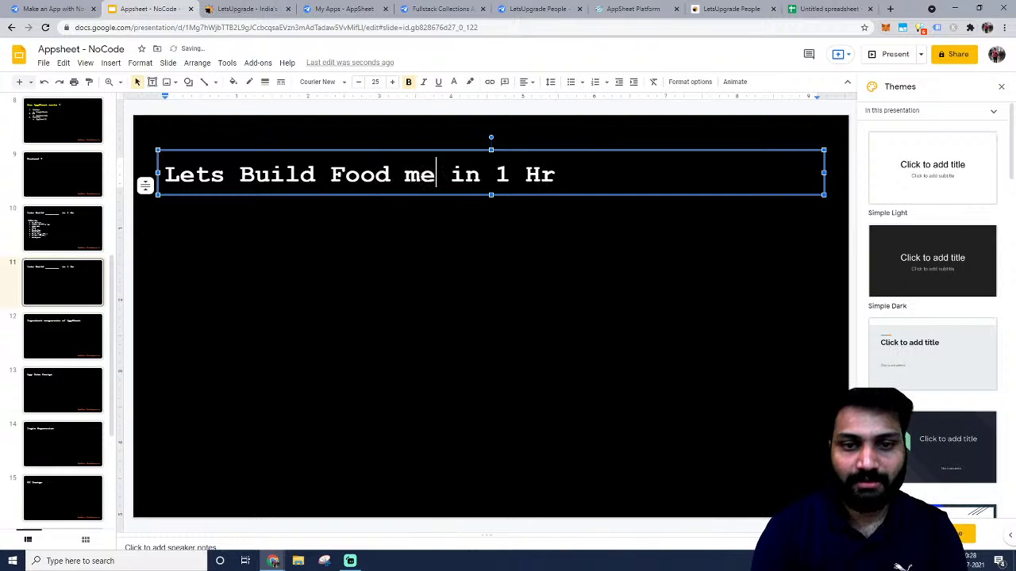
pyautogui.press('BackSpace')
pyautogui.press('BackSpace')
pyautogui.press('BackSpace')
pyautogui.press('BackSpace')
pyautogui.write('Menu')
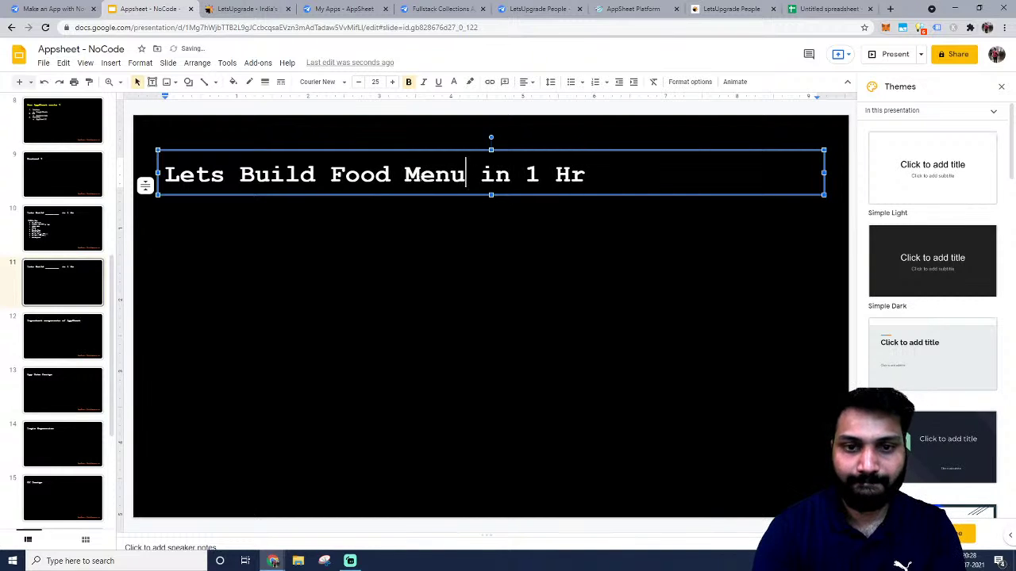
pyautogui.click(407, 267)
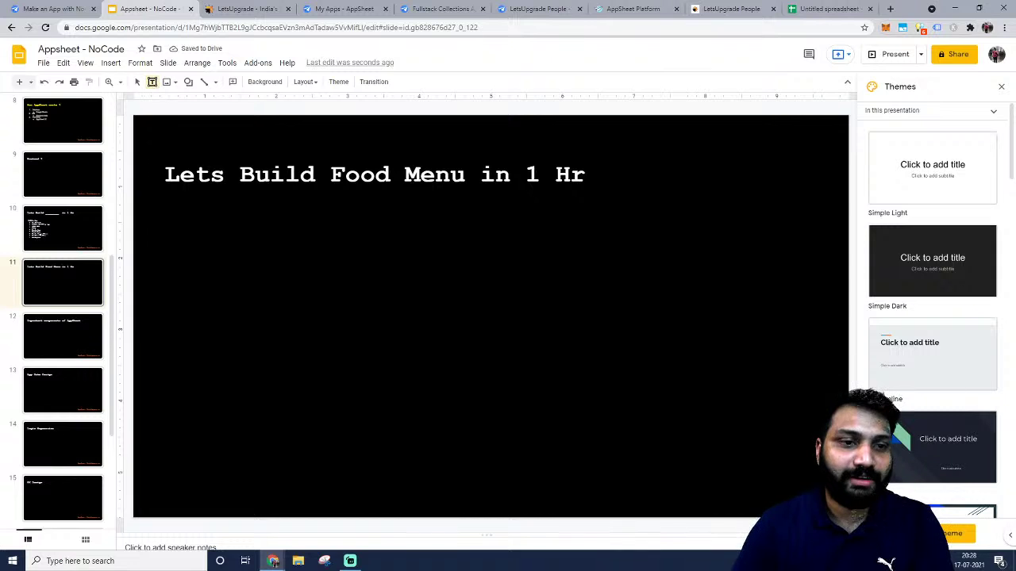
# Add a large white-text box below the title reading '- Data Properties'.
pyautogui.moveTo(163, 218); pyautogui.dragTo(770, 465)
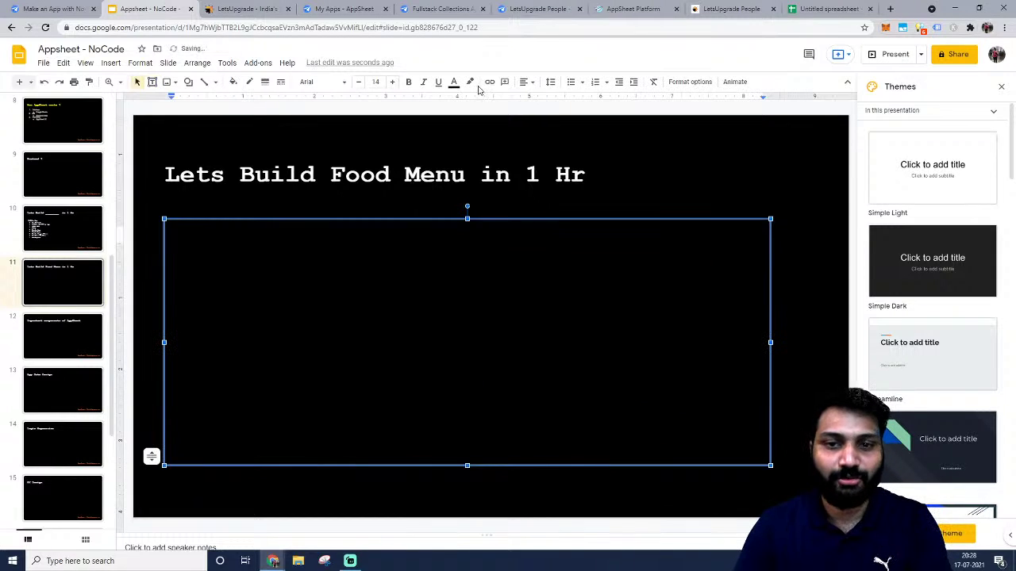
pyautogui.click(454, 81)
pyautogui.click(469, 115)
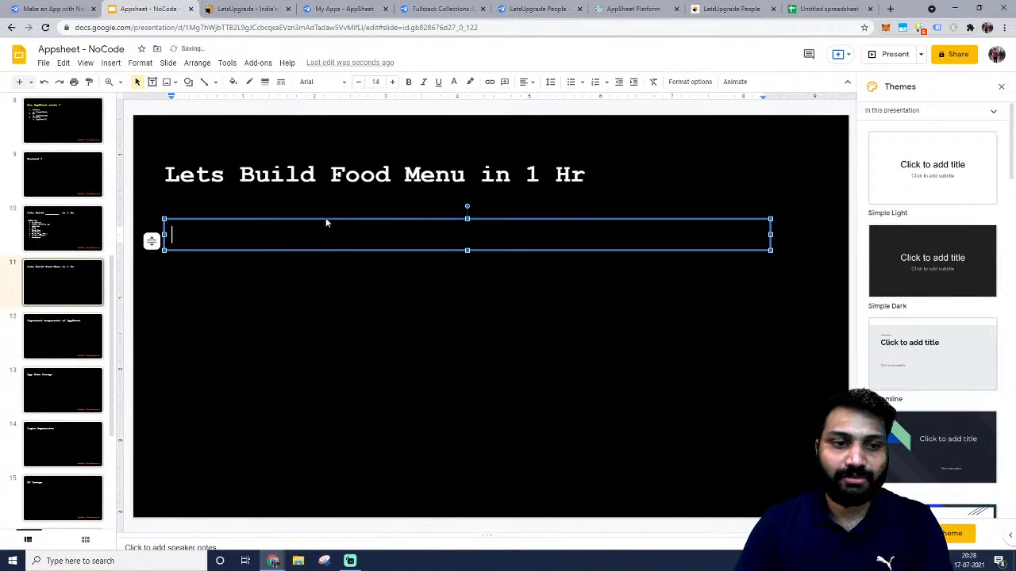
pyautogui.write('-')
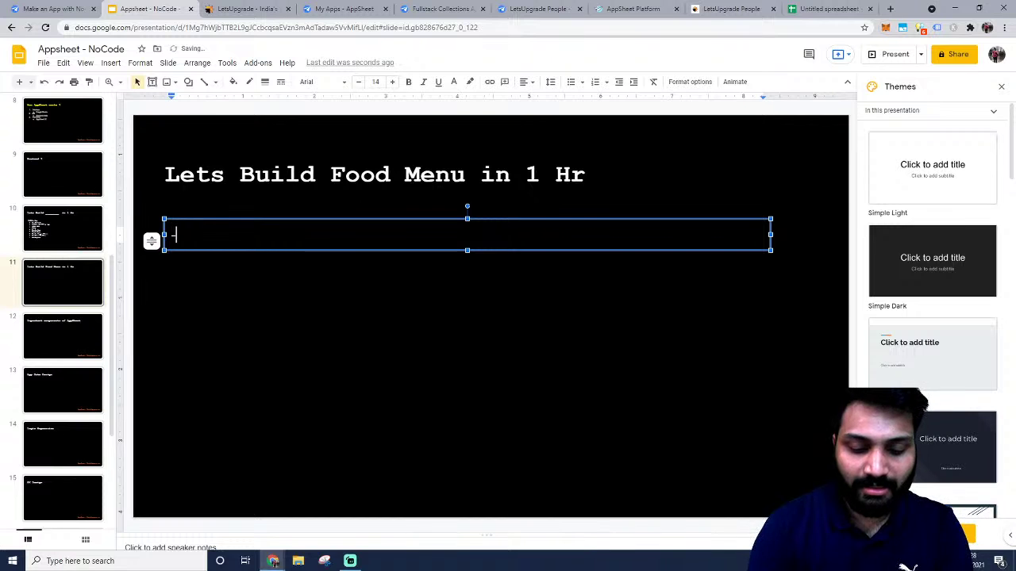
pyautogui.write(' Data Properties')
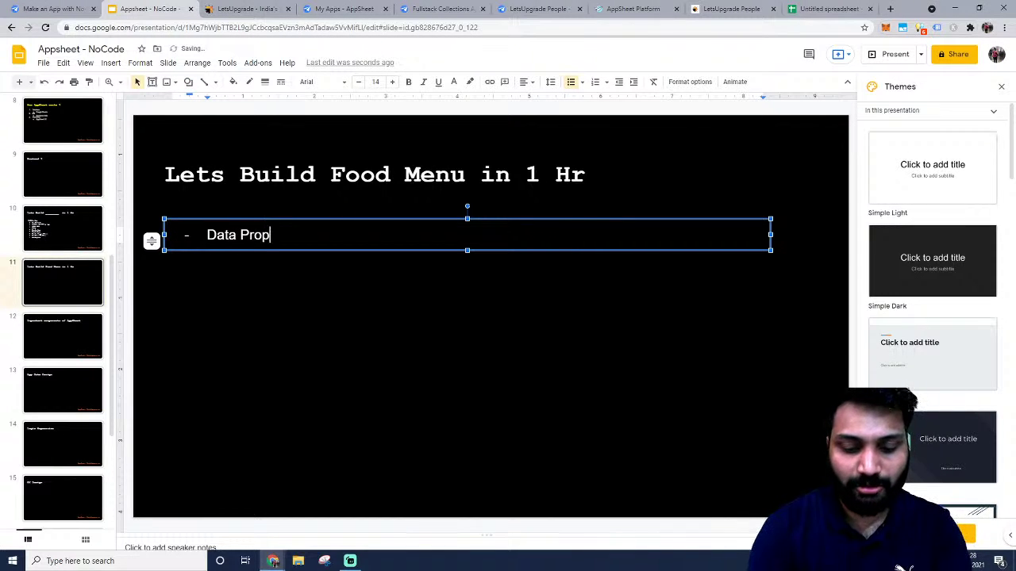
pyautogui.click(365, 449)
pyautogui.click(829, 9)
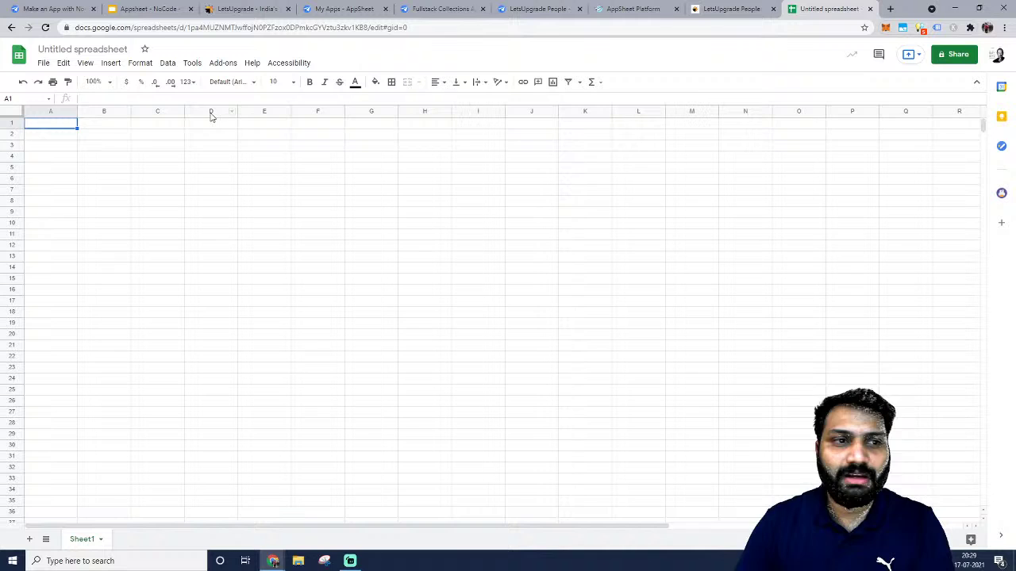
# Rename the spreadsheet to 'Food Menu'.
pyautogui.click(97, 50)
pyautogui.write('Fo')
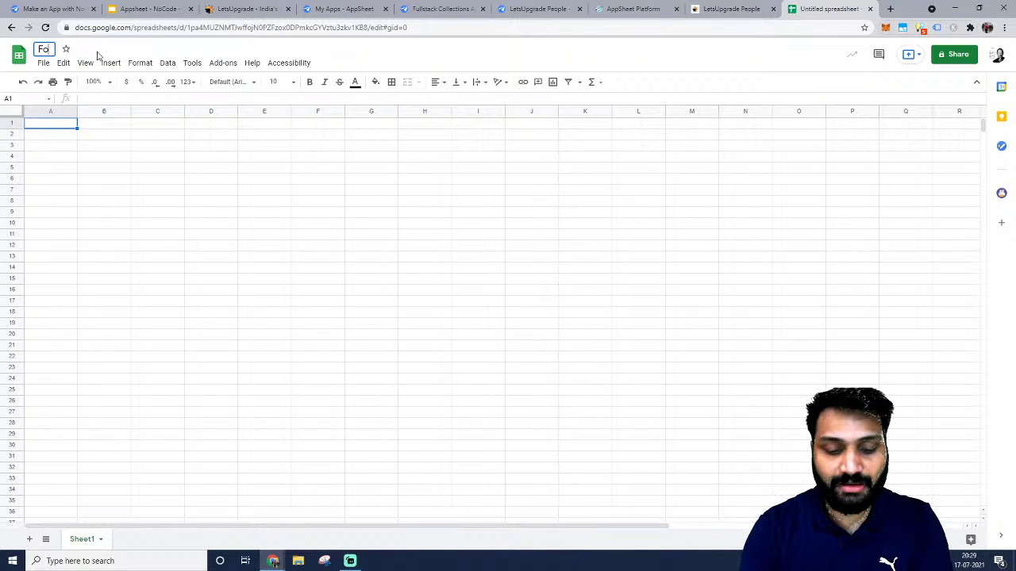
pyautogui.write('od Menu')
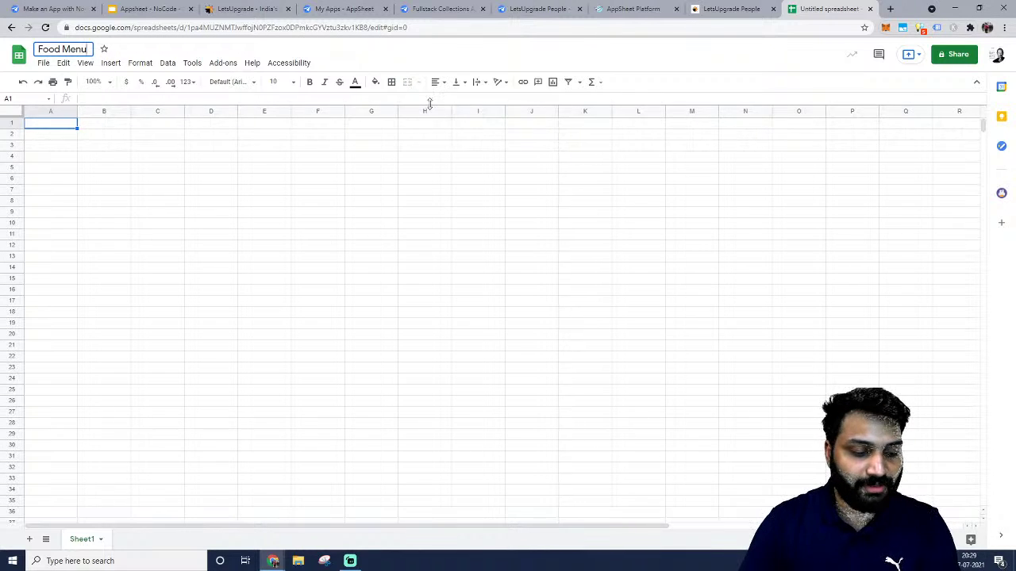
pyautogui.click(233, 191)
# Share the spreadsheet so anyone with the link can view, and copy the link.
pyautogui.click(963, 57)
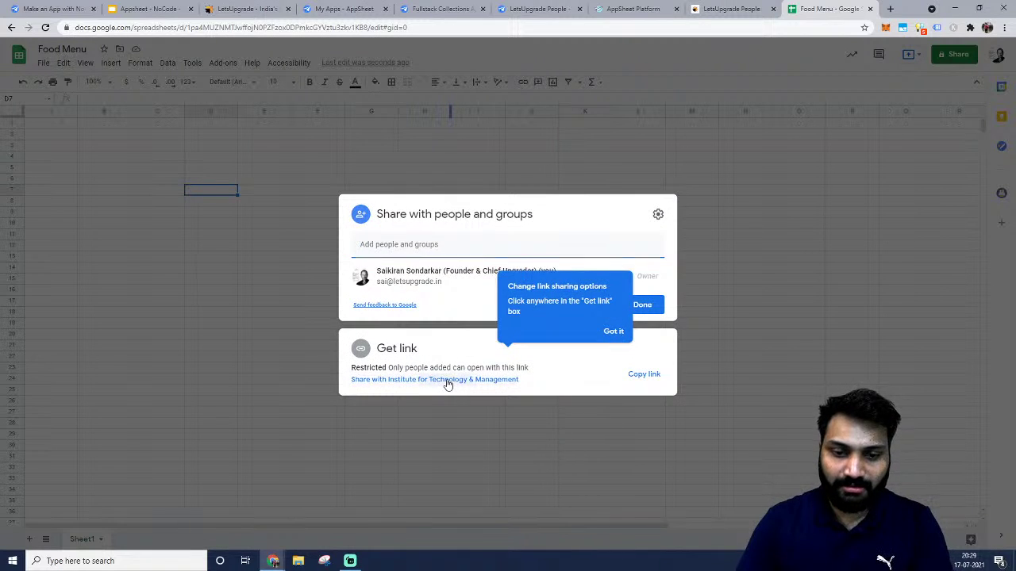
pyautogui.click(446, 379)
pyautogui.click(523, 343)
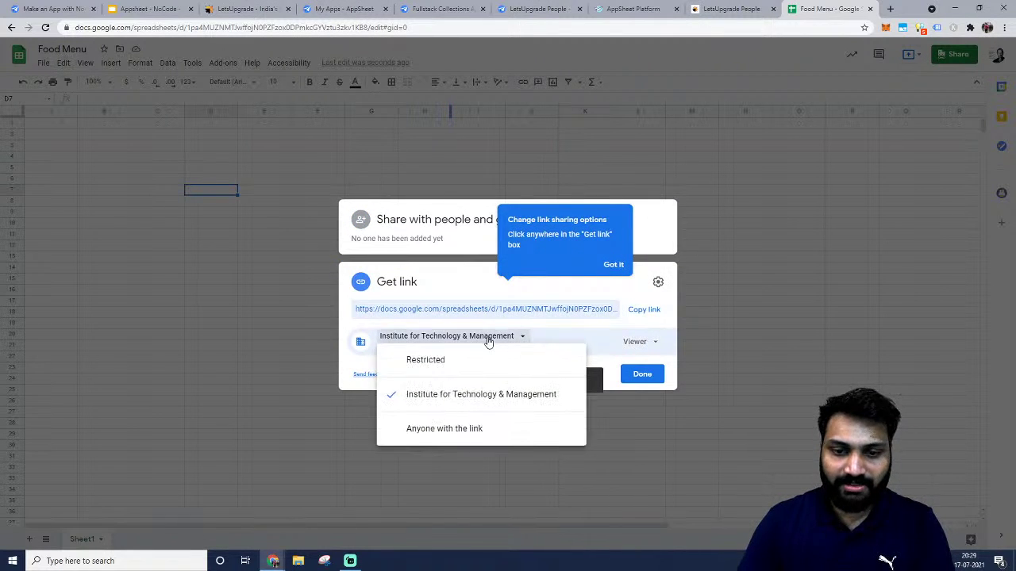
pyautogui.click(447, 426)
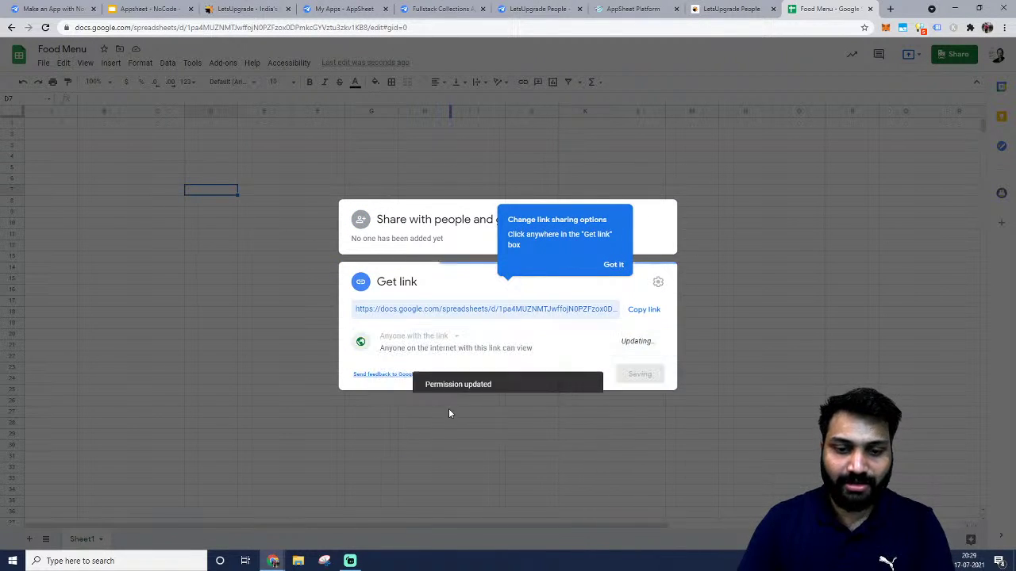
pyautogui.click(637, 311)
pyautogui.click(615, 144)
pyautogui.hotkey('alt', 'Tab')
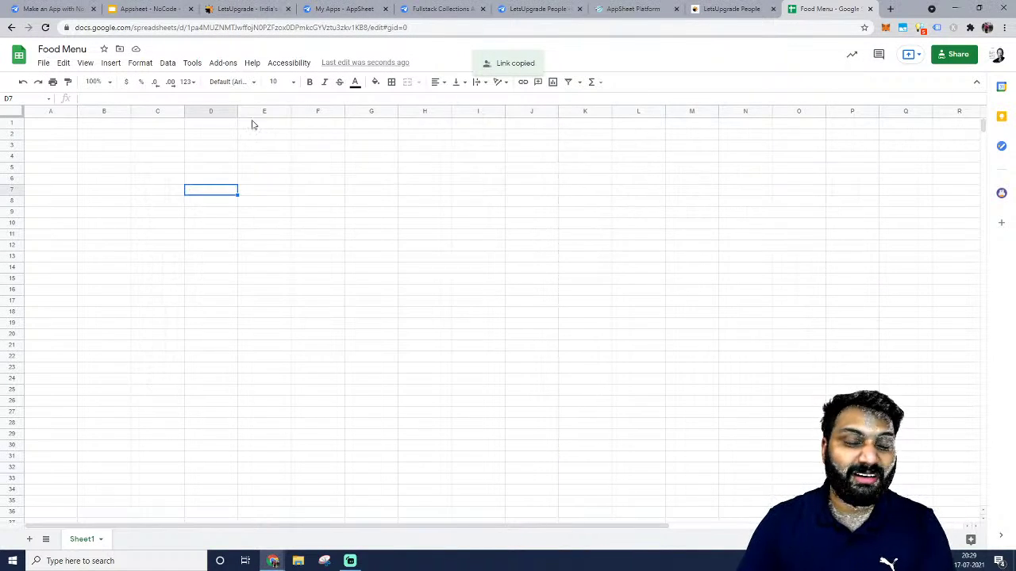
# Rename the first sheet tab from Sheet1 to 'MenuItems'.
pyautogui.click(85, 137)
pyautogui.click(12, 135)
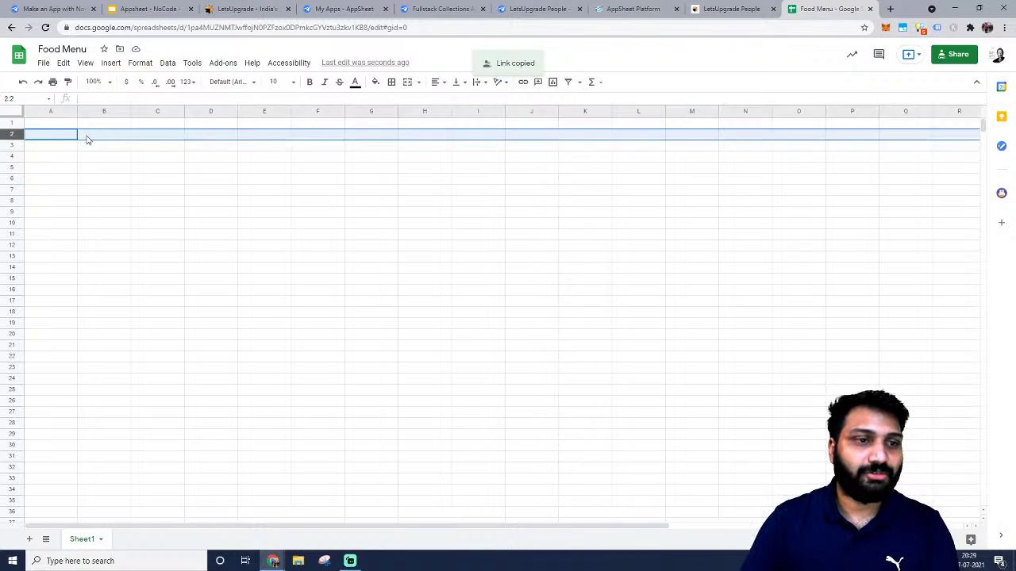
pyautogui.click(56, 125)
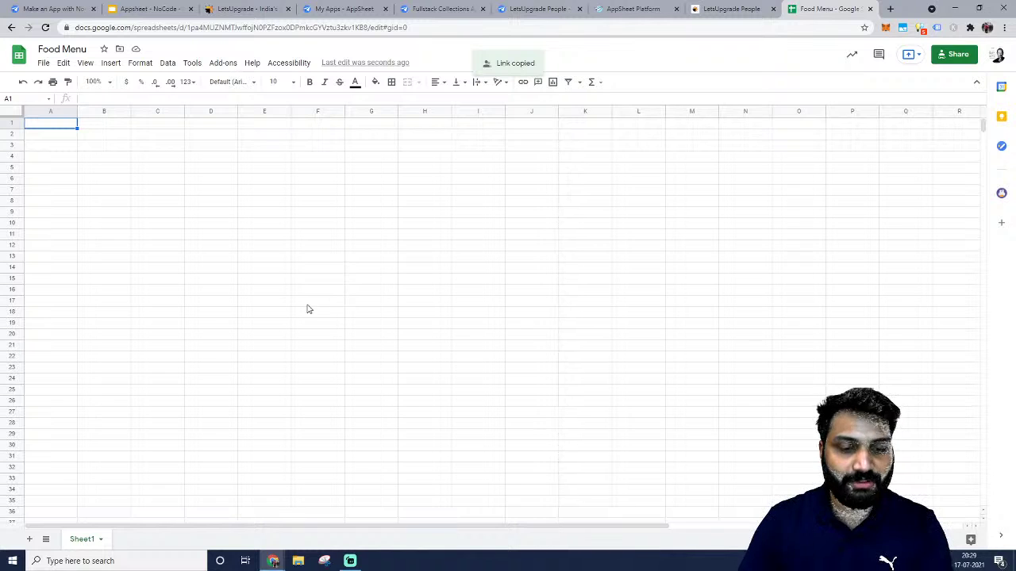
pyautogui.doubleClick(93, 540)
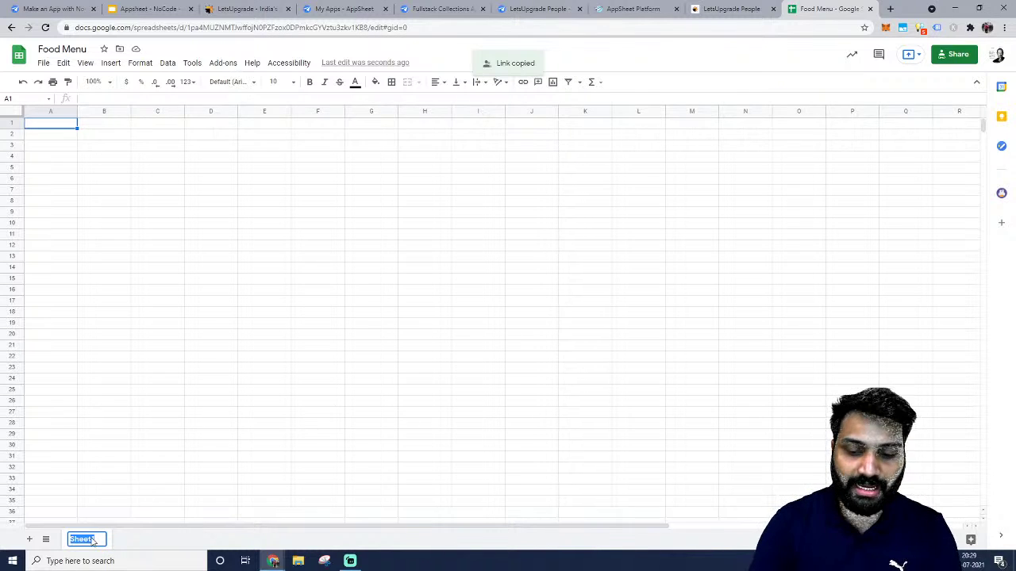
pyautogui.press('BackSpace')
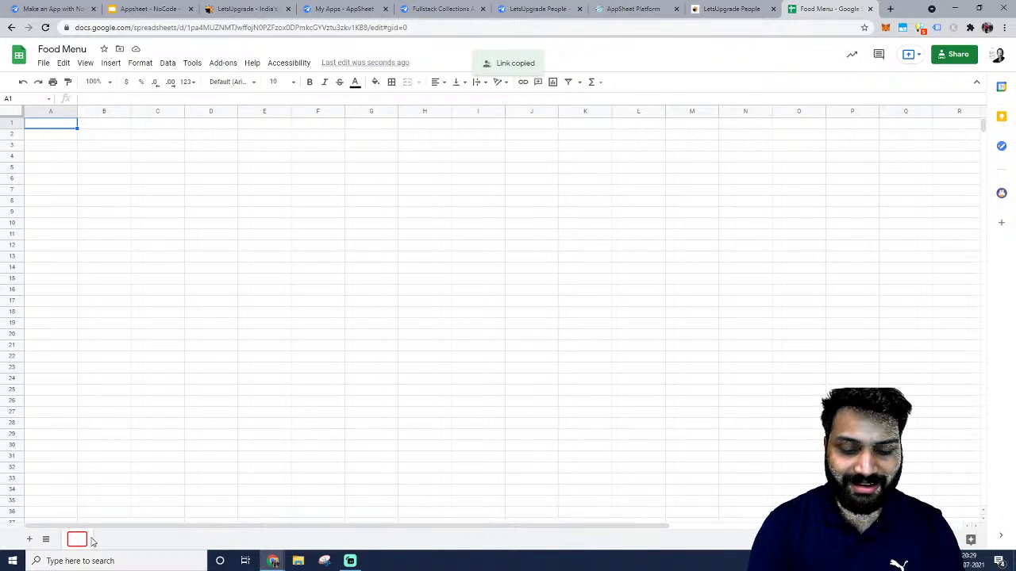
pyautogui.write('Menu')
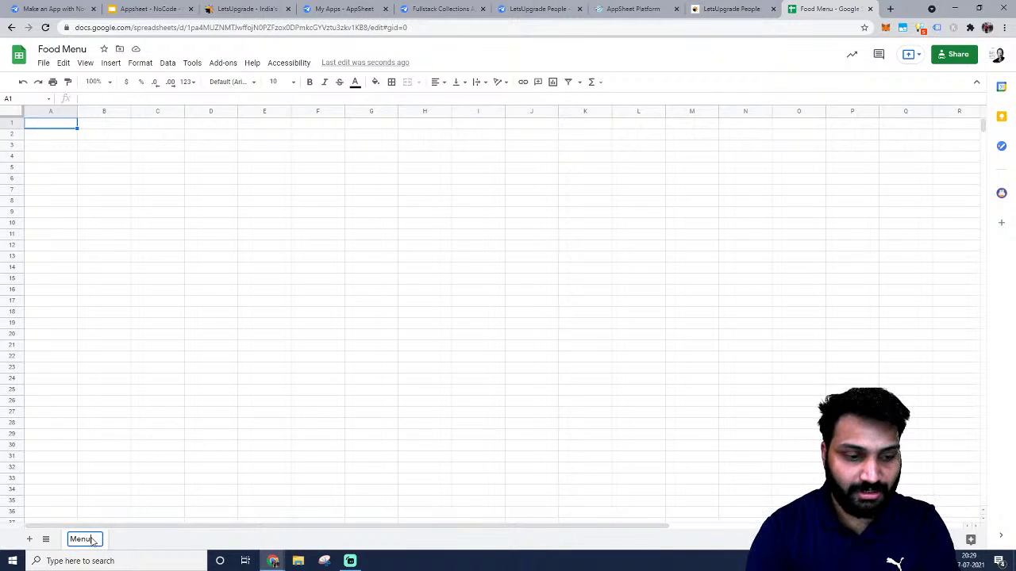
pyautogui.write('Items')
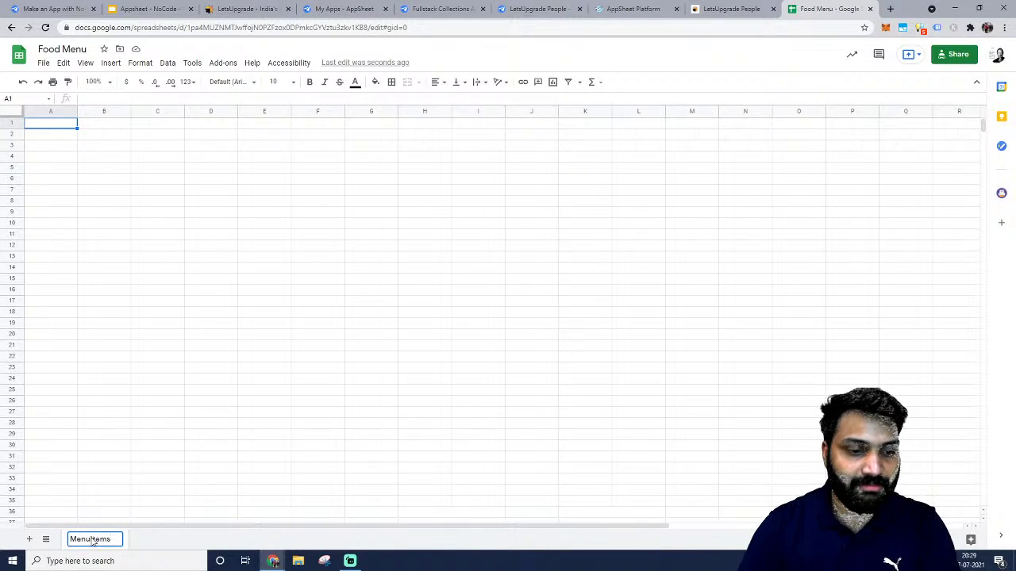
pyautogui.click(204, 458)
# Zoom the sheet in and start an 'ID' header in A1, then discard the entry.
pyautogui.hotkey('ctrl', '+')
pyautogui.hotkey('ctrl', '+')
pyautogui.hotkey('ctrl', '+')
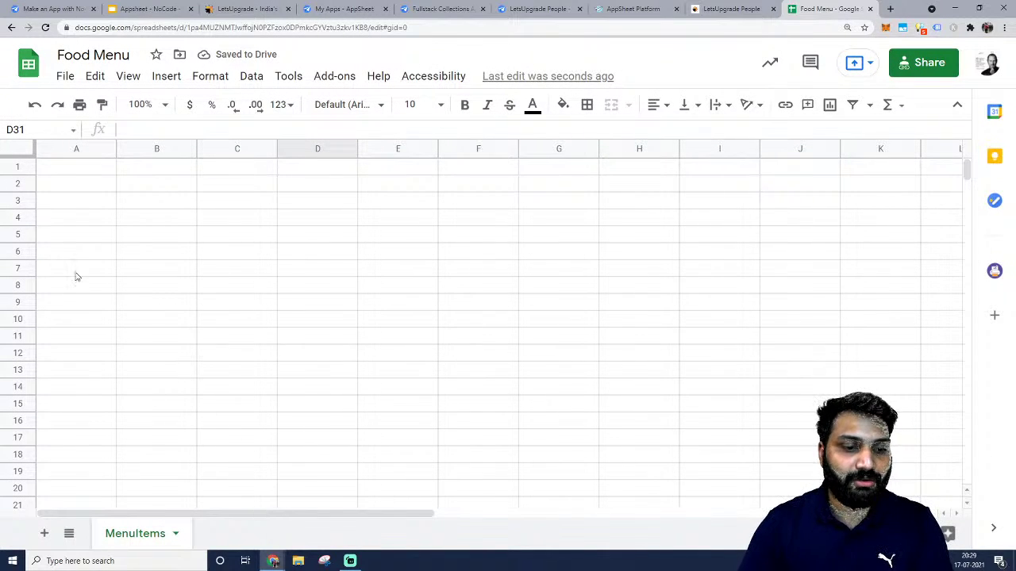
pyautogui.click(78, 170)
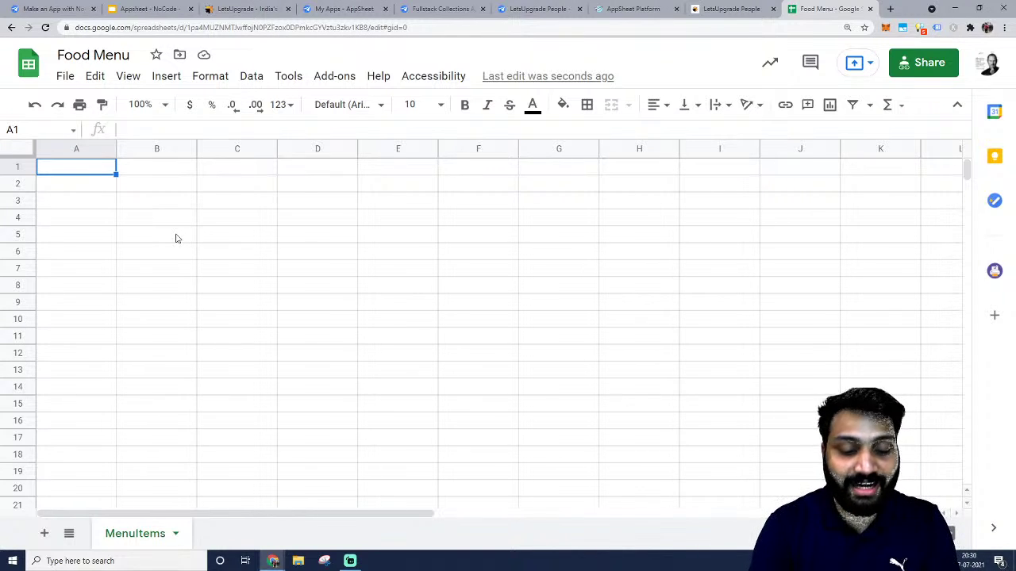
pyautogui.write('ID')
pyautogui.press('Escape')
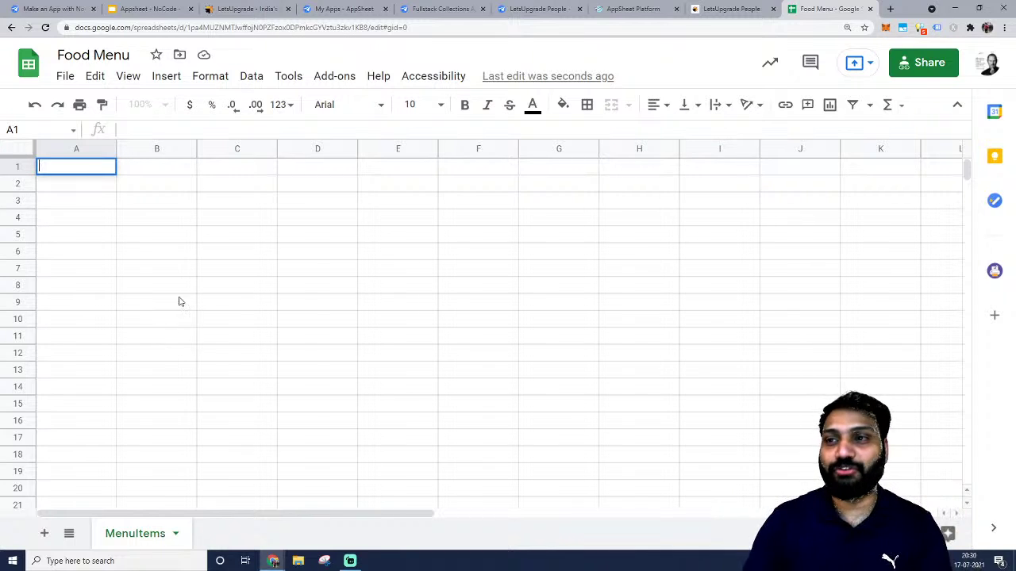
# Load zomato.com in a new tab and scroll down to the Best Food in Mumbai cards.
pyautogui.click(890, 9)
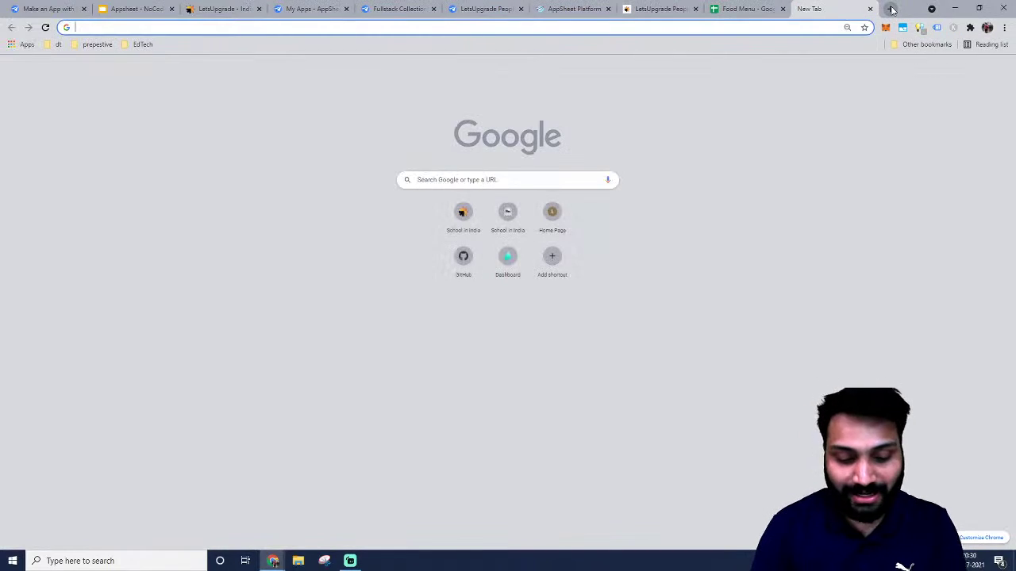
pyautogui.write('zom')
pyautogui.press('Up')
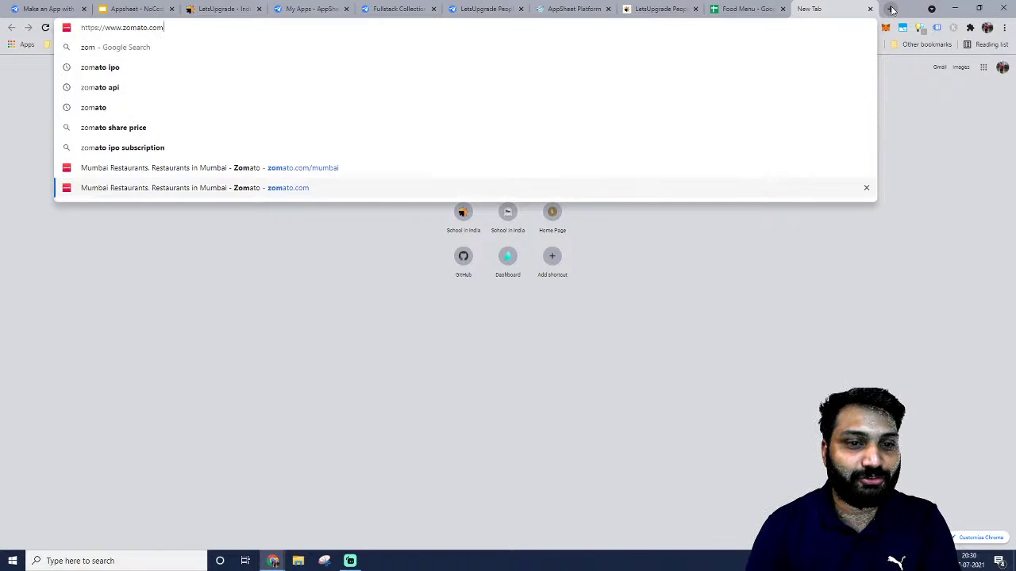
pyautogui.press('Up')
pyautogui.press('Down')
pyautogui.press('Return')
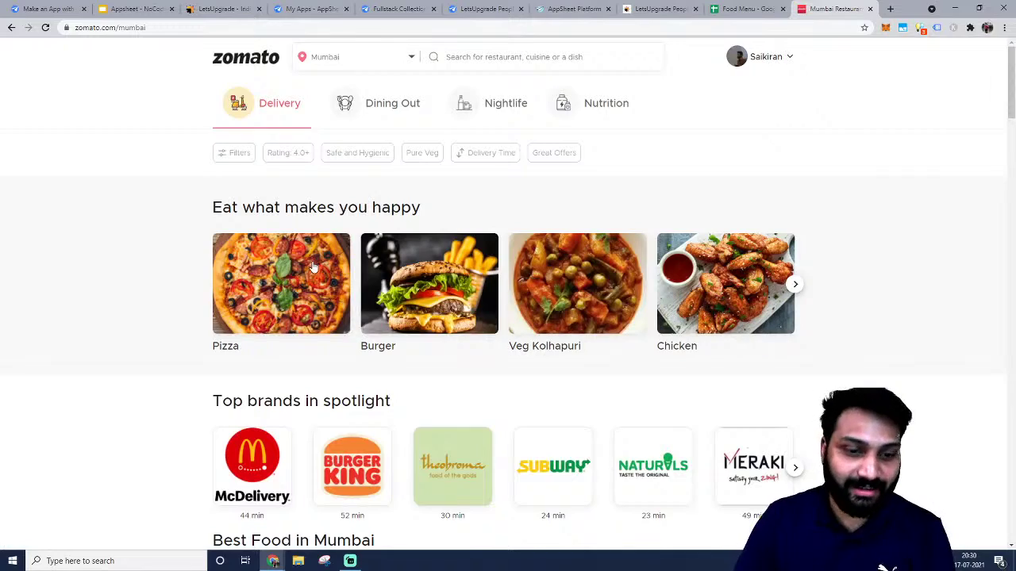
pyautogui.scroll(-4, 283, 365)
pyautogui.scroll(-1, 198, 375)
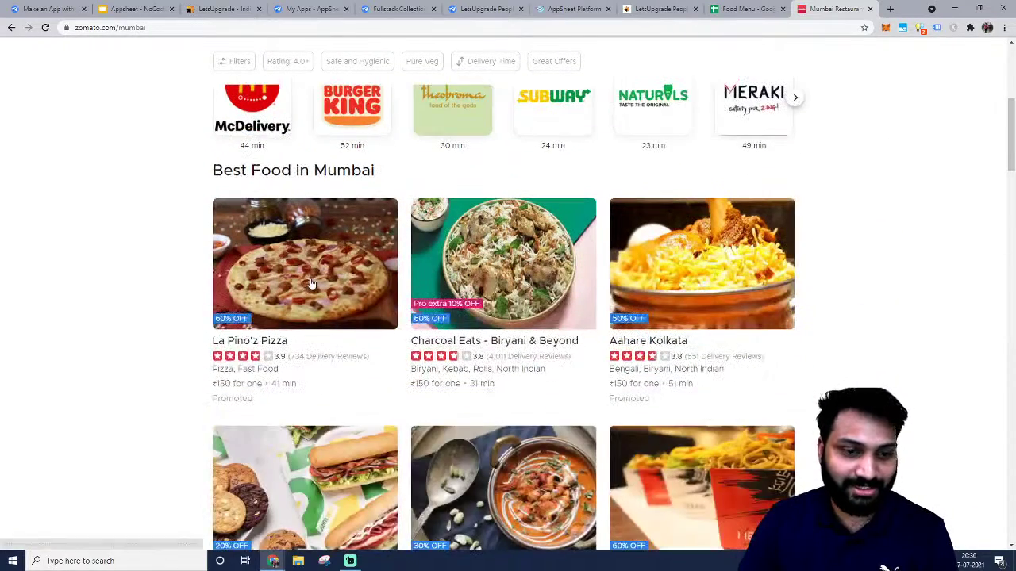
# Browse La Pino'z Pizza's order page, then return to the Mumbai restaurant listing.
pyautogui.click(313, 280)
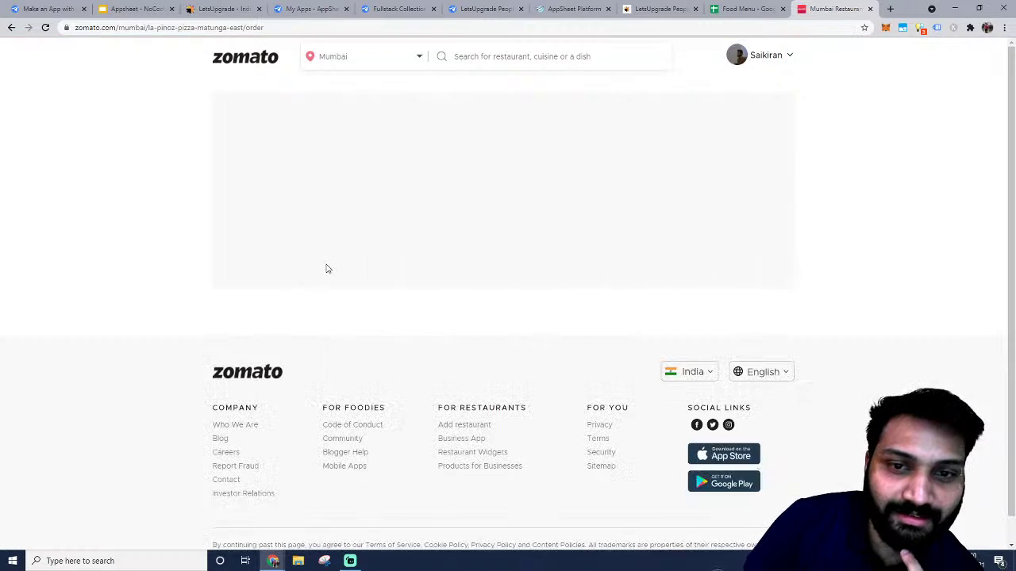
pyautogui.scroll(-2, 325, 267)
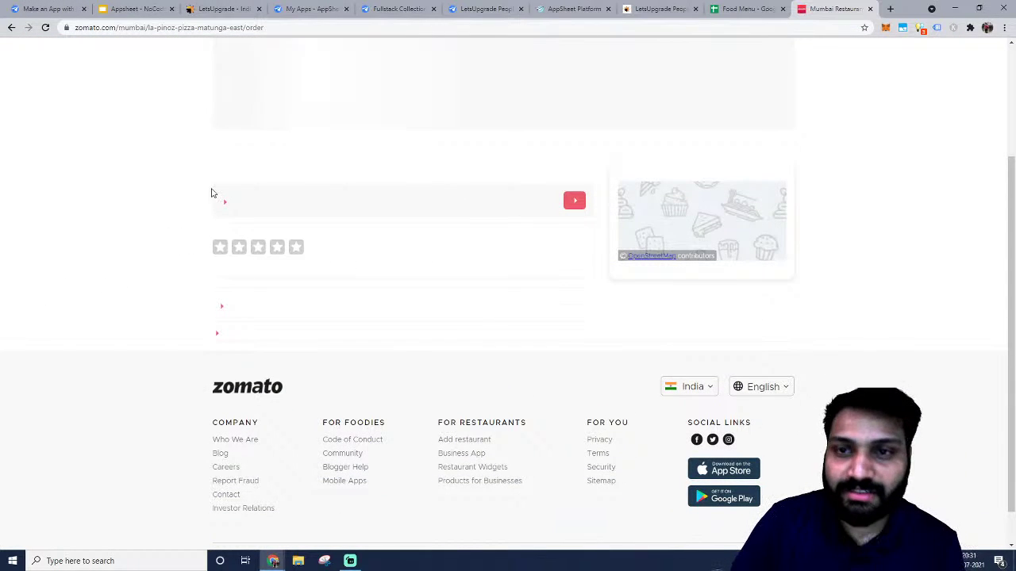
pyautogui.scroll(2, 397, 158)
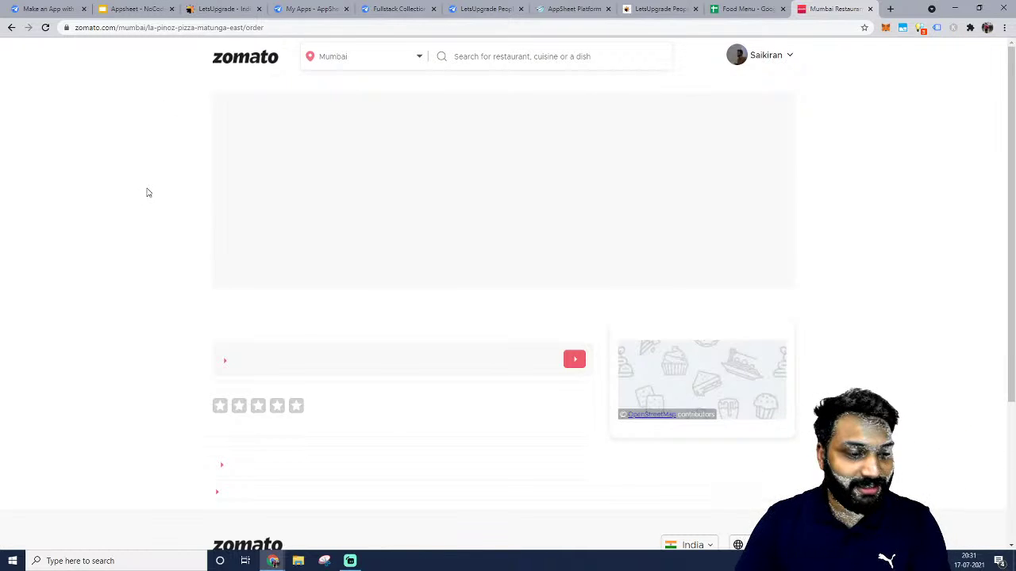
pyautogui.scroll(-3, 145, 182)
pyautogui.scroll(3, 145, 175)
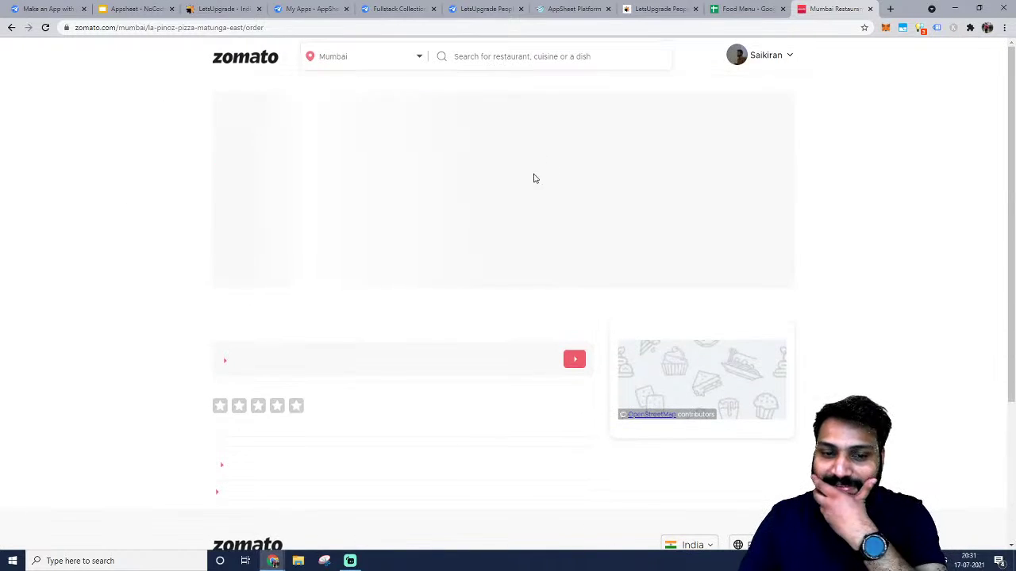
pyautogui.click(11, 28)
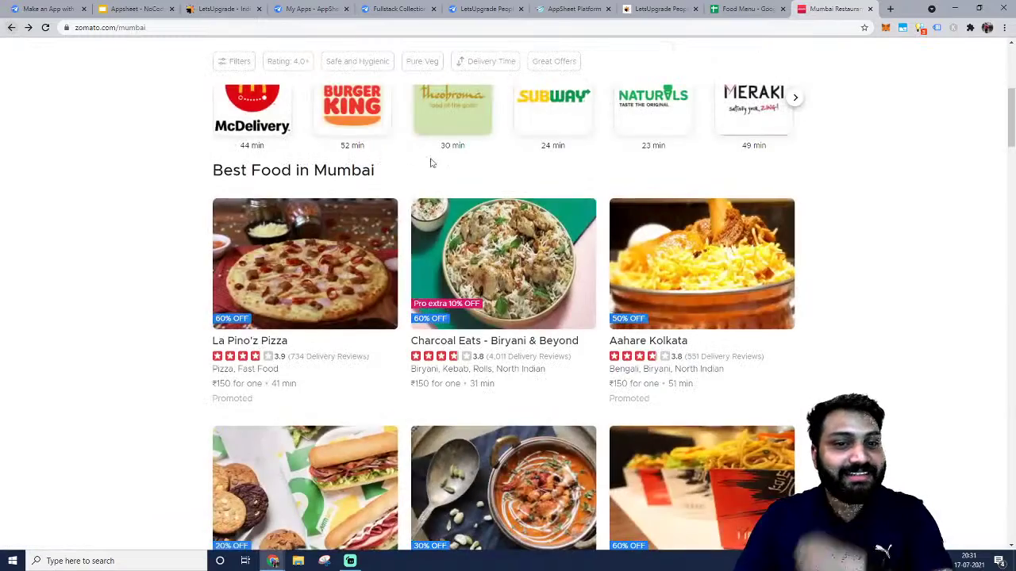
pyautogui.scroll(-1, 748, 280)
# Open Meraki's order page and jump to the Rice (31) section, highlighting Veg Fried Rice.
pyautogui.click(680, 392)
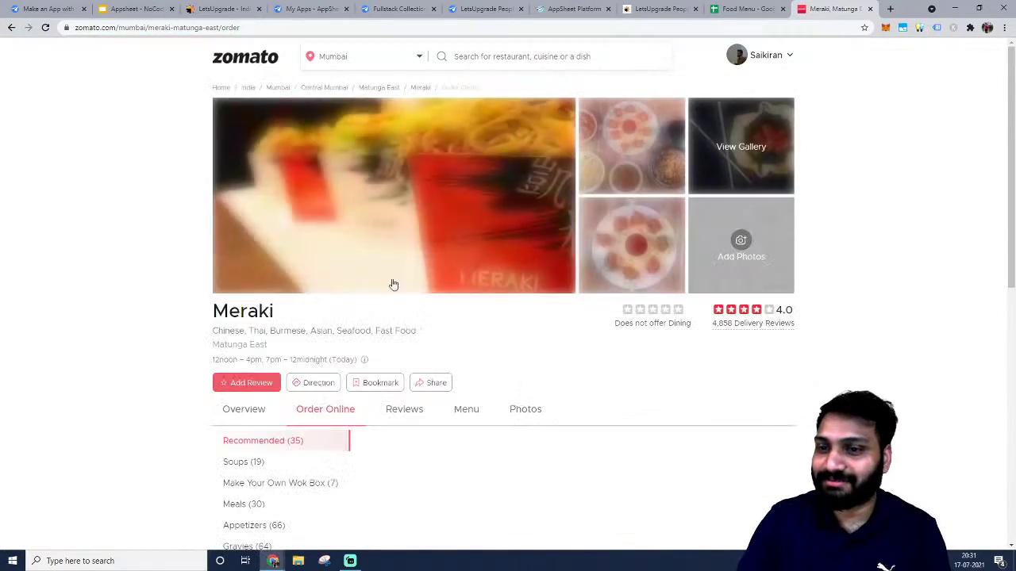
pyautogui.scroll(-2, 274, 329)
pyautogui.scroll(-2, 270, 329)
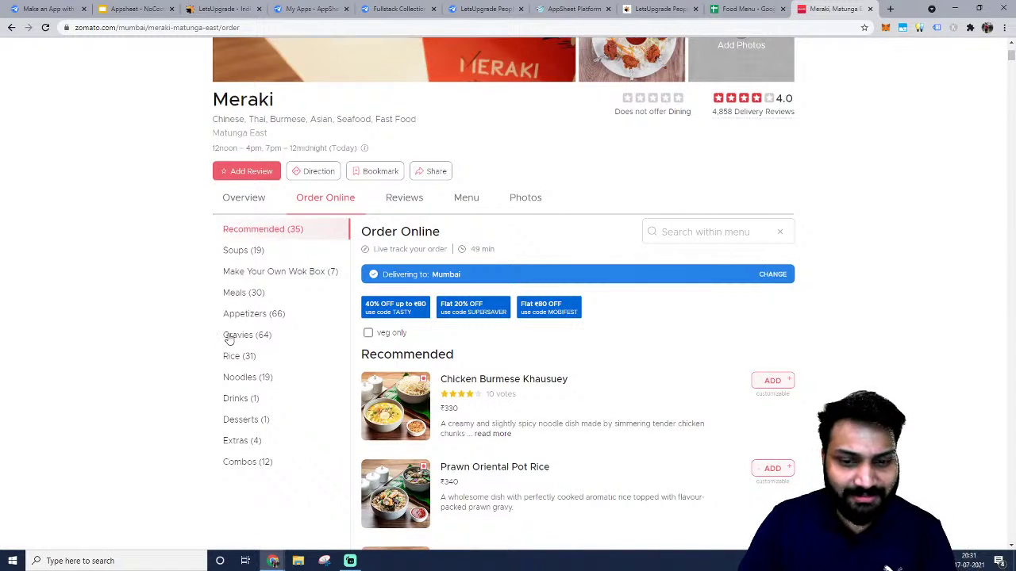
pyautogui.scroll(-1, 227, 320)
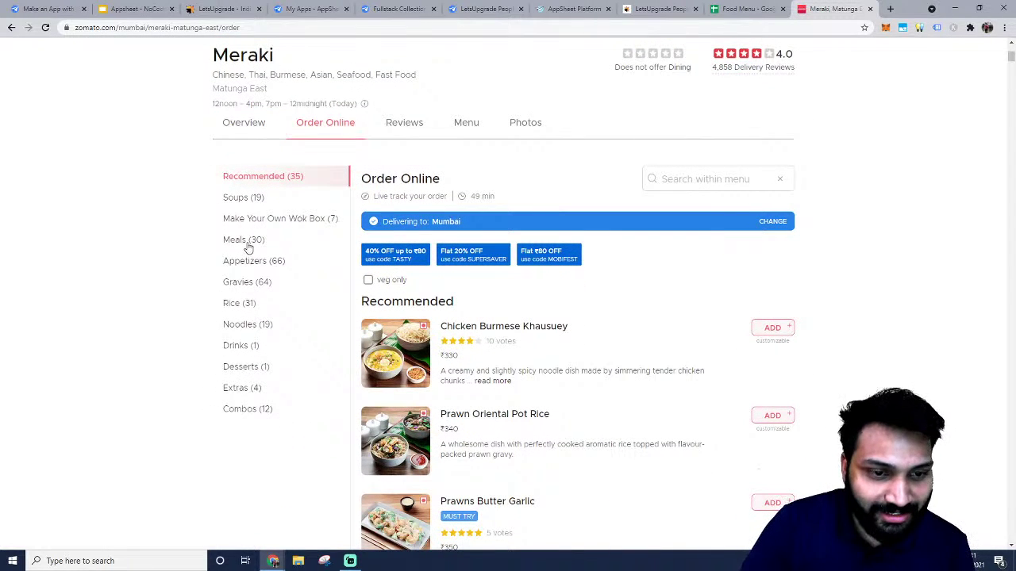
pyautogui.click(240, 304)
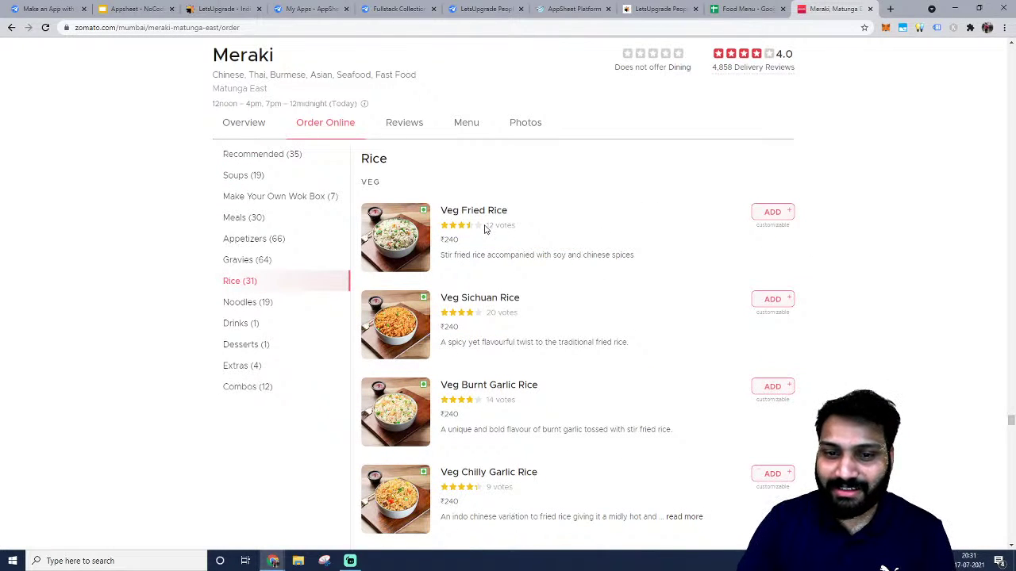
pyautogui.doubleClick(473, 210)
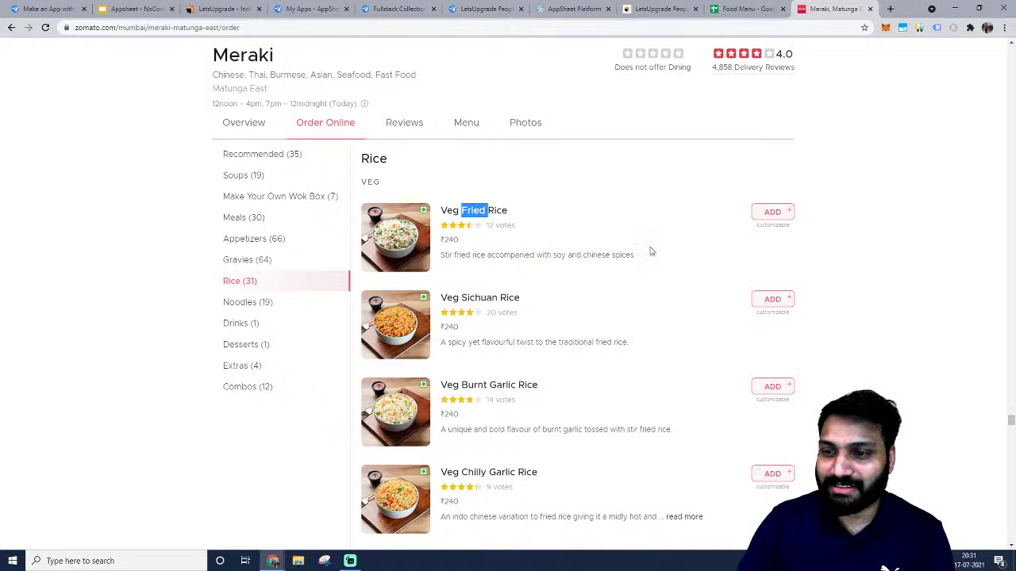
pyautogui.click(650, 251)
pyautogui.moveTo(726, 267); pyautogui.dragTo(512, 244)
pyautogui.click(690, 236)
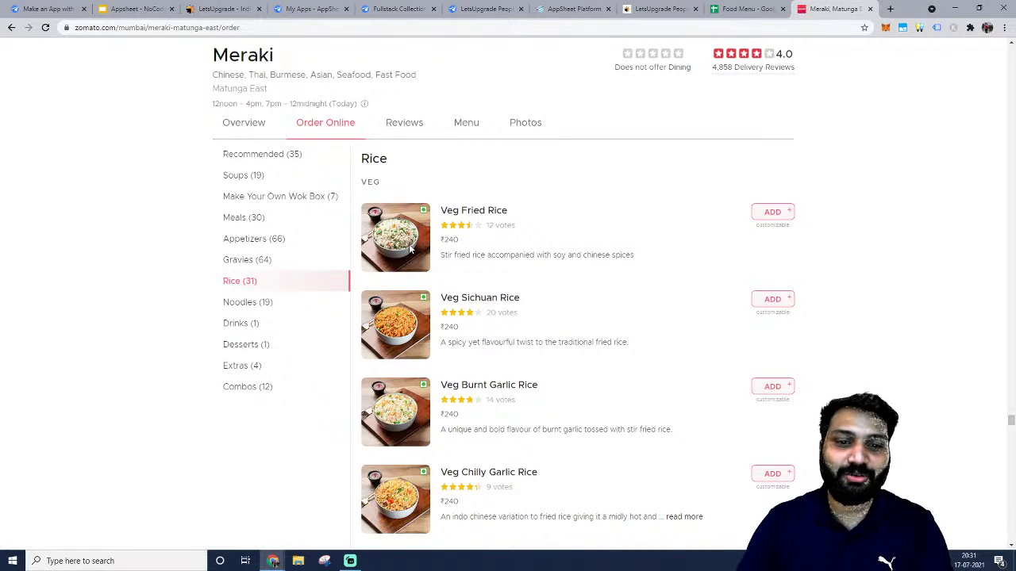
pyautogui.scroll(1, 524, 250)
# View the Veg Fried Rice image in its own tab, then close it and return to the menu.
pyautogui.rightClick(399, 274)
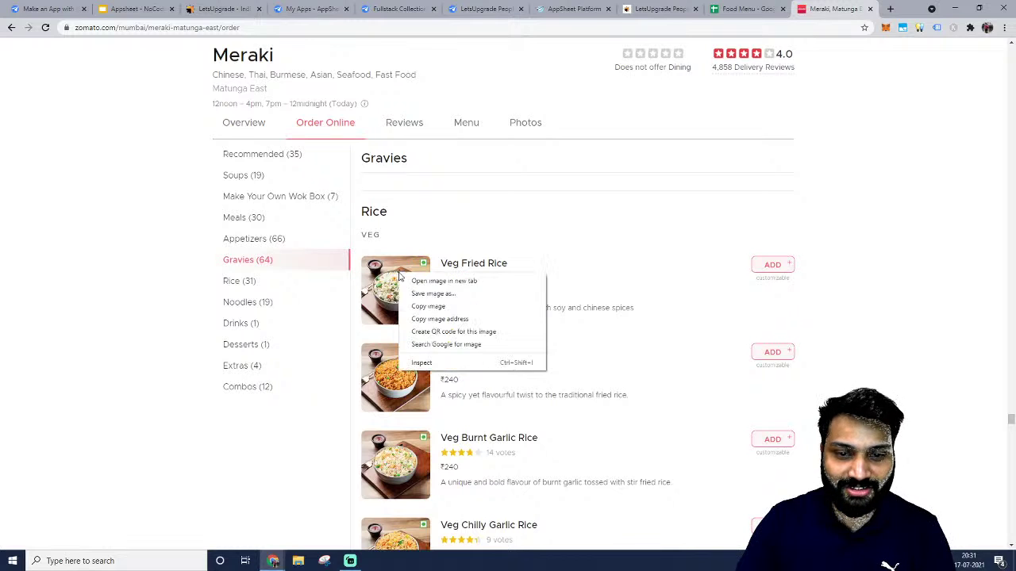
pyautogui.click(470, 281)
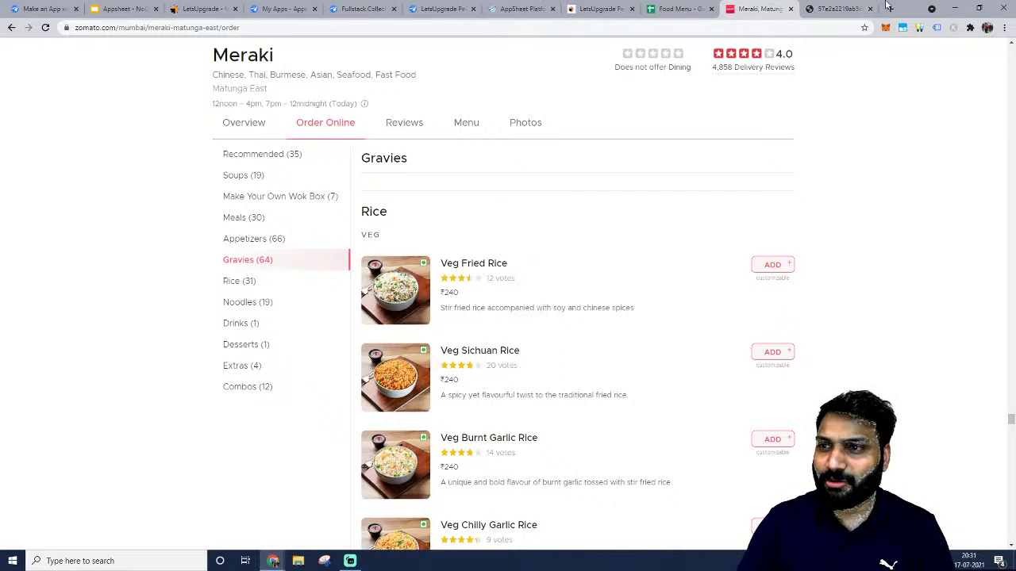
pyautogui.click(832, 8)
pyautogui.click(868, 8)
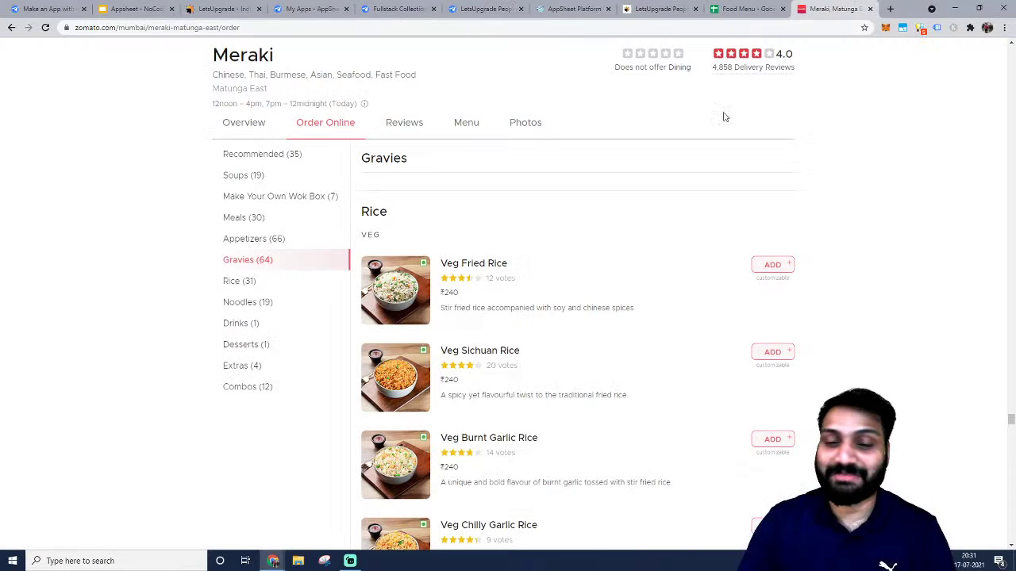
pyautogui.scroll(-5, 543, 284)
pyautogui.scroll(3, 540, 283)
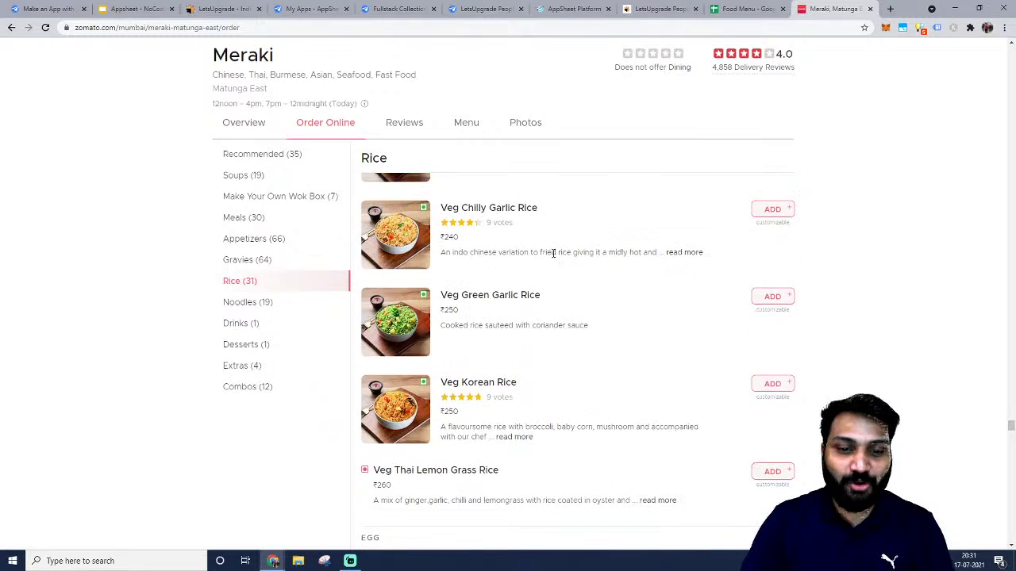
pyautogui.scroll(2, 531, 263)
pyautogui.scroll(-1, 825, 256)
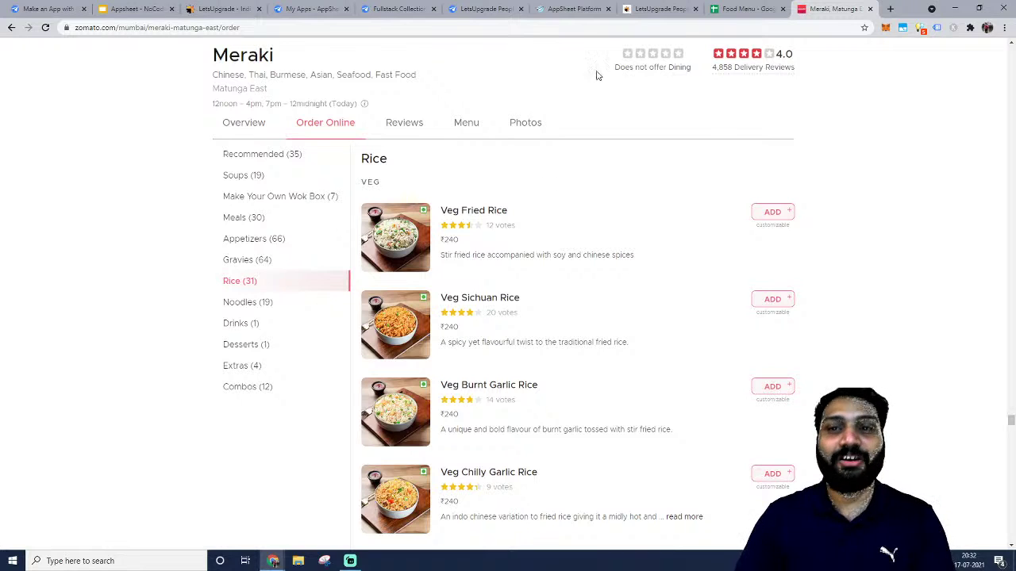
# Look up Veg Fried Rice on the Meraki menu and enter the Name heading in B1.
pyautogui.click(743, 9)
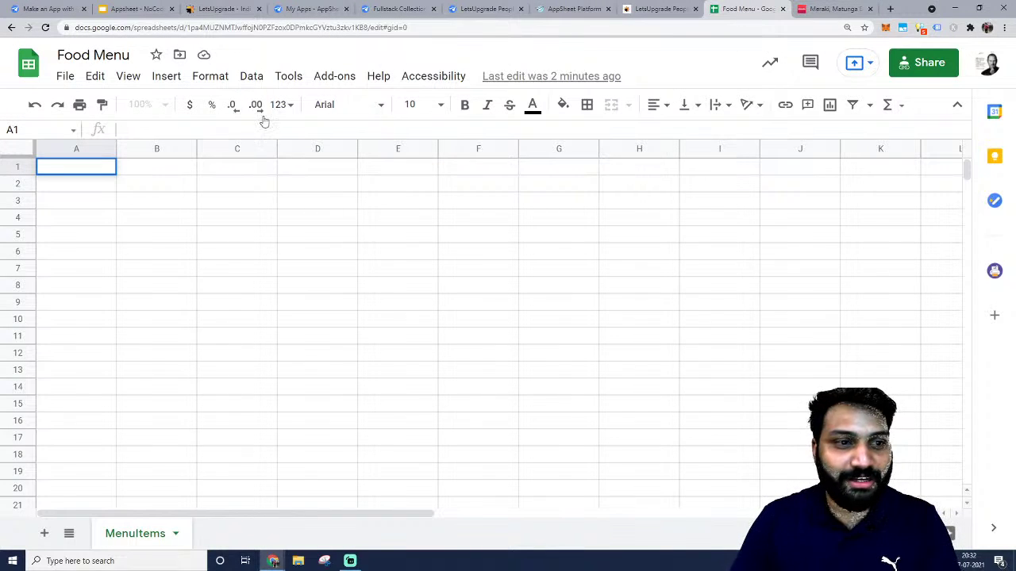
pyautogui.click(834, 9)
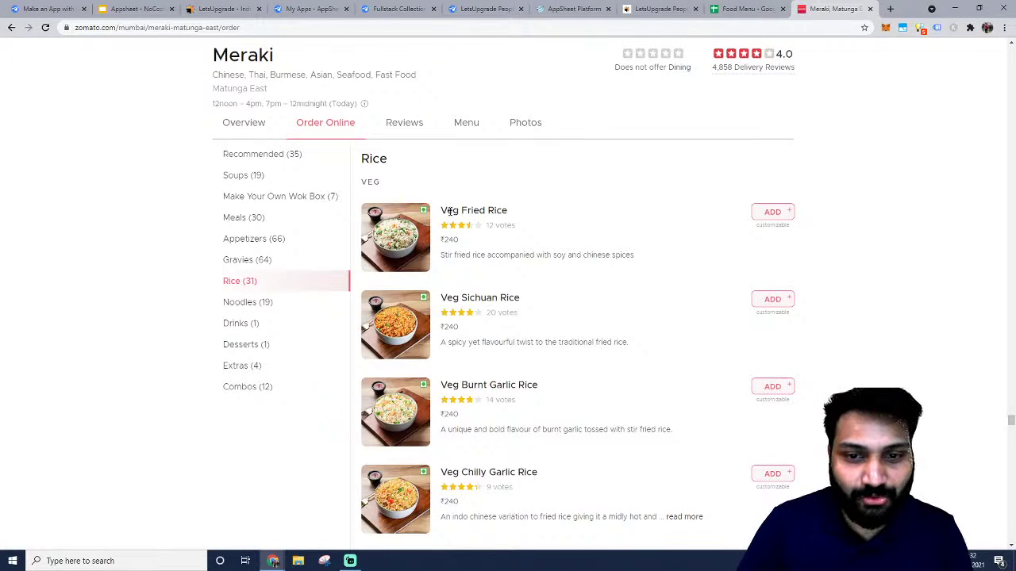
pyautogui.moveTo(442, 209); pyautogui.dragTo(508, 211)
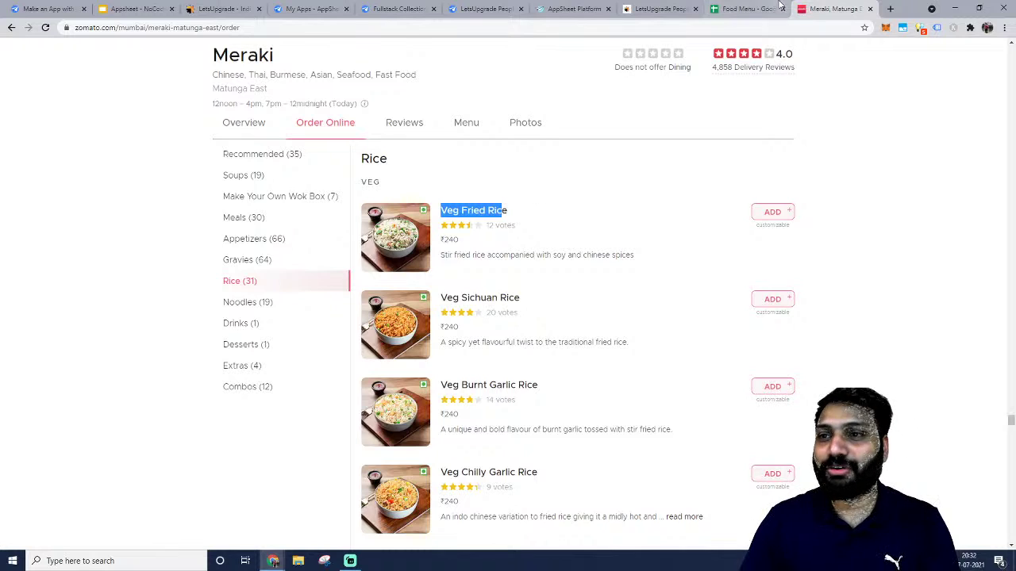
pyautogui.click(746, 9)
pyautogui.click(143, 170)
pyautogui.write('Namew')
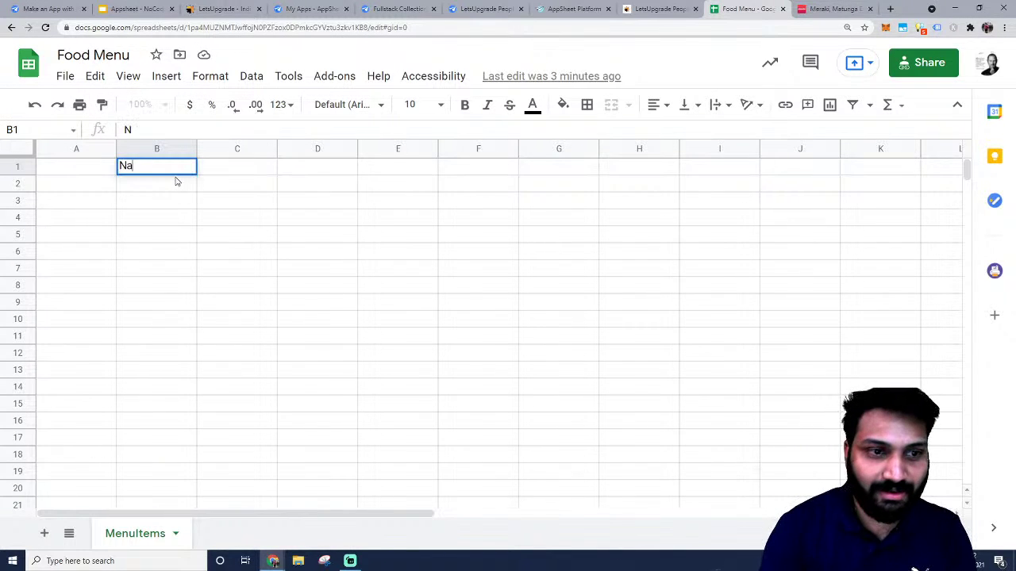
pyautogui.press('Tab')
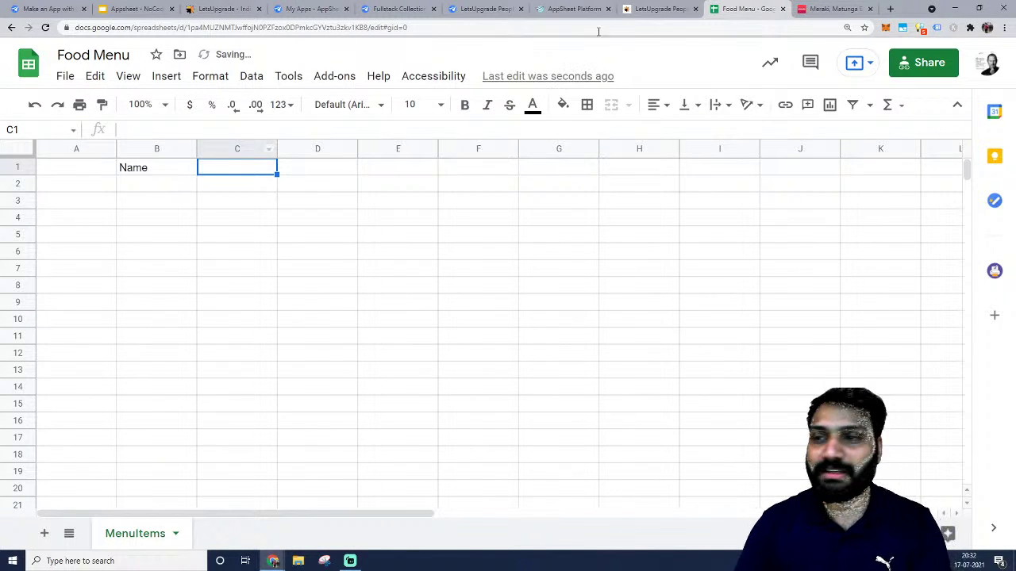
# Add the Cost heading in C1 and the Stars heading in D1.
pyautogui.click(834, 8)
pyautogui.click(415, 252)
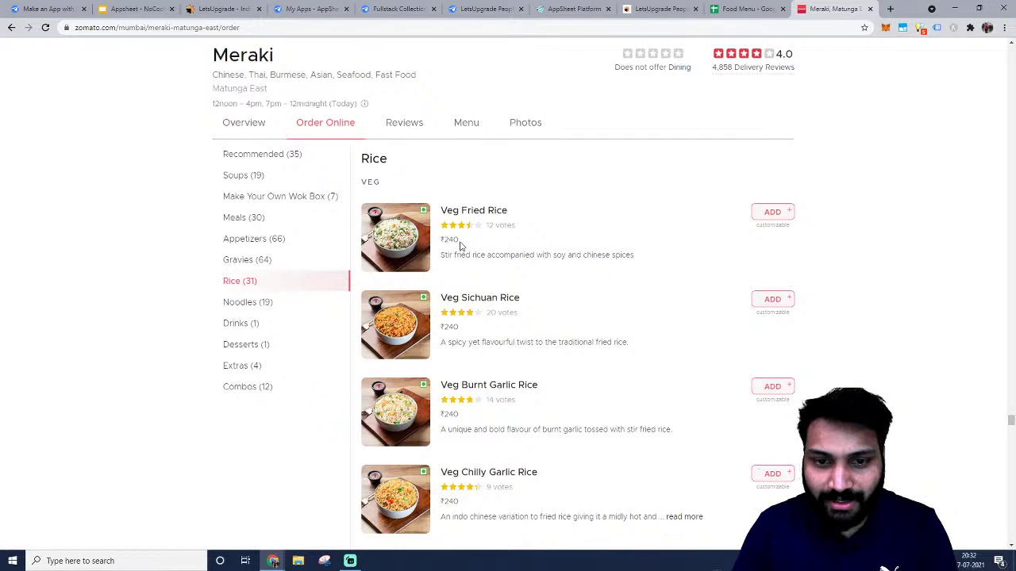
pyautogui.click(742, 8)
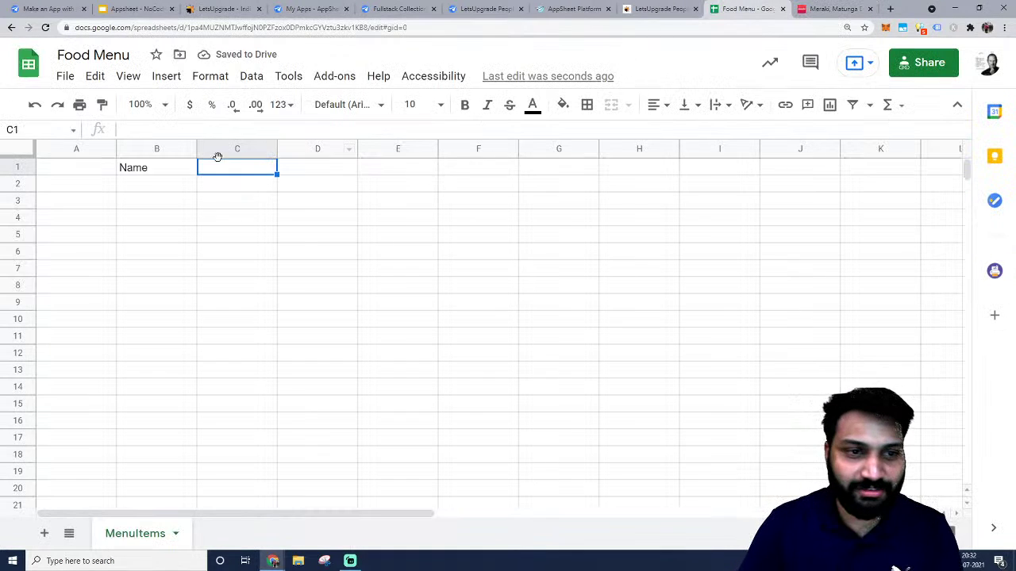
pyautogui.write('Cost')
pyautogui.press('Tab')
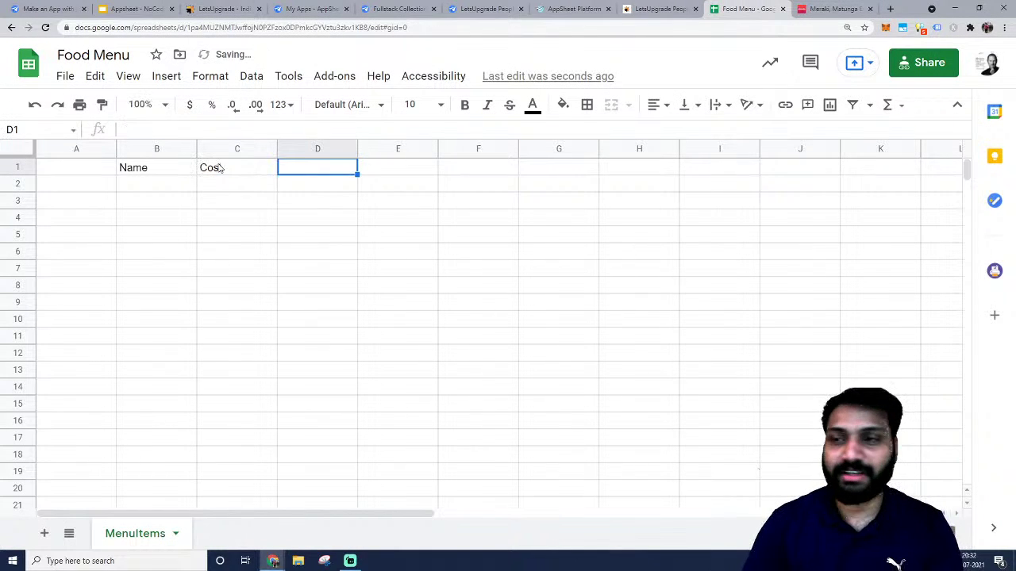
pyautogui.click(835, 9)
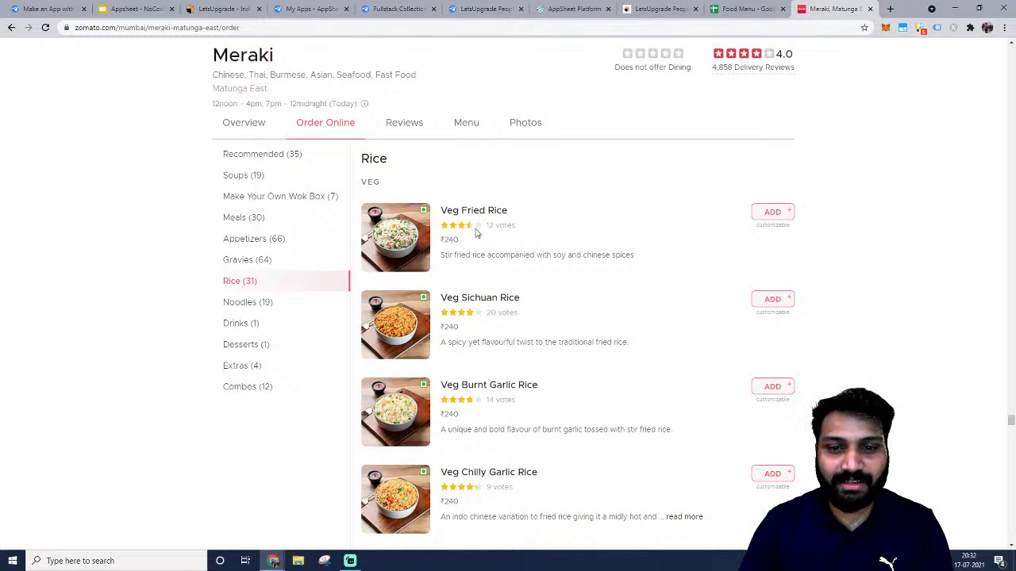
pyautogui.click(728, 6)
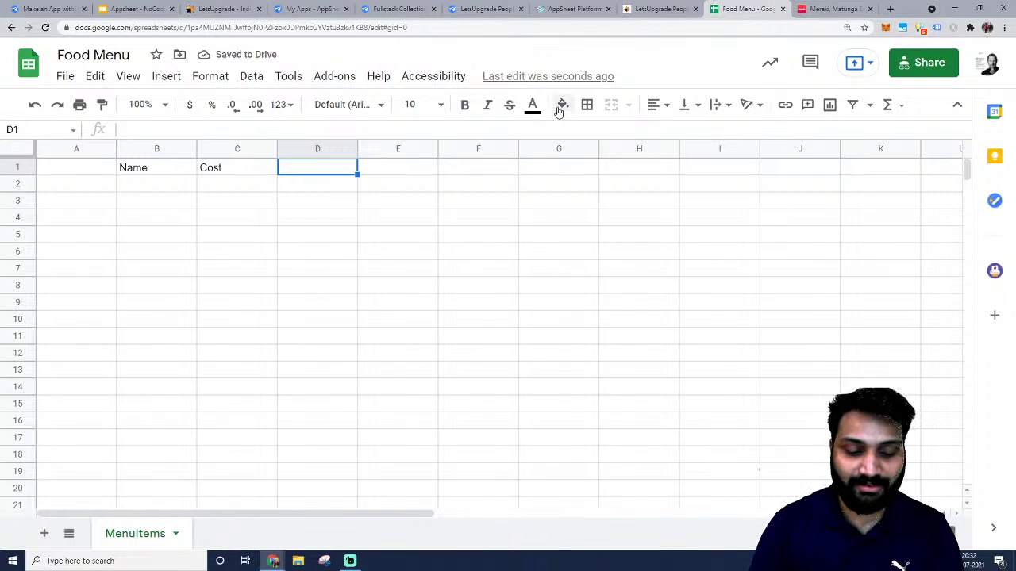
pyautogui.write('Review')
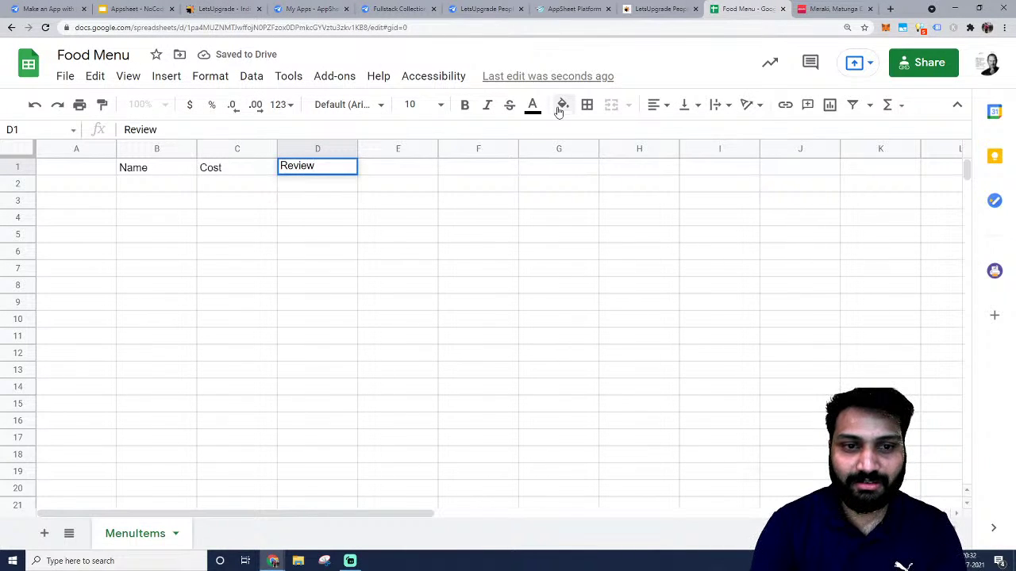
pyautogui.press('BackSpace')
pyautogui.press('BackSpace')
pyautogui.press('BackSpace')
pyautogui.press('BackSpace')
pyautogui.press('BackSpace')
pyautogui.write('Stars')
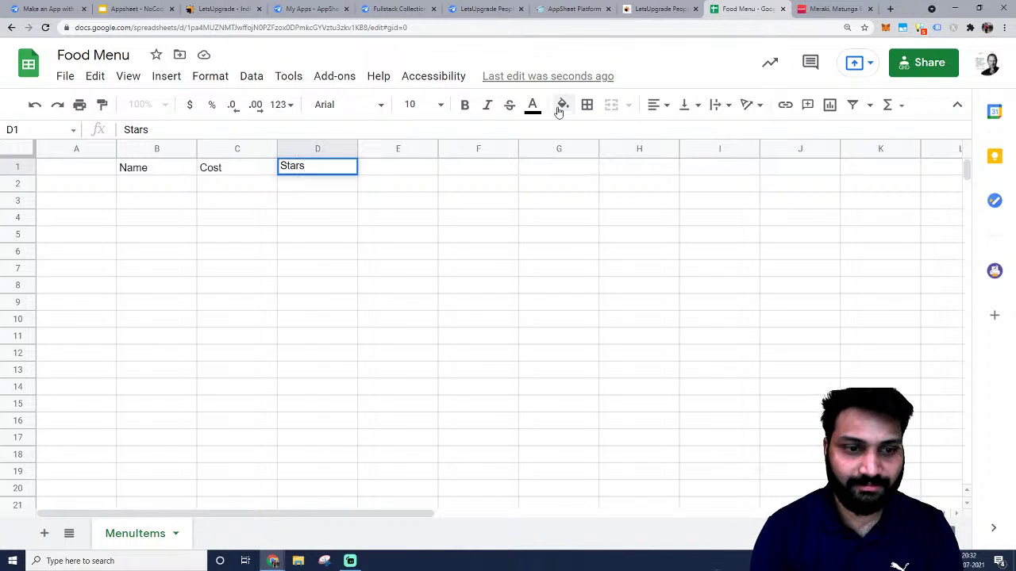
pyautogui.press('Tab')
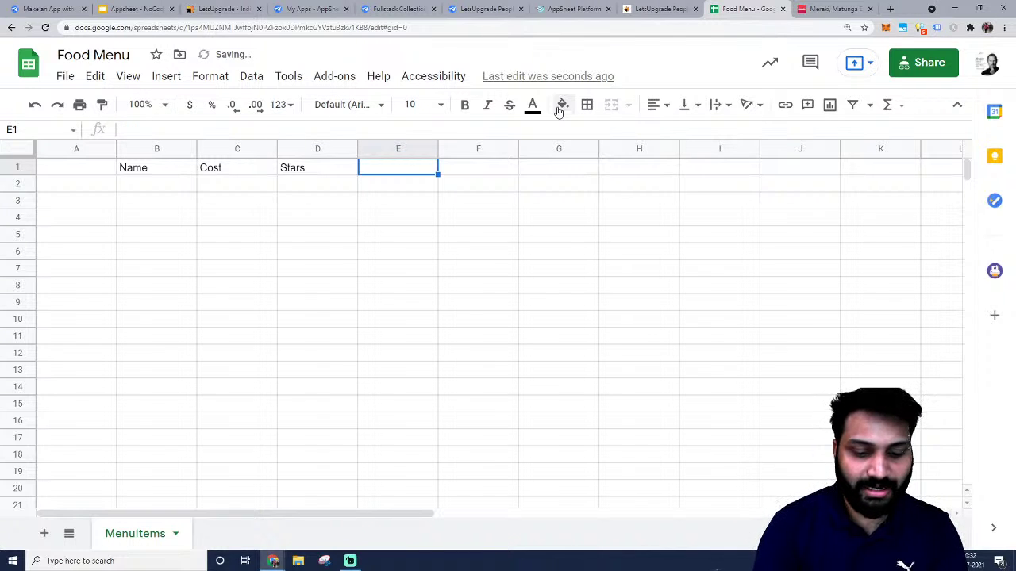
# Type the vote-count heading into E1, settling on HowManyPeopleVoted.
pyautogui.write('How many ')
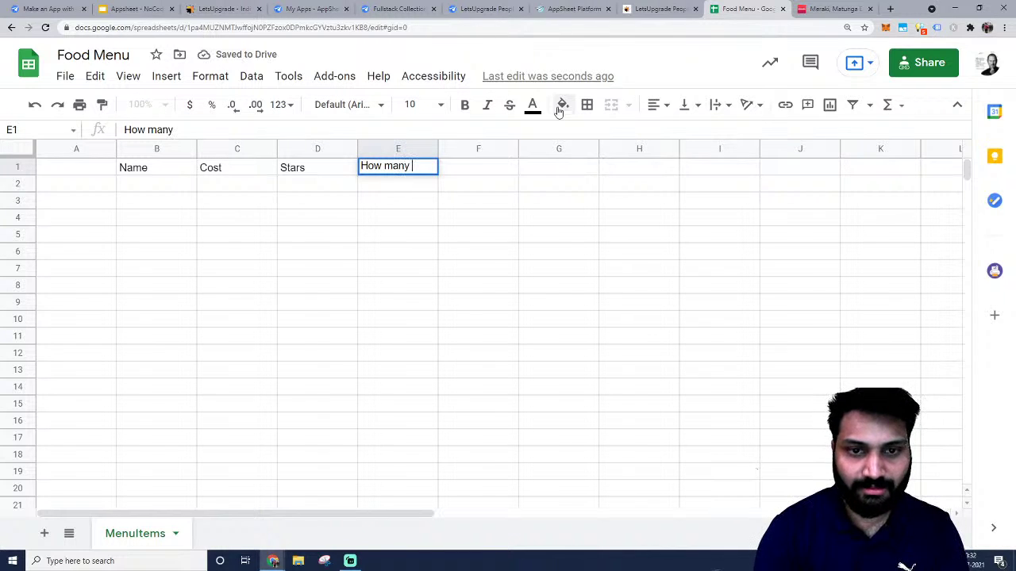
pyautogui.write('Star')
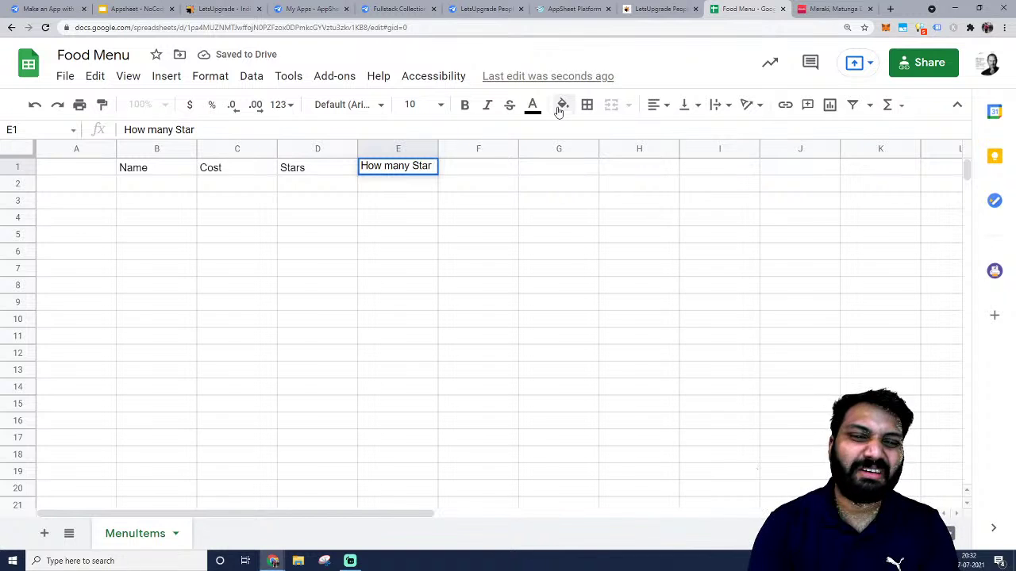
pyautogui.press('BackSpace')
pyautogui.press('BackSpace')
pyautogui.press('BackSpace')
pyautogui.press('BackSpace')
pyautogui.press('BackSpace')
pyautogui.press('BackSpace')
pyautogui.press('BackSpace')
pyautogui.press('BackSpace')
pyautogui.press('BackSpace')
pyautogui.press('BackSpace')
pyautogui.press('BackSpace')
pyautogui.press('BackSpace')
pyautogui.press('BackSpace')
pyautogui.press('Tab')
pyautogui.click(434, 156)
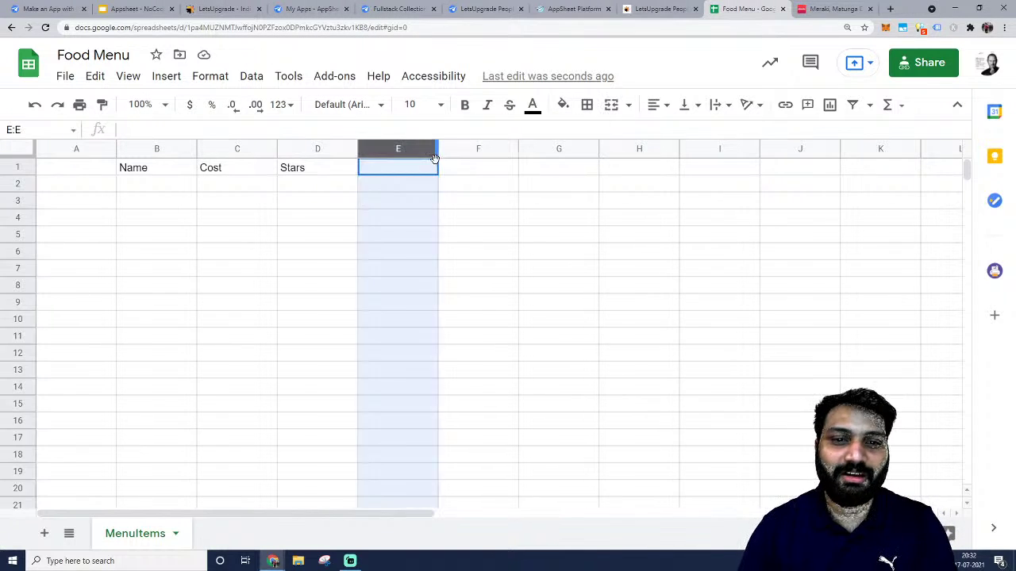
pyautogui.click(432, 171)
pyautogui.write('Count ')
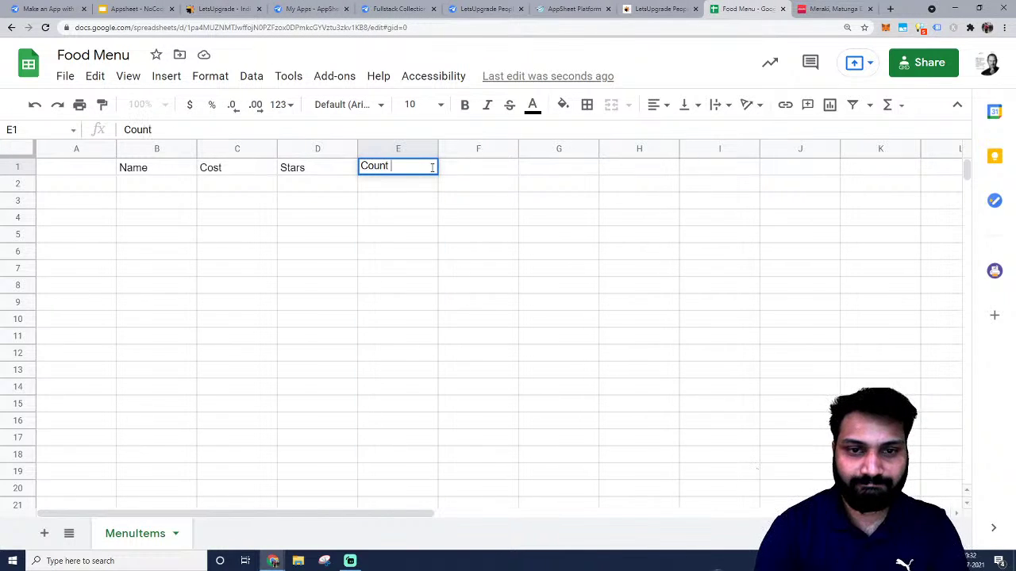
pyautogui.write('of S')
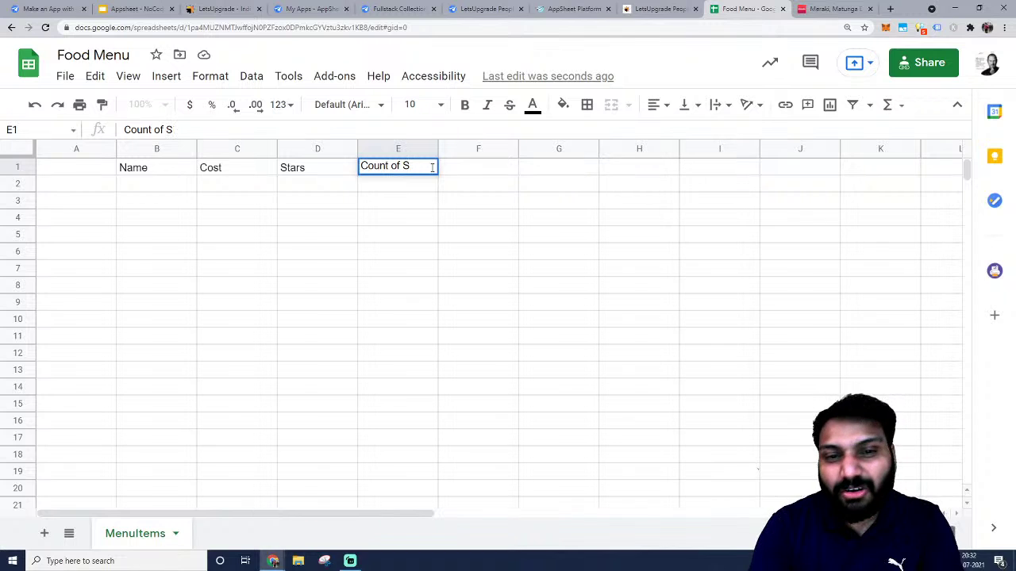
pyautogui.press('BackSpace')
pyautogui.press('BackSpace')
pyautogui.press('BackSpace')
pyautogui.press('BackSpace')
pyautogui.press('BackSpace')
pyautogui.press('BackSpace')
pyautogui.press('BackSpace')
pyautogui.press('BackSpace')
pyautogui.press('BackSpace')
pyautogui.press('BackSpace')
pyautogui.write('Howe')
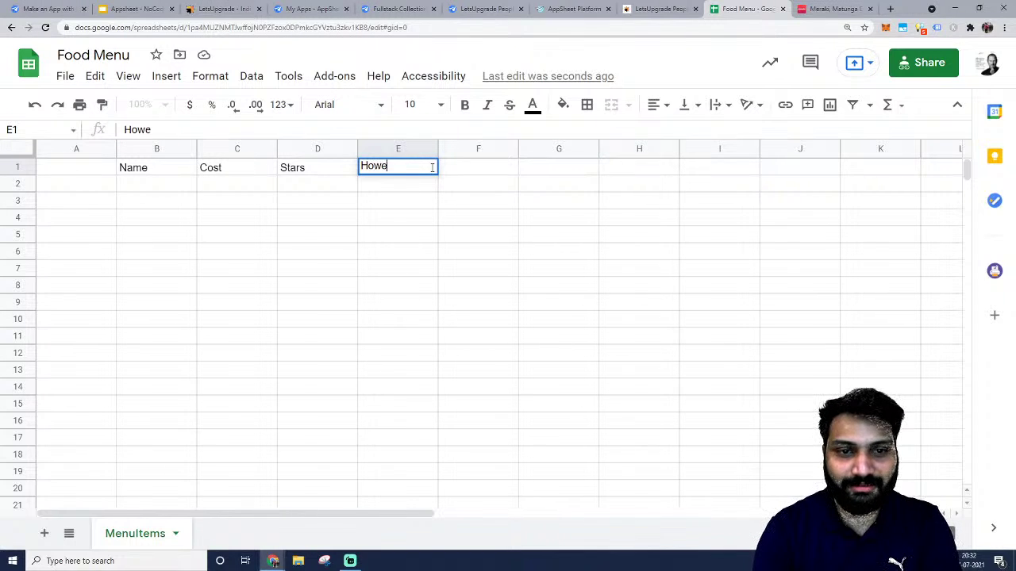
pyautogui.press('BackSpace')
pyautogui.write('ManySt')
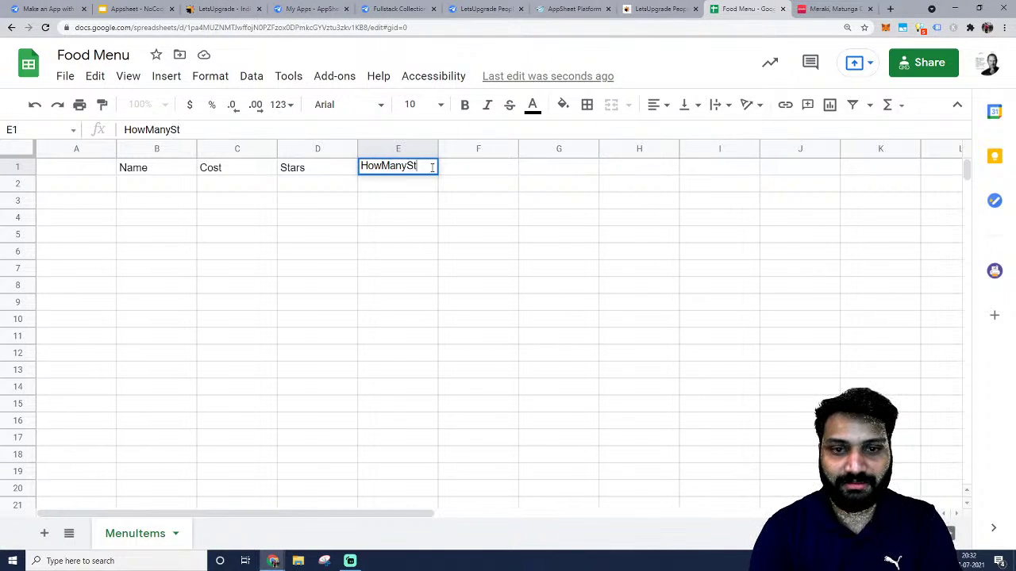
pyautogui.press('BackSpace')
pyautogui.press('BackSpace')
pyautogui.write('People')
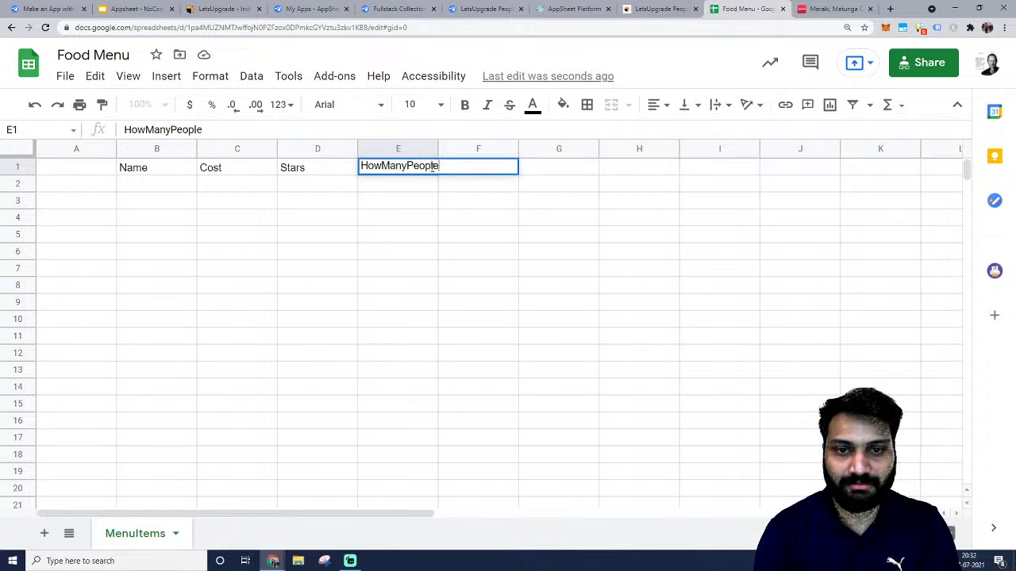
pyautogui.write('Voted')
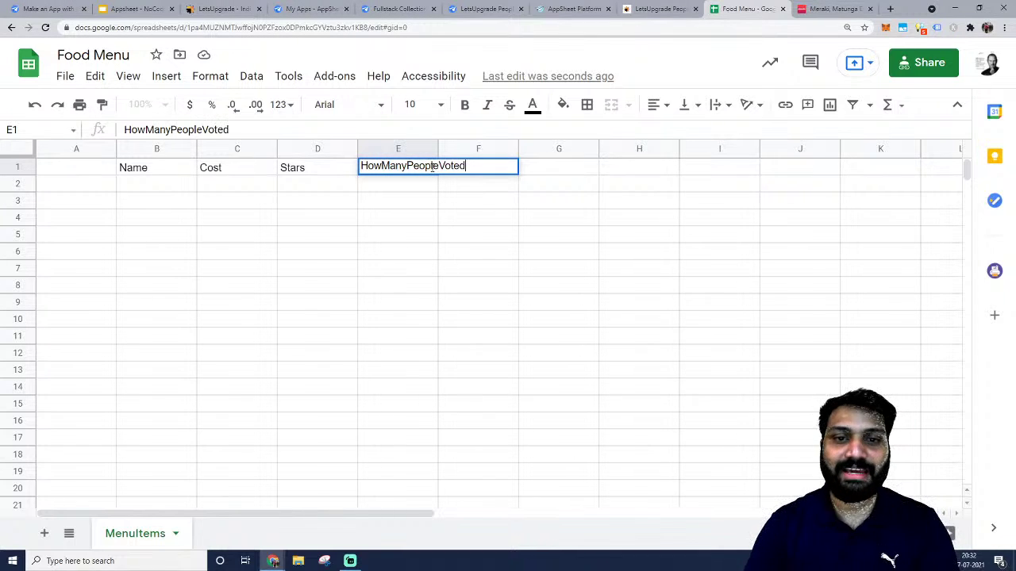
# Change the E1 heading to lowercase 'howManyPeopleVoted' and auto-fit column E.
pyautogui.doubleClick(432, 166)
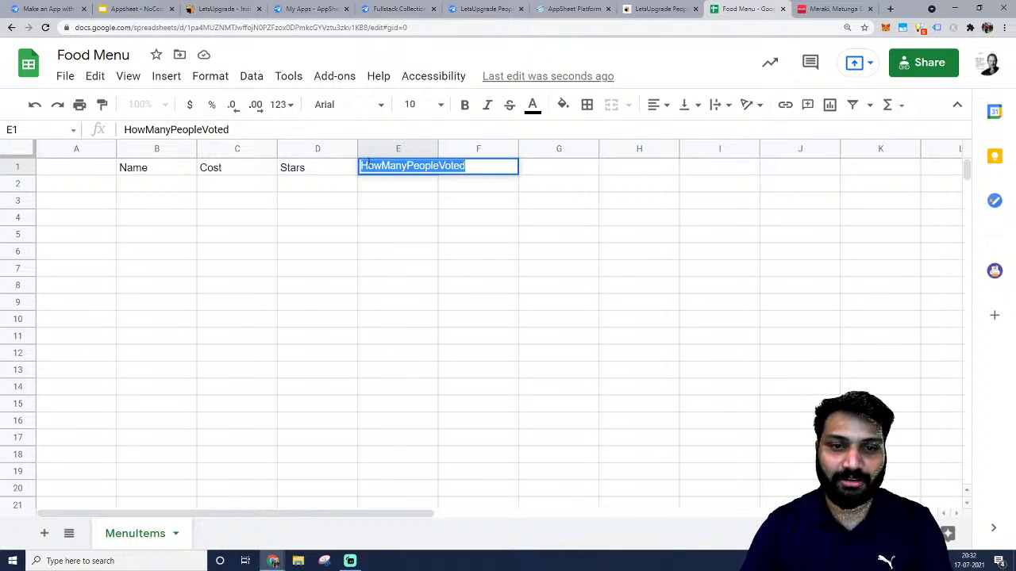
pyautogui.click(361, 166)
pyautogui.press('Delete')
pyautogui.write('h')
pyautogui.press('Return')
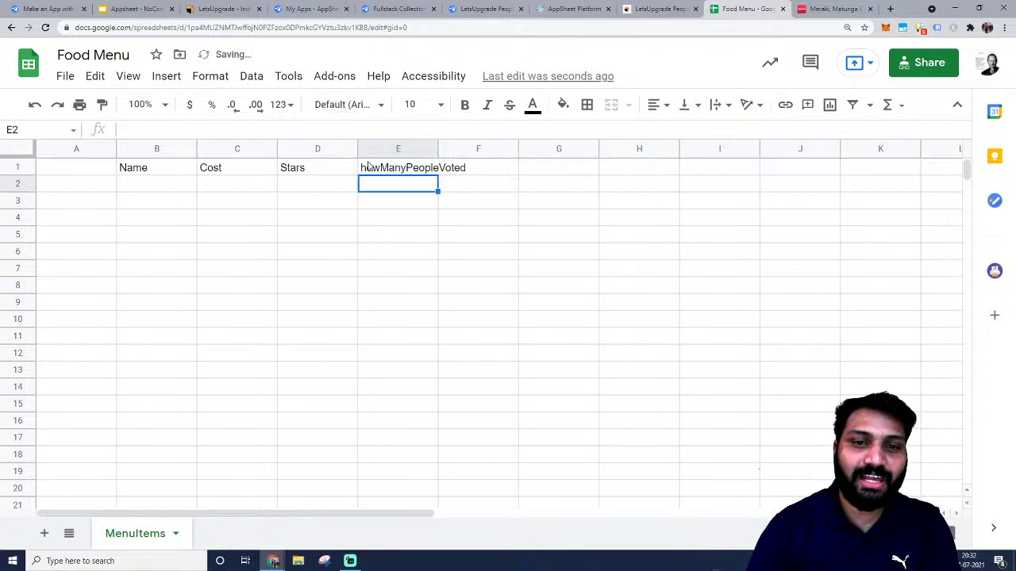
pyautogui.doubleClick(437, 149)
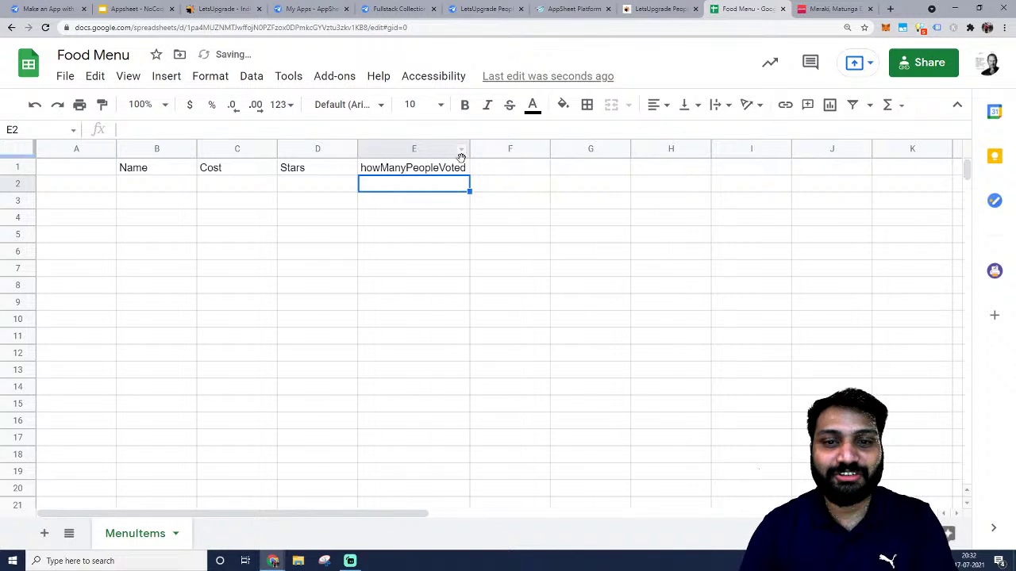
pyautogui.click(514, 170)
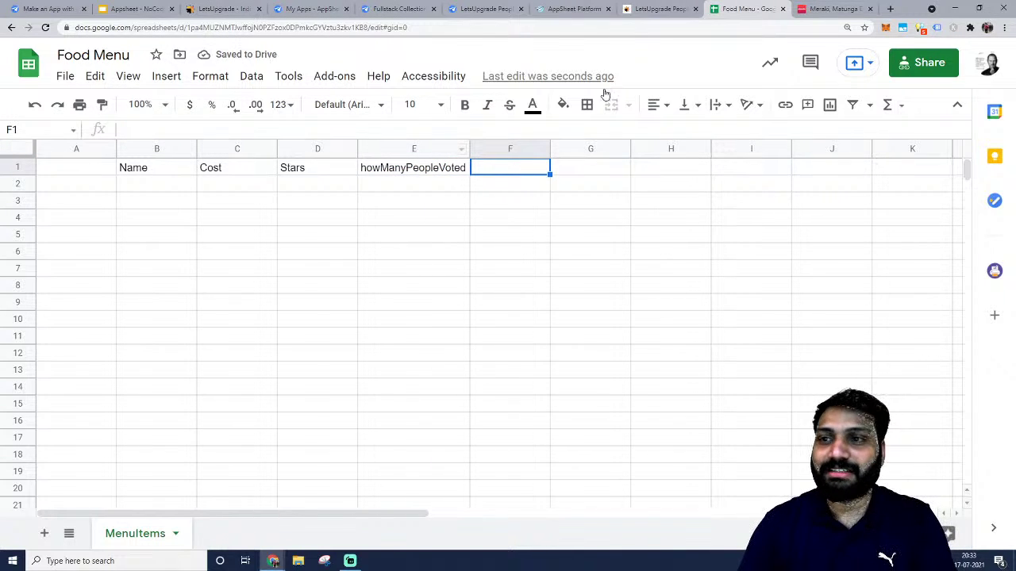
# After viewing the Veg Fried Rice description on Zomato, enter 'description' in F1.
pyautogui.click(830, 9)
pyautogui.tripleClick(483, 257)
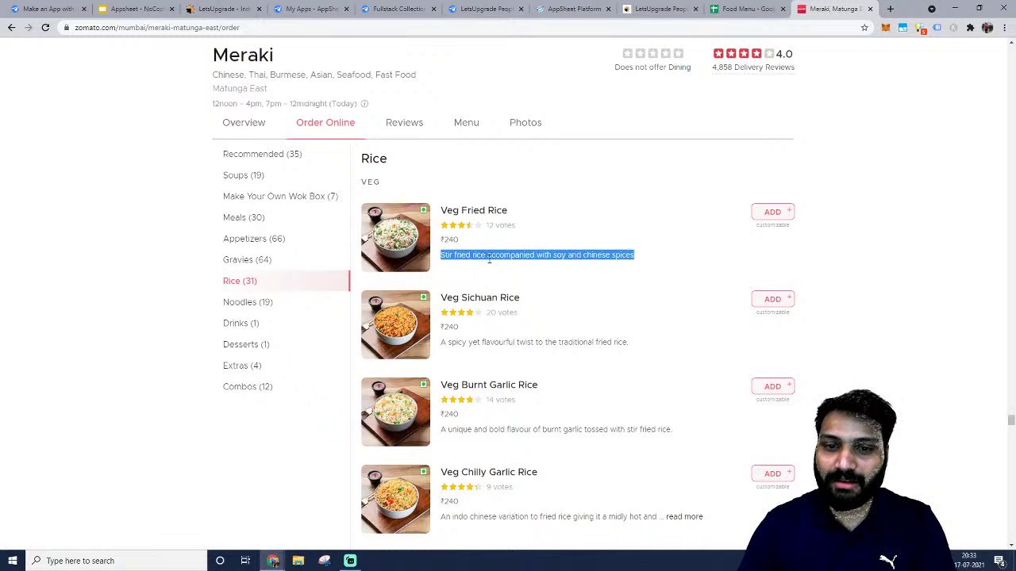
pyautogui.click(497, 293)
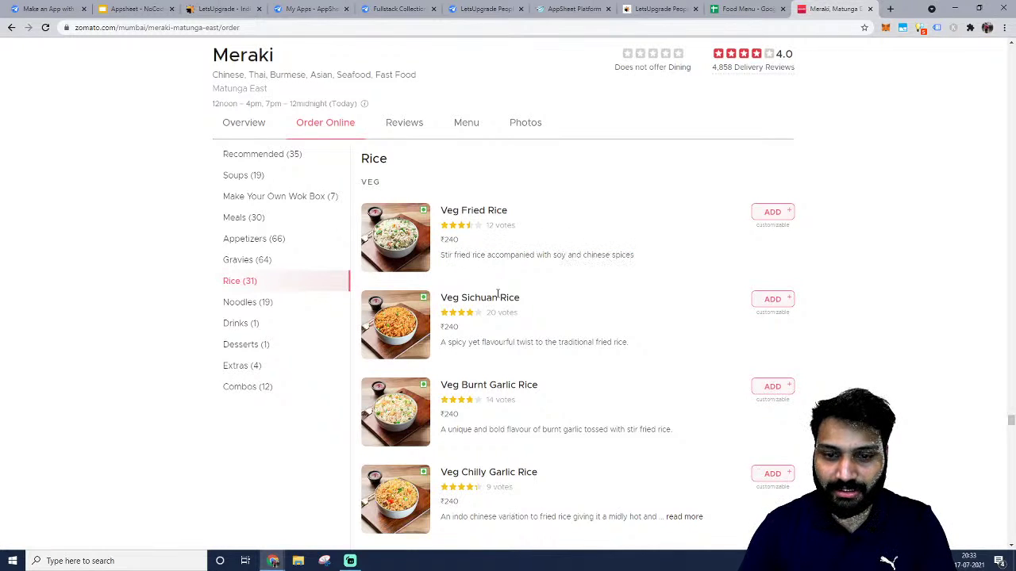
pyautogui.tripleClick(496, 259)
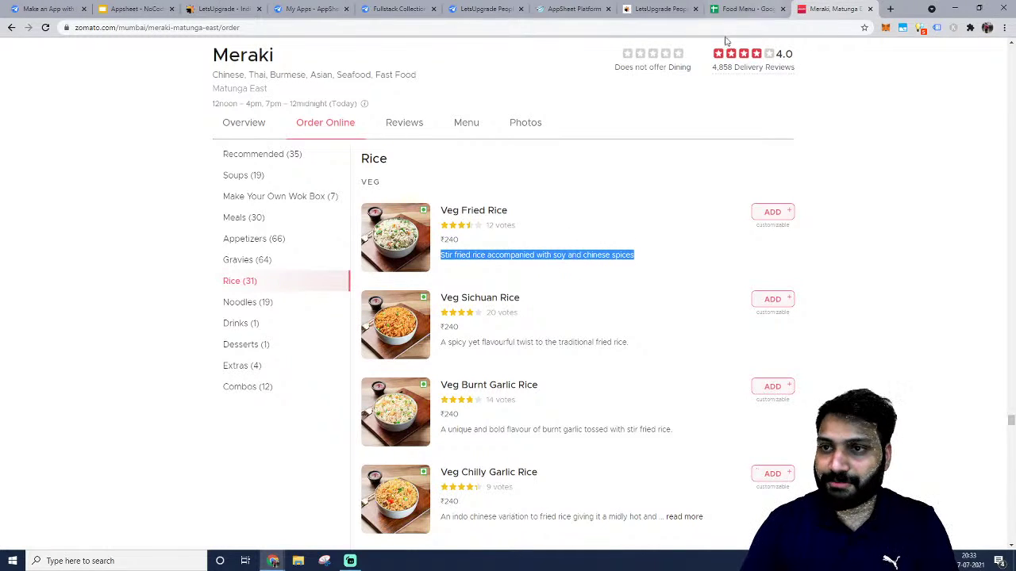
pyautogui.click(741, 9)
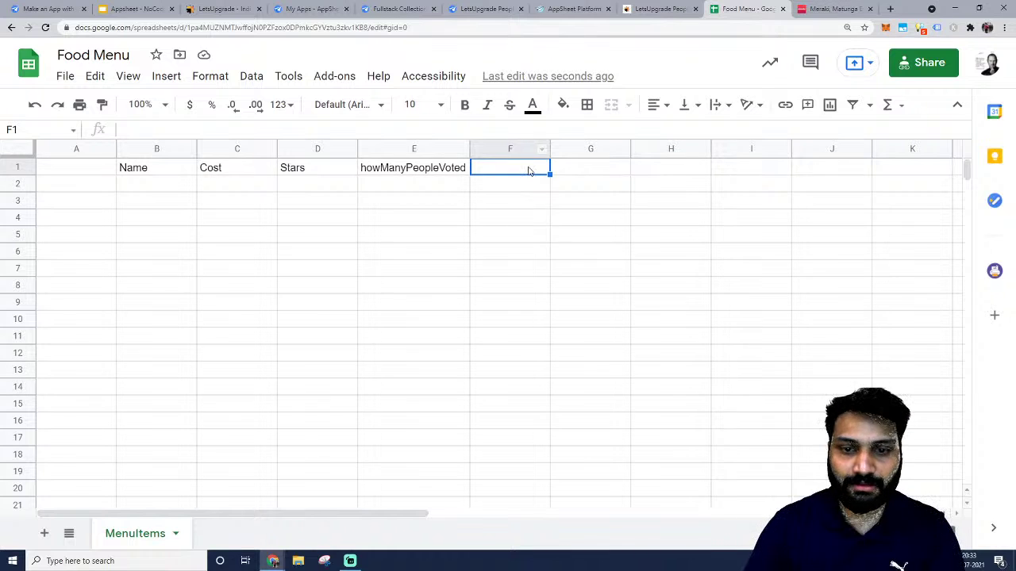
pyautogui.write('des')
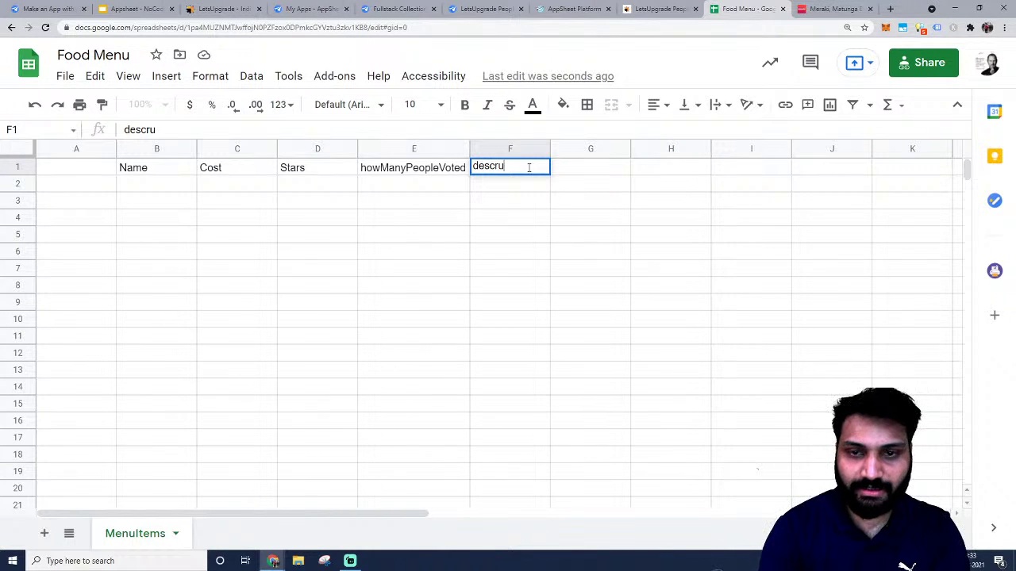
pyautogui.write('cru')
pyautogui.press('BackSpace')
pyautogui.write('iption')
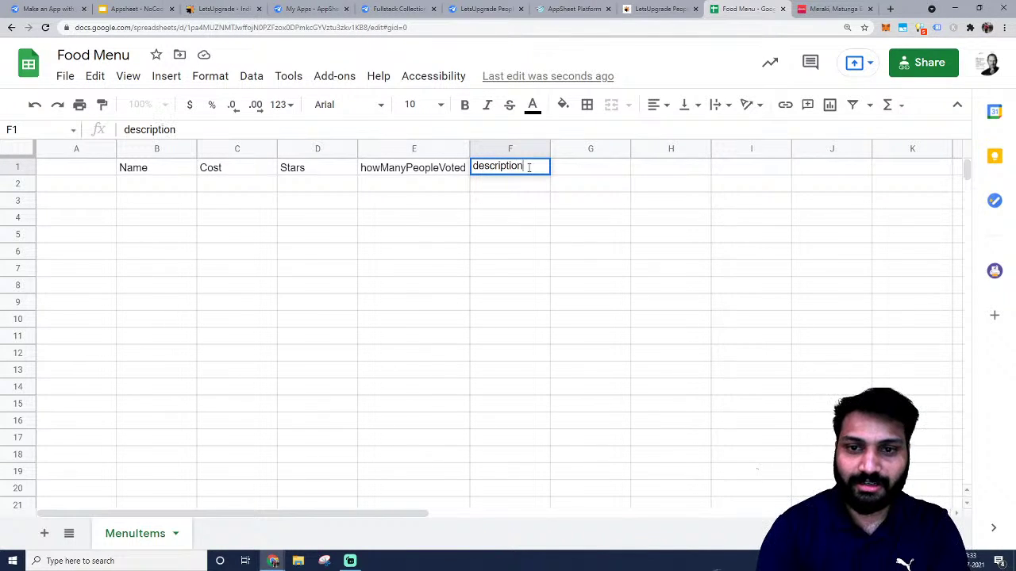
pyautogui.press('Return')
# Capitalise the F1 heading to 'Description'.
pyautogui.doubleClick(529, 167)
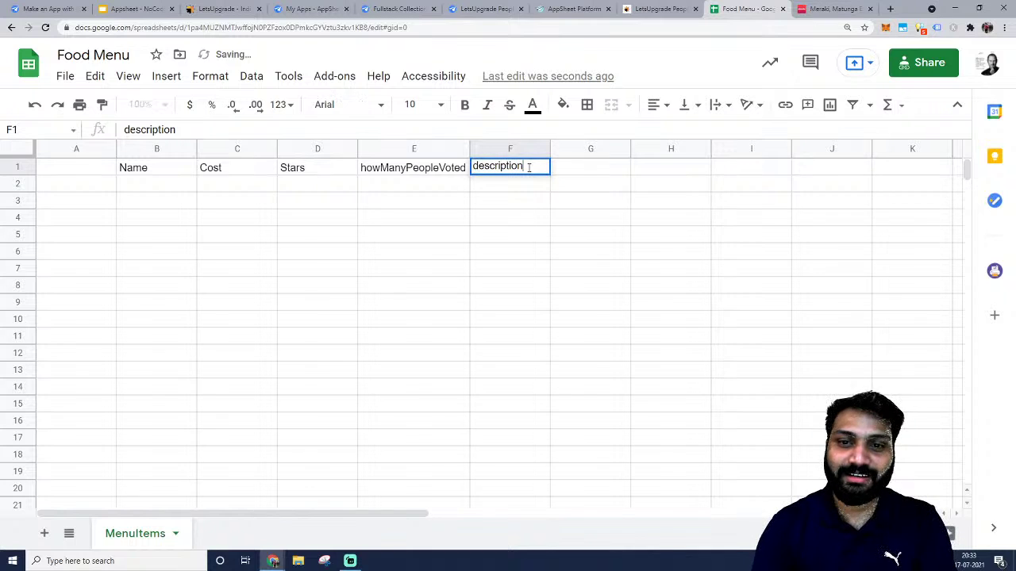
pyautogui.press('Home')
pyautogui.press('Delete')
pyautogui.write('D')
pyautogui.press('Return')
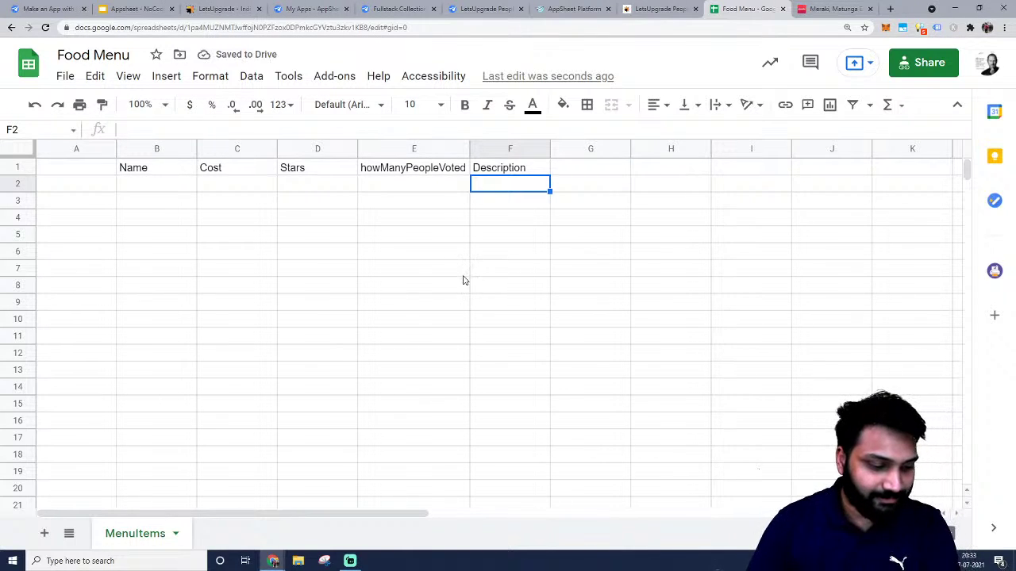
# Review Veg Fried Rice's 12 votes, title and description on the Zomato Meraki page.
pyautogui.click(499, 218)
pyautogui.click(500, 170)
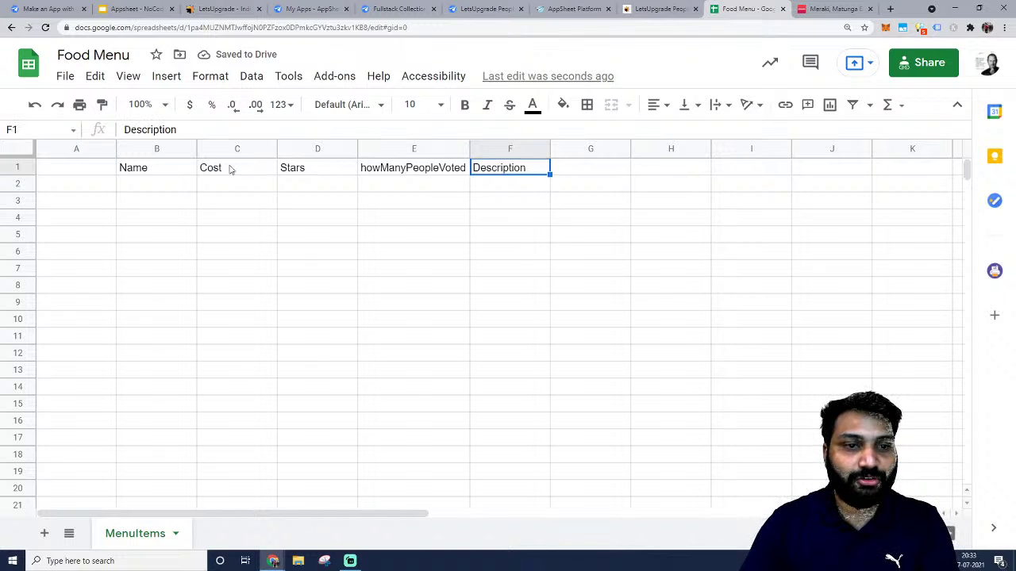
pyautogui.click(108, 172)
pyautogui.click(817, 6)
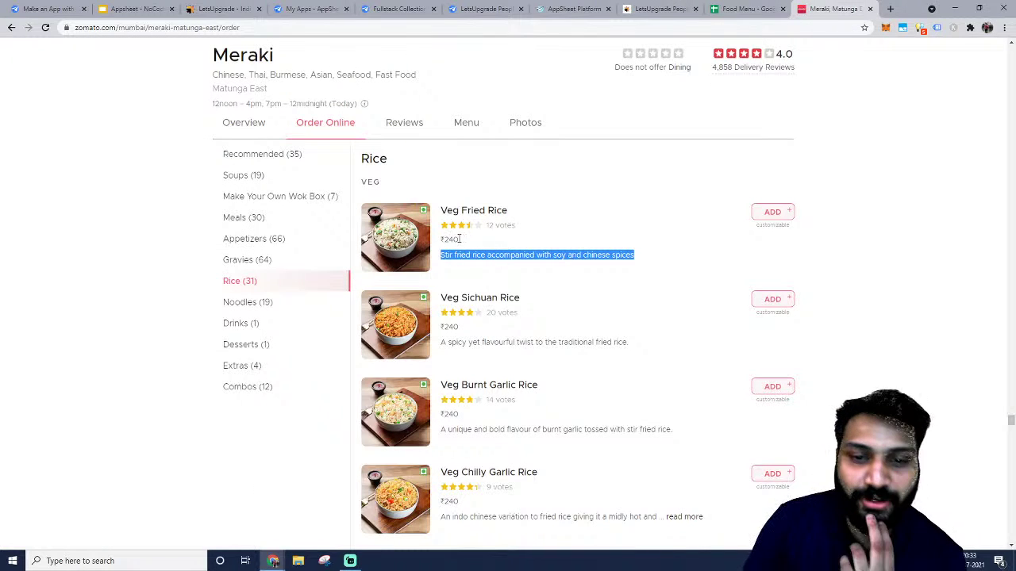
pyautogui.click(485, 240)
pyautogui.moveTo(487, 227); pyautogui.dragTo(531, 235)
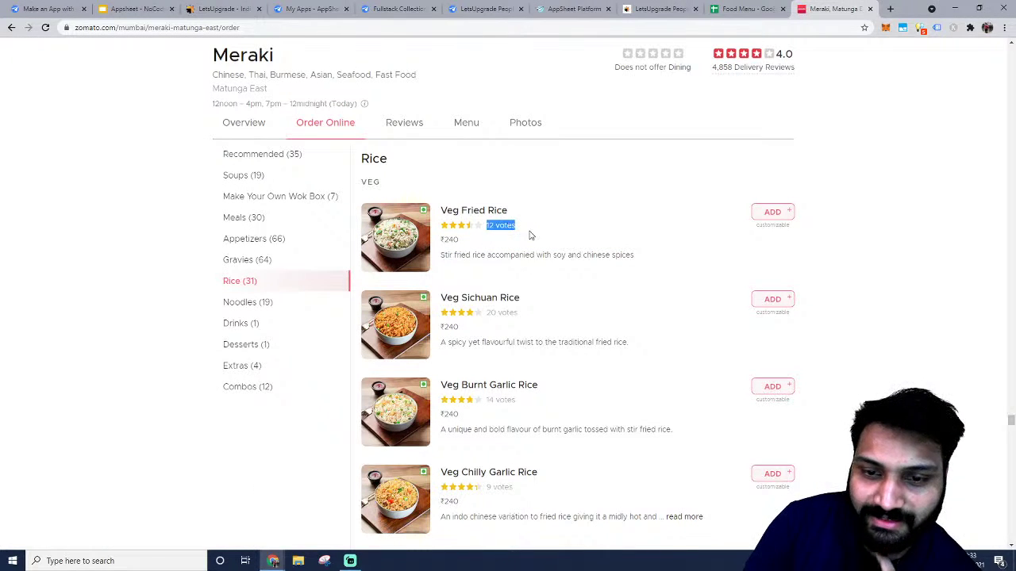
pyautogui.click(531, 235)
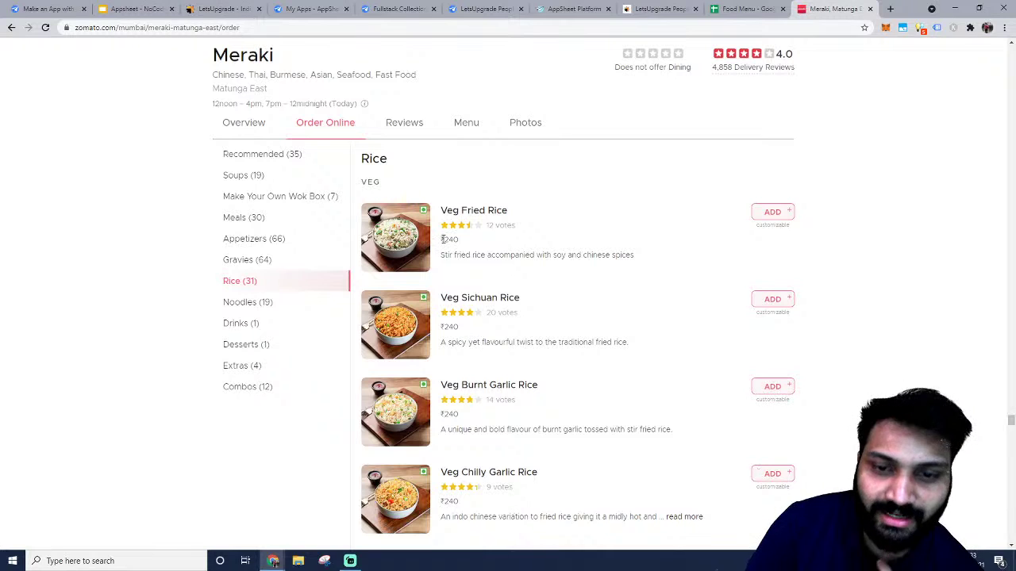
pyautogui.moveTo(441, 211); pyautogui.dragTo(508, 211)
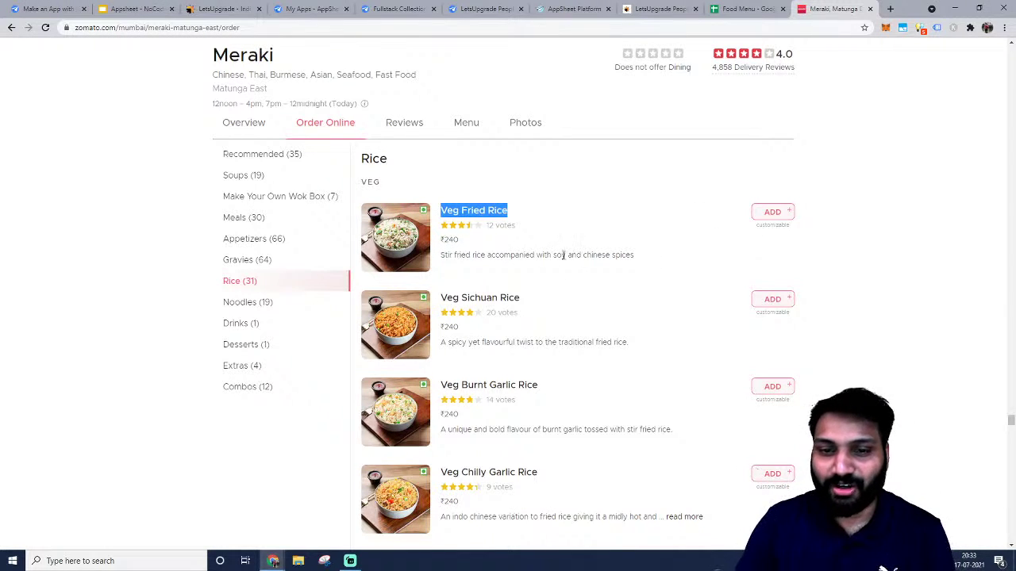
pyautogui.tripleClick(511, 254)
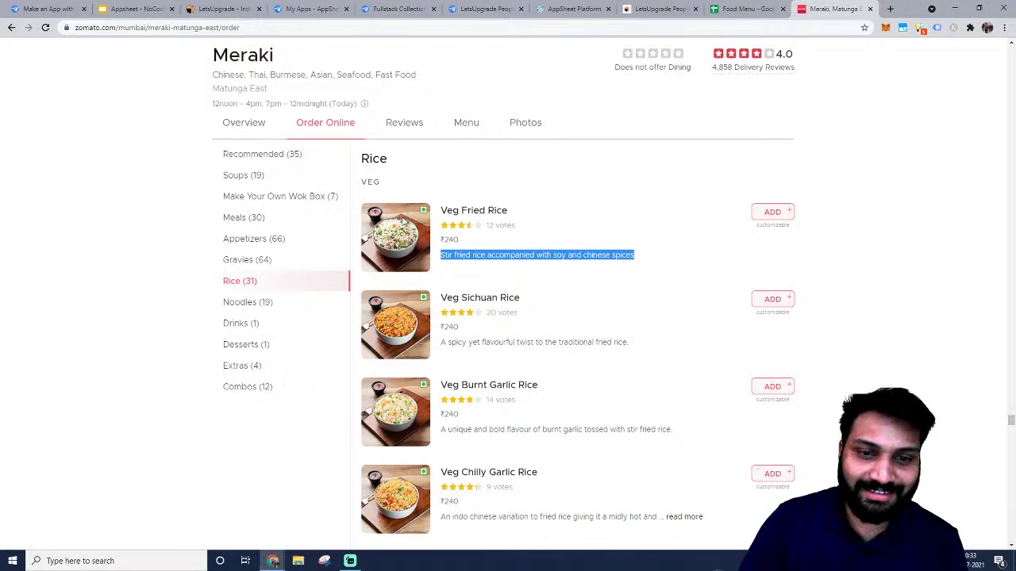
pyautogui.click(714, 9)
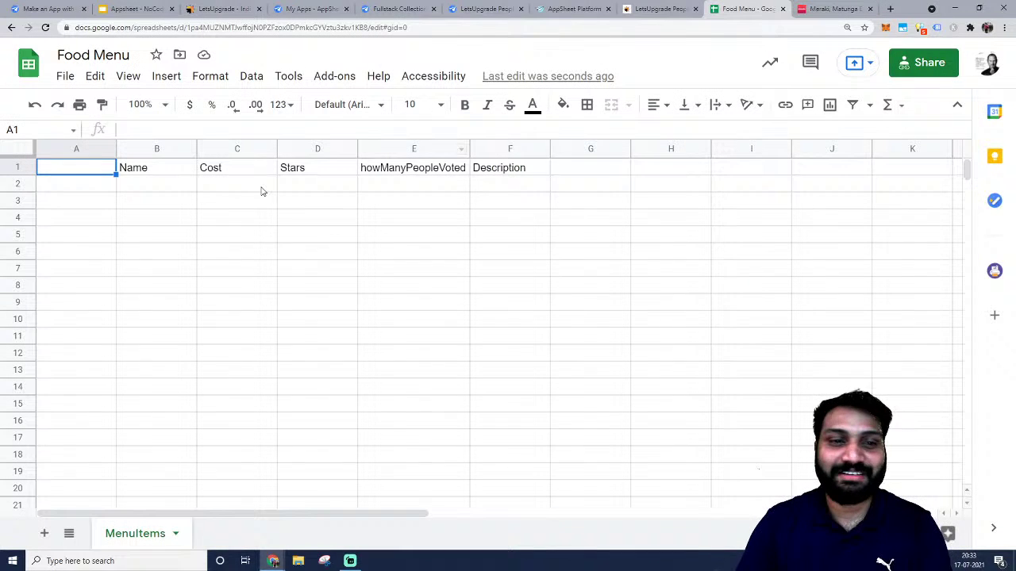
# Add the imageURL heading in G1 and the UID heading in A1.
pyautogui.click(589, 175)
pyautogui.write('imageURL')
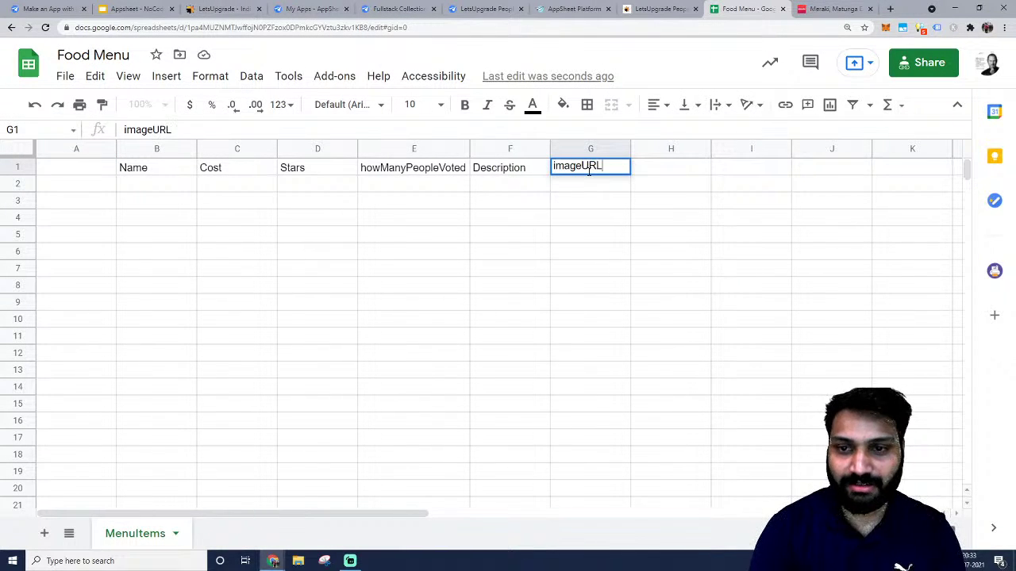
pyautogui.press('Tab')
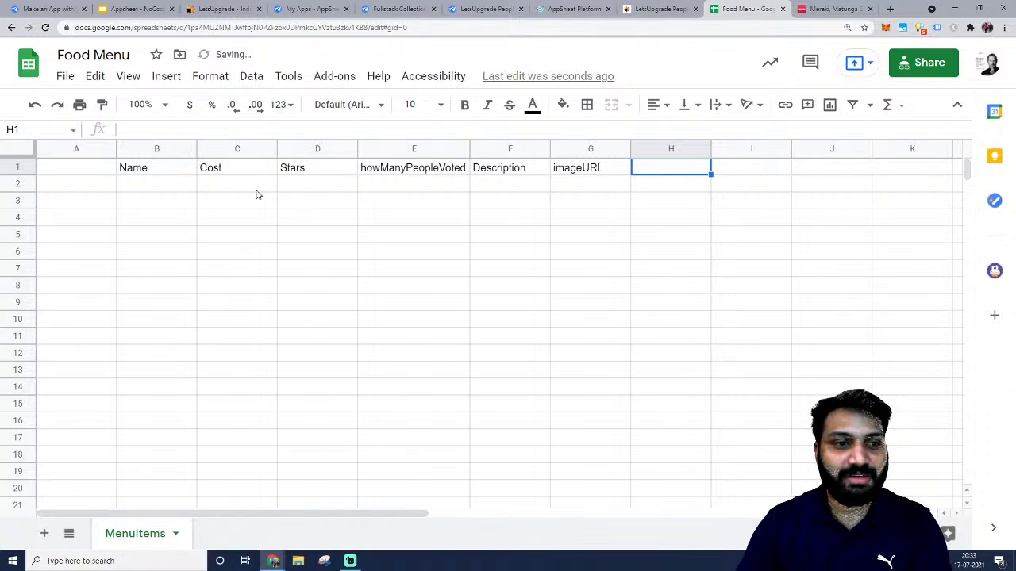
pyautogui.click(80, 169)
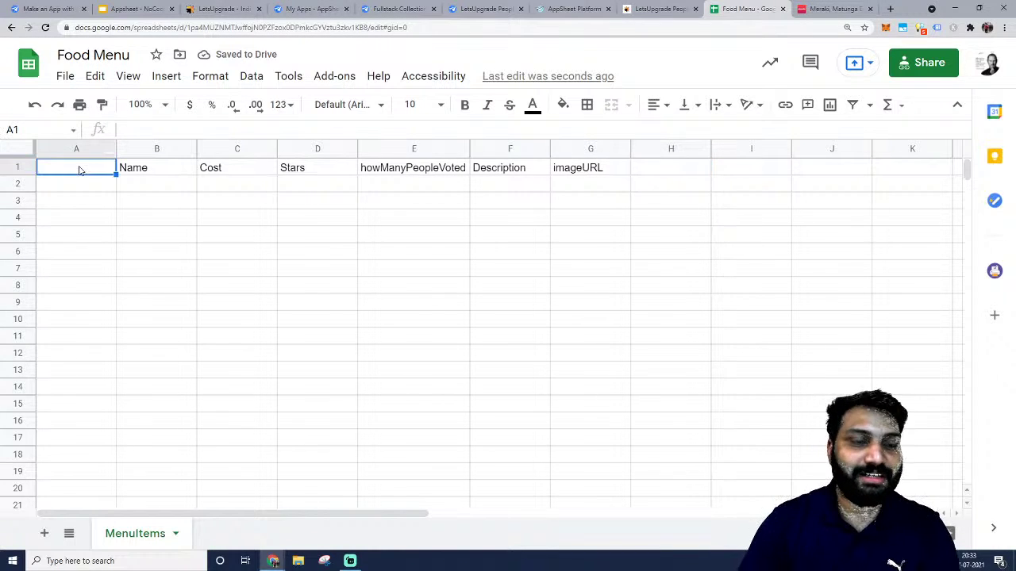
pyautogui.write('UID')
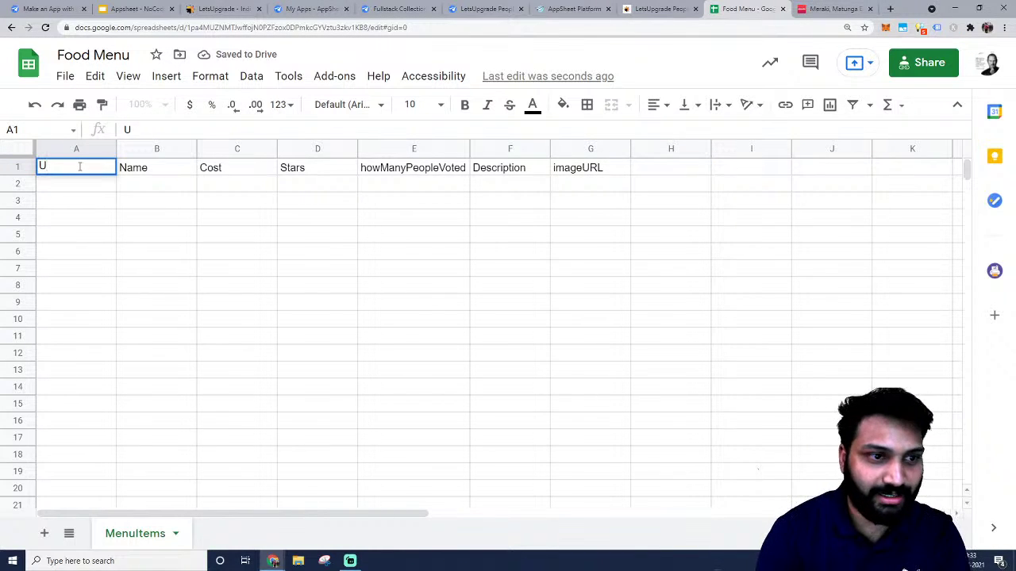
pyautogui.press('Tab')
# Move back and forth along the header row to review the headings.
pyautogui.press('Right')
pyautogui.press('Right')
pyautogui.press('Right')
pyautogui.press('Right')
pyautogui.press('Right')
pyautogui.press('Right')
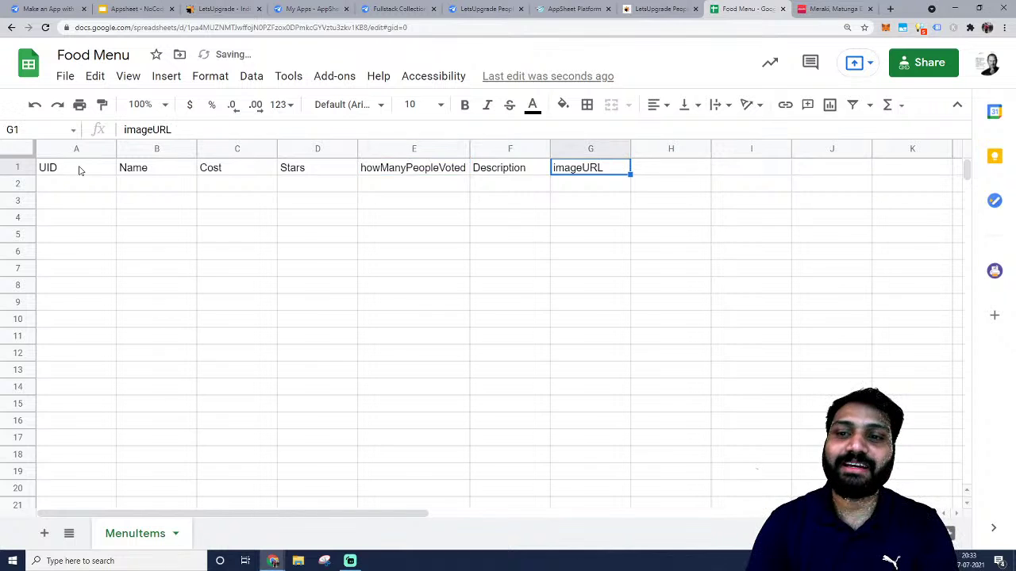
pyautogui.press('Left')
pyautogui.press('Left')
pyautogui.press('Left')
pyautogui.press('Left')
pyautogui.press('Left')
pyautogui.press('Left')
pyautogui.press('Left')
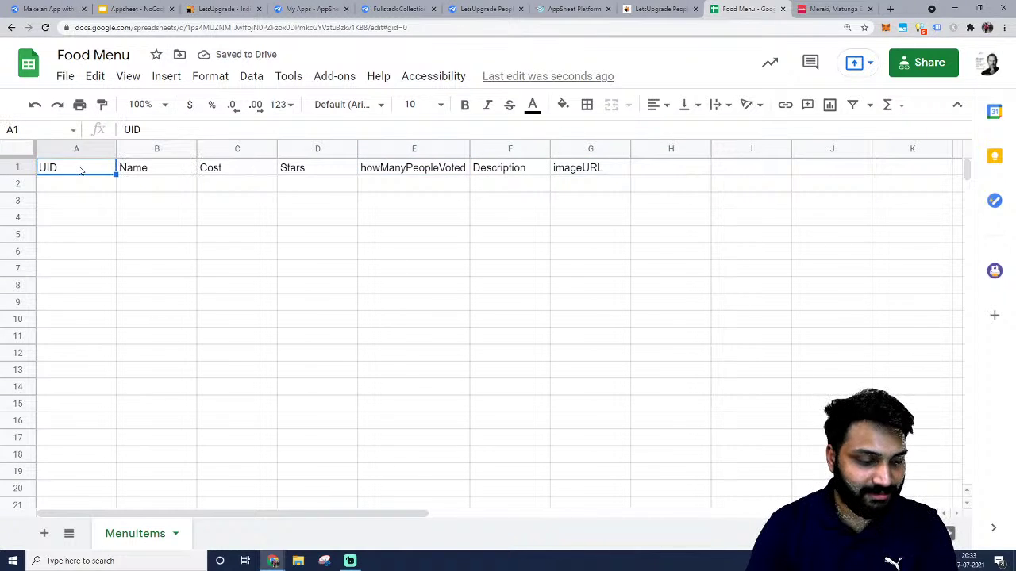
pyautogui.press('Right')
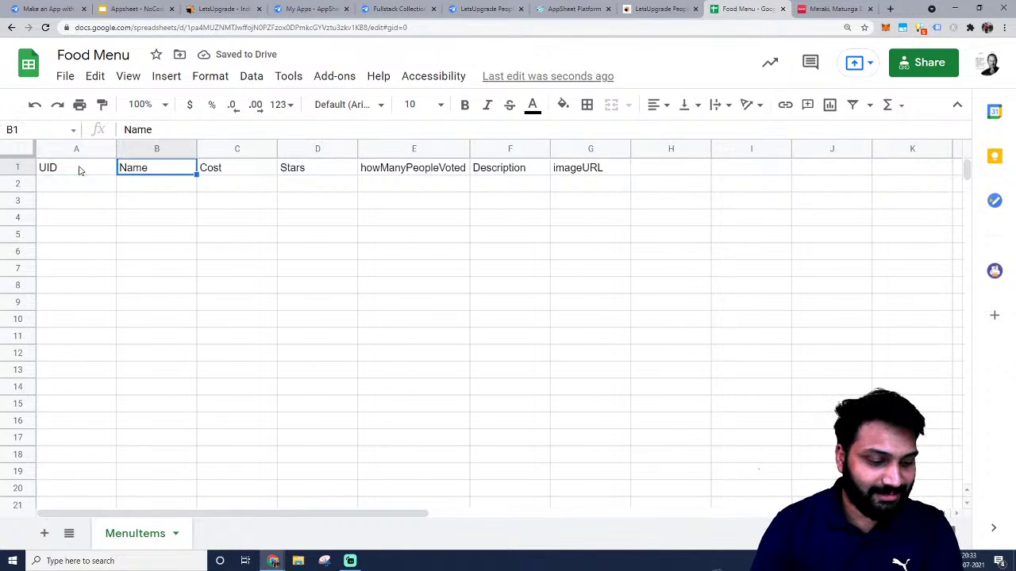
pyautogui.press('Right')
pyautogui.press('Left')
pyautogui.press('Left')
pyautogui.press('Right')
pyautogui.press('Left')
pyautogui.press('Right')
pyautogui.press('Right')
pyautogui.press('Right')
pyautogui.press('Right')
pyautogui.press('Right')
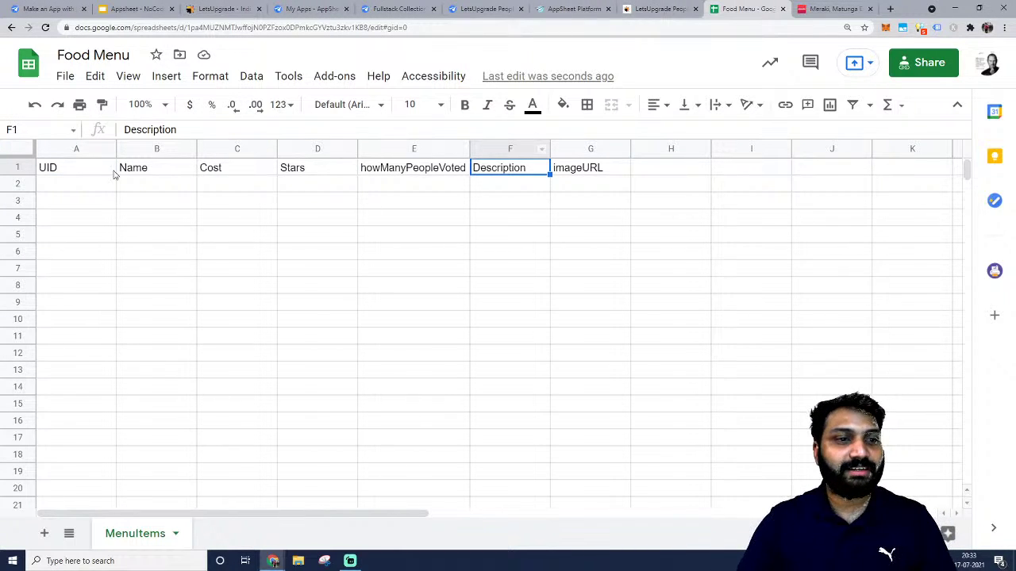
# Bold the A1:G1 header row and auto-fit column E to its heading.
pyautogui.click(109, 173)
pyautogui.hotkey('ctrl', 'shift', 'Right')
pyautogui.hotkey('ctrl', 'b')
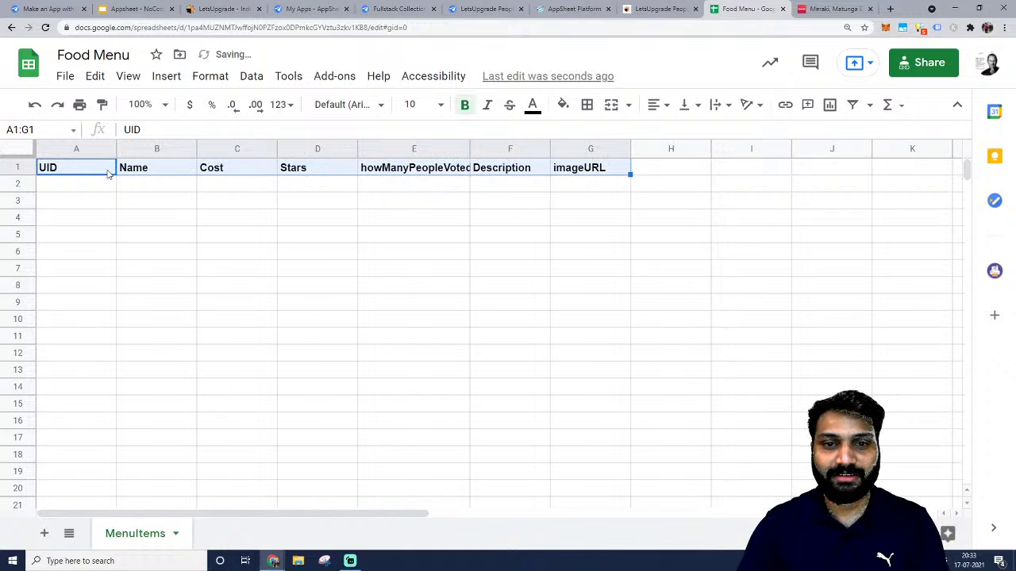
pyautogui.doubleClick(470, 150)
pyautogui.click(569, 219)
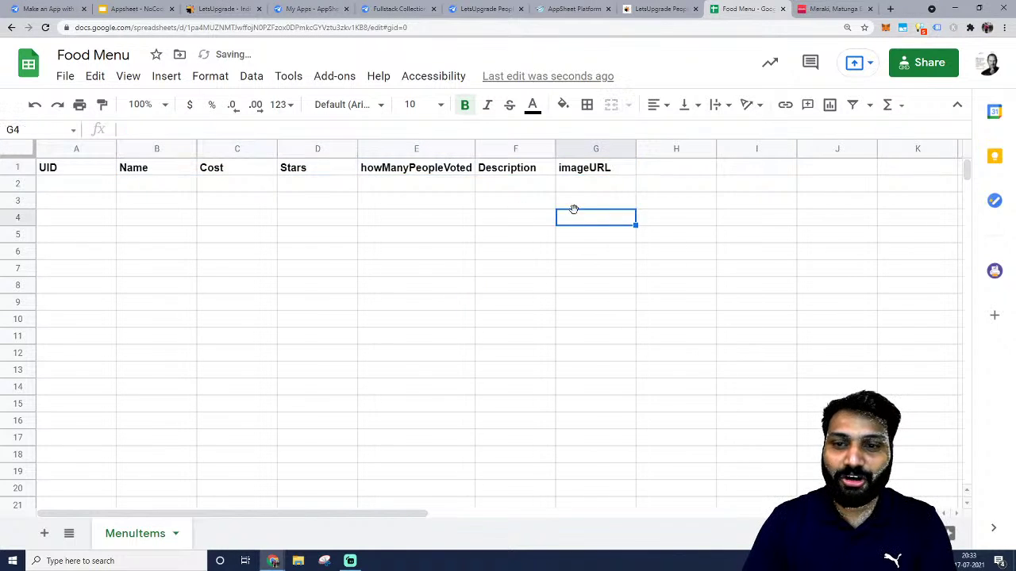
pyautogui.hotkey('ctrl', 'Up')
# Enter id 1 in A2 and paste 'Veg Fried Rice' from Zomato as the Name.
pyautogui.click(94, 187)
pyautogui.write('0')
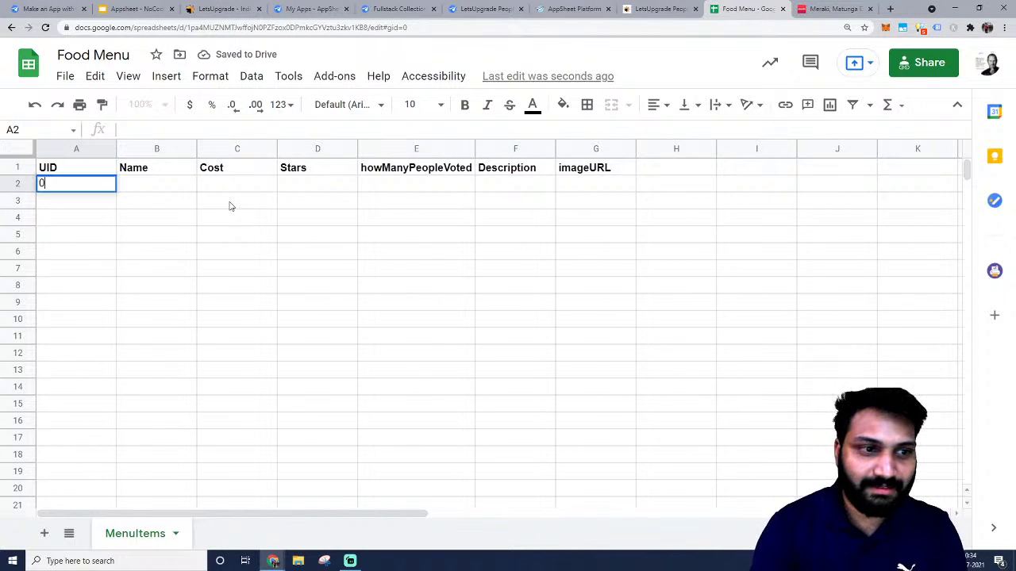
pyautogui.write('11')
pyautogui.press('Tab')
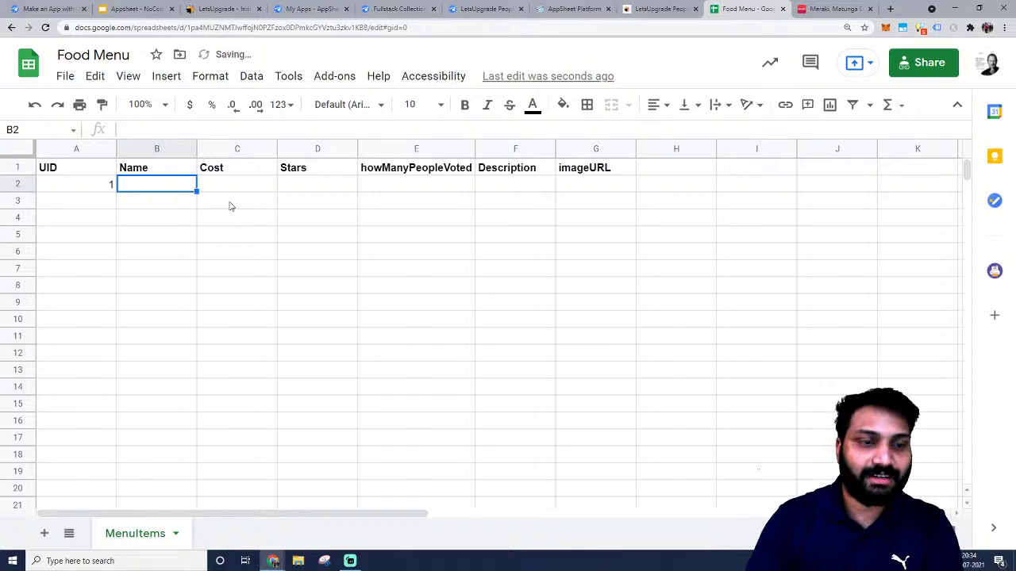
pyautogui.click(833, 8)
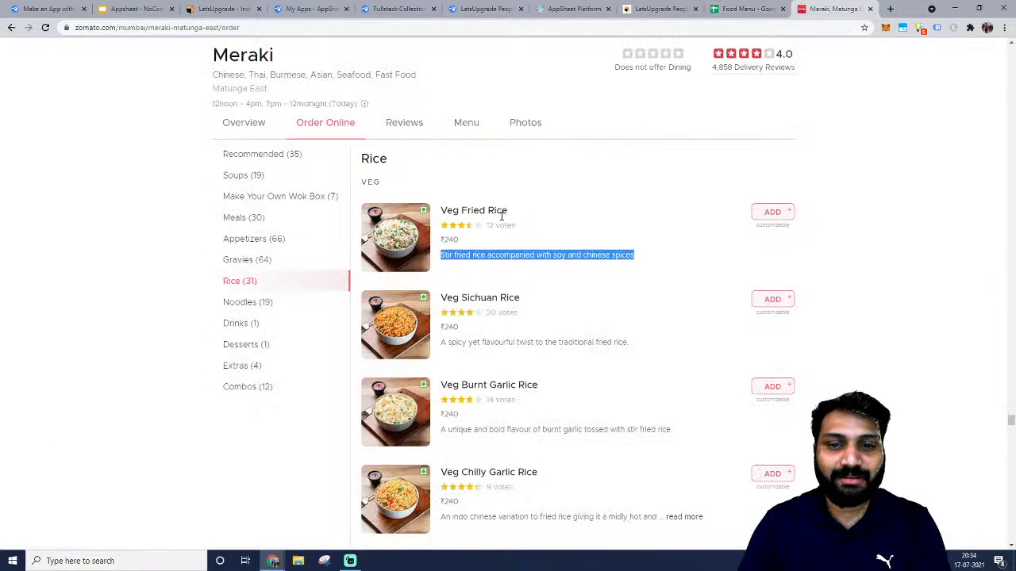
pyautogui.doubleClick(497, 210)
pyautogui.tripleClick(501, 213)
pyautogui.hotkey('ctrl', 'c')
pyautogui.click(738, 9)
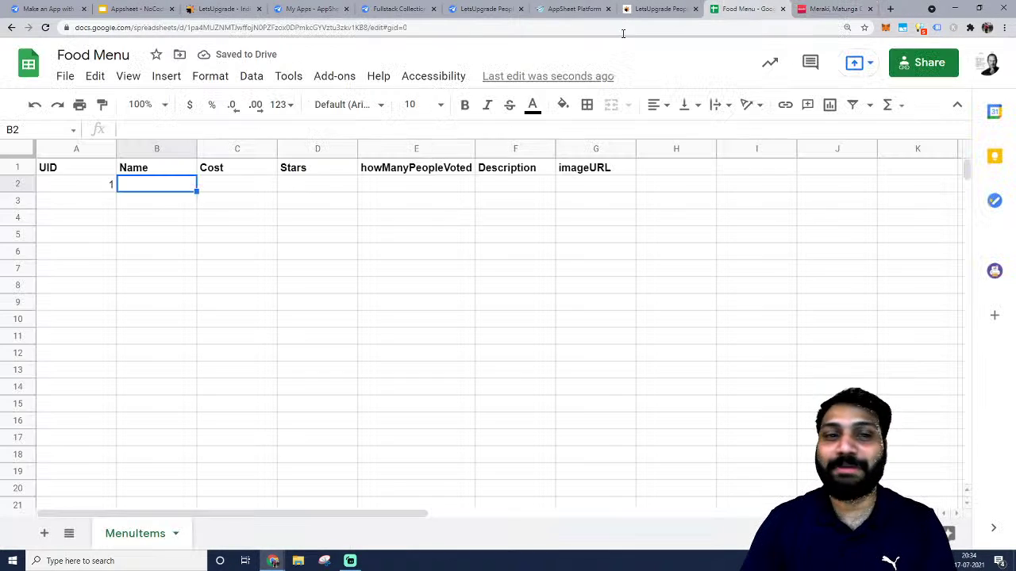
pyautogui.hotkey('ctrl', 'v')
# Copy the Veg Fried Rice description from Zomato into cell F2.
pyautogui.click(235, 190)
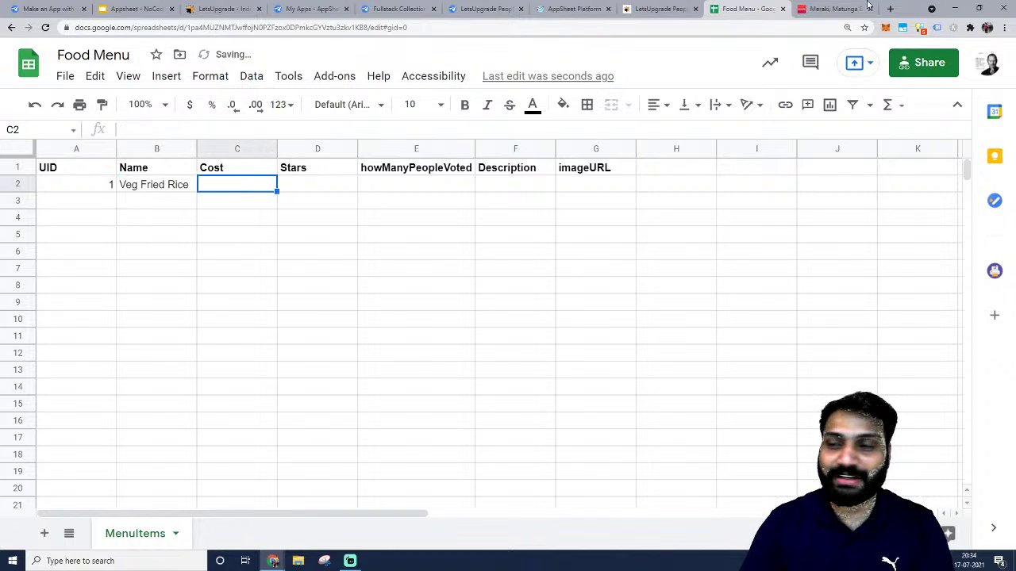
pyautogui.click(819, 7)
pyautogui.tripleClick(500, 256)
pyautogui.hotkey('ctrl', 'c')
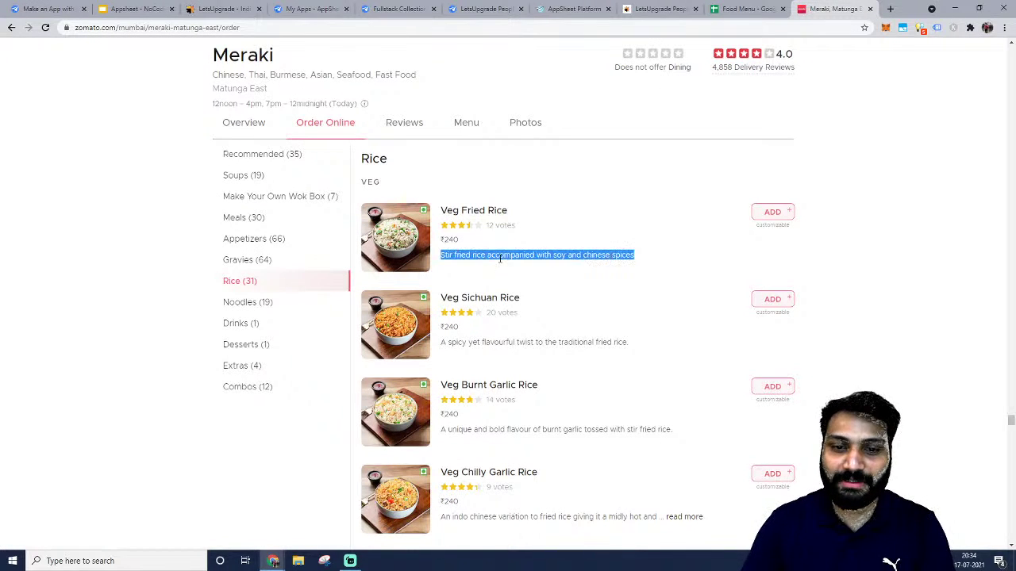
pyautogui.click(758, 9)
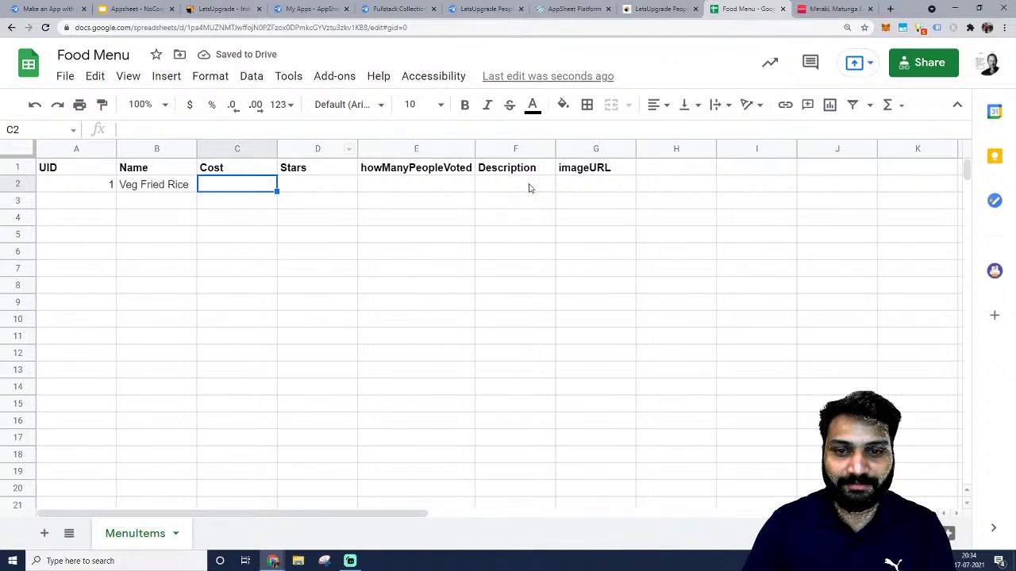
pyautogui.click(530, 188)
pyautogui.hotkey('ctrl', 'v')
# Fill row 2 with cost 240, 4.5 stars and 12 votes.
pyautogui.click(248, 207)
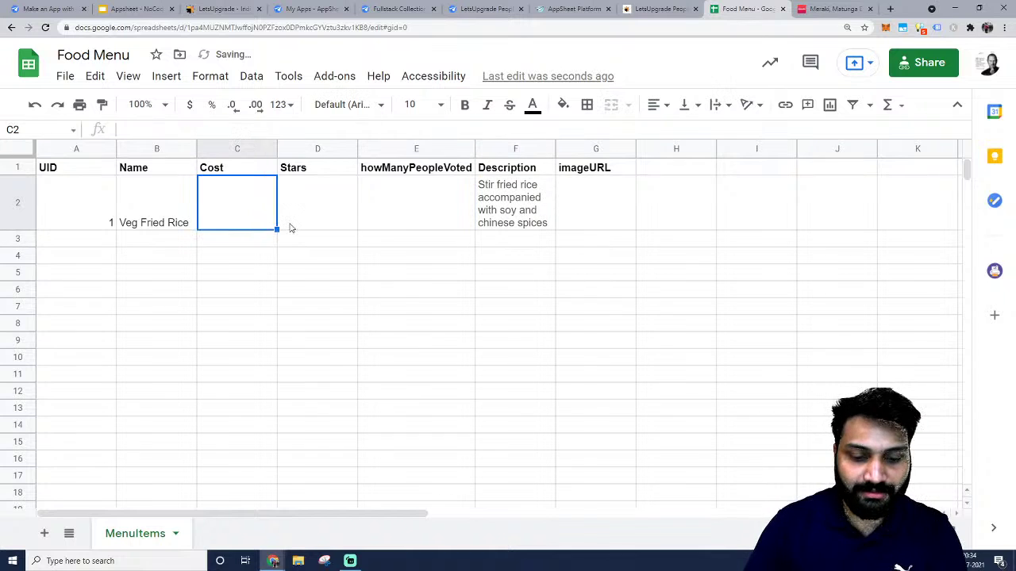
pyautogui.write('240')
pyautogui.press('Tab')
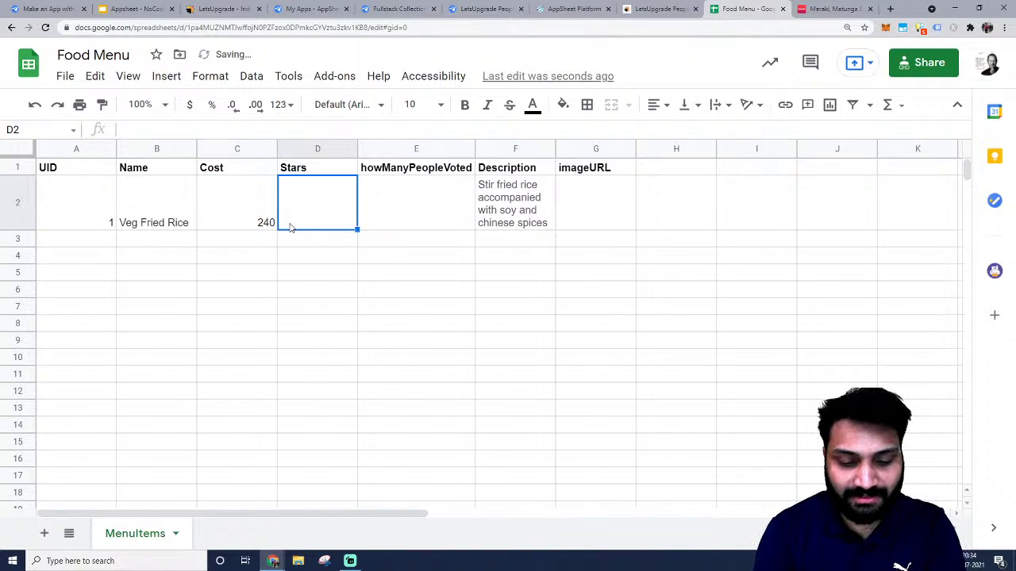
pyautogui.write('4.5')
pyautogui.press('Tab')
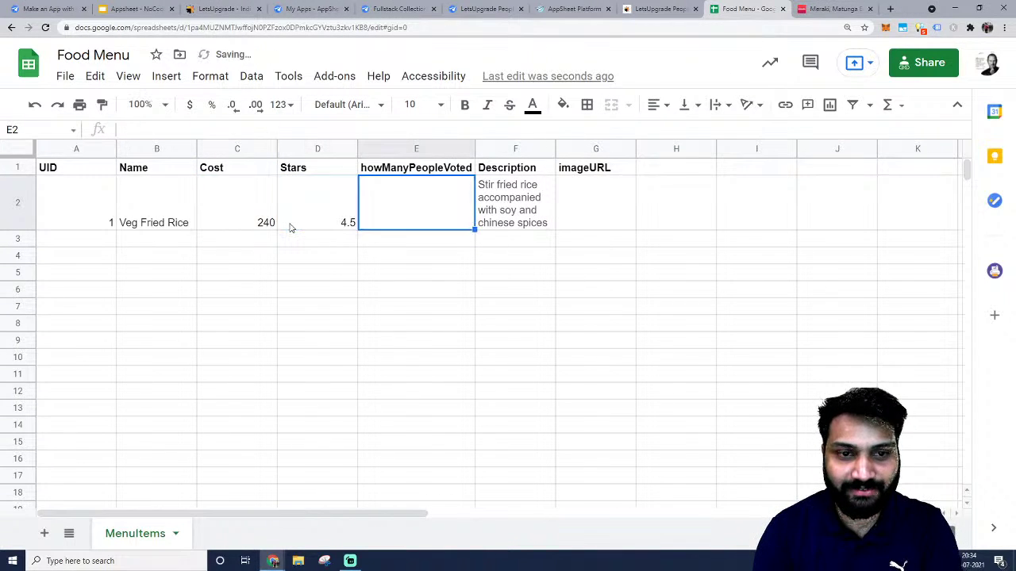
pyautogui.write('12')
pyautogui.press('Tab')
pyautogui.press('Tab')
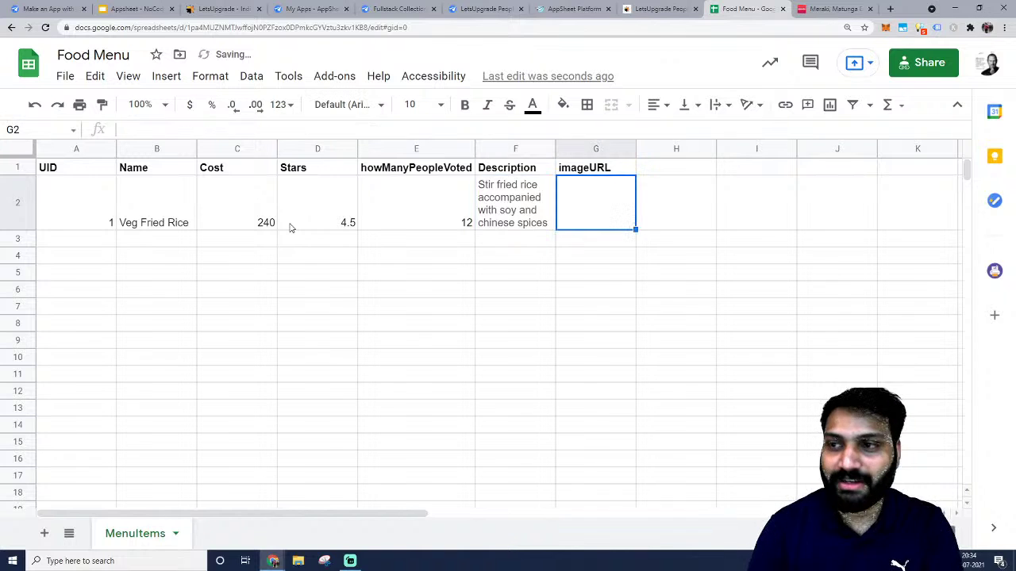
pyautogui.click(795, 8)
# Paste the Veg Fried Rice photo's web address into the imageURL cell G2.
pyautogui.rightClick(395, 228)
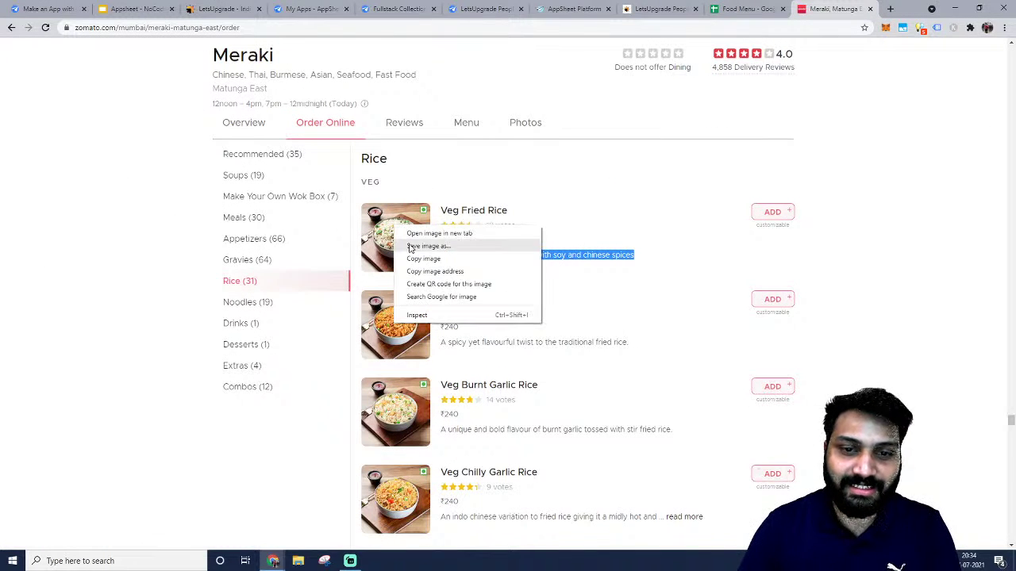
pyautogui.click(420, 235)
pyautogui.click(615, 29)
pyautogui.hotkey('ctrl', 'c')
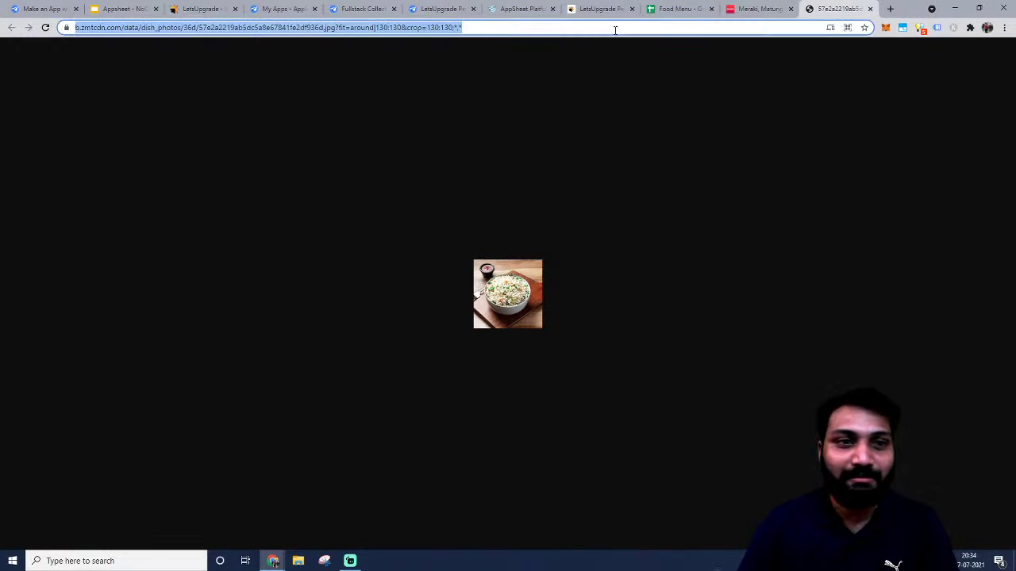
pyautogui.click(750, 9)
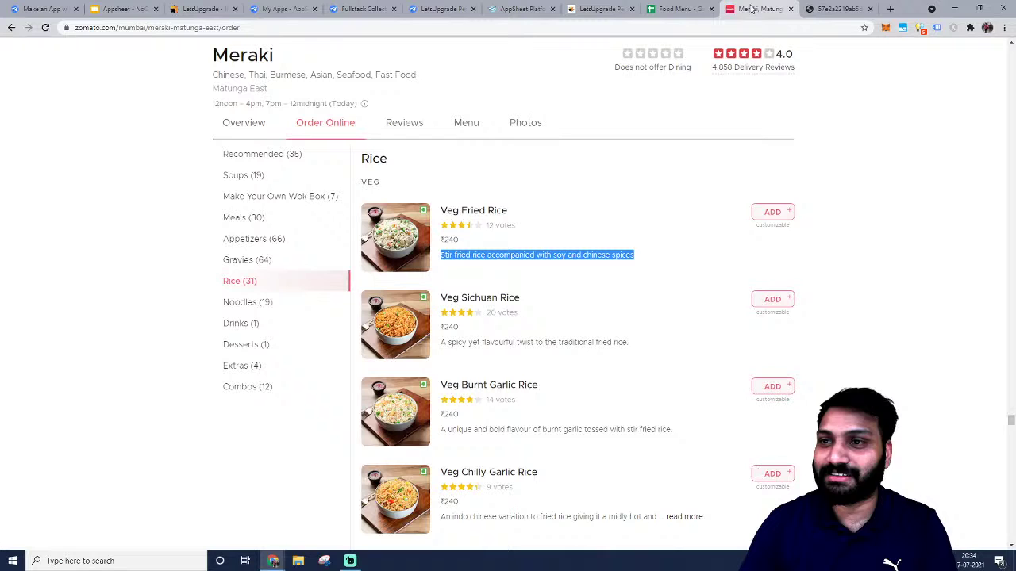
pyautogui.click(694, 8)
pyautogui.hotkey('ctrl', 'v')
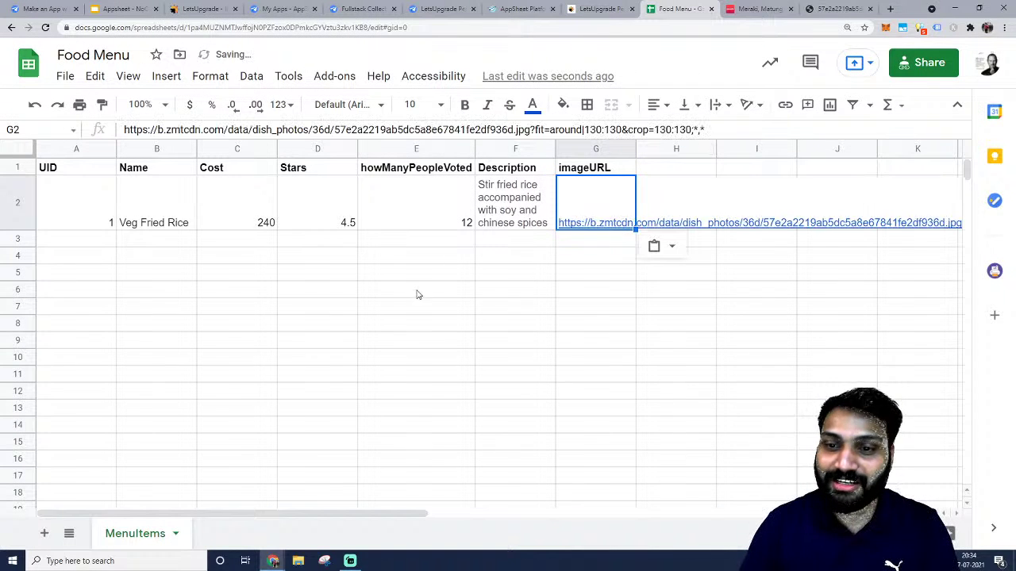
# Fill UIDs 2 through 10 down column A.
pyautogui.click(80, 227)
pyautogui.click(81, 241)
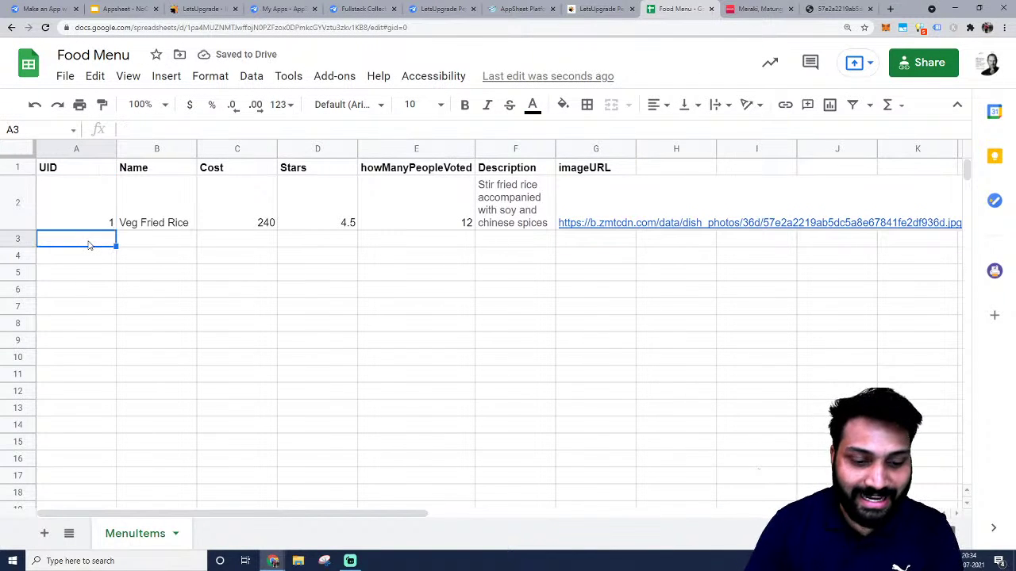
pyautogui.write('2')
pyautogui.press('Return')
pyautogui.write('3')
pyautogui.press('Return')
pyautogui.write('4')
pyautogui.press('Return')
pyautogui.write('5')
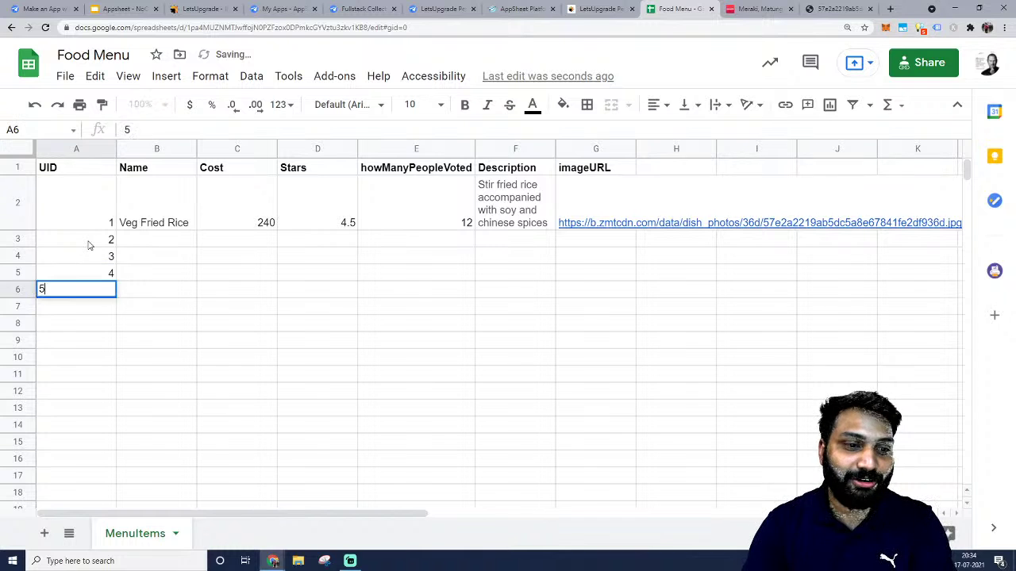
pyautogui.press('Return')
pyautogui.write('6 7')
pyautogui.press('Return')
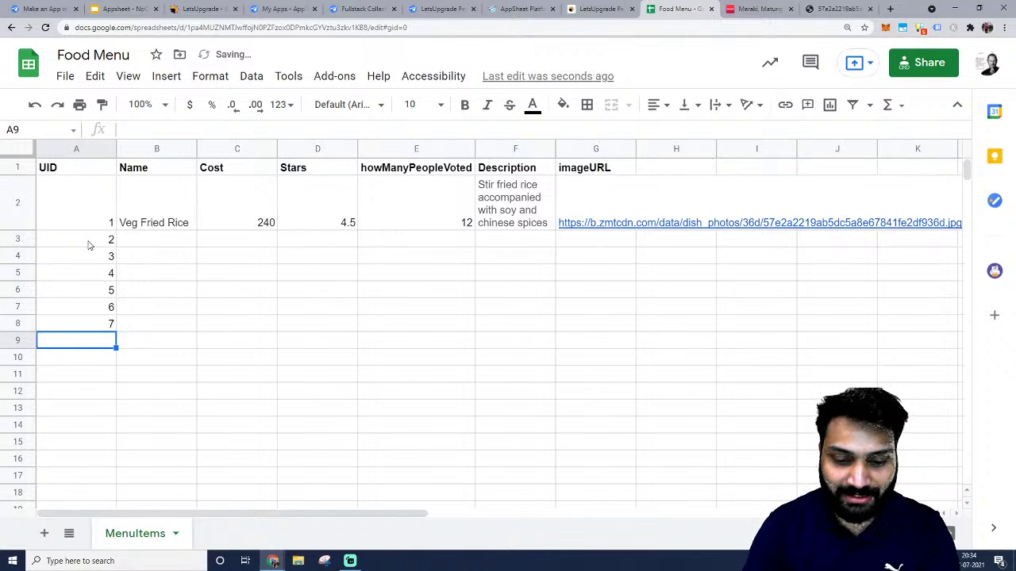
pyautogui.write('8')
pyautogui.press('Return')
pyautogui.write('9')
pyautogui.press('Return')
pyautogui.write('10')
pyautogui.press('Tab')
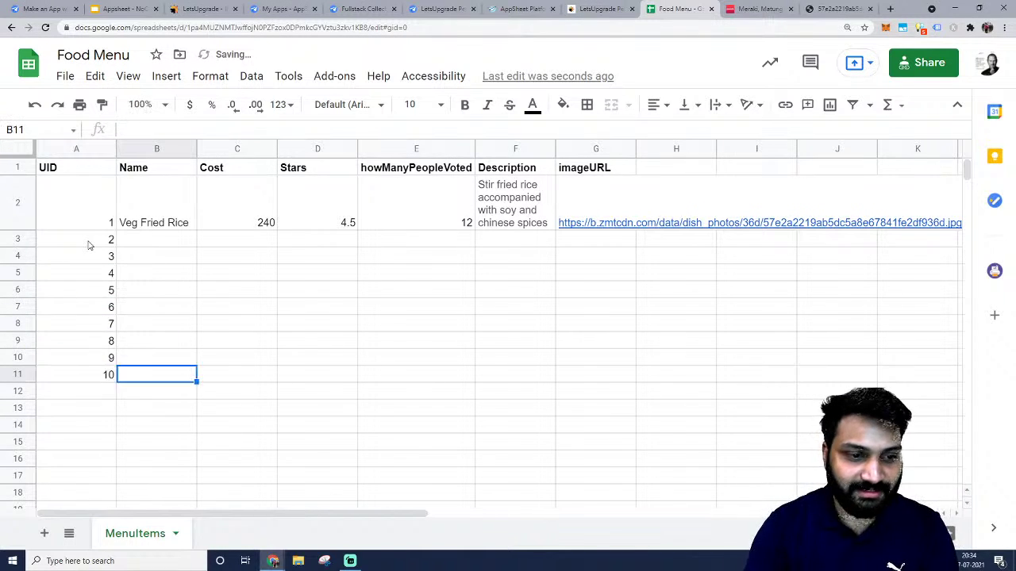
pyautogui.press('Up')
pyautogui.press('Up')
pyautogui.press('Up')
pyautogui.press('Up')
pyautogui.press('Up')
pyautogui.press('Up')
pyautogui.press('Up')
pyautogui.press('Up')
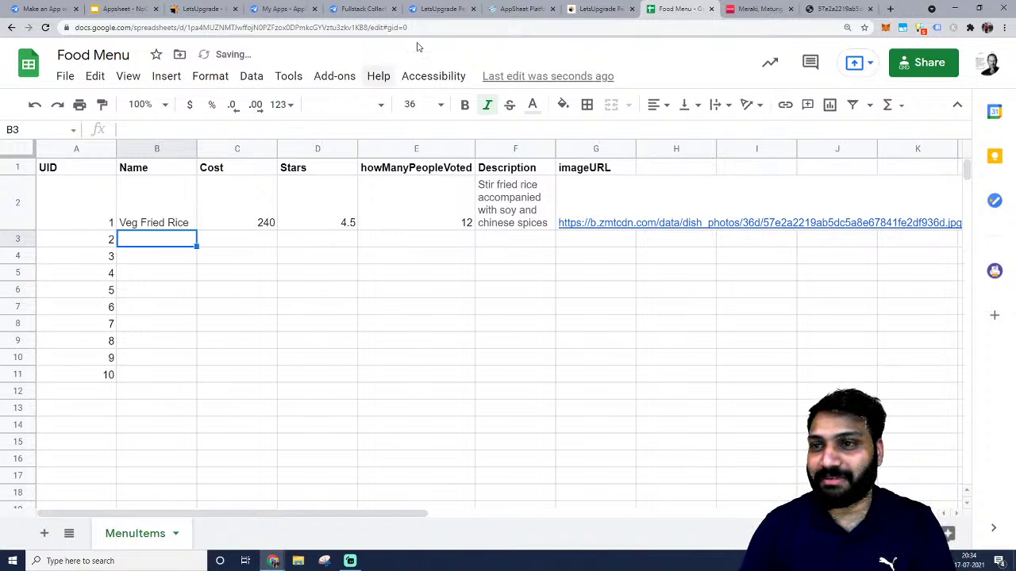
# Copy 'Veg Sichuan Rice' from Zomato into the second item's Name cell B3.
pyautogui.click(758, 8)
pyautogui.tripleClick(519, 298)
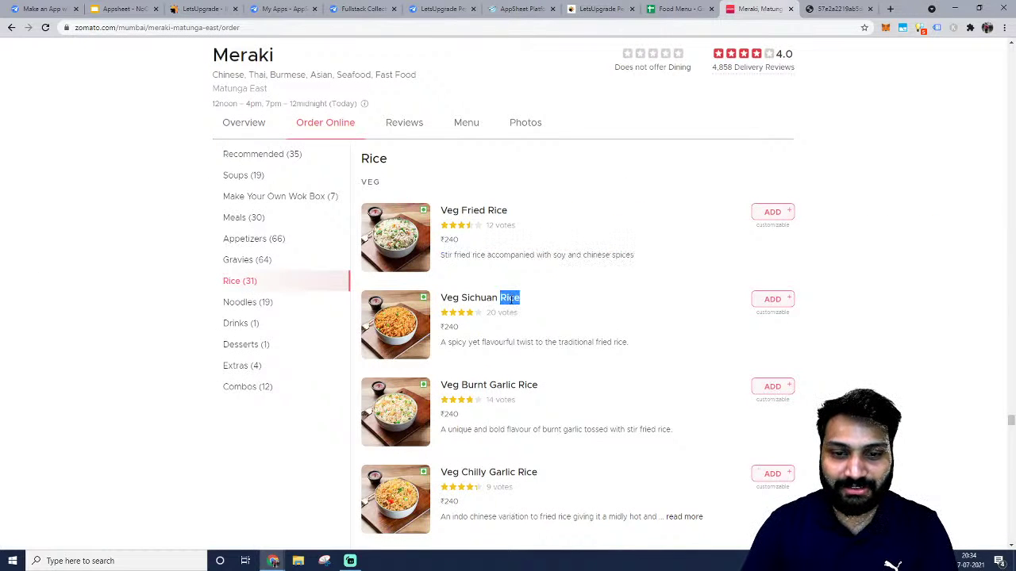
pyautogui.hotkey('ctrl', 'c')
pyautogui.click(698, 9)
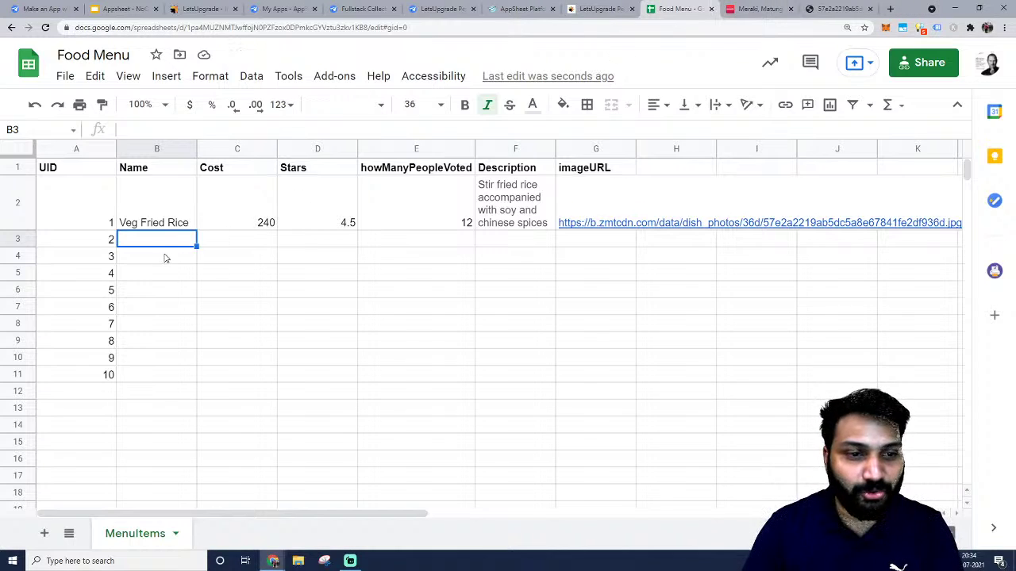
pyautogui.hotkey('ctrl', 'v')
# Move the Zomato menu page into its own window and close the dish photo tab.
pyautogui.click(758, 9)
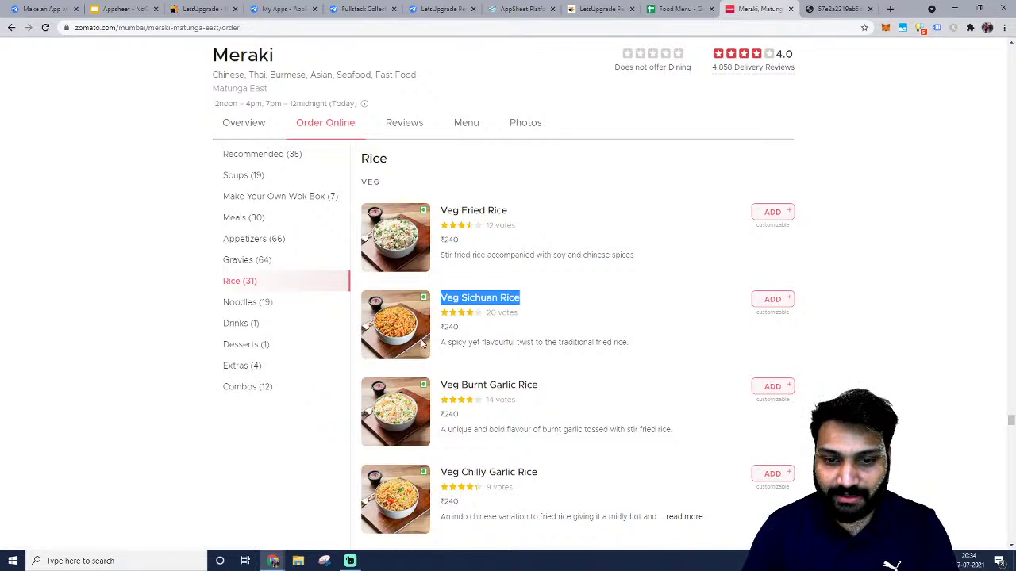
pyautogui.tripleClick(467, 341)
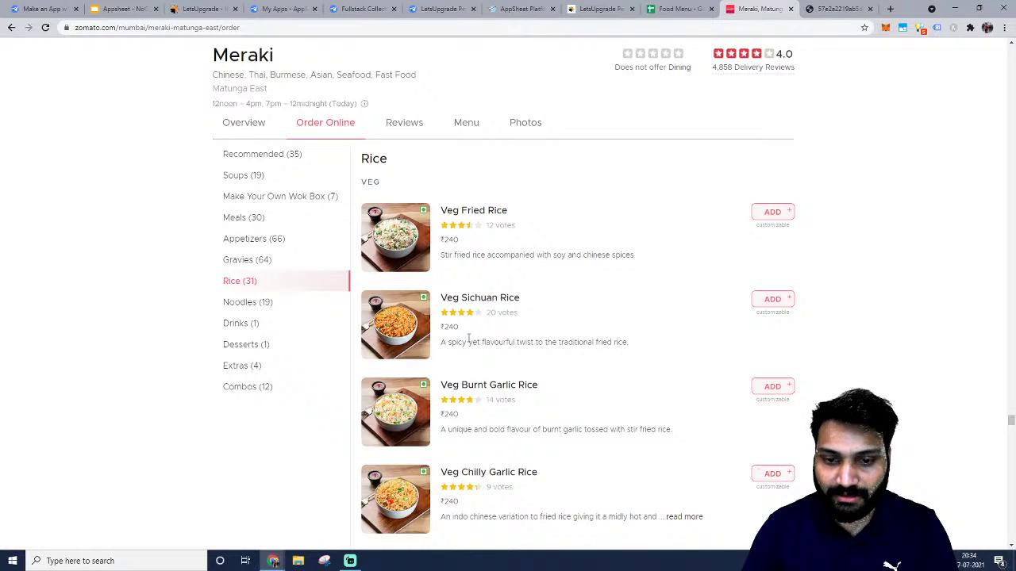
pyautogui.click(678, 9)
pyautogui.click(758, 8)
pyautogui.moveTo(758, 8); pyautogui.dragTo(1015, 49)
pyautogui.click(288, 227)
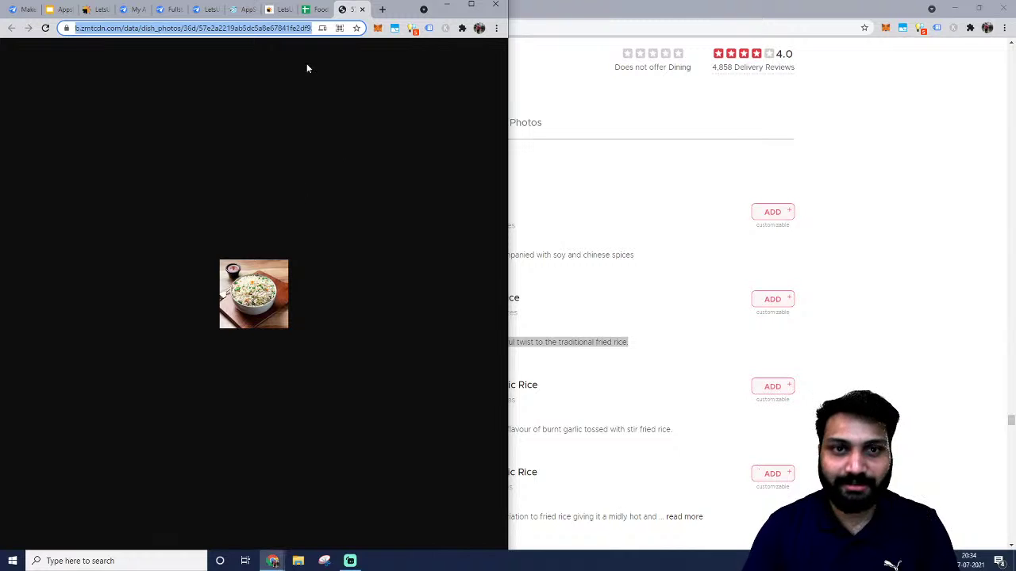
pyautogui.click(319, 9)
pyautogui.click(358, 10)
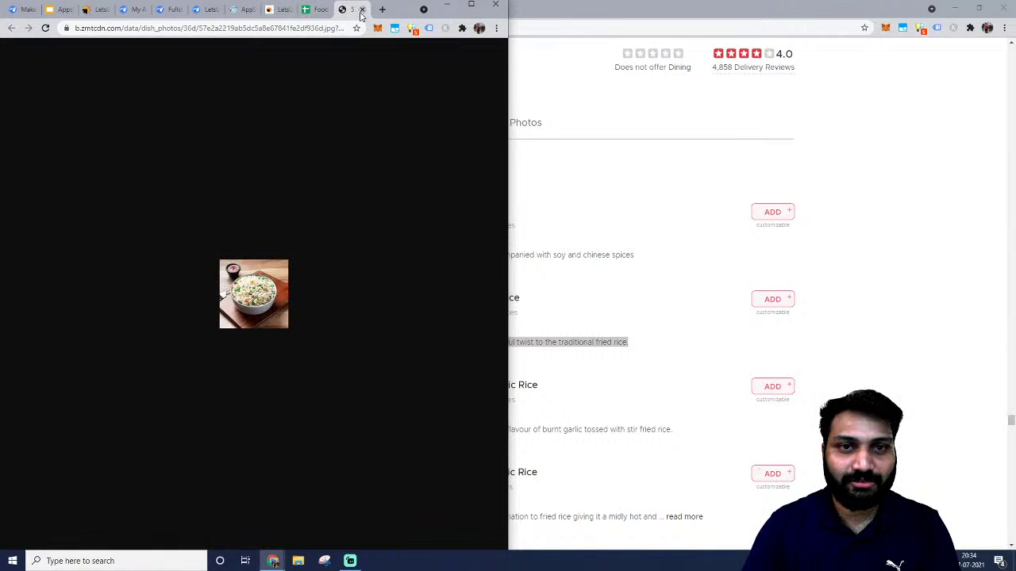
pyautogui.click(364, 10)
# Snap the Zomato window to the right half beside the spreadsheet.
pyautogui.click(208, 230)
pyautogui.click(235, 253)
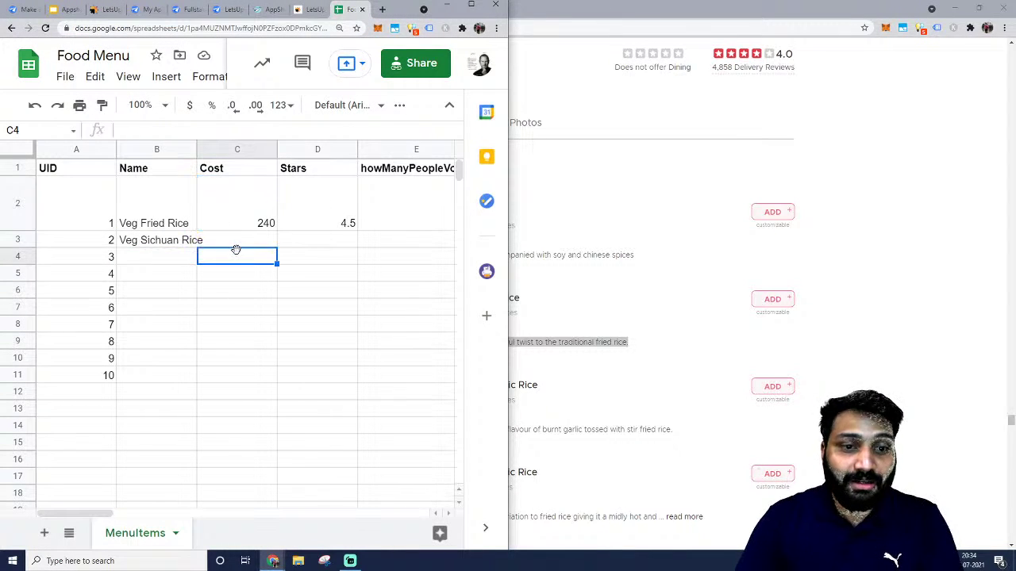
pyautogui.scroll(-2, 261, 231)
pyautogui.scroll(2, 261, 231)
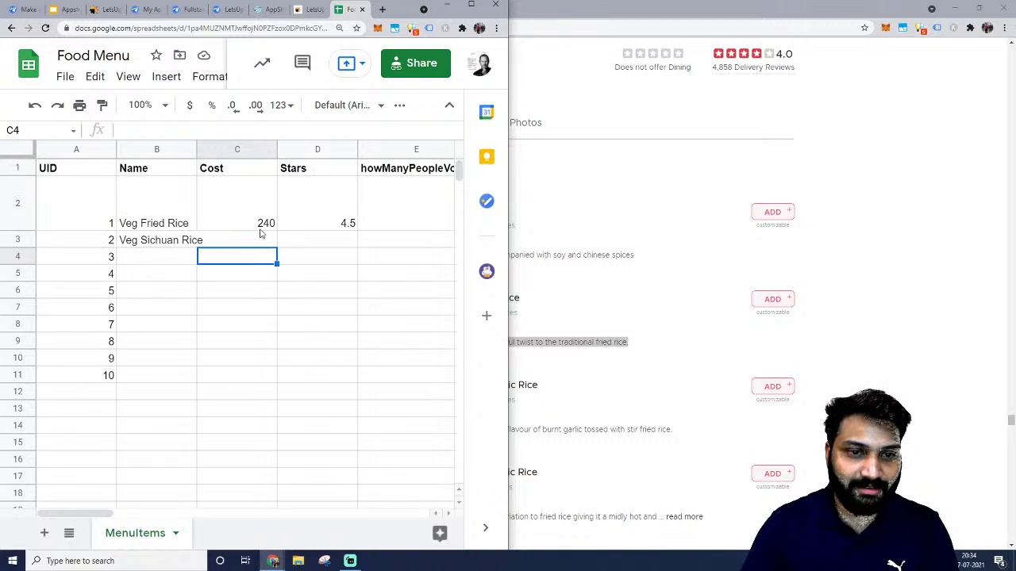
pyautogui.click(295, 261)
pyautogui.click(203, 248)
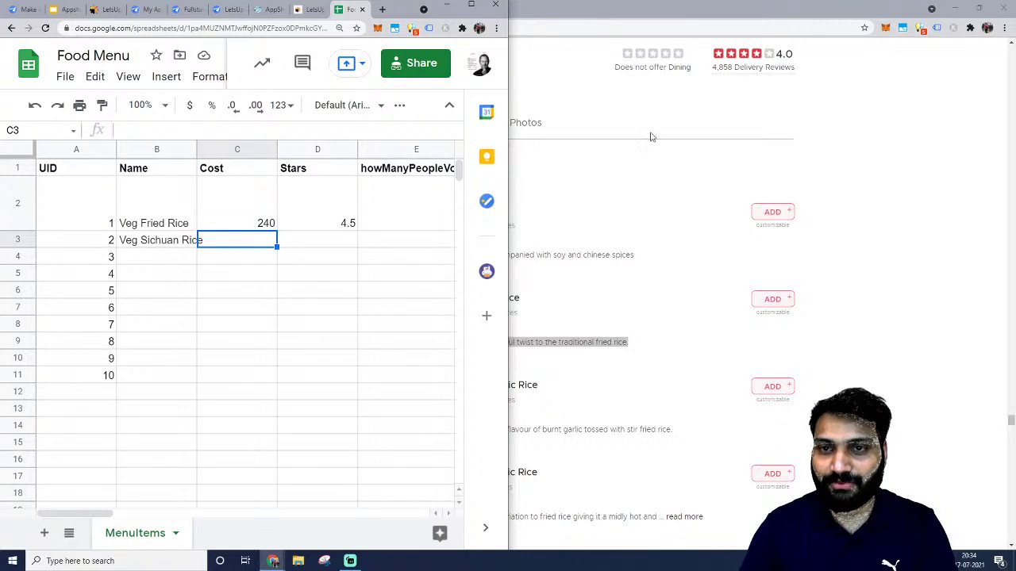
pyautogui.moveTo(674, 4); pyautogui.dragTo(1015, 71)
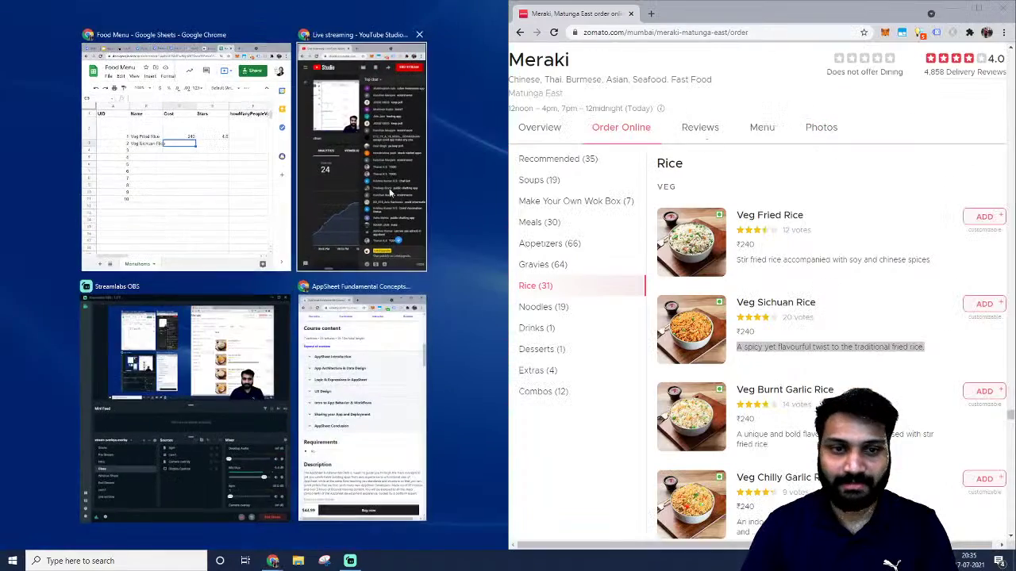
# Insert an empty column before Cost in the left-docked spreadsheet.
pyautogui.click(222, 199)
pyautogui.click(232, 262)
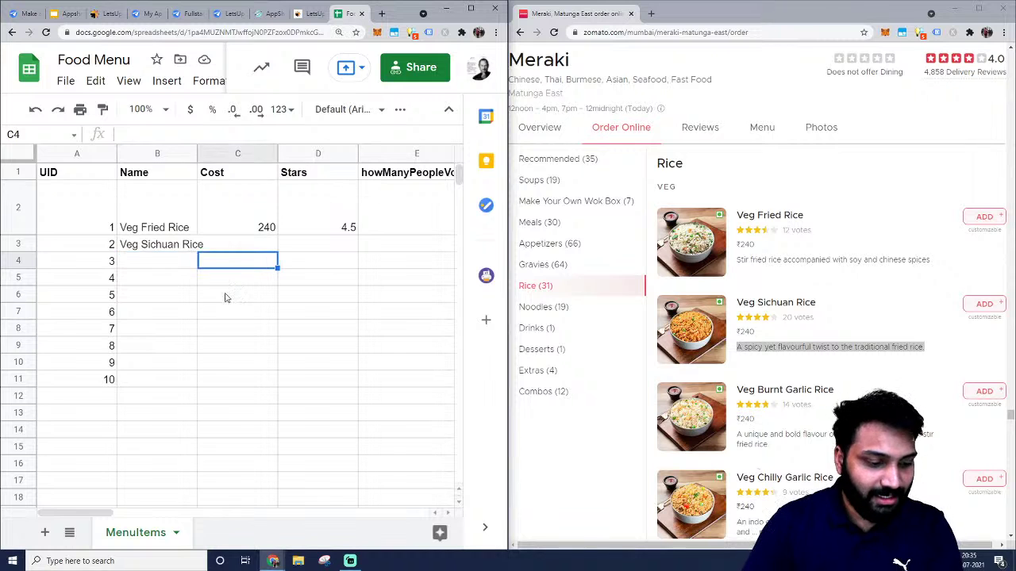
pyautogui.scroll(-2, 227, 294)
pyautogui.scroll(2, 220, 286)
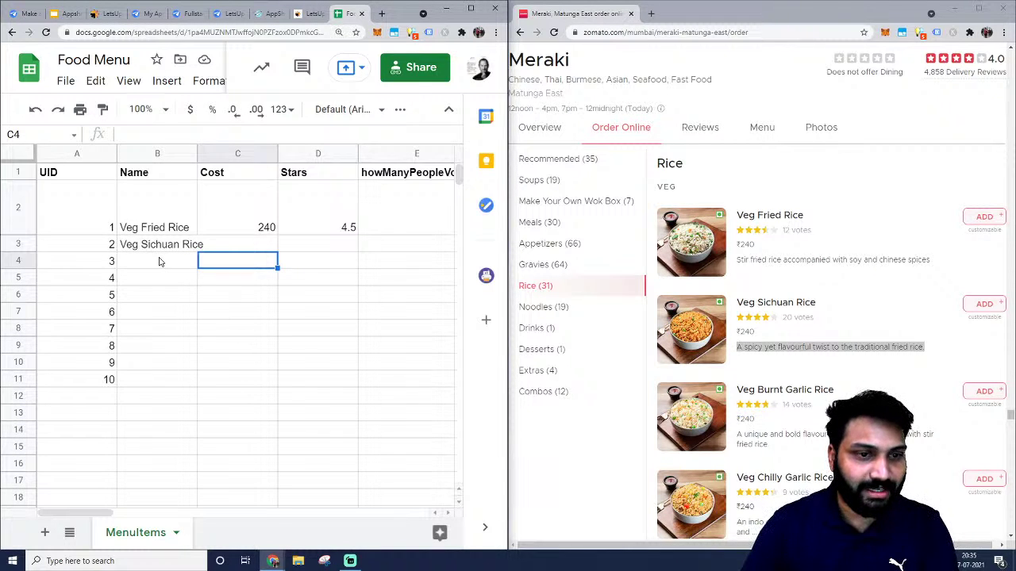
pyautogui.click(242, 230)
pyautogui.press('Down')
pyautogui.hscroll(5, 286, 228)
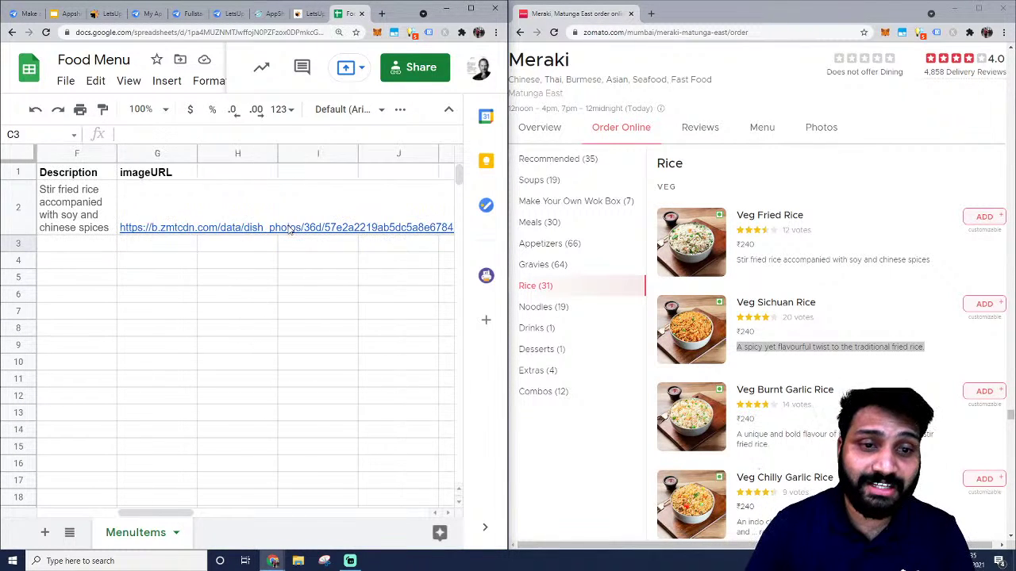
pyautogui.hscroll(-5, 207, 206)
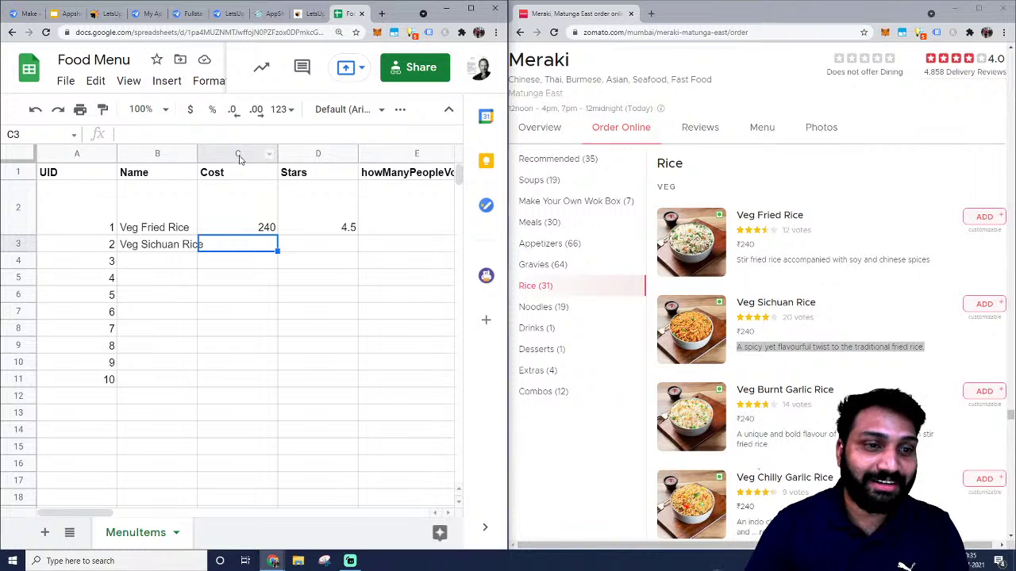
pyautogui.rightClick(239, 159)
pyautogui.click(294, 221)
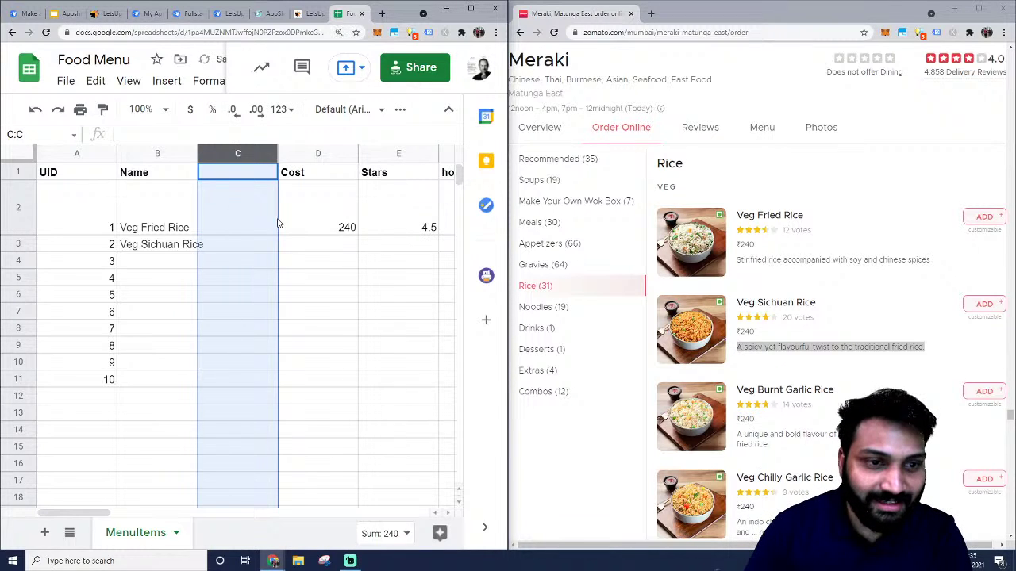
# Head the new column 'Type', enter 'Veg' for both rice dishes, and select the whole sheet.
pyautogui.click(224, 184)
pyautogui.write('T')
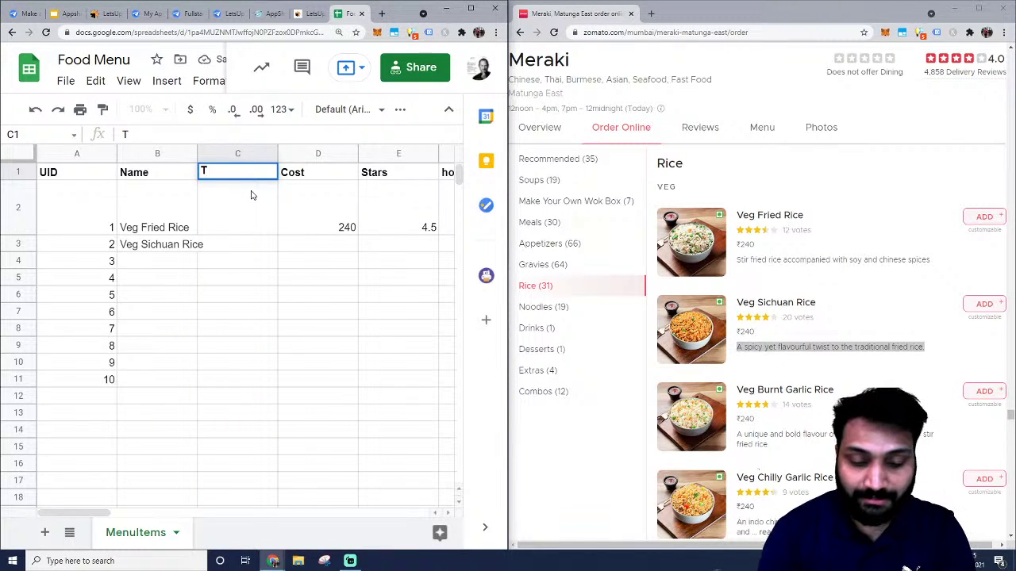
pyautogui.write('ype')
pyautogui.press('Return')
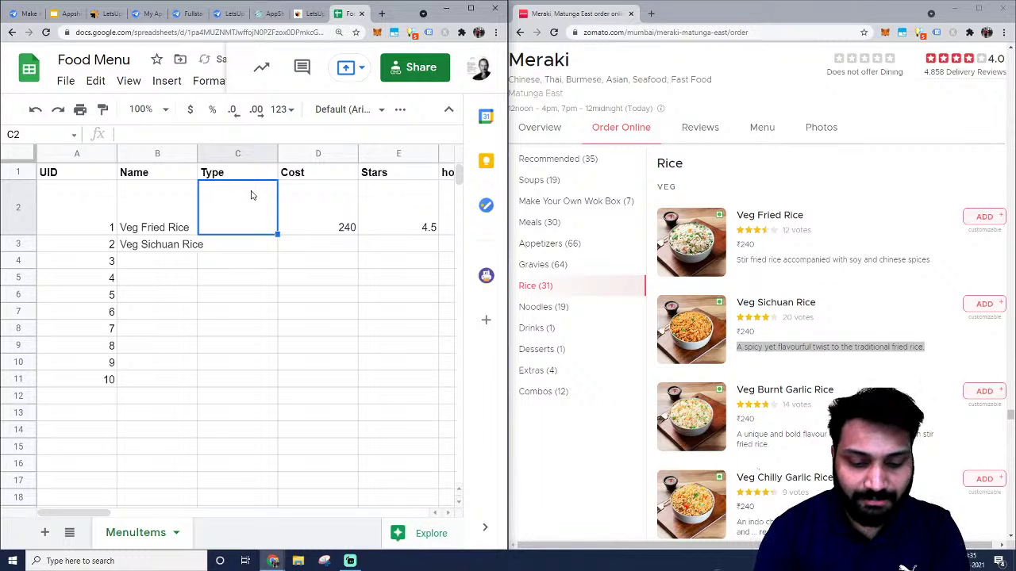
pyautogui.write('Veg')
pyautogui.press('Return')
pyautogui.write('Veg')
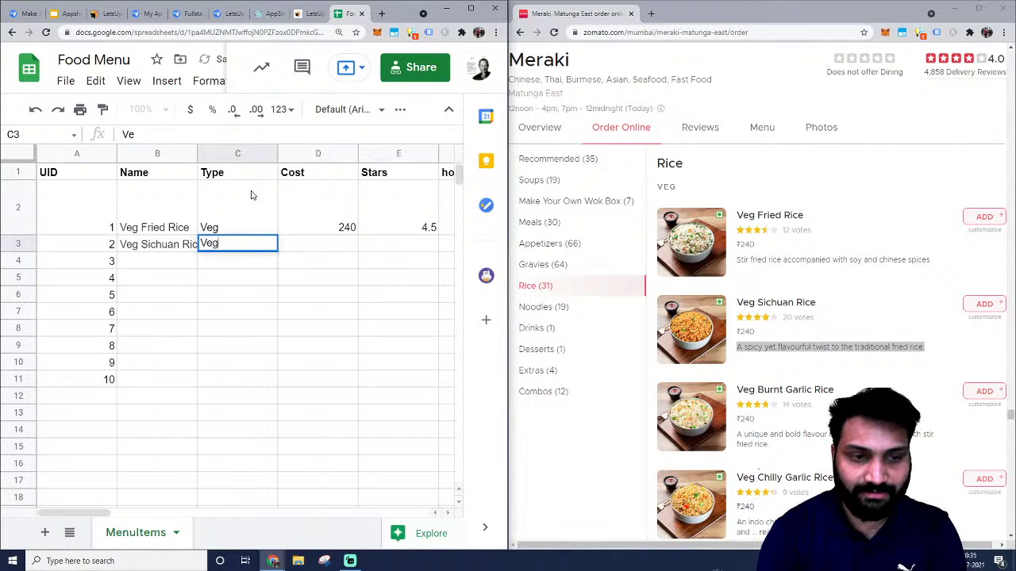
pyautogui.press('Return')
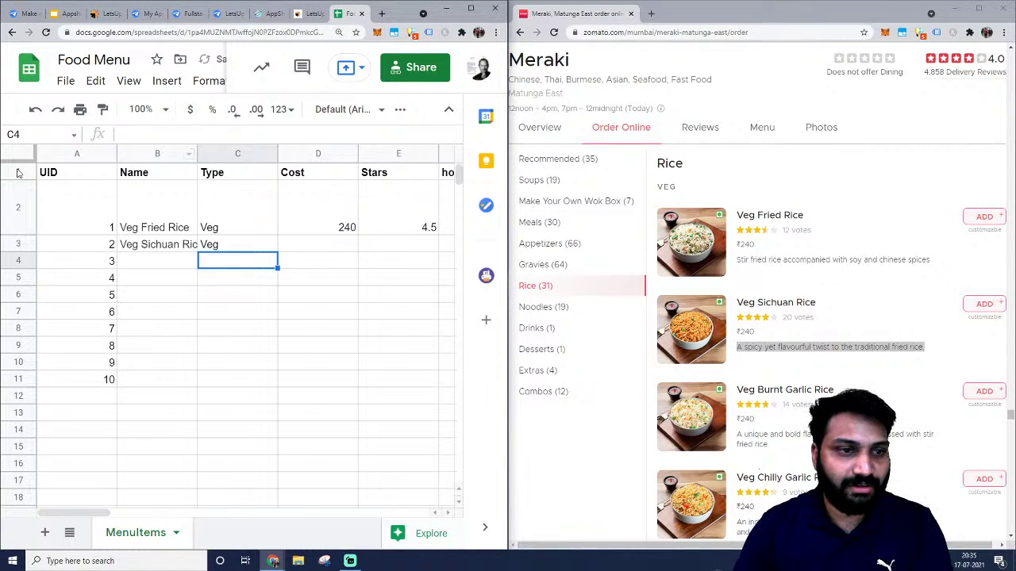
pyautogui.hotkey('ctrl', 'a')
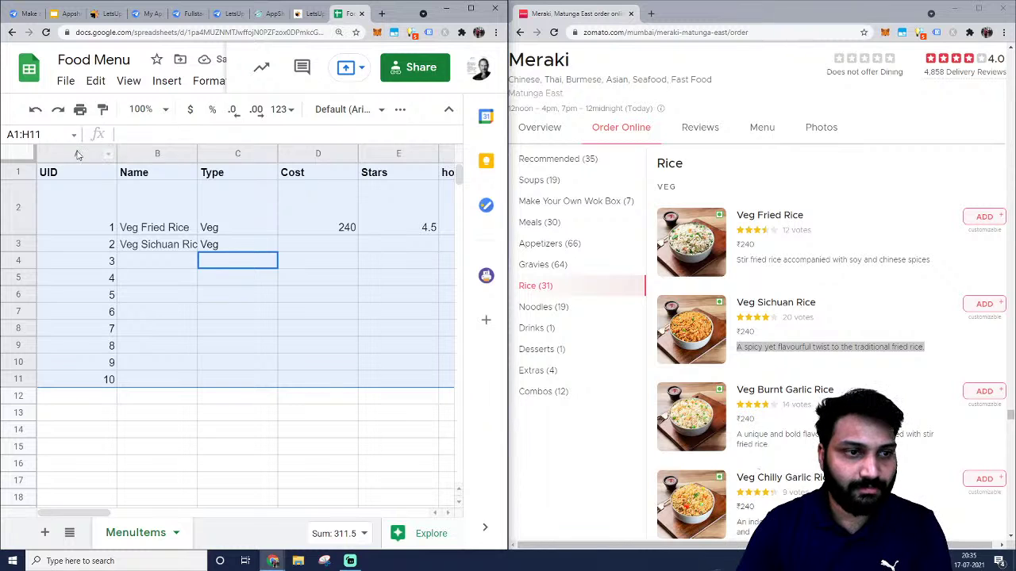
pyautogui.click(30, 156)
# Auto-fit all columns, then enter cost 240, 4 stars and 20 votes for Veg Sichuan Rice.
pyautogui.doubleClick(116, 153)
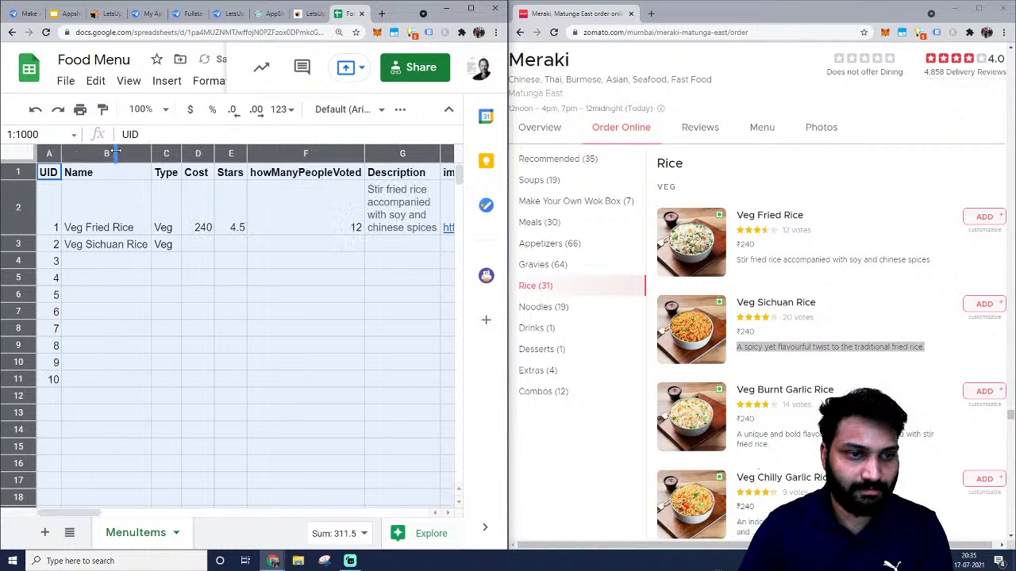
pyautogui.click(234, 295)
pyautogui.click(330, 248)
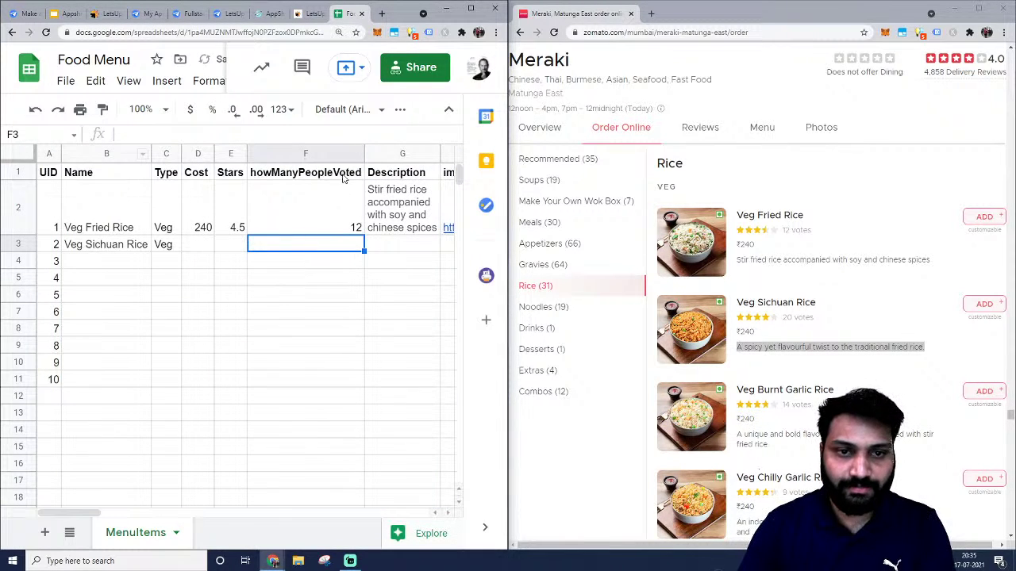
pyautogui.click(201, 247)
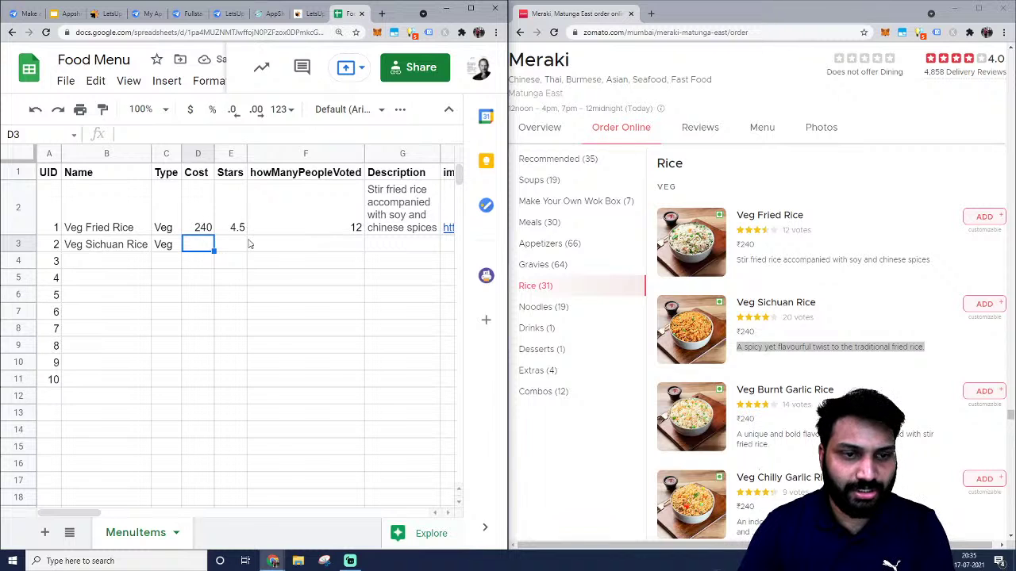
pyautogui.write('240')
pyautogui.click(233, 246)
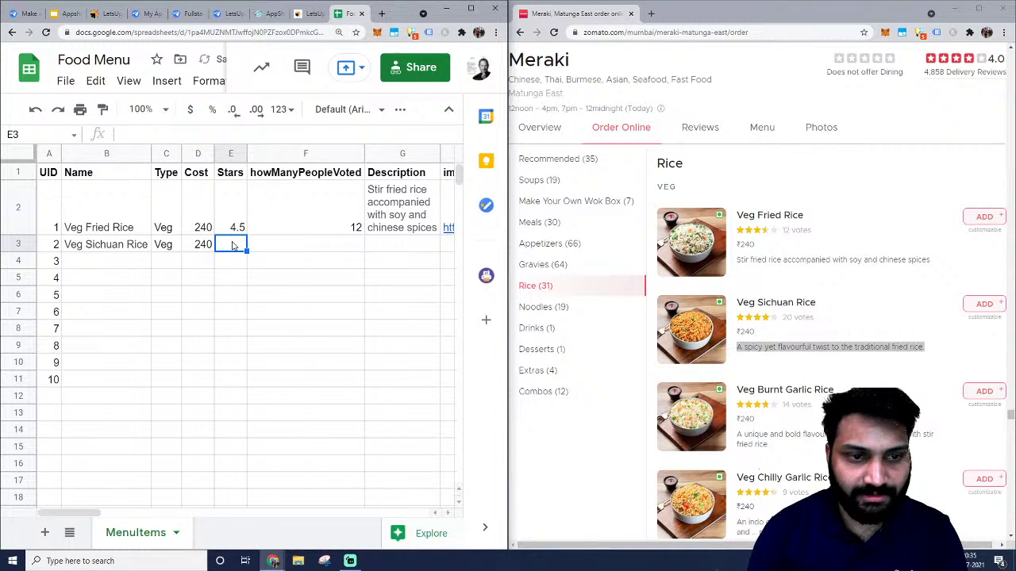
pyautogui.write('4')
pyautogui.click(298, 249)
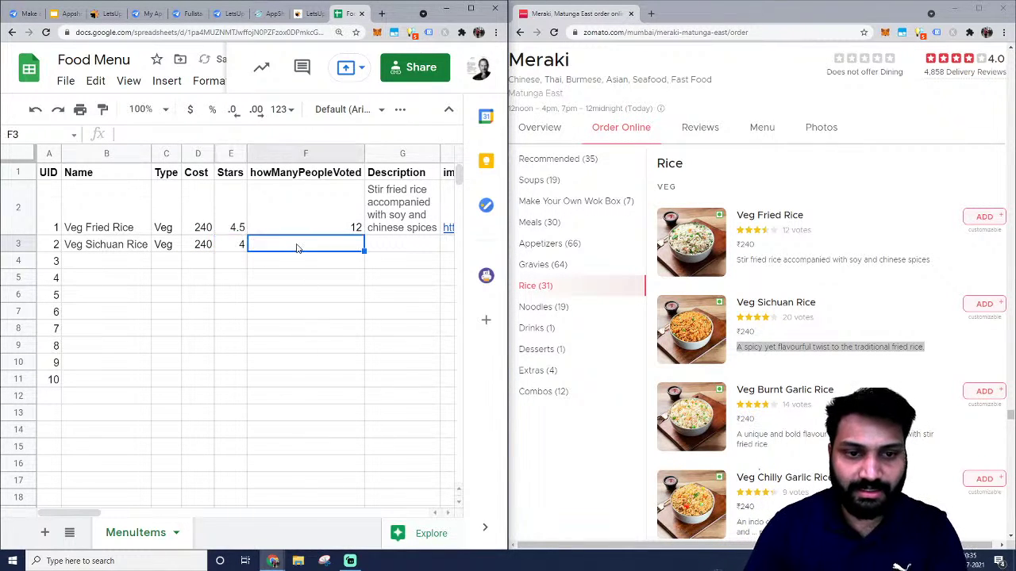
pyautogui.write('20')
pyautogui.press('Tab')
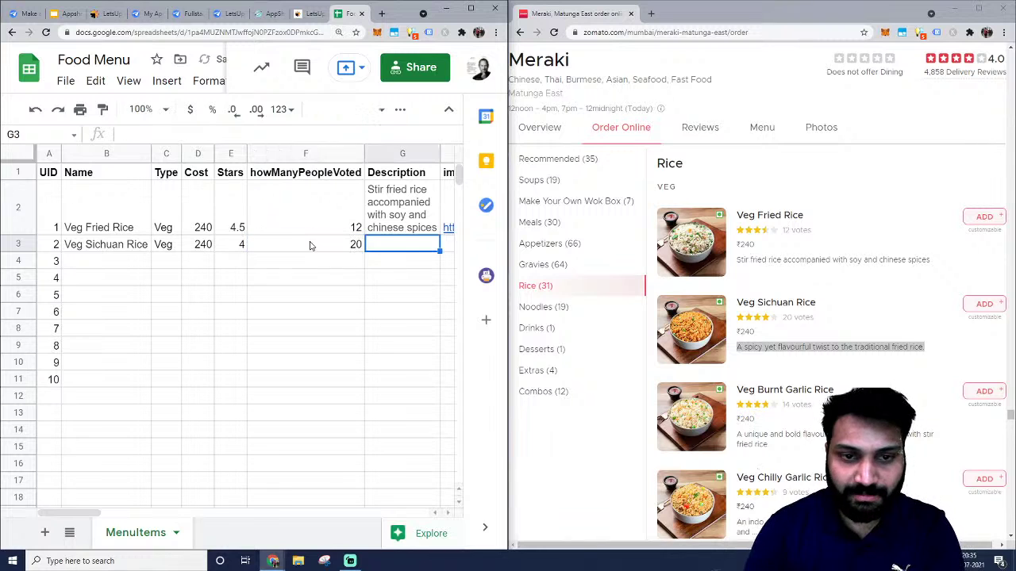
# Paste the Veg Sichuan Rice description from Zomato into G3.
pyautogui.click(838, 347)
pyautogui.tripleClick(835, 347)
pyautogui.hotkey('ctrl', 'c')
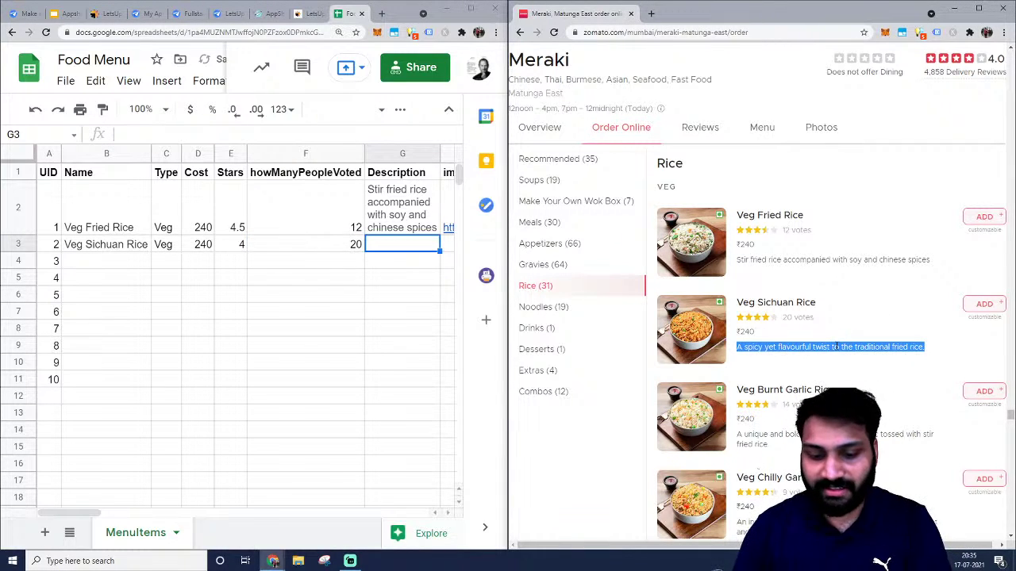
pyautogui.click(437, 249)
pyautogui.hotkey('ctrl', 'v')
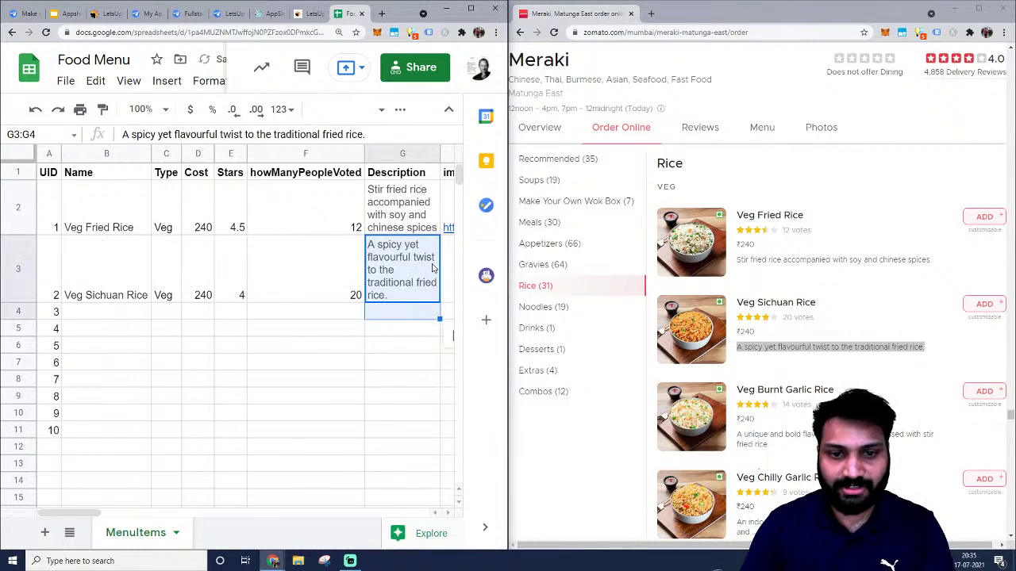
# Paste the Veg Sichuan Rice photo URL into H3 and zoom the sheet out to 110%.
pyautogui.click(666, 341)
pyautogui.rightClick(667, 340)
pyautogui.click(709, 346)
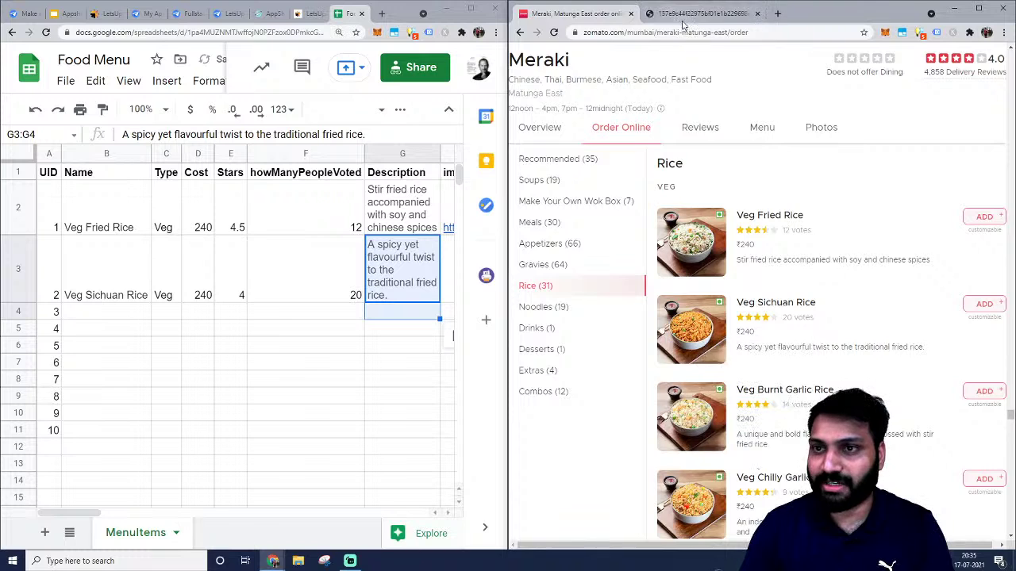
pyautogui.click(698, 14)
pyautogui.click(682, 33)
pyautogui.hotkey('ctrl', 'c')
pyautogui.click(456, 274)
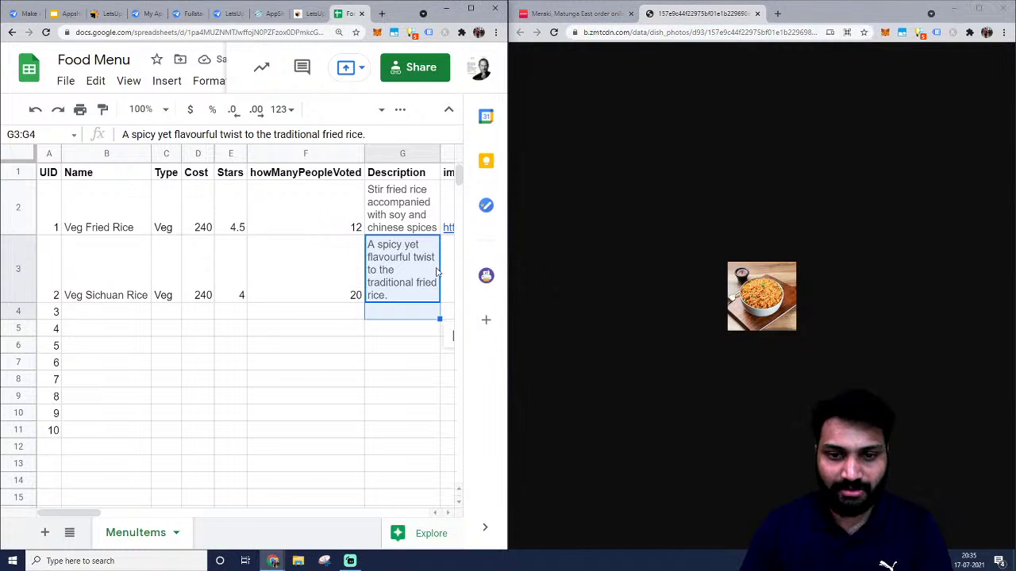
pyautogui.click(445, 274)
pyautogui.hotkey('ctrl', 'v')
pyautogui.press('Right')
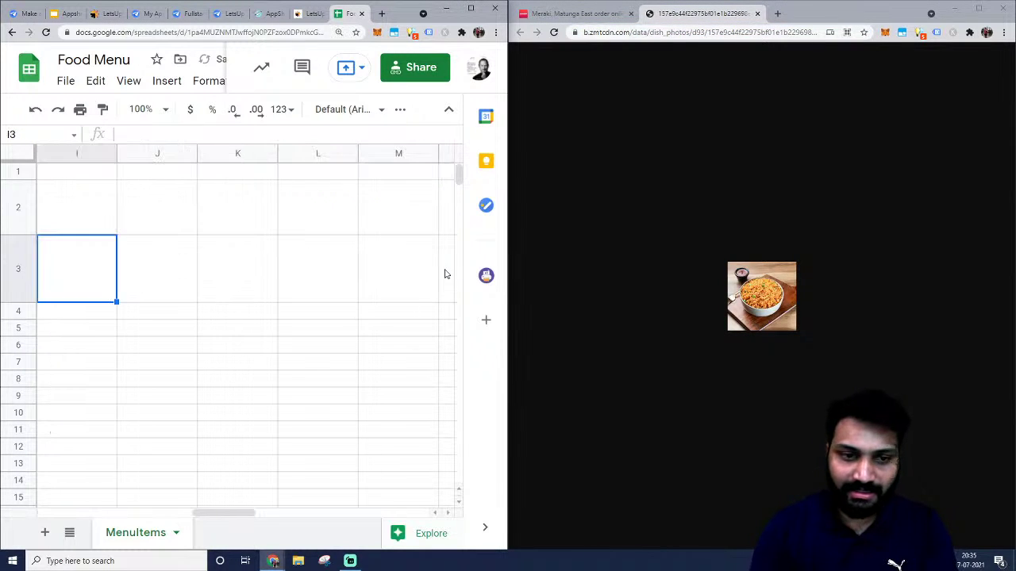
pyautogui.press('Left')
pyautogui.press('Left')
pyautogui.press('Left')
pyautogui.press('Left')
pyautogui.press('Left')
pyautogui.press('Left')
pyautogui.press('Left')
pyautogui.press('Left')
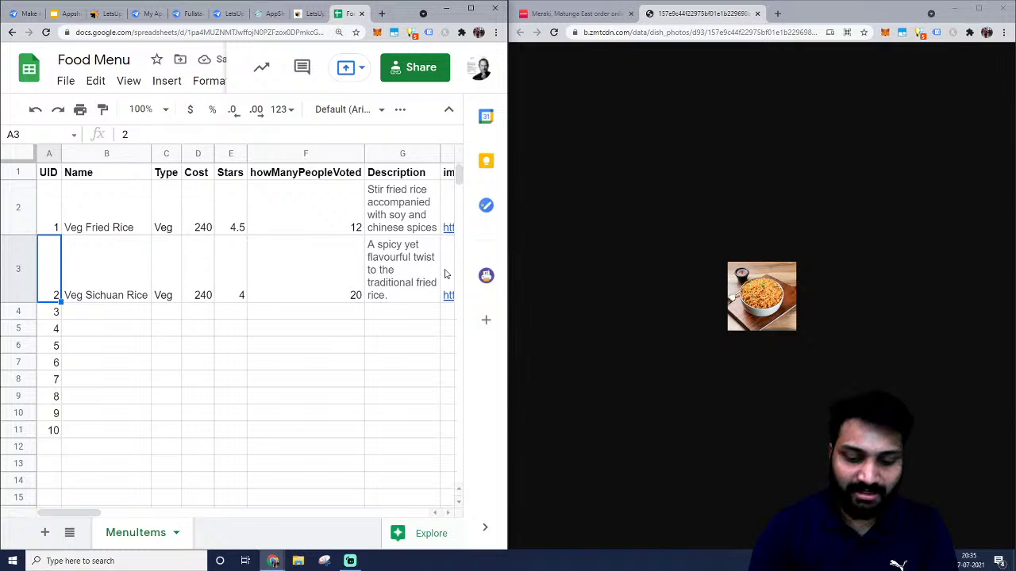
pyautogui.hotkey('ctrl', '-')
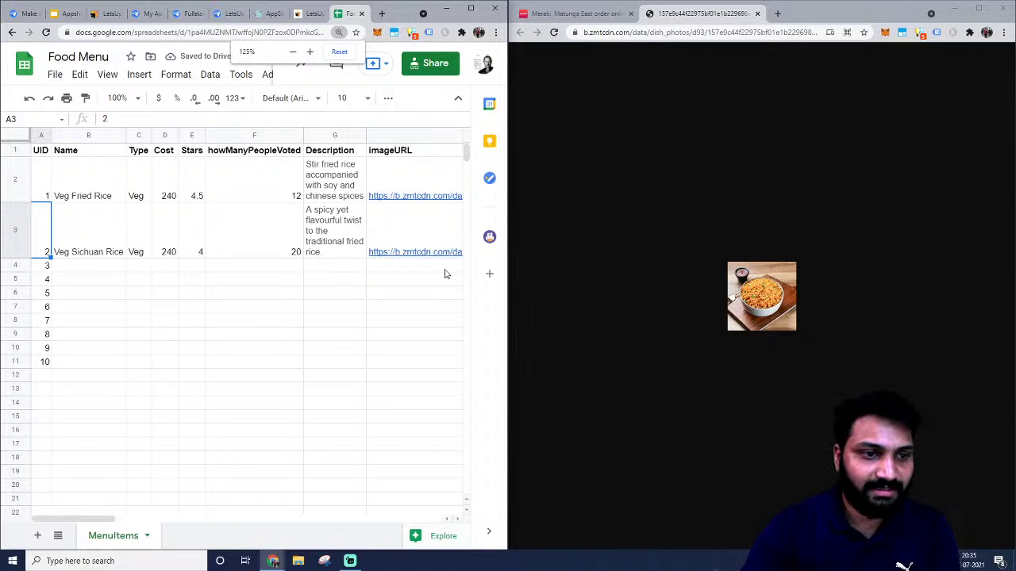
pyautogui.hotkey('ctrl', '-')
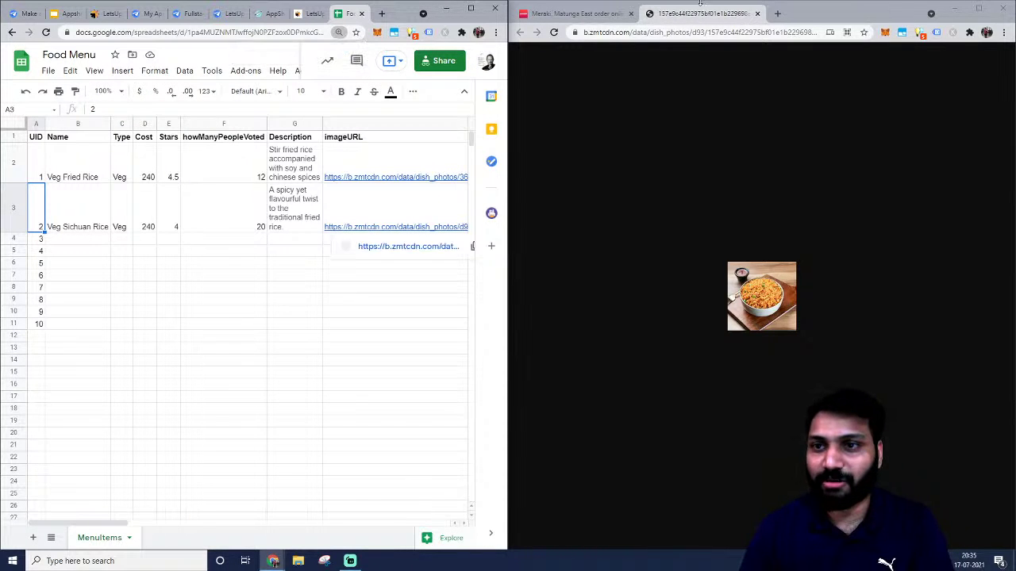
pyautogui.click(757, 13)
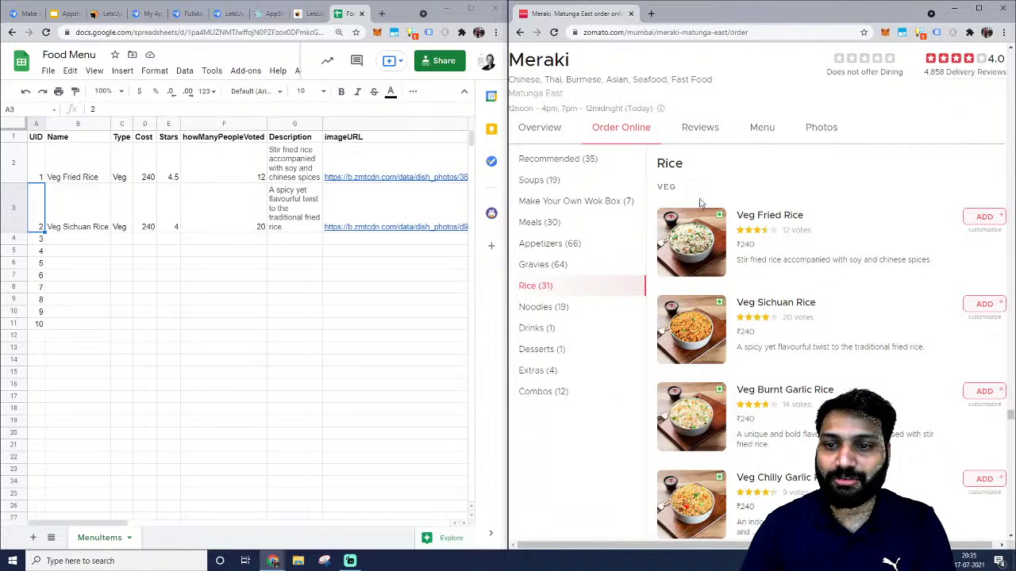
# Copy 'Veg Burnt Garlic Rice' into B4 and its ₹240 price into D4.
pyautogui.scroll(-1, 797, 283)
pyautogui.tripleClick(797, 284)
pyautogui.hotkey('ctrl', 'c')
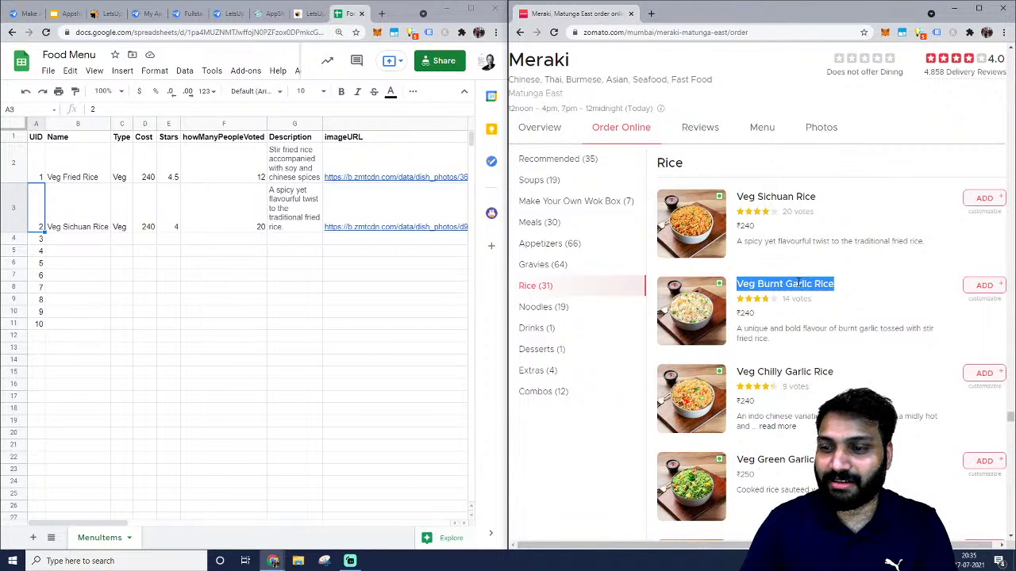
pyautogui.click(56, 243)
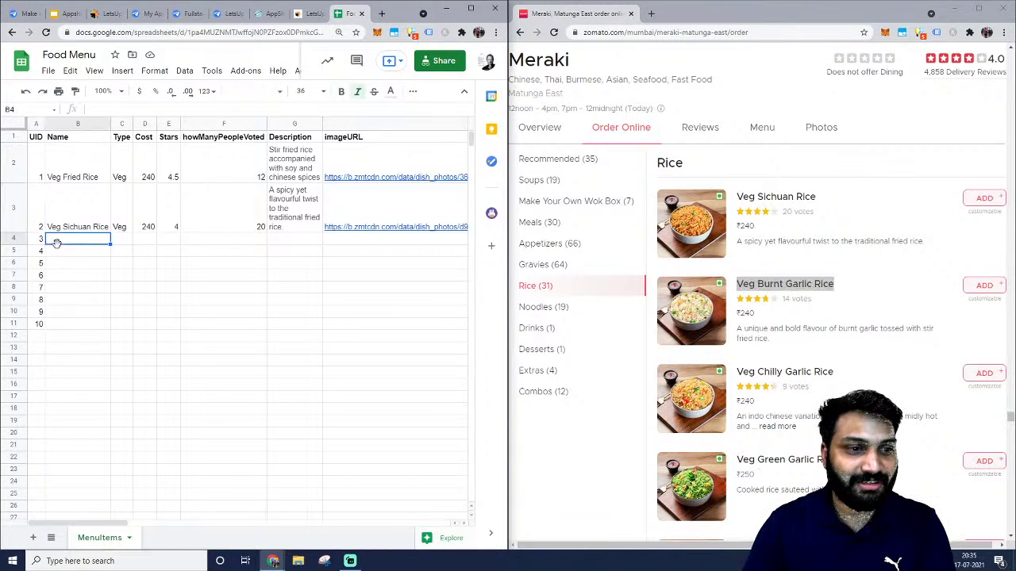
pyautogui.hotkey('ctrl', 'v')
pyautogui.click(126, 241)
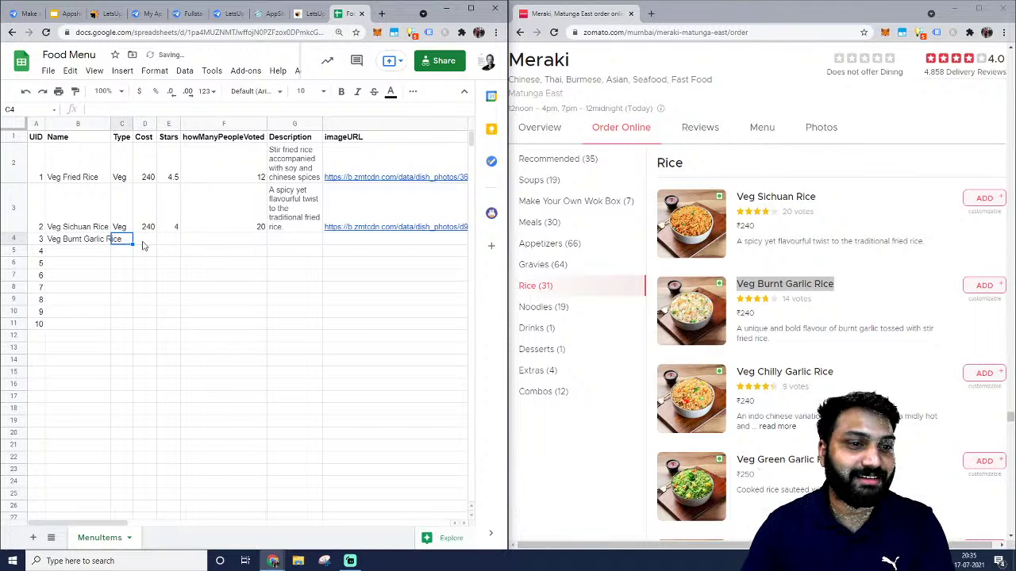
pyautogui.doubleClick(751, 313)
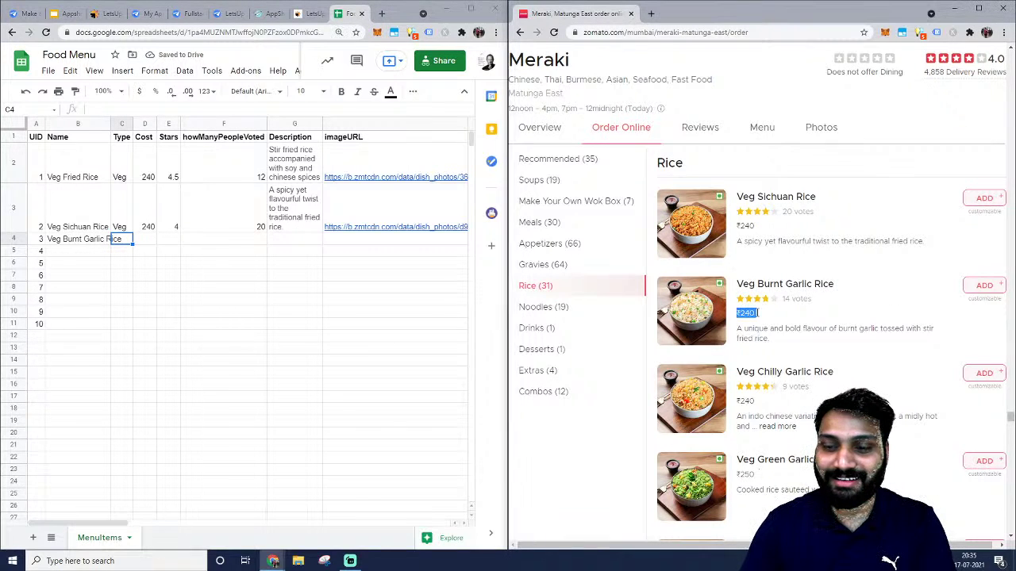
pyautogui.click(145, 240)
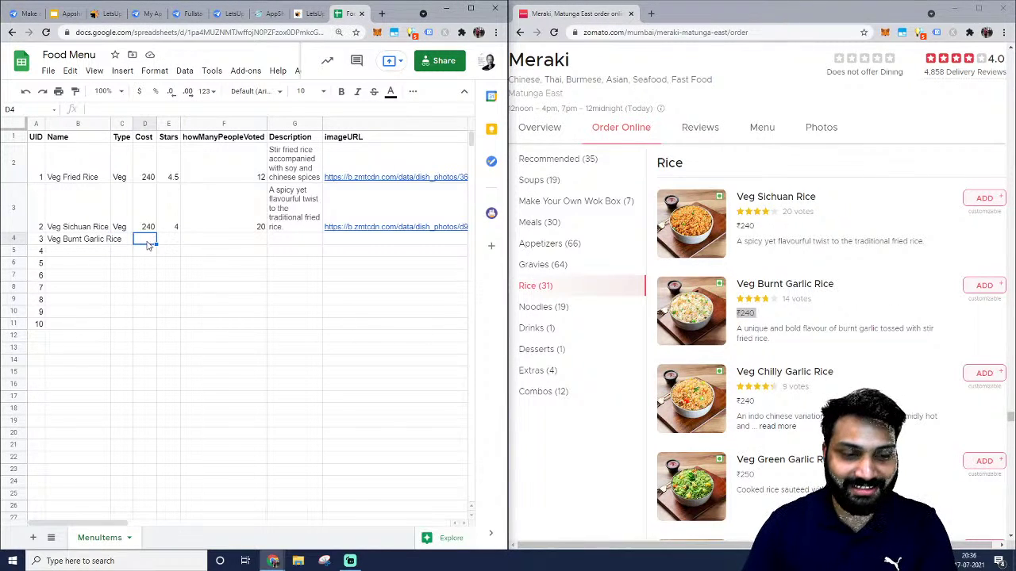
pyautogui.write('₹240 ADD')
pyautogui.press('Delete')
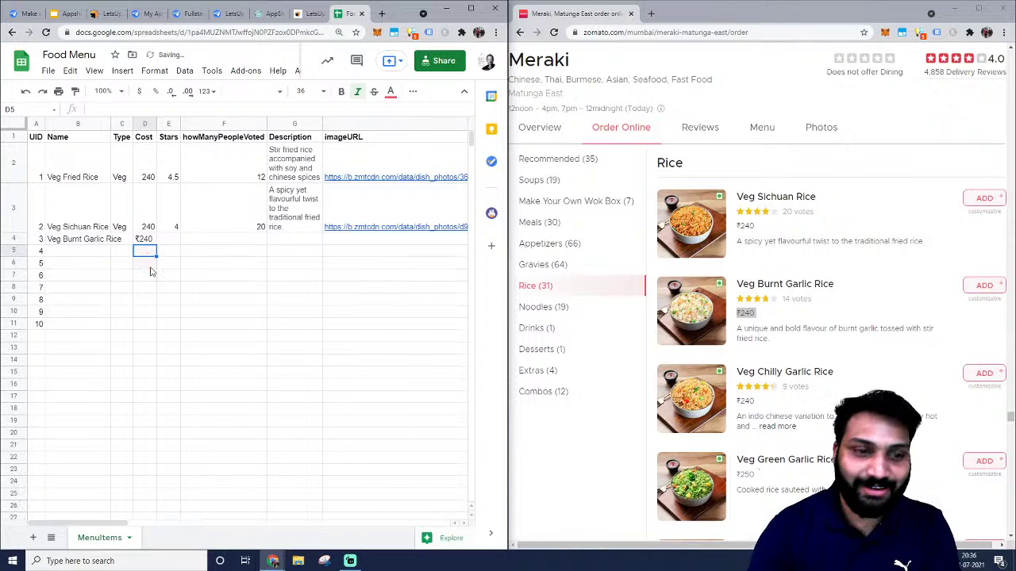
# Give Veg Burnt Garlic Rice type 'Veg' and a 4.5 star rating.
pyautogui.press('Up')
pyautogui.press('Right')
pyautogui.press('Left')
pyautogui.press('Left')
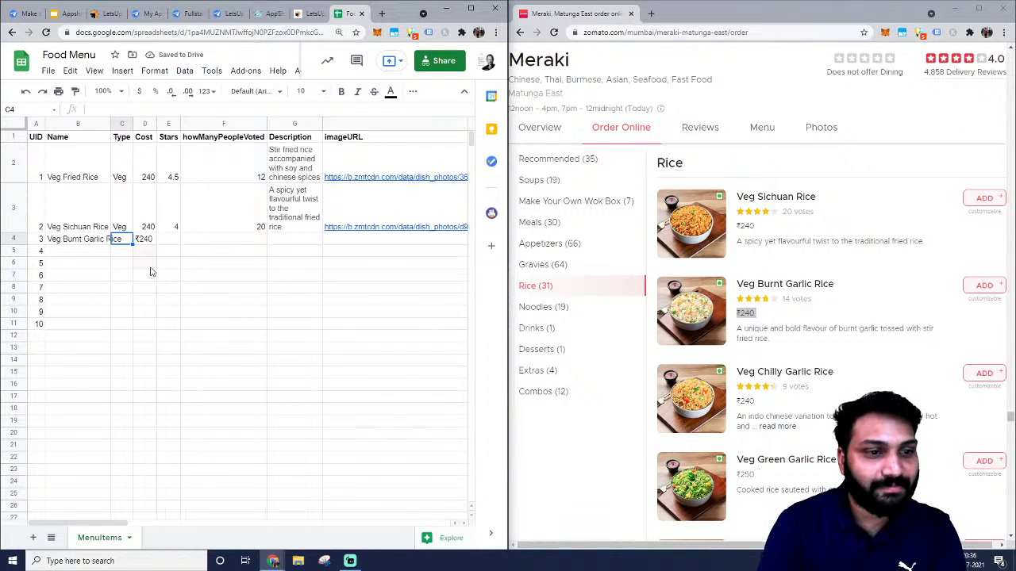
pyautogui.write('Veg')
pyautogui.press('Tab')
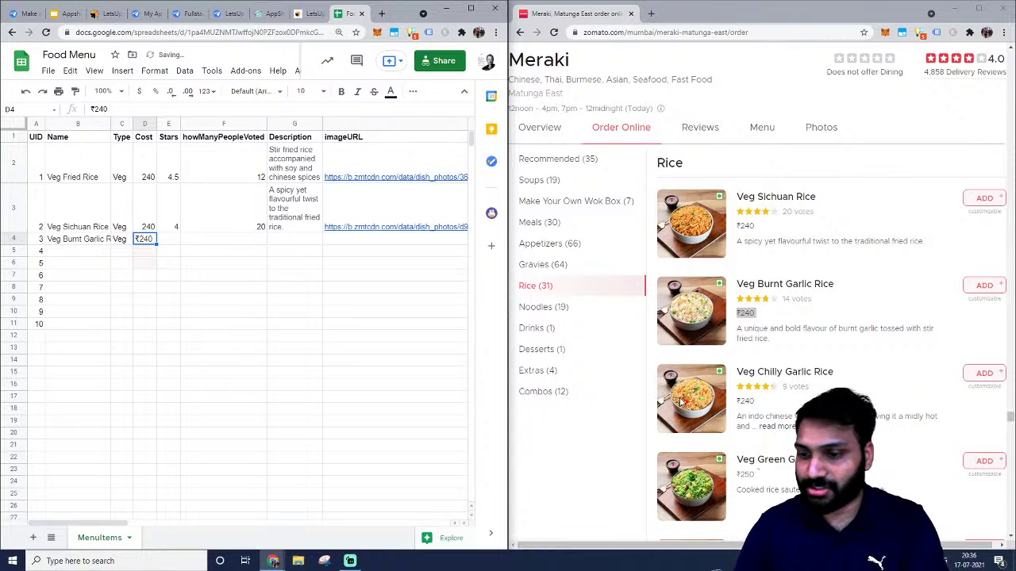
pyautogui.click(801, 352)
pyautogui.click(96, 218)
pyautogui.click(94, 239)
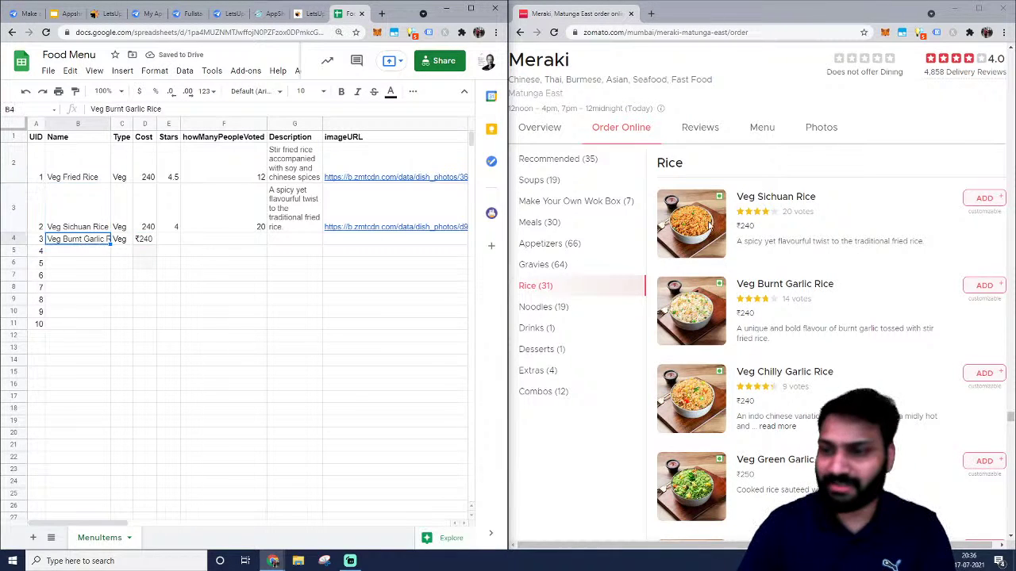
pyautogui.scroll(1, 850, 222)
pyautogui.scroll(-2, 843, 231)
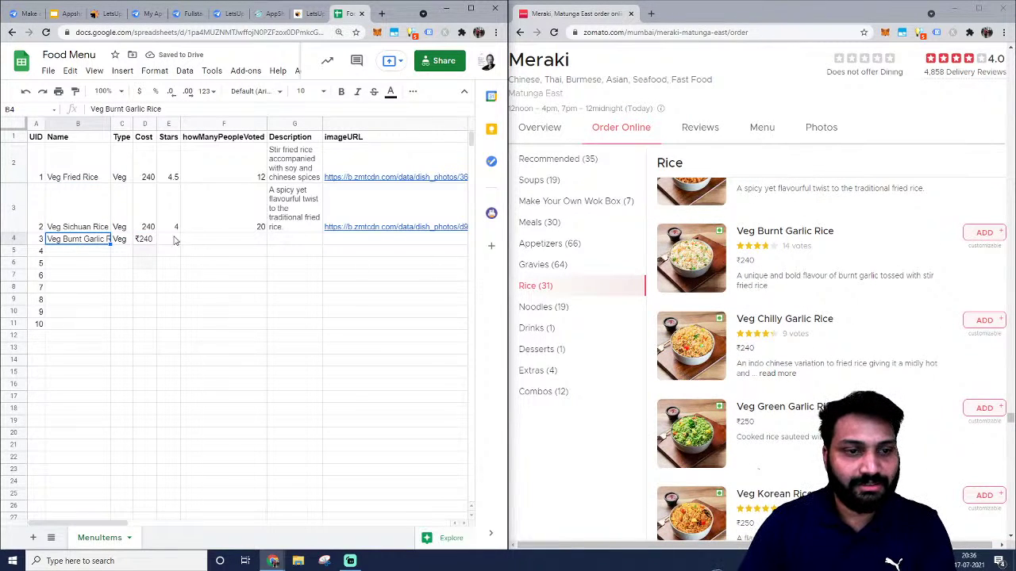
pyautogui.click(176, 241)
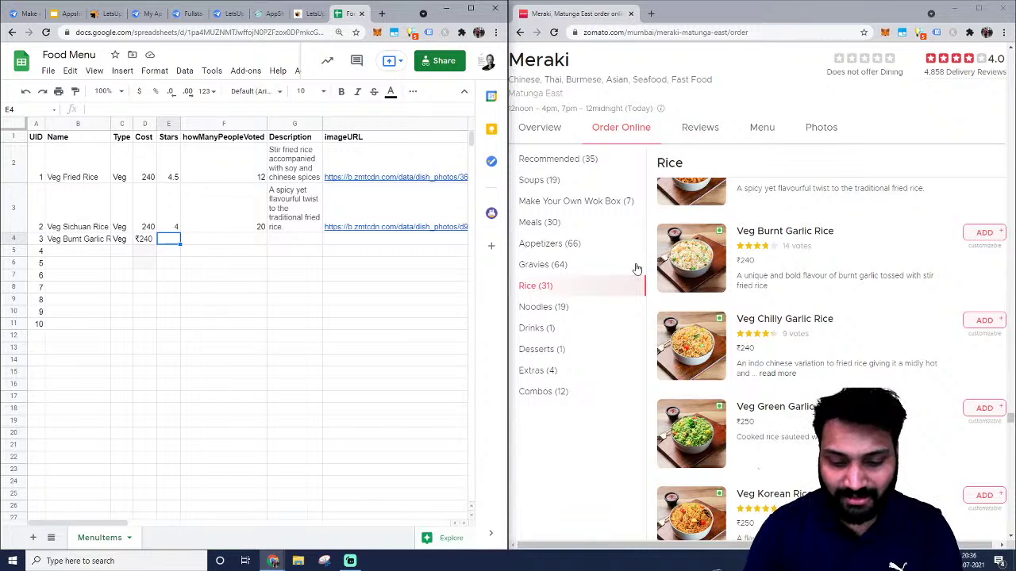
pyautogui.write('4.5')
pyautogui.press('Tab')
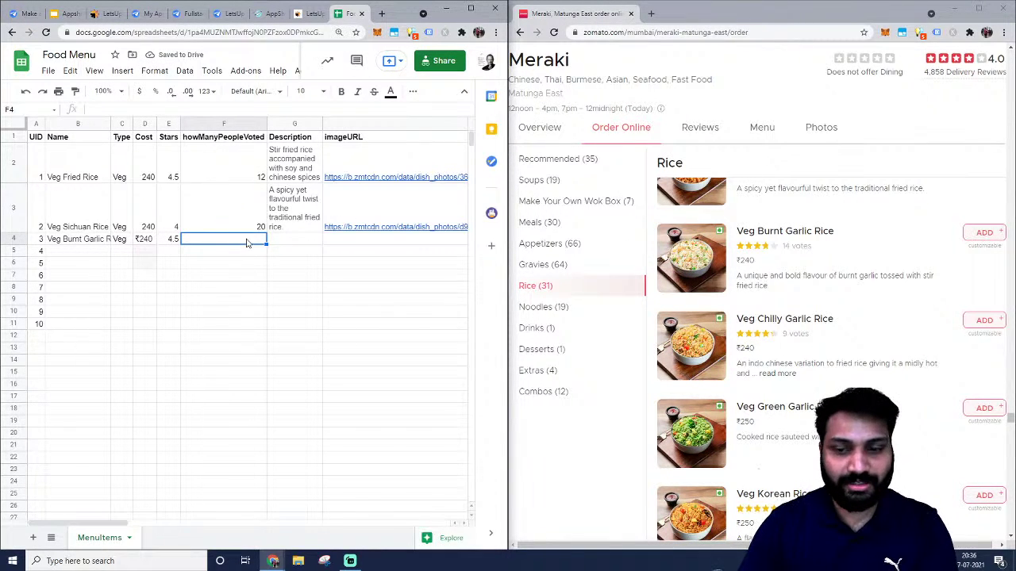
# Enter 9 votes and paste the full Zomato description into G4.
pyautogui.write('9')
pyautogui.press('Tab')
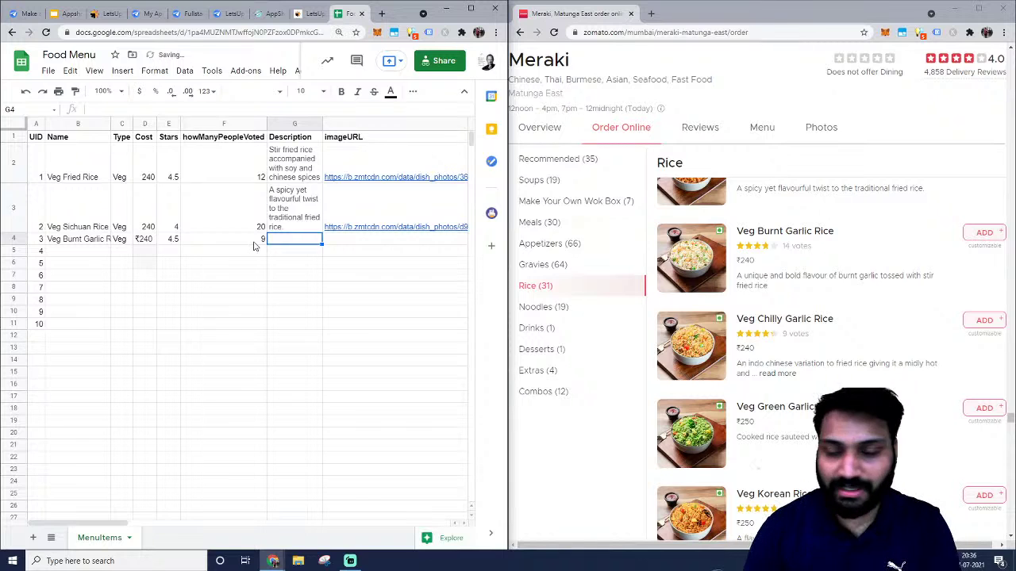
pyautogui.click(777, 373)
pyautogui.tripleClick(767, 373)
pyautogui.hotkey('ctrl', 'c')
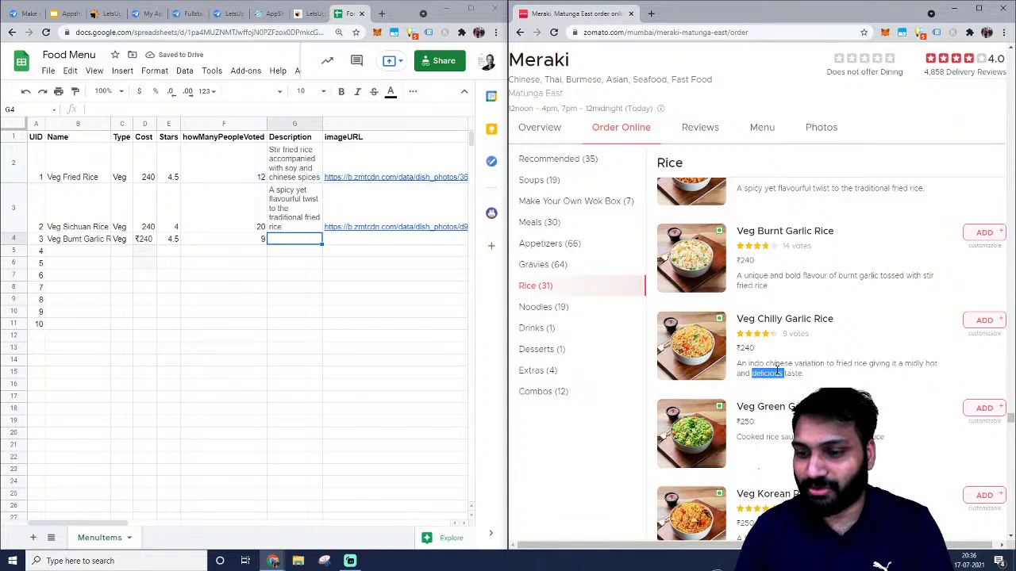
pyautogui.click(302, 247)
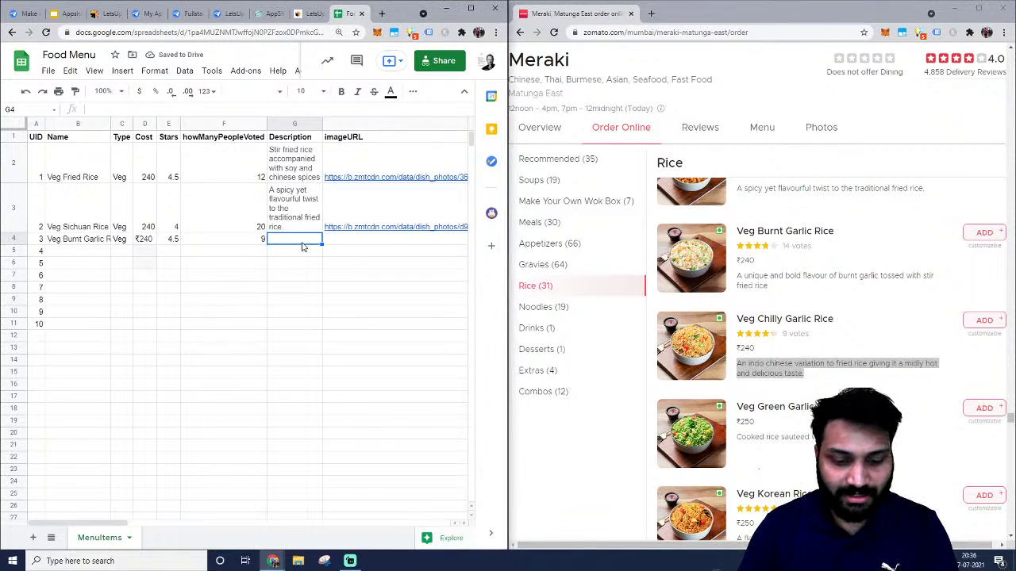
pyautogui.hotkey('ctrl', 'v')
pyautogui.press('Tab')
# Paste the Veg Burnt Garlic Rice photo's web address into H4.
pyautogui.rightClick(687, 344)
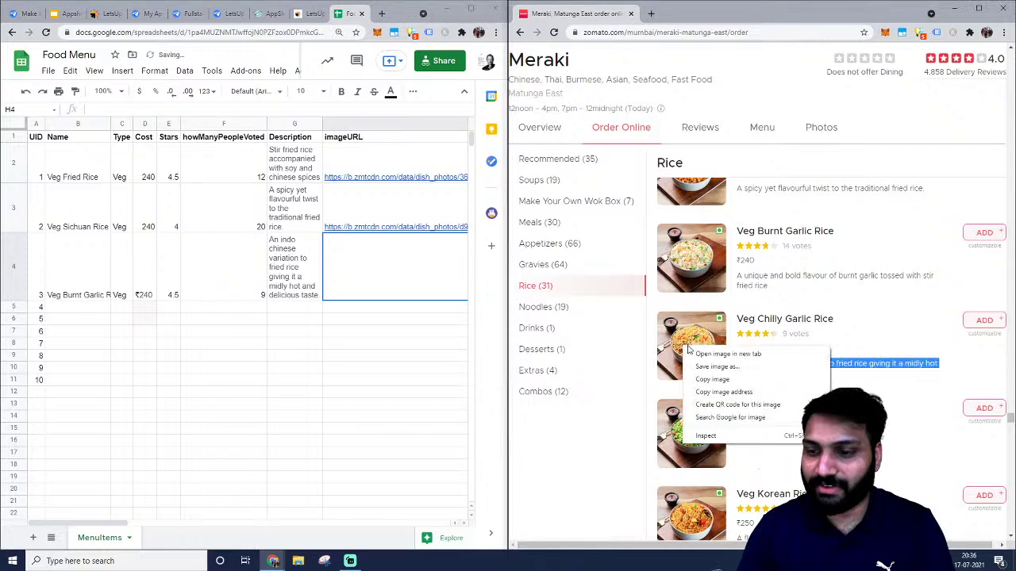
pyautogui.click(724, 351)
pyautogui.click(692, 14)
pyautogui.click(686, 33)
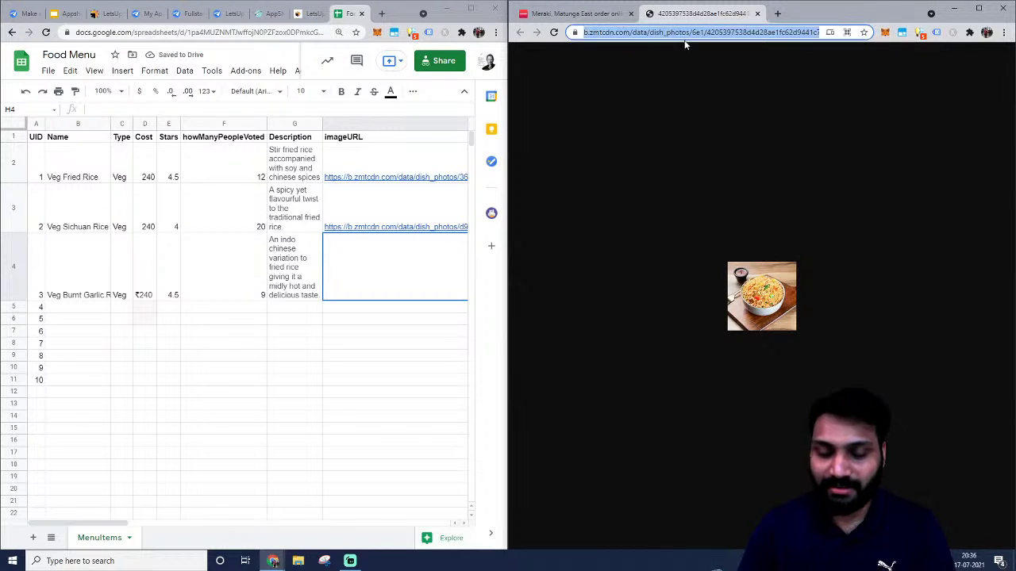
pyautogui.click(368, 263)
pyautogui.hotkey('ctrl', 'v')
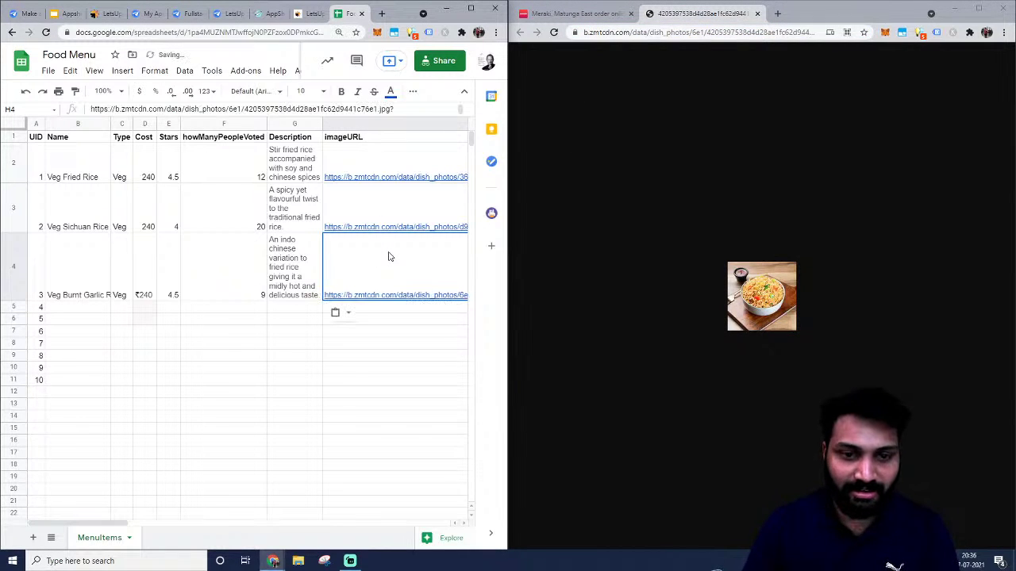
pyautogui.click(127, 308)
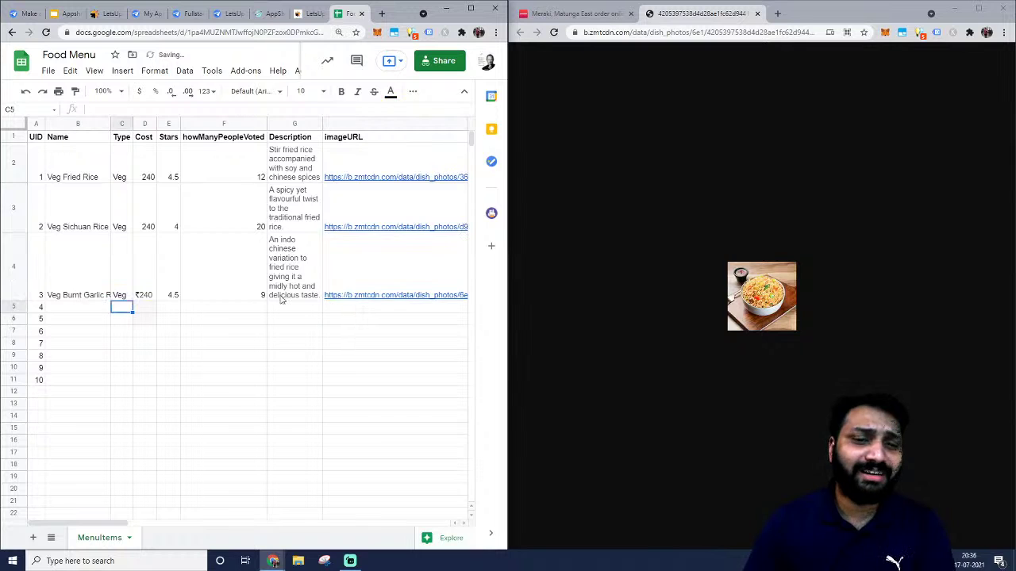
# Set text wrapping to Wrap for the whole table range A1:H11.
pyautogui.hotkey('ctrl', 'a')
pyautogui.click(155, 71)
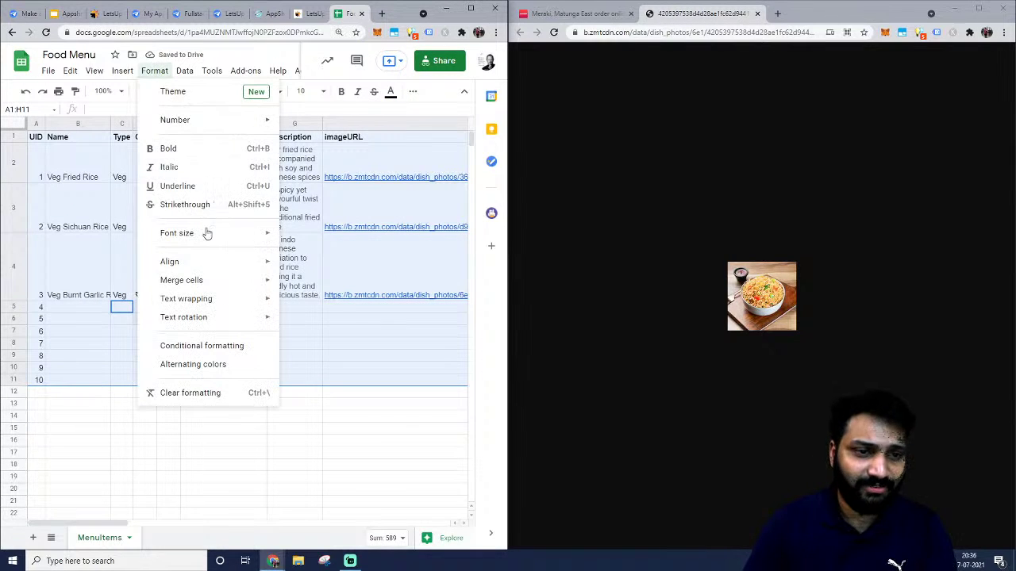
pyautogui.moveTo(208, 297)
pyautogui.click(321, 323)
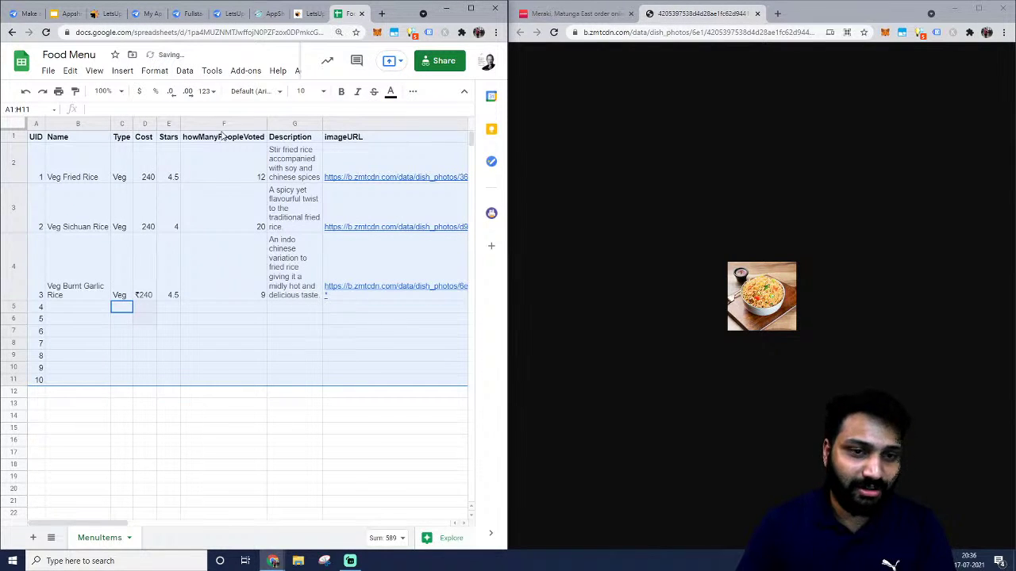
# Narrow the imageURL column H so its links wrap within the cells.
pyautogui.click(369, 151)
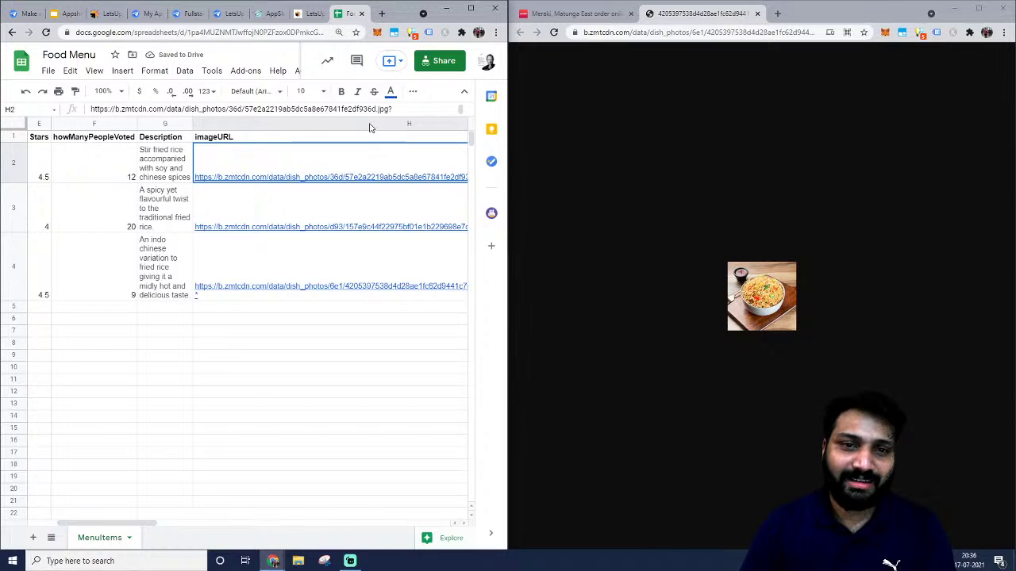
pyautogui.click(369, 123)
pyautogui.hscroll(3, 369, 123)
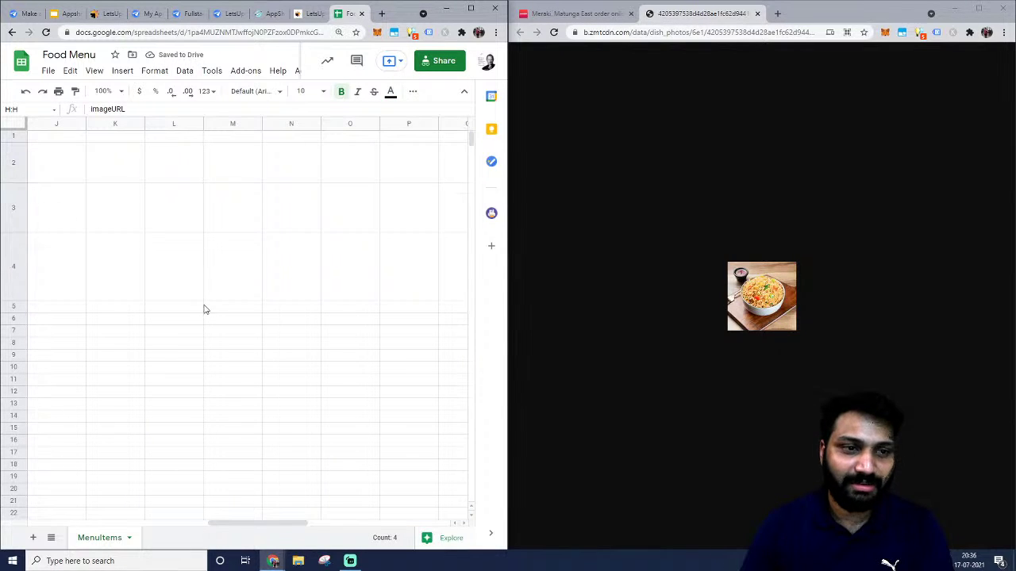
pyautogui.moveTo(278, 525); pyautogui.dragTo(261, 524)
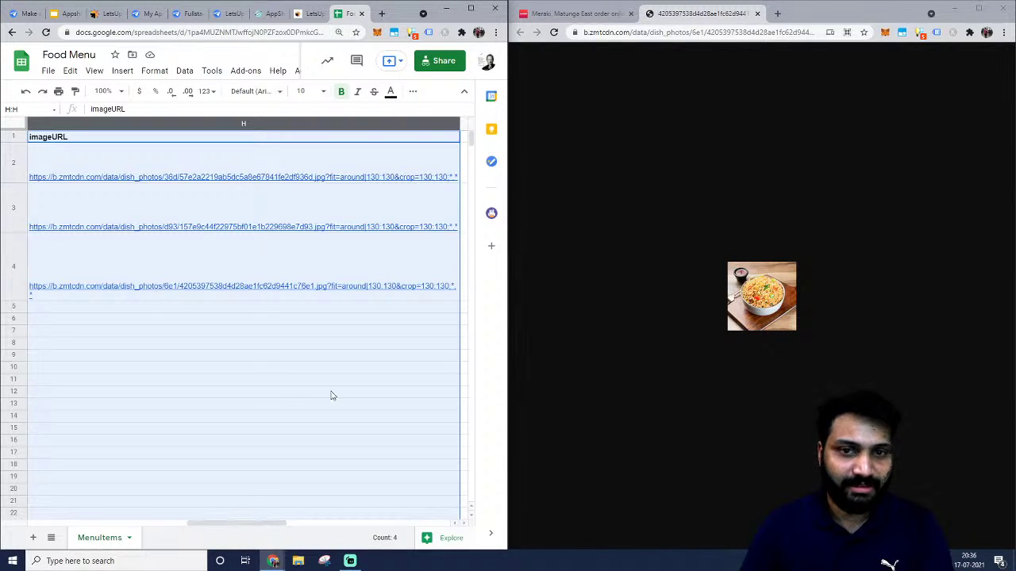
pyautogui.moveTo(458, 127); pyautogui.dragTo(120, 131)
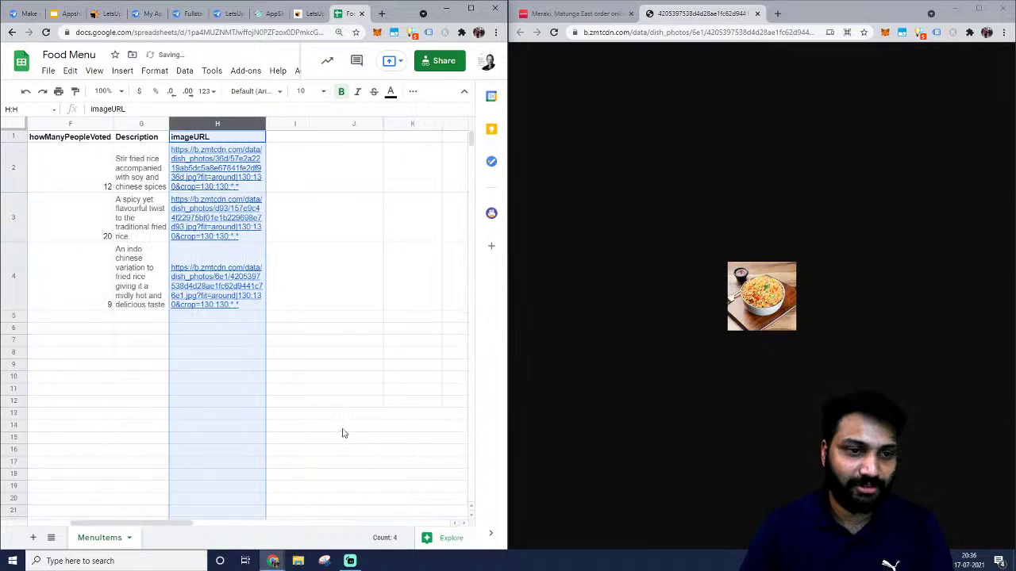
pyautogui.click(86, 316)
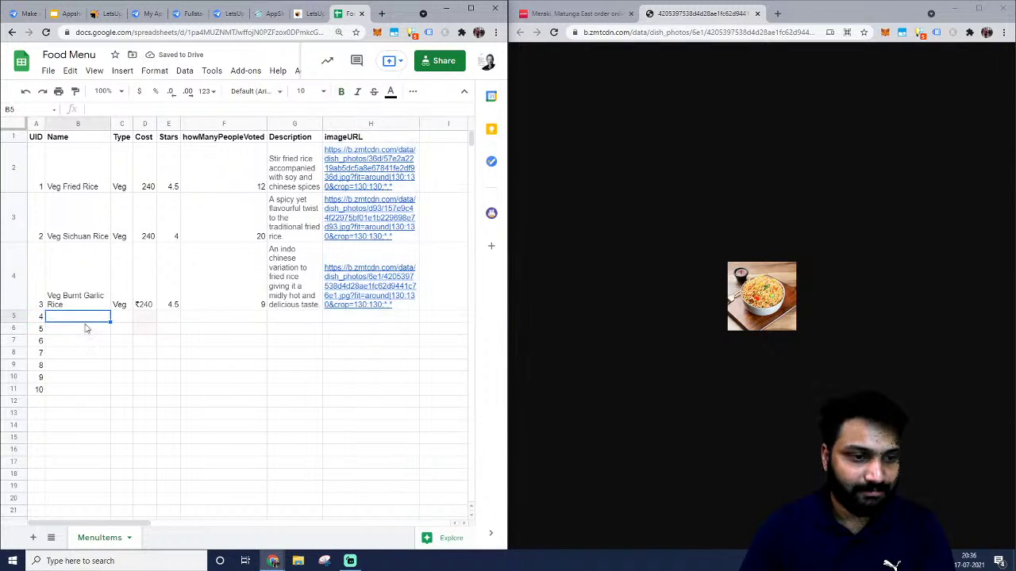
# Share the spreadsheet with a colleague as Editor and send the invitation.
pyautogui.click(435, 64)
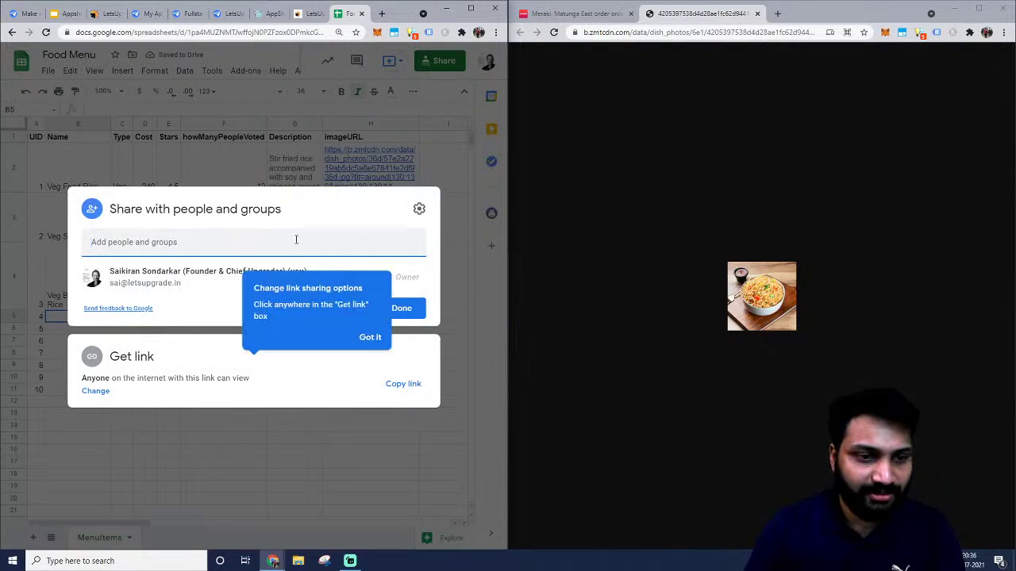
pyautogui.click(295, 238)
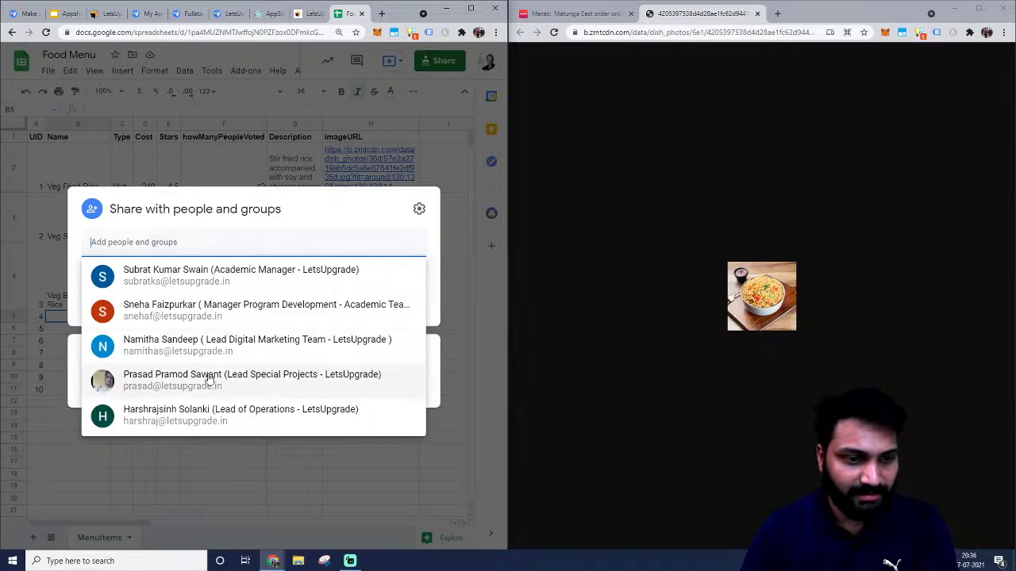
pyautogui.click(241, 379)
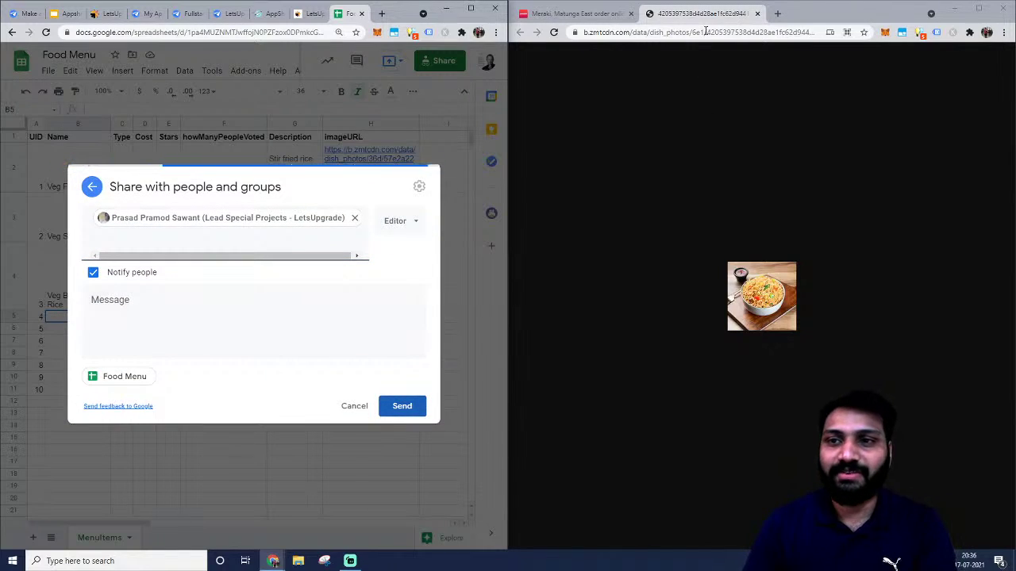
pyautogui.click(757, 14)
pyautogui.scroll(4, 699, 317)
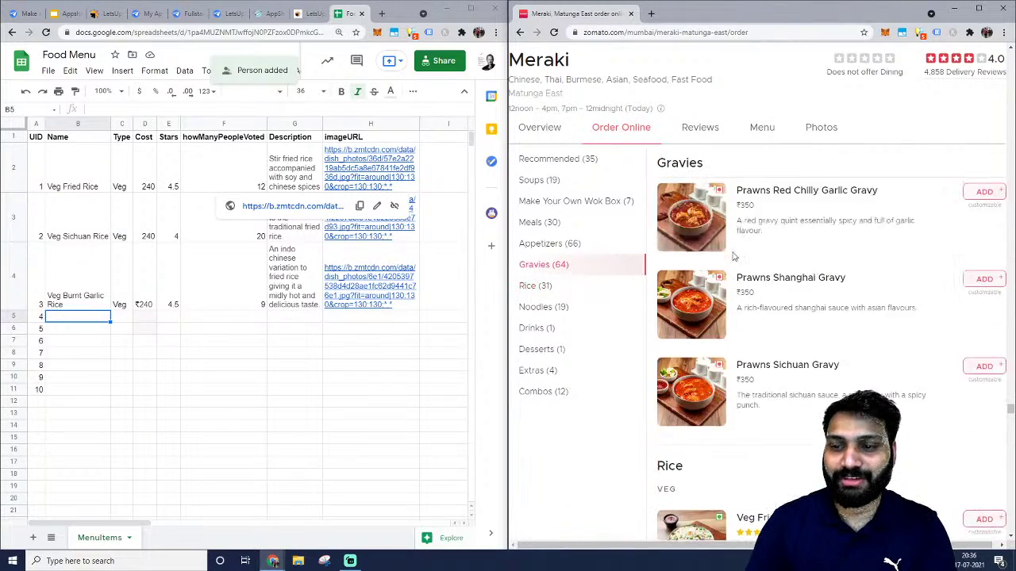
pyautogui.scroll(-4, 603, 413)
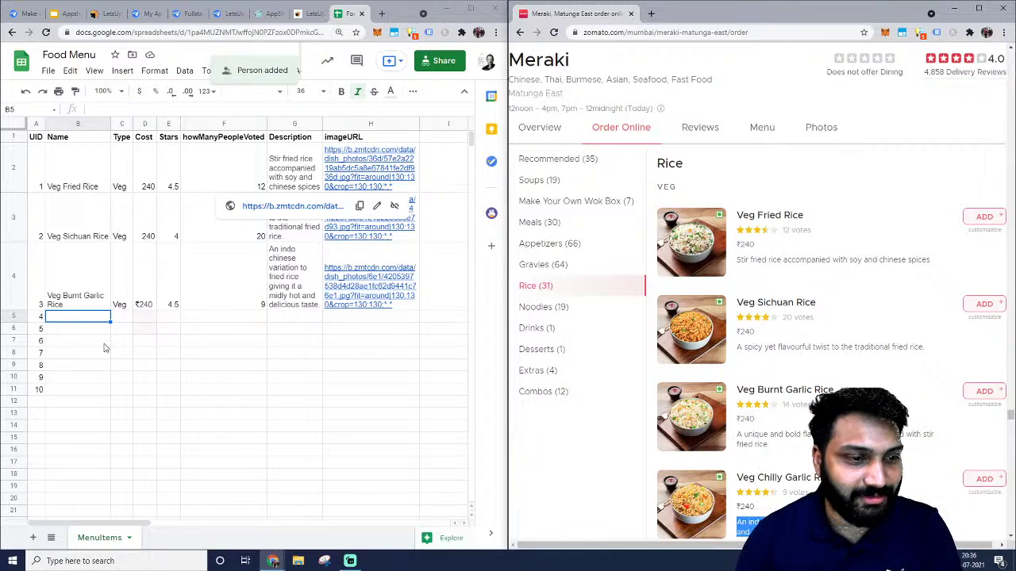
pyautogui.click(105, 349)
# Paste the ₹ sign before 240 in D3 and D2 so all Cost cells read ₹240.
pyautogui.click(470, 8)
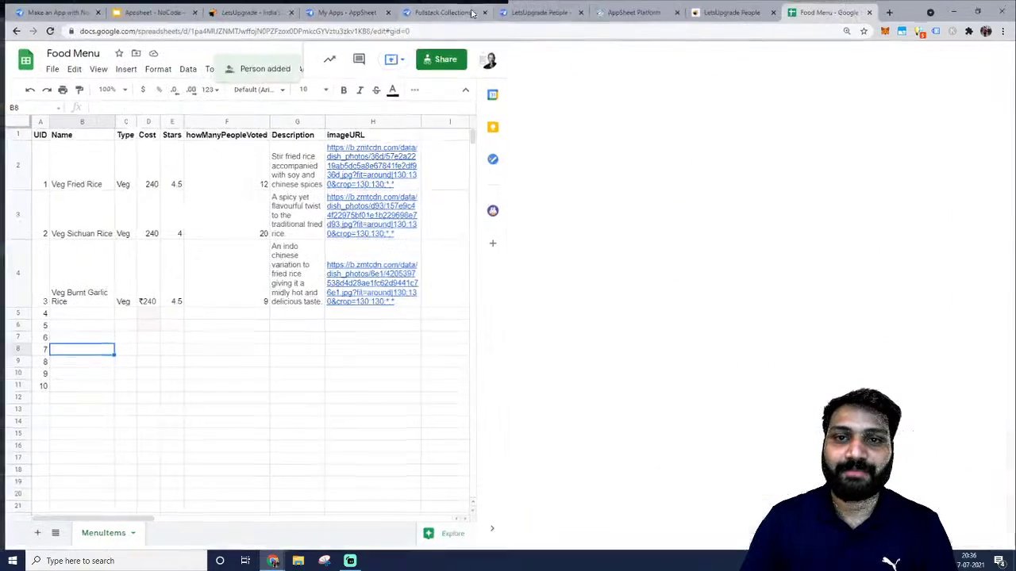
pyautogui.click(344, 361)
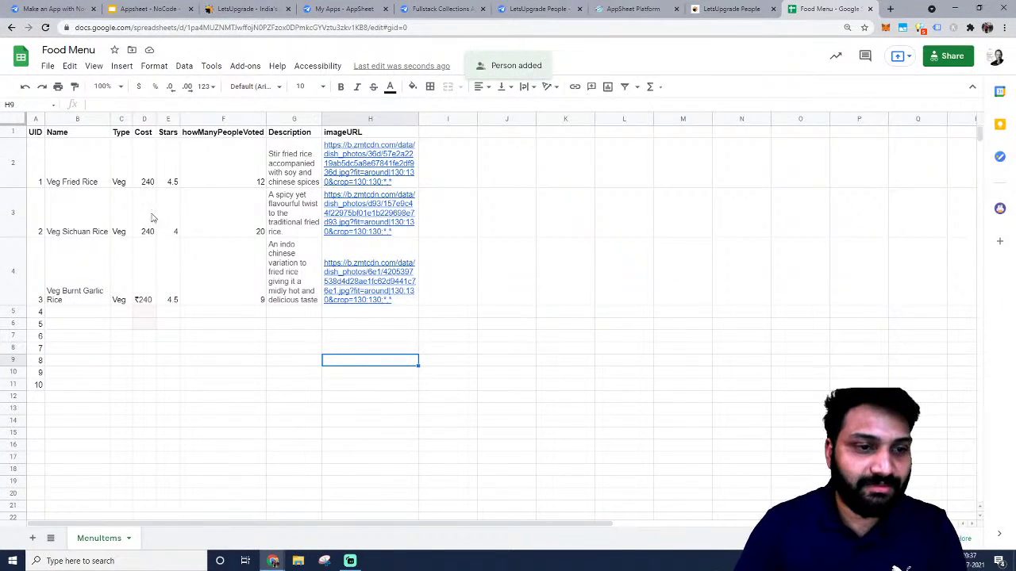
pyautogui.click(143, 295)
pyautogui.doubleClick(138, 243)
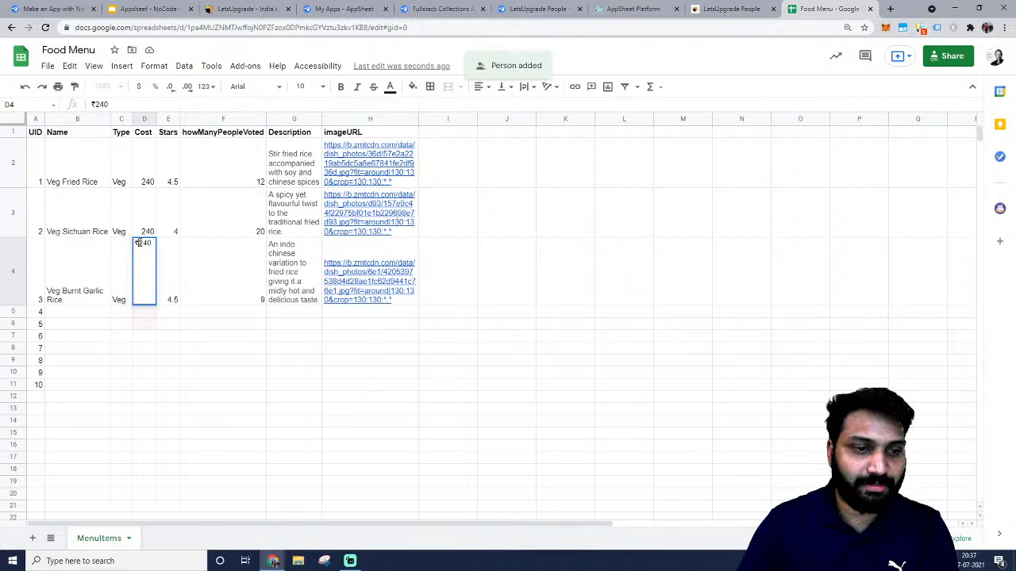
pyautogui.doubleClick(146, 210)
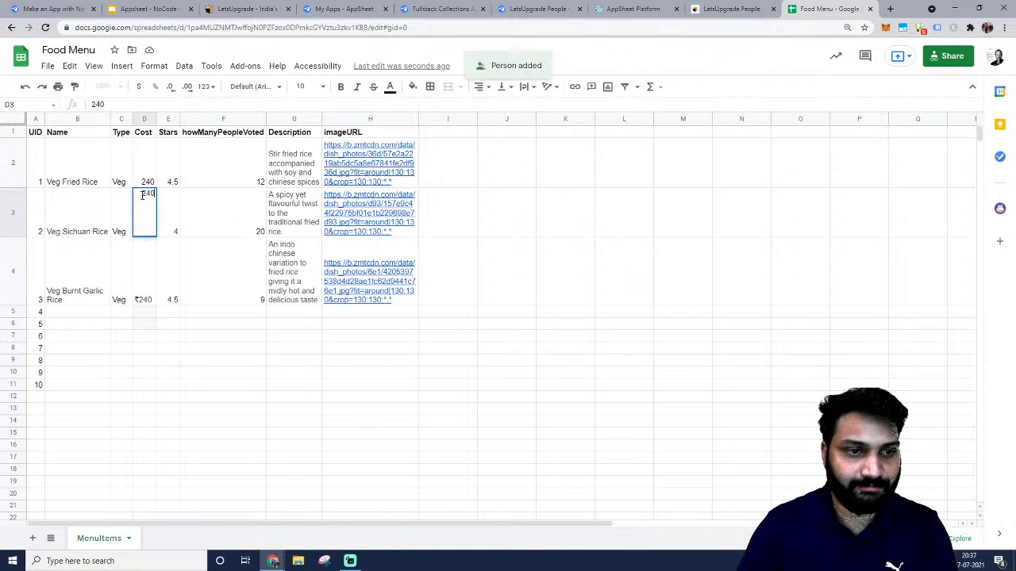
pyautogui.click(139, 192)
pyautogui.write('₹')
pyautogui.doubleClick(138, 163)
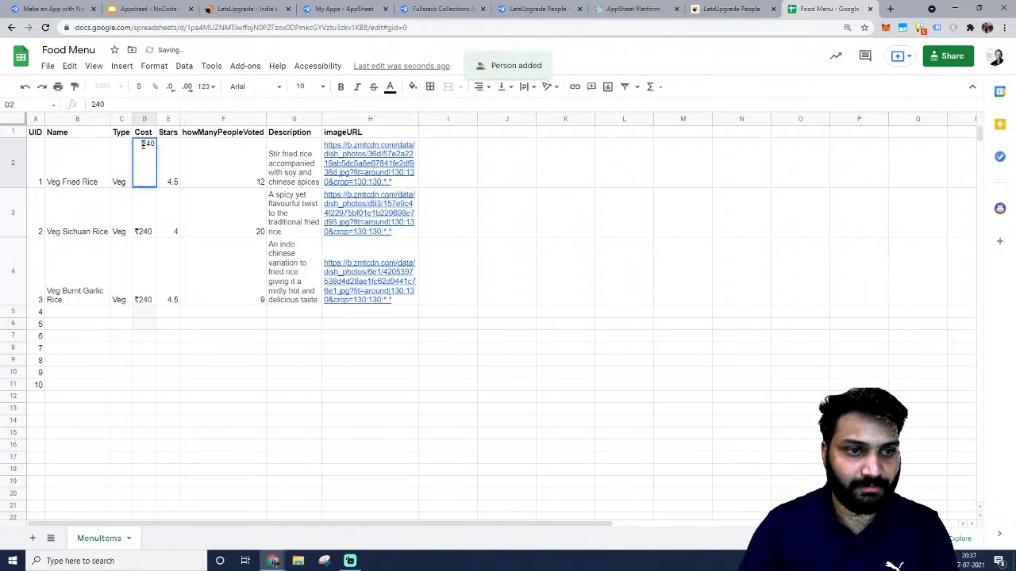
pyautogui.click(151, 348)
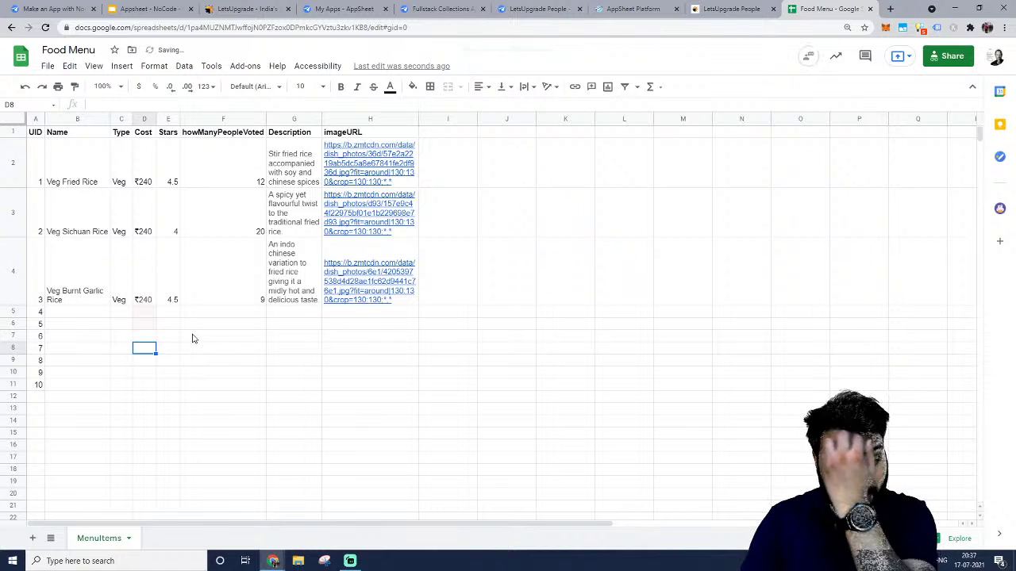
pyautogui.click(75, 313)
pyautogui.press('Down')
pyautogui.press('Down')
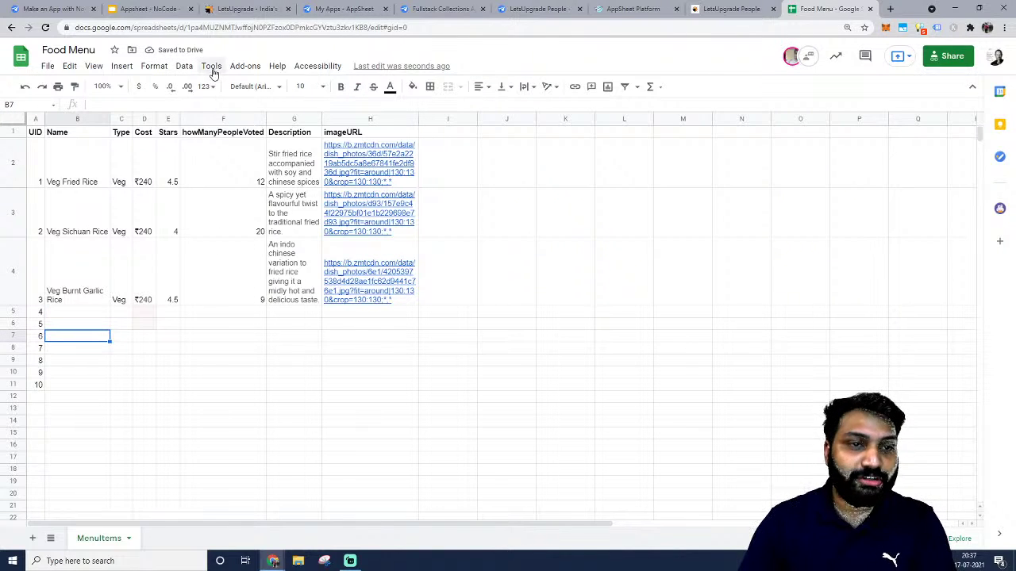
# Create a new AppSheet app from the Food Menu sheet via Tools > AppSheet, then return to the sheet.
pyautogui.click(211, 67)
pyautogui.moveTo(238, 109)
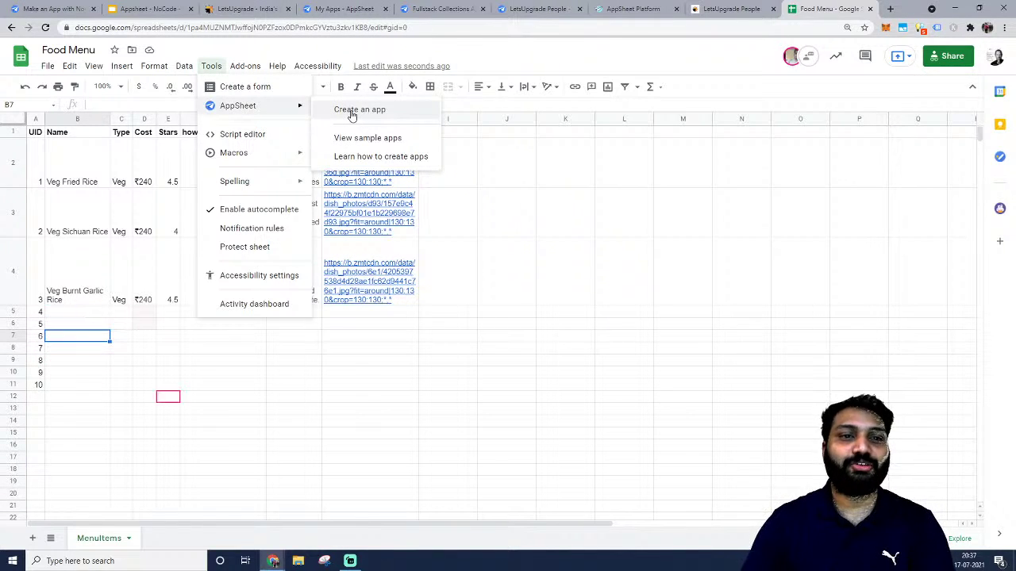
pyautogui.click(351, 116)
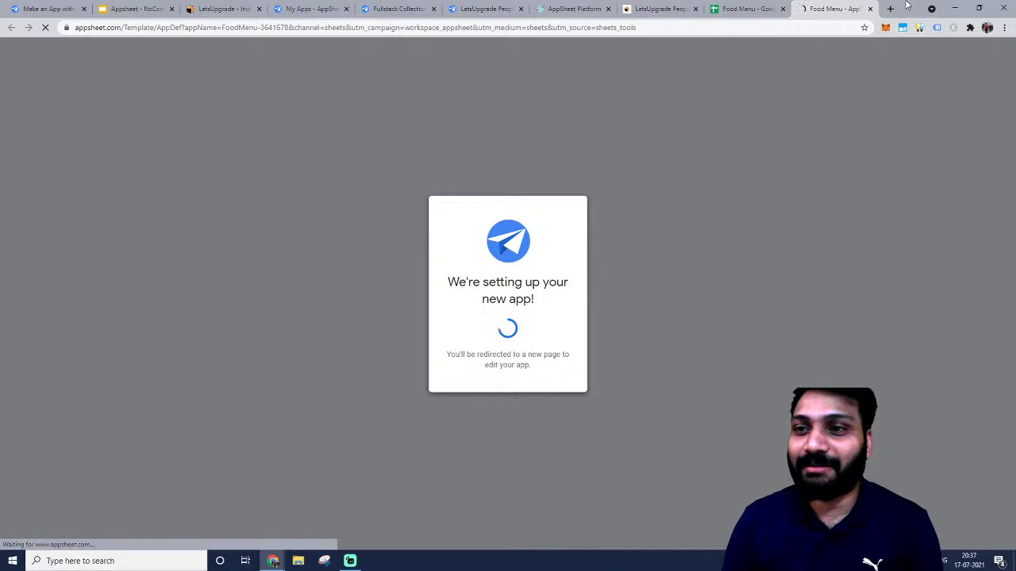
pyautogui.click(724, 8)
pyautogui.click(211, 66)
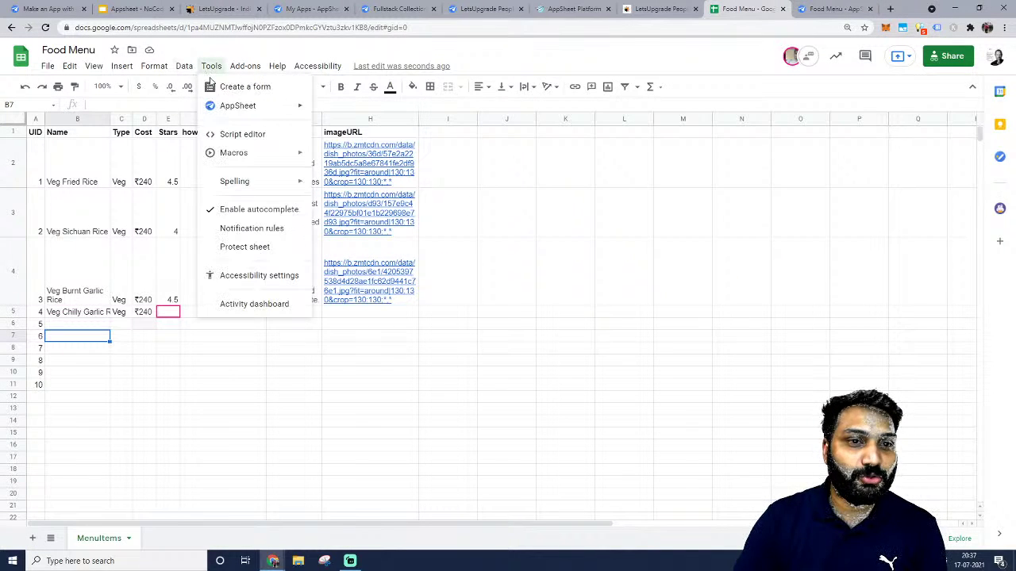
# Delete the MenuItems table from the Food Menu app's data.
pyautogui.click(341, 107)
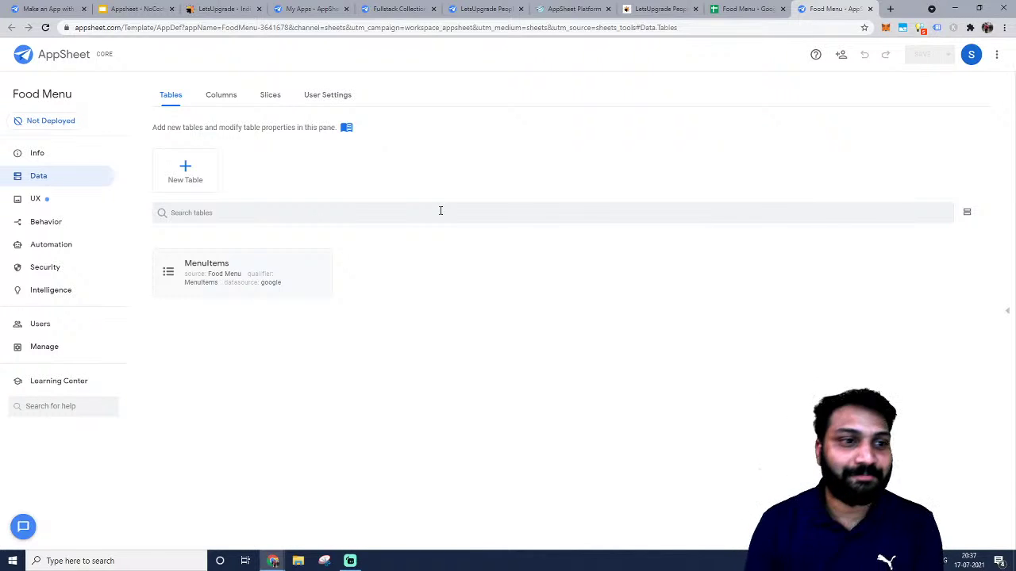
pyautogui.click(212, 267)
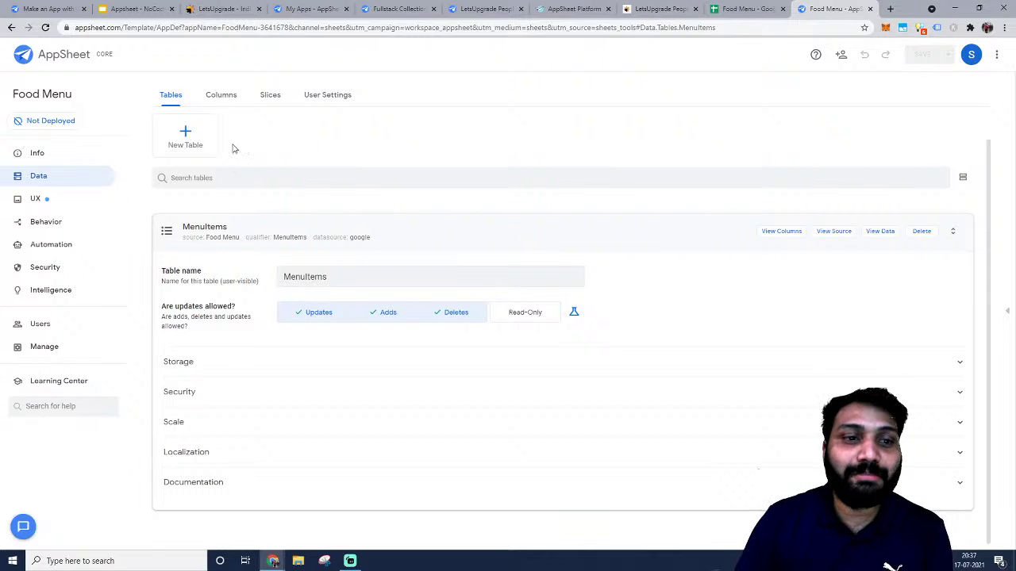
pyautogui.click(923, 231)
pyautogui.click(565, 255)
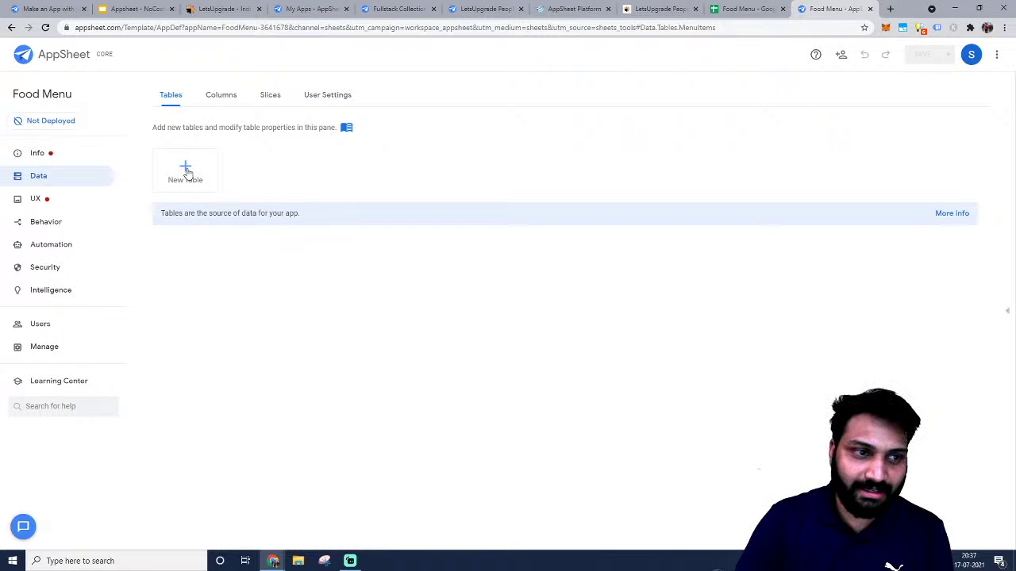
# Add a Google data source and allow AppSheet access to the account's Drive and Sheets.
pyautogui.click(192, 170)
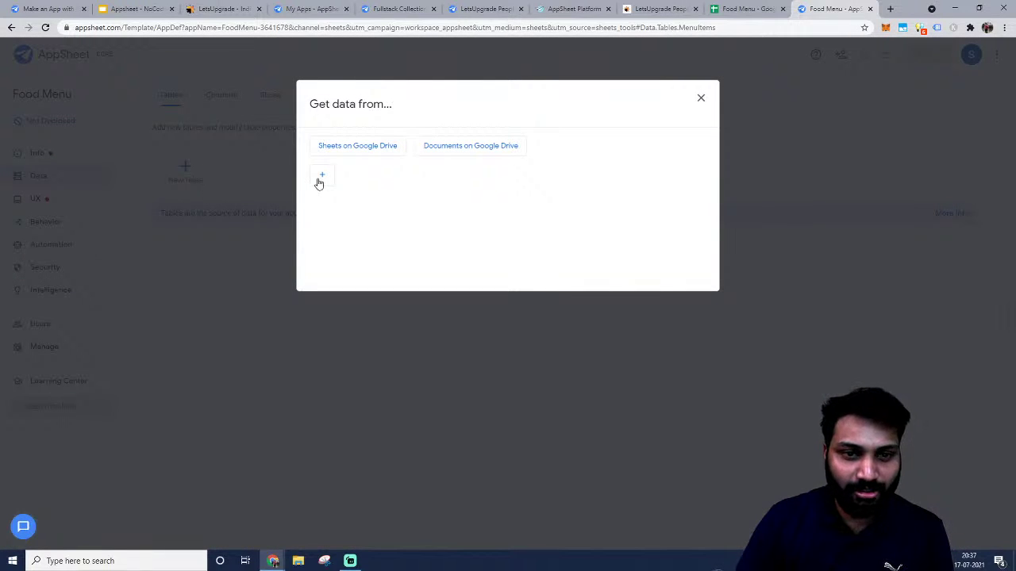
pyautogui.click(325, 177)
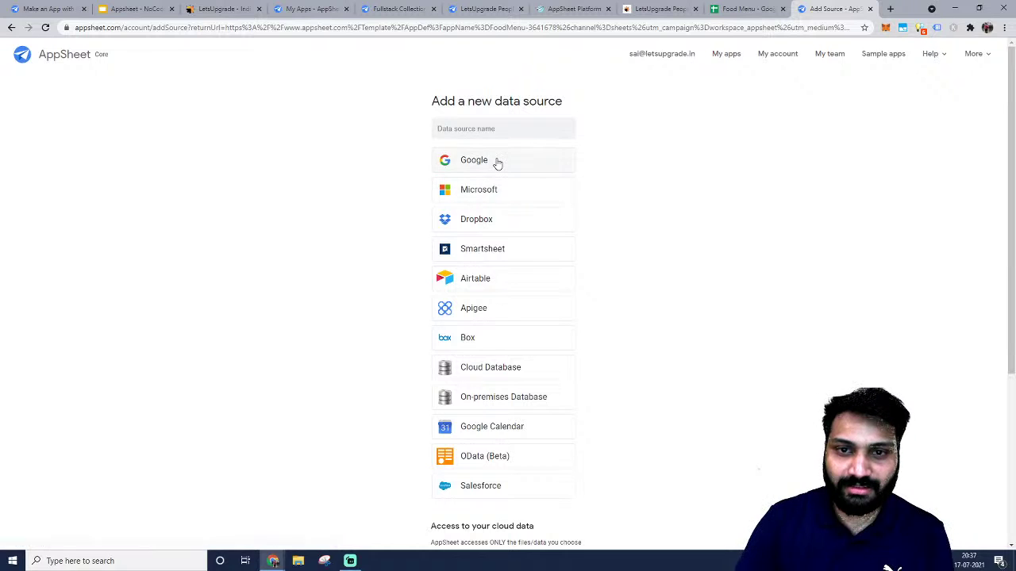
pyautogui.click(498, 162)
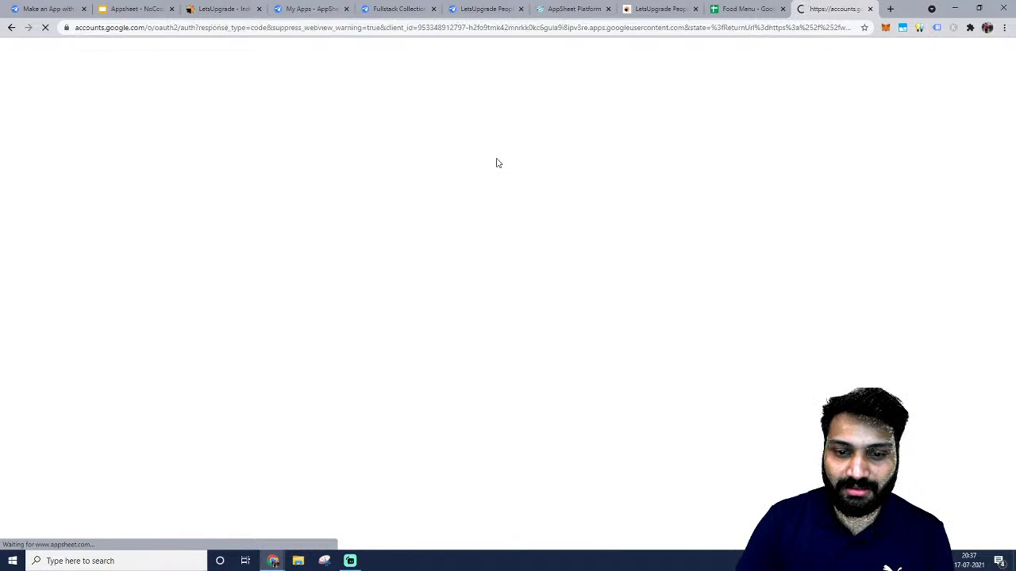
pyautogui.click(12, 27)
pyautogui.scroll(-2, 472, 256)
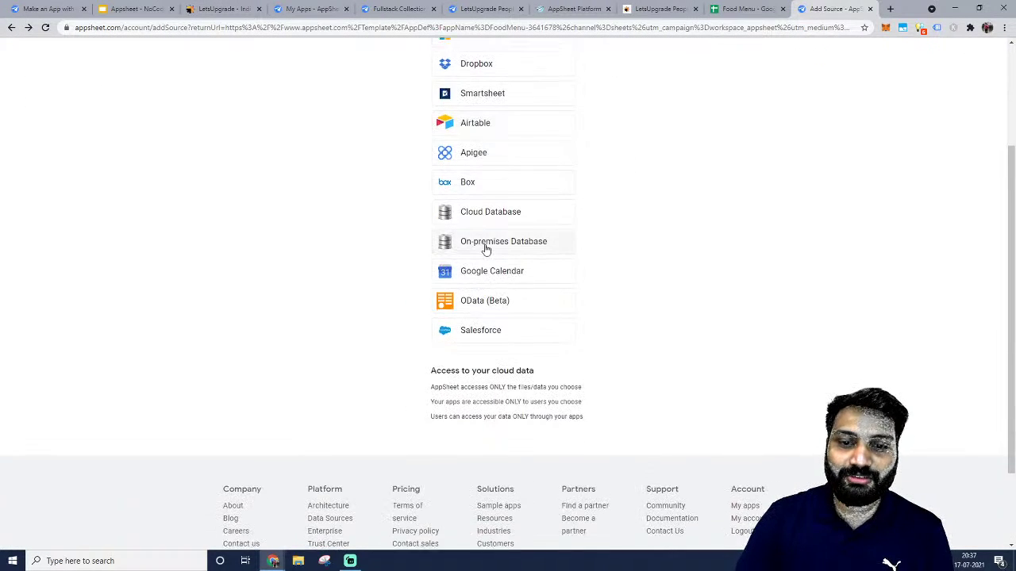
pyautogui.scroll(2, 481, 381)
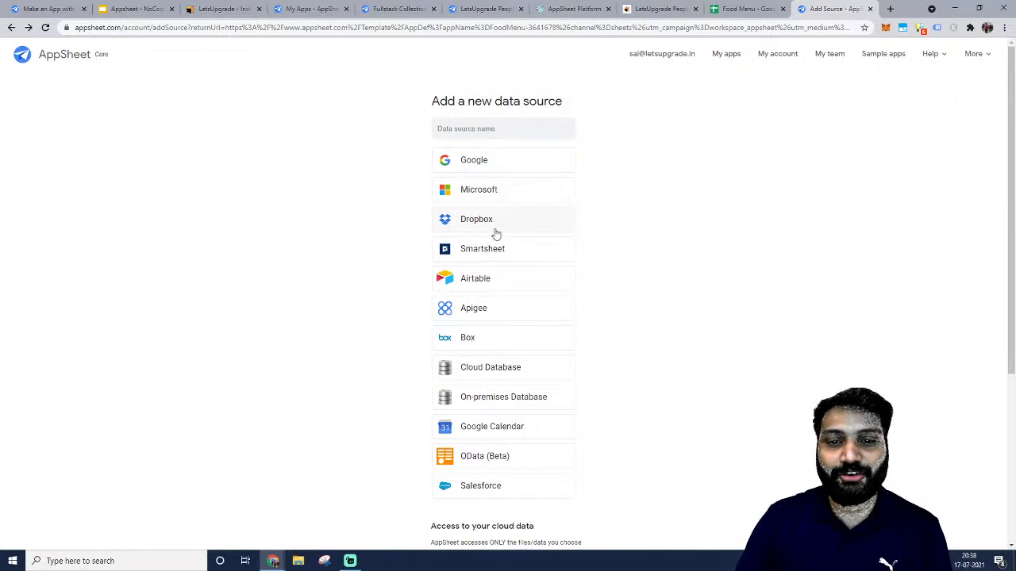
pyautogui.scroll(-1, 506, 341)
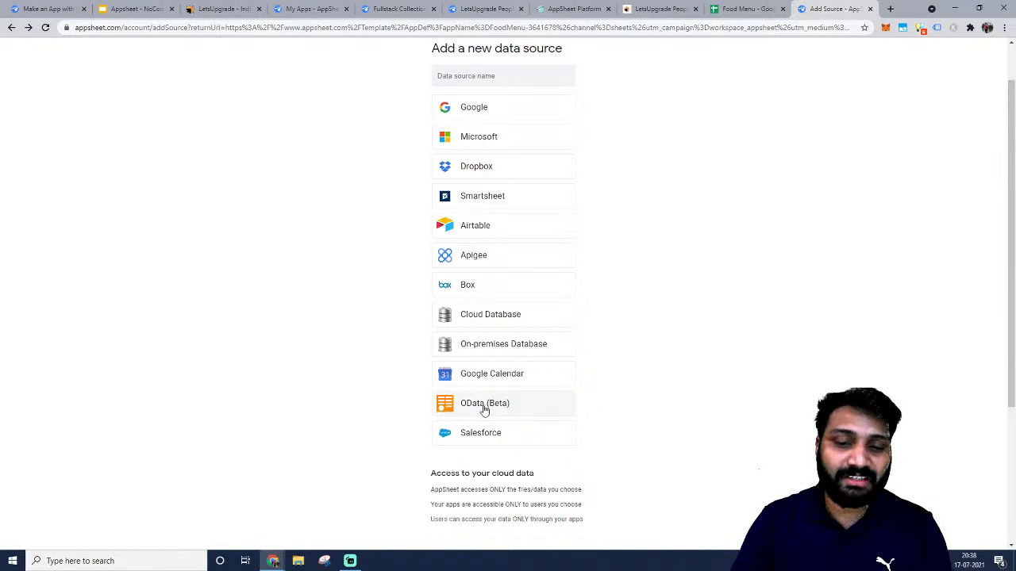
pyautogui.scroll(1, 484, 413)
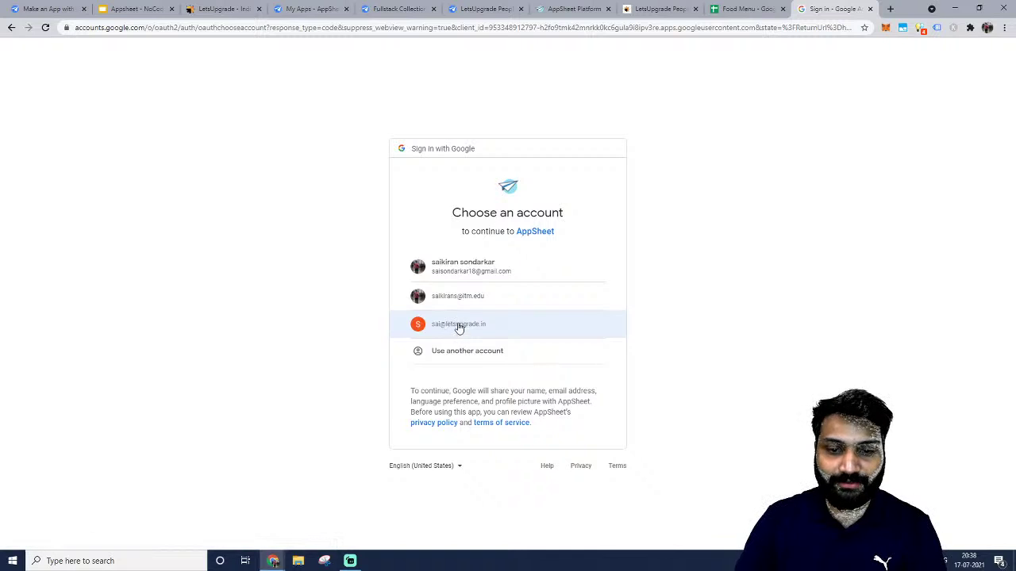
pyautogui.click(458, 325)
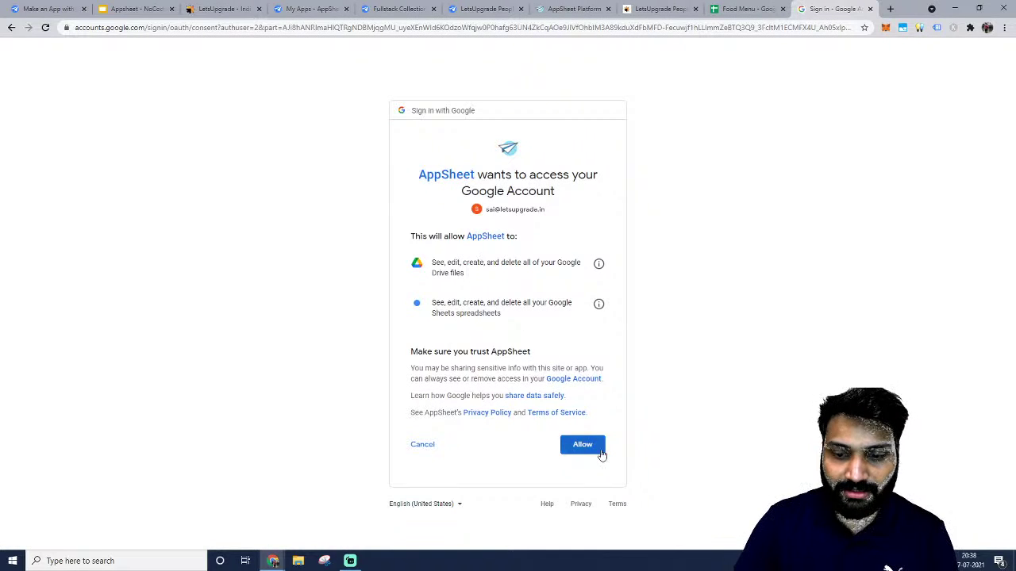
pyautogui.click(600, 449)
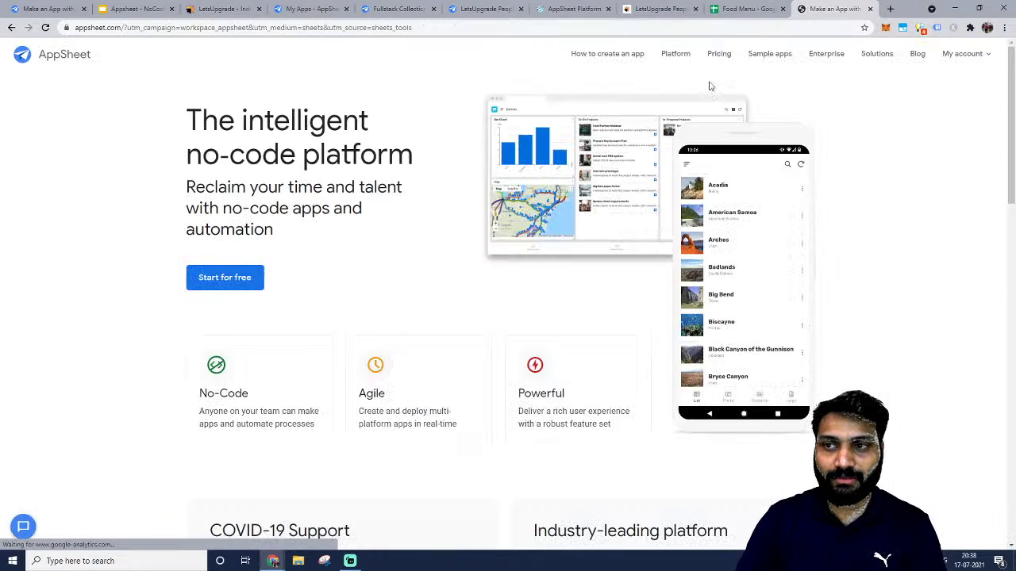
# Go from the AppSheet homepage to My apps and open the Food Menu app's editor.
pyautogui.click(743, 8)
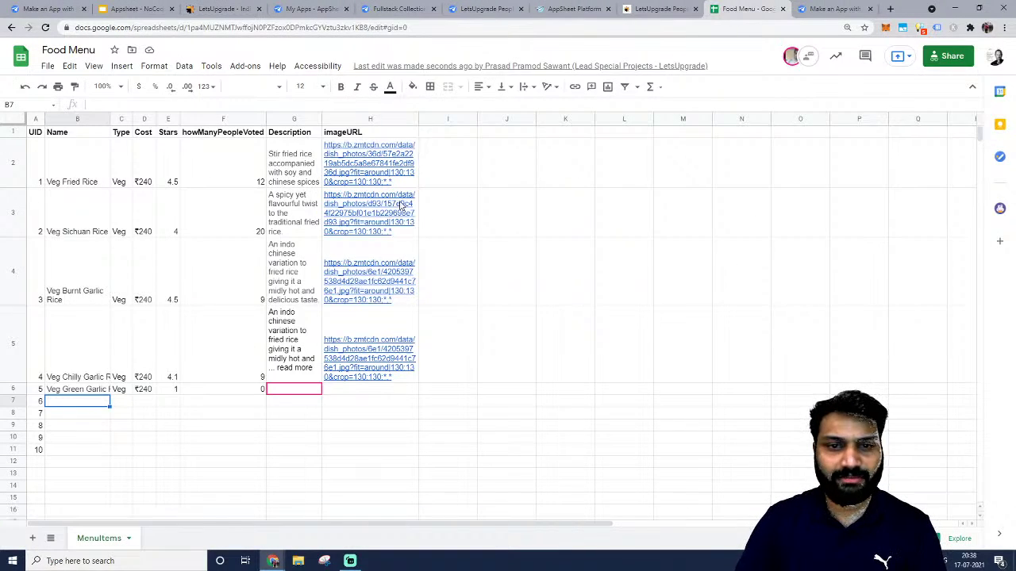
pyautogui.click(829, 8)
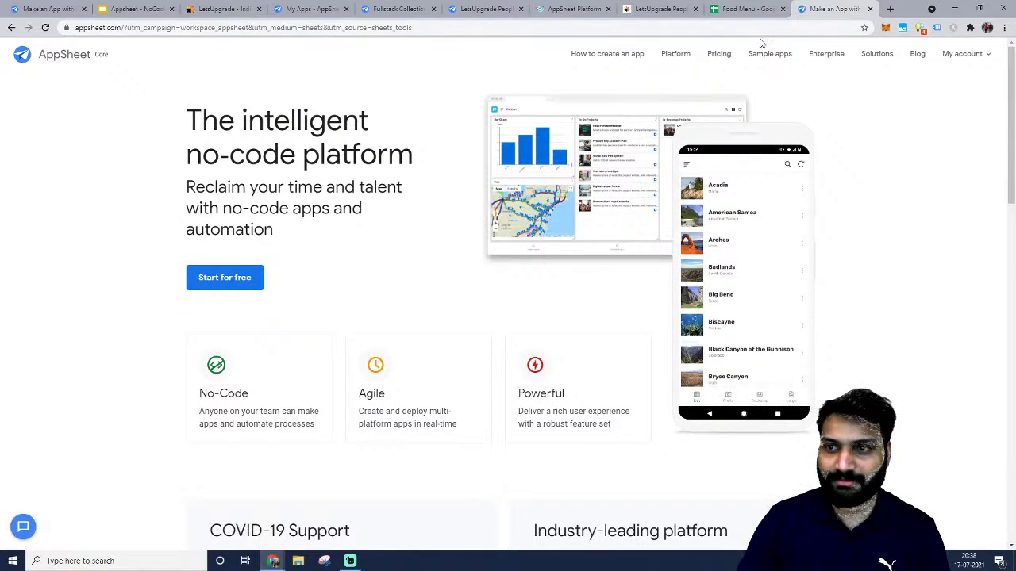
pyautogui.moveTo(957, 58)
pyautogui.click(962, 80)
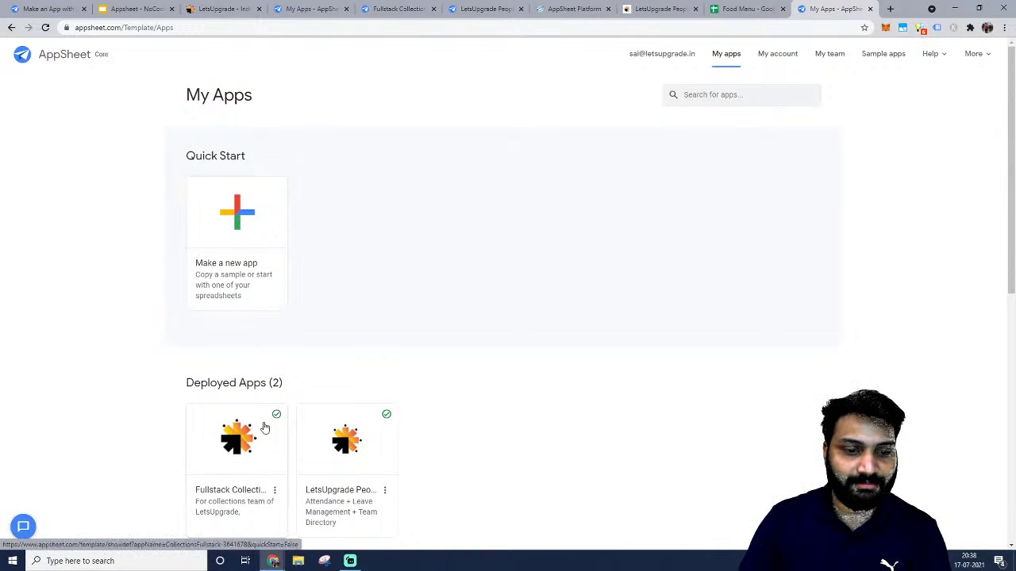
pyautogui.scroll(-3, 265, 422)
pyautogui.scroll(-3, 266, 420)
pyautogui.click(250, 231)
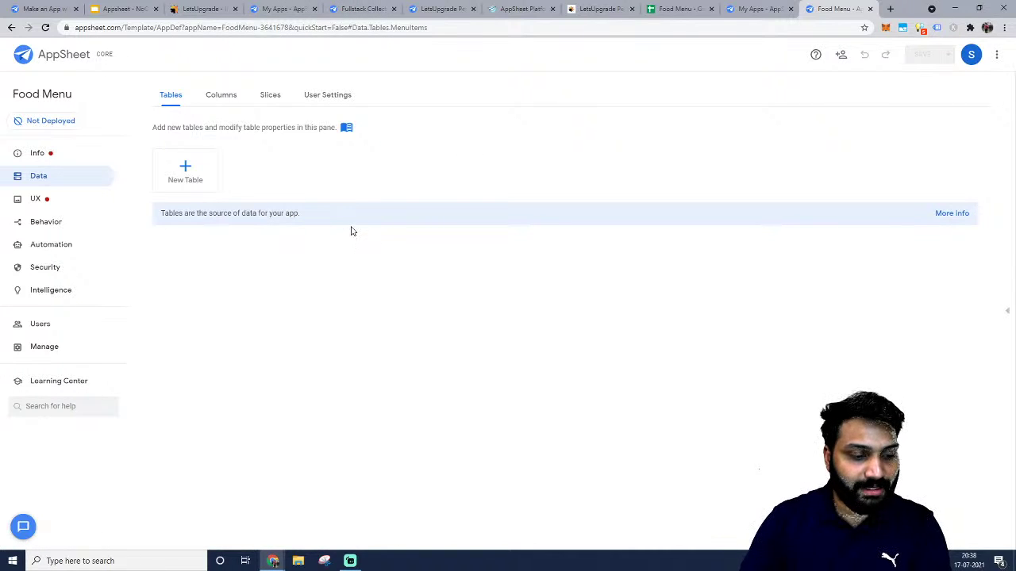
# Start a new table from Sheets on Google Drive using the Food Menu spreadsheet.
pyautogui.click(195, 172)
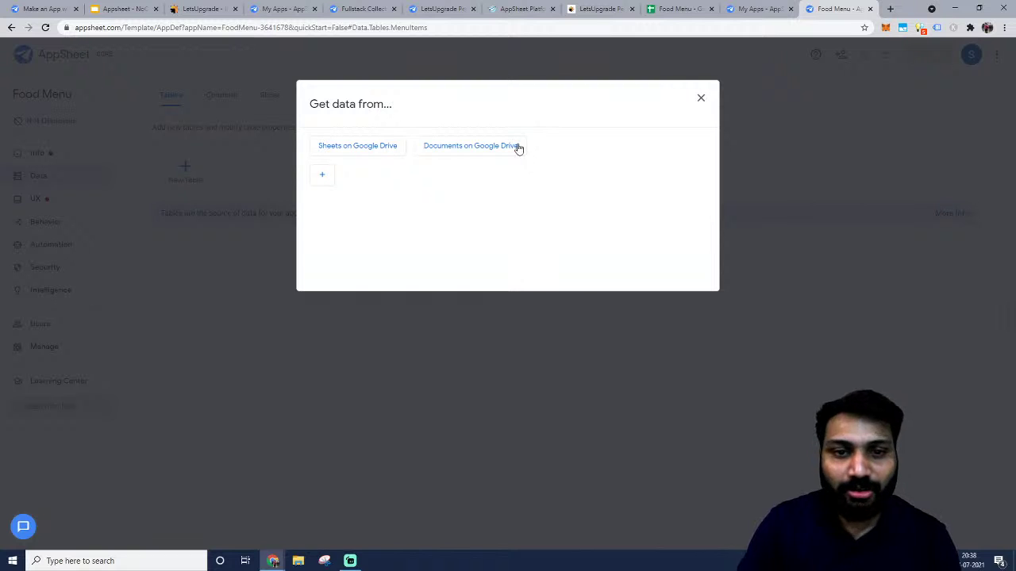
pyautogui.click(347, 150)
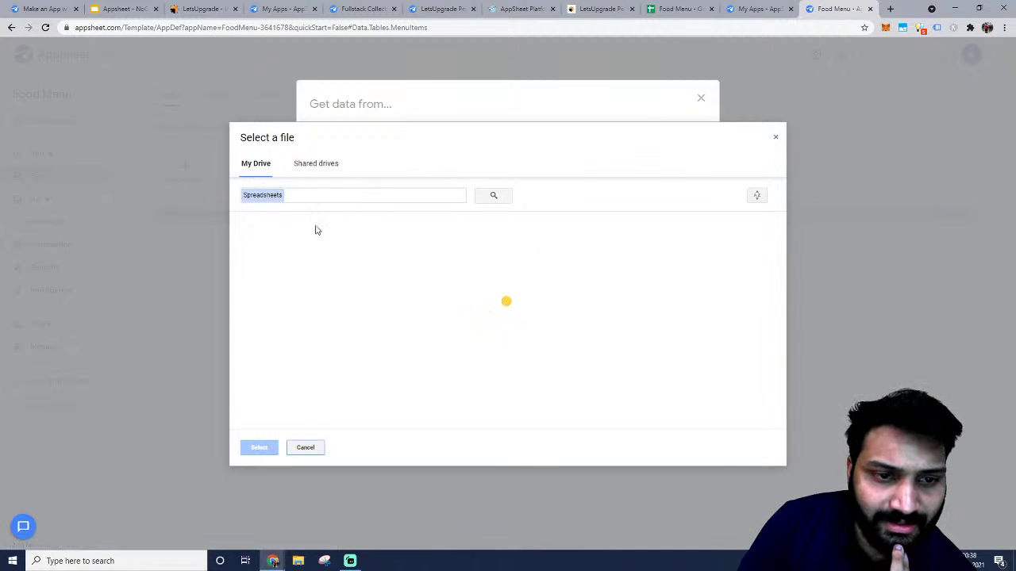
pyautogui.click(275, 325)
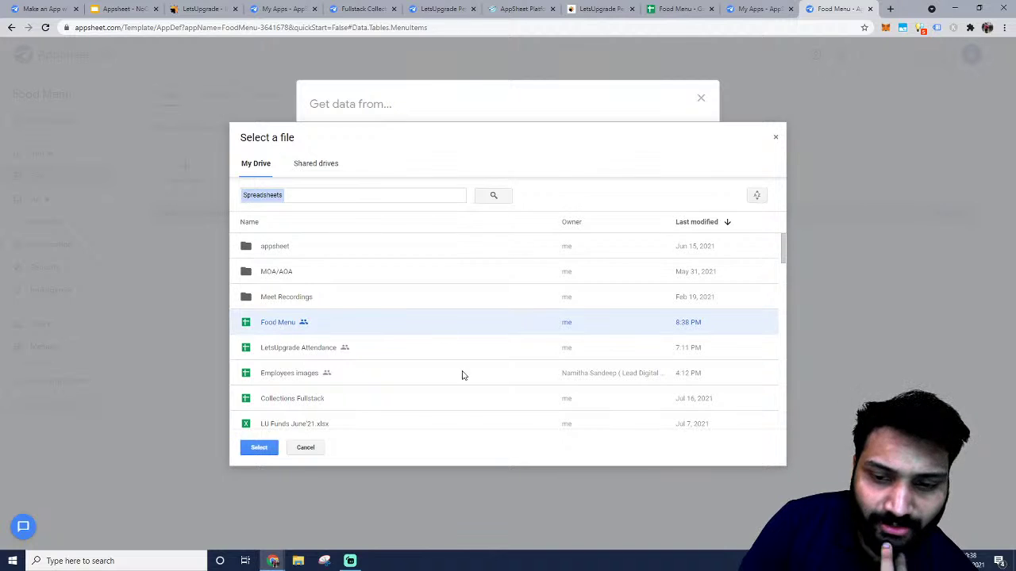
pyautogui.click(258, 448)
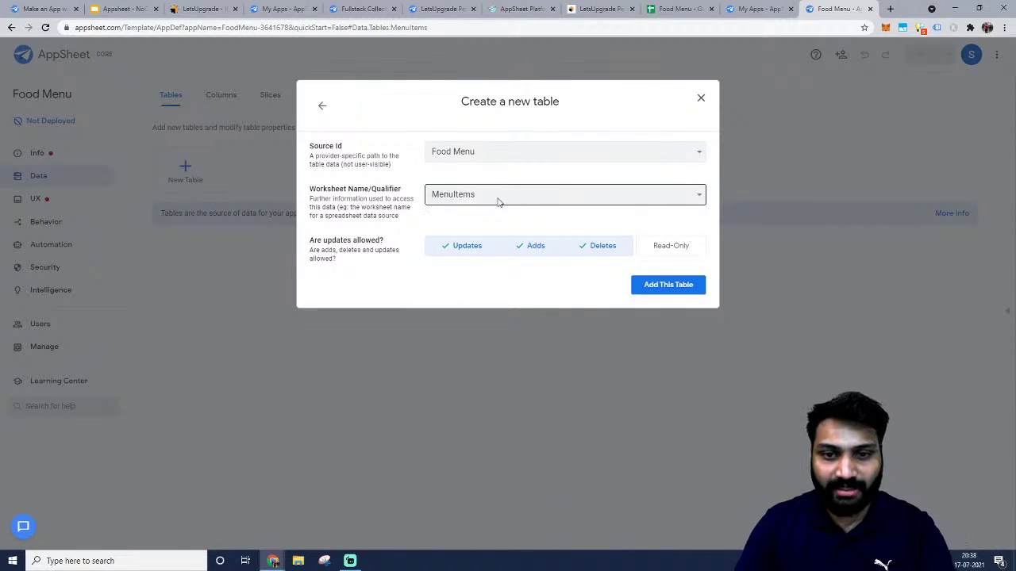
# Keep Source Id Food Menu and worksheet MenuItems, then add the table.
pyautogui.click(494, 199)
pyautogui.click(478, 222)
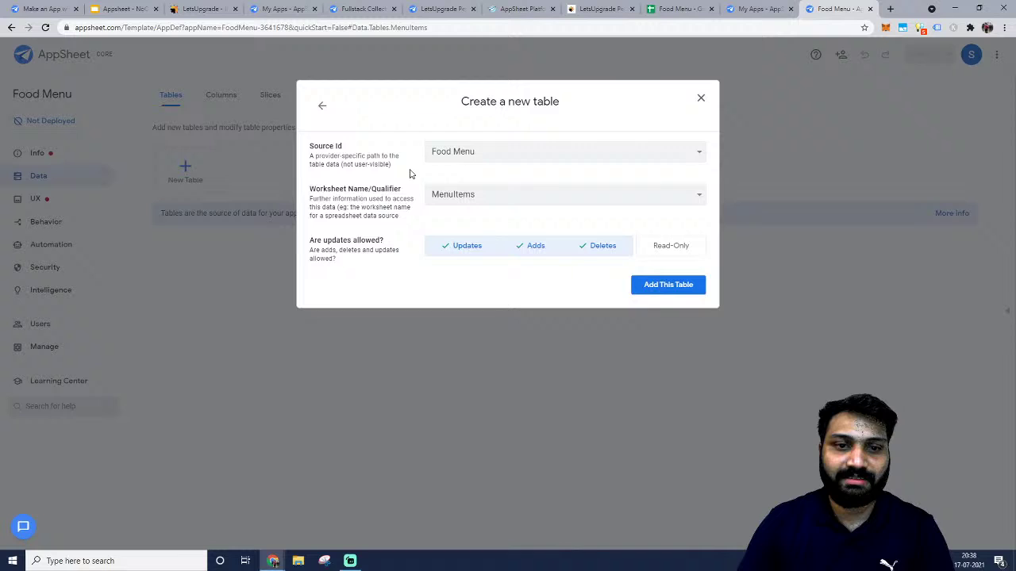
pyautogui.click(465, 157)
pyautogui.click(461, 179)
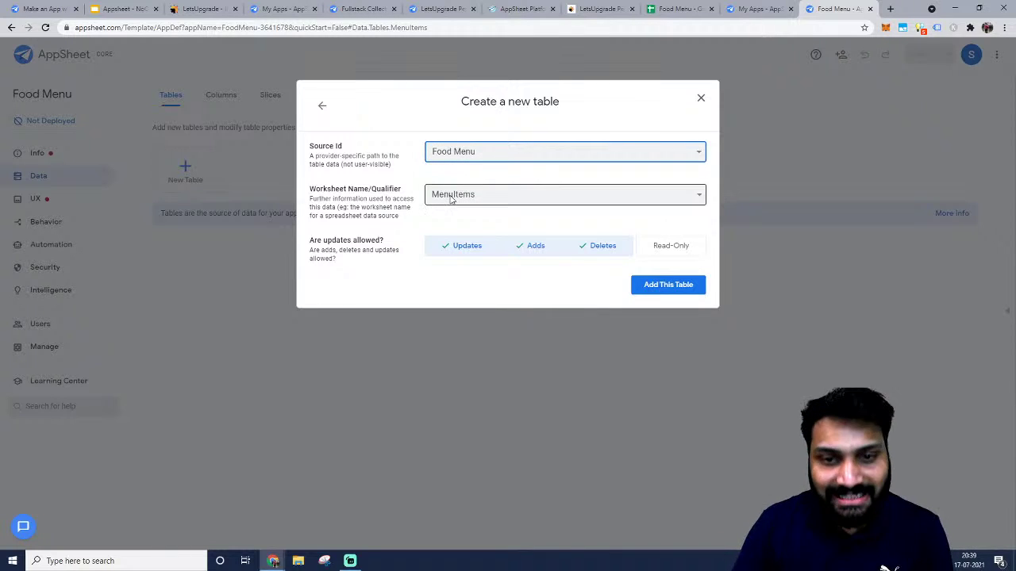
pyautogui.click(451, 198)
pyautogui.click(454, 222)
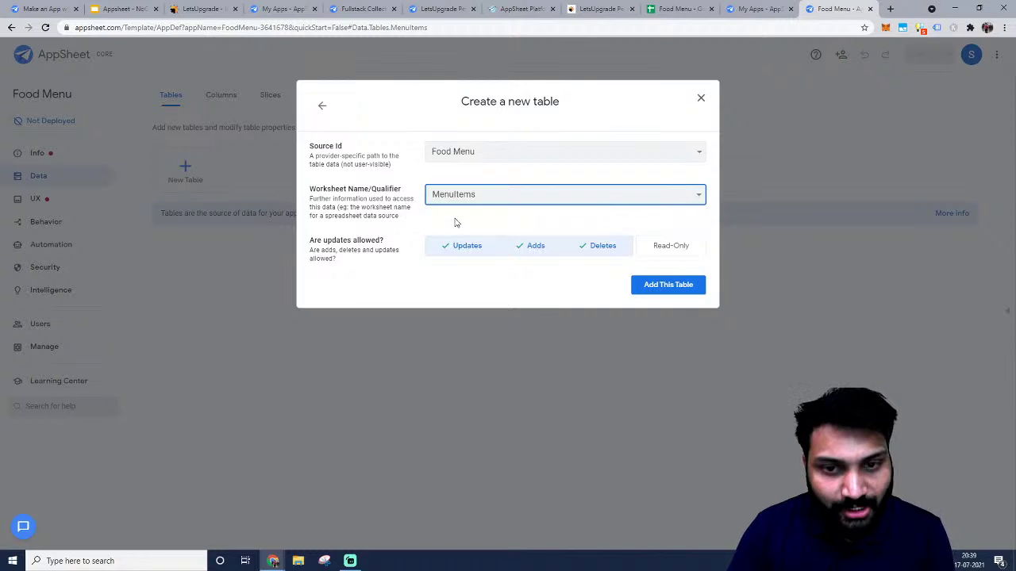
pyautogui.click(461, 202)
pyautogui.click(460, 222)
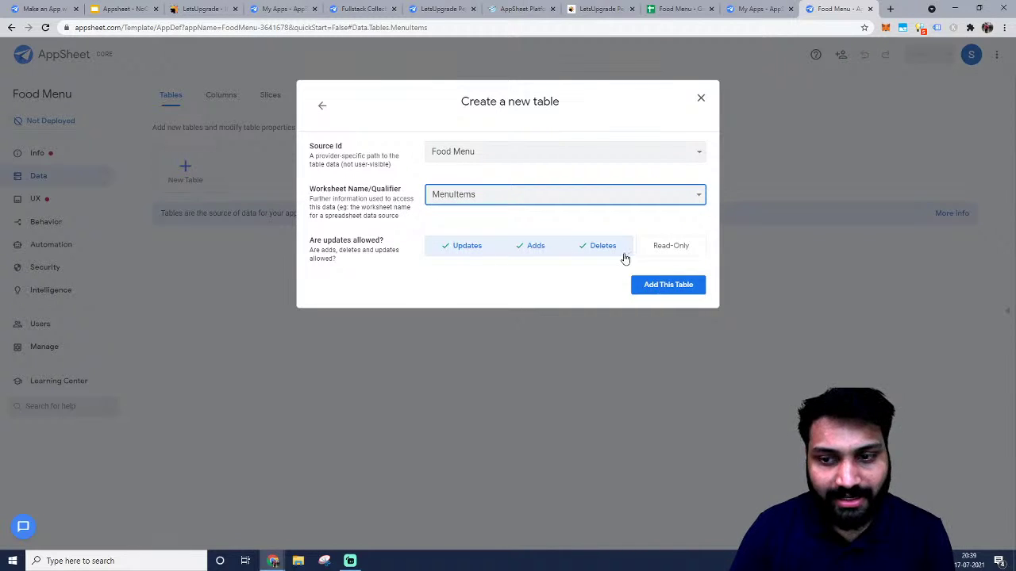
pyautogui.click(672, 285)
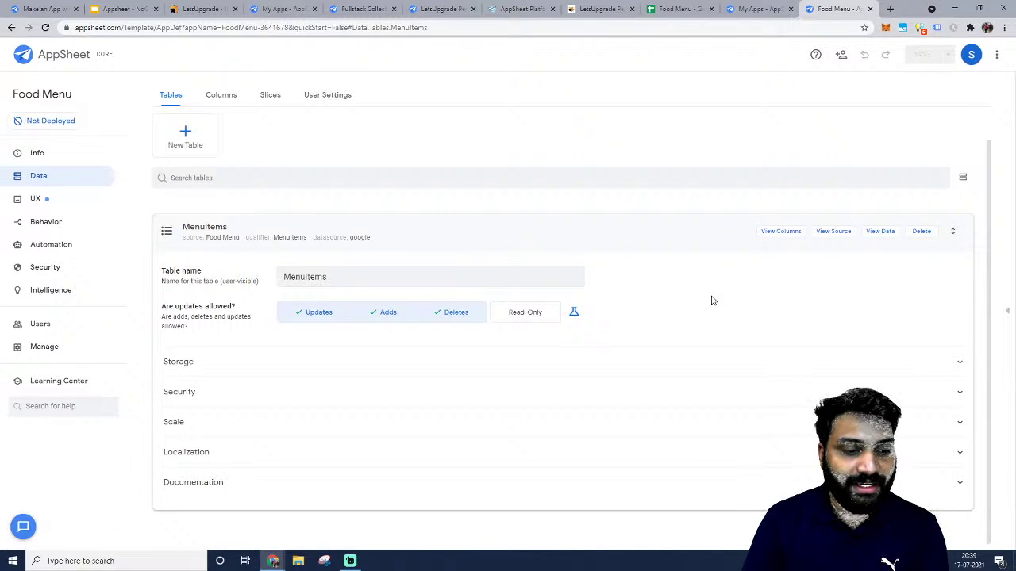
pyautogui.click(780, 231)
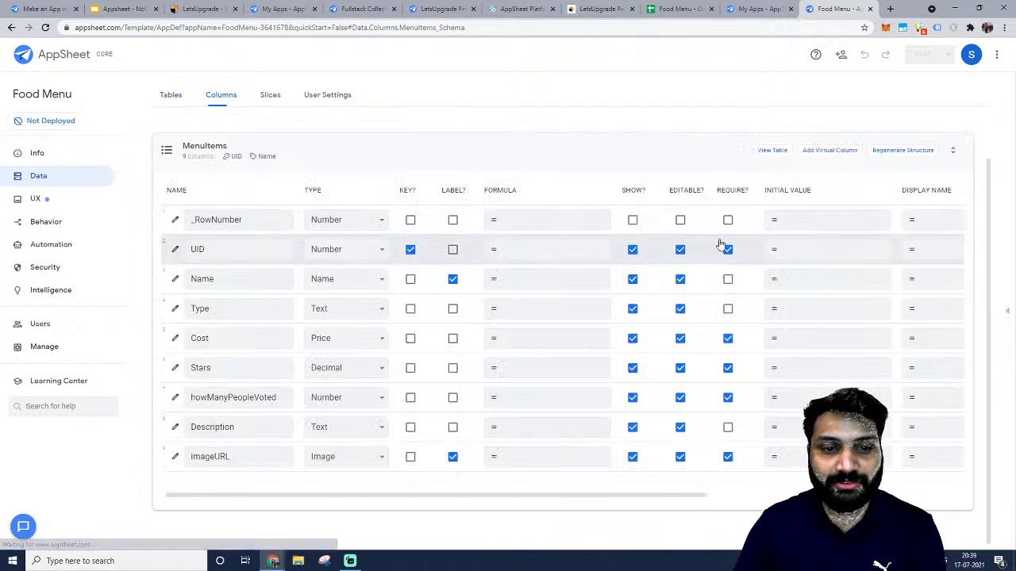
pyautogui.hscroll(3, 583, 322)
pyautogui.hscroll(4, 582, 321)
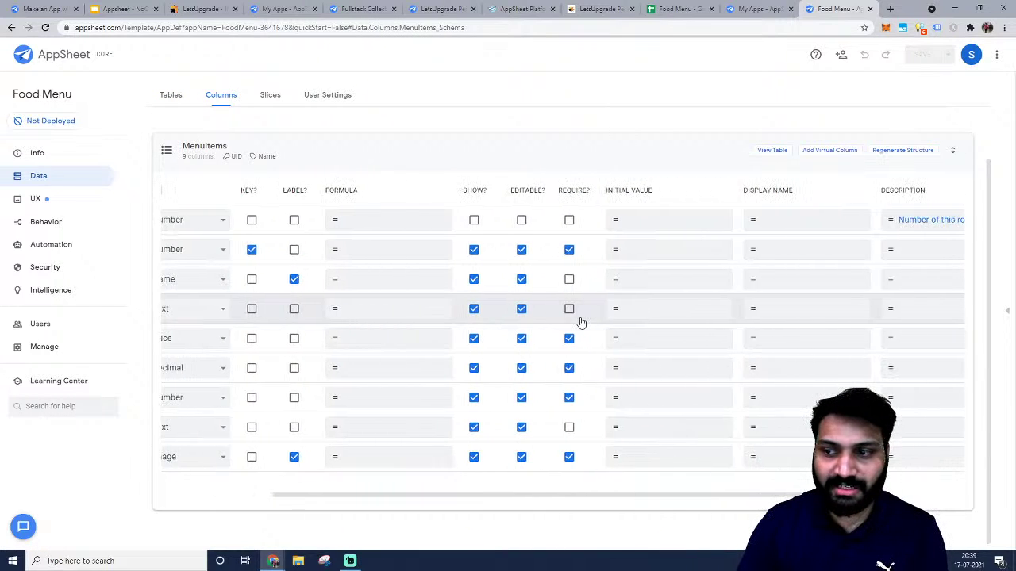
pyautogui.hscroll(-7, 577, 323)
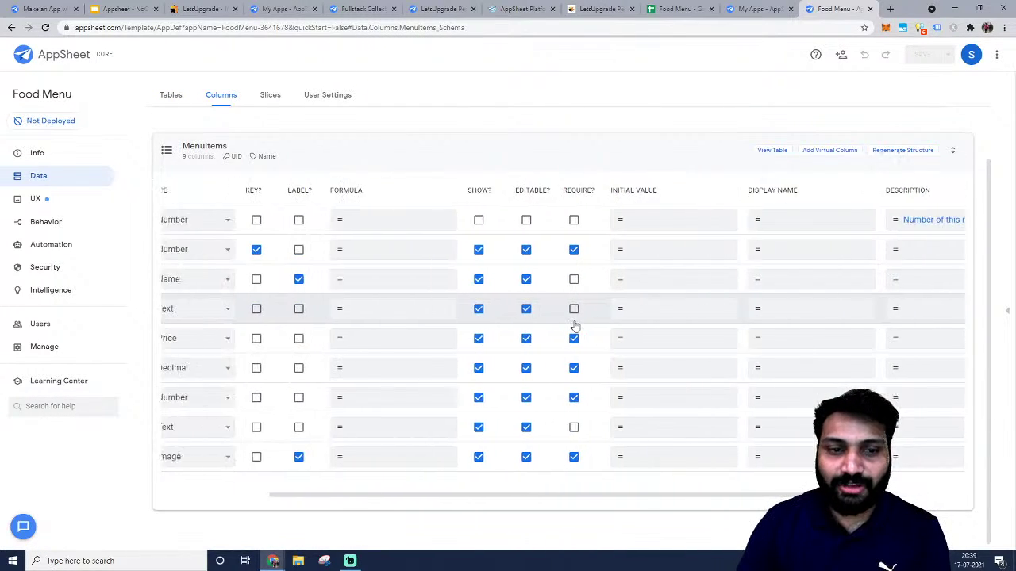
pyautogui.doubleClick(250, 250)
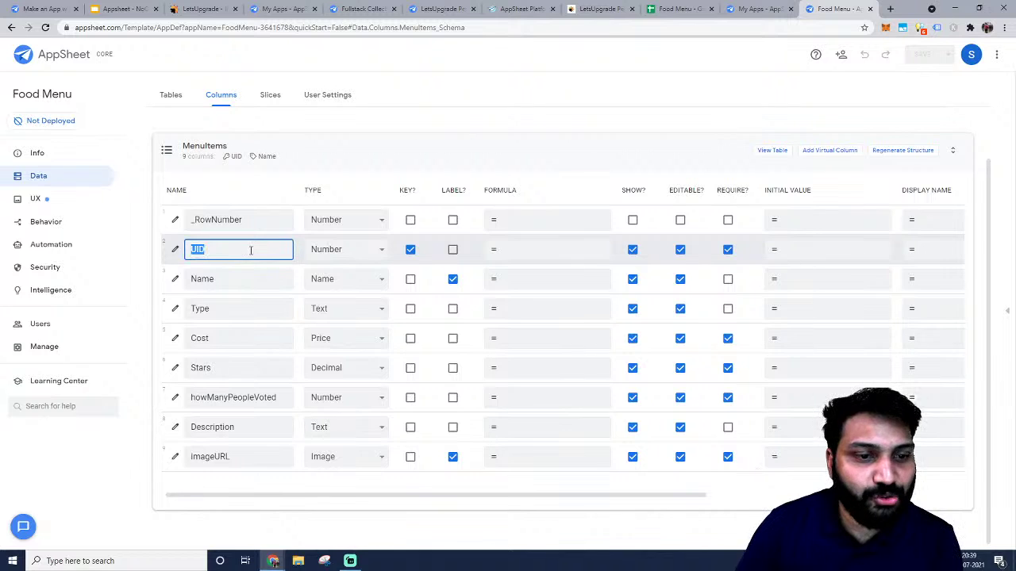
pyautogui.click(243, 279)
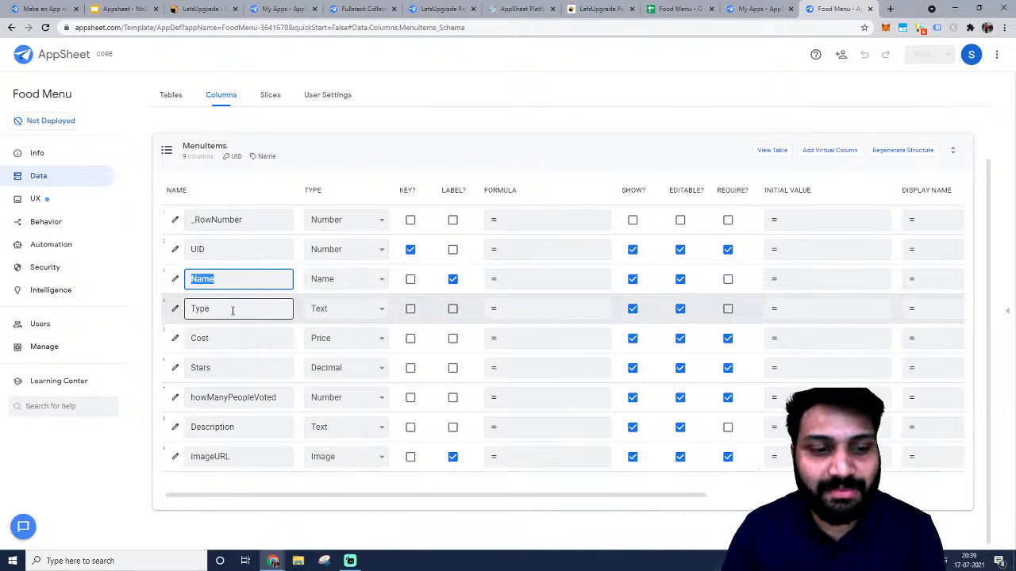
pyautogui.doubleClick(231, 310)
pyautogui.click(262, 339)
pyautogui.doubleClick(262, 346)
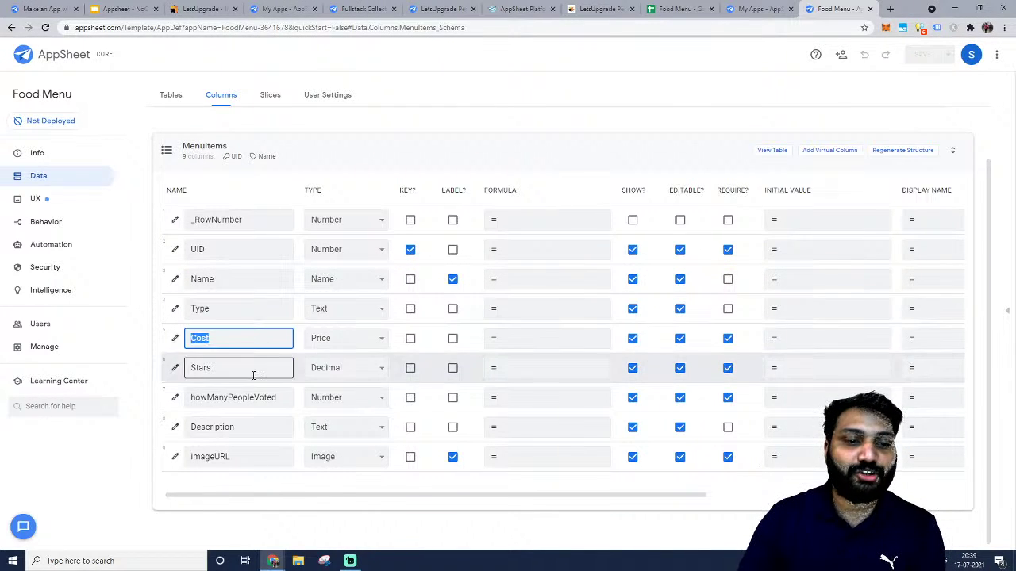
pyautogui.doubleClick(254, 370)
pyautogui.doubleClick(262, 399)
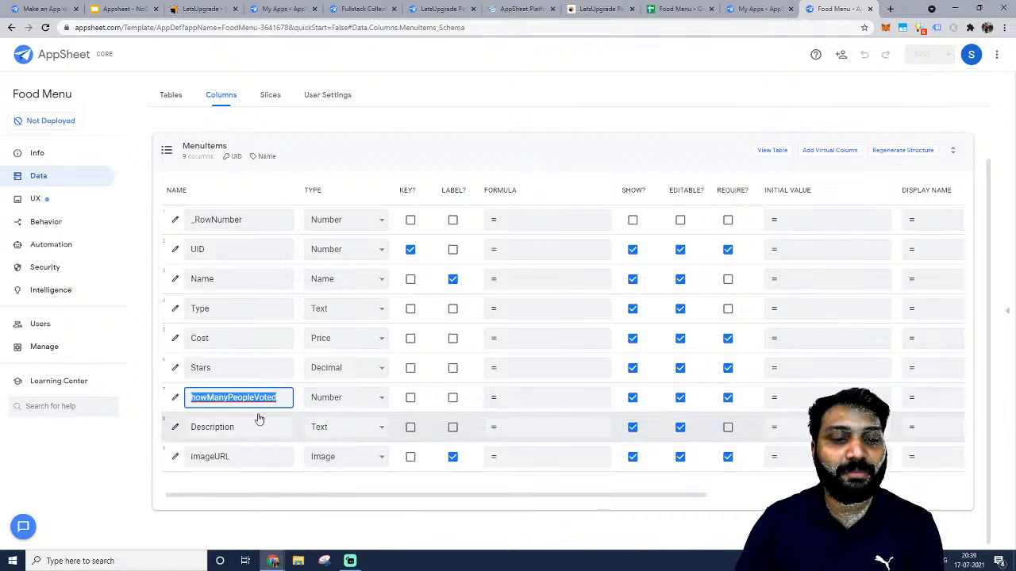
pyautogui.doubleClick(234, 430)
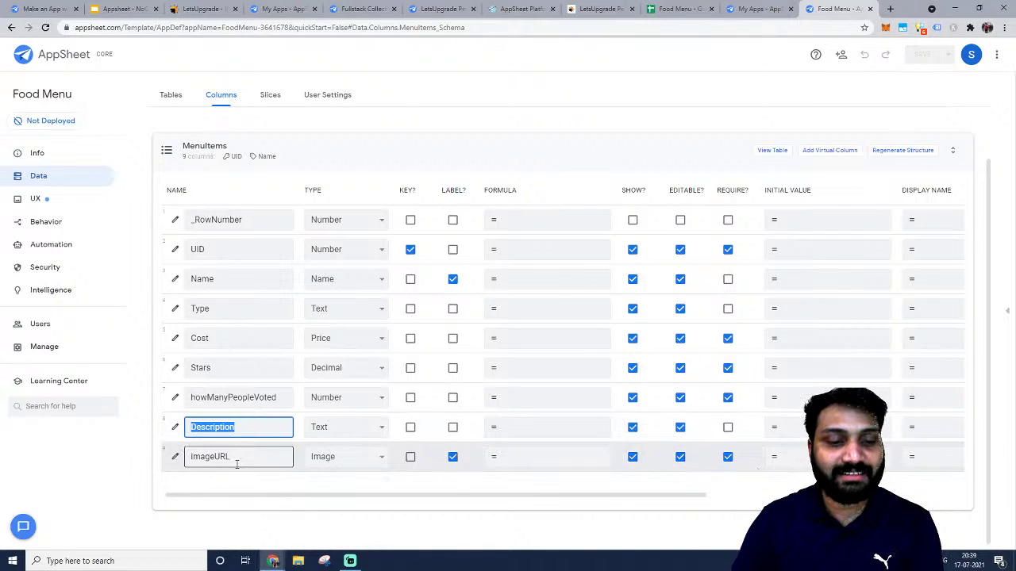
pyautogui.doubleClick(236, 461)
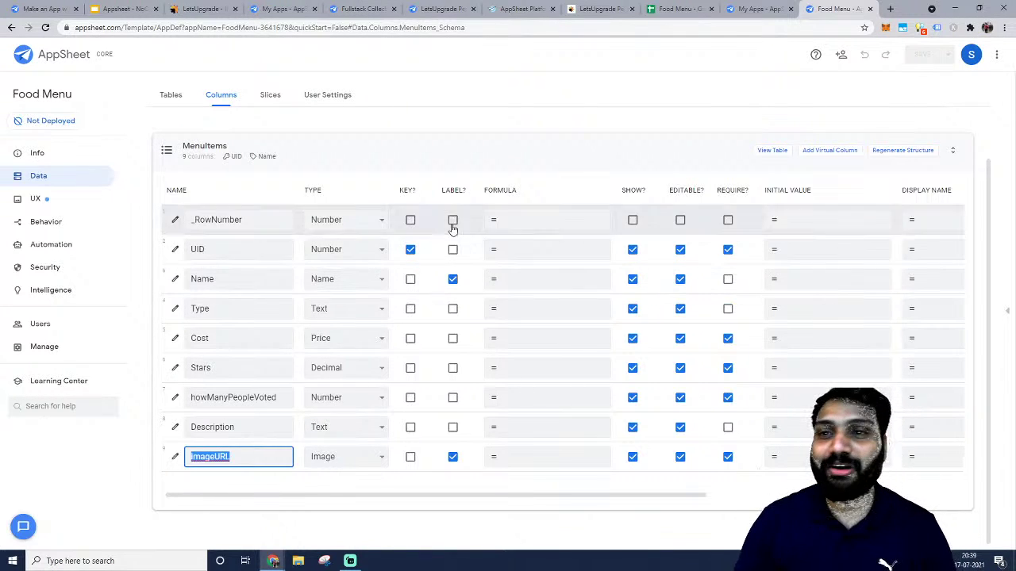
pyautogui.hotkey('alt', 'Tab')
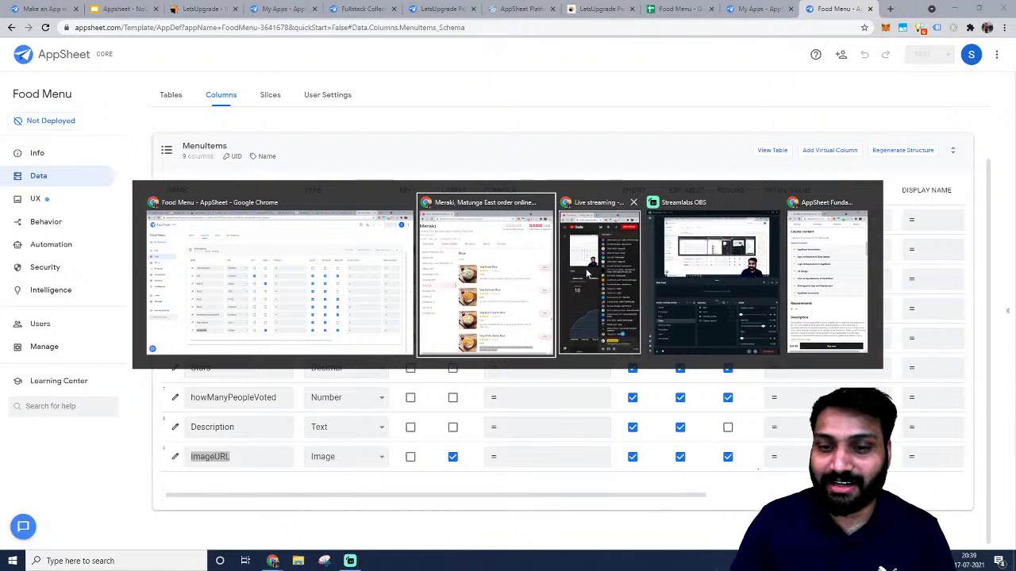
# Post a Yes/No live-chat poll 'Are you guys along with me?', then return to AppSheet.
pyautogui.click(586, 268)
pyautogui.click(949, 476)
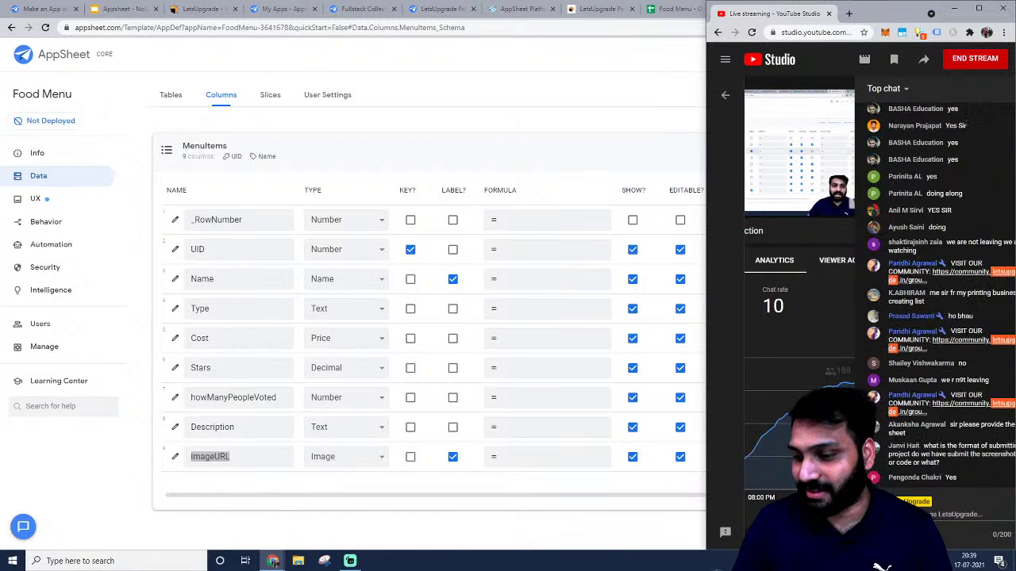
pyautogui.click(893, 533)
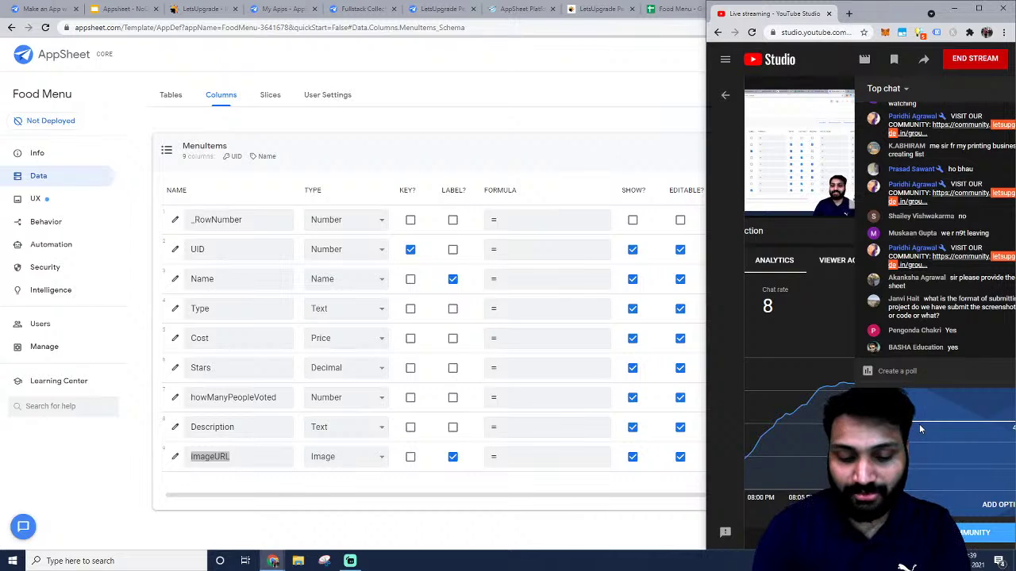
pyautogui.write('ong with me ')
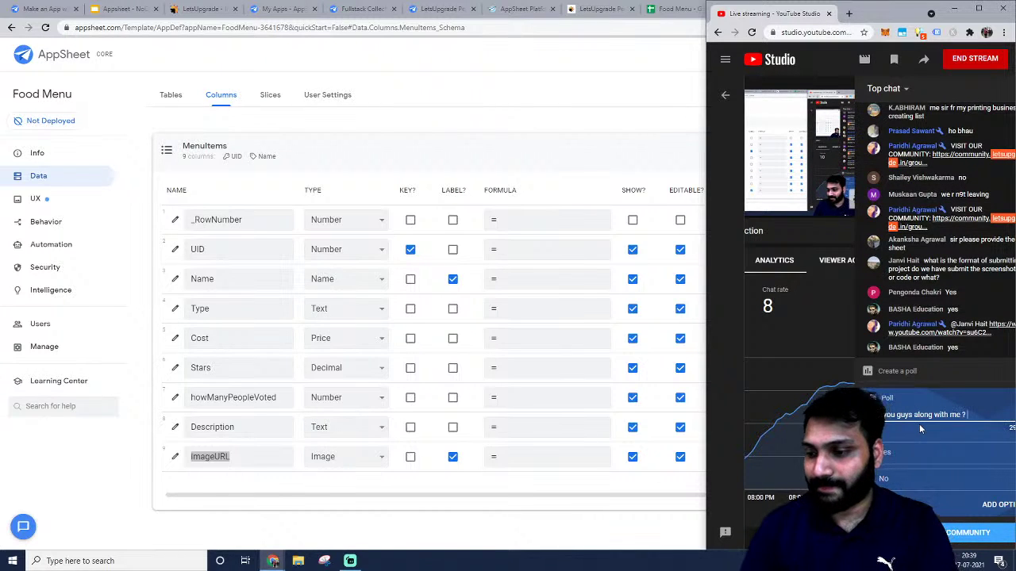
pyautogui.write('?')
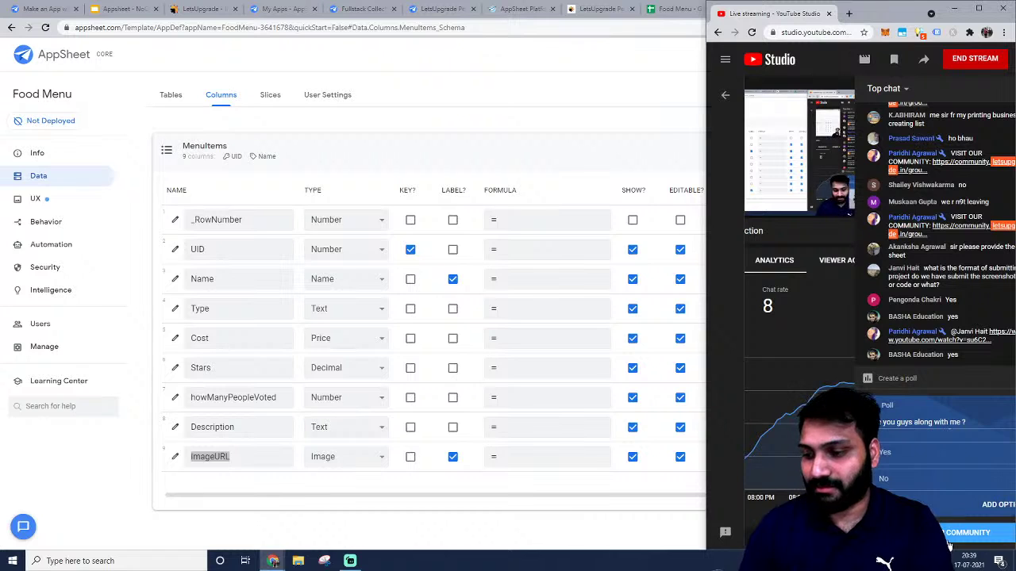
pyautogui.click(946, 531)
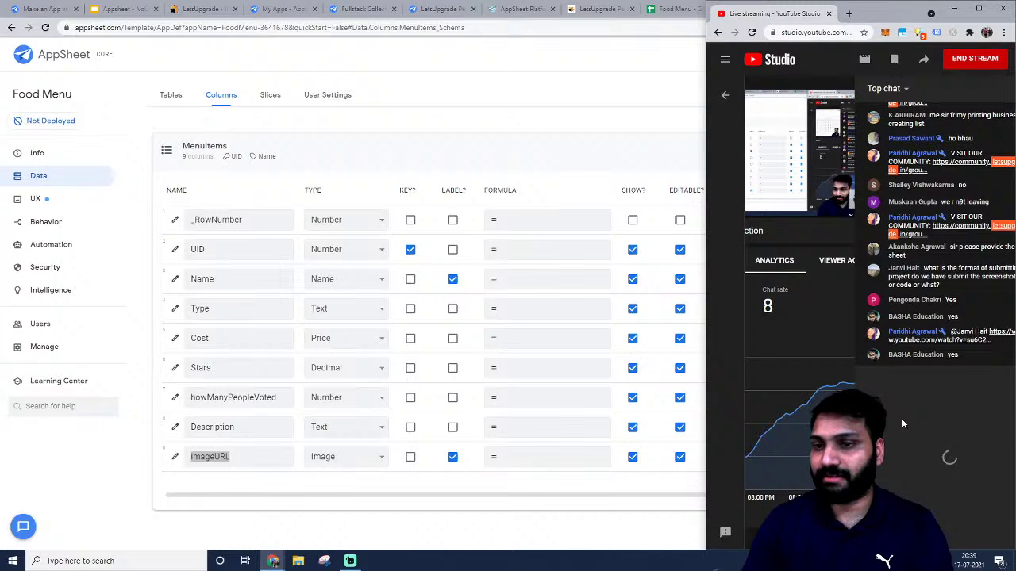
pyautogui.click(605, 72)
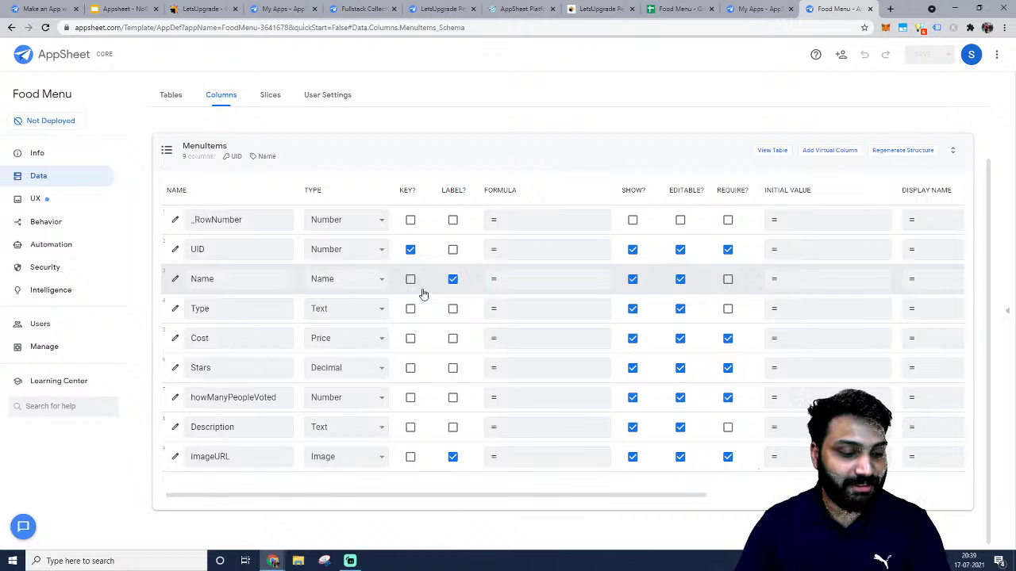
# Review the nine MenuItems columns, with UID as key and Name and imageURL as labels.
pyautogui.scroll(1, 418, 118)
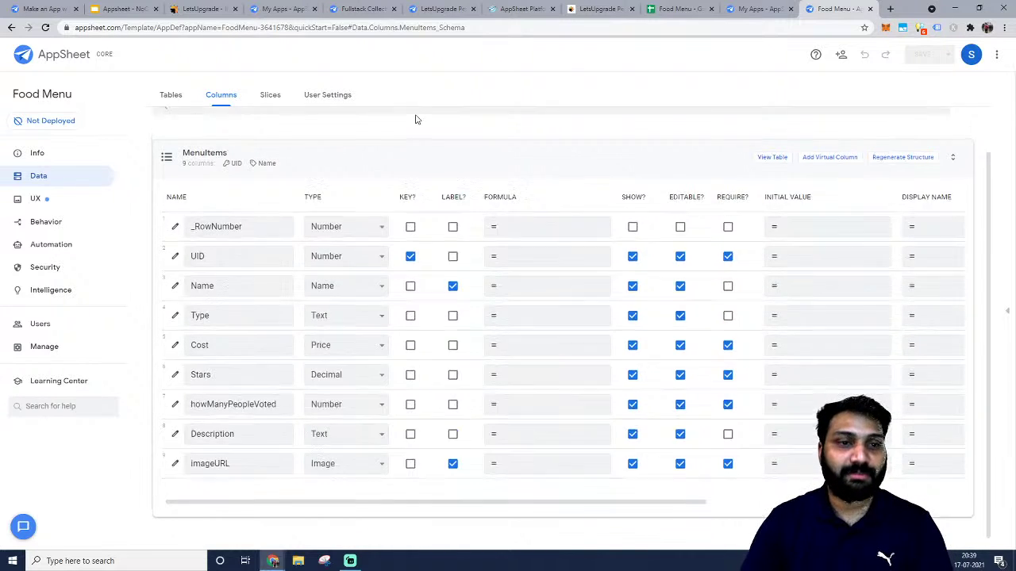
pyautogui.scroll(-1, 354, 222)
pyautogui.scroll(1, 760, 172)
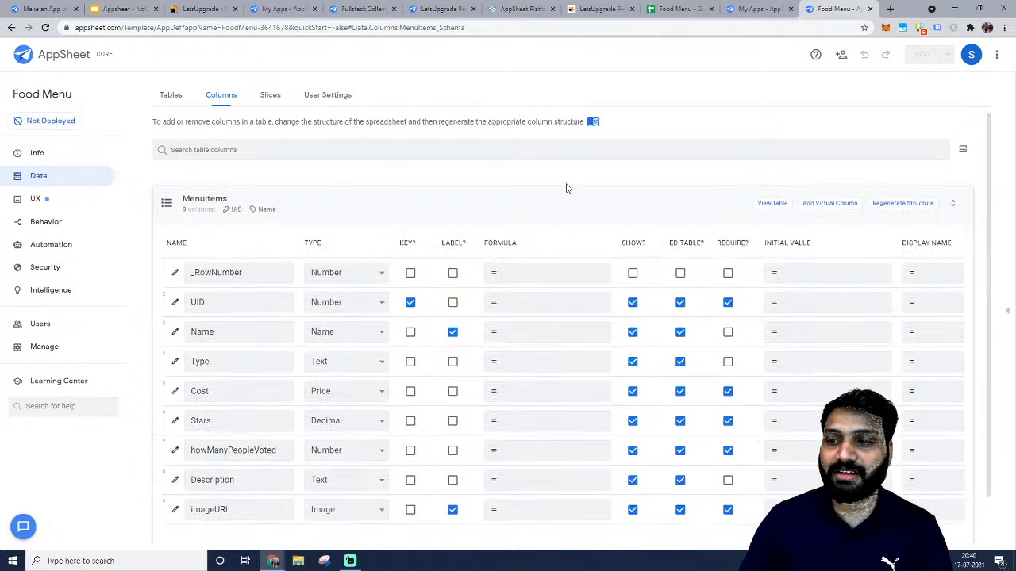
pyautogui.click(173, 95)
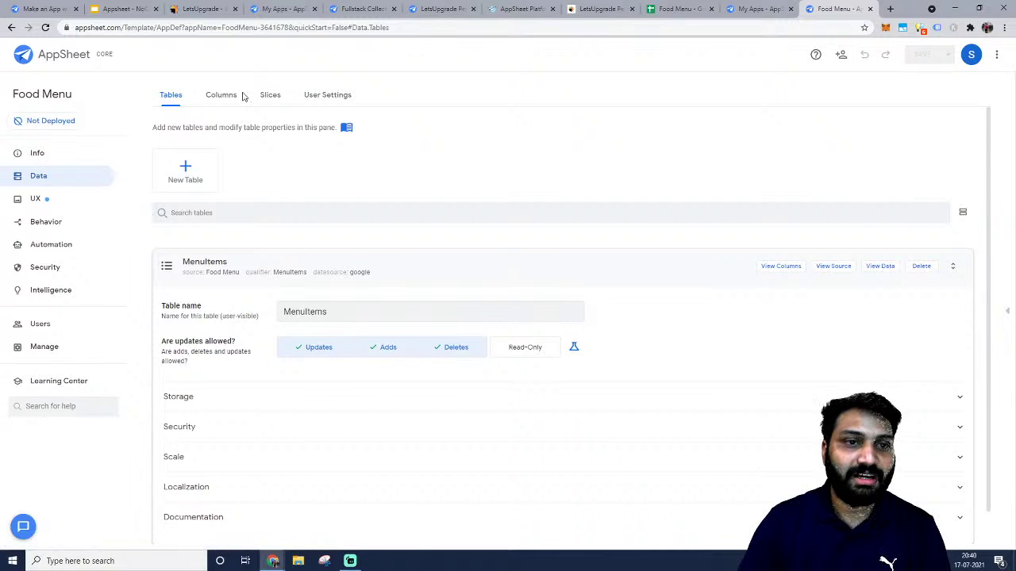
pyautogui.scroll(-1, 555, 200)
pyautogui.click(785, 234)
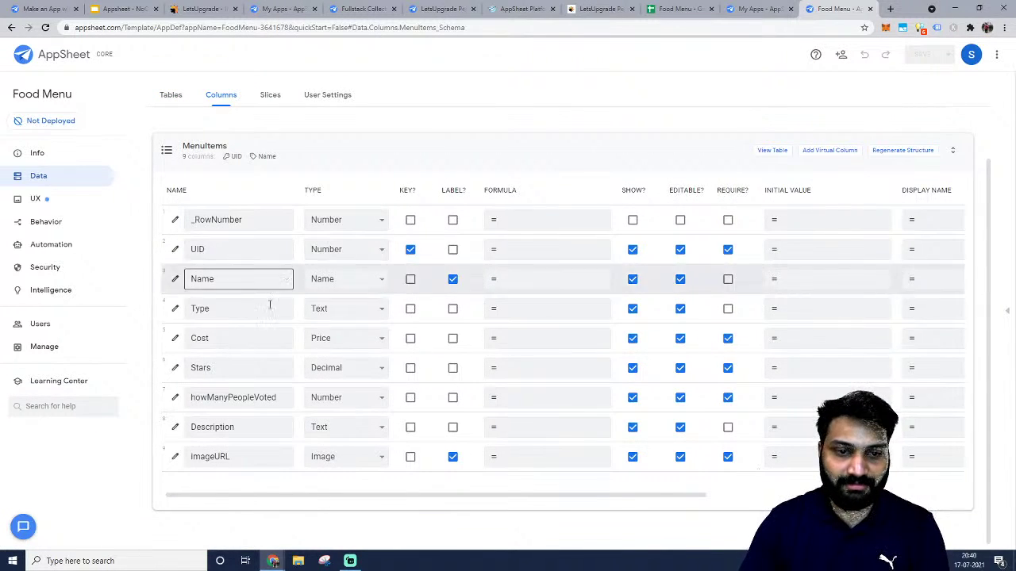
pyautogui.click(269, 249)
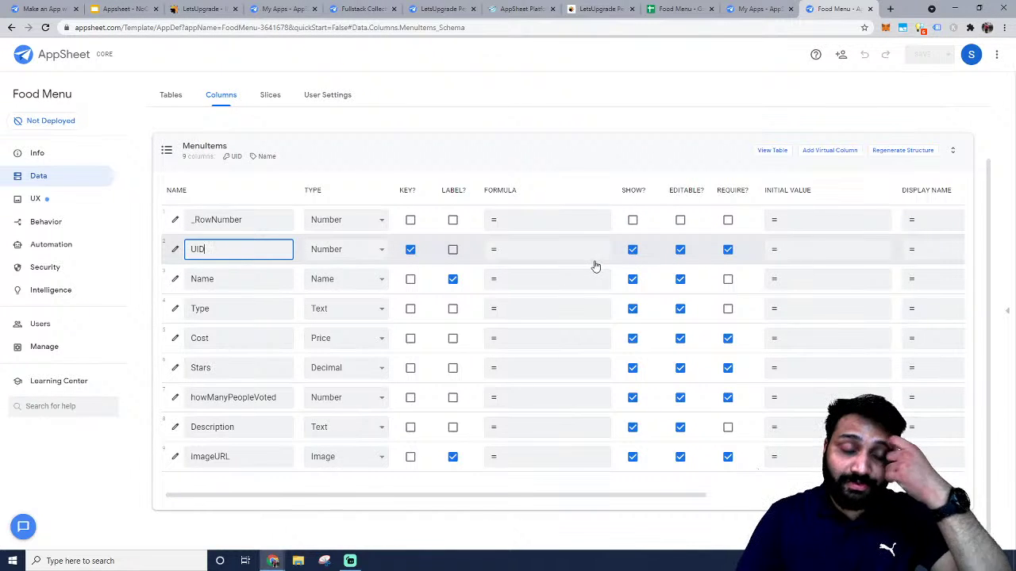
pyautogui.hscroll(1, 601, 331)
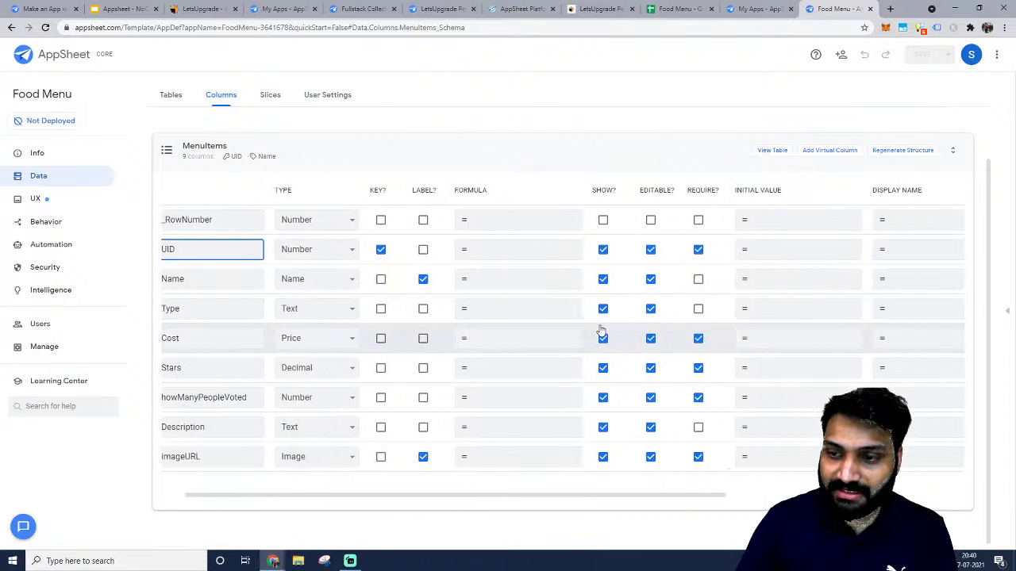
pyautogui.hscroll(5, 601, 332)
pyautogui.hscroll(-2, 602, 331)
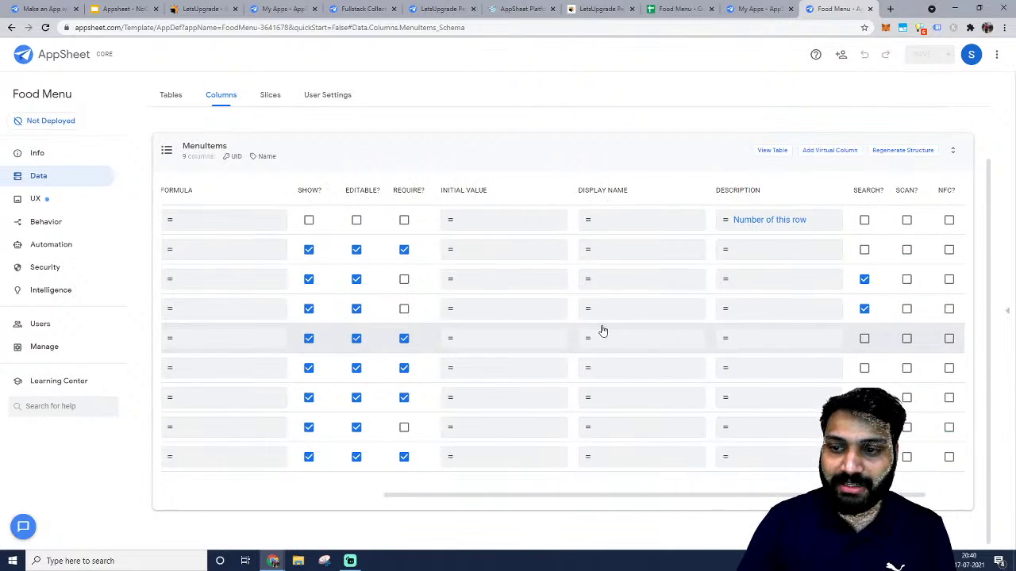
pyautogui.hscroll(-6, 602, 331)
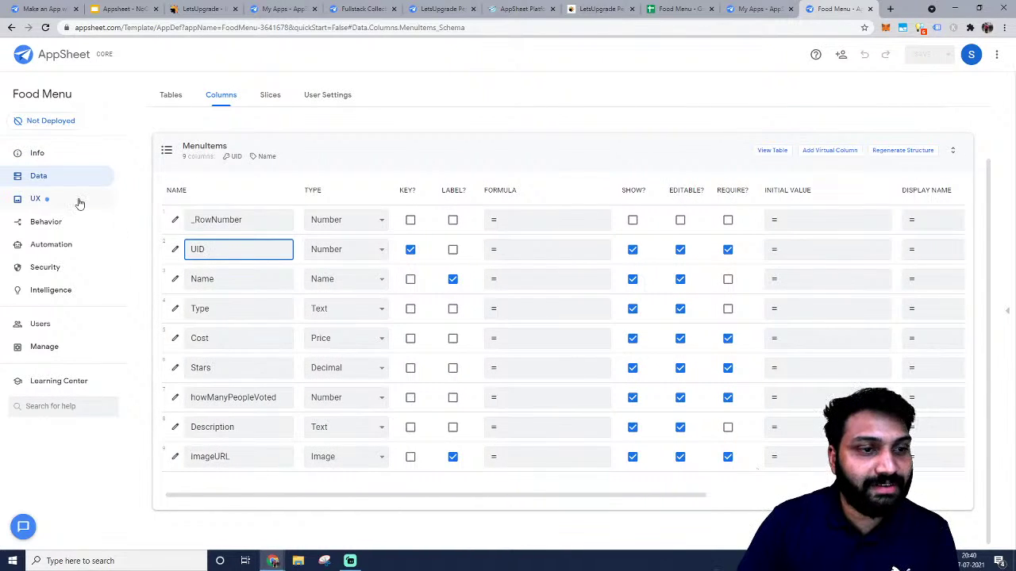
# Delete the MenuItems deck view under UX > Views, leaving only the Assistant and ref views.
pyautogui.click(35, 201)
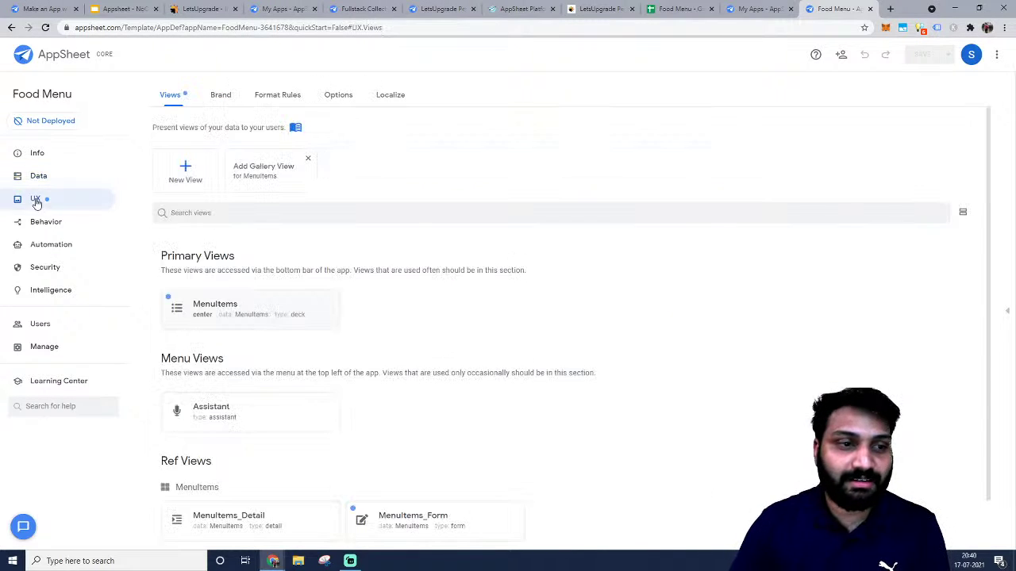
pyautogui.scroll(-1, 280, 242)
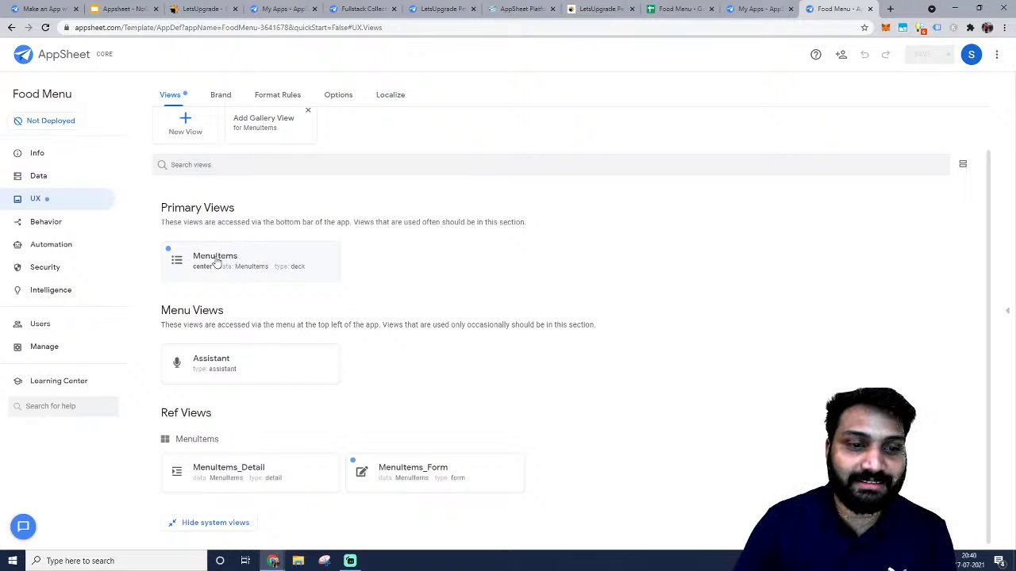
pyautogui.click(216, 264)
pyautogui.scroll(-1, 429, 234)
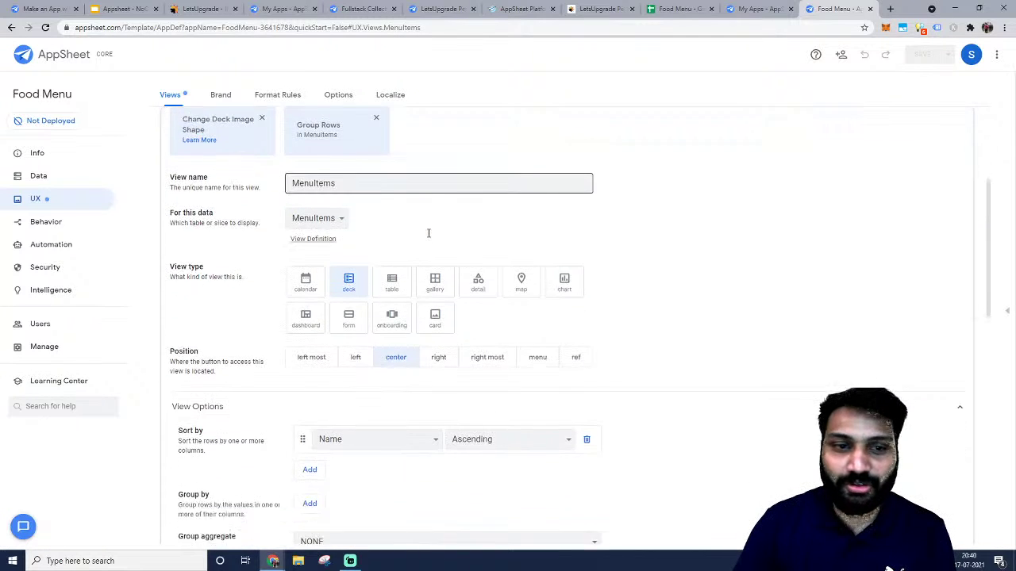
pyautogui.scroll(-1, 352, 236)
pyautogui.scroll(4, 378, 251)
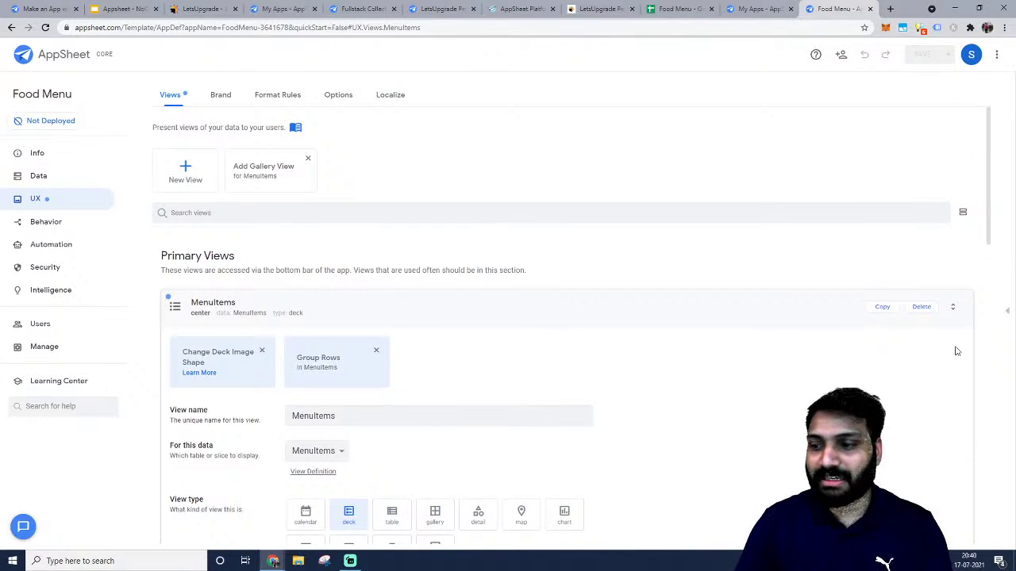
pyautogui.click(921, 307)
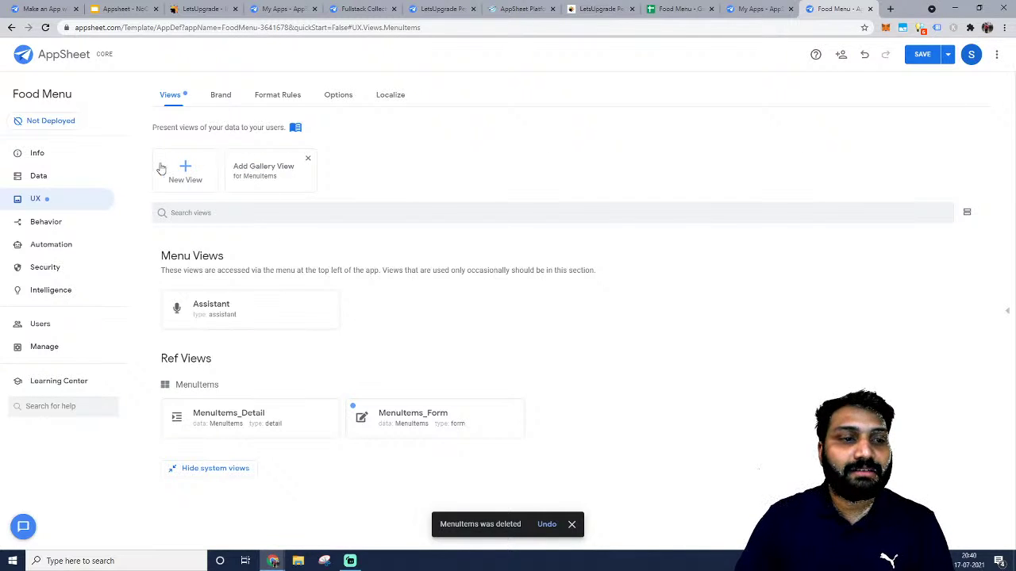
pyautogui.click(36, 175)
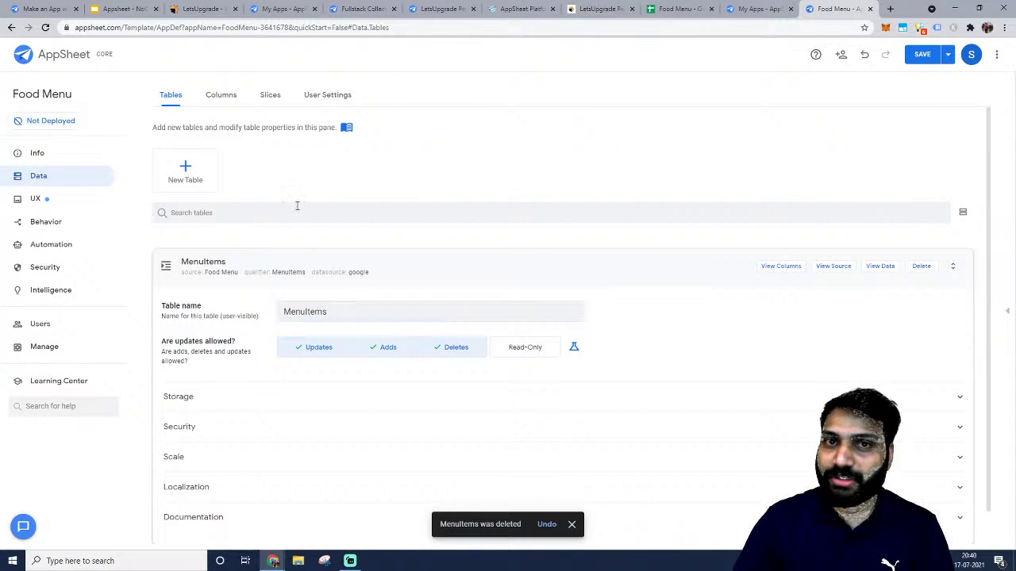
pyautogui.click(36, 205)
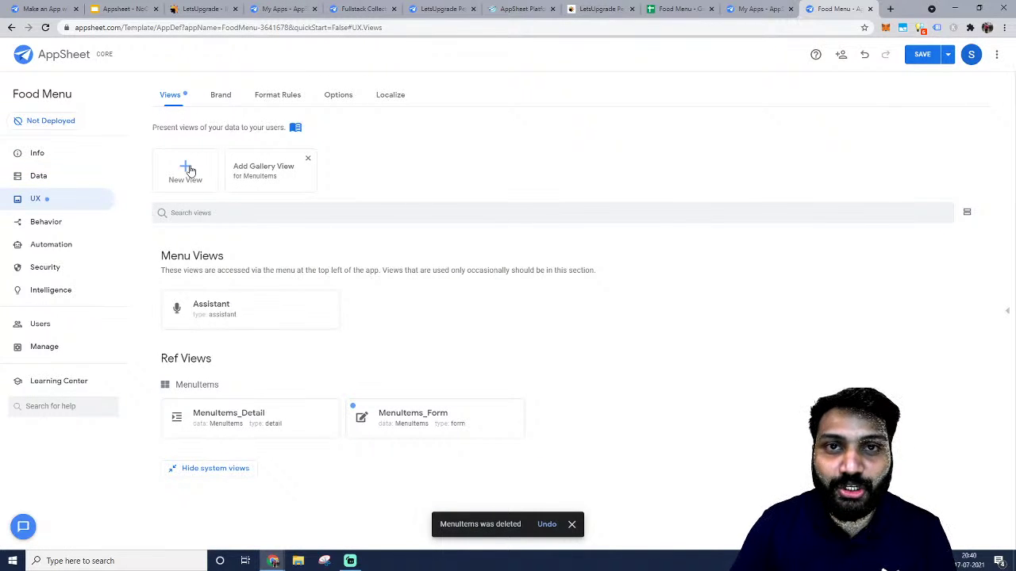
pyautogui.click(185, 170)
pyautogui.click(346, 173)
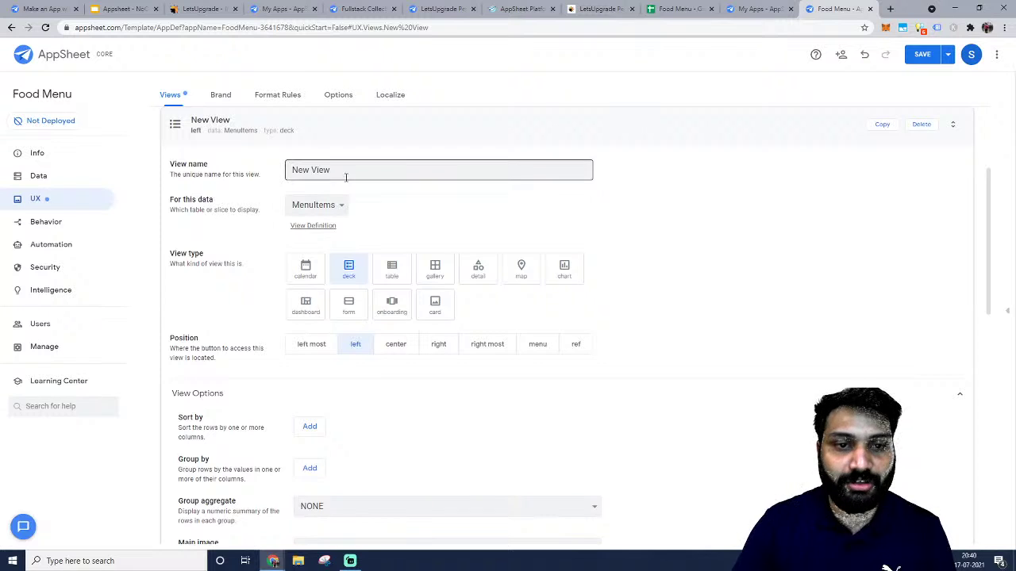
pyautogui.hotkey('ctrl', 'a')
pyautogui.write('F')
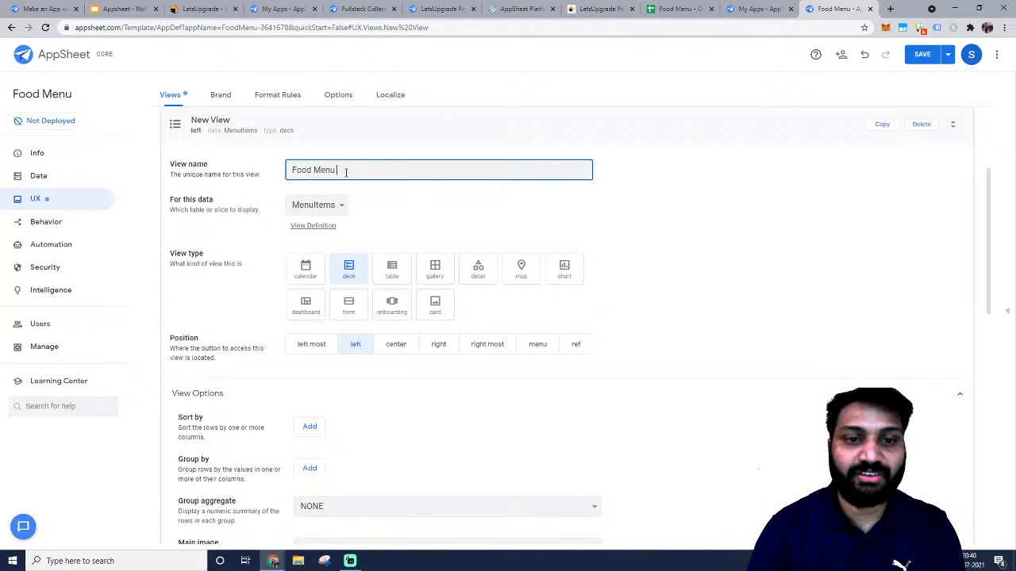
pyautogui.click(315, 205)
pyautogui.click(330, 221)
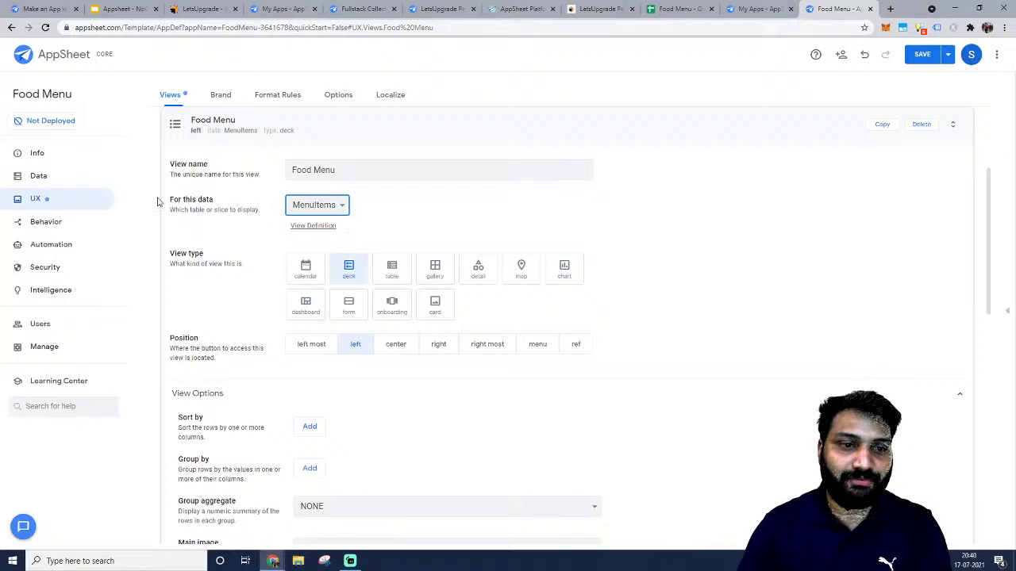
pyautogui.doubleClick(190, 201)
pyautogui.tripleClick(197, 212)
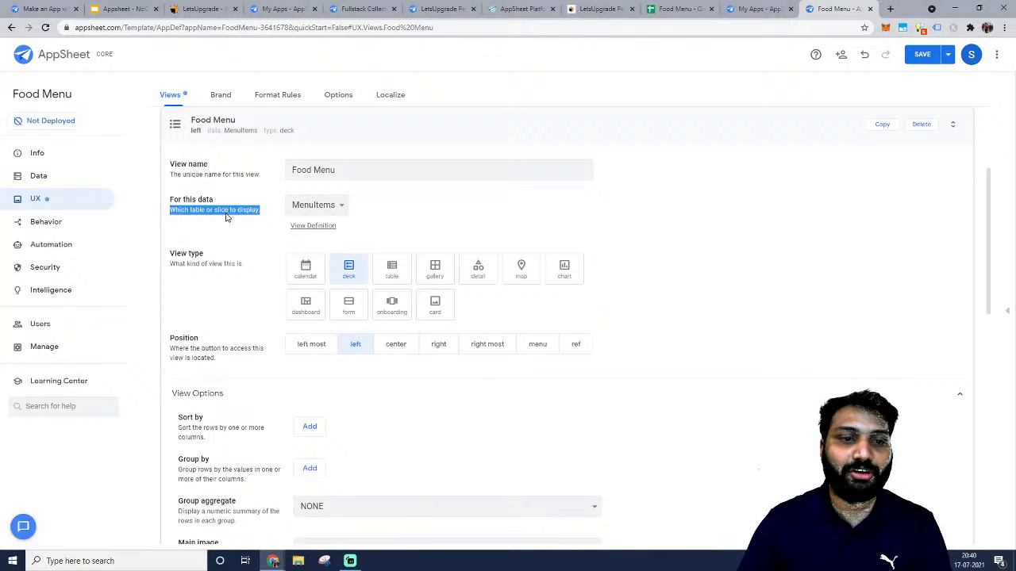
pyautogui.scroll(2, 204, 211)
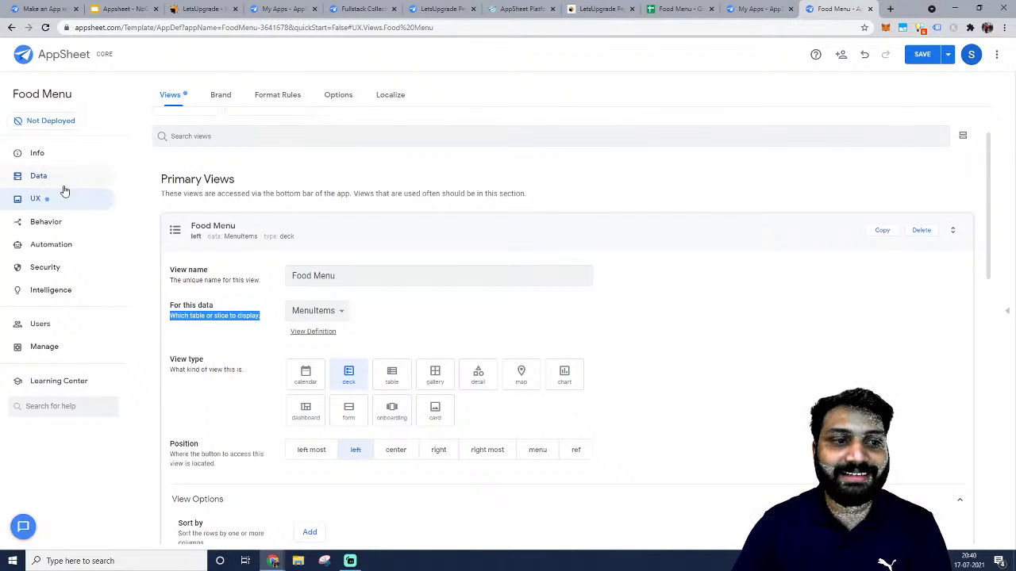
pyautogui.click(326, 311)
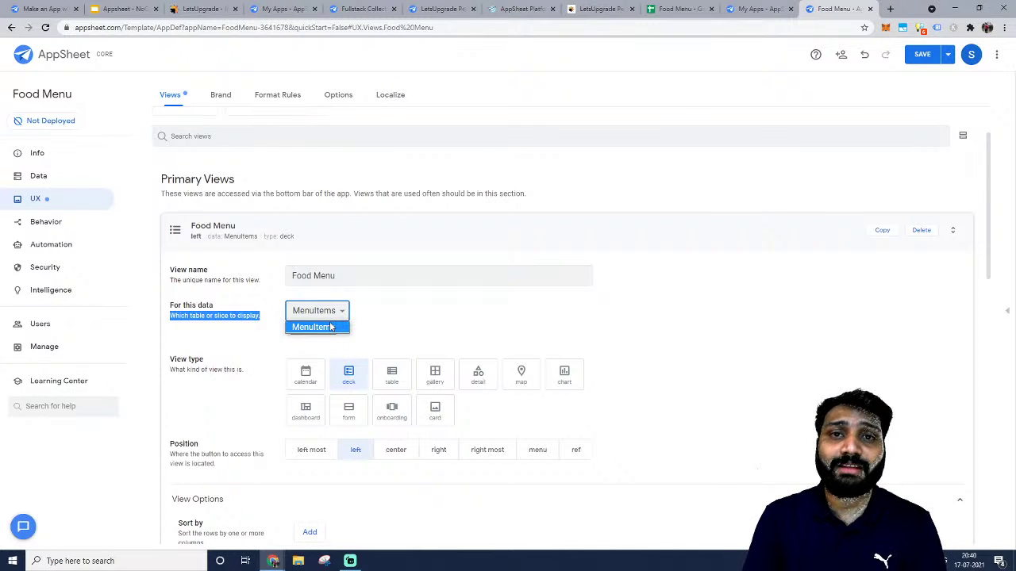
pyautogui.click(330, 327)
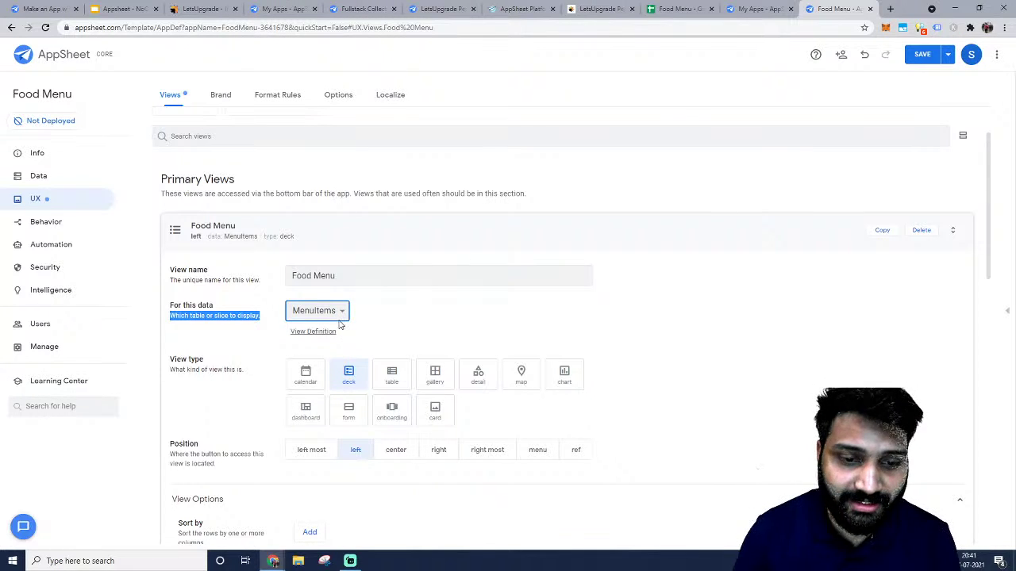
pyautogui.click(340, 316)
pyautogui.scroll(-1, 443, 318)
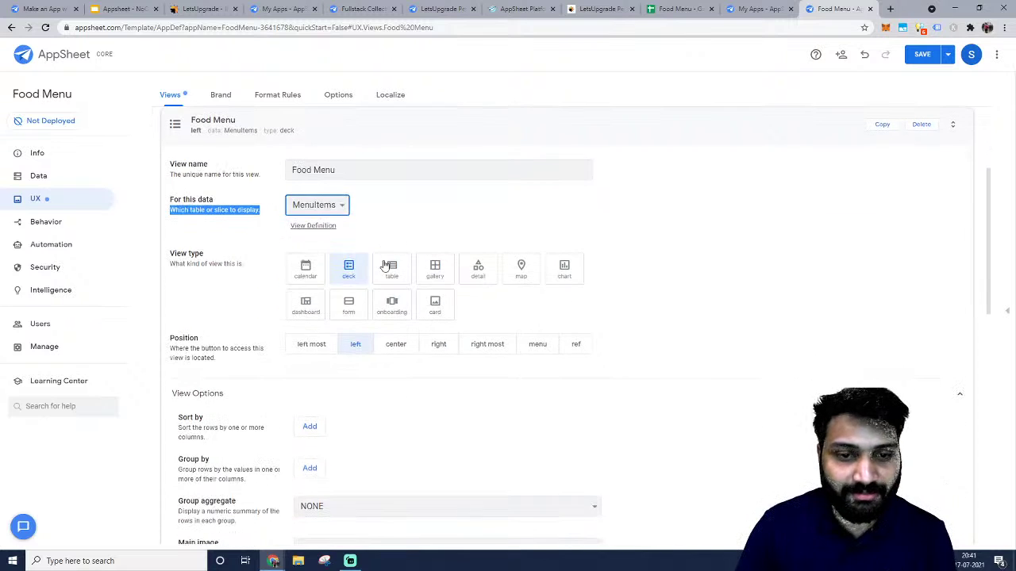
pyautogui.click(402, 236)
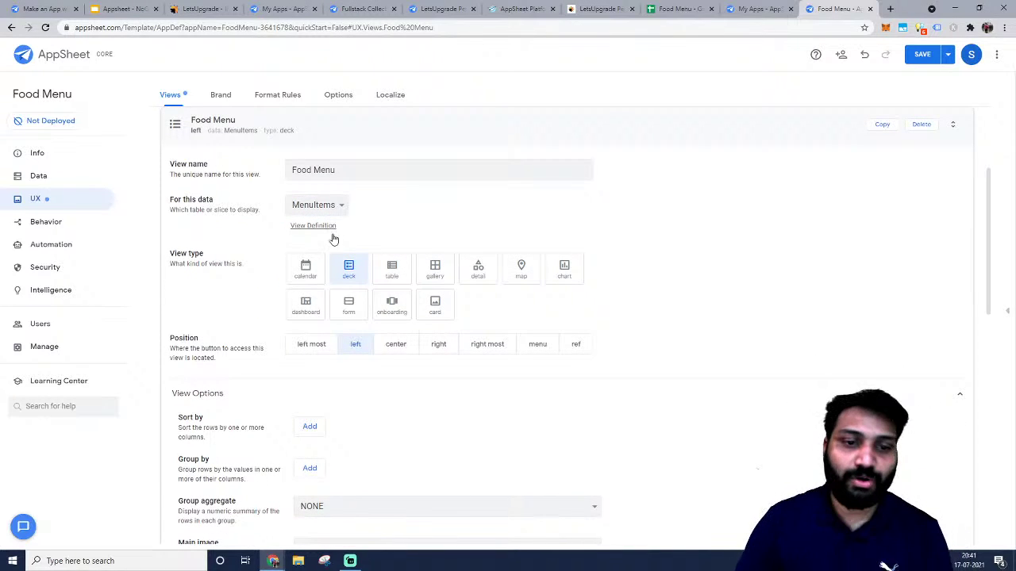
pyautogui.scroll(-3, 392, 243)
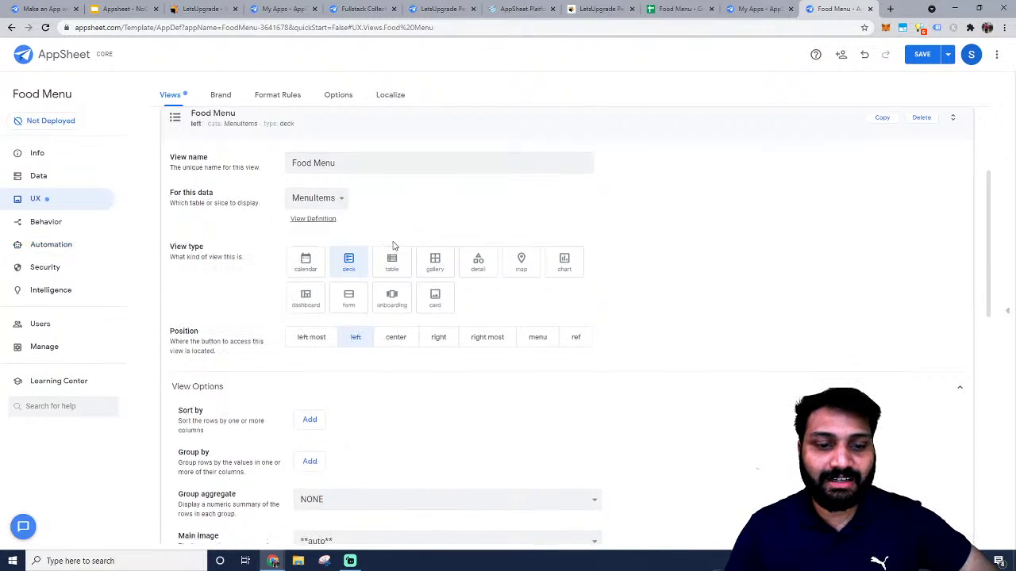
pyautogui.scroll(5, 391, 246)
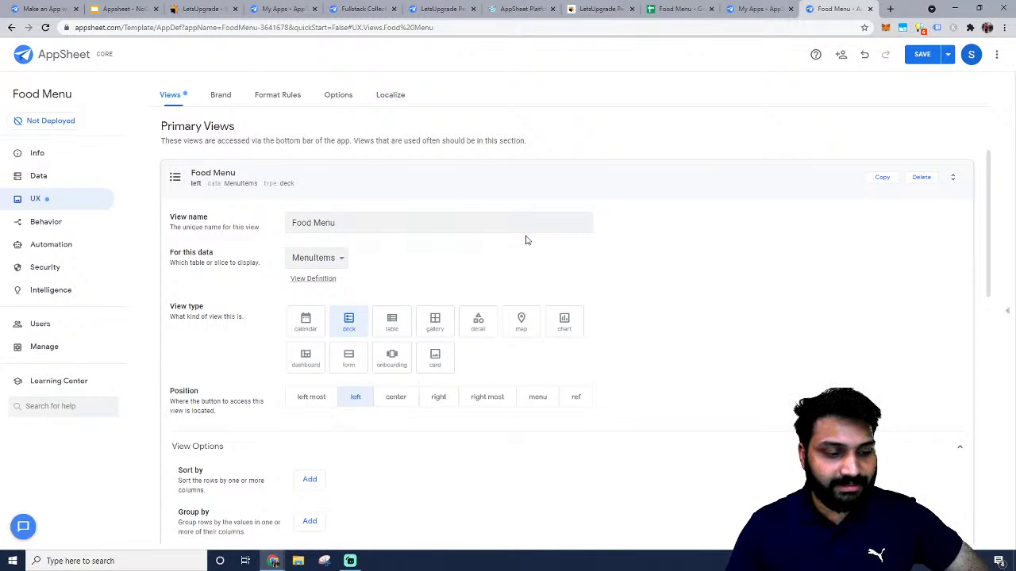
# Open the preview panel, dismiss its error, save from the Info page, and return to Views.
pyautogui.click(1010, 313)
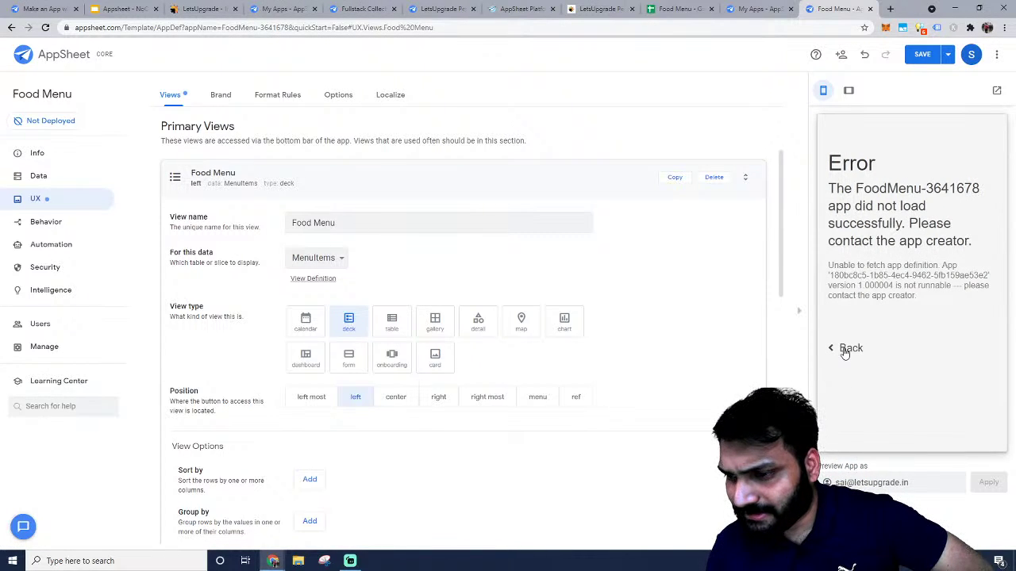
pyautogui.click(846, 349)
pyautogui.click(54, 157)
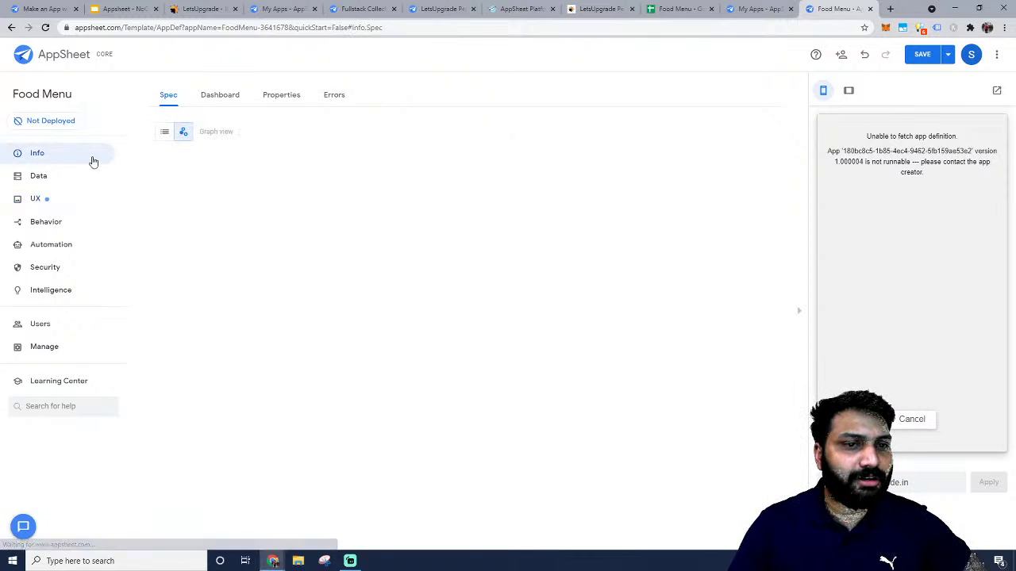
pyautogui.click(919, 56)
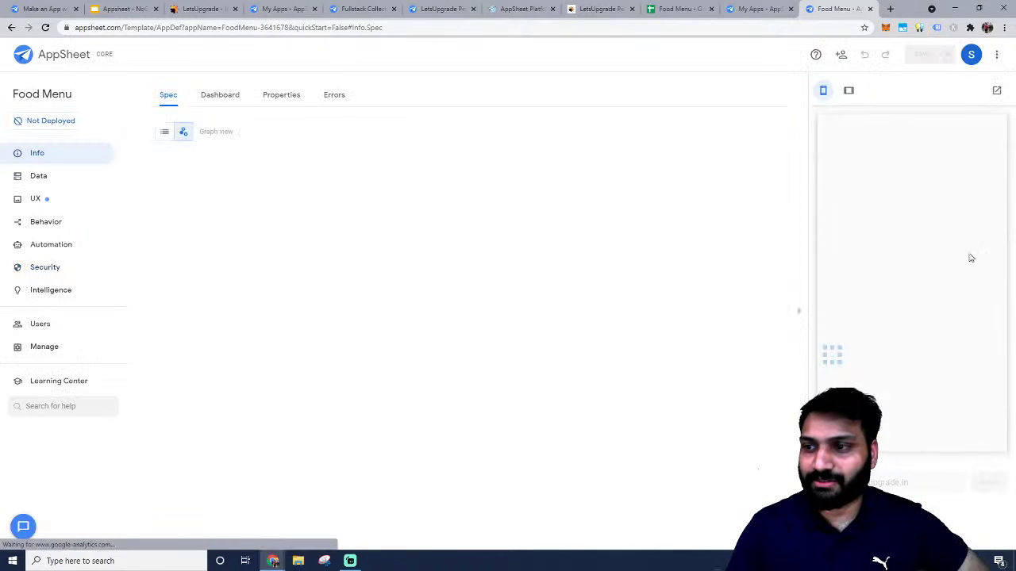
pyautogui.click(35, 199)
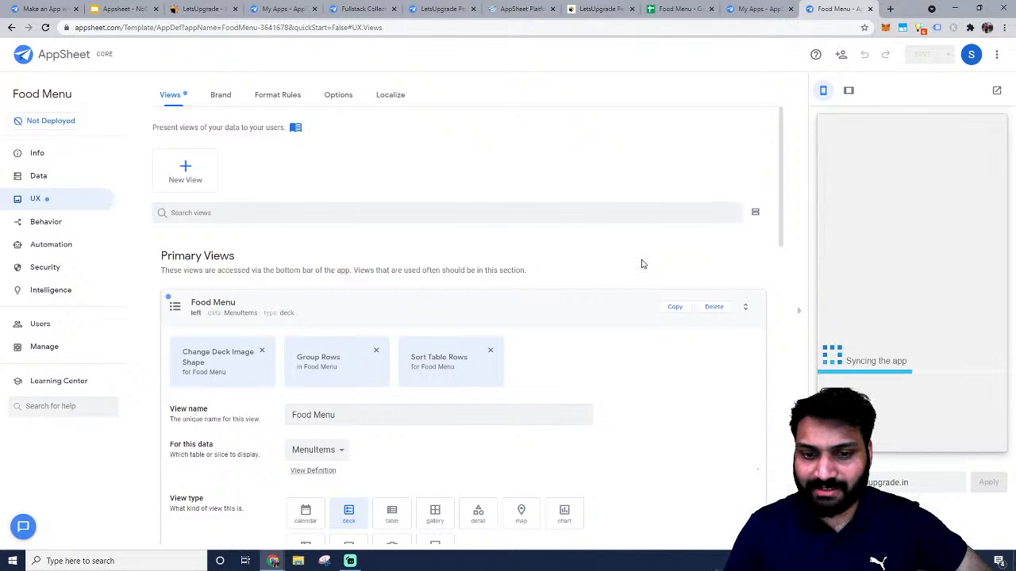
pyautogui.scroll(-1, 719, 230)
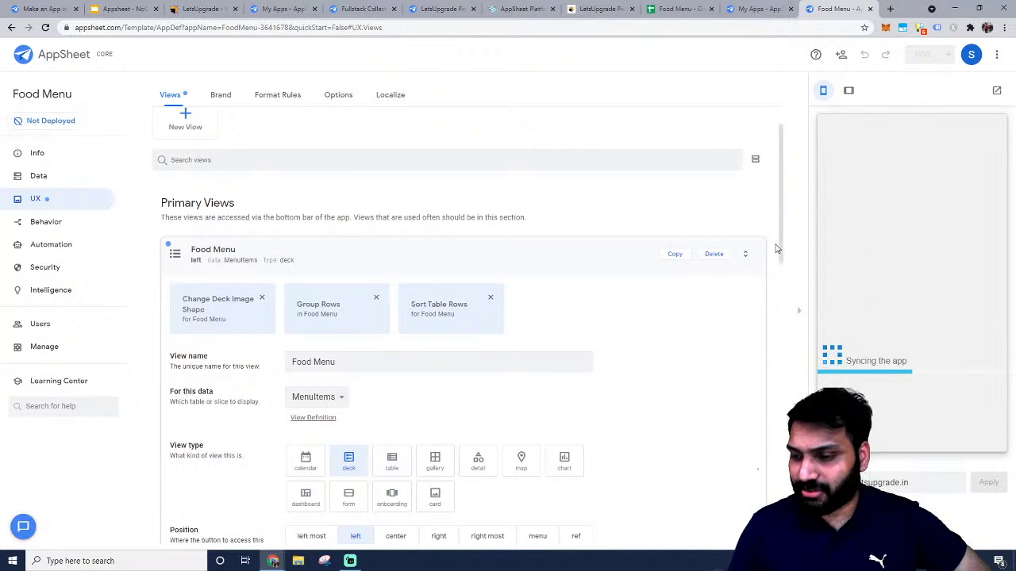
pyautogui.scroll(-1, 755, 234)
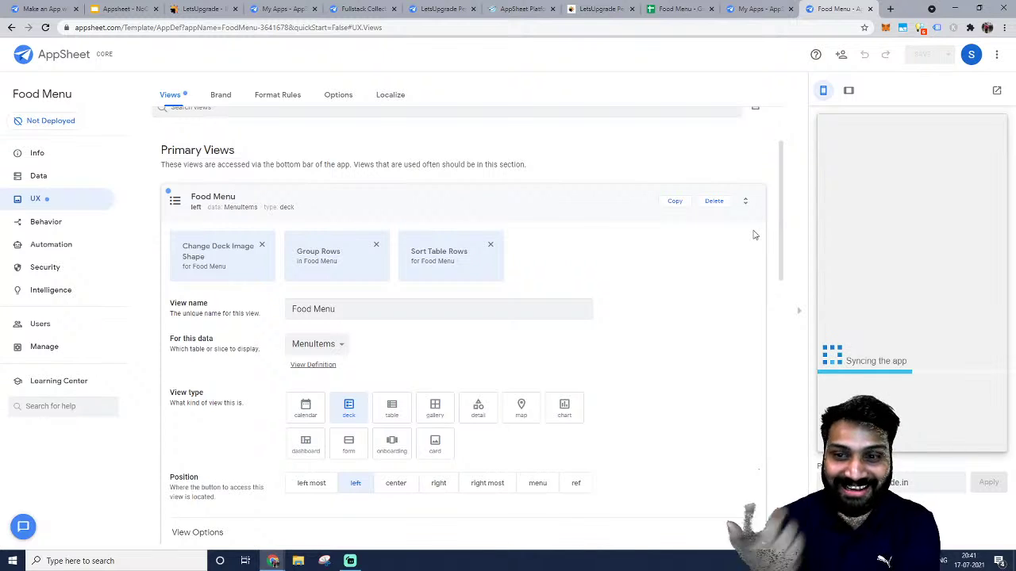
# Reopen the Food Menu view settings, adding then removing a sort rule so the view stays unsorted.
pyautogui.click(361, 207)
pyautogui.click(276, 258)
pyautogui.scroll(-3, 333, 294)
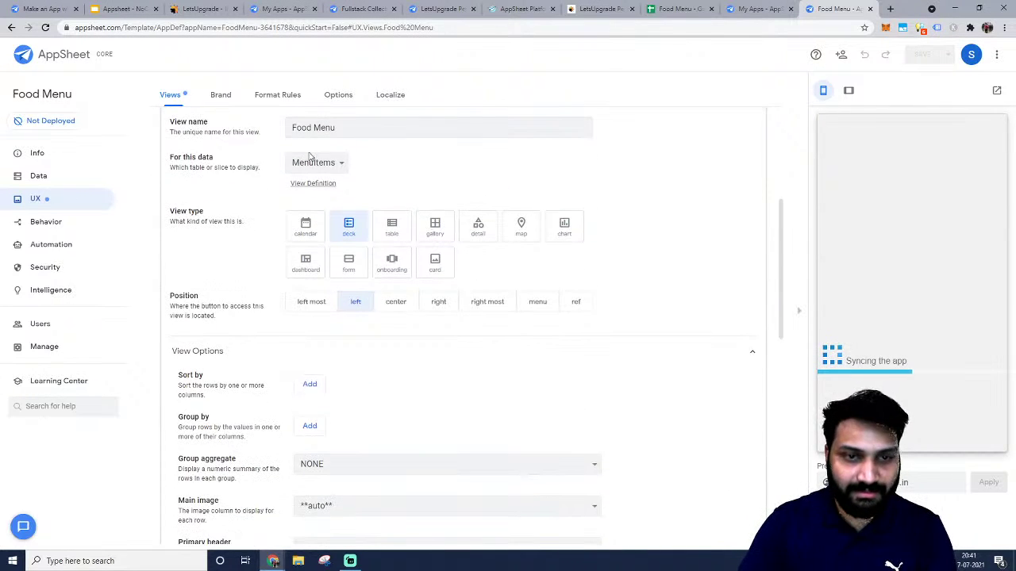
pyautogui.click(310, 278)
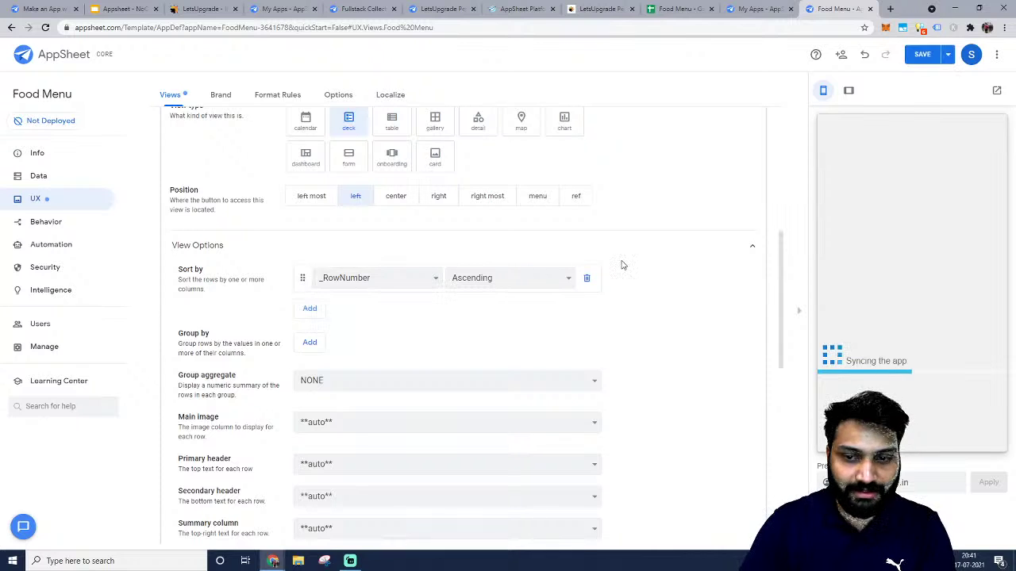
pyautogui.click(584, 282)
pyautogui.scroll(-1, 329, 358)
# Set the deck's main image to imageURL, primary header to Name and secondary header to Type.
pyautogui.click(328, 294)
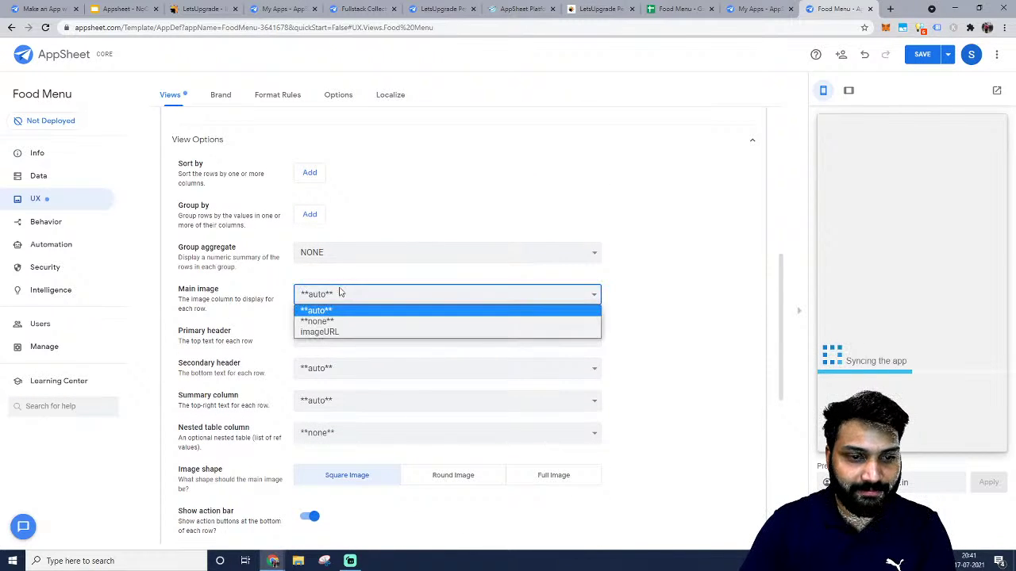
pyautogui.click(340, 331)
pyautogui.scroll(-1, 342, 316)
pyautogui.click(331, 284)
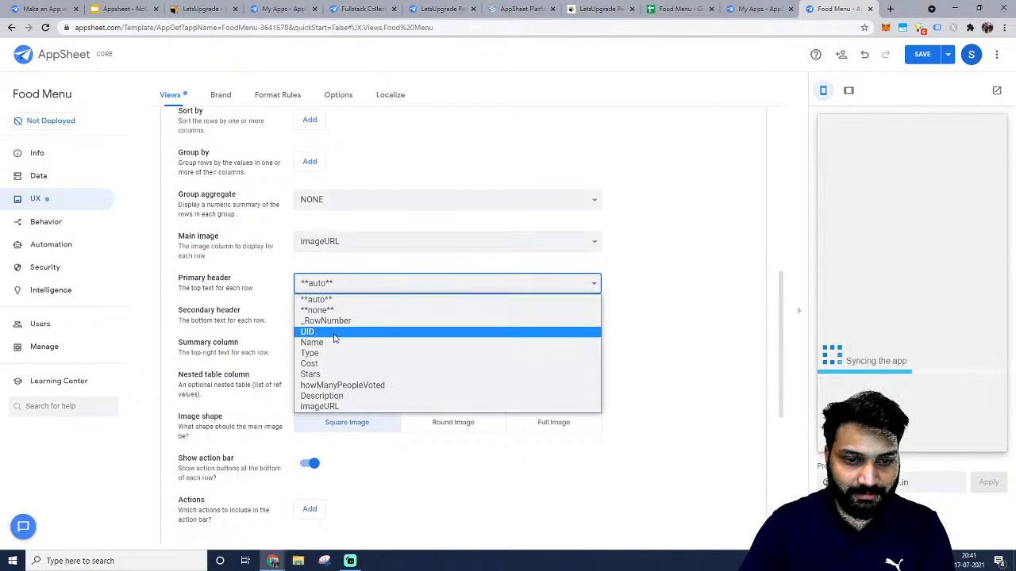
pyautogui.click(329, 342)
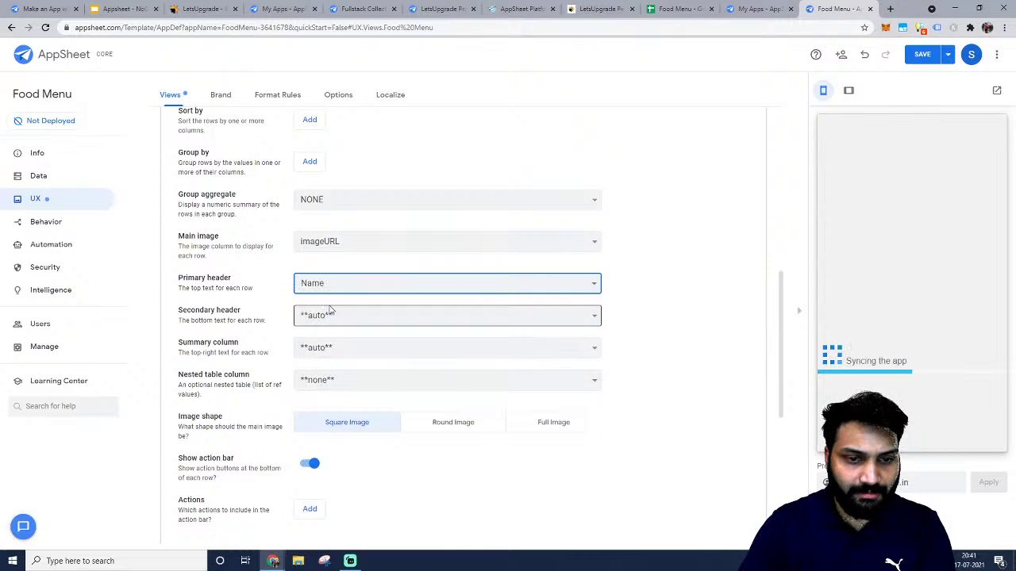
pyautogui.click(328, 314)
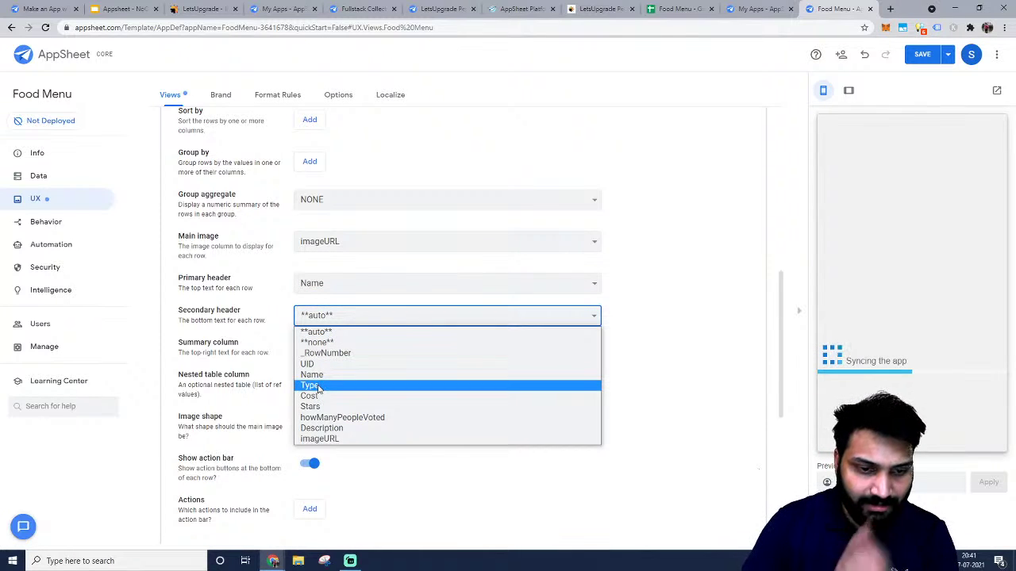
pyautogui.click(317, 385)
# Use Stars as the summary column with no nested table, make images round, and save.
pyautogui.click(325, 349)
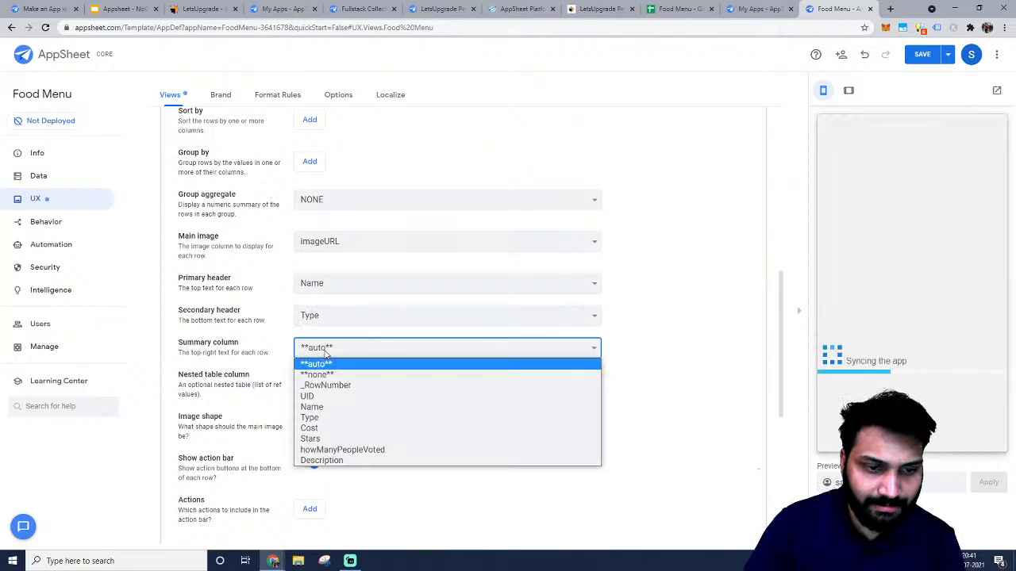
pyautogui.click(321, 439)
pyautogui.click(354, 380)
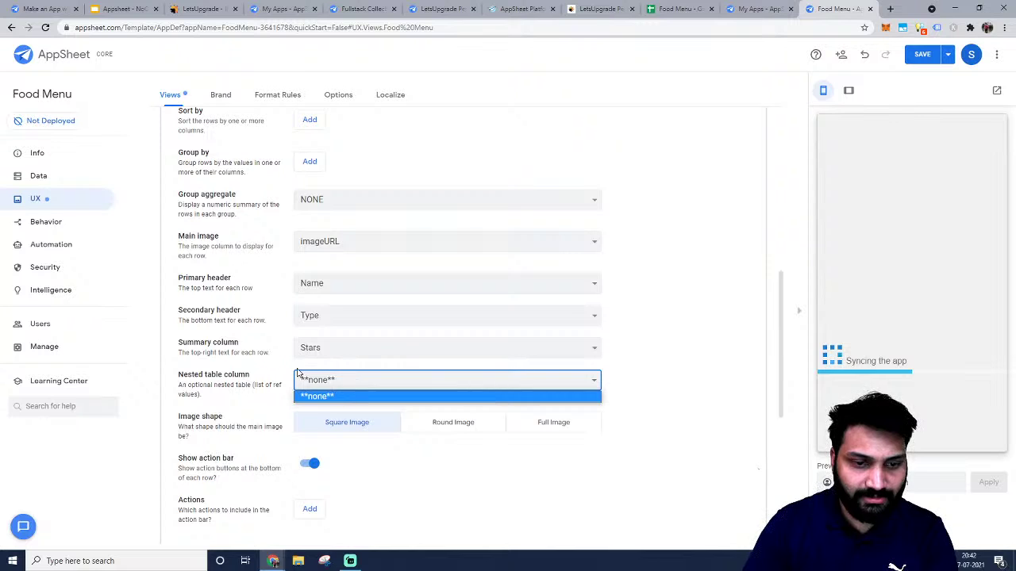
pyautogui.click(357, 396)
pyautogui.scroll(-1, 476, 336)
pyautogui.click(477, 319)
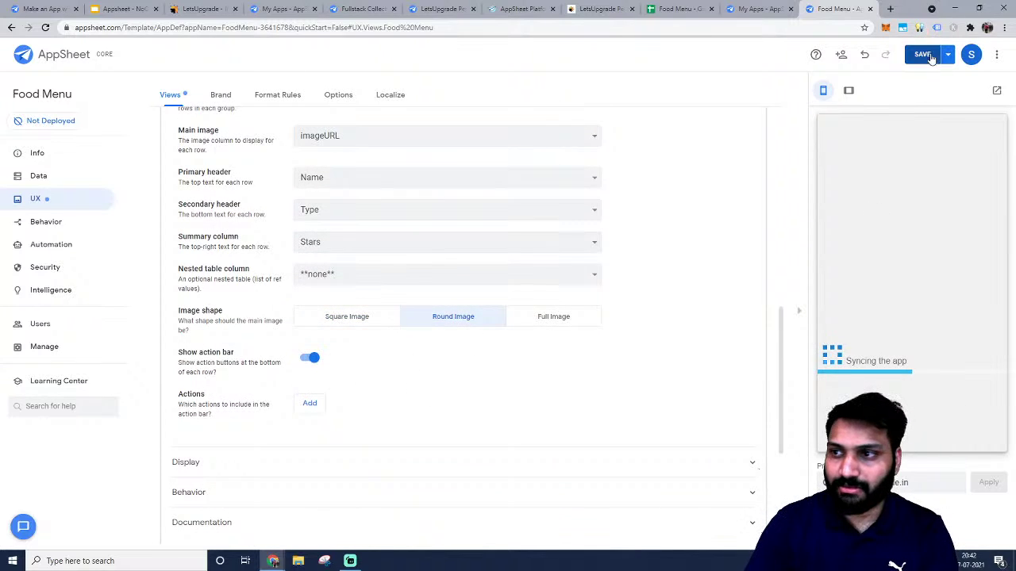
pyautogui.click(925, 55)
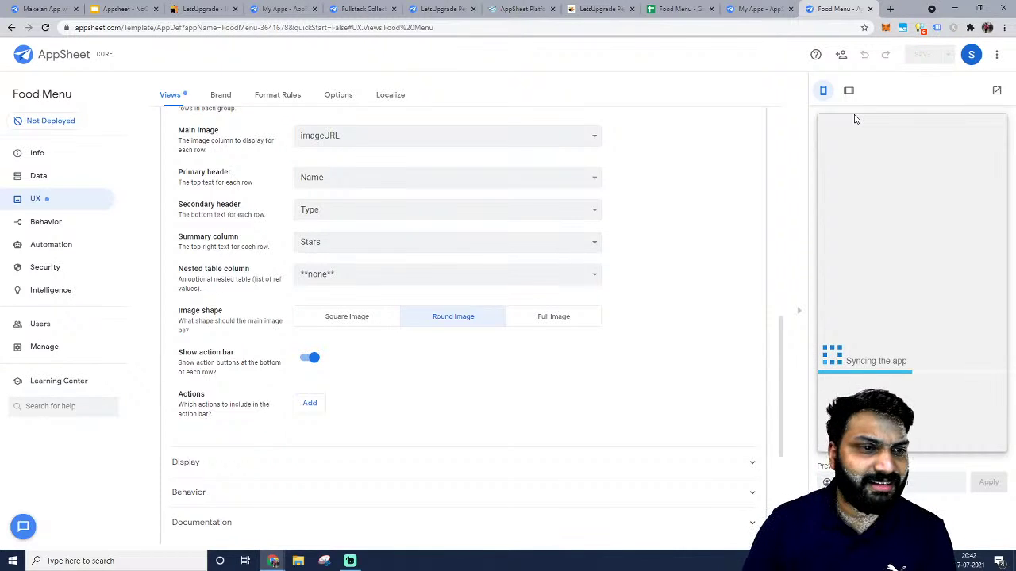
# Show the app's Info Spec page as a list and reload the editor page.
pyautogui.click(71, 175)
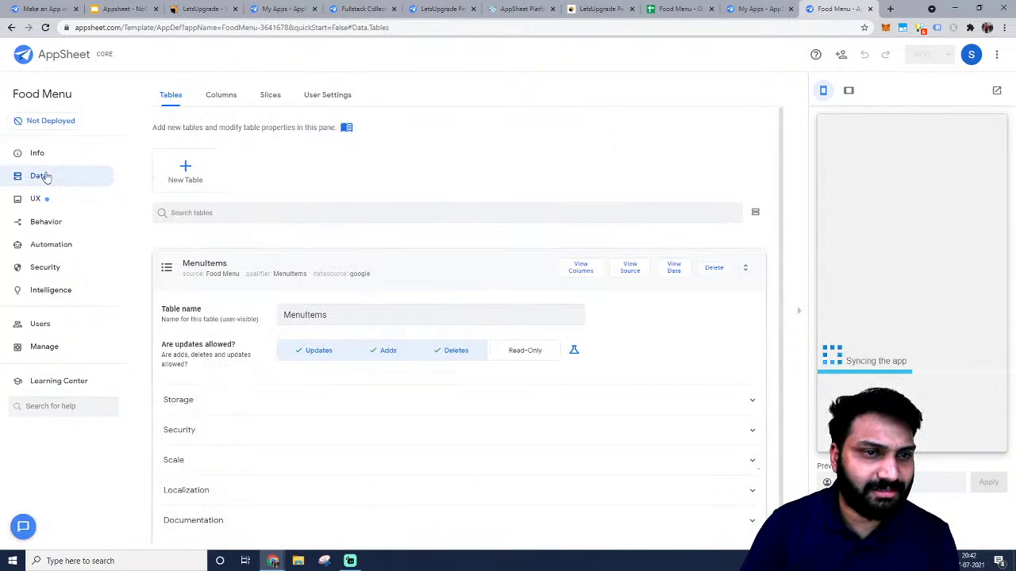
pyautogui.click(30, 154)
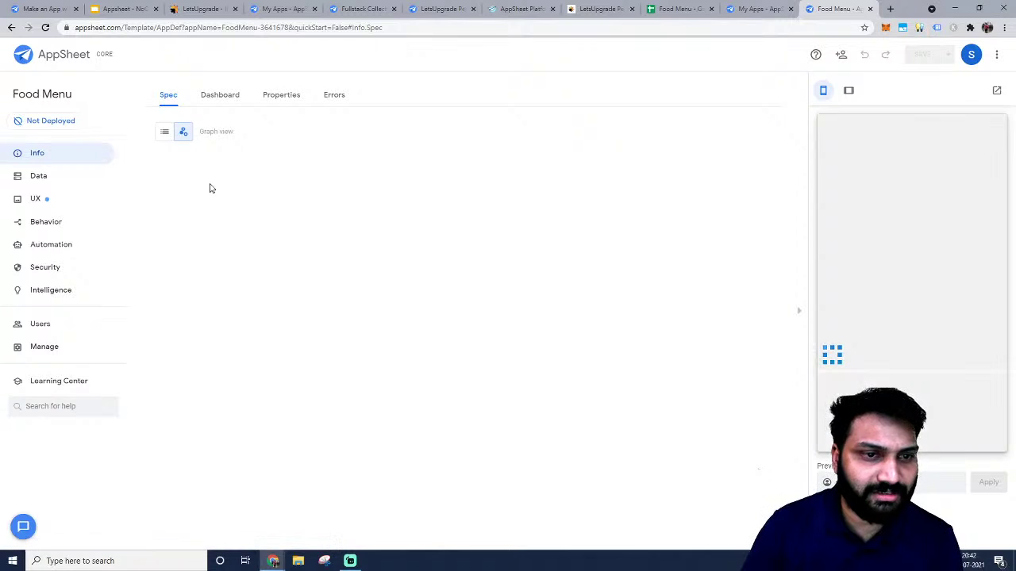
pyautogui.click(165, 131)
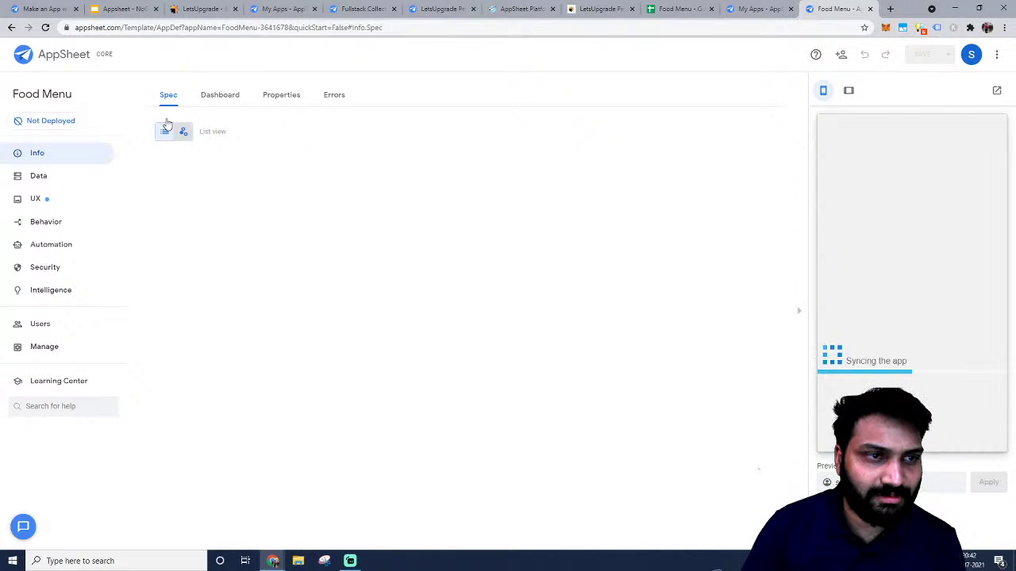
pyautogui.click(47, 30)
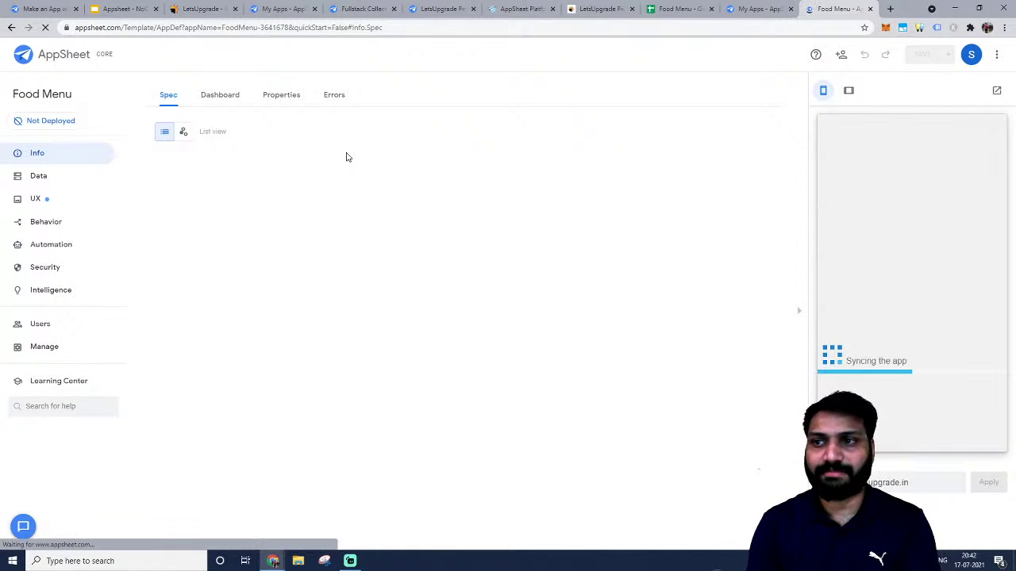
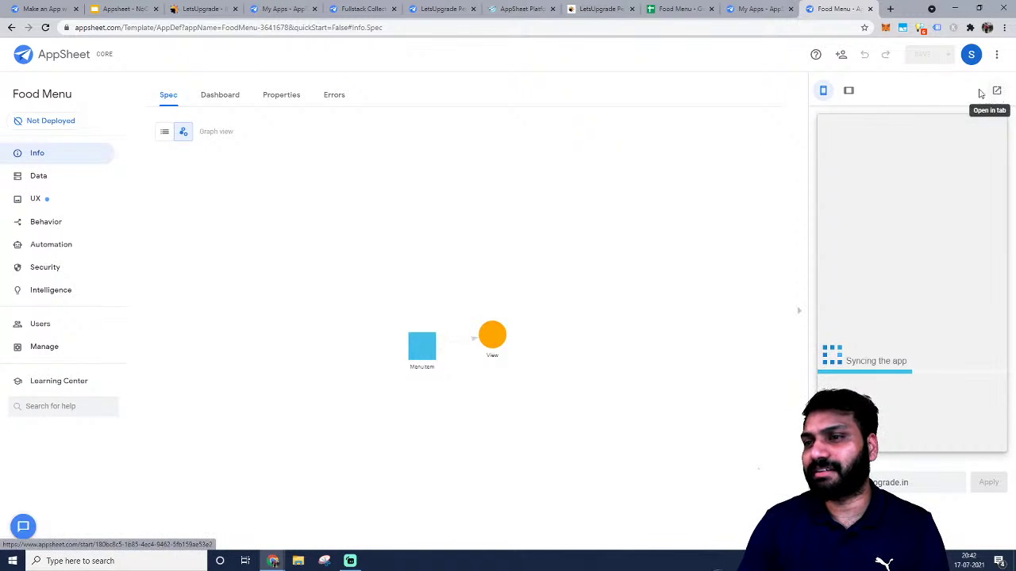
# Open the Food Menu view under UX and scroll through its deck settings.
pyautogui.click(56, 181)
pyautogui.click(50, 196)
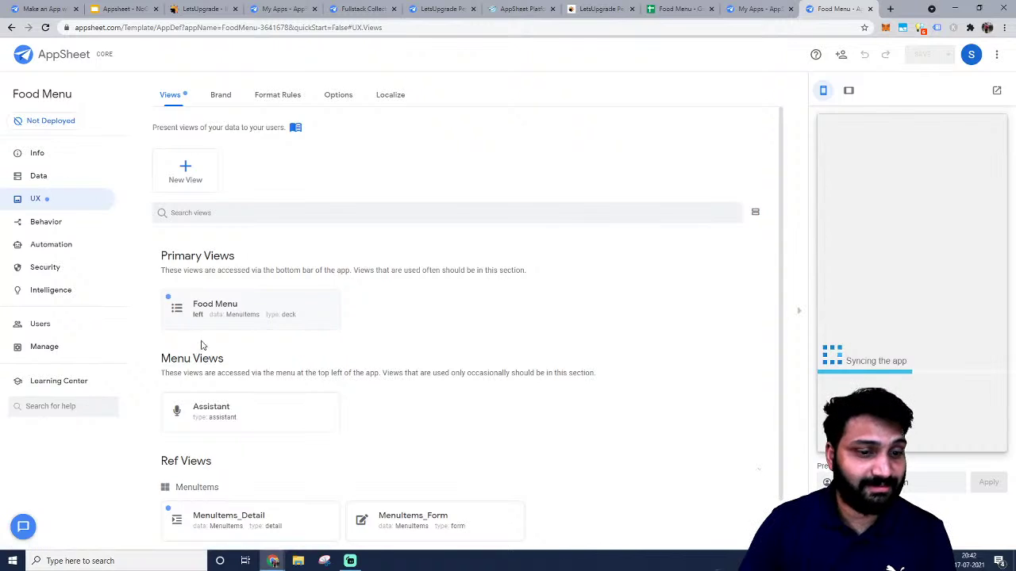
pyautogui.scroll(-1, 201, 342)
pyautogui.click(248, 278)
pyautogui.scroll(-10, 500, 278)
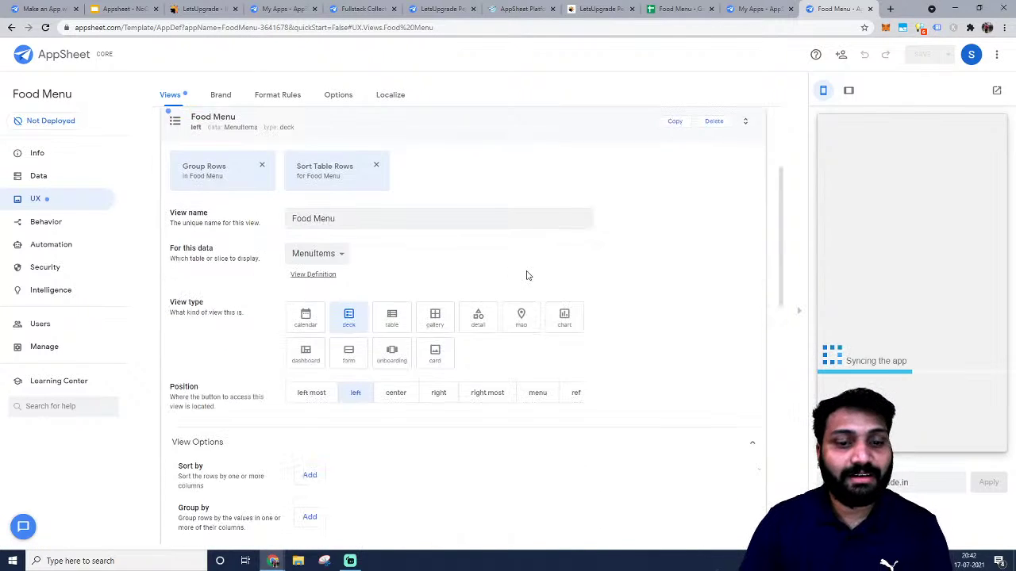
pyautogui.scroll(4, 370, 304)
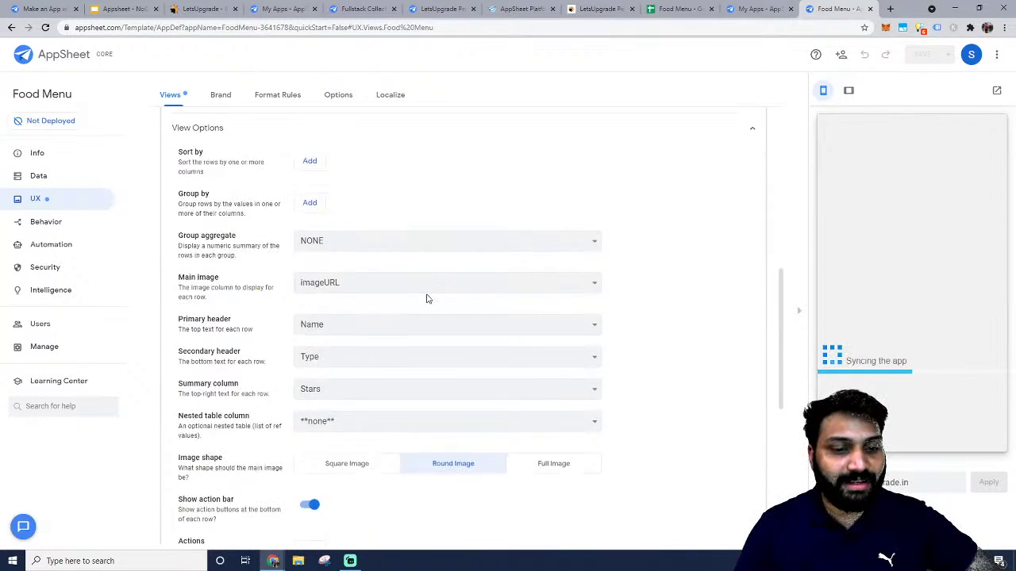
pyautogui.scroll(-5, 428, 295)
pyautogui.scroll(1, 285, 311)
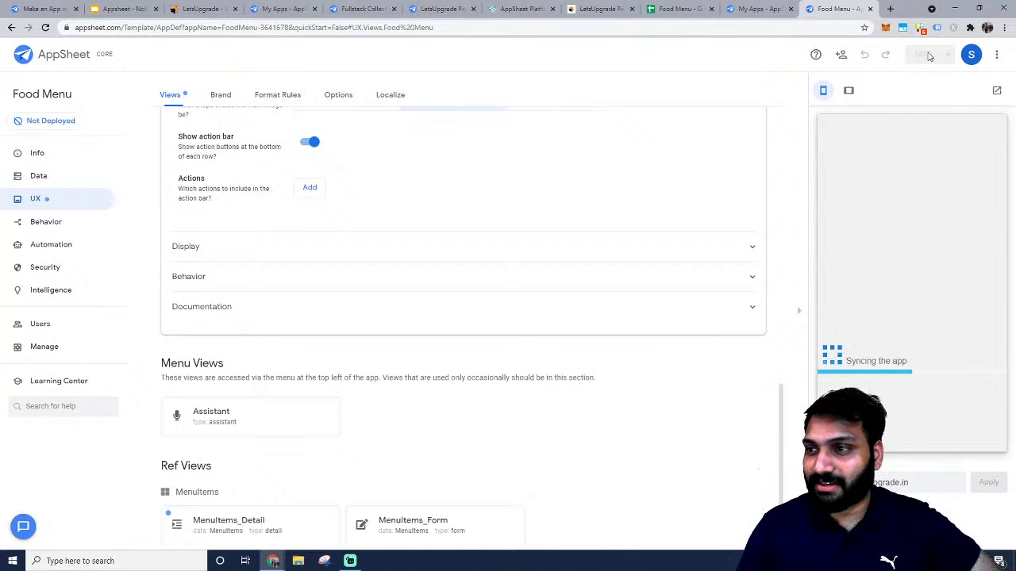
# Delete the Food Menu prototype from My Apps and return to the Food Menu spreadsheet.
pyautogui.click(774, 8)
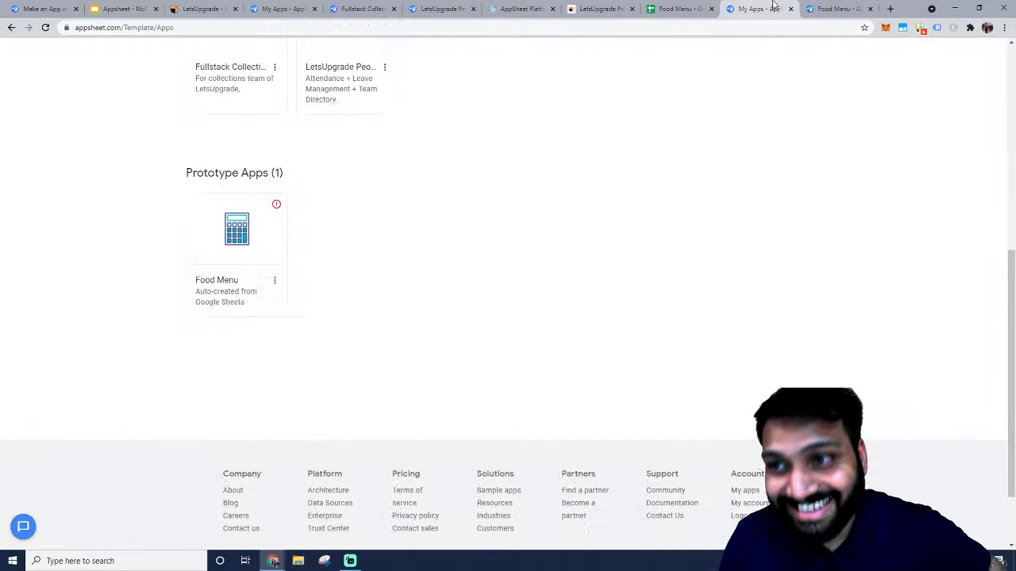
pyautogui.scroll(2, 357, 222)
pyautogui.click(275, 440)
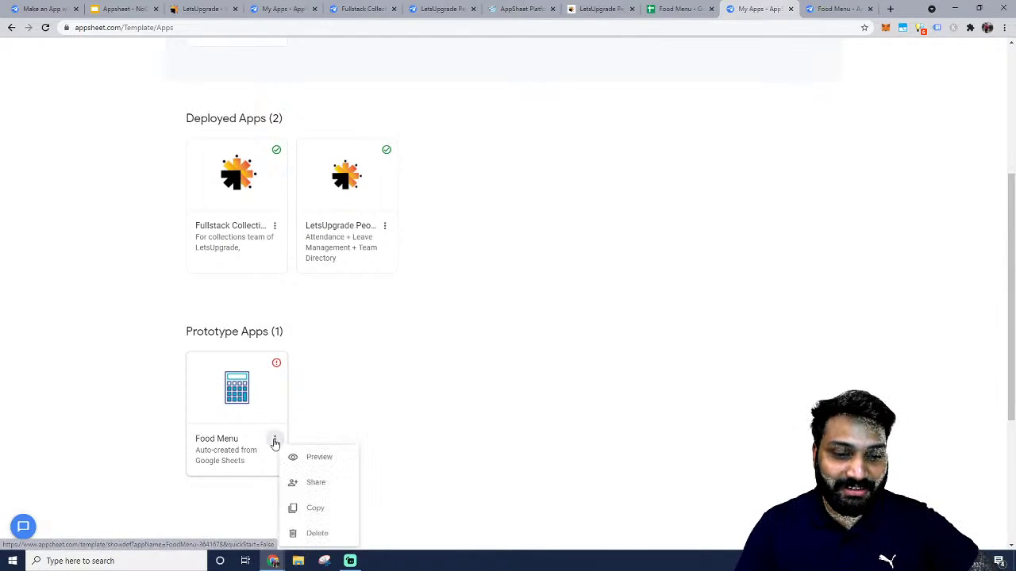
pyautogui.scroll(-1, 585, 185)
pyautogui.click(571, 104)
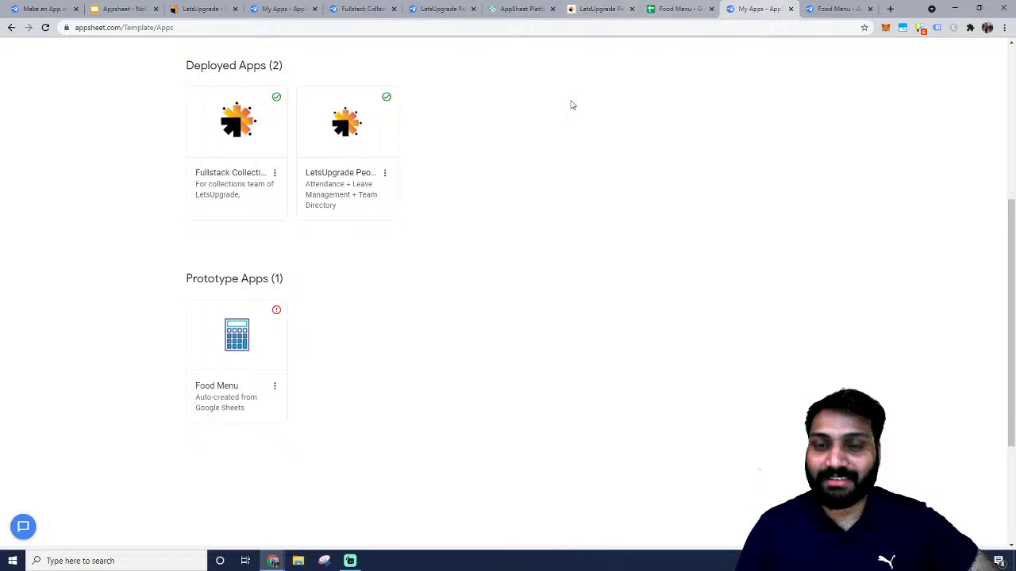
pyautogui.click(275, 386)
pyautogui.click(338, 478)
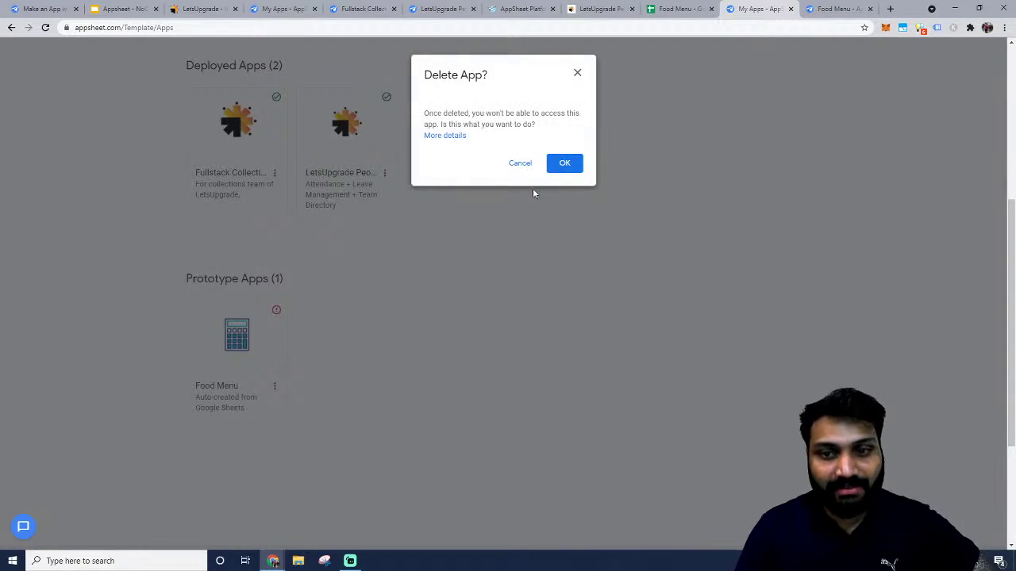
pyautogui.click(564, 164)
pyautogui.click(681, 8)
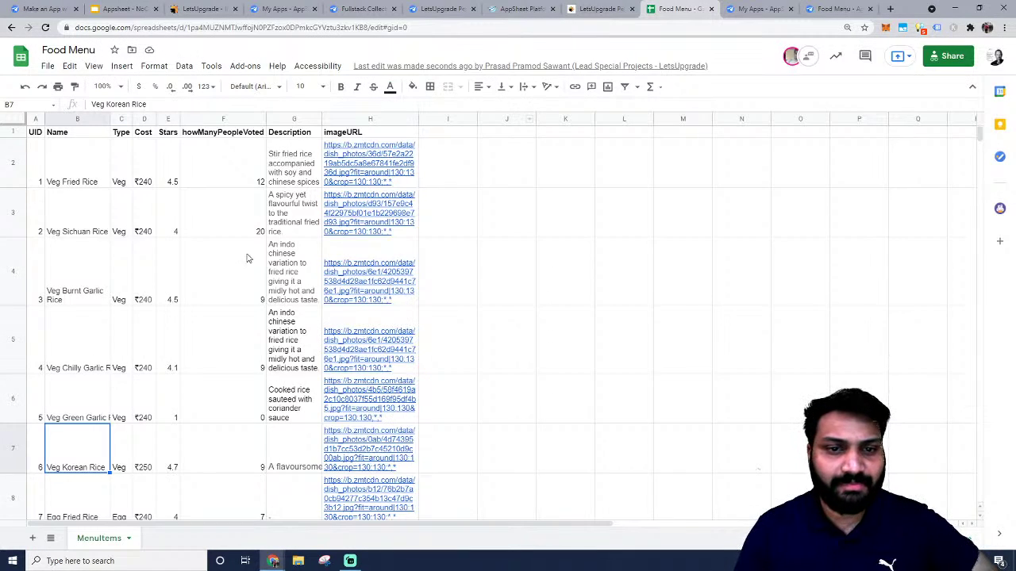
# Create a new app with Tools > AppSheet > Create an app, then return to My Apps.
pyautogui.scroll(-3, 246, 258)
pyautogui.click(211, 66)
pyautogui.moveTo(249, 105)
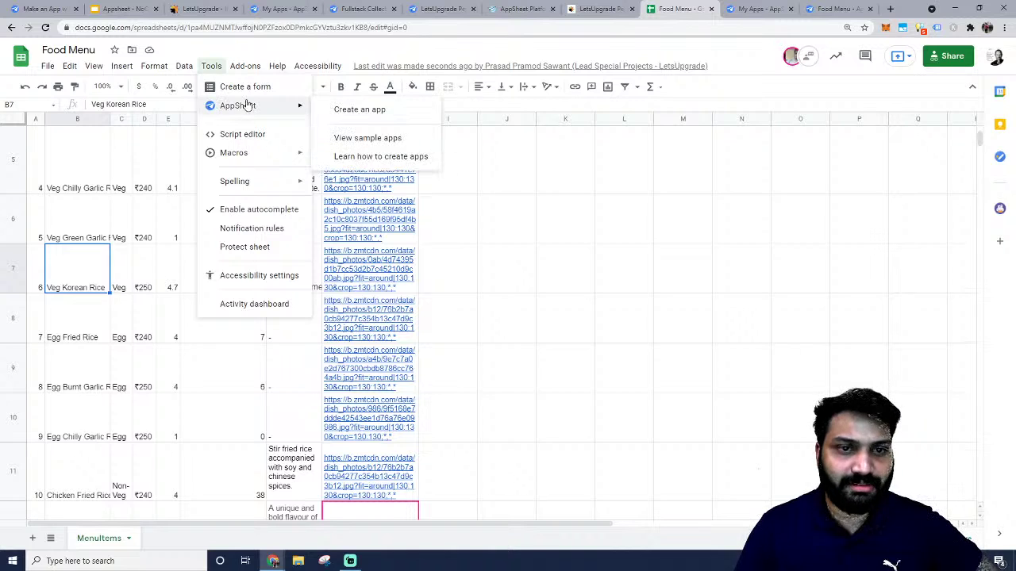
pyautogui.click(360, 109)
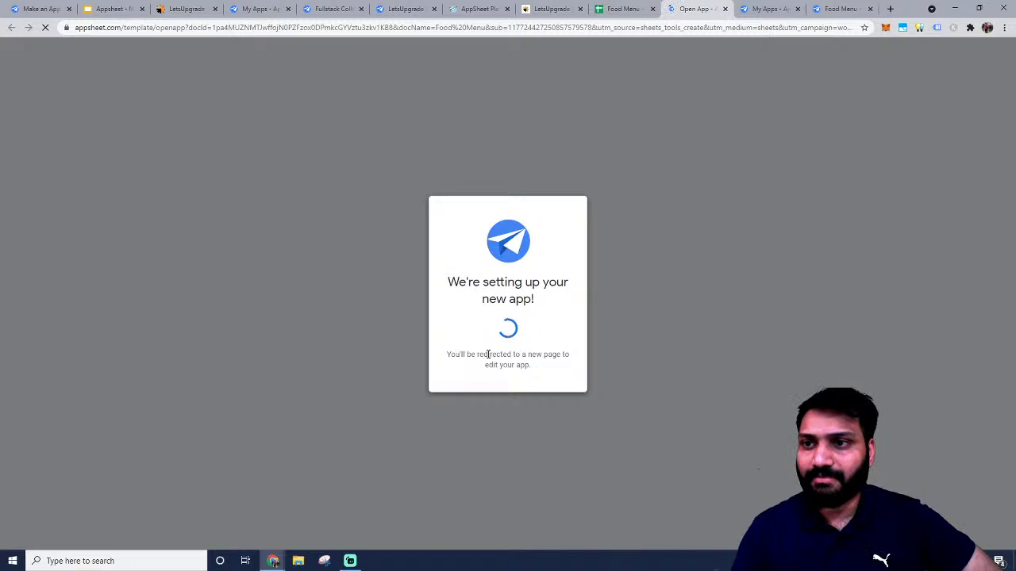
pyautogui.click(768, 9)
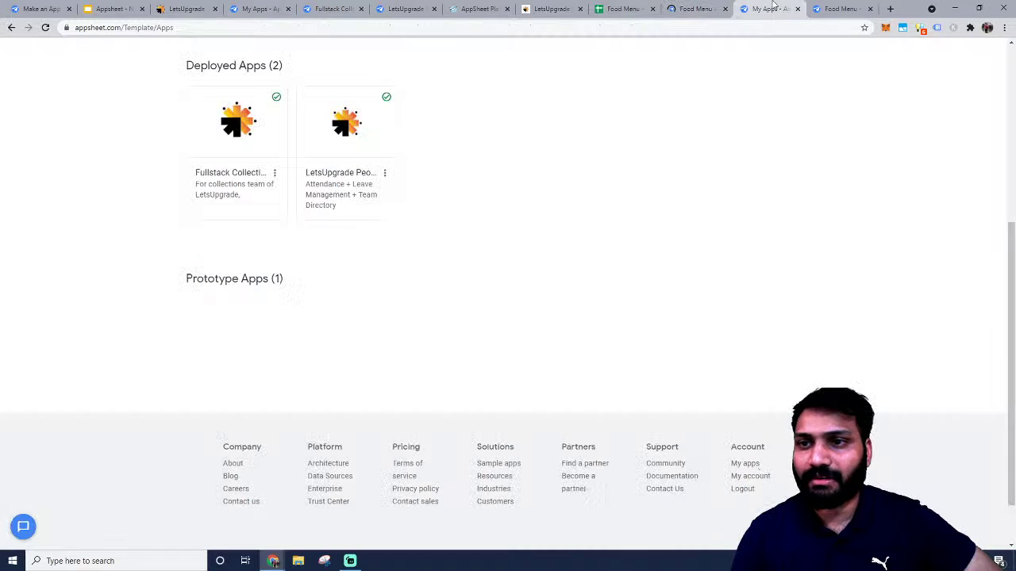
# Open the new Food Menu app editor and look through its Behavior, UX and Data sections.
pyautogui.click(696, 9)
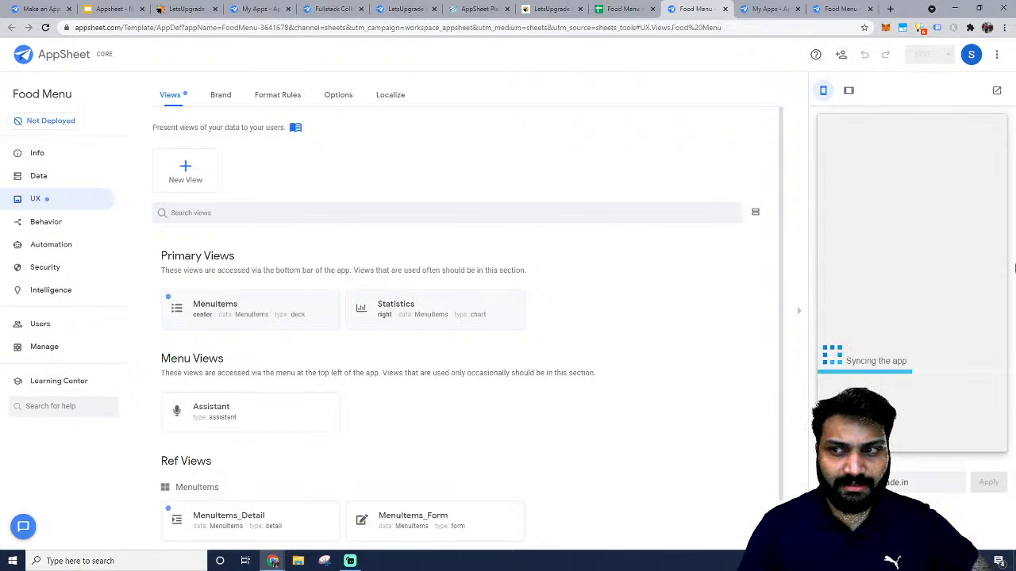
pyautogui.scroll(-1, 613, 435)
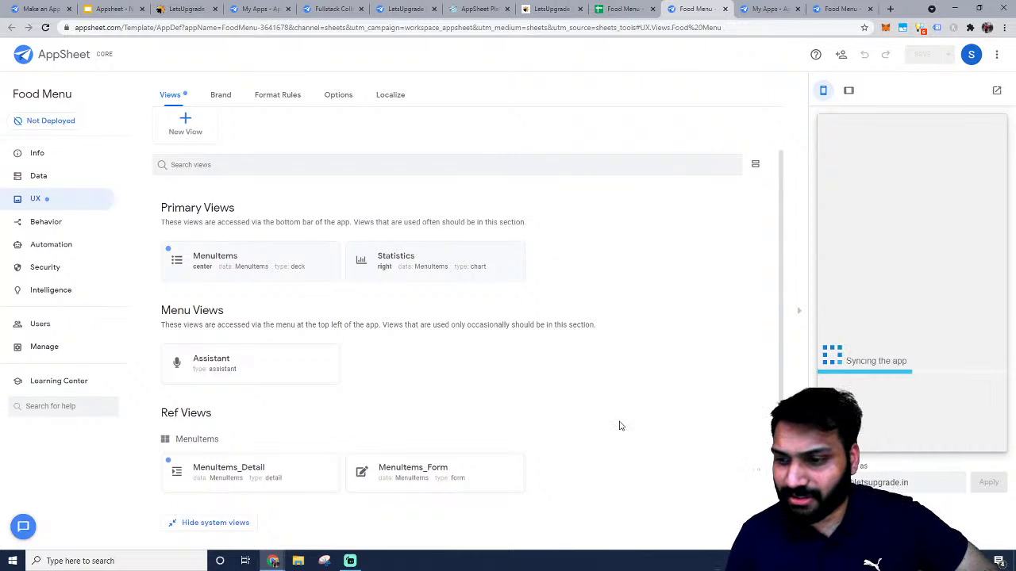
pyautogui.scroll(1, 618, 424)
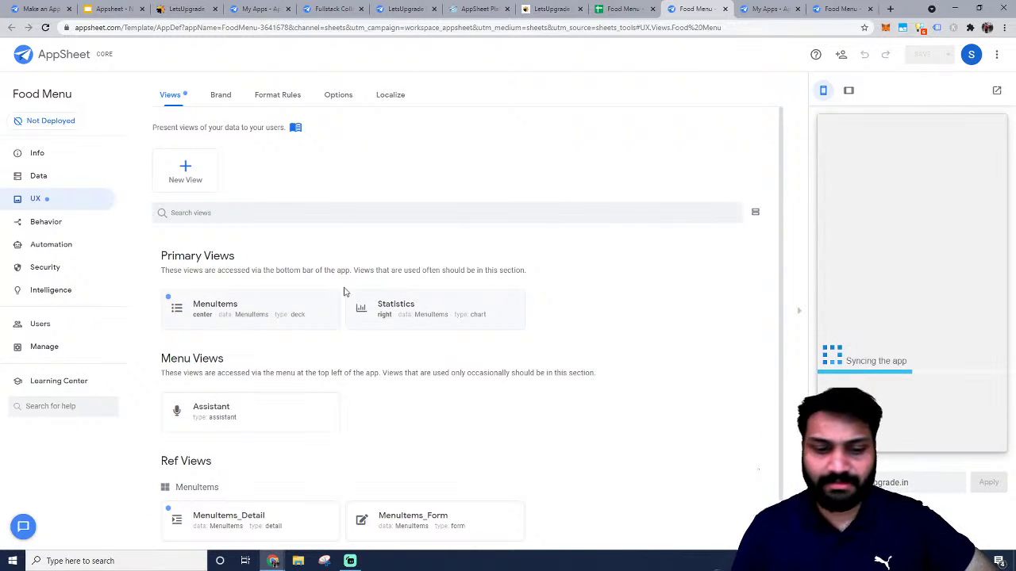
pyautogui.click(37, 221)
pyautogui.click(45, 200)
pyautogui.click(59, 177)
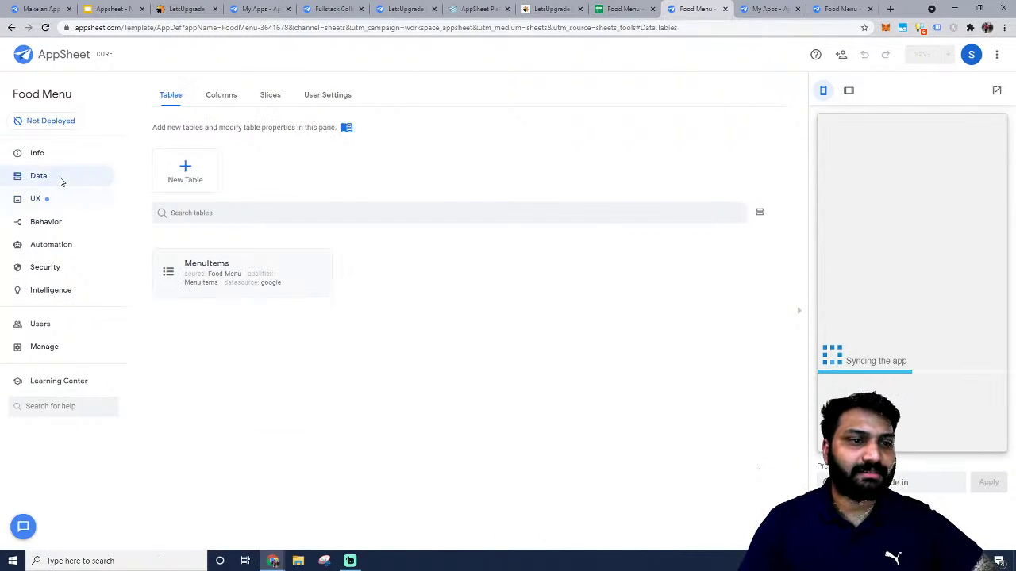
# Inspect the MenuItems table's storage, scale, security, localization and documentation settings, then return to UX with the preview hidden.
pyautogui.click(272, 277)
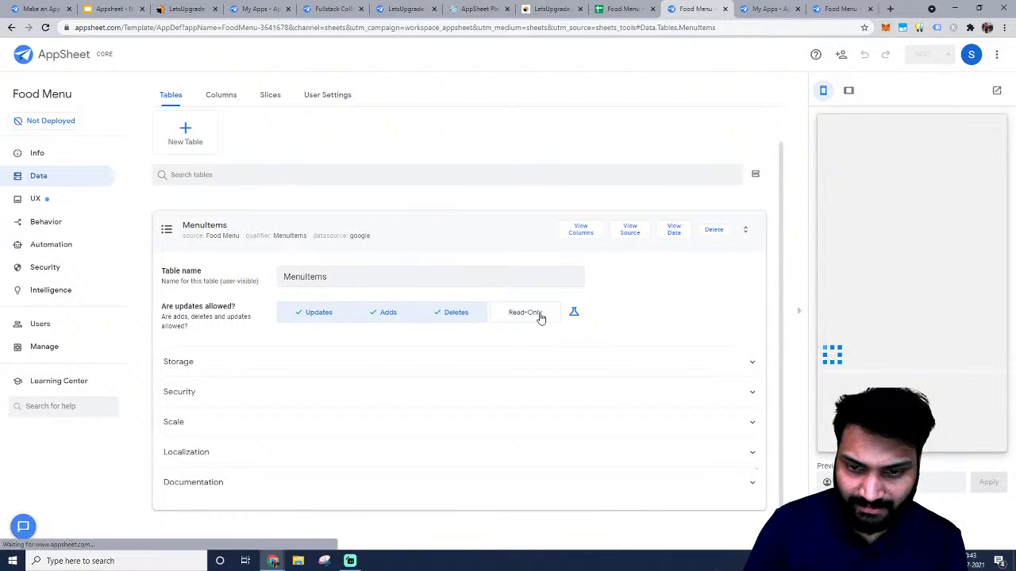
pyautogui.click(254, 368)
pyautogui.click(209, 418)
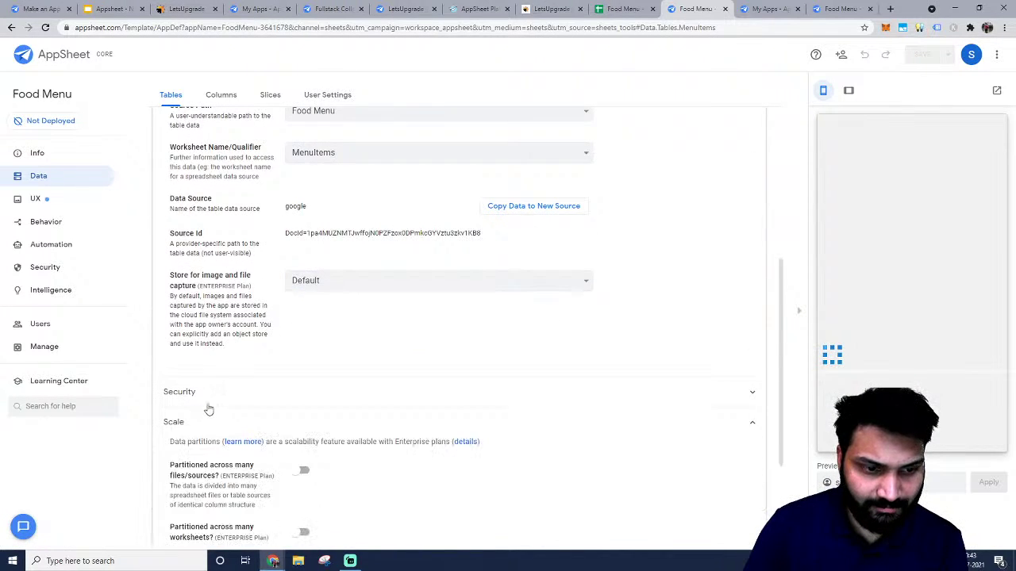
pyautogui.click(223, 239)
pyautogui.click(223, 240)
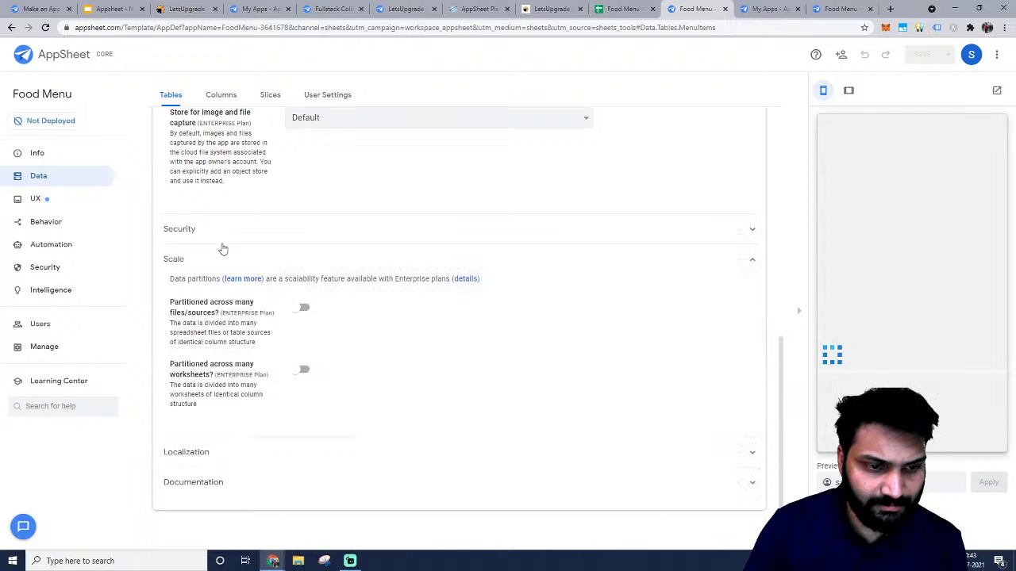
pyautogui.click(219, 454)
pyautogui.click(219, 483)
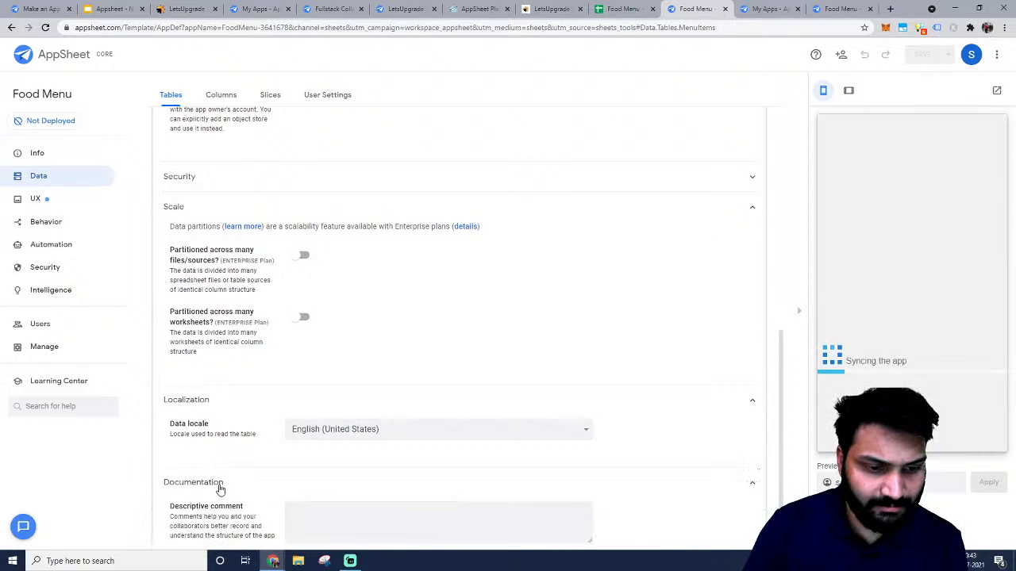
pyautogui.click(69, 201)
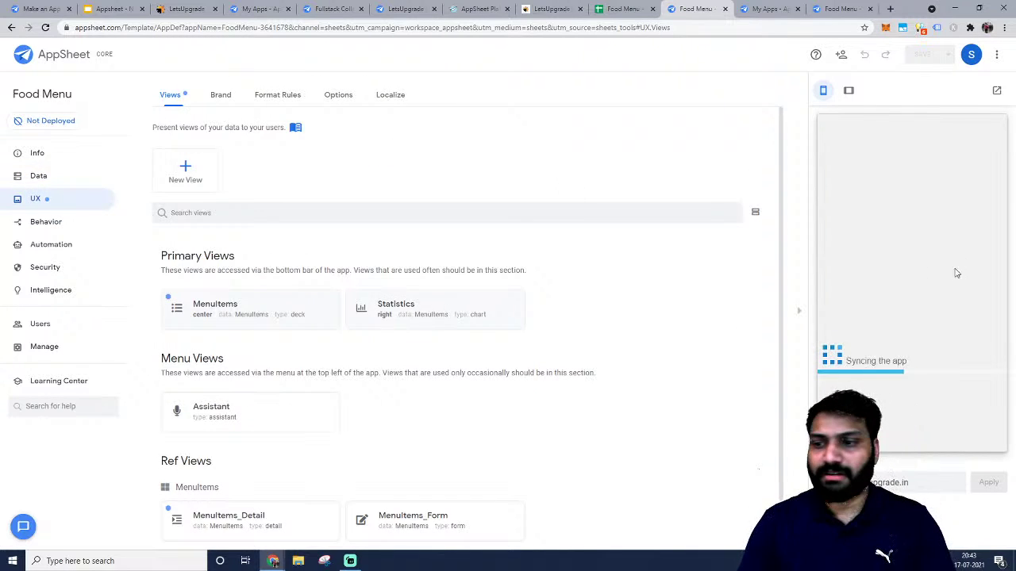
pyautogui.click(799, 311)
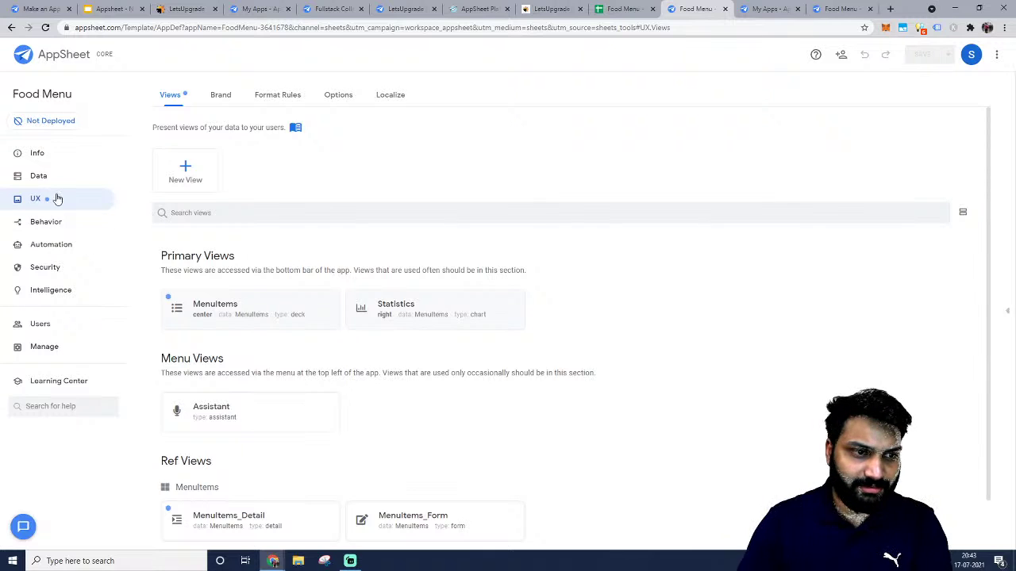
# Delete the Statistics chart view, keeping MenuItems as the primary deck view, and restore the preview panel.
pyautogui.scroll(-1, 325, 261)
pyautogui.click(245, 259)
pyautogui.scroll(-5, 428, 257)
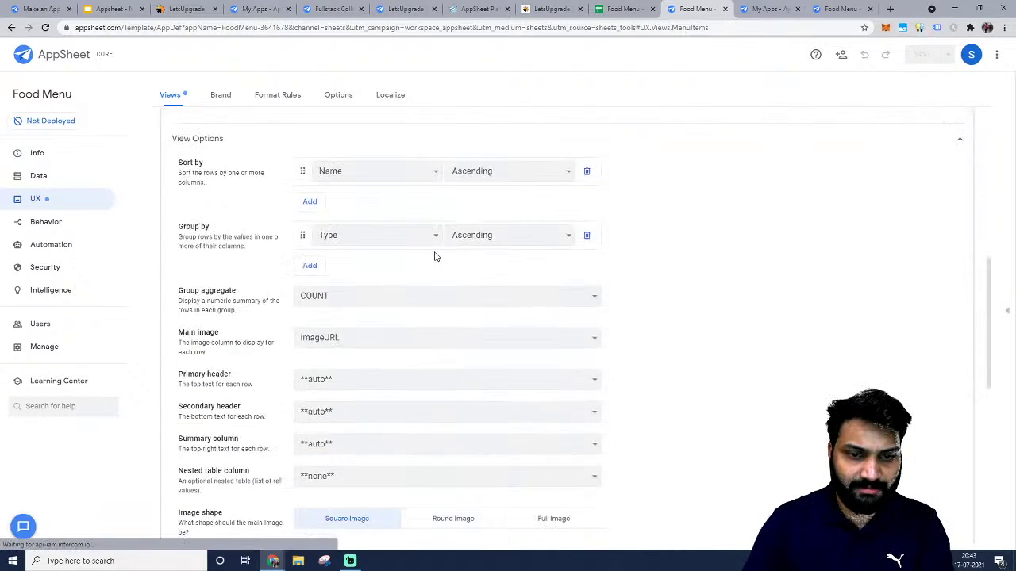
pyautogui.scroll(-6, 435, 257)
pyautogui.click(230, 267)
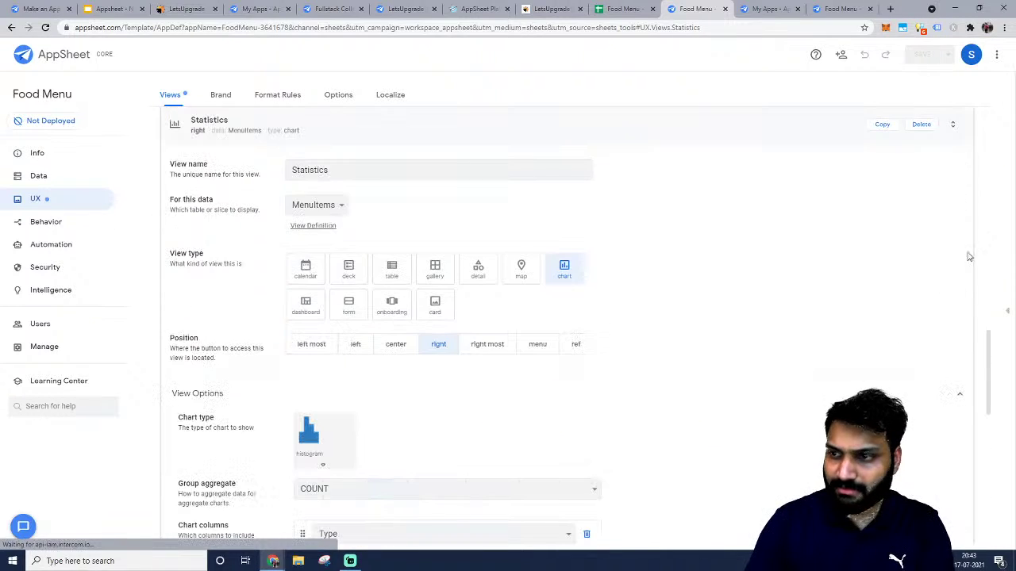
pyautogui.click(922, 124)
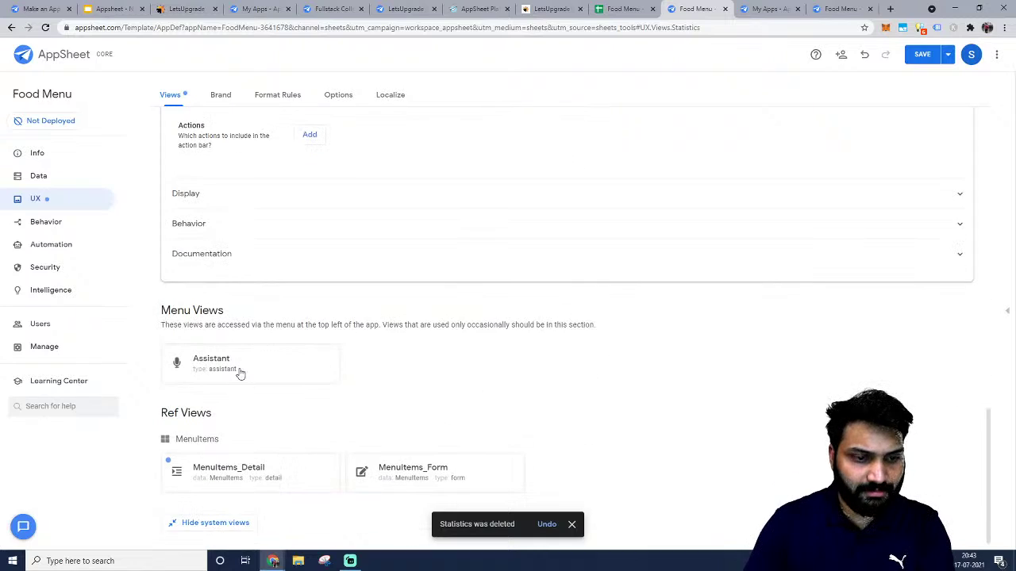
pyautogui.click(248, 473)
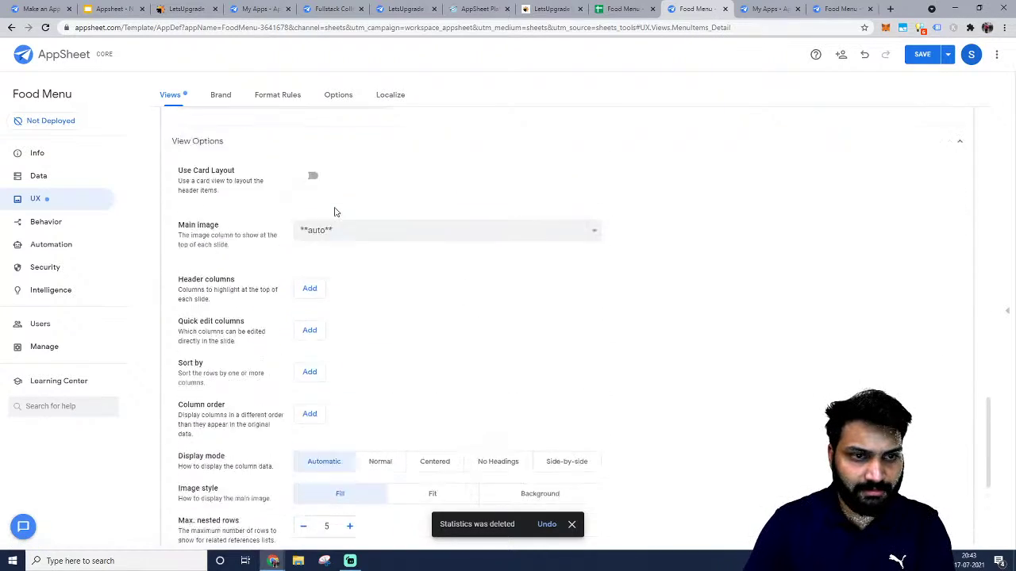
pyautogui.click(228, 188)
pyautogui.scroll(15, 283, 285)
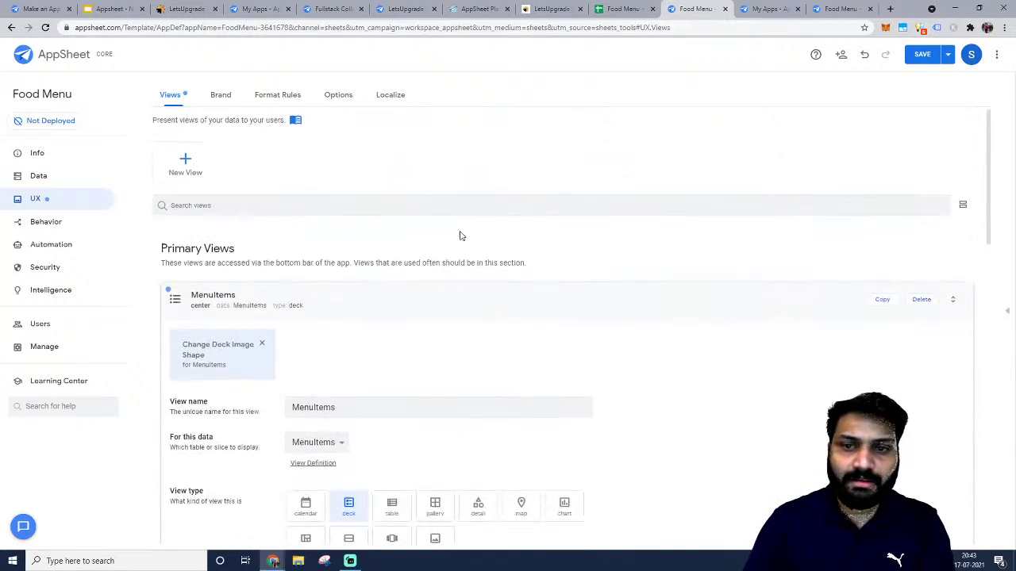
pyautogui.click(1009, 313)
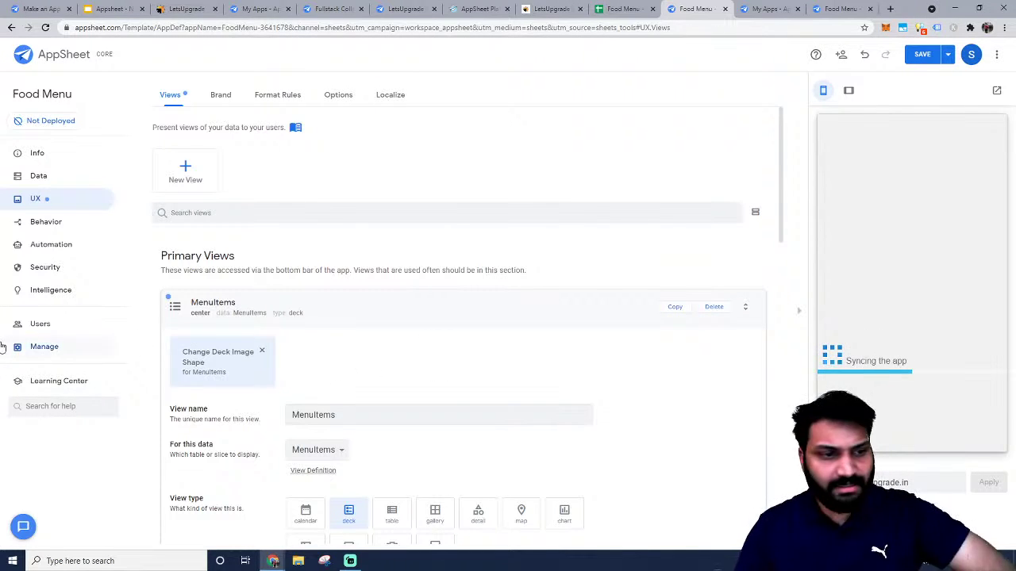
# Switch off 'Require user signin?' under Security, save, and view the Errors list.
pyautogui.click(45, 268)
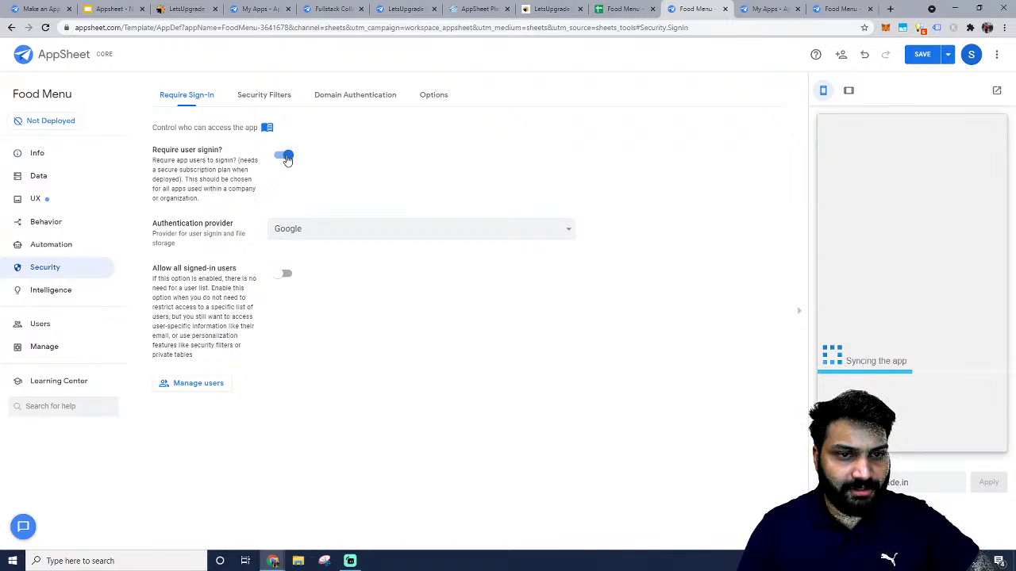
pyautogui.click(285, 156)
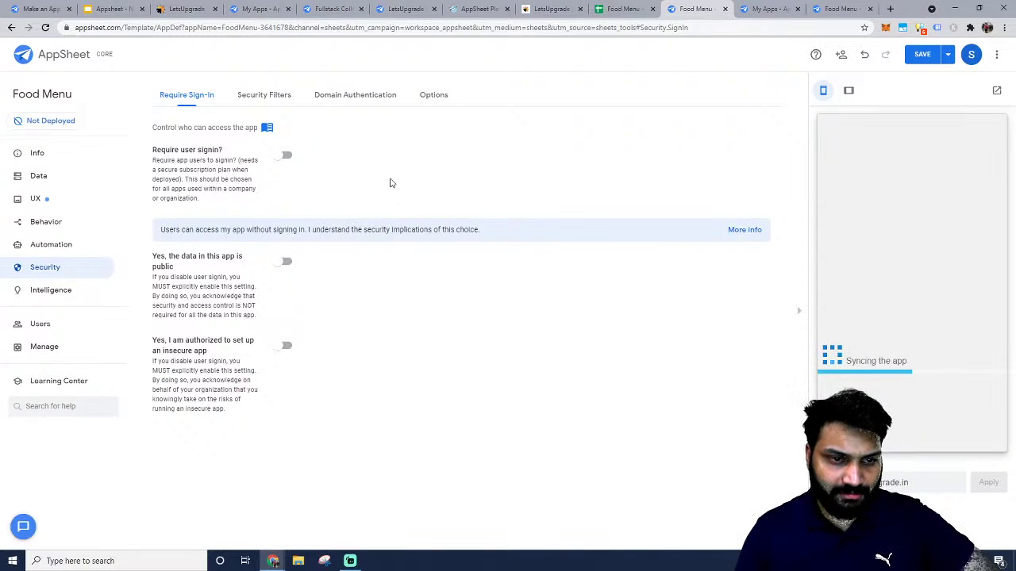
pyautogui.click(923, 55)
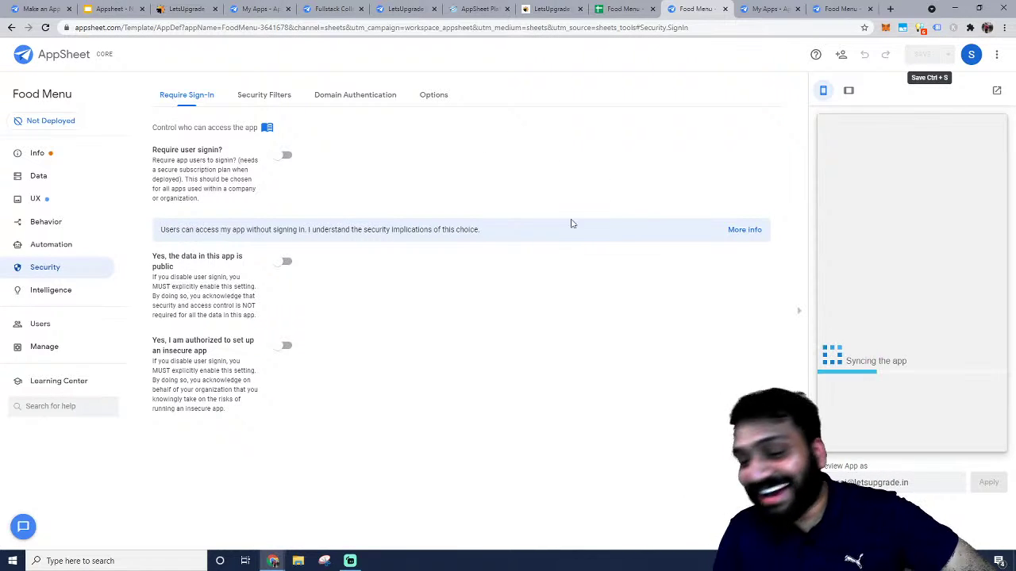
pyautogui.click(75, 152)
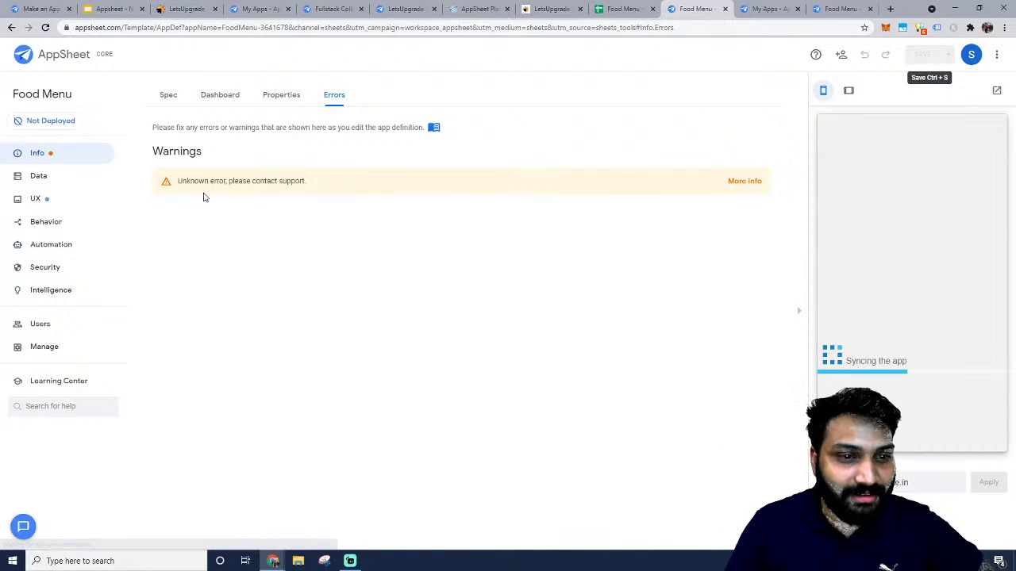
# Read the help page for the 'Unknown error' warning, then go back to the Require Sign-In settings.
pyautogui.click(742, 184)
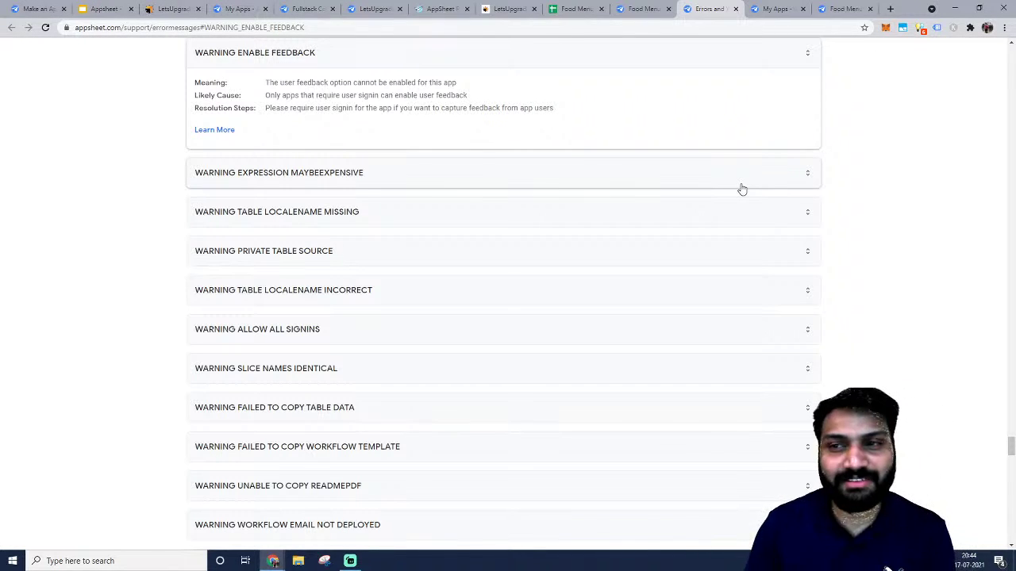
pyautogui.click(644, 8)
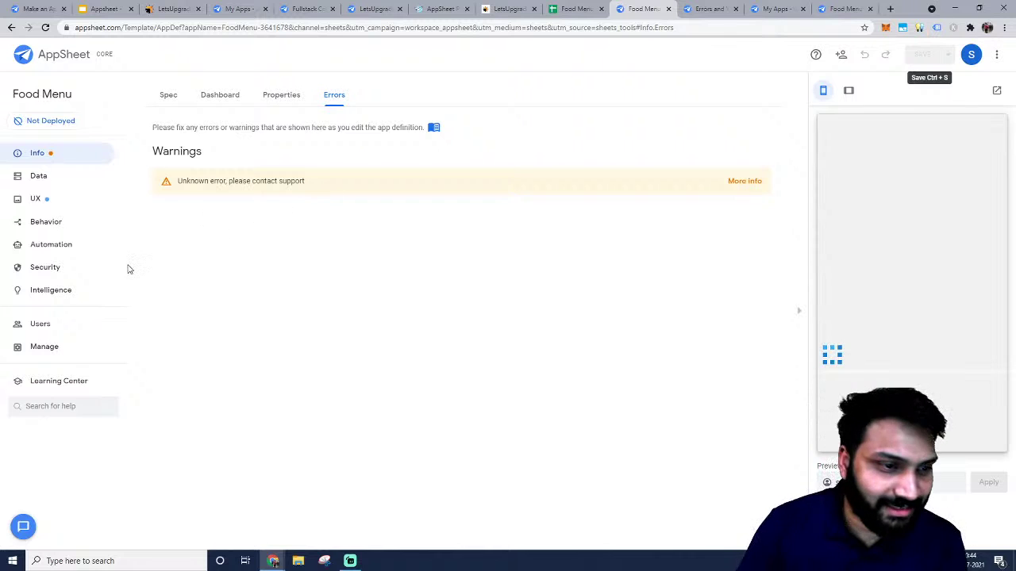
pyautogui.click(46, 267)
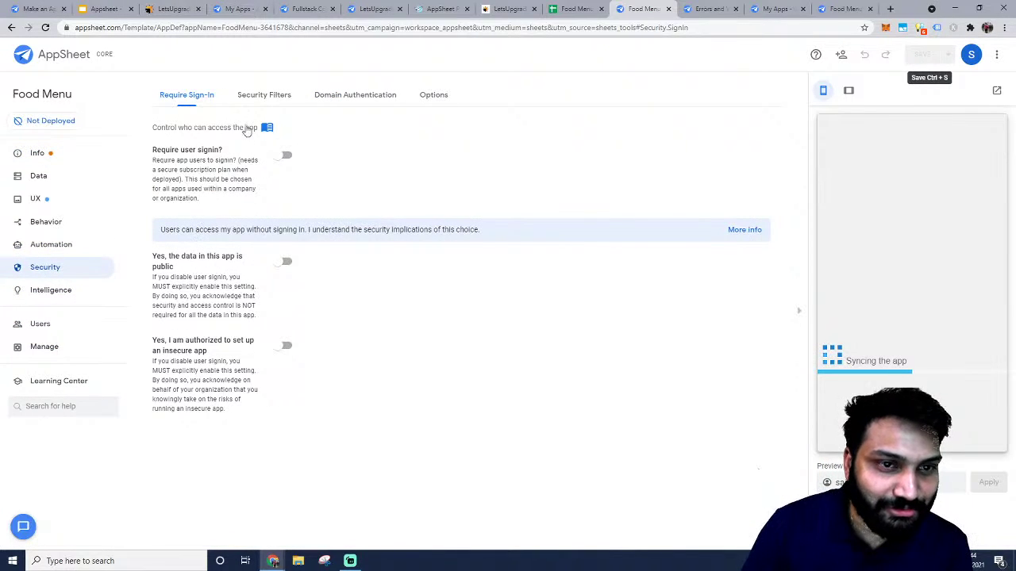
# Turn on 'data in this app is public' and 'authorized to set up an insecure app', save, and open Info.
pyautogui.click(284, 264)
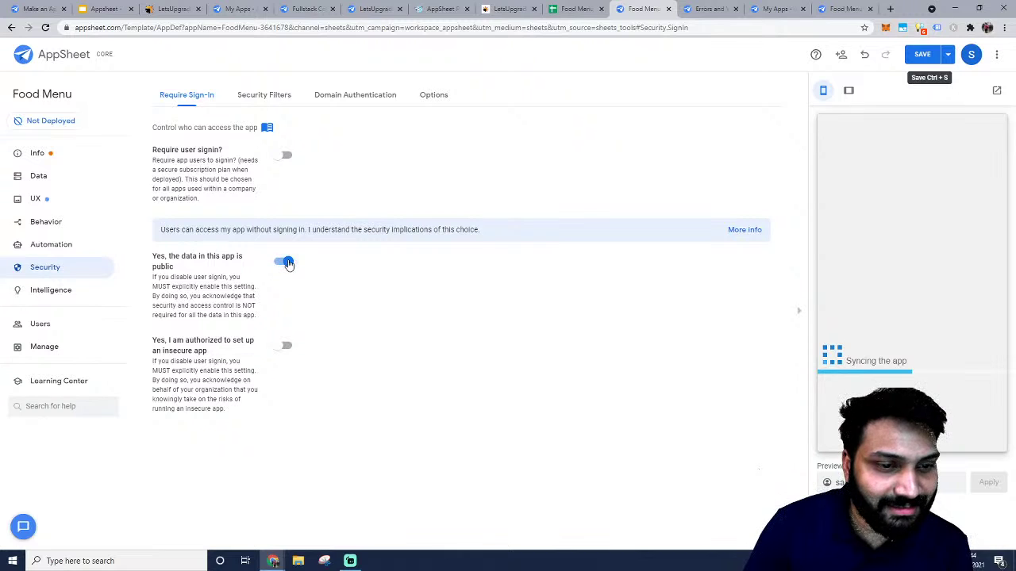
pyautogui.click(283, 347)
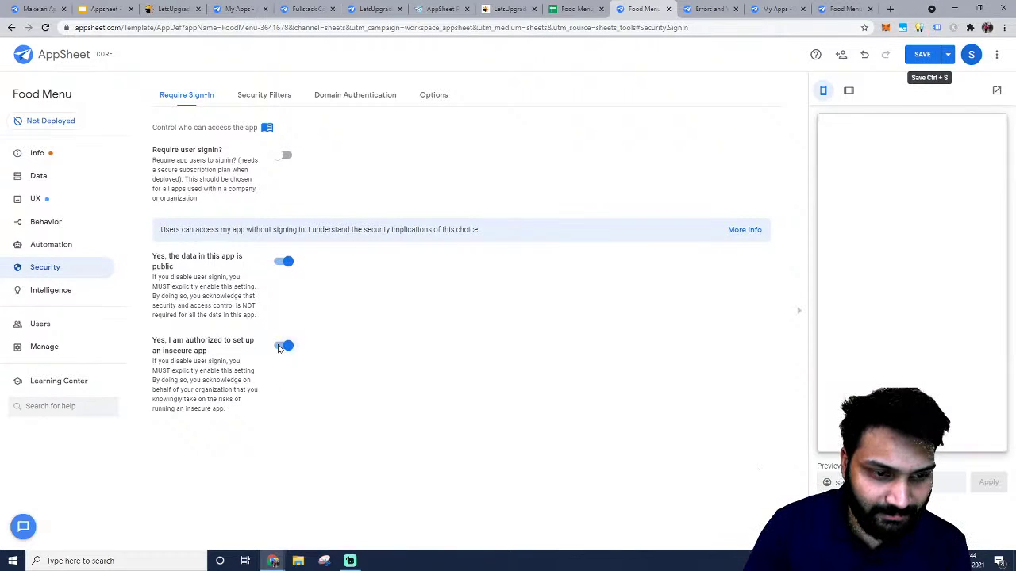
pyautogui.click(917, 58)
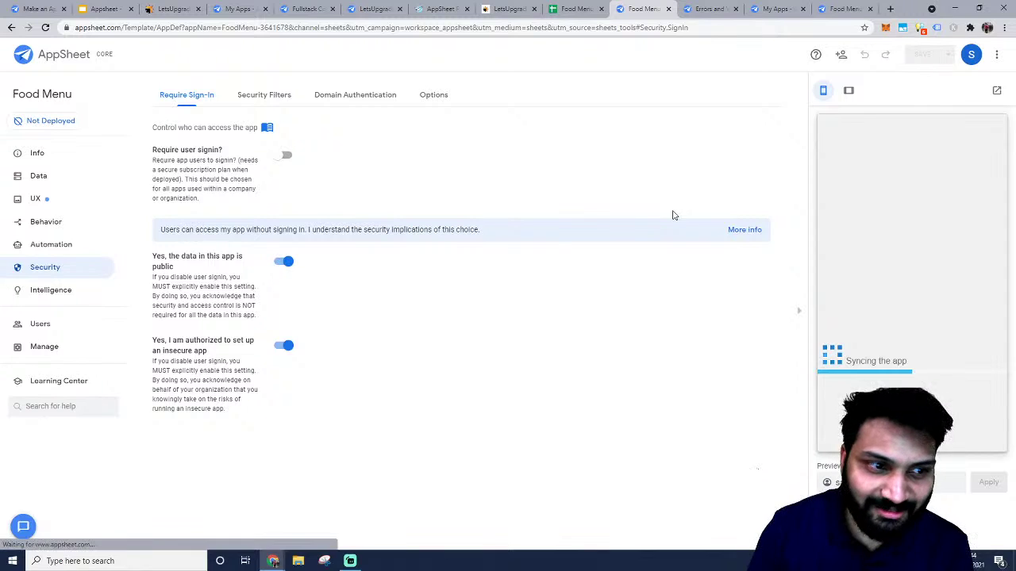
pyautogui.click(26, 152)
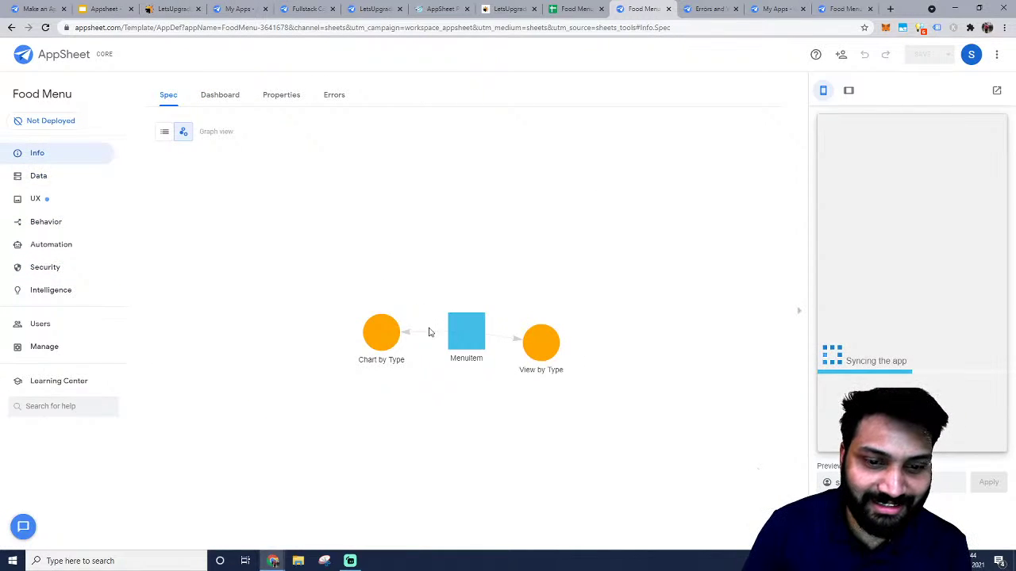
# Check the Info tabs Dashboard, Properties, Errors and Spec, confirming the errors list is empty.
pyautogui.click(208, 96)
pyautogui.click(269, 96)
pyautogui.click(329, 96)
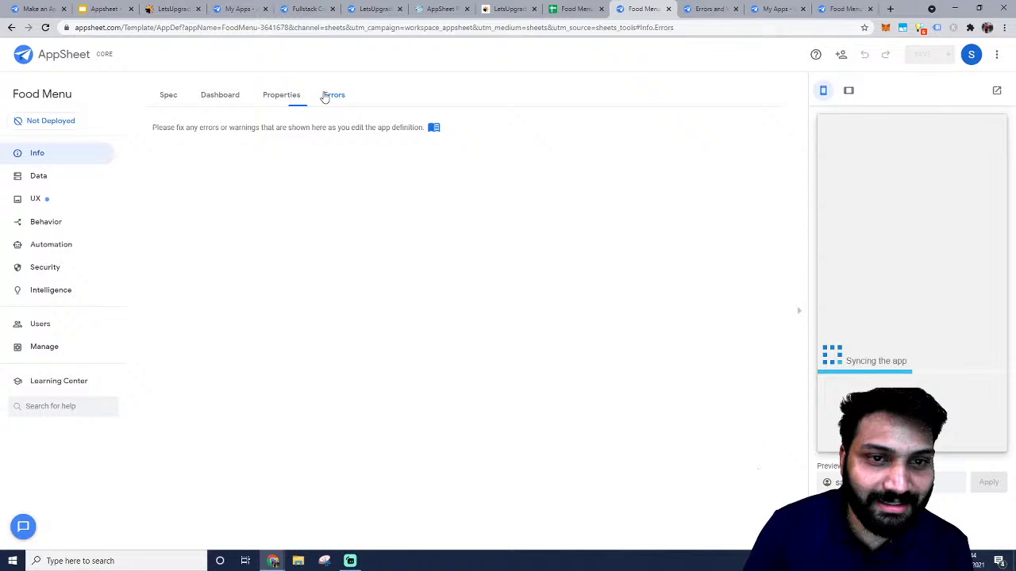
pyautogui.click(167, 95)
# Show the MenuItems data table as compact tiles, then visit Behavior, Security and Predictive Models.
pyautogui.click(75, 176)
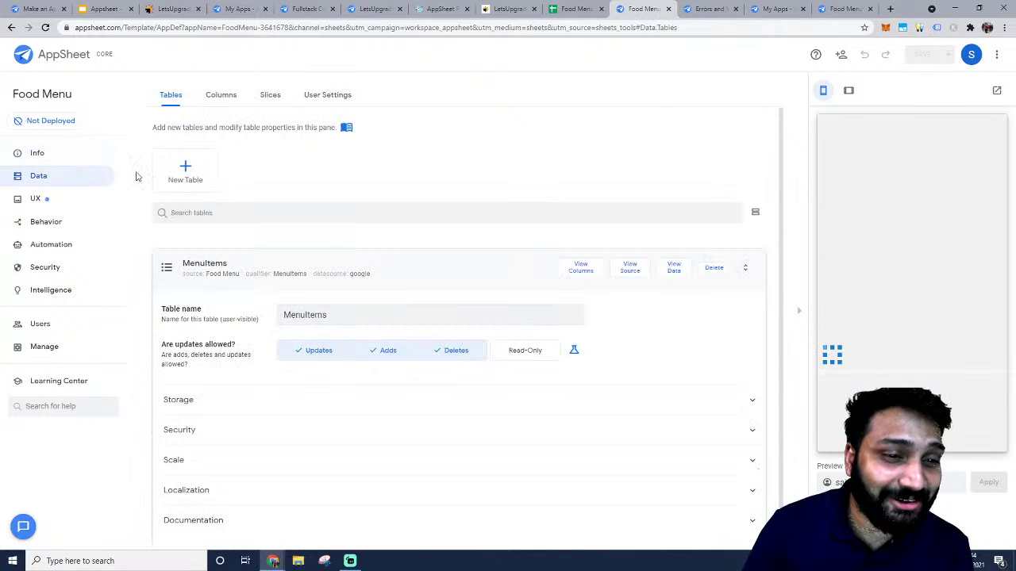
pyautogui.click(227, 266)
pyautogui.click(229, 267)
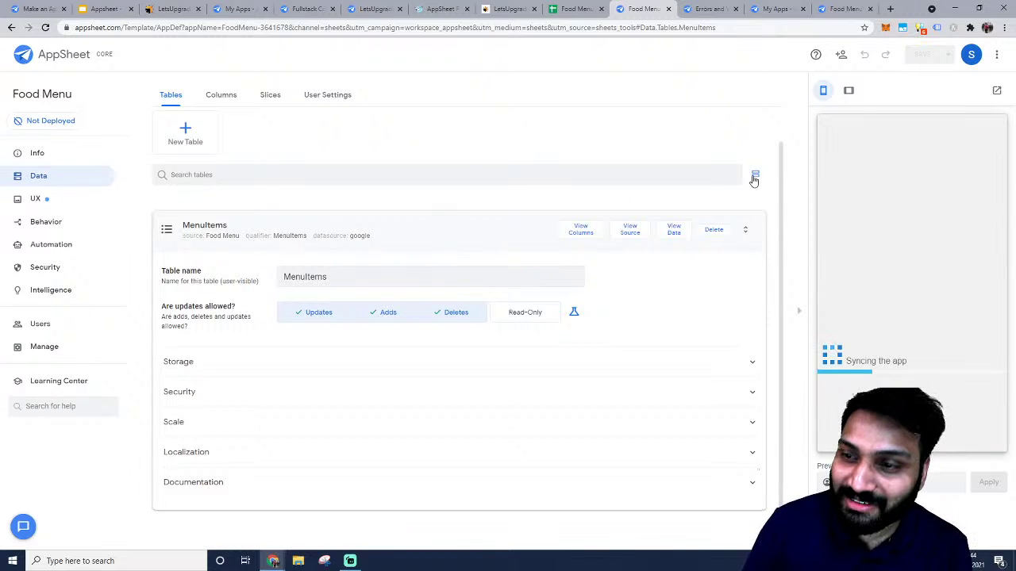
pyautogui.click(387, 242)
pyautogui.click(103, 226)
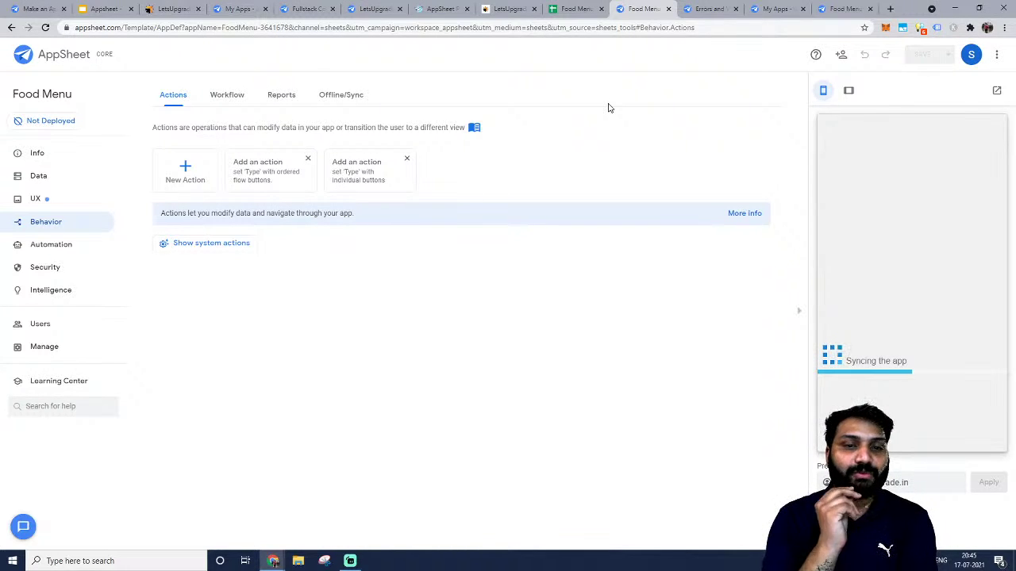
pyautogui.click(63, 265)
pyautogui.click(62, 290)
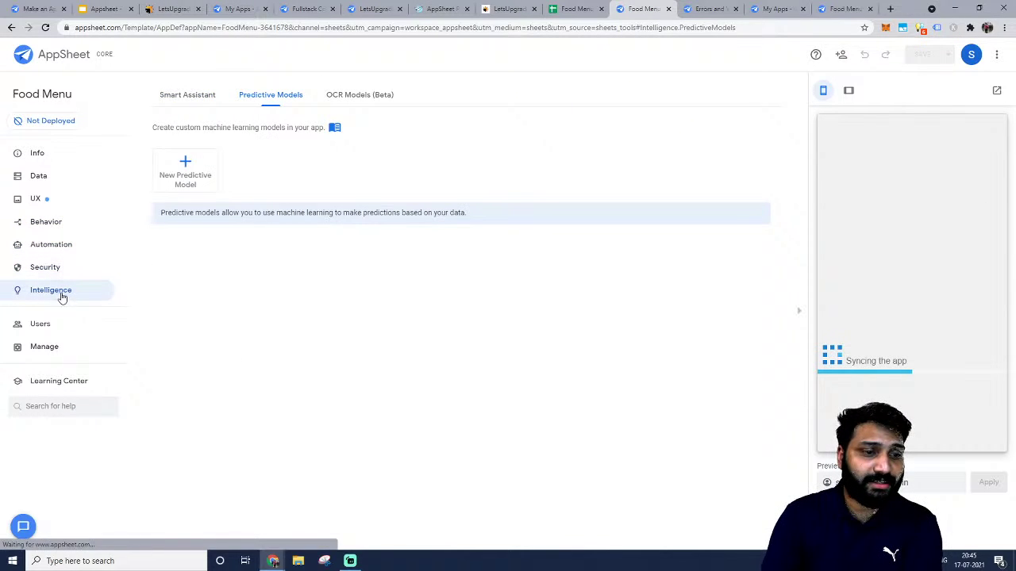
# Pause the Food Menu app from Manage > Deploy and confirm.
pyautogui.click(47, 348)
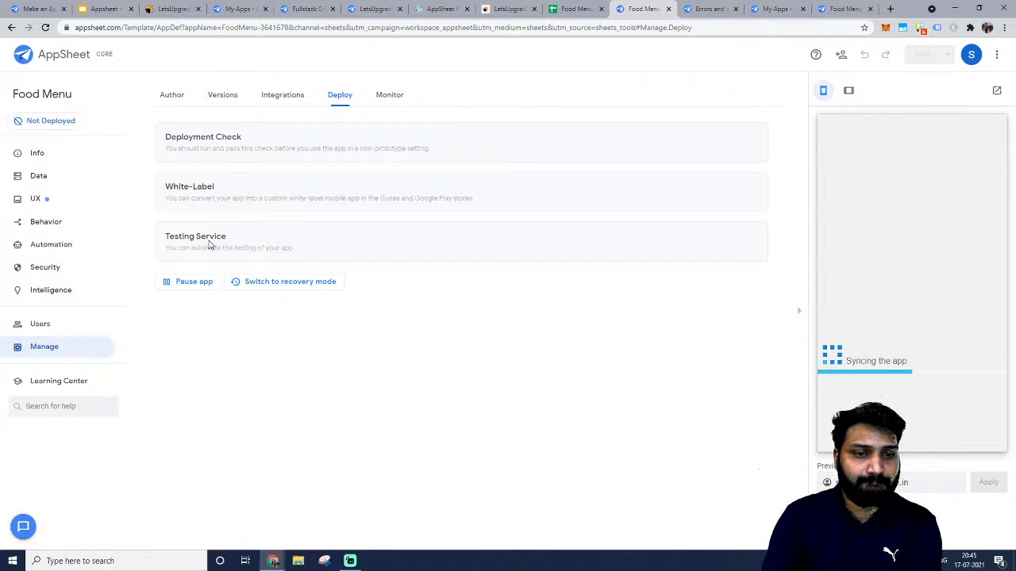
pyautogui.click(203, 282)
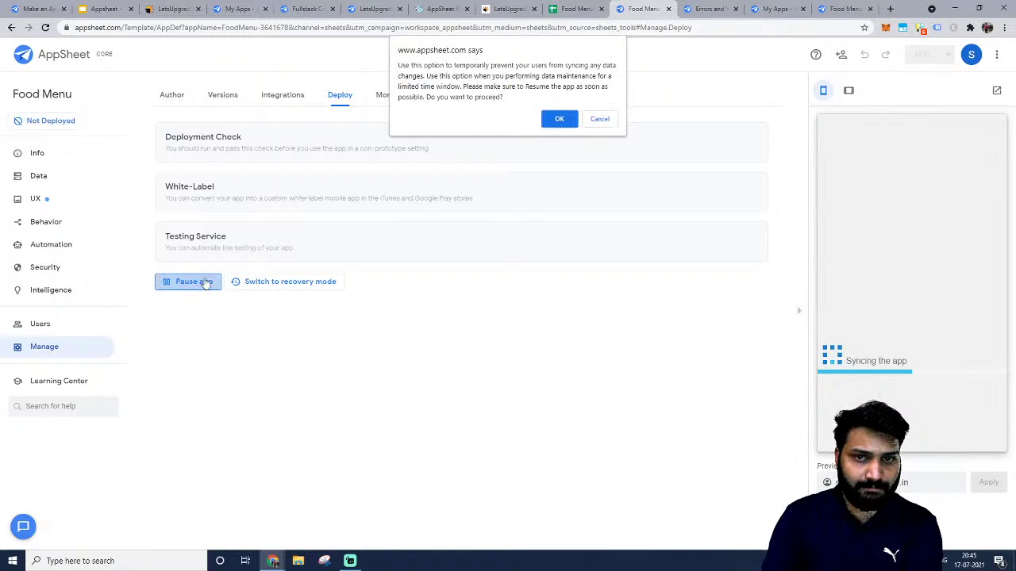
pyautogui.click(558, 120)
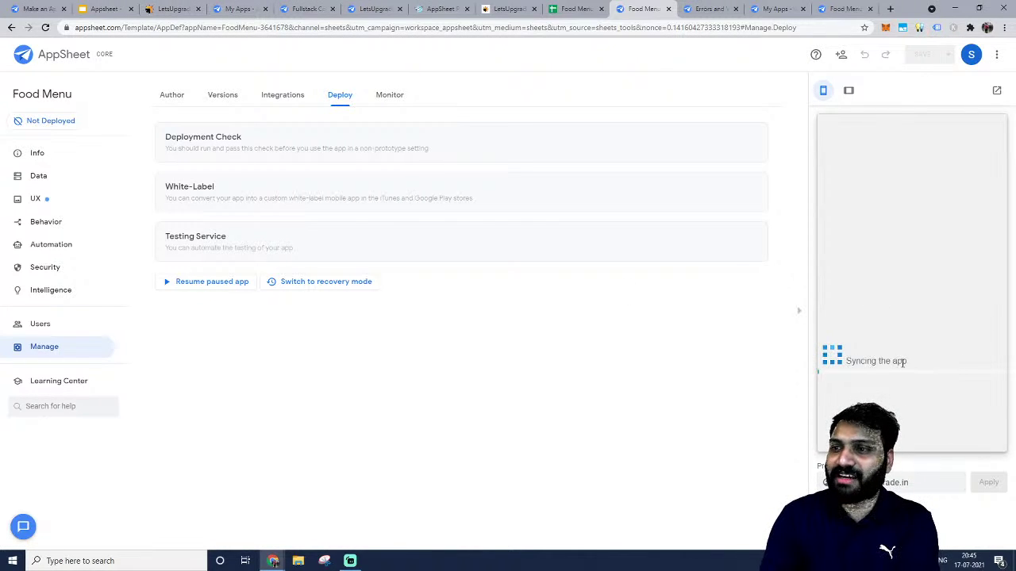
# Expand the Deploy and Monitor detail sections and launch the Performance Profile's performance analyzer.
pyautogui.click(277, 151)
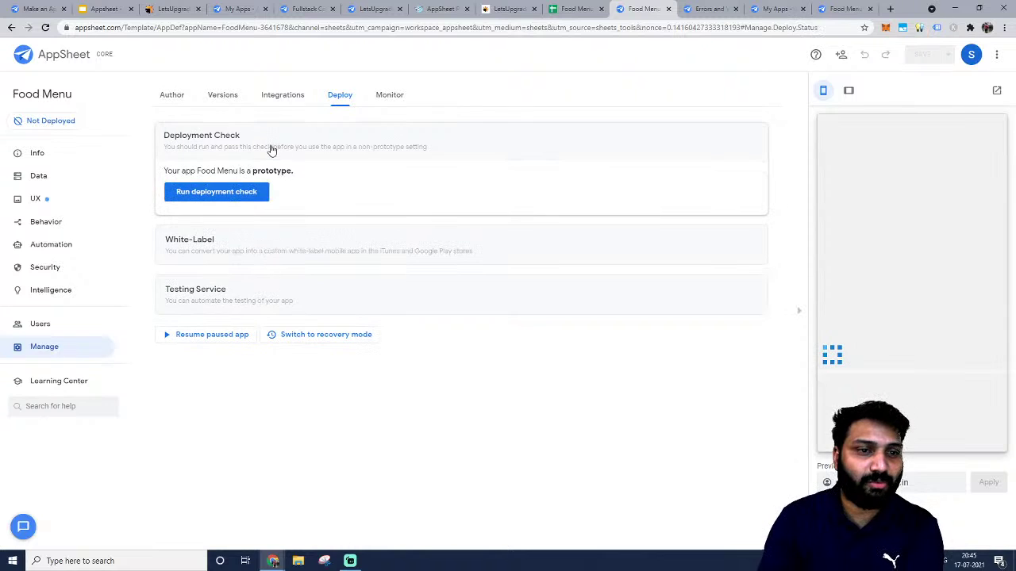
pyautogui.click(210, 246)
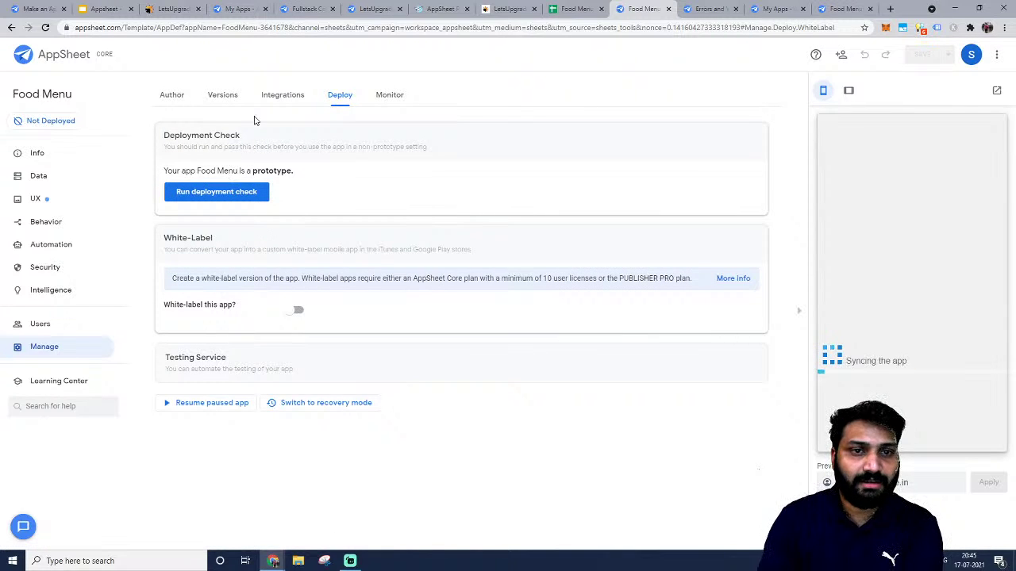
pyautogui.click(381, 101)
pyautogui.click(220, 140)
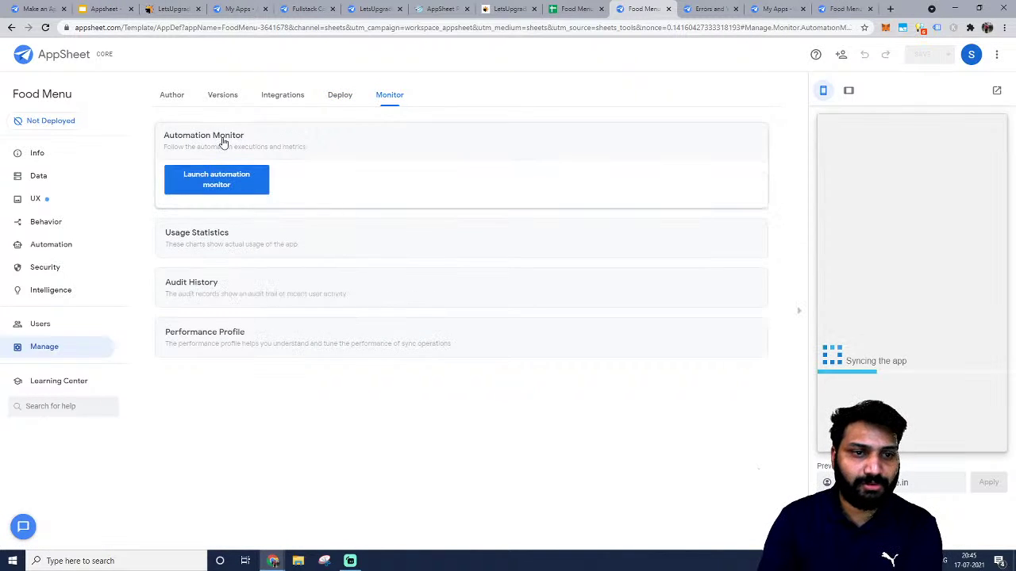
pyautogui.click(239, 200)
pyautogui.click(245, 240)
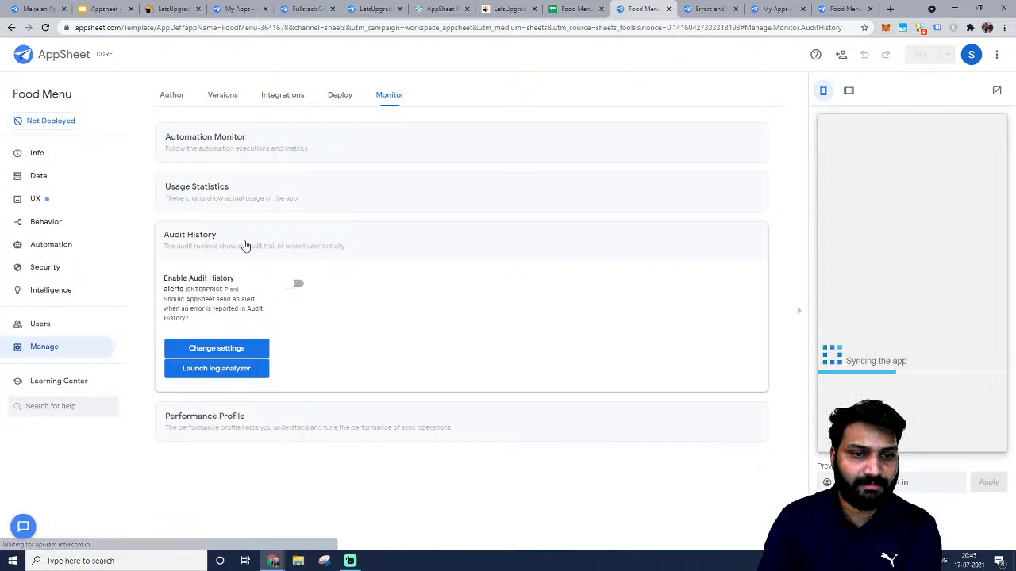
pyautogui.click(246, 242)
pyautogui.click(247, 289)
pyautogui.click(238, 331)
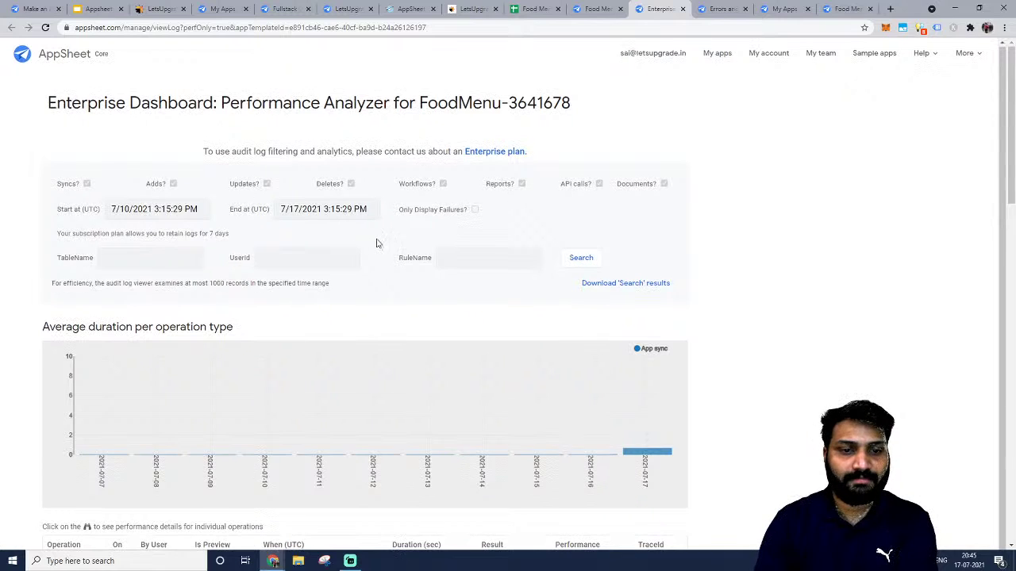
# Back in the Food Menu editor, resume the paused app from the Deploy settings.
pyautogui.hotkey('ctrl', 'shift', 'Tab')
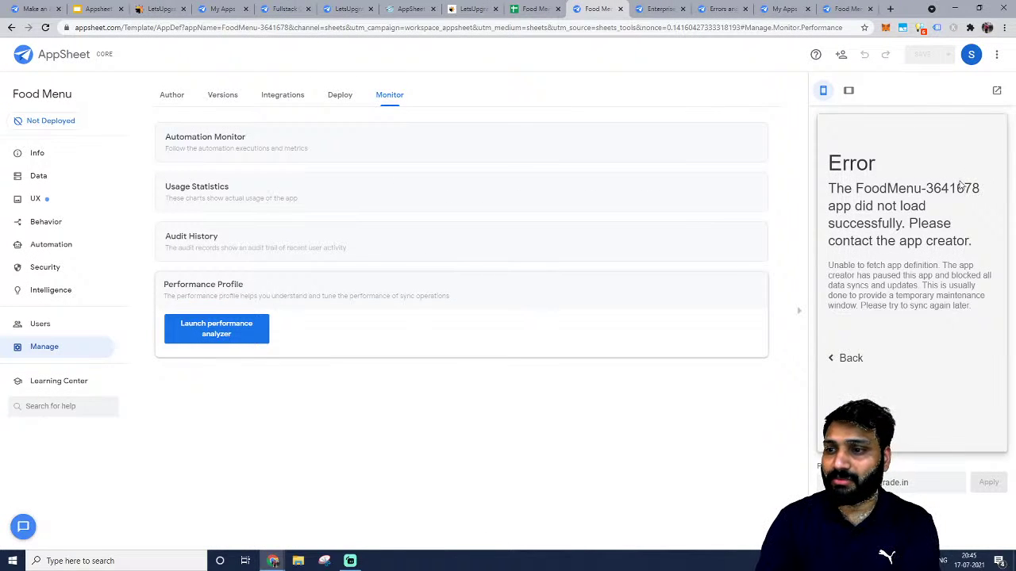
pyautogui.tripleClick(889, 207)
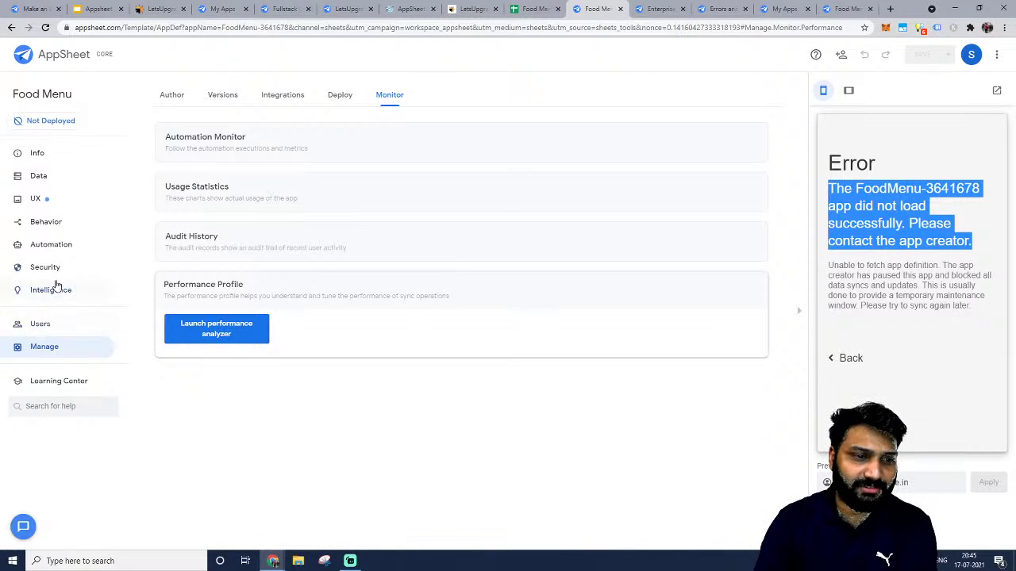
pyautogui.click(338, 95)
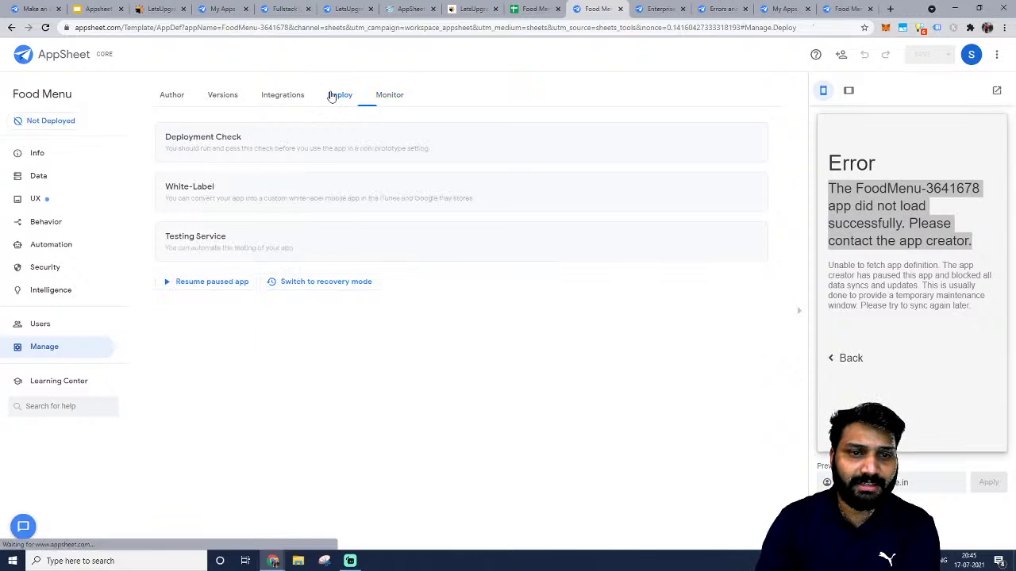
pyautogui.click(211, 282)
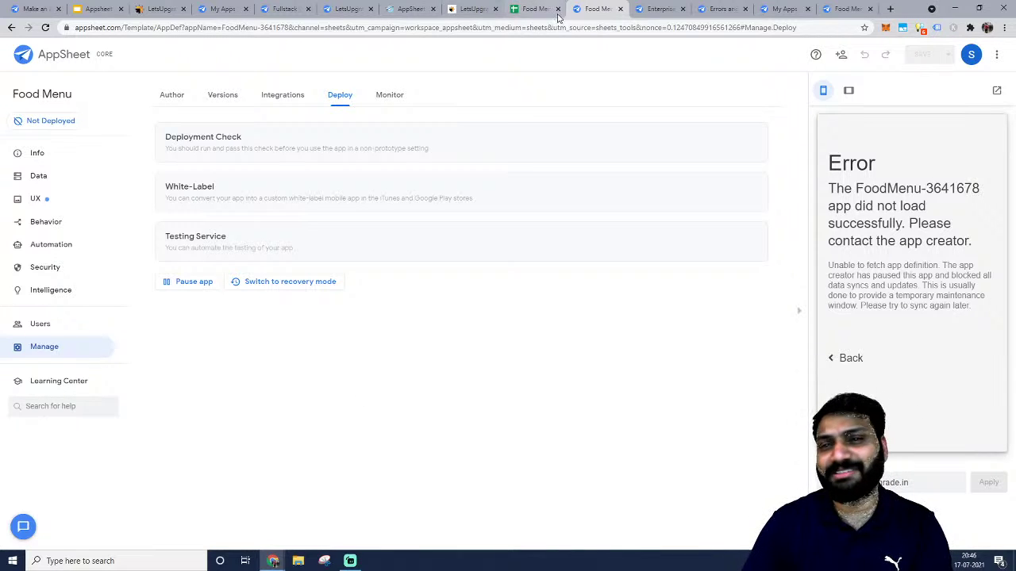
# Create a new blank Google Sheets spreadsheet.
pyautogui.click(621, 8)
pyautogui.click(553, 6)
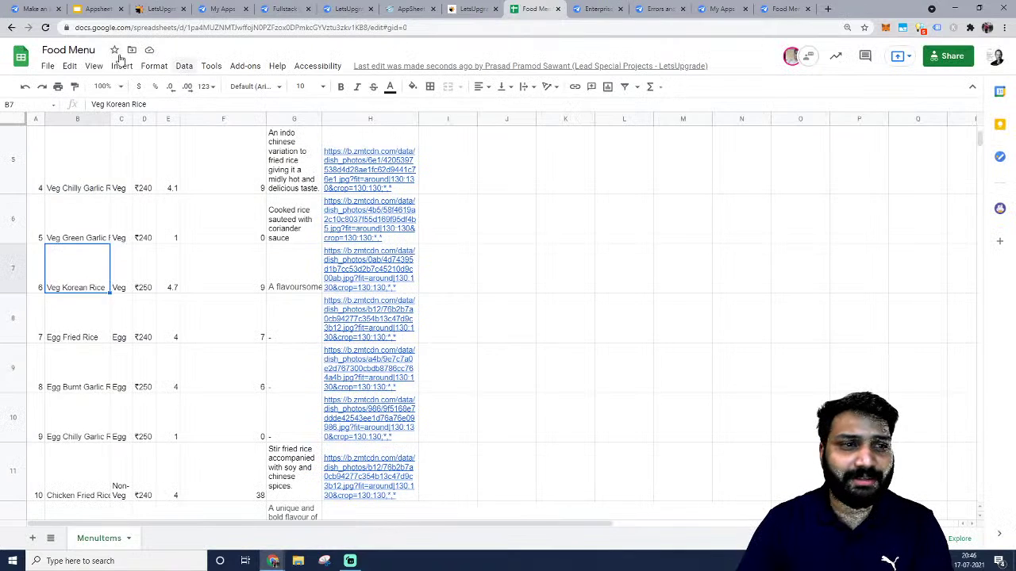
pyautogui.click(46, 66)
pyautogui.moveTo(71, 119)
pyautogui.click(213, 129)
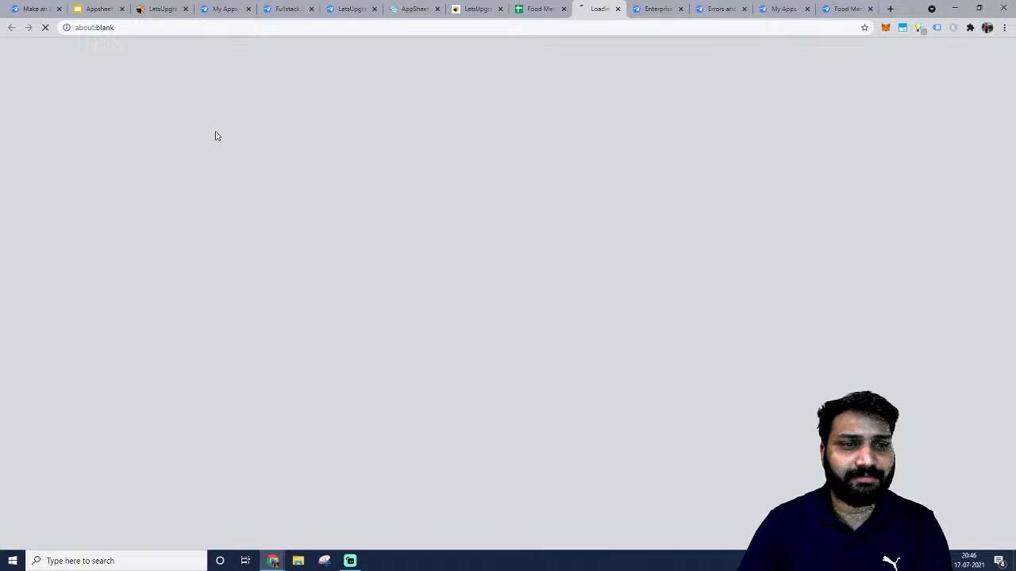
# Copy the Food Menu table A1:H15, from UID through imageURL.
pyautogui.click(545, 4)
pyautogui.scroll(3, 90, 151)
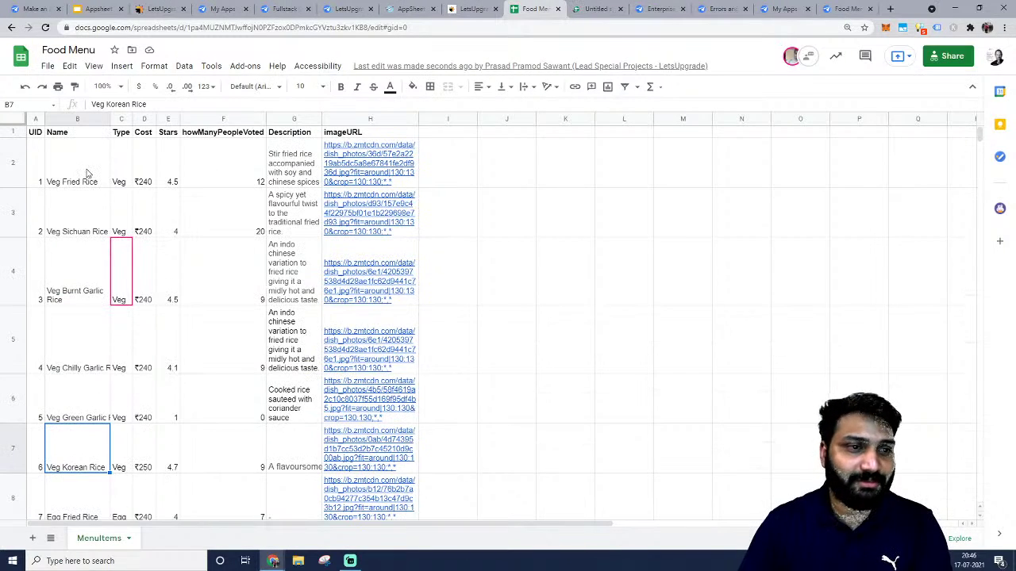
pyautogui.click(38, 135)
pyautogui.hotkey('ctrl', 'shift', 'Down')
pyautogui.hotkey('shift', 'Right')
pyautogui.hotkey('shift', 'Right')
pyautogui.hotkey('shift', 'Right')
pyautogui.hotkey('shift', 'Right')
pyautogui.hotkey('shift', 'Right')
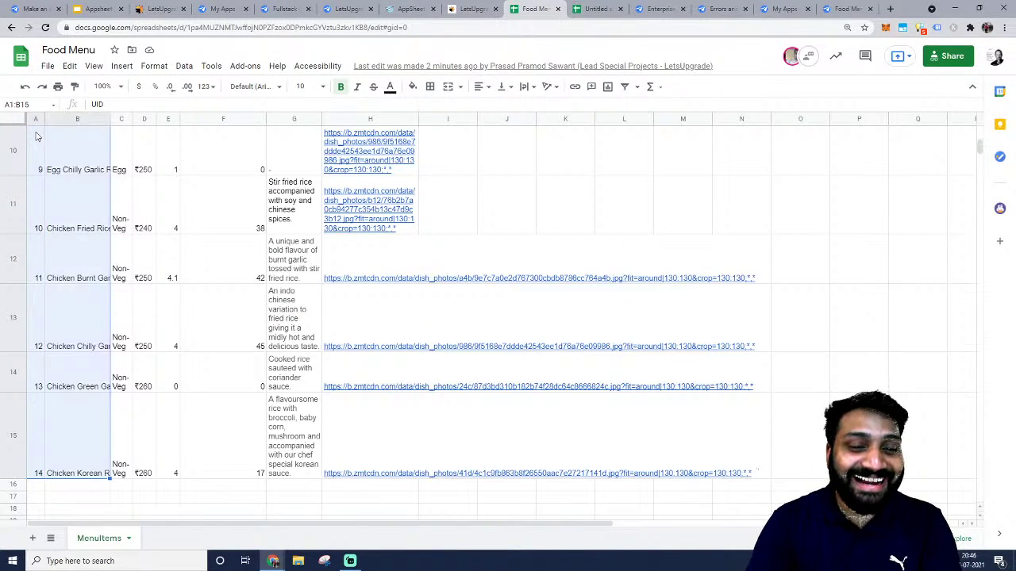
pyautogui.hotkey('shift', 'Right')
pyautogui.hotkey('shift', 'Right')
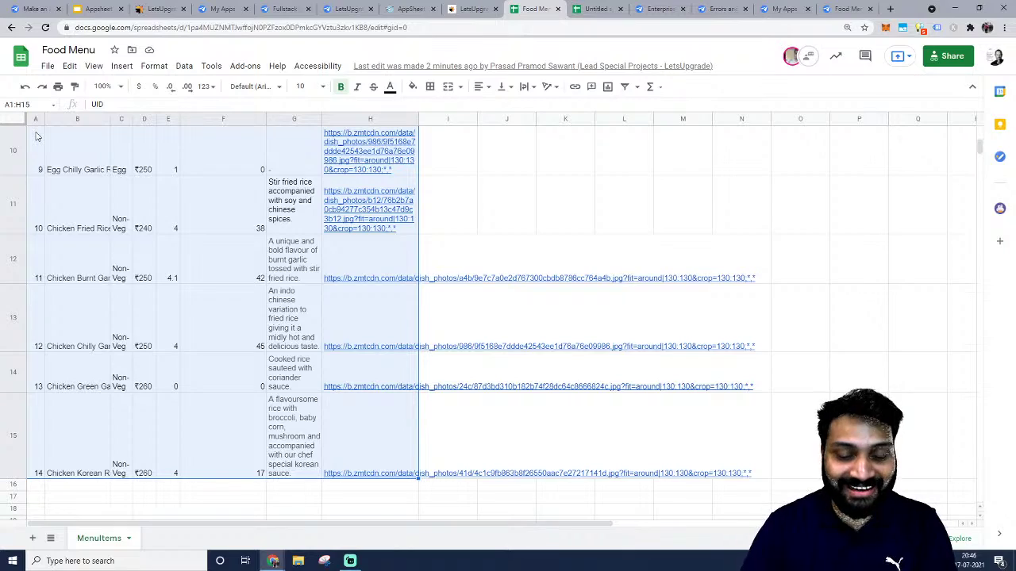
pyautogui.hotkey('ctrl', 'c')
pyautogui.scroll(5, 285, 220)
pyautogui.scroll(-5, 290, 216)
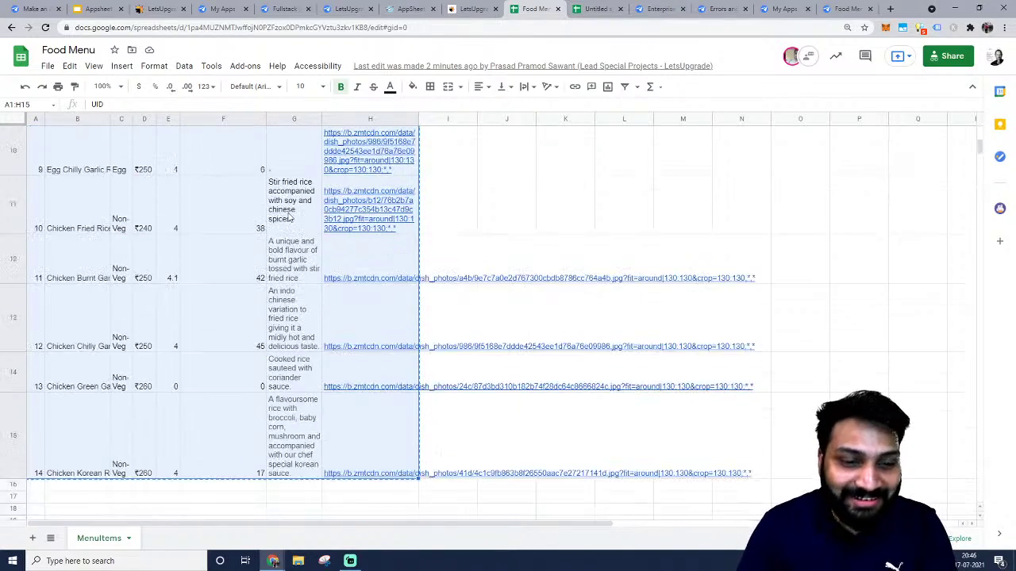
pyautogui.scroll(5, 288, 265)
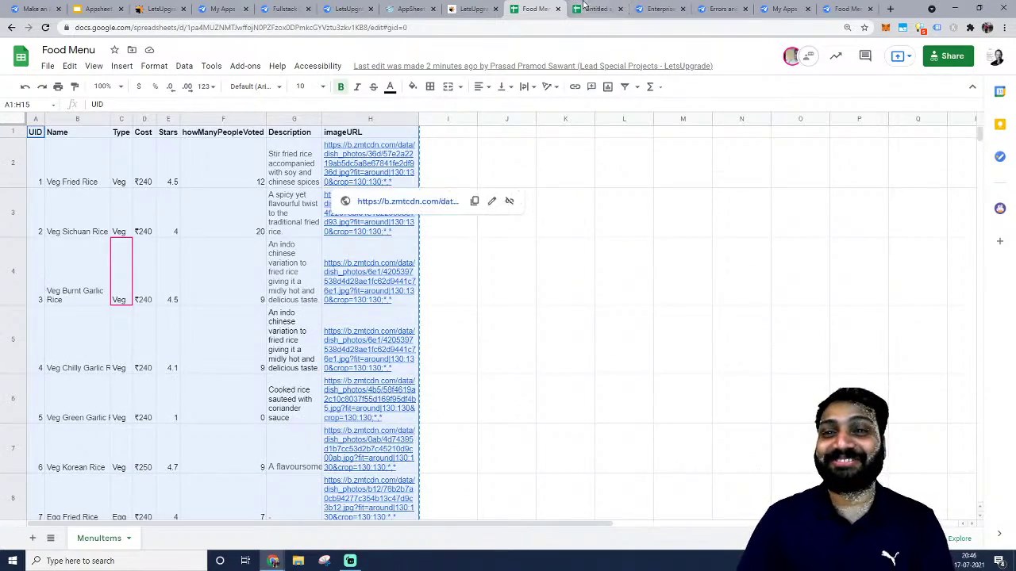
# Paste the table into the new spreadsheet and rename it 'FoodApp'.
pyautogui.click(597, 9)
pyautogui.hotkey('ctrl', 'v')
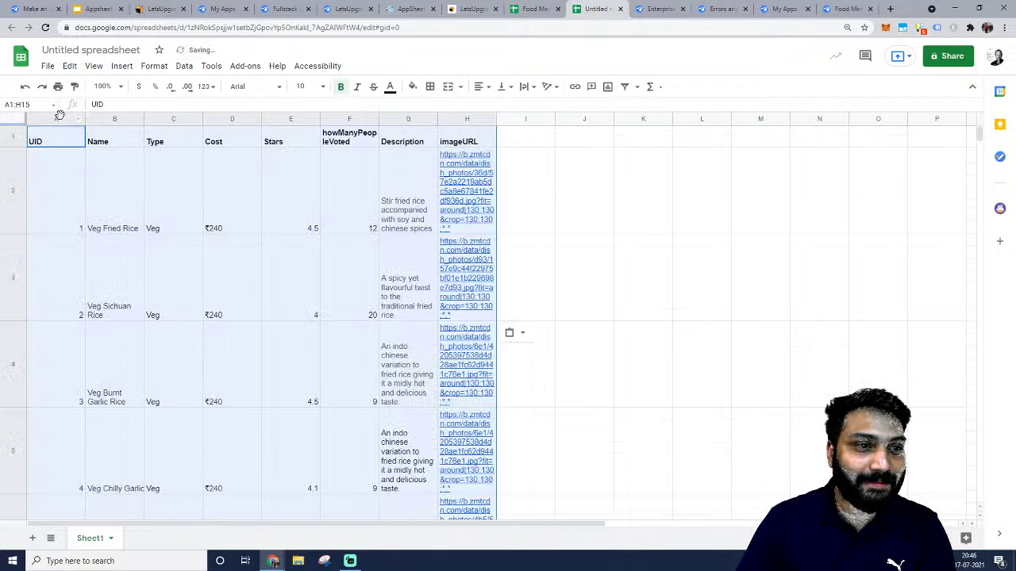
pyautogui.click(67, 51)
pyautogui.press('BackSpace')
pyautogui.write('FoodApp')
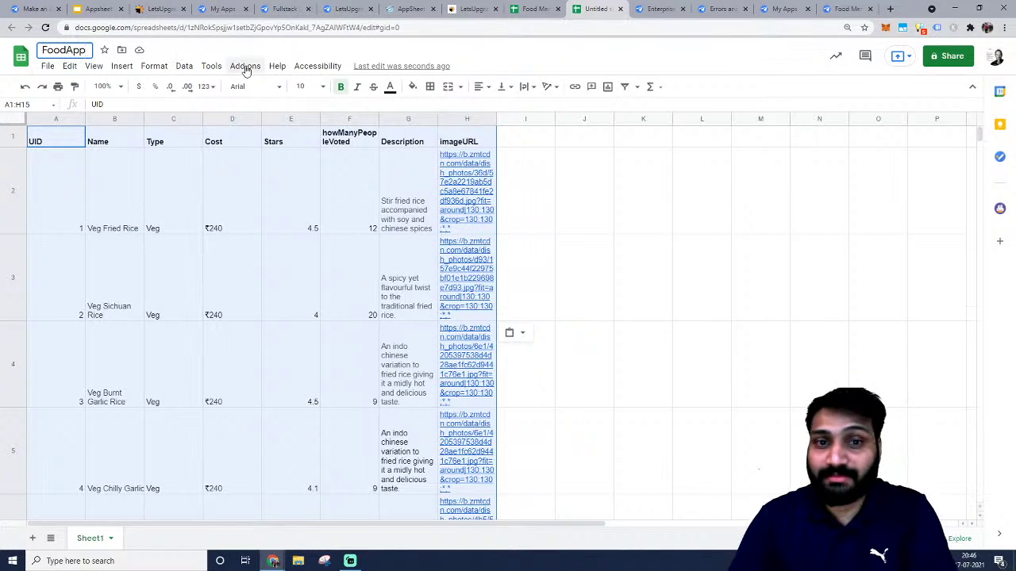
# Create an AppSheet app from the FoodApp spreadsheet.
pyautogui.click(212, 66)
pyautogui.moveTo(228, 106)
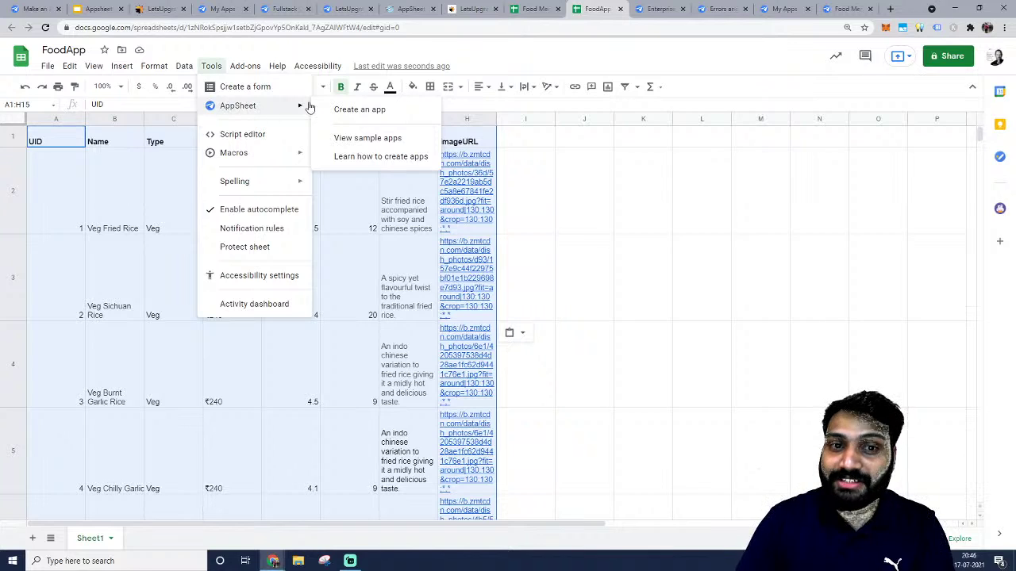
pyautogui.click(346, 110)
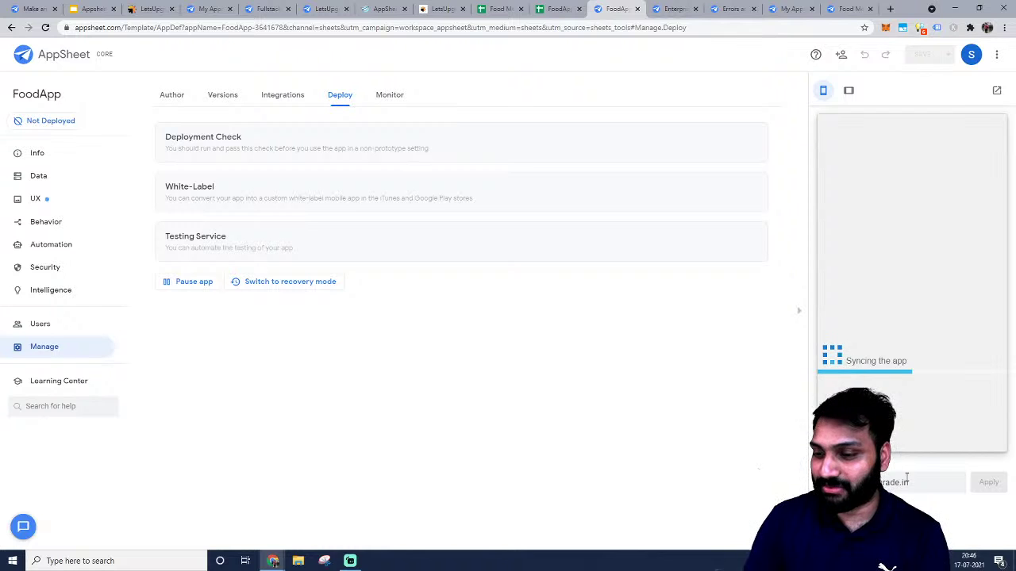
# Browse FoodApp's tables, columns, slices and user settings, and try the tablet preview.
pyautogui.click(19, 199)
pyautogui.click(36, 175)
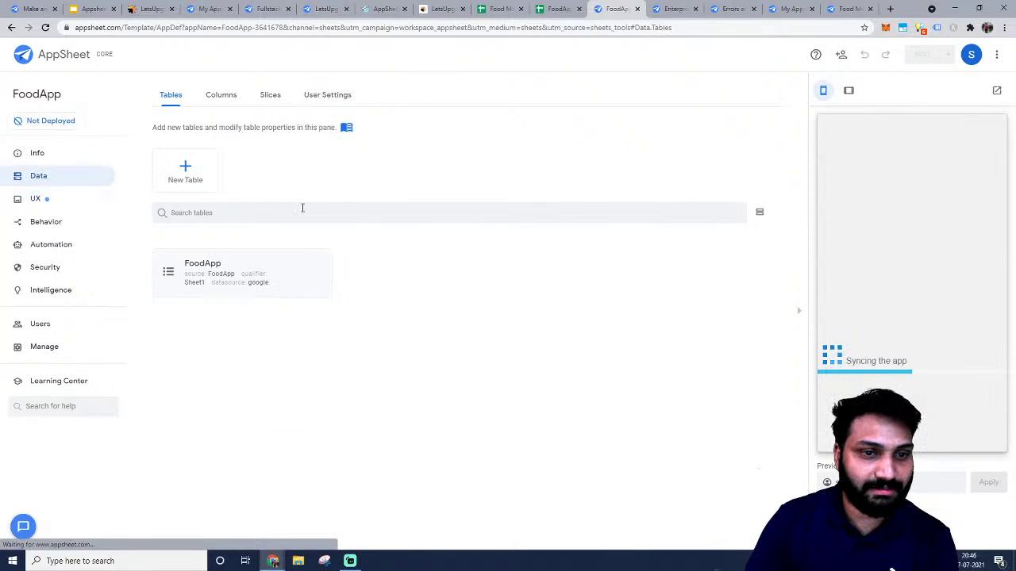
pyautogui.click(234, 286)
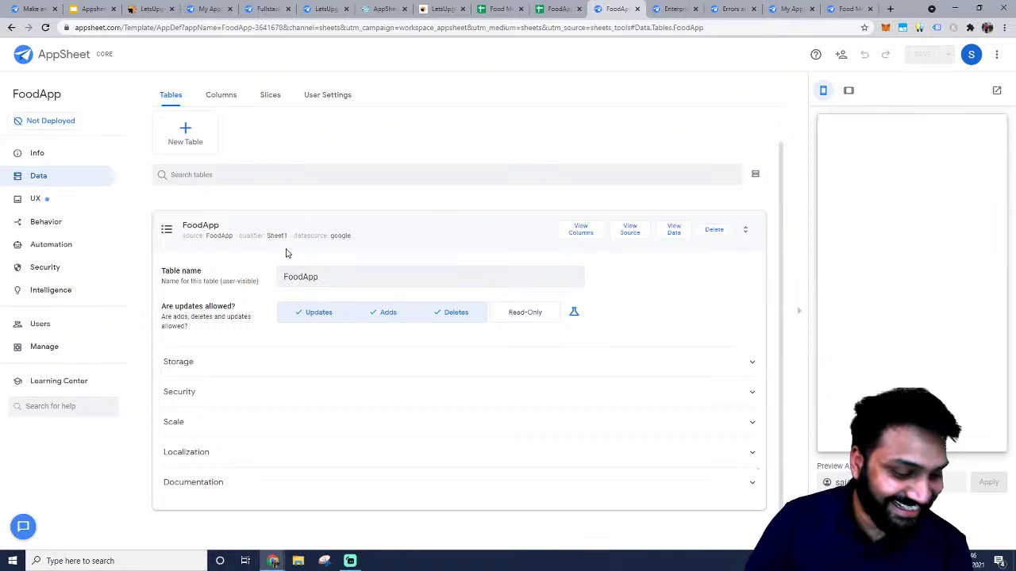
pyautogui.click(205, 227)
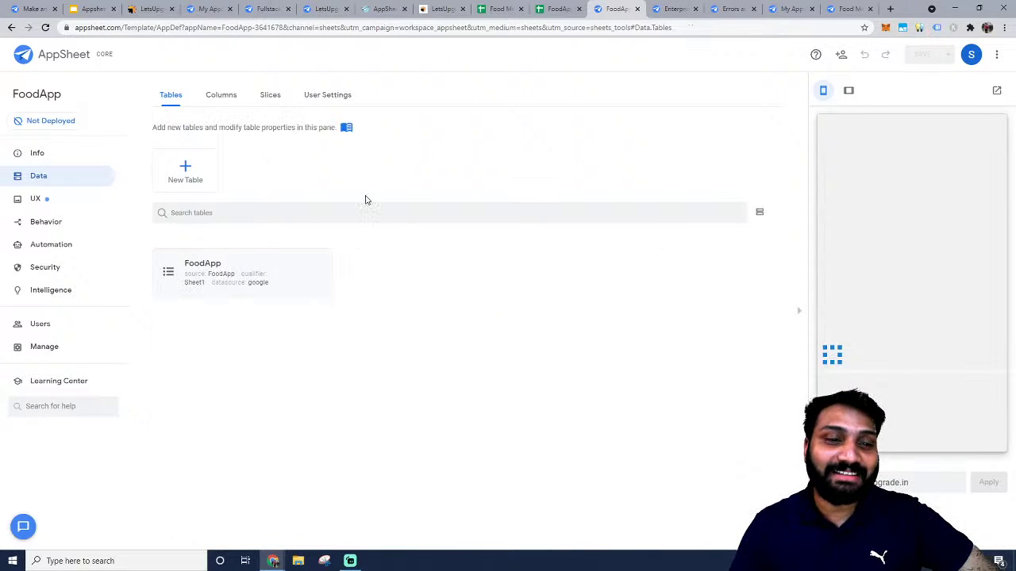
pyautogui.click(219, 98)
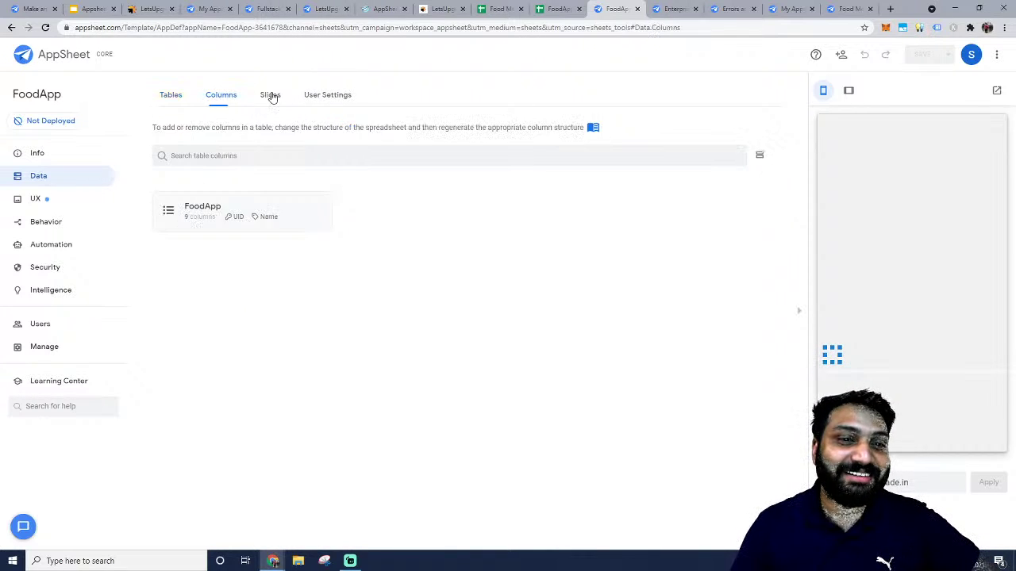
pyautogui.click(270, 96)
pyautogui.click(326, 97)
pyautogui.click(183, 105)
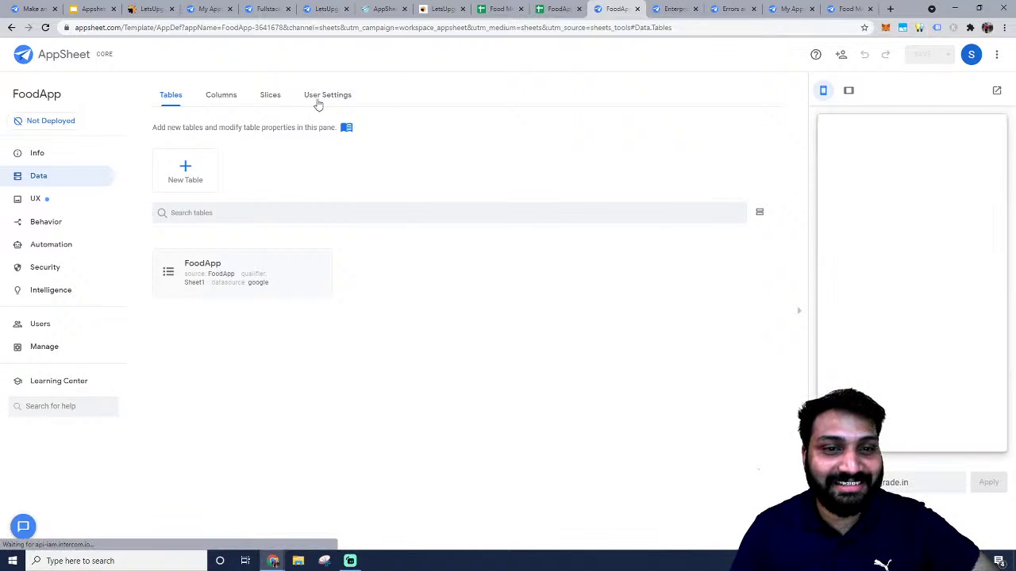
pyautogui.click(319, 99)
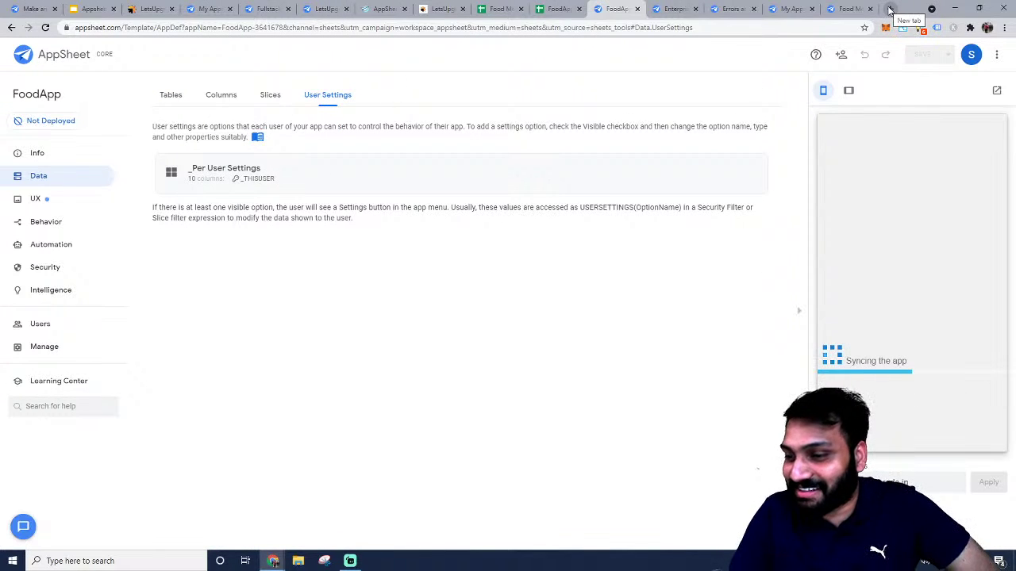
pyautogui.click(849, 92)
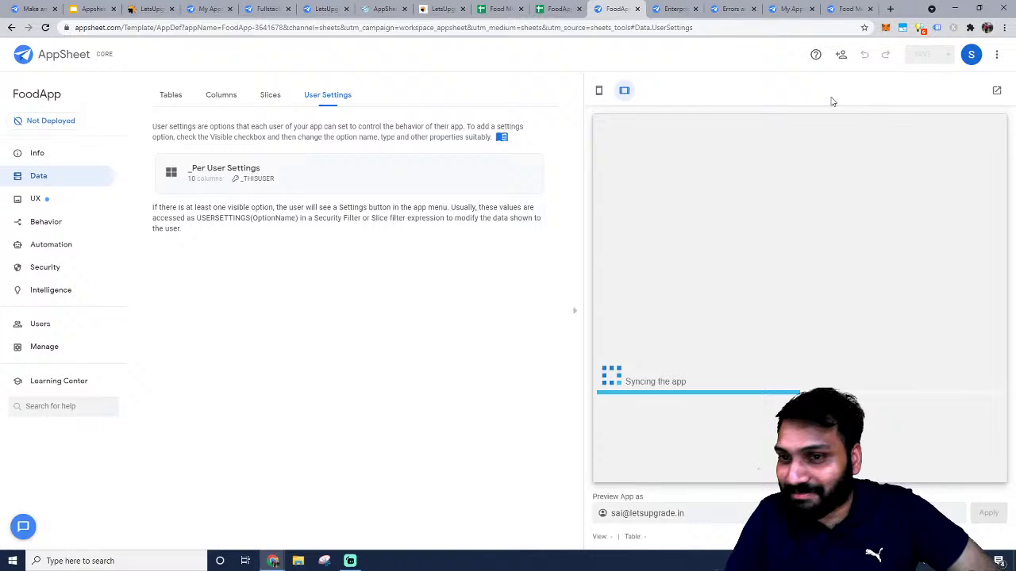
pyautogui.click(599, 93)
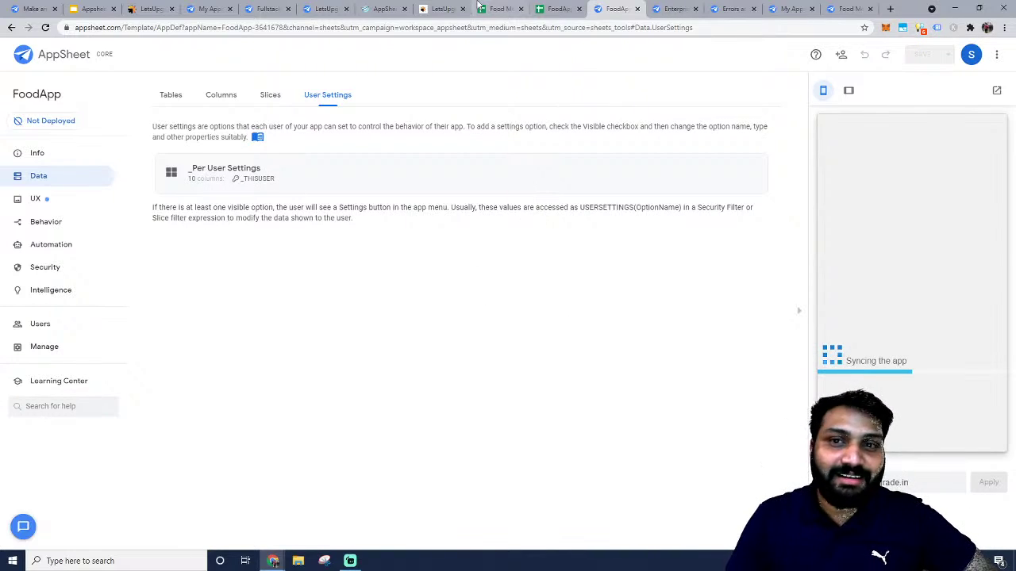
# Check the FoodApp spreadsheet's data, selecting the first UID value.
pyautogui.click(549, 10)
pyautogui.click(299, 265)
pyautogui.scroll(-10, 300, 265)
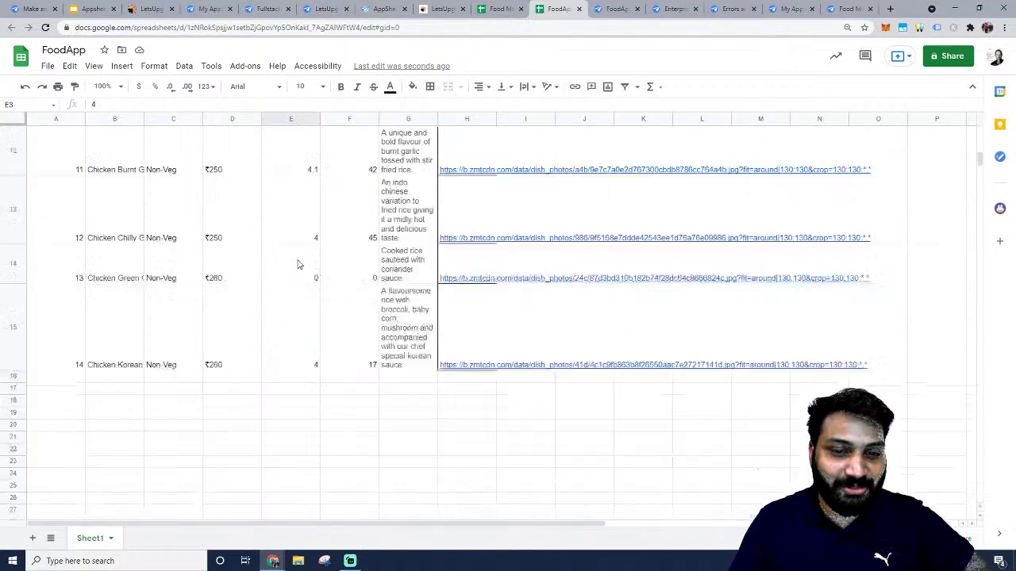
pyautogui.scroll(10, 295, 262)
pyautogui.click(79, 230)
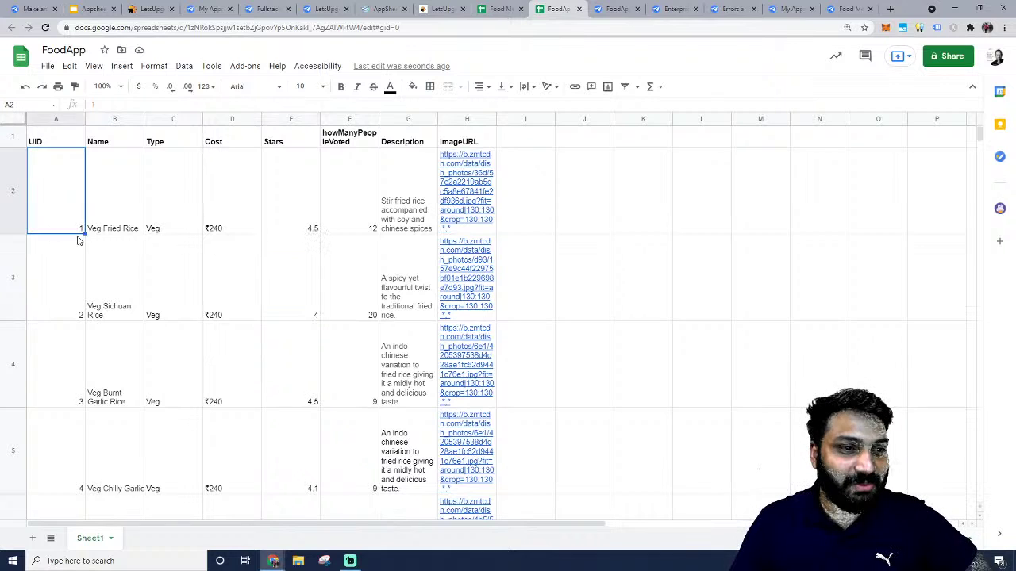
# Review the FoodApp table's nine columns and the per-user settings table.
pyautogui.click(616, 8)
pyautogui.click(67, 189)
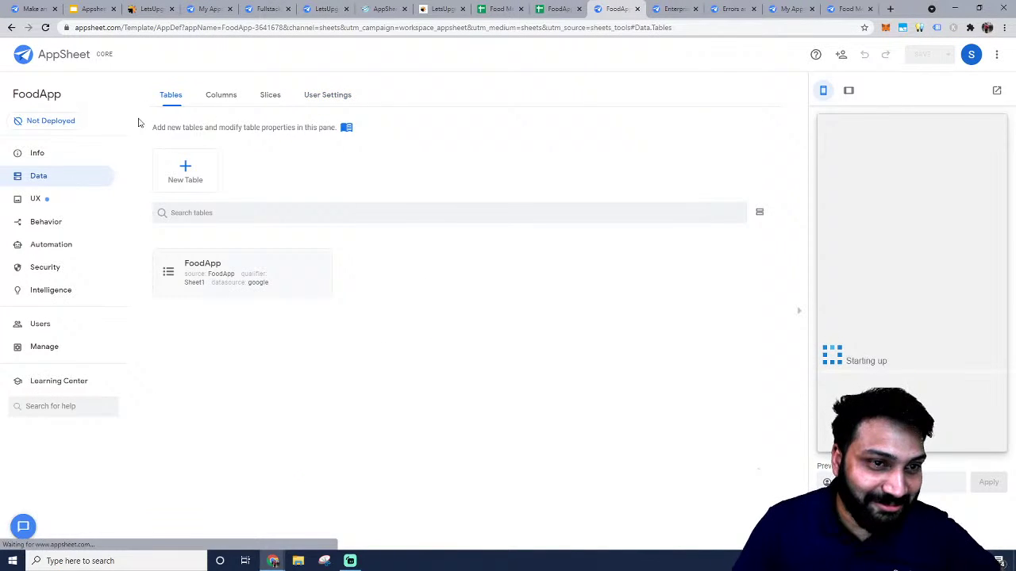
pyautogui.click(257, 251)
pyautogui.click(591, 229)
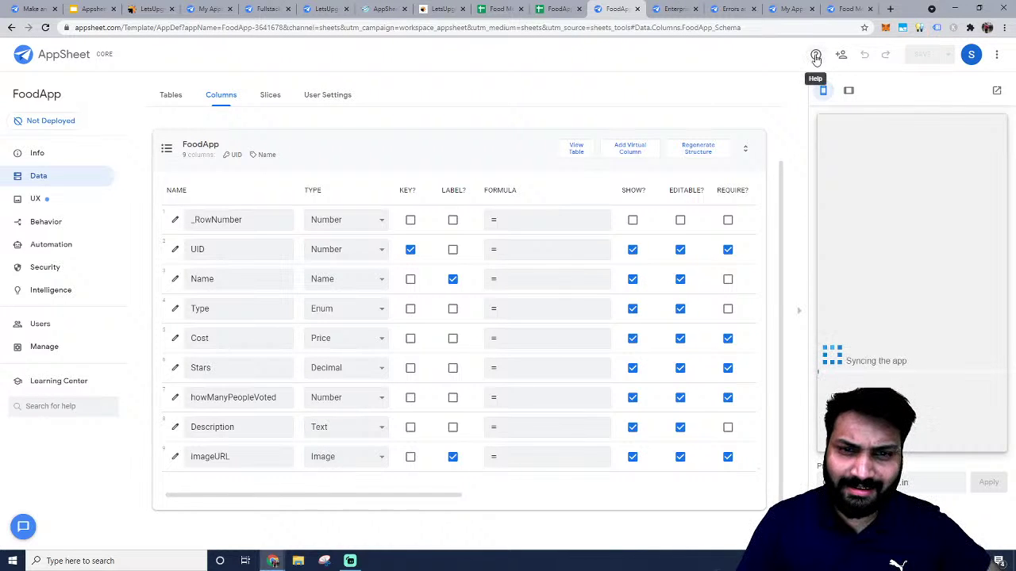
pyautogui.click(345, 95)
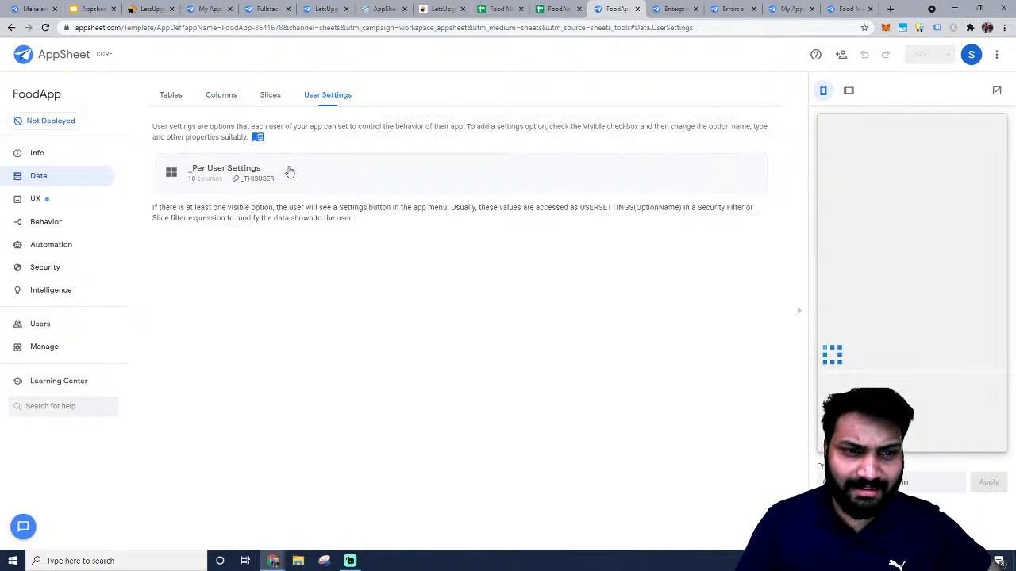
pyautogui.click(286, 170)
pyautogui.scroll(-1, 370, 206)
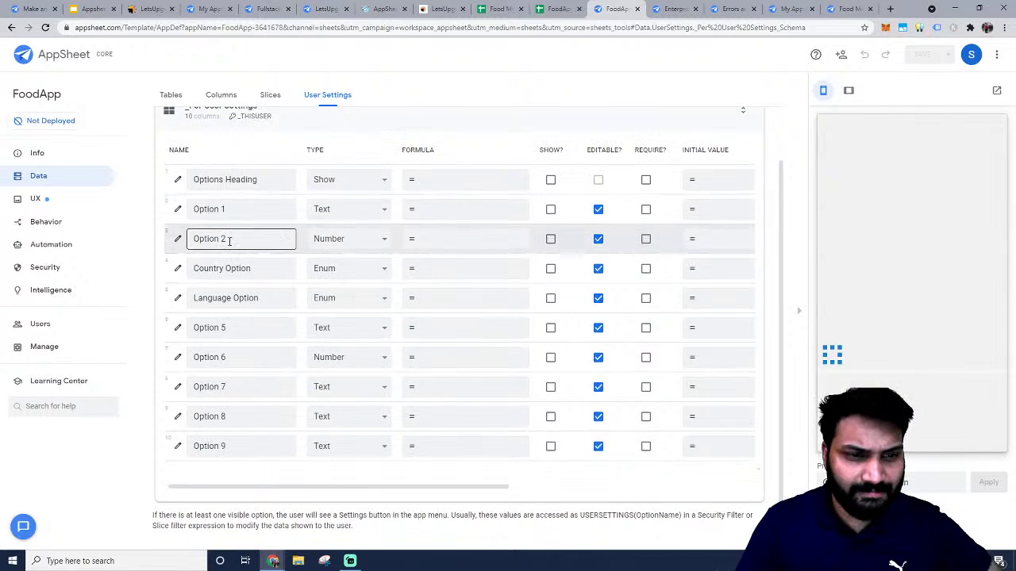
pyautogui.scroll(2, 230, 239)
pyautogui.click(270, 176)
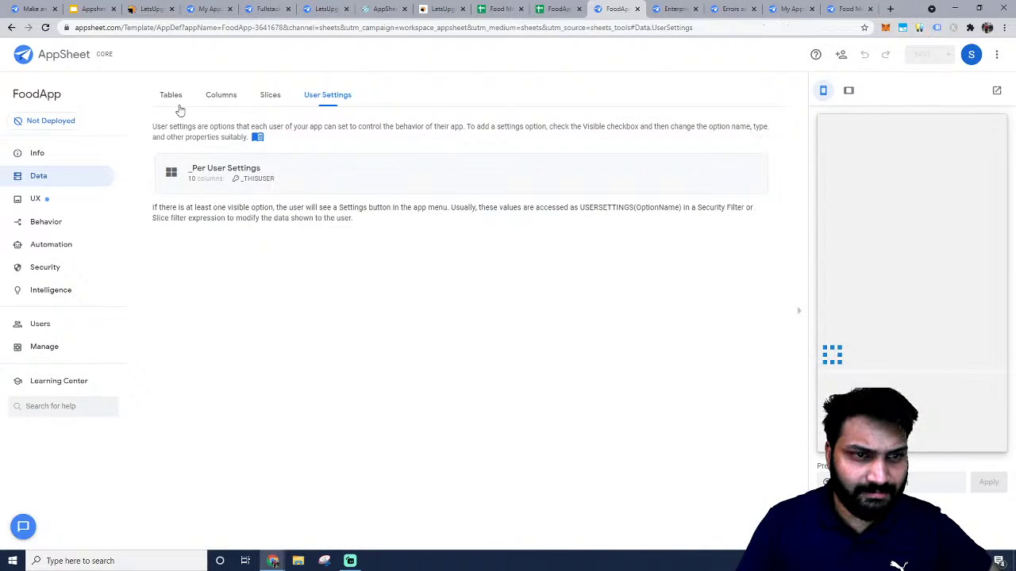
pyautogui.click(172, 98)
# Look through the Security Filters, Domain Authentication, Options and Require Sign-In settings.
pyautogui.click(60, 223)
pyautogui.click(44, 200)
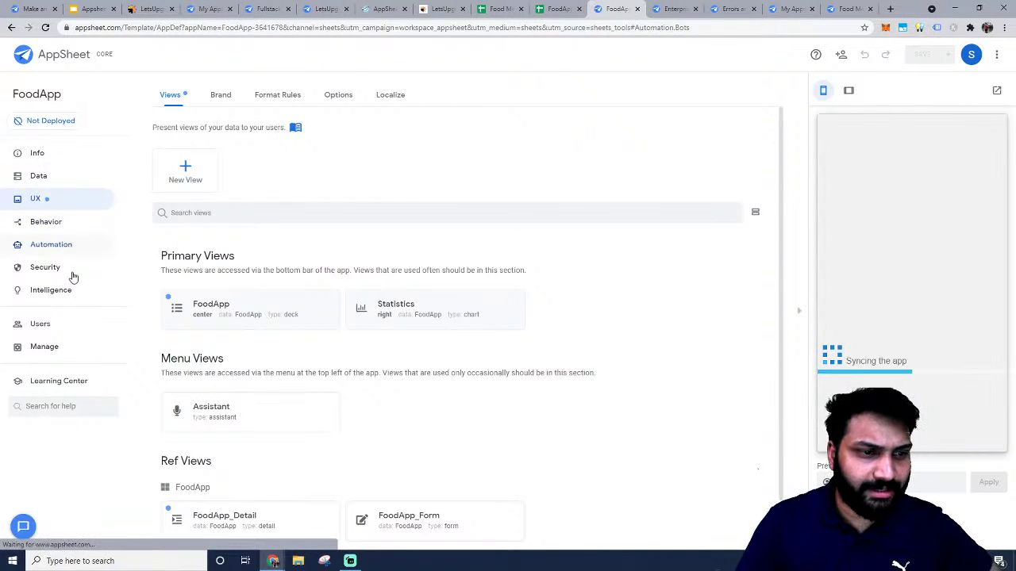
pyautogui.click(70, 272)
pyautogui.click(76, 294)
pyautogui.click(60, 268)
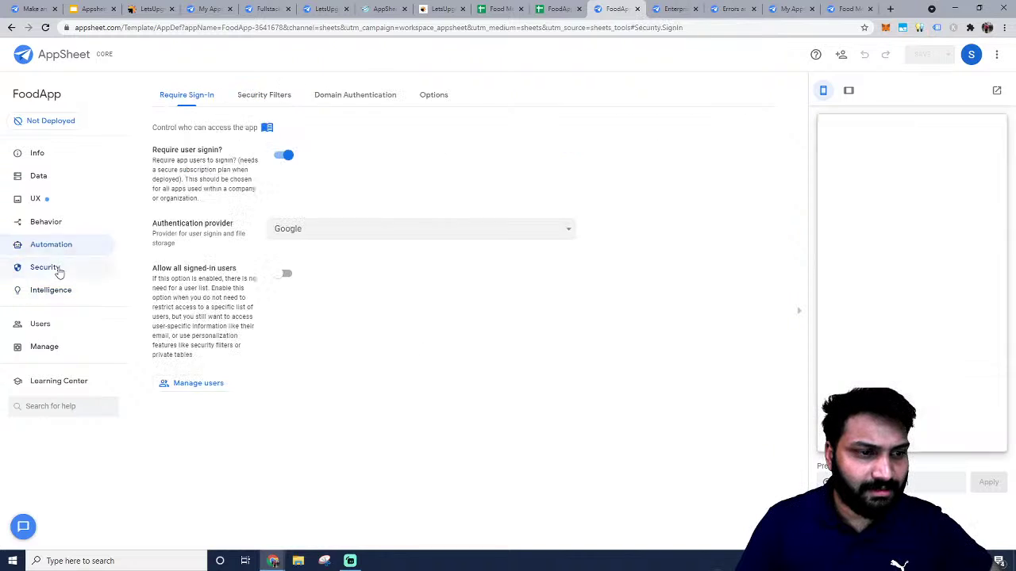
pyautogui.click(46, 326)
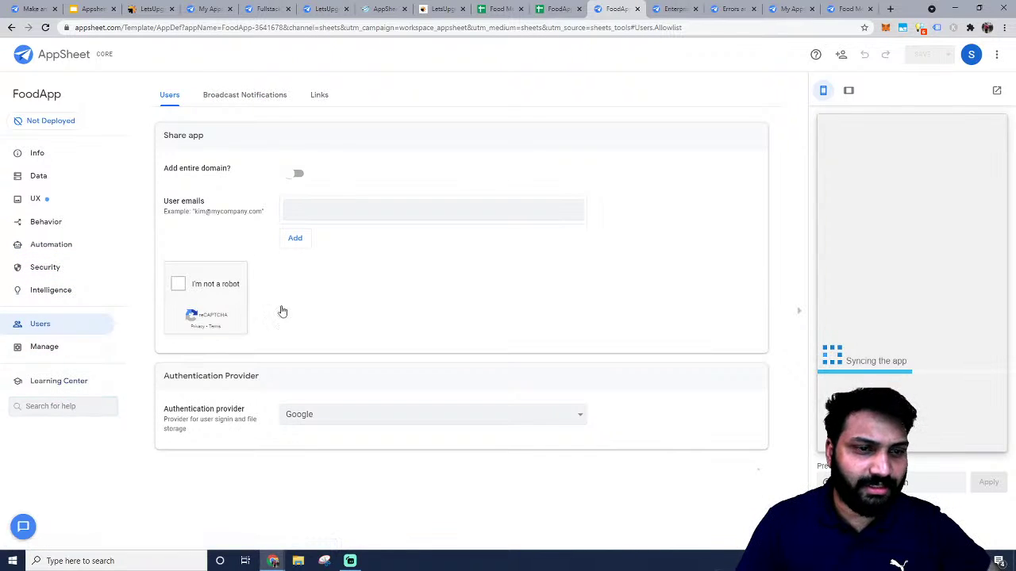
pyautogui.click(44, 268)
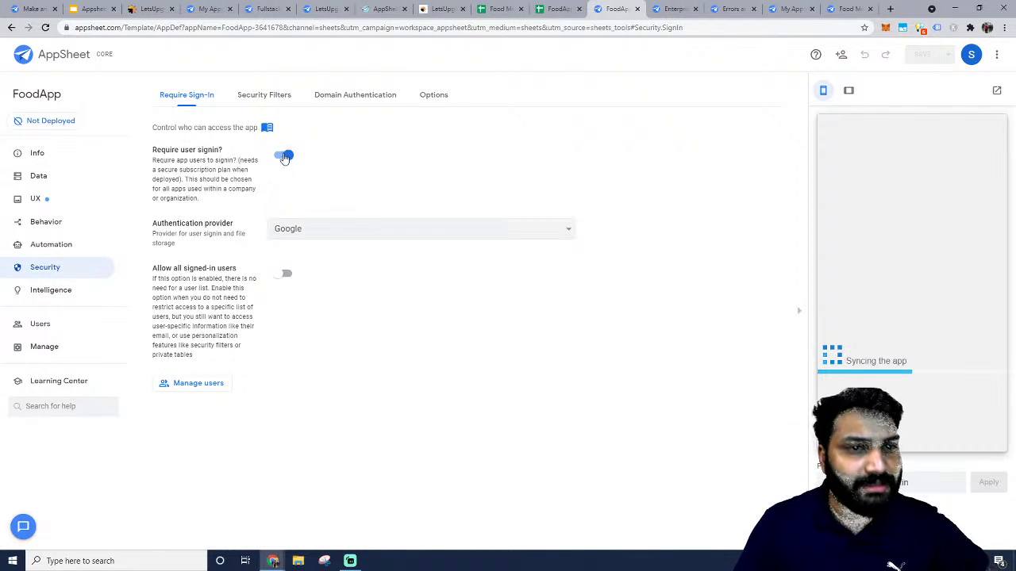
pyautogui.click(251, 95)
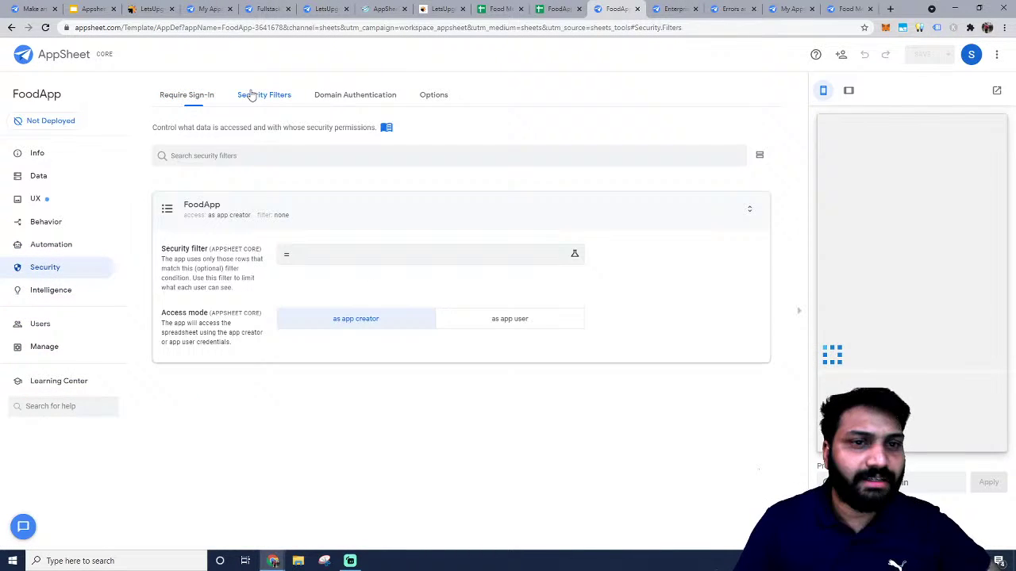
pyautogui.click(349, 96)
pyautogui.click(434, 96)
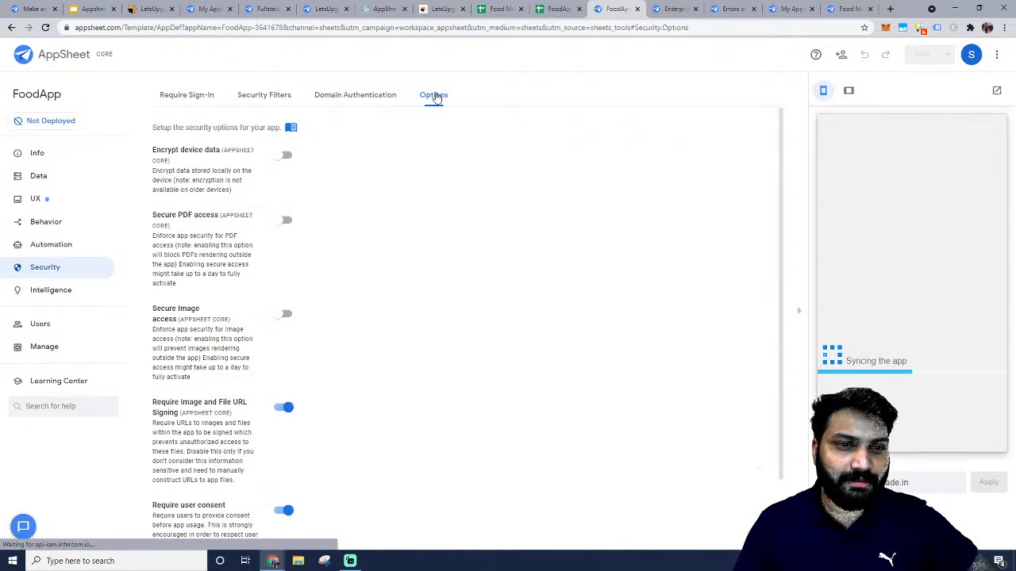
pyautogui.scroll(-1, 275, 206)
pyautogui.scroll(1, 274, 207)
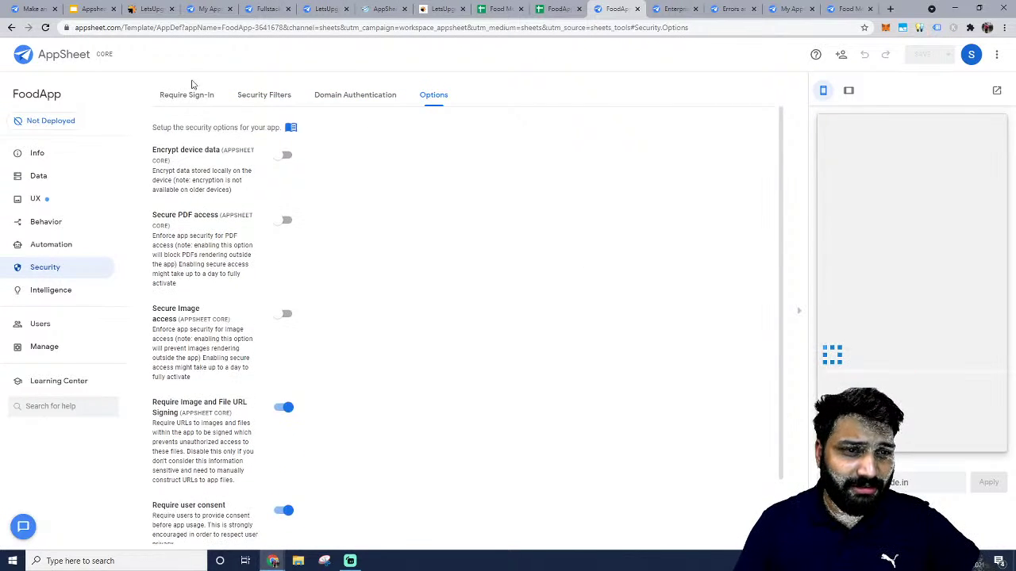
pyautogui.click(187, 95)
# View the Info overview in tablet preview, then return to the Food Menu spreadsheet.
pyautogui.click(37, 153)
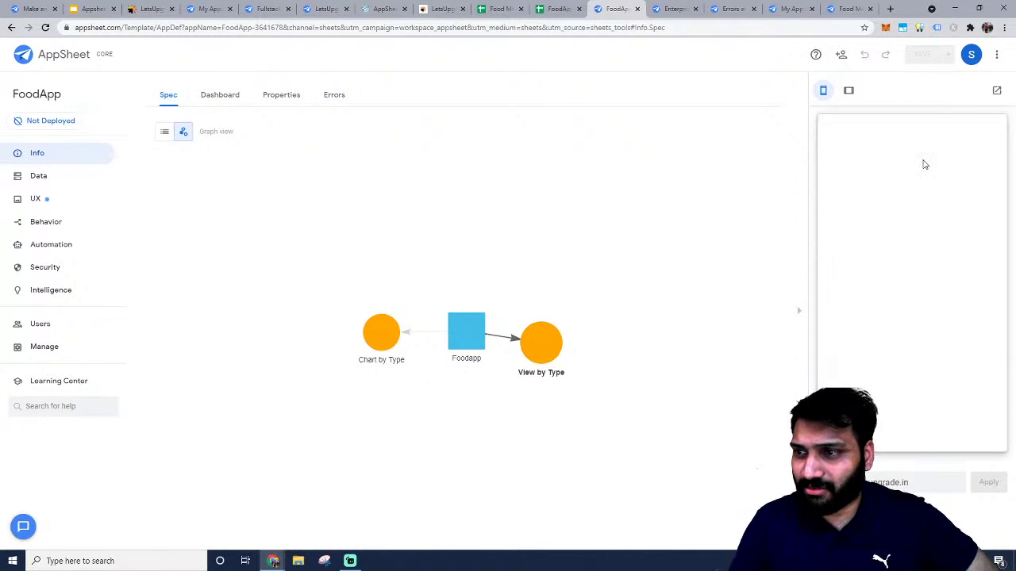
pyautogui.click(848, 92)
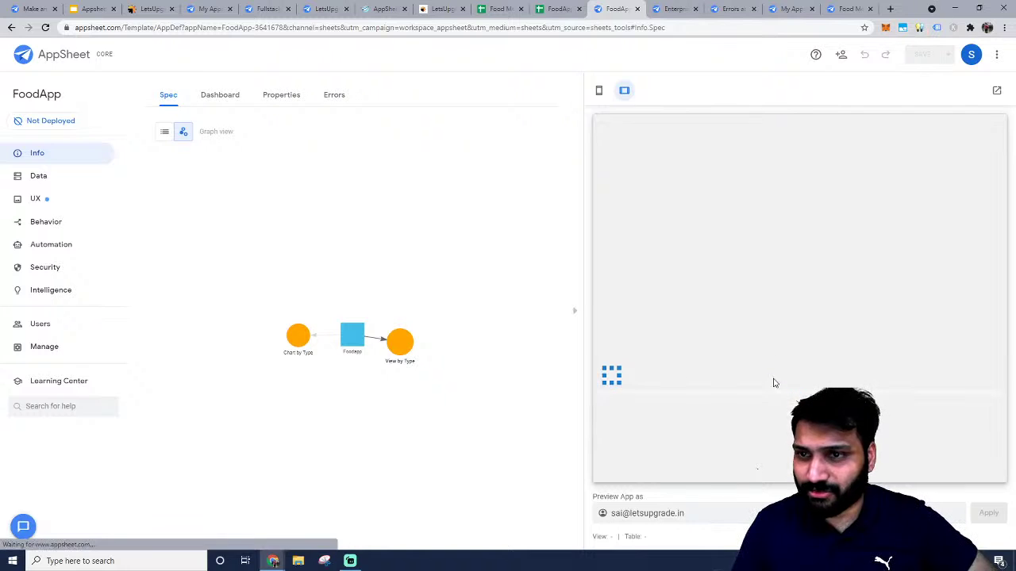
pyautogui.click(498, 8)
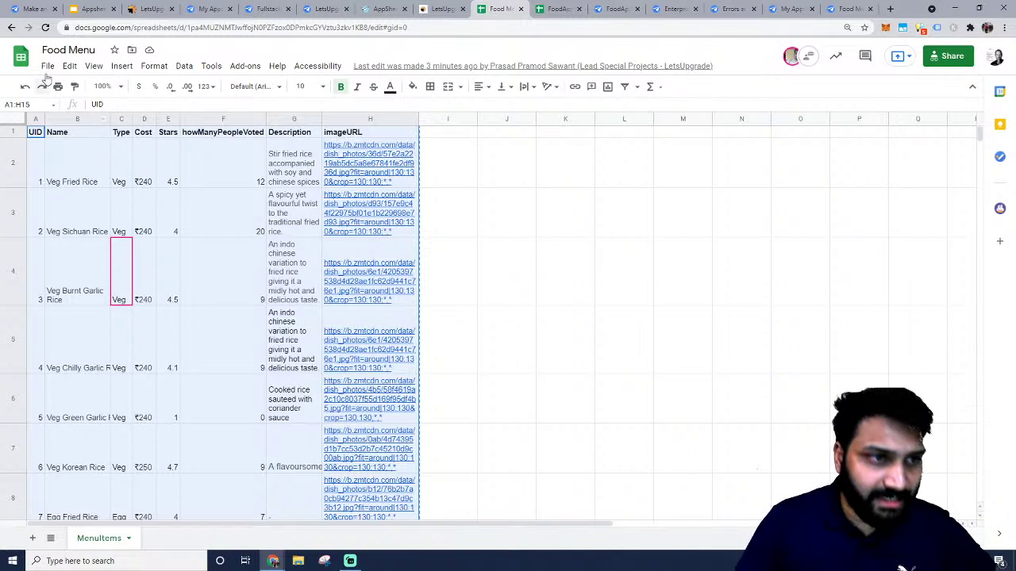
# View the LetsUpgrade Attendance spreadsheet's Leaves sheet, then go to AppSheet's My Apps list.
pyautogui.click(43, 69)
pyautogui.click(23, 63)
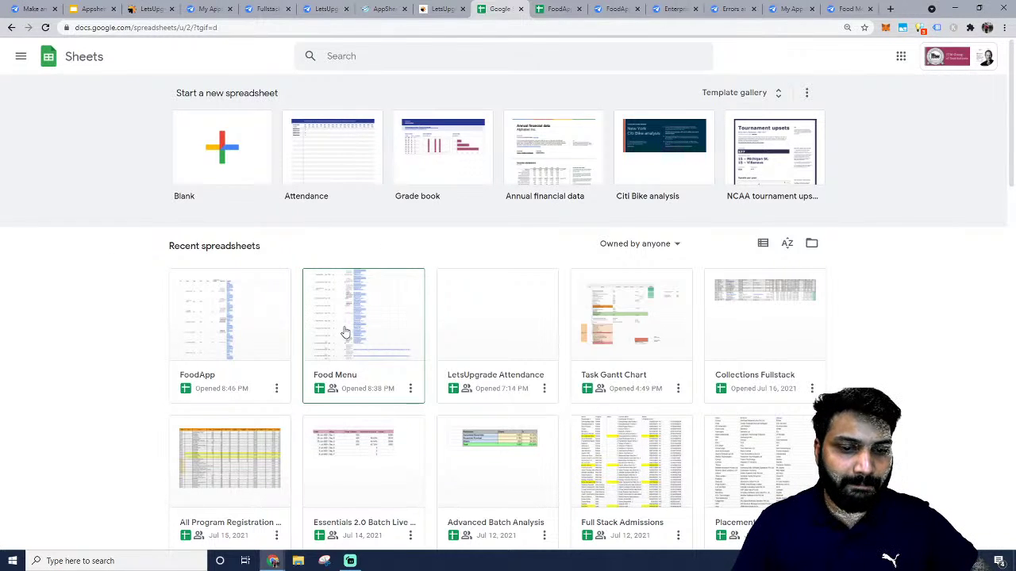
pyautogui.click(512, 320)
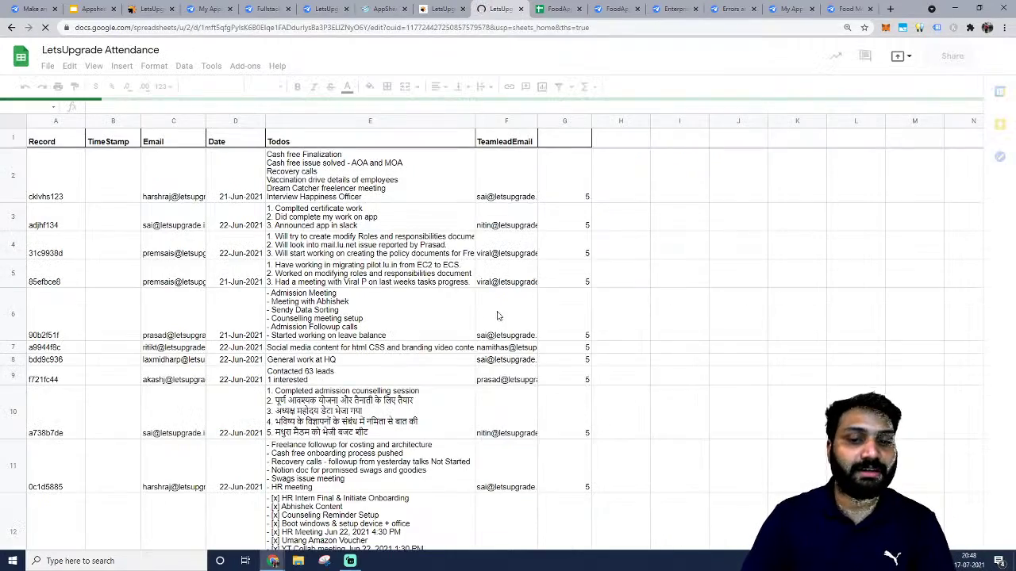
pyautogui.scroll(-9, 356, 373)
pyautogui.scroll(6, 354, 376)
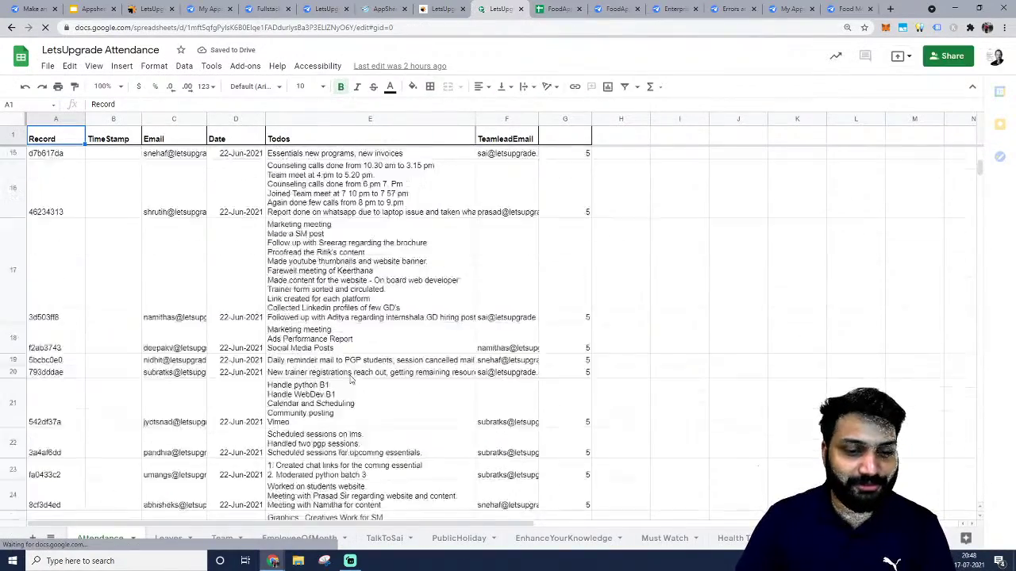
pyautogui.click(171, 542)
pyautogui.scroll(-5, 312, 266)
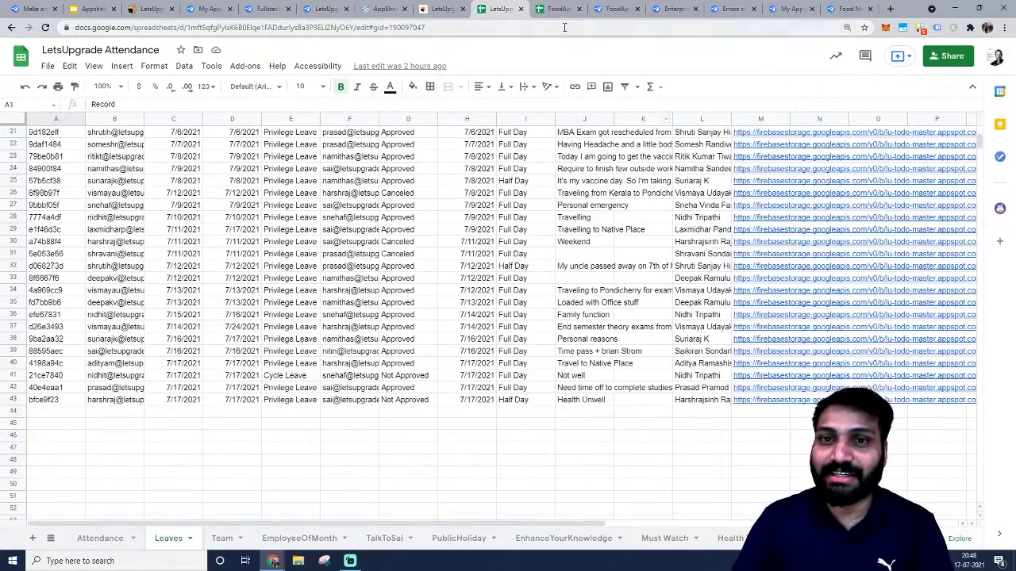
pyautogui.click(616, 8)
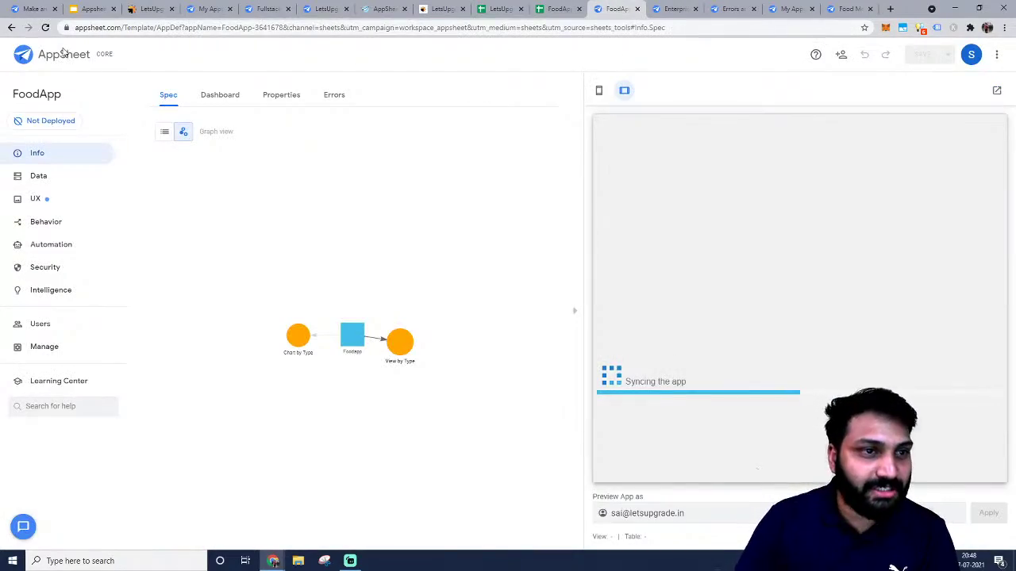
pyautogui.click(63, 52)
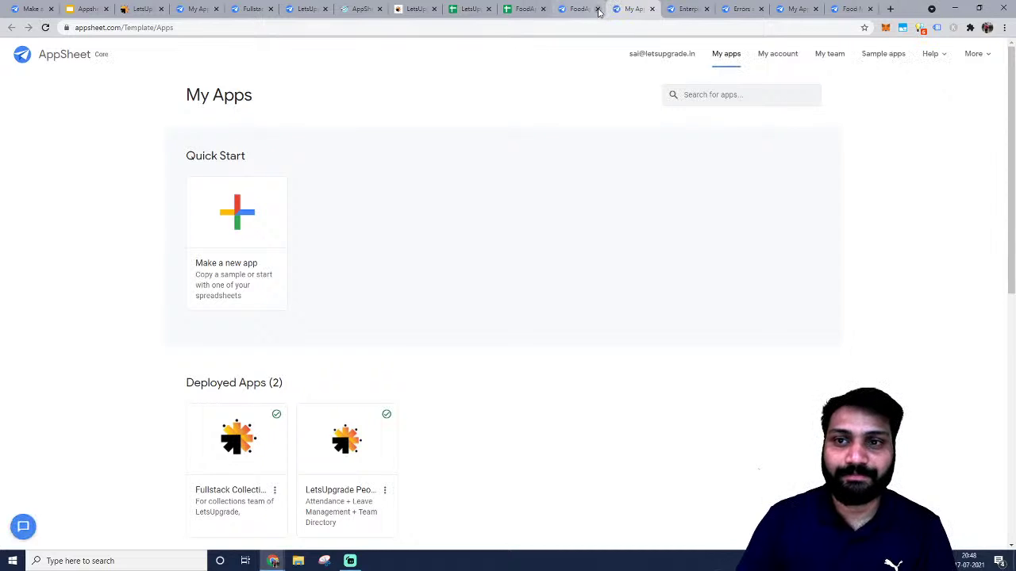
# Open the LetsUpgrade People app to view its nine tables, then return to LetsUpgrade Attendance.
pyautogui.scroll(-2, 320, 356)
pyautogui.click(348, 303)
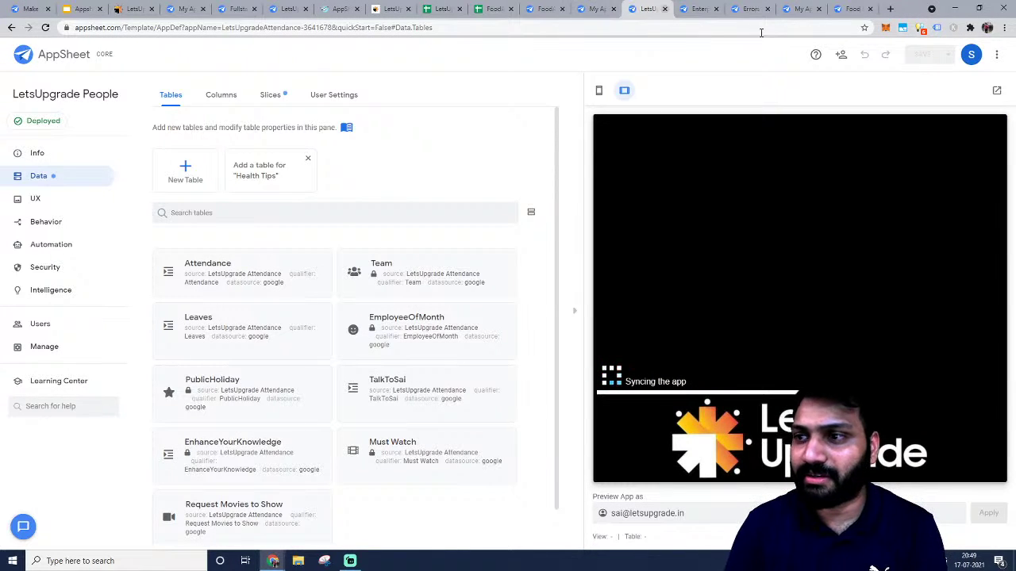
pyautogui.click(970, 54)
pyautogui.click(619, 27)
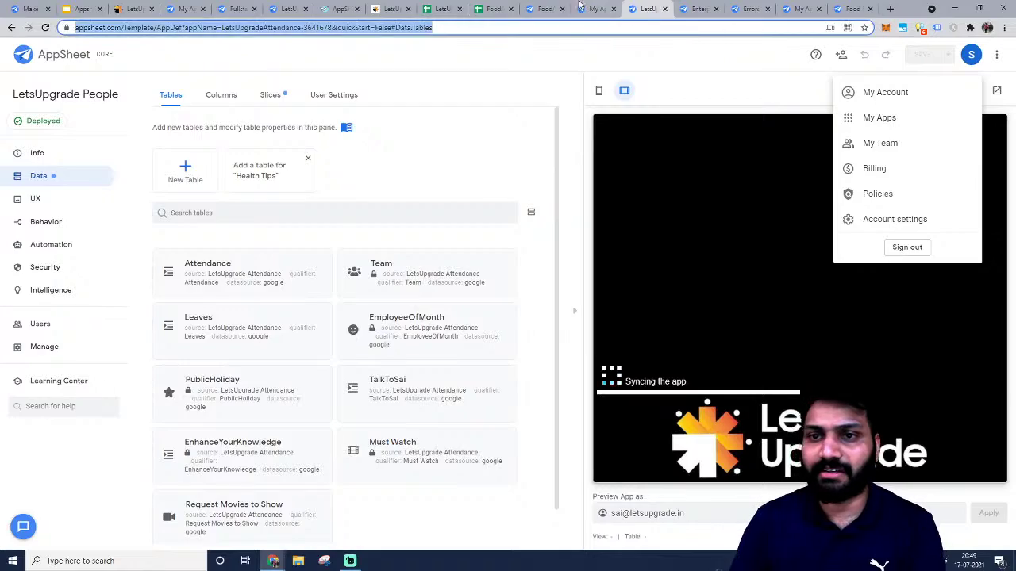
pyautogui.click(554, 6)
pyautogui.click(396, 6)
pyautogui.click(437, 6)
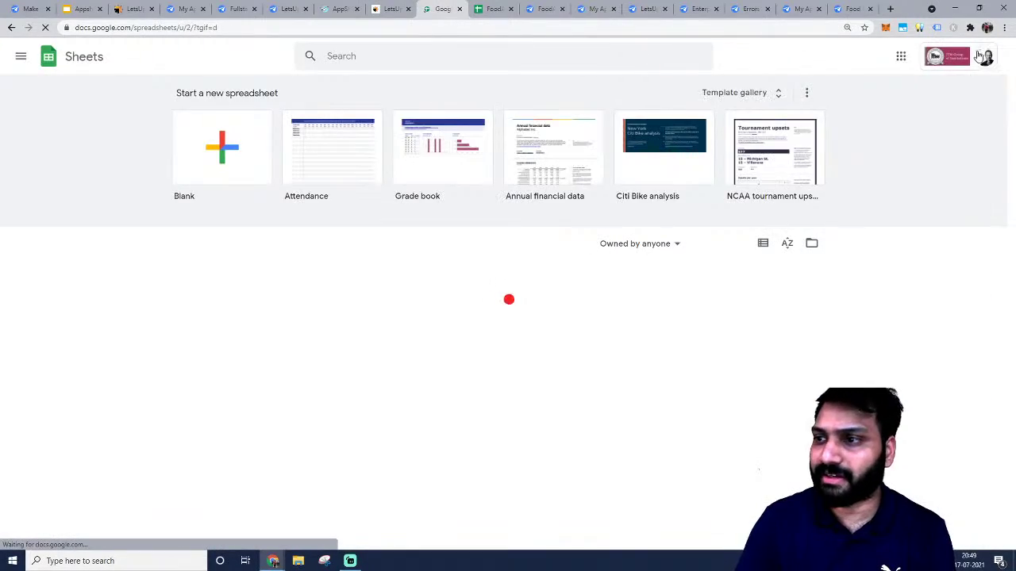
# Switch to another Google account and create a blank spreadsheet named 'Food App'.
pyautogui.click(986, 57)
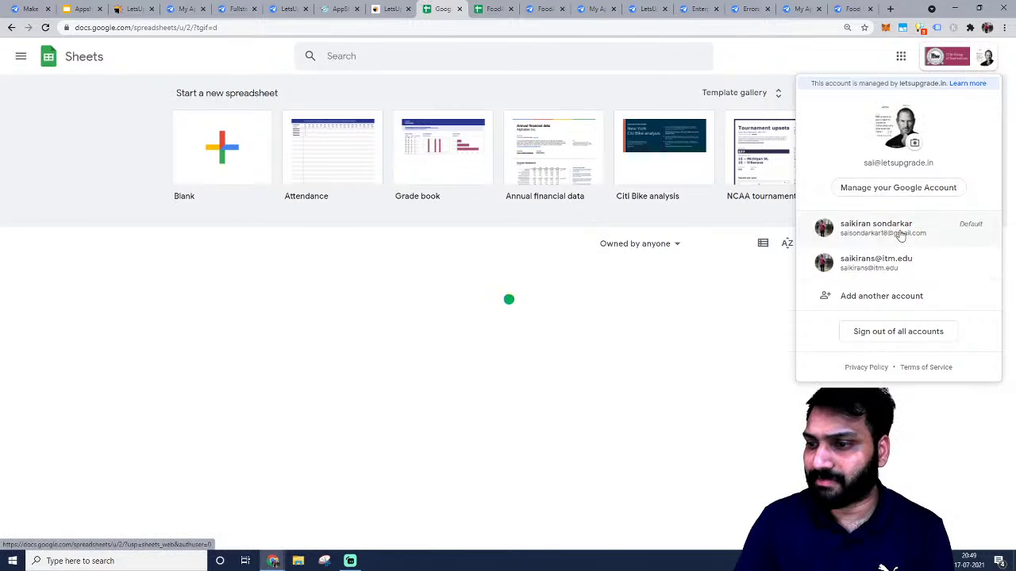
pyautogui.click(900, 231)
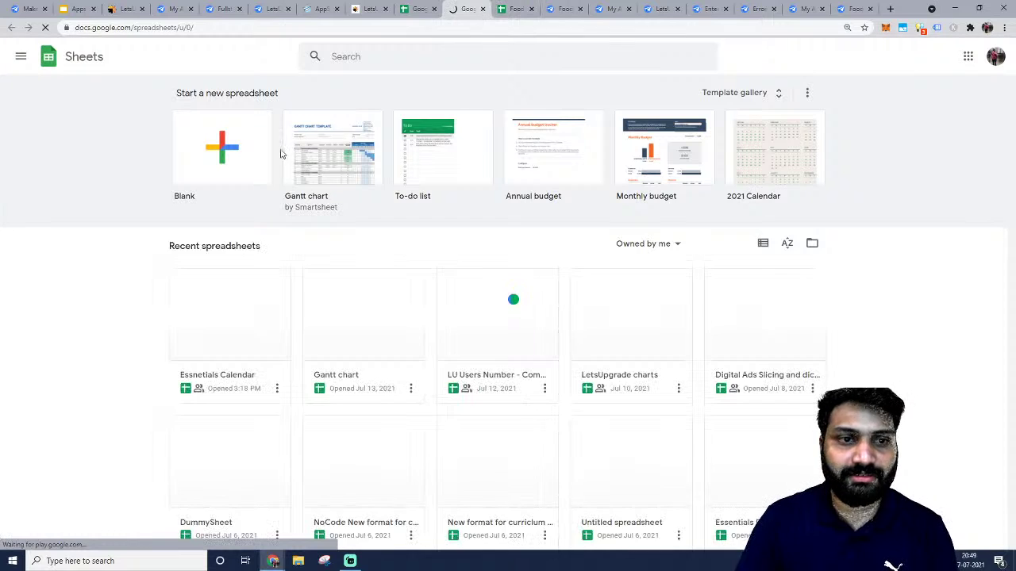
pyautogui.click(268, 149)
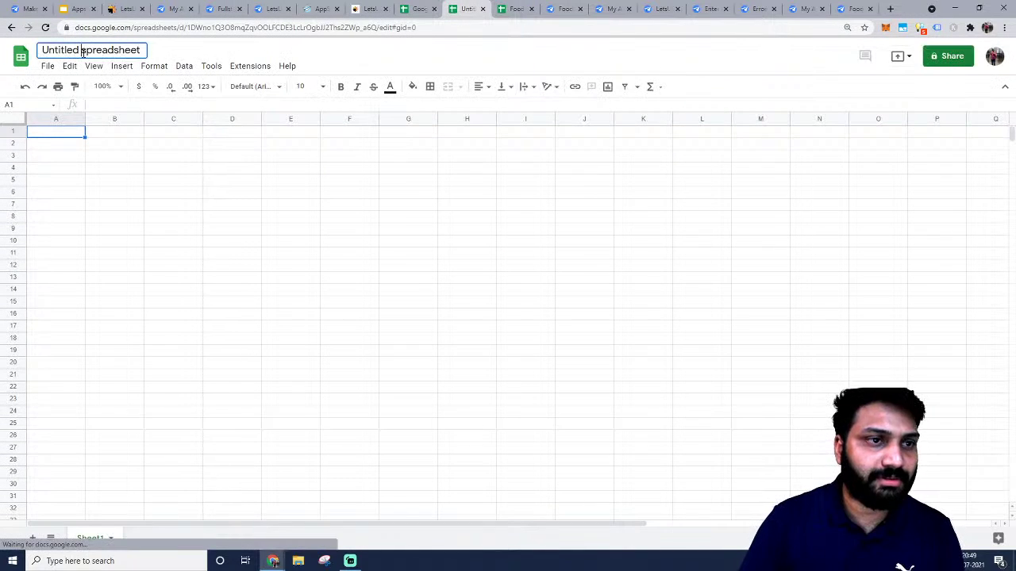
pyautogui.click(83, 53)
pyautogui.write('Food')
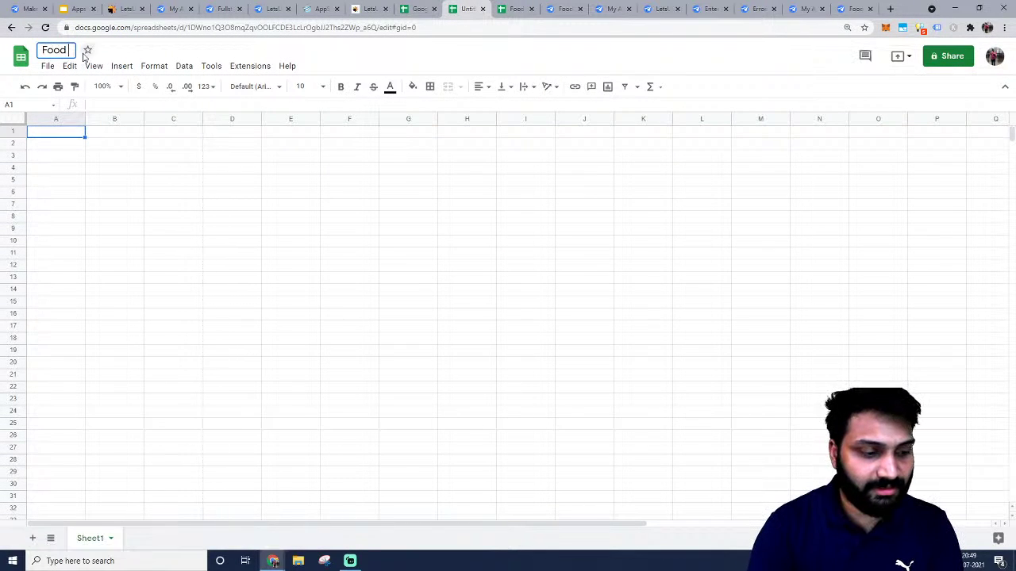
pyautogui.write(' App')
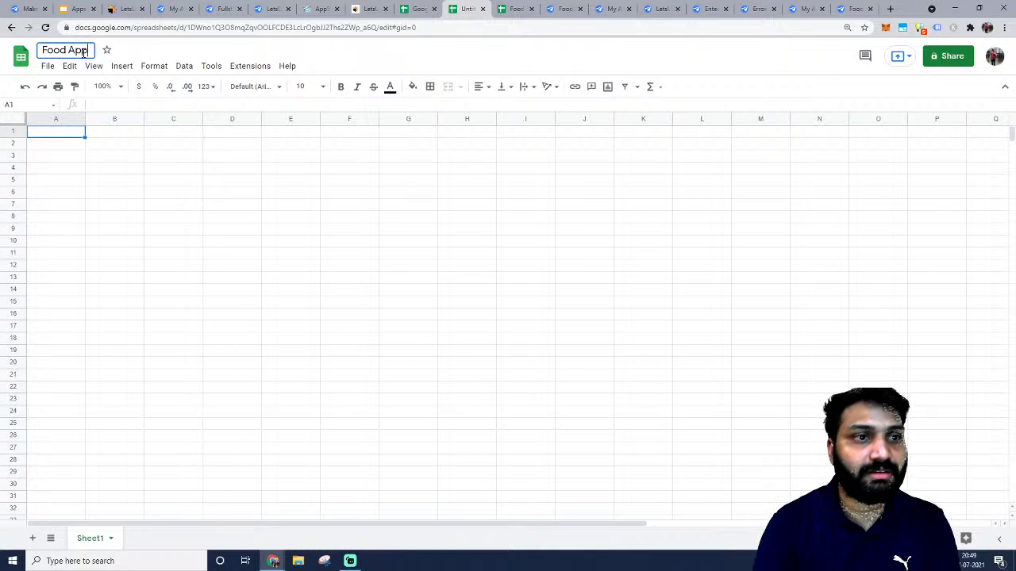
# Copy FoodApp's data range A1:H15 and paste it into Food App's A1.
pyautogui.click(516, 9)
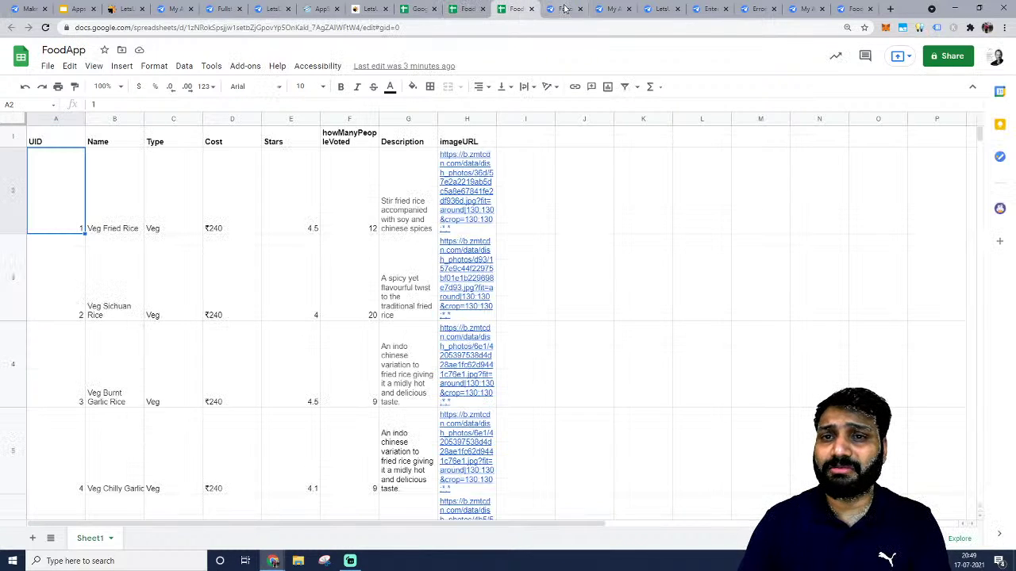
pyautogui.click(78, 145)
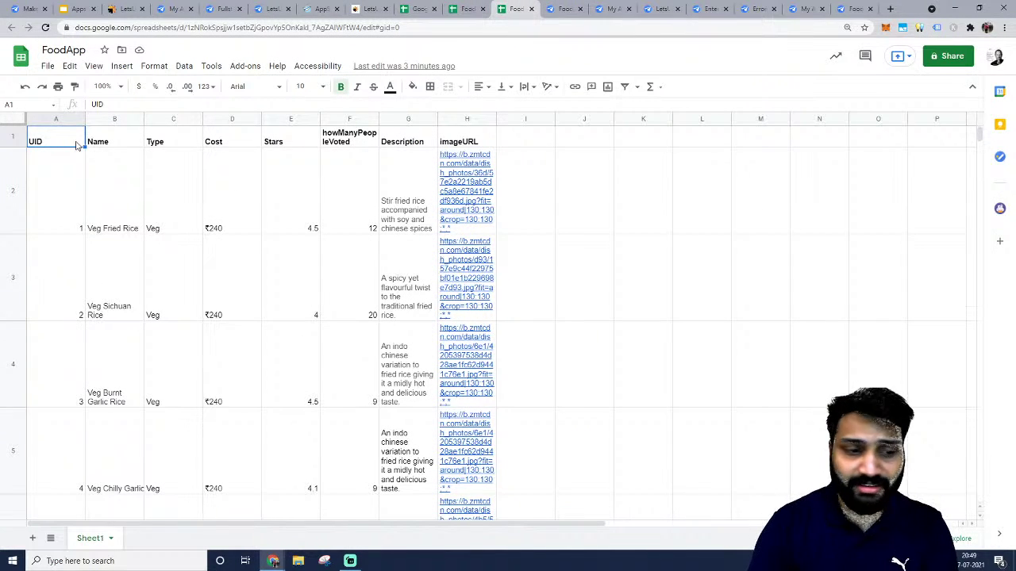
pyautogui.hotkey('ctrl', 'shift', 'Down')
pyautogui.hotkey('ctrl', 'shift', 'Right')
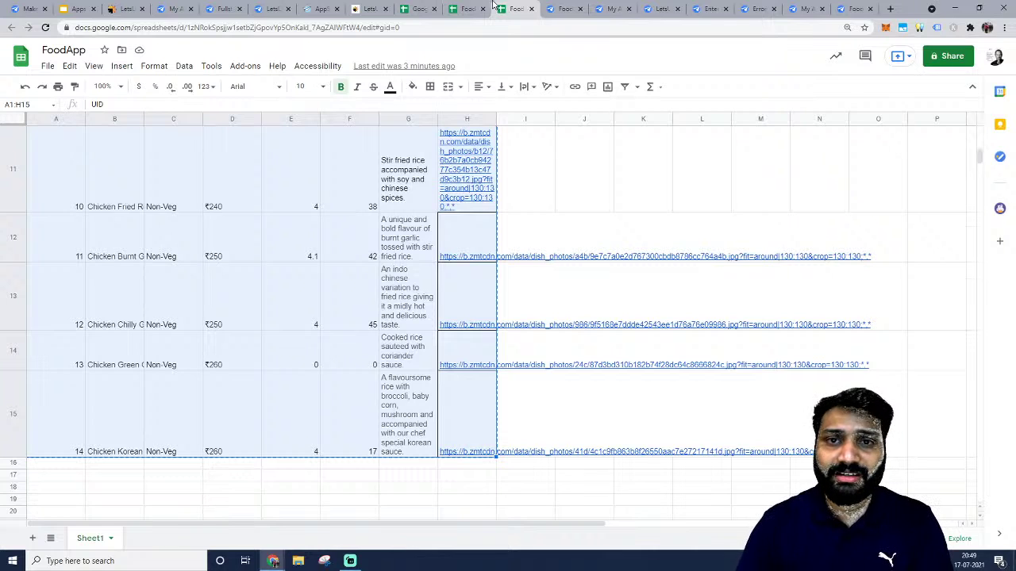
pyautogui.click(468, 9)
pyautogui.hotkey('ctrl', 'v')
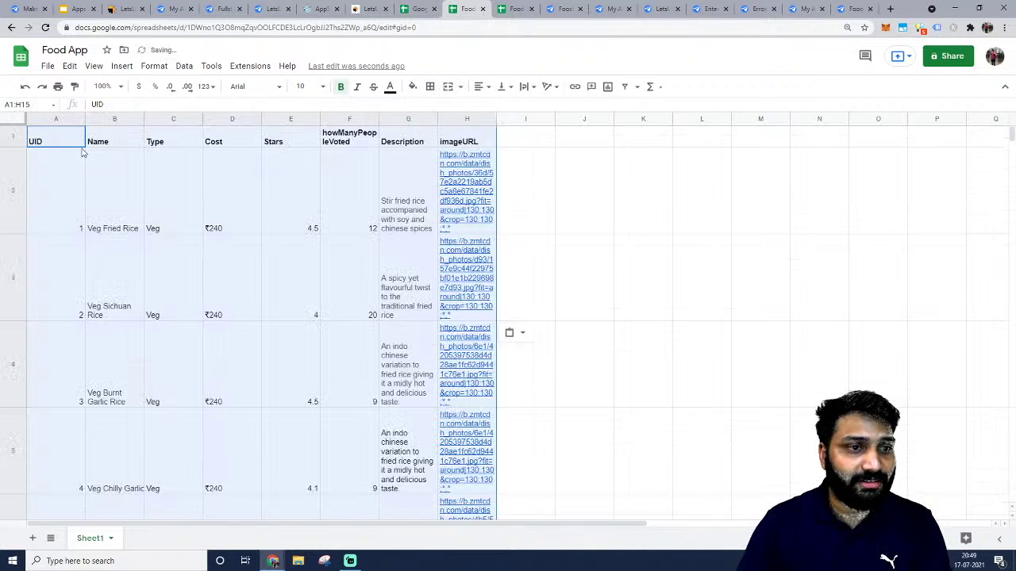
# Try creating an AppSheet app from Food App, which shows an access error.
pyautogui.click(211, 66)
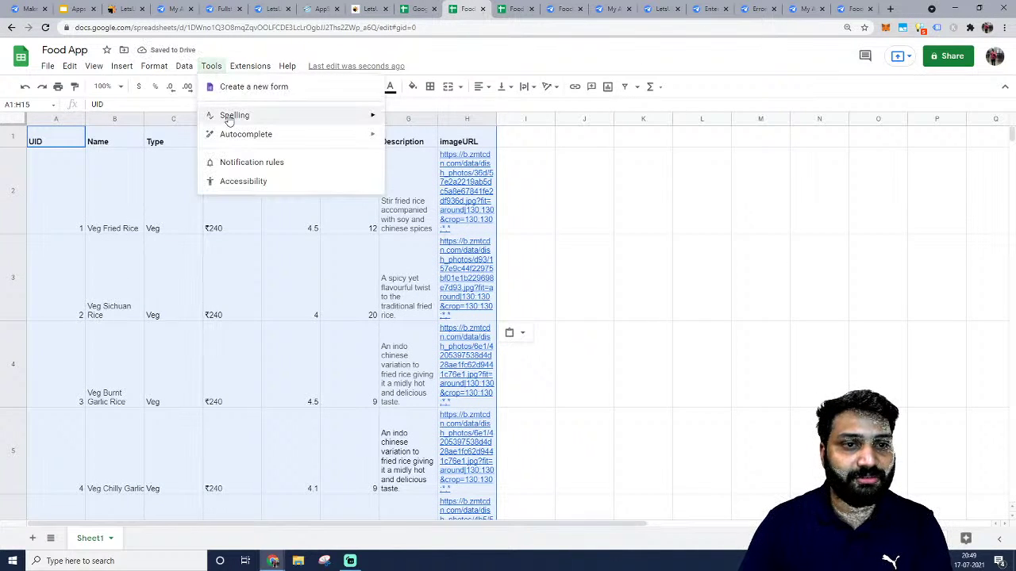
pyautogui.click(248, 66)
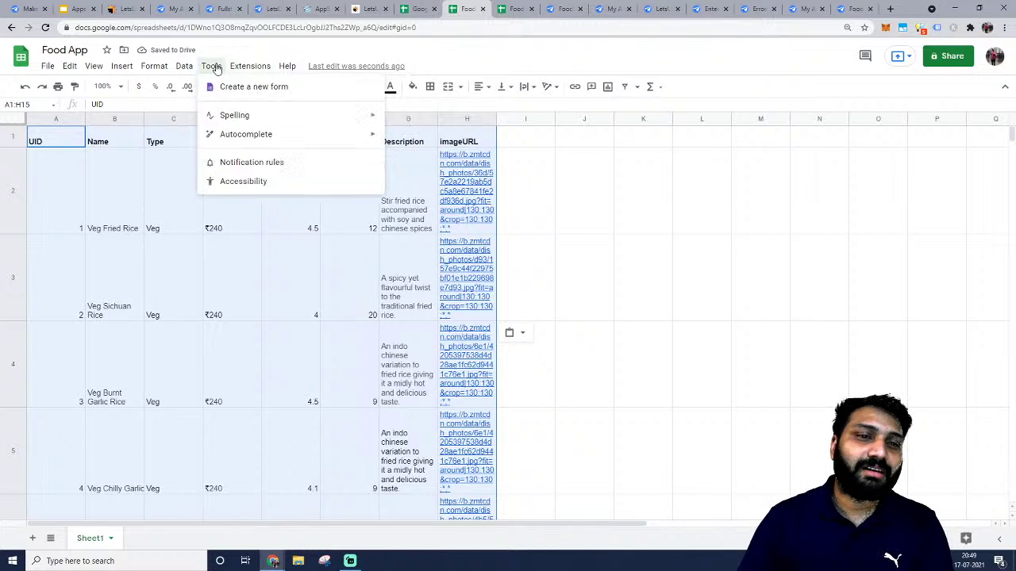
pyautogui.moveTo(371, 160)
pyautogui.click(460, 156)
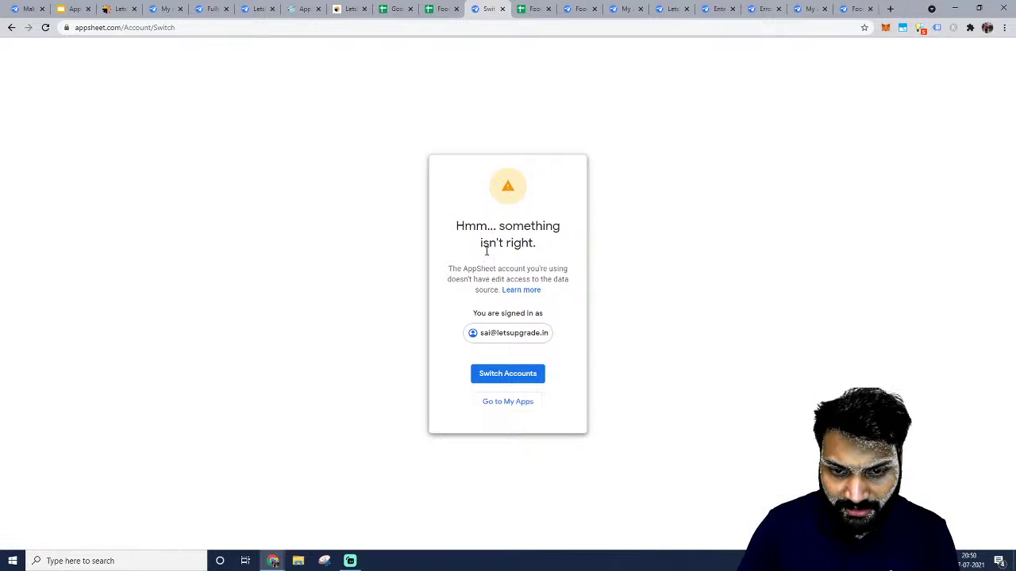
pyautogui.moveTo(493, 227); pyautogui.dragTo(707, 261)
pyautogui.click(498, 280)
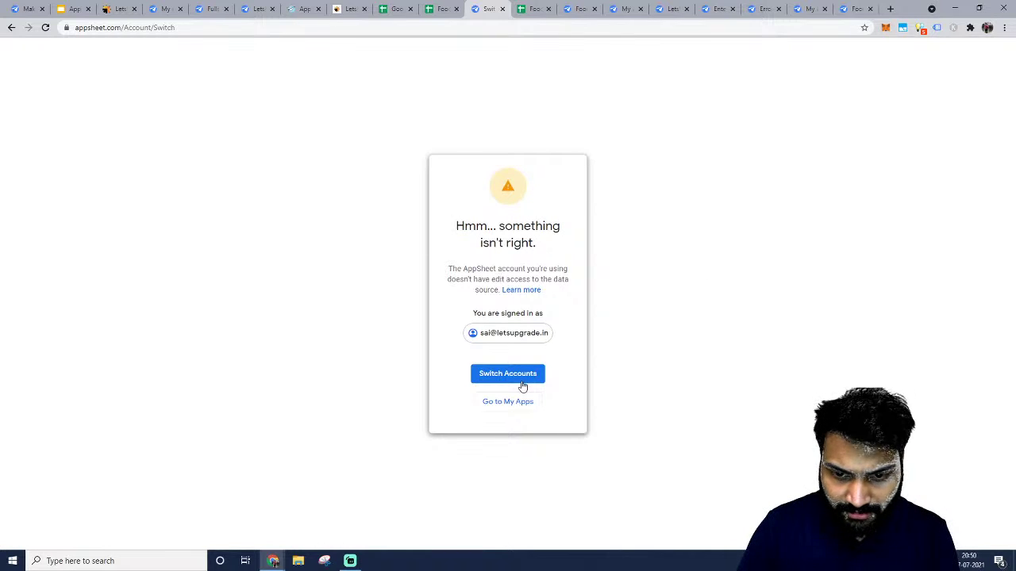
# Check which Google account owns the Food App spreadsheet.
pyautogui.click(441, 9)
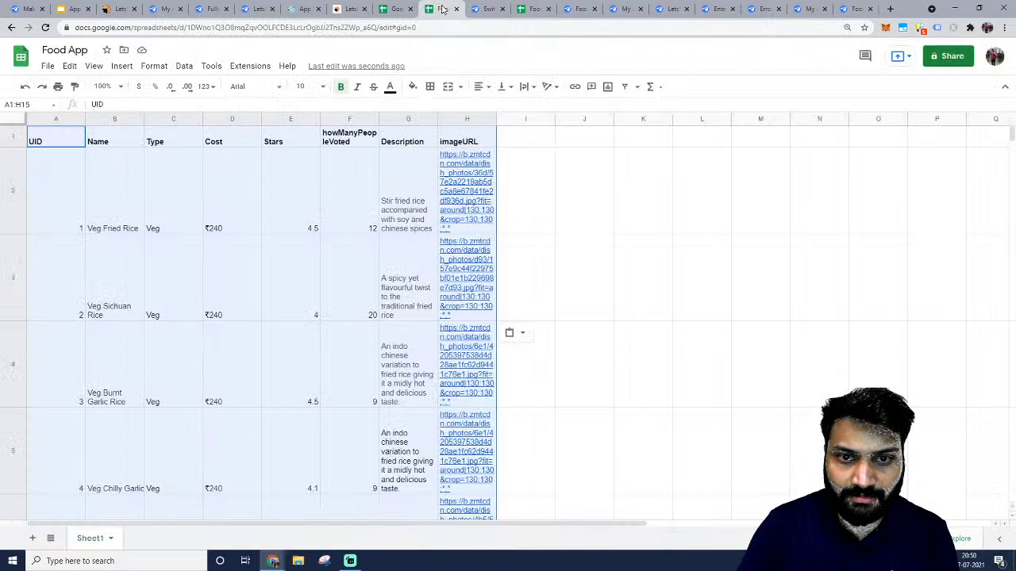
pyautogui.click(396, 9)
pyautogui.click(430, 8)
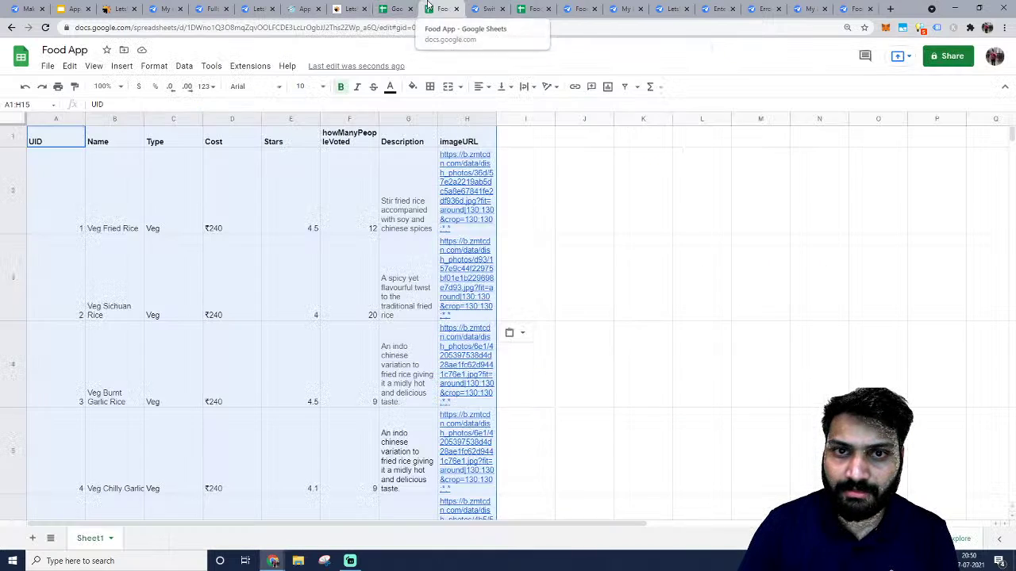
pyautogui.click(995, 57)
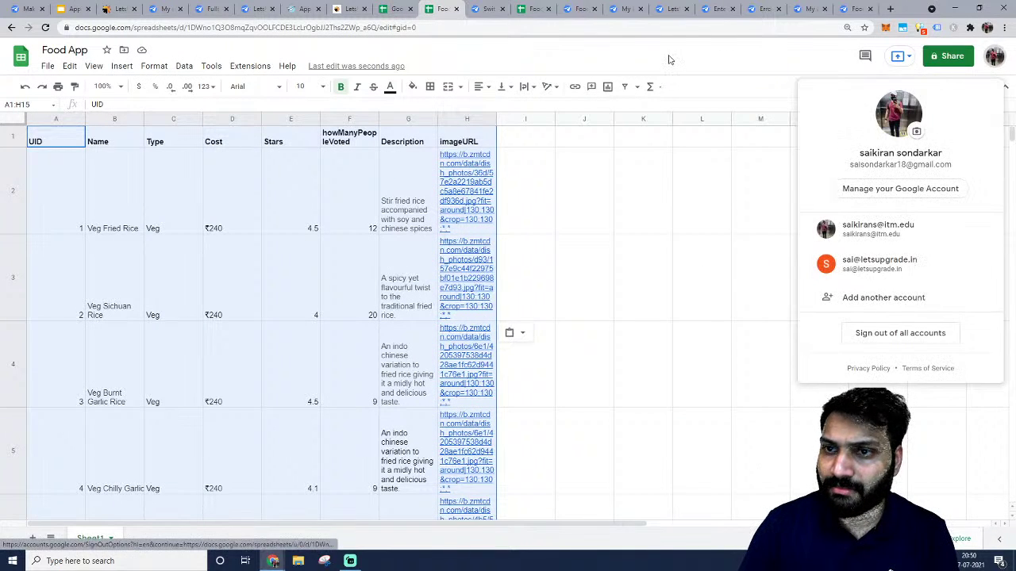
pyautogui.click(669, 60)
pyautogui.click(489, 7)
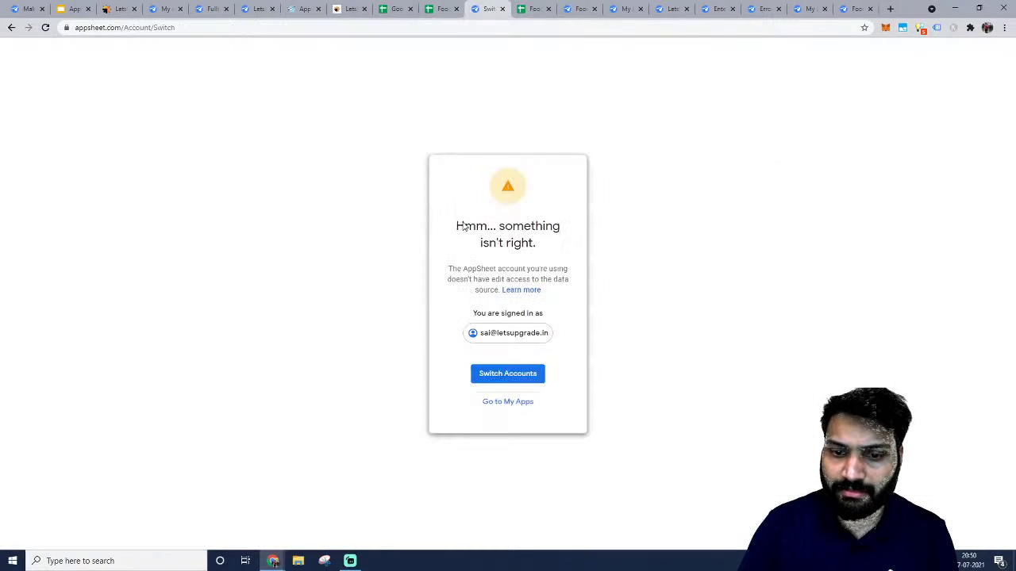
# Switch AppSheet to the spreadsheet owner's Google account and allow Drive and Sheets access.
pyautogui.doubleClick(516, 332)
pyautogui.click(508, 379)
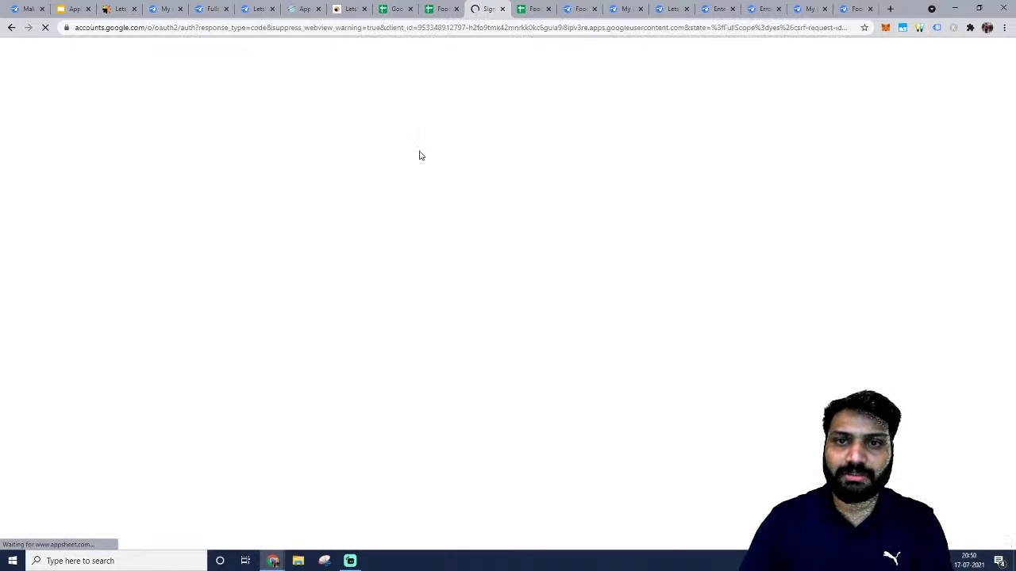
pyautogui.click(461, 276)
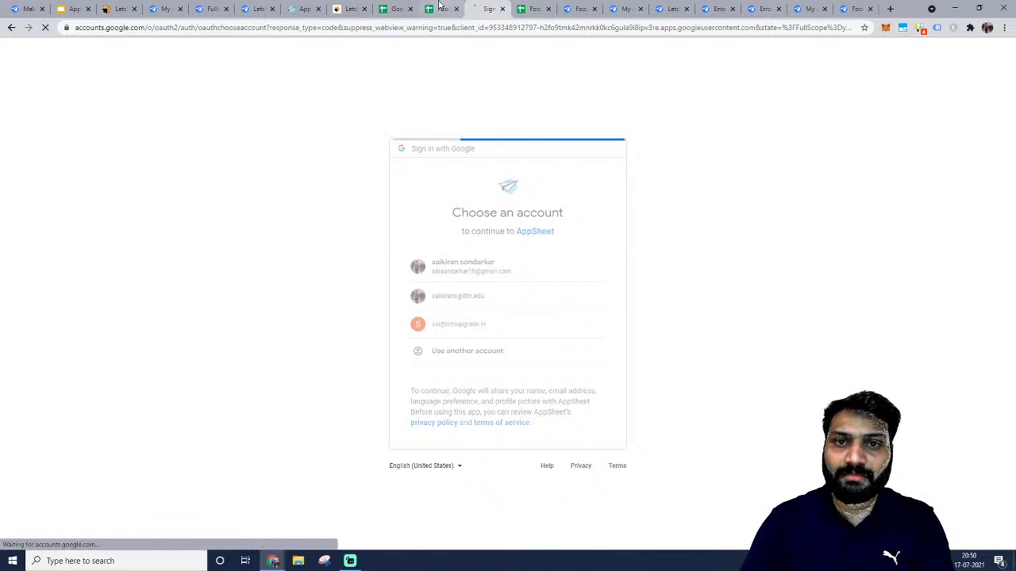
pyautogui.click(582, 446)
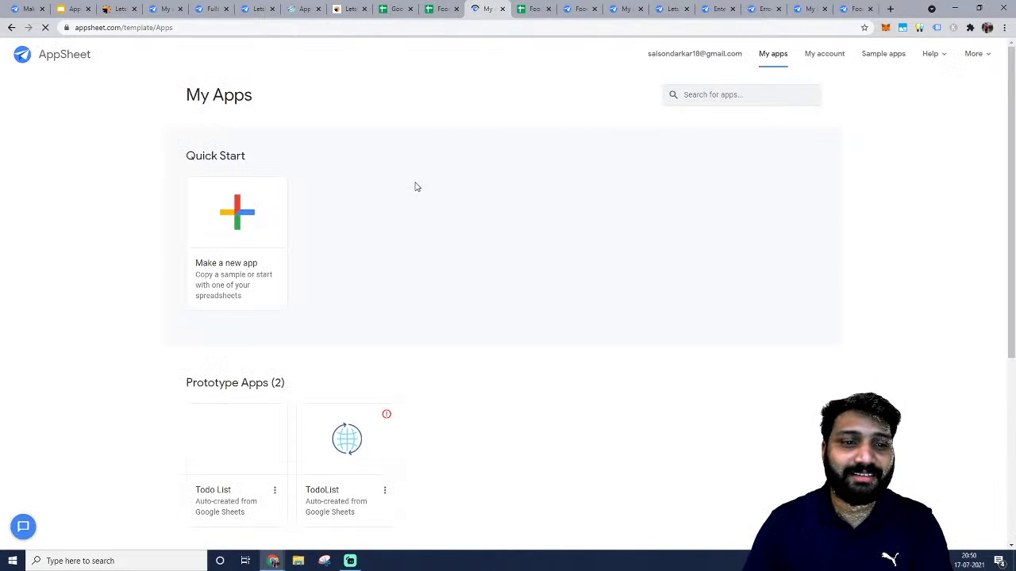
pyautogui.scroll(-1, 227, 340)
pyautogui.scroll(1, 226, 335)
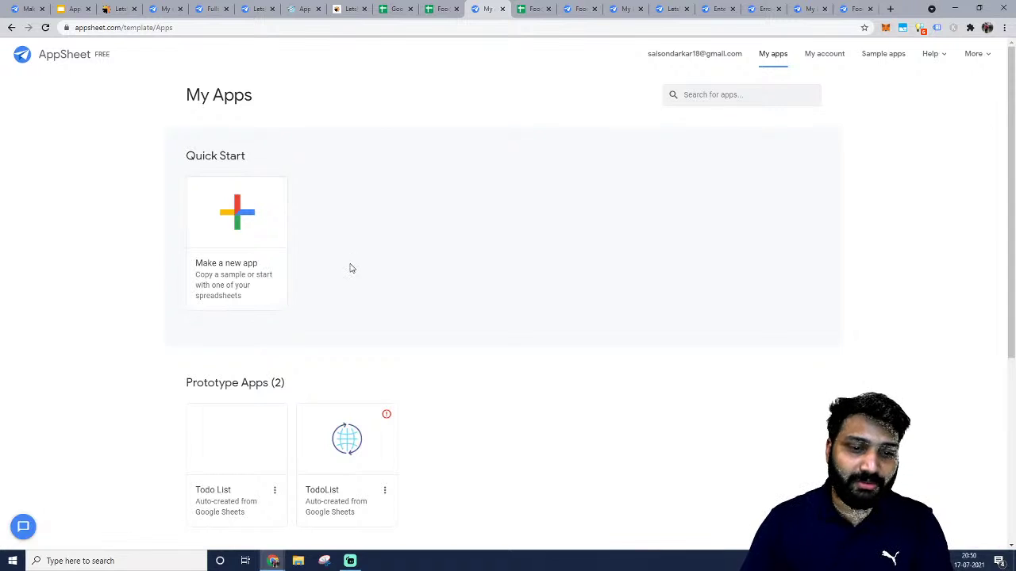
pyautogui.click(445, 6)
# Create an AppSheet app from the Food App spreadsheet via Extensions > AppSheet.
pyautogui.click(212, 66)
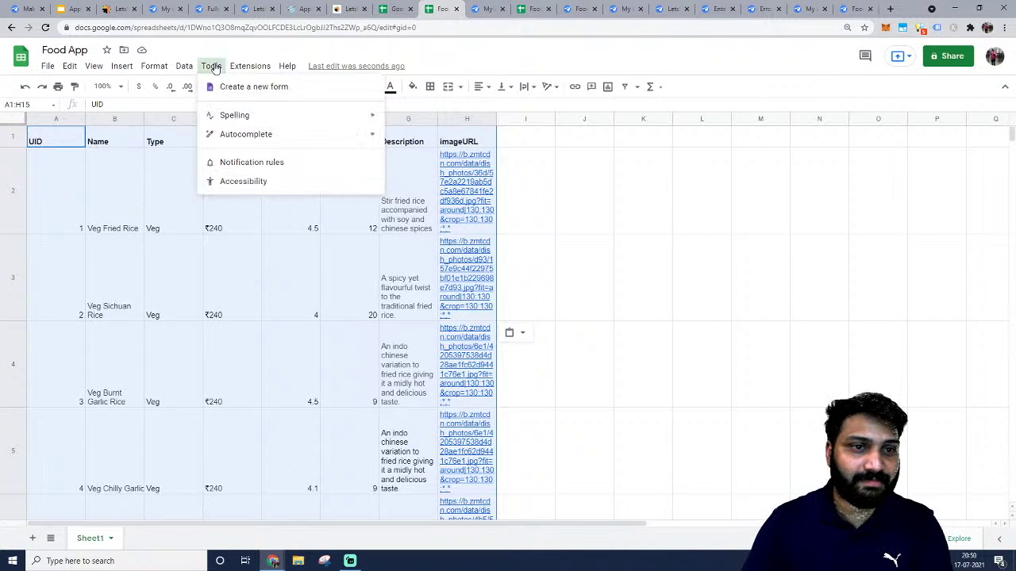
pyautogui.moveTo(243, 65)
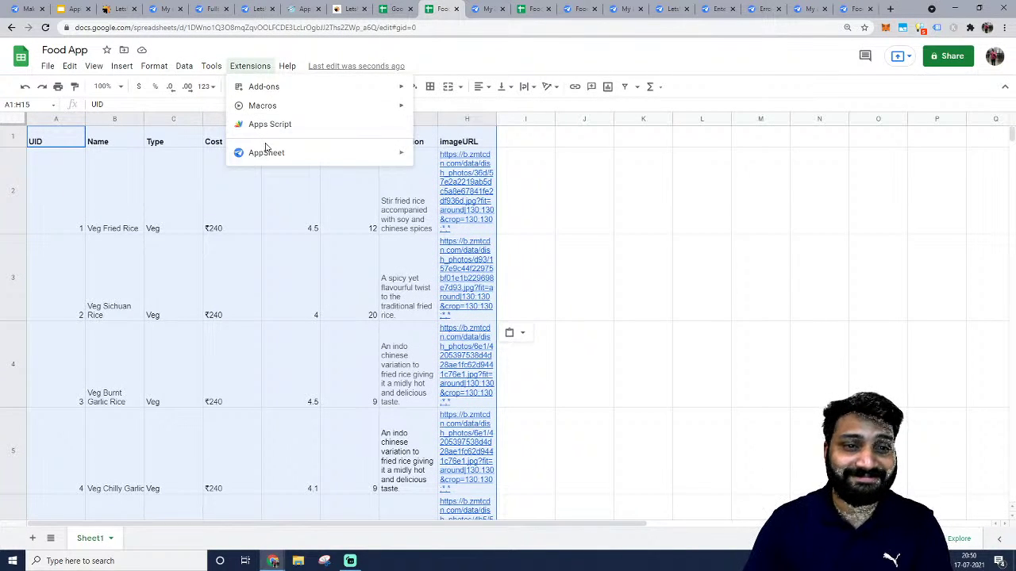
pyautogui.moveTo(266, 151)
pyautogui.click(461, 157)
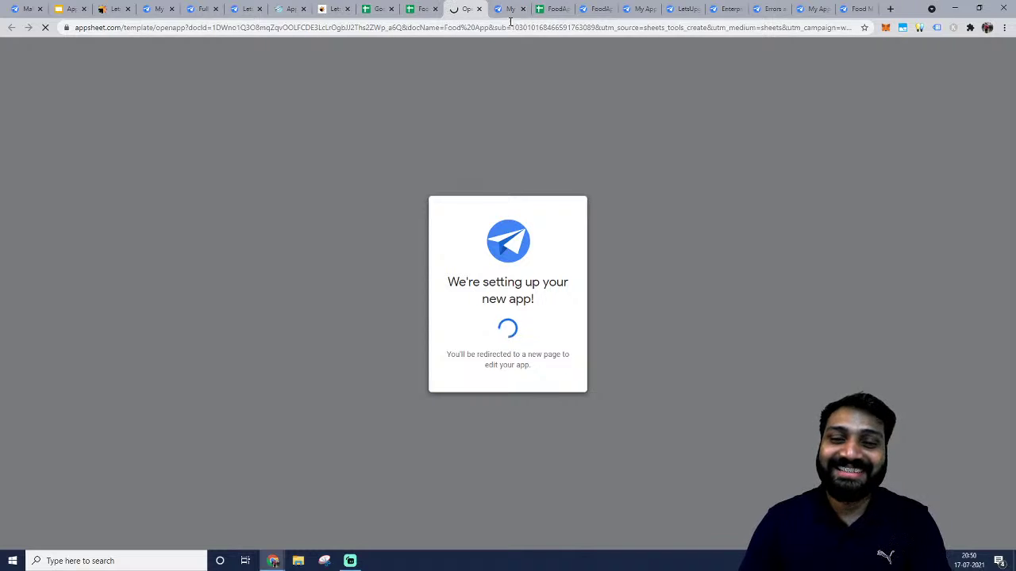
pyautogui.click(511, 8)
pyautogui.click(522, 7)
pyautogui.click(468, 8)
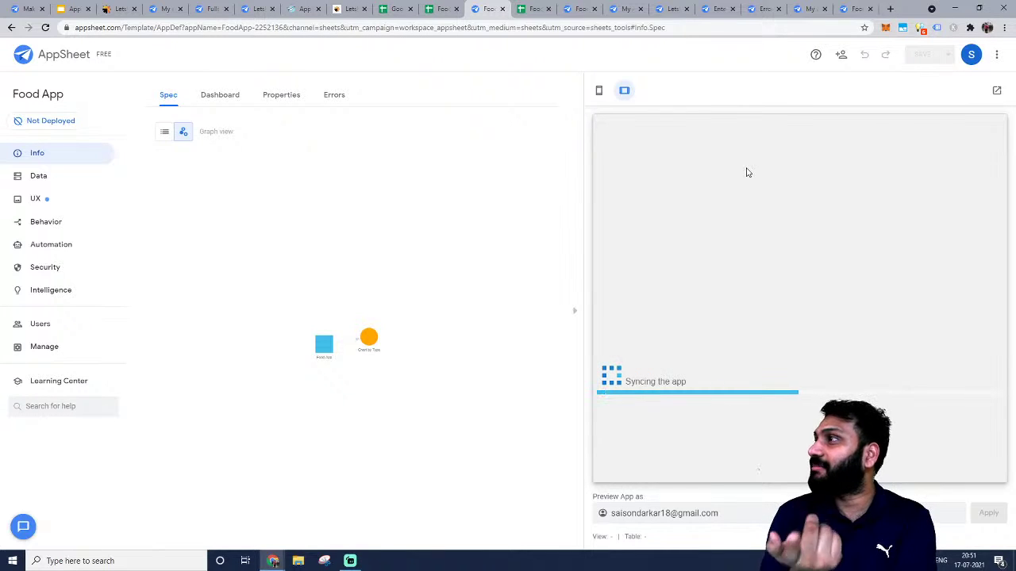
# Confirm the spreadsheet's owning account, then preview the new Food App at tablet size.
pyautogui.click(973, 57)
pyautogui.click(397, 9)
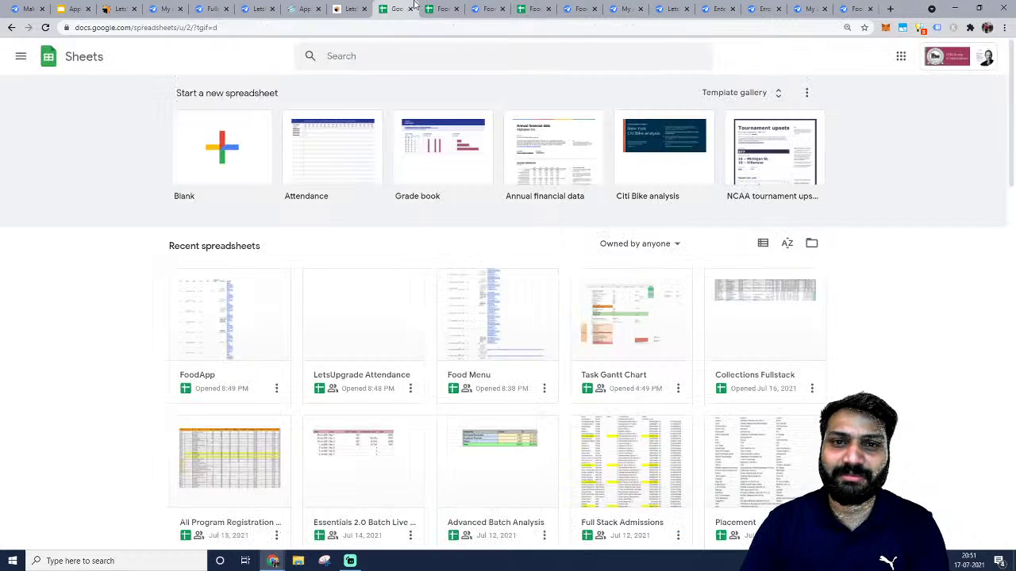
pyautogui.click(435, 6)
pyautogui.click(994, 56)
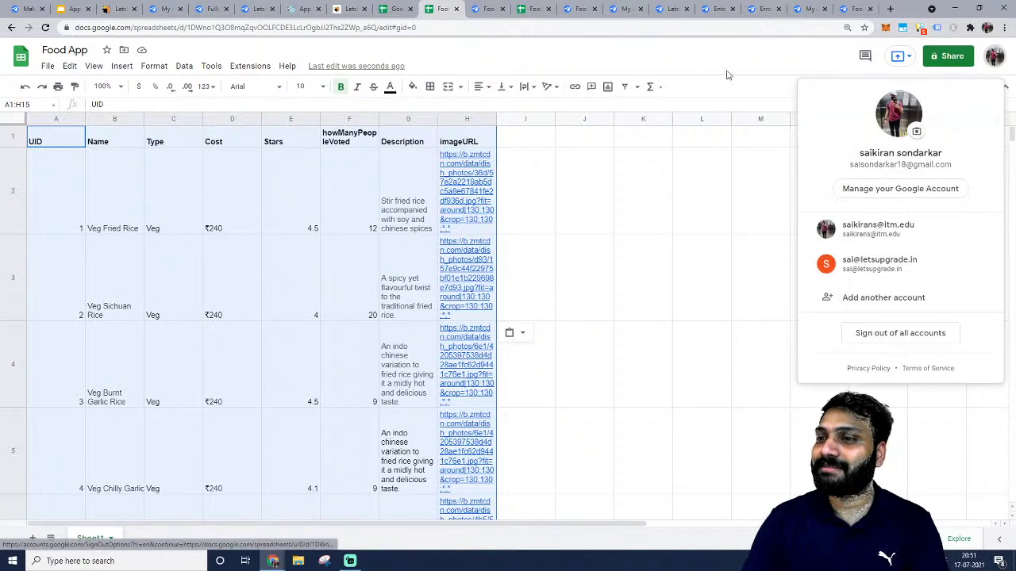
pyautogui.click(676, 59)
pyautogui.click(486, 9)
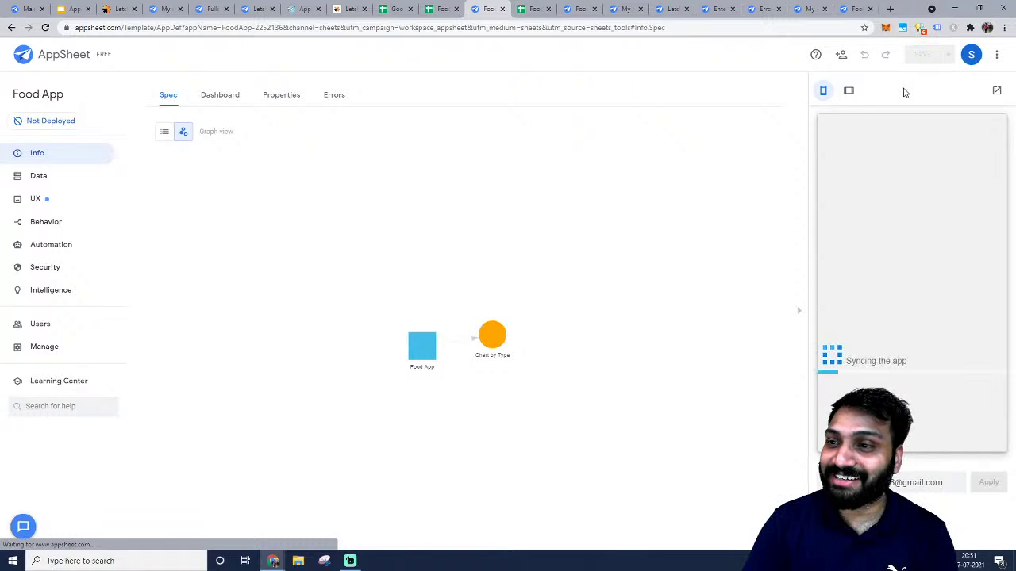
pyautogui.click(848, 90)
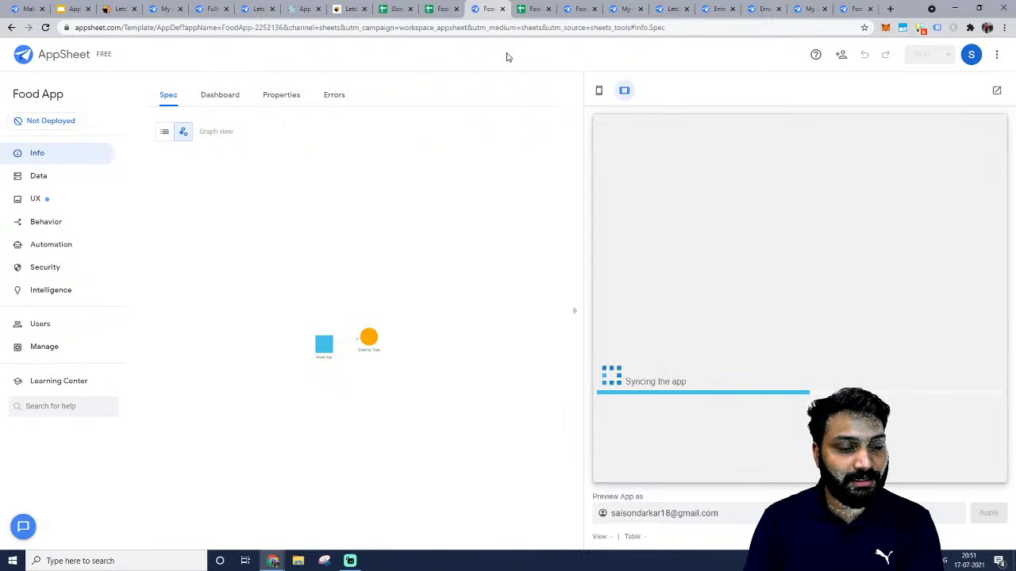
# Check the My Account page, review the Sheet1-based table, then view Users sharing settings.
pyautogui.click(972, 54)
pyautogui.click(915, 98)
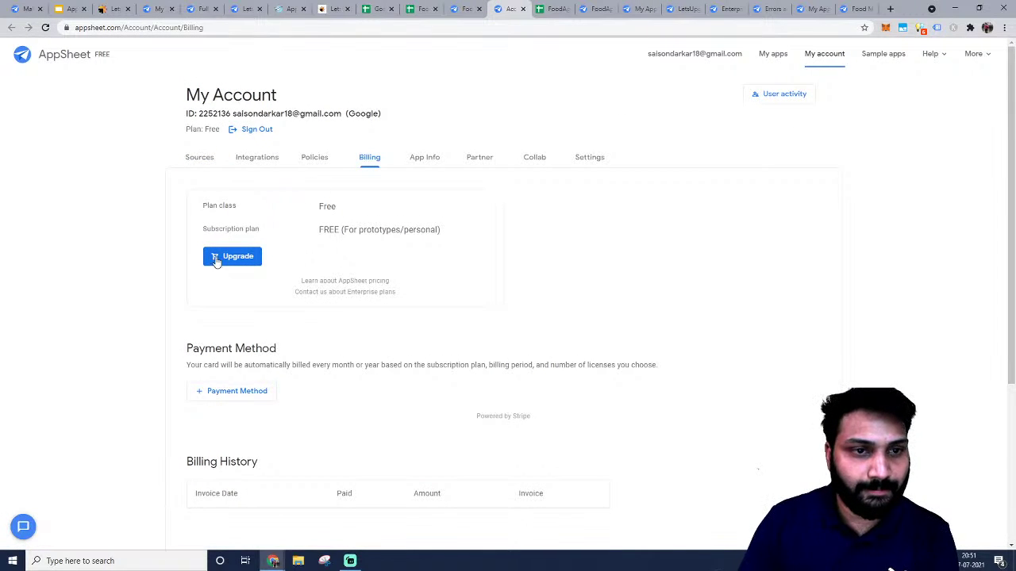
pyautogui.hotkey('ctrl', 'shift', 'Tab')
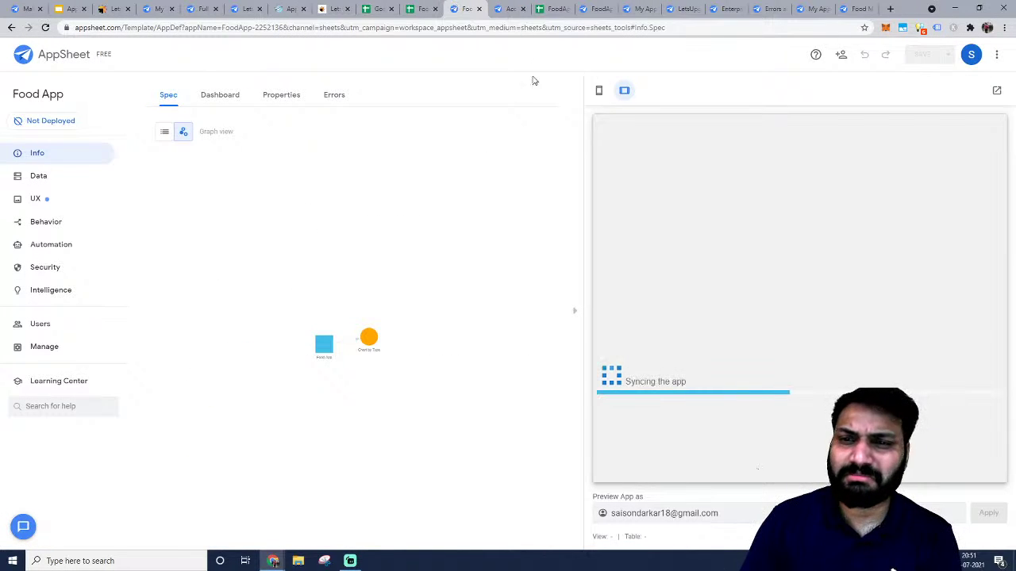
pyautogui.click(82, 180)
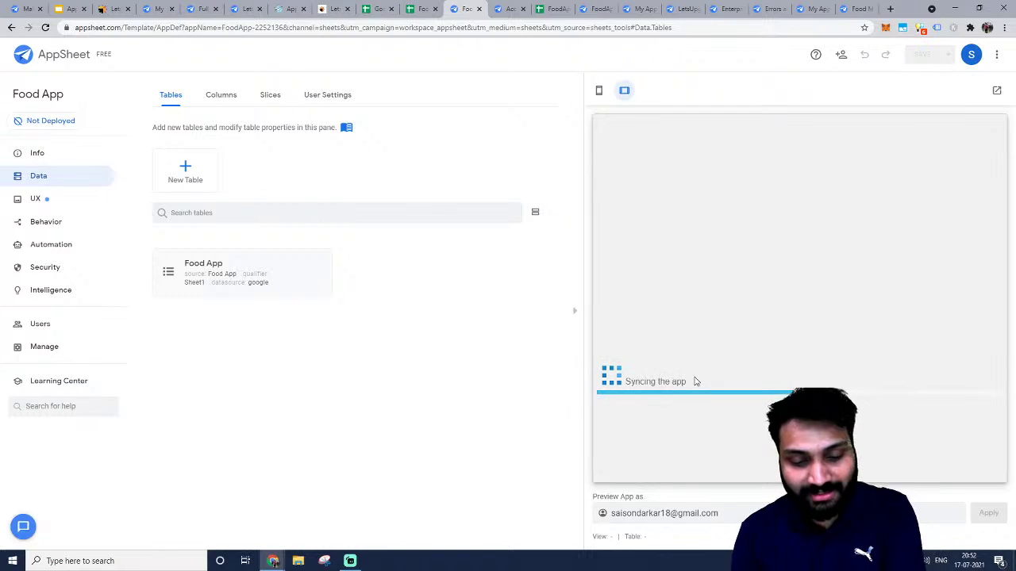
pyautogui.hotkey('ctrl', 'shift', 'c')
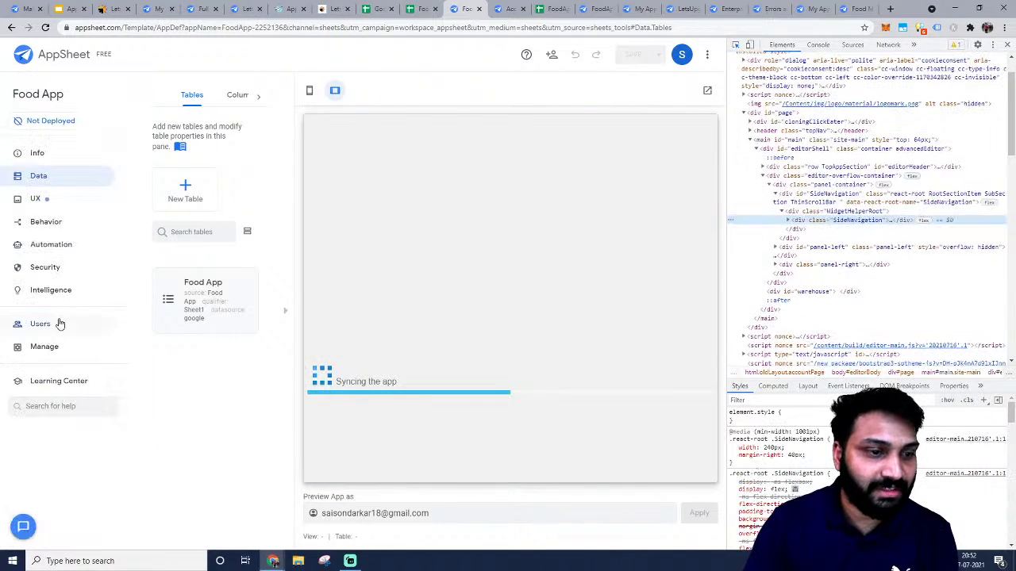
pyautogui.click(57, 323)
# Close developer tools and copy the Install Link from the Users > Links page.
pyautogui.click(1007, 45)
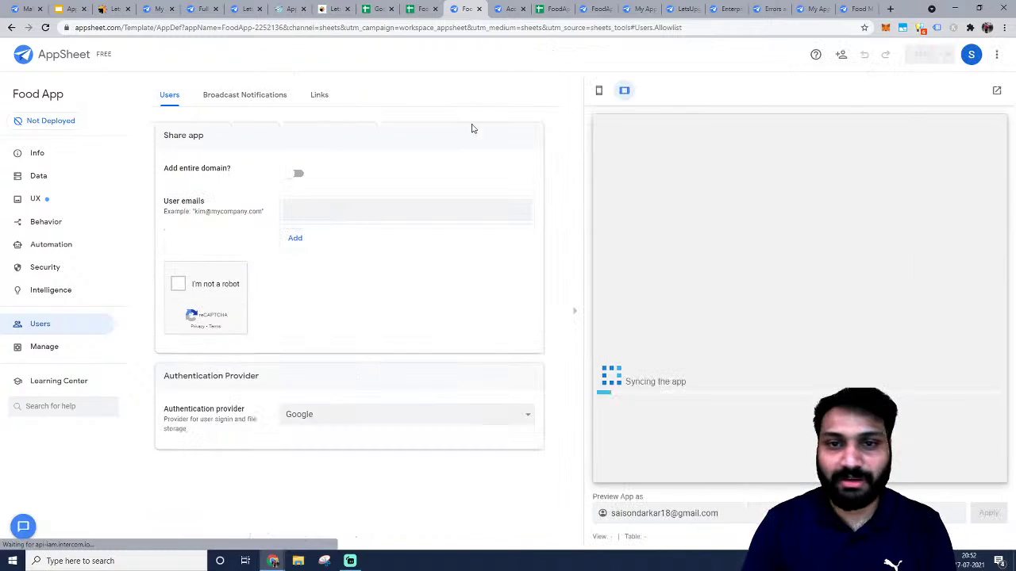
pyautogui.click(318, 96)
pyautogui.click(330, 149)
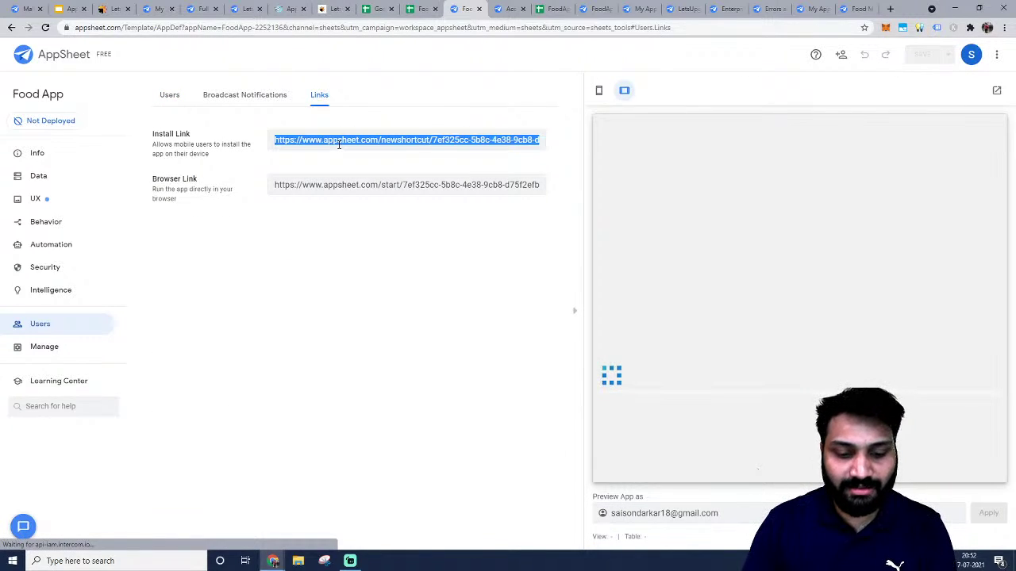
pyautogui.hotkey('alt', 'Tab')
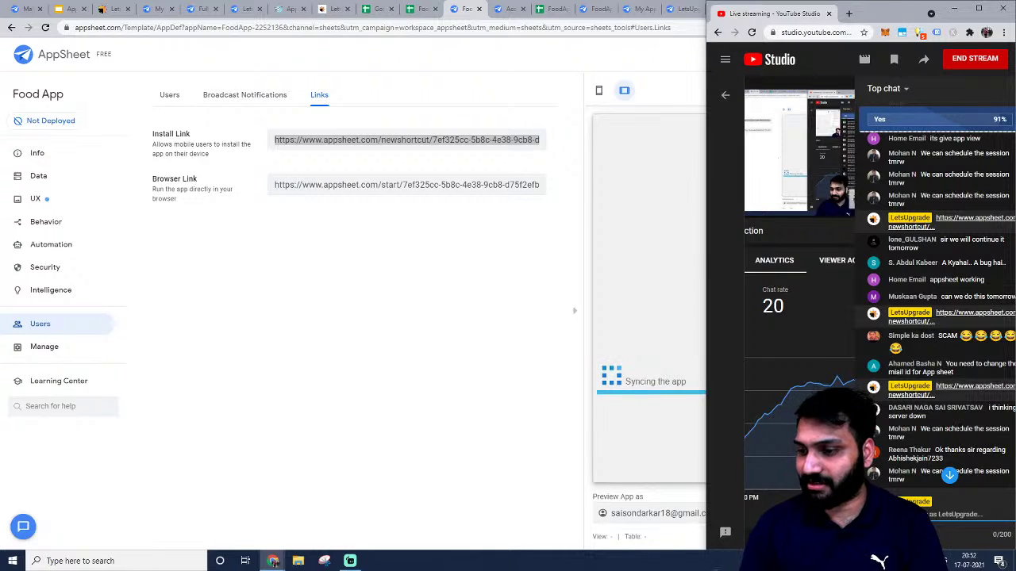
# Paste the install link into the YouTube Studio live chat and send it.
pyautogui.click(564, 317)
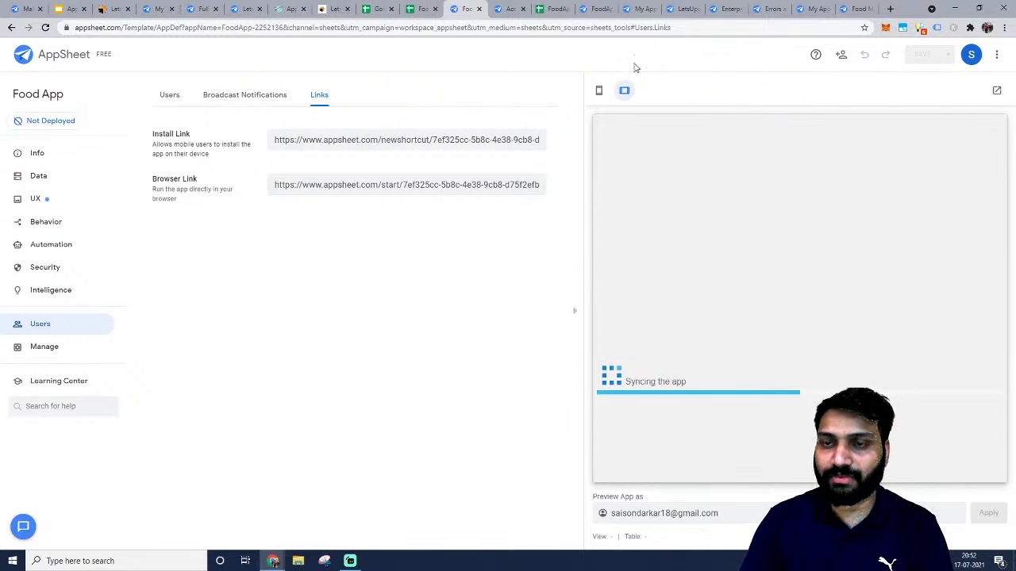
pyautogui.hotkey('alt', 'Tab')
pyautogui.click(459, 262)
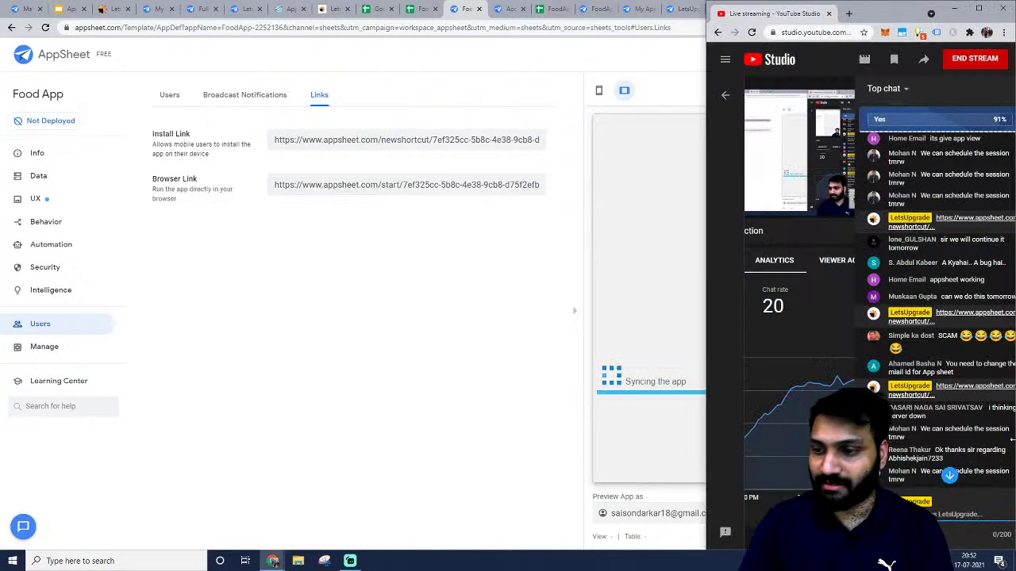
pyautogui.click(949, 475)
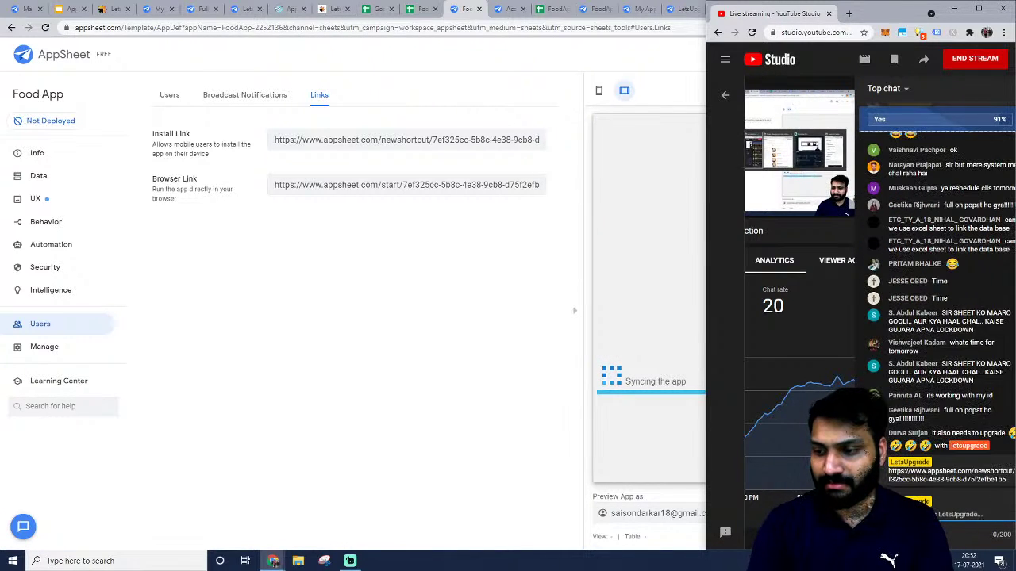
pyautogui.hotkey('ctrl', 'v')
pyautogui.press('Return')
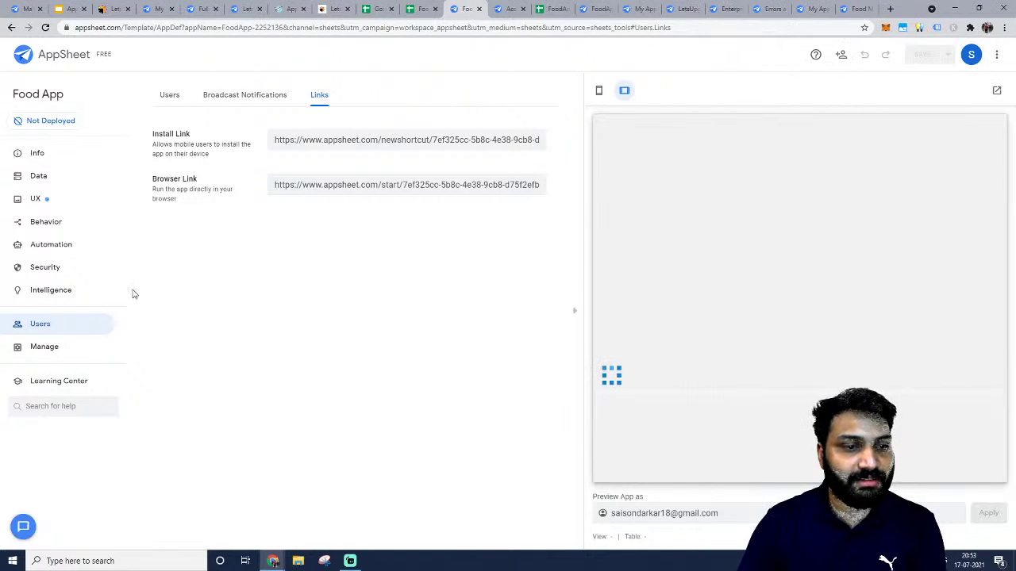
# Turn off required user sign-in under Security, save, then go to the UX views list.
pyautogui.click(37, 326)
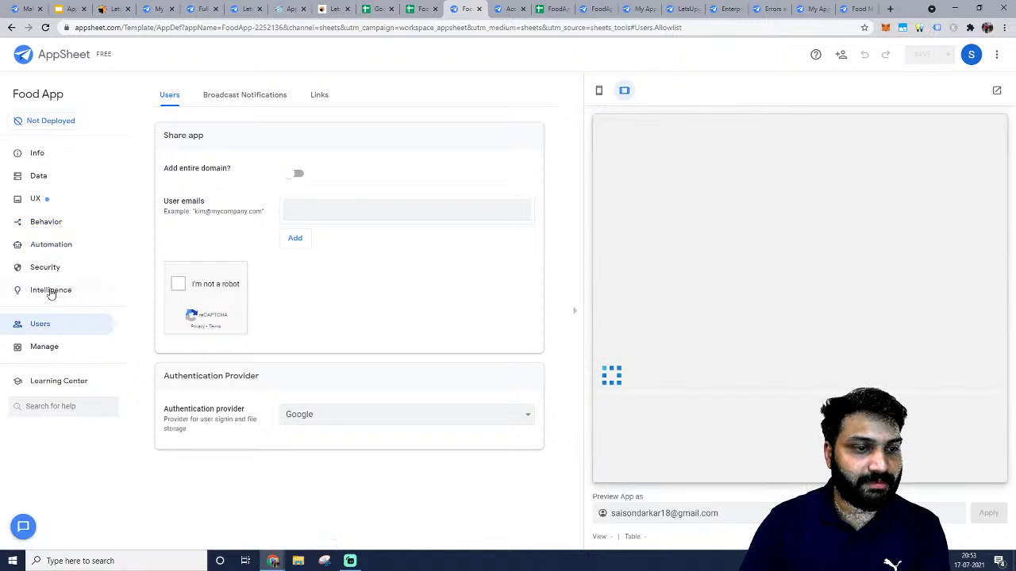
pyautogui.click(49, 270)
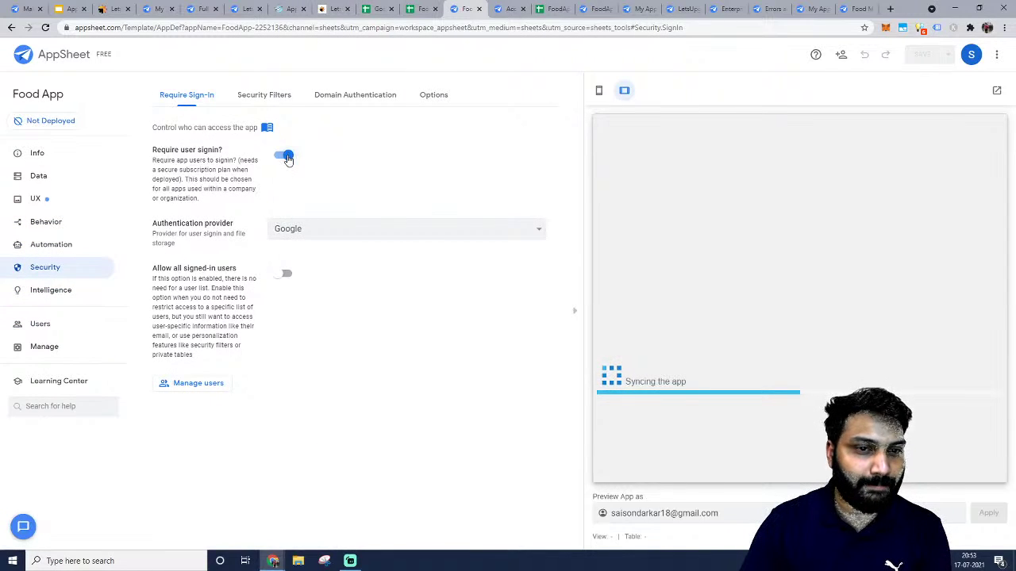
pyautogui.click(288, 157)
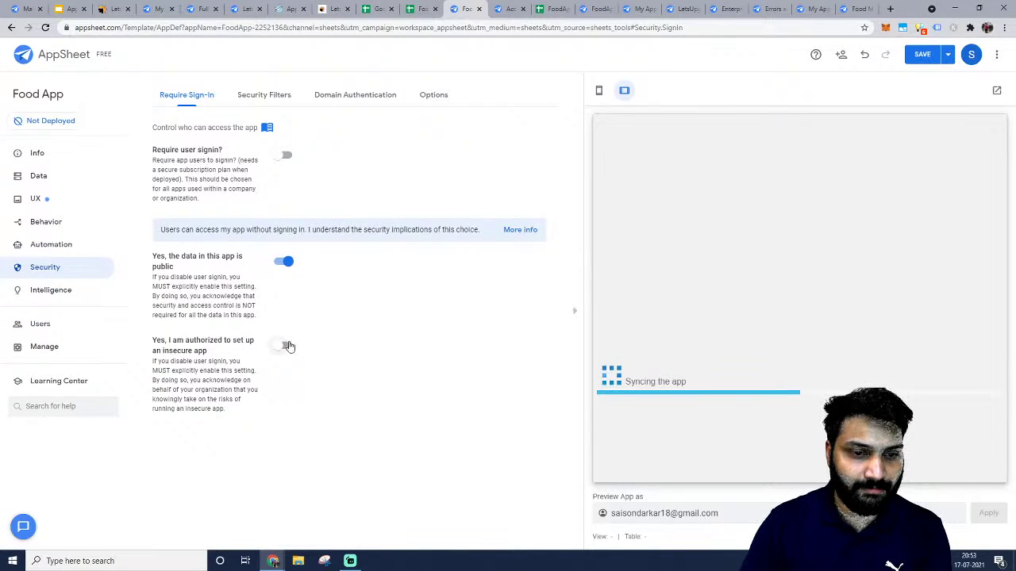
pyautogui.click(287, 346)
pyautogui.click(920, 54)
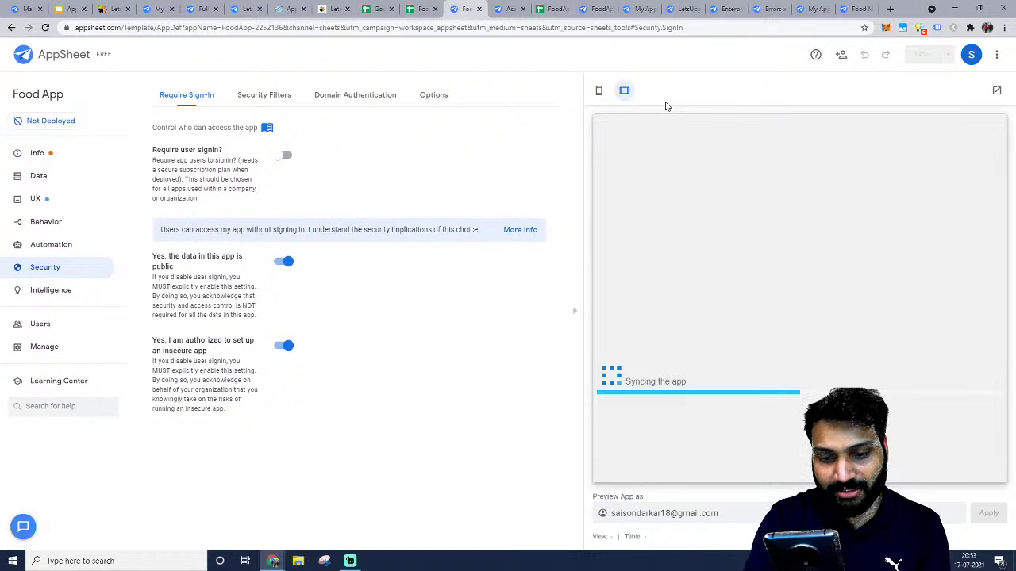
pyautogui.click(19, 199)
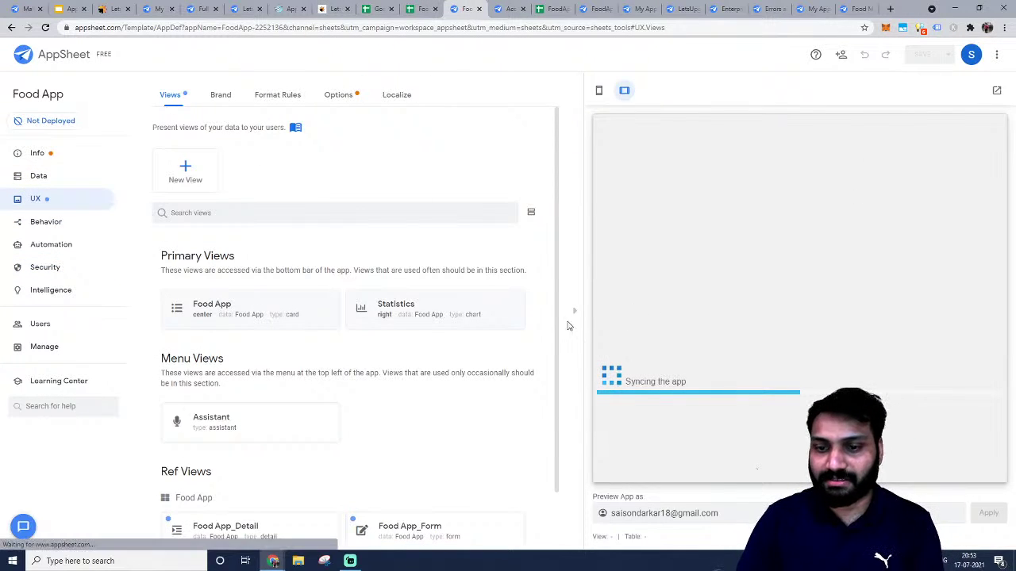
# Hide the app preview and select the Install Link on the Users > Links page.
pyautogui.click(574, 311)
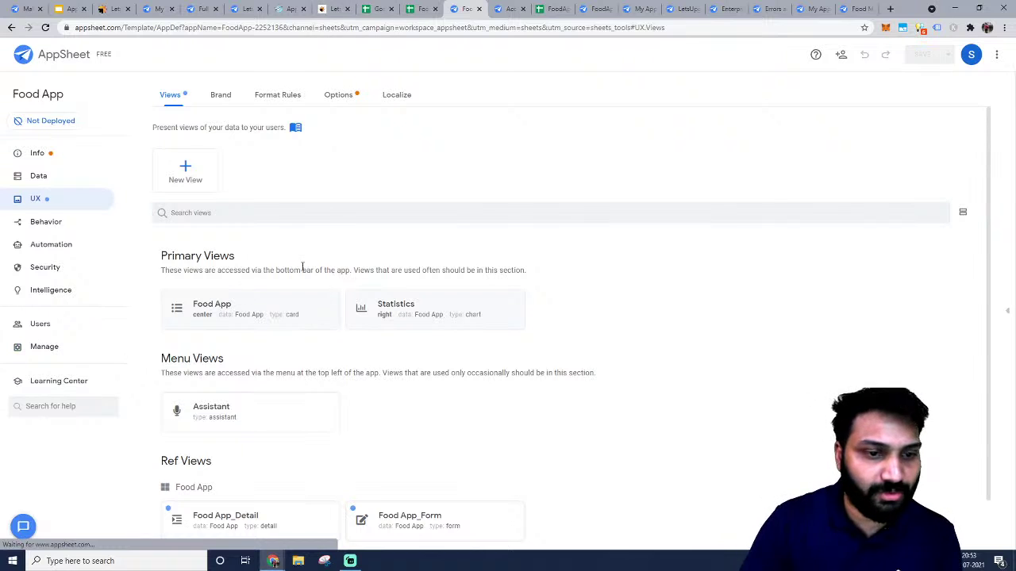
pyautogui.click(277, 303)
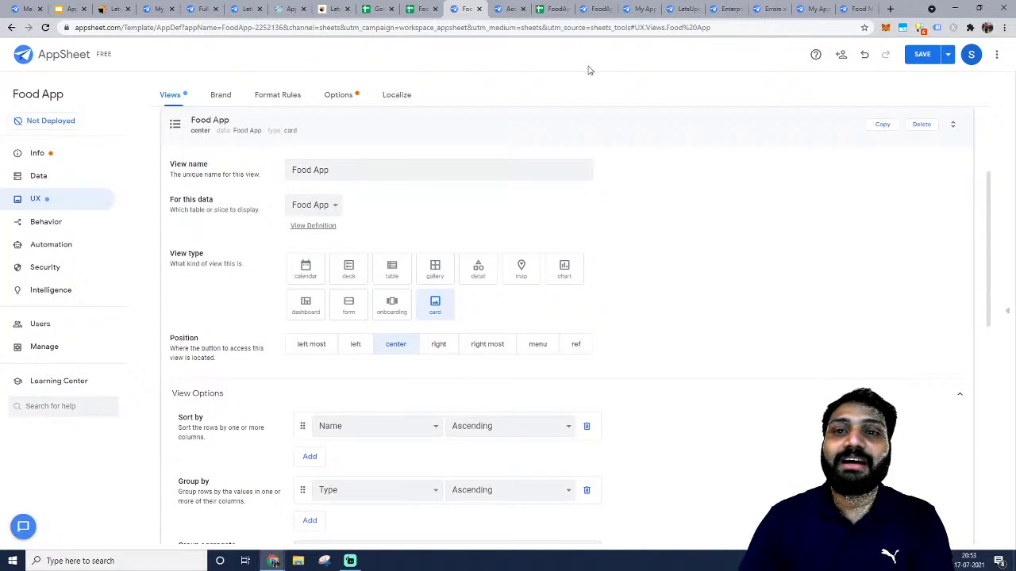
pyautogui.hotkey('alt', 'Tab')
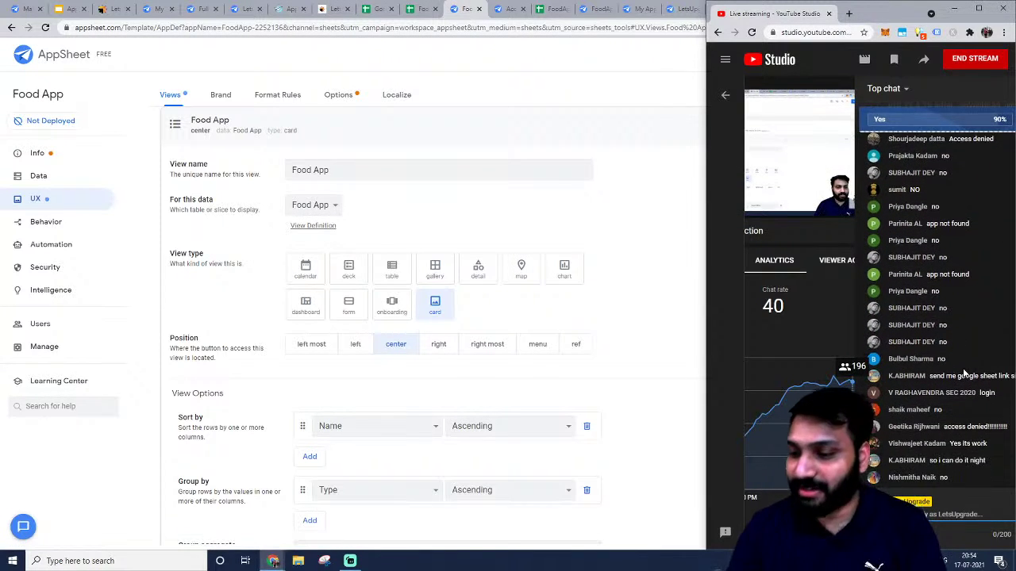
pyautogui.click(48, 337)
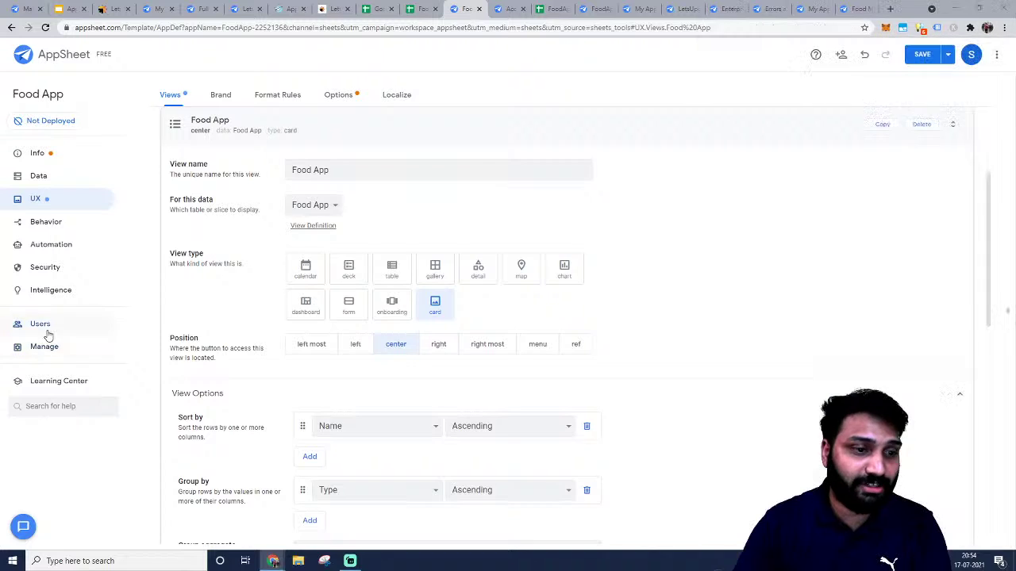
pyautogui.click(41, 325)
pyautogui.click(317, 96)
pyautogui.click(344, 144)
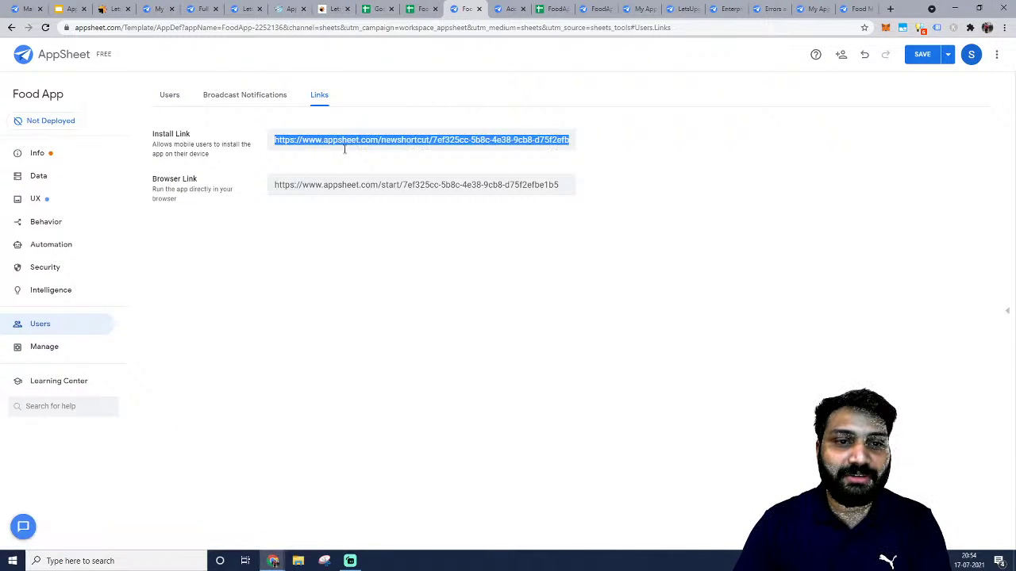
# Paste the install link into the live-stream chat and send it several times.
pyautogui.hotkey('alt', 'Tab')
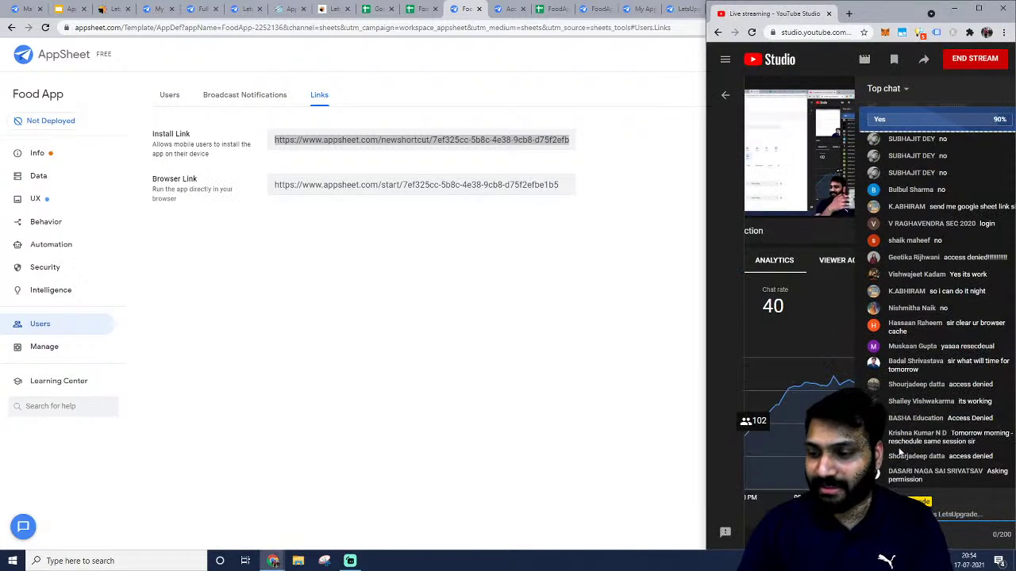
pyautogui.hotkey('ctrl', 'v')
pyautogui.press('Return')
pyautogui.hotkey('ctrl', 'v')
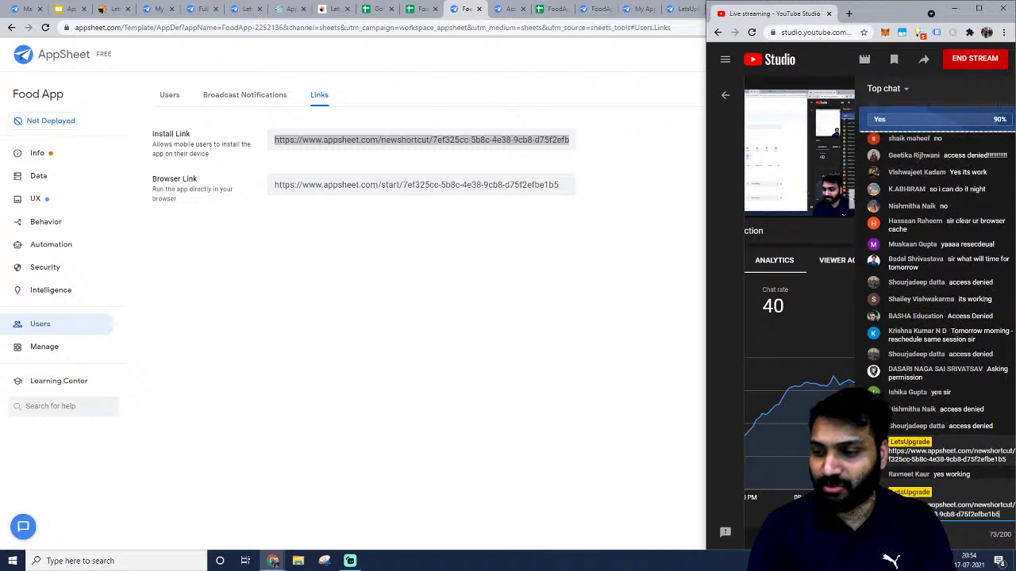
pyautogui.press('Return')
pyautogui.hotkey('ctrl', 'v')
pyautogui.press('Return')
pyautogui.hotkey('ctrl', 'v')
pyautogui.press('Return')
pyautogui.hotkey('ctrl', 'v')
pyautogui.press('Return')
pyautogui.hotkey('ctrl', 'v')
pyautogui.press('Return')
pyautogui.hotkey('ctrl', 'v')
pyautogui.press('Return')
pyautogui.hotkey('ctrl', 'v')
pyautogui.press('Return')
pyautogui.hotkey('ctrl', 'v')
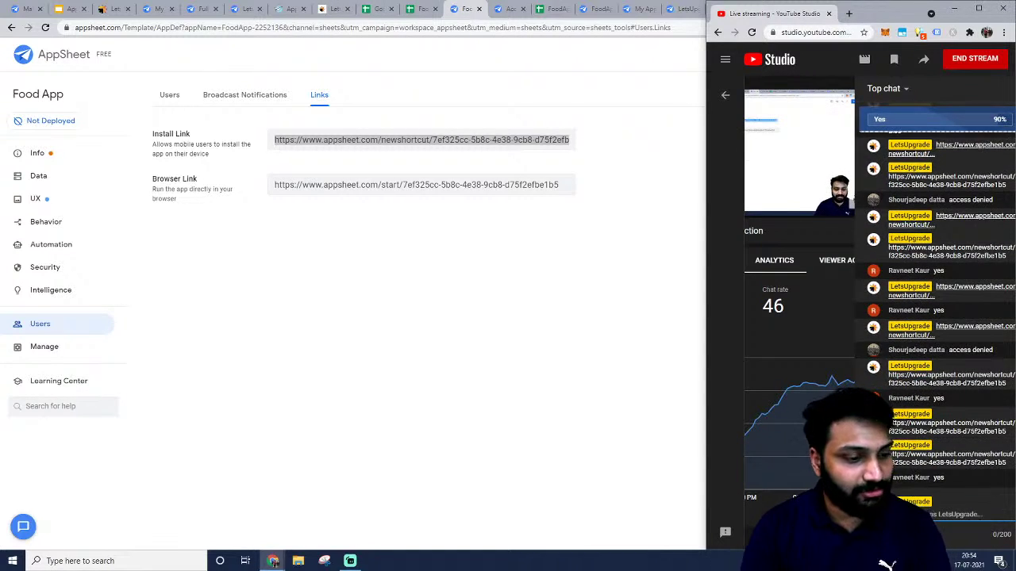
pyautogui.press('Return')
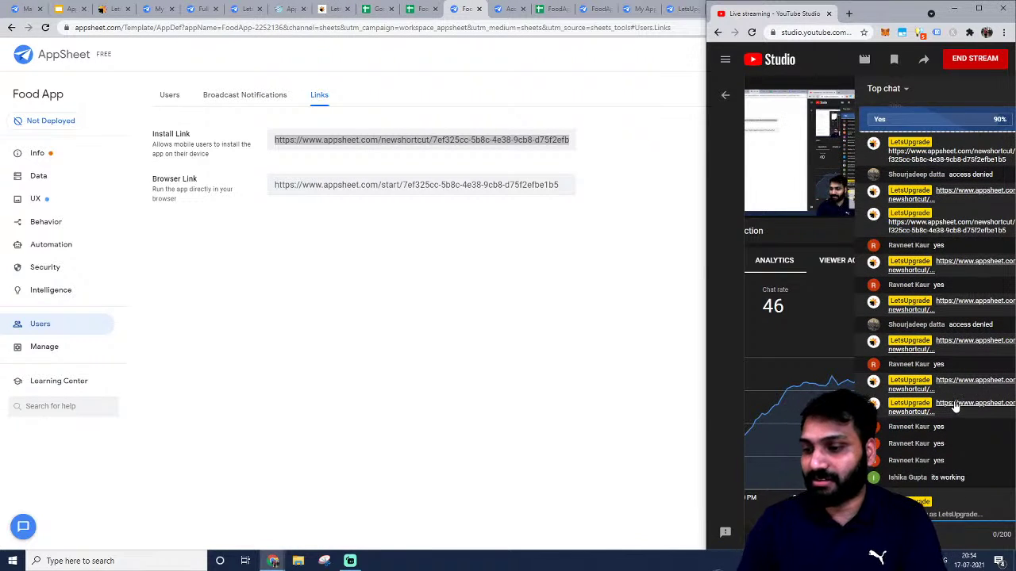
pyautogui.moveTo(755, 418)
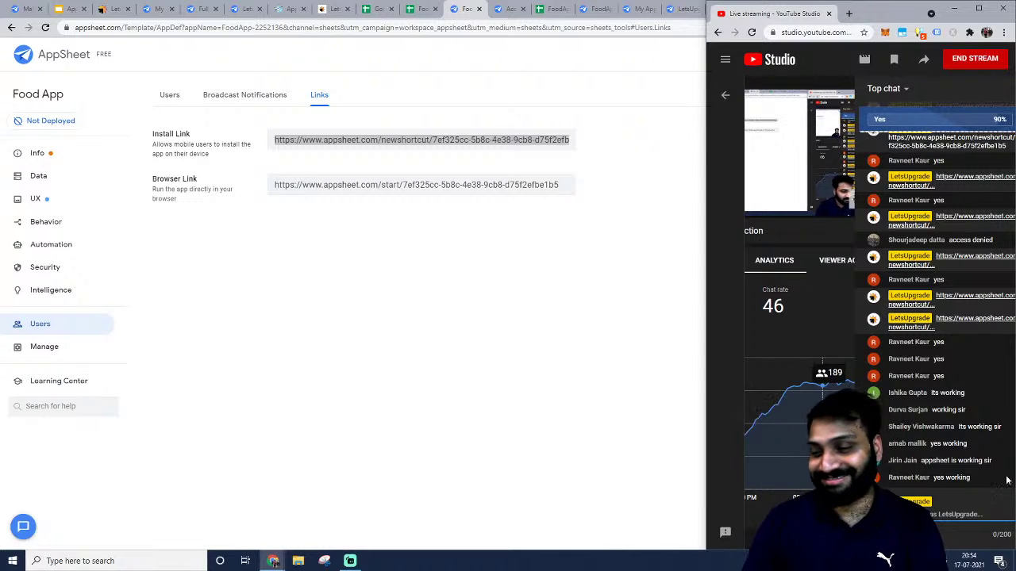
# Open the Food App table's View Columns under Data, then return to the UX views.
pyautogui.click(687, 275)
pyautogui.click(44, 160)
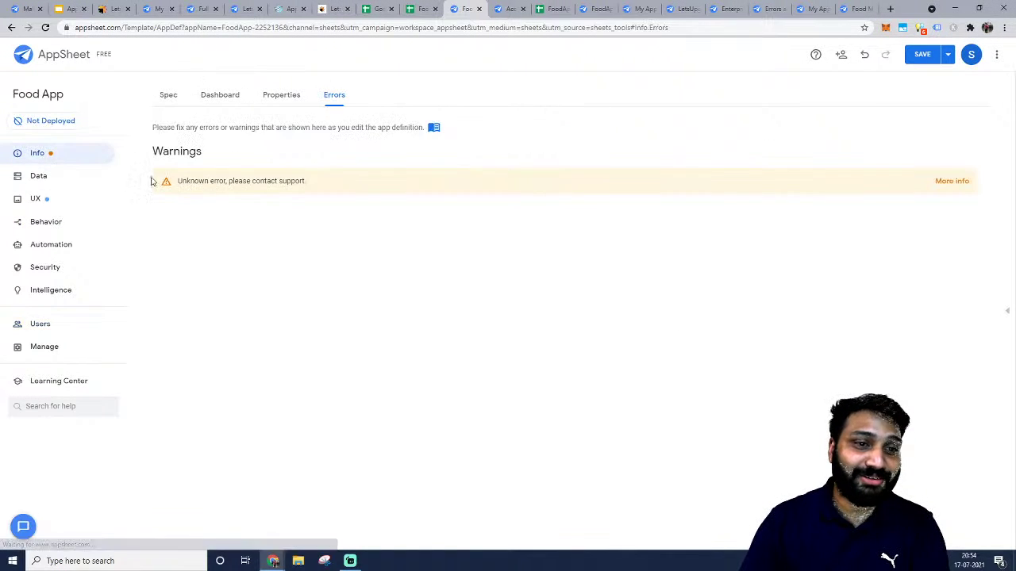
pyautogui.click(71, 182)
pyautogui.click(238, 269)
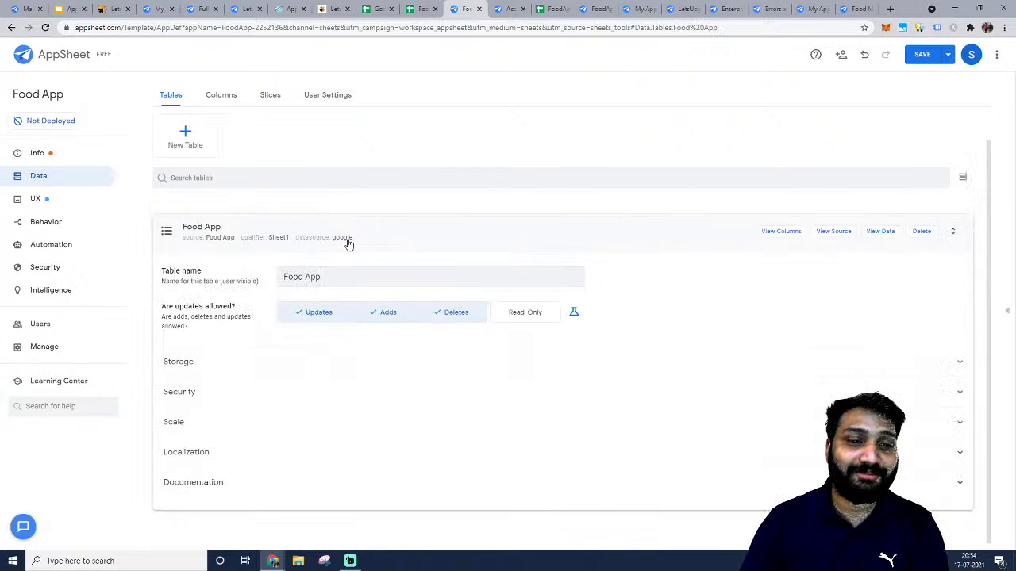
pyautogui.click(775, 232)
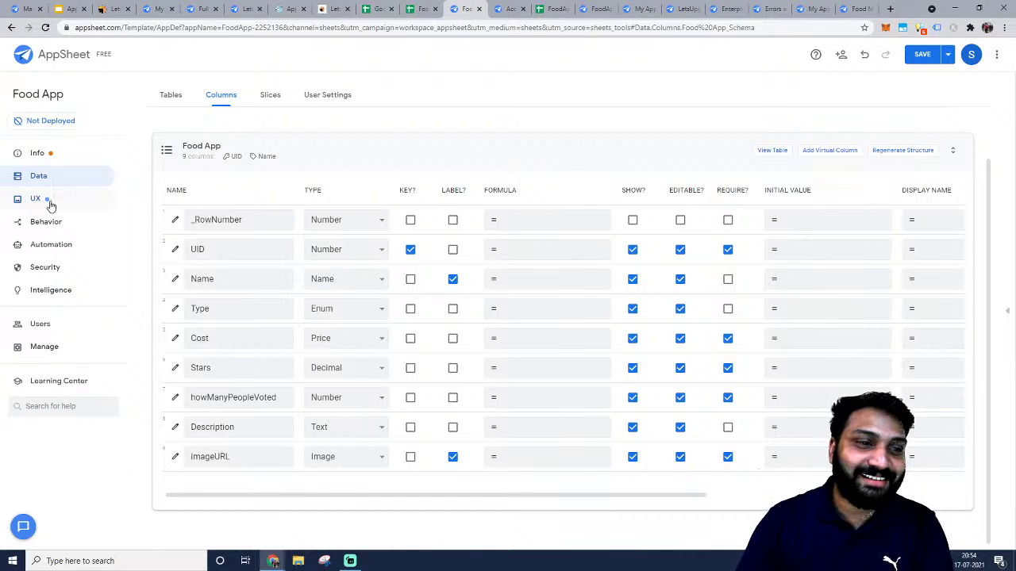
pyautogui.hotkey('alt', 'Tab')
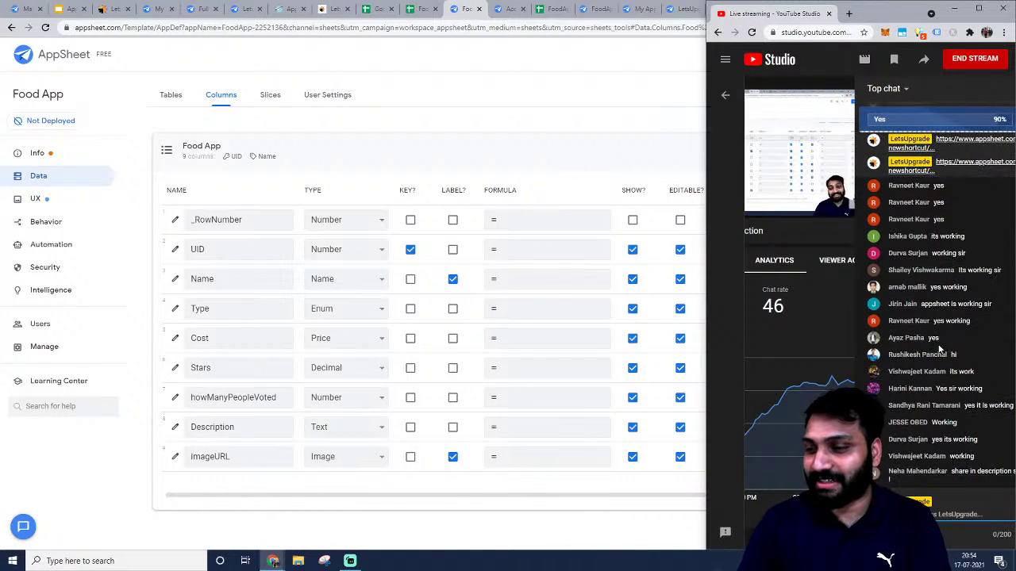
pyautogui.click(503, 87)
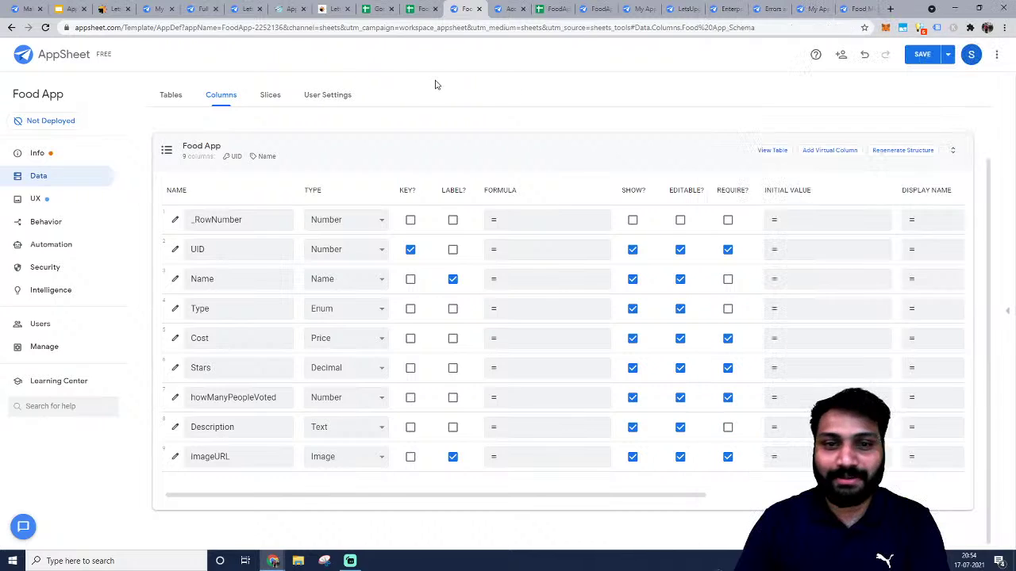
pyautogui.click(45, 202)
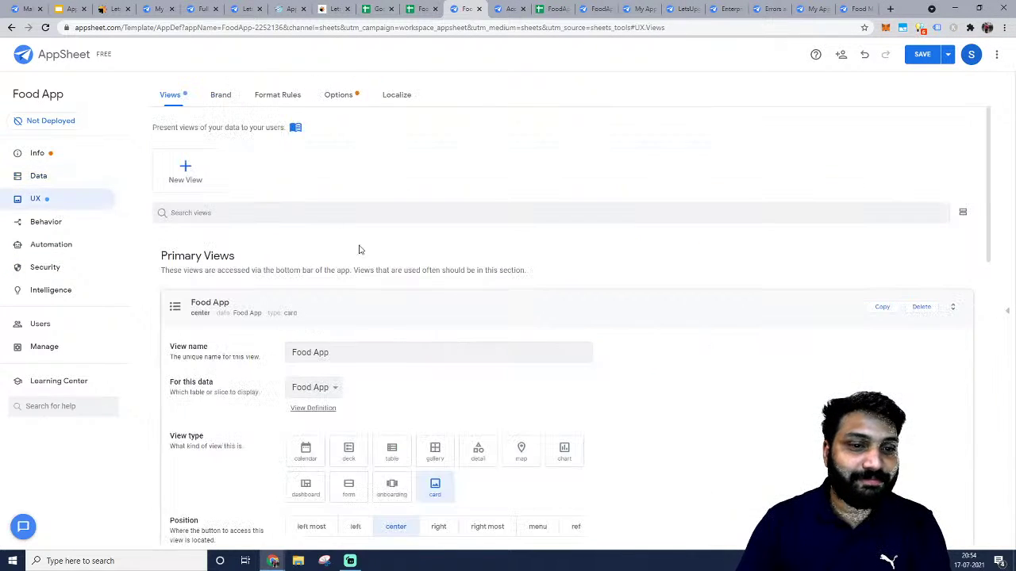
# Switch the Food App view type from card to deck.
pyautogui.scroll(-2, 358, 249)
pyautogui.scroll(-1, 408, 246)
pyautogui.scroll(-3, 409, 246)
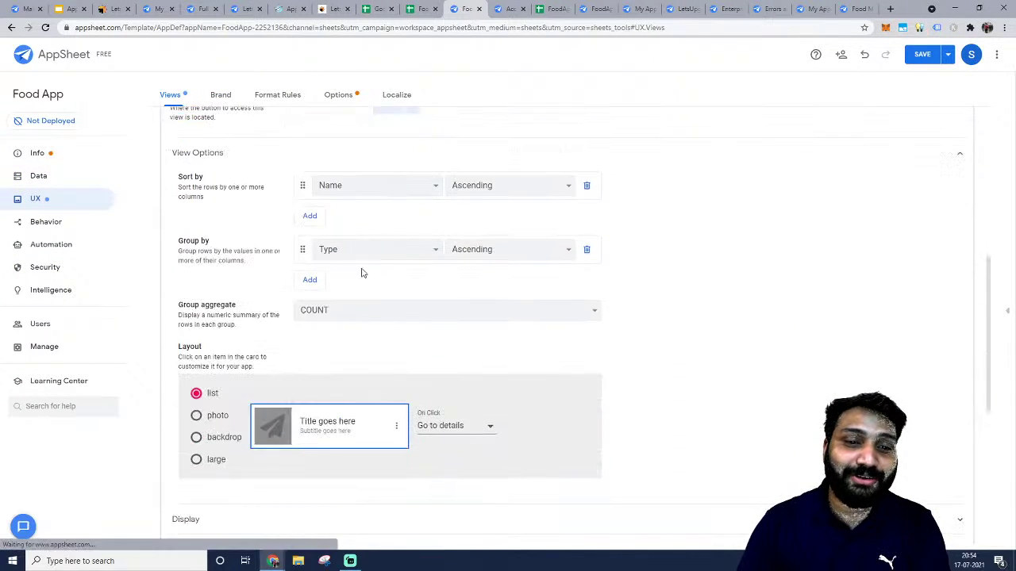
pyautogui.scroll(5, 320, 277)
pyautogui.scroll(-3, 311, 288)
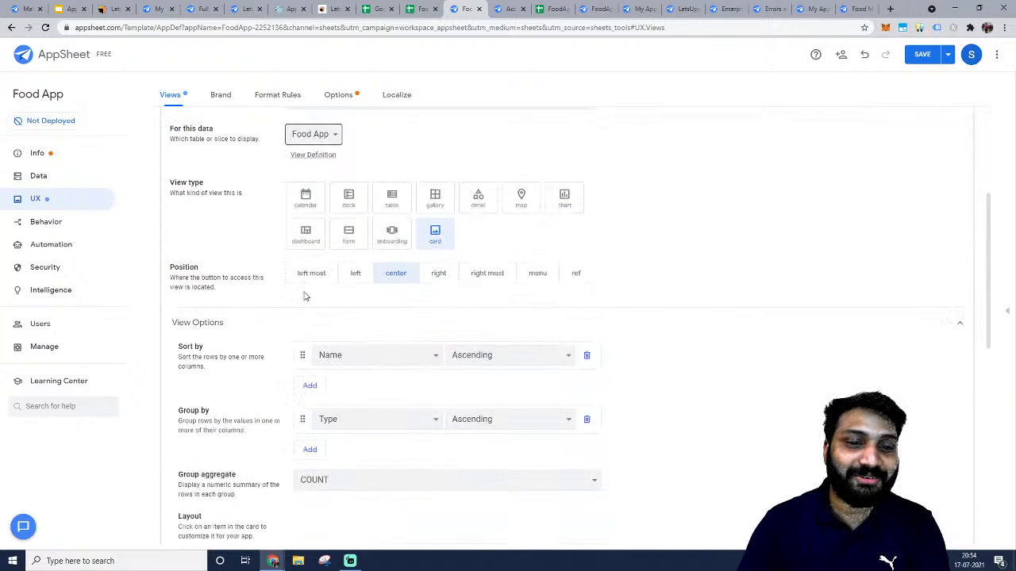
pyautogui.click(347, 196)
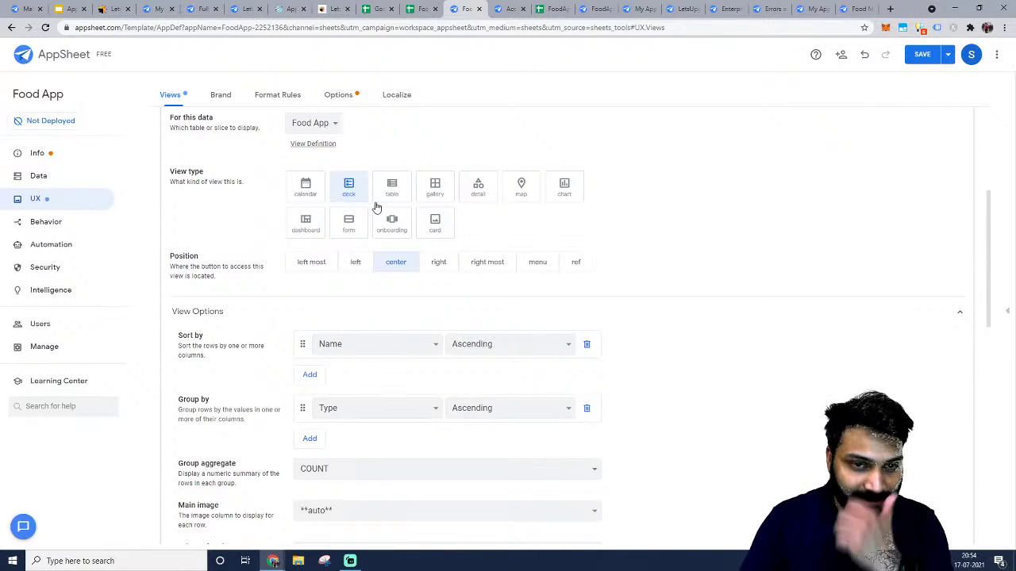
pyautogui.scroll(3, 218, 246)
pyautogui.click(227, 196)
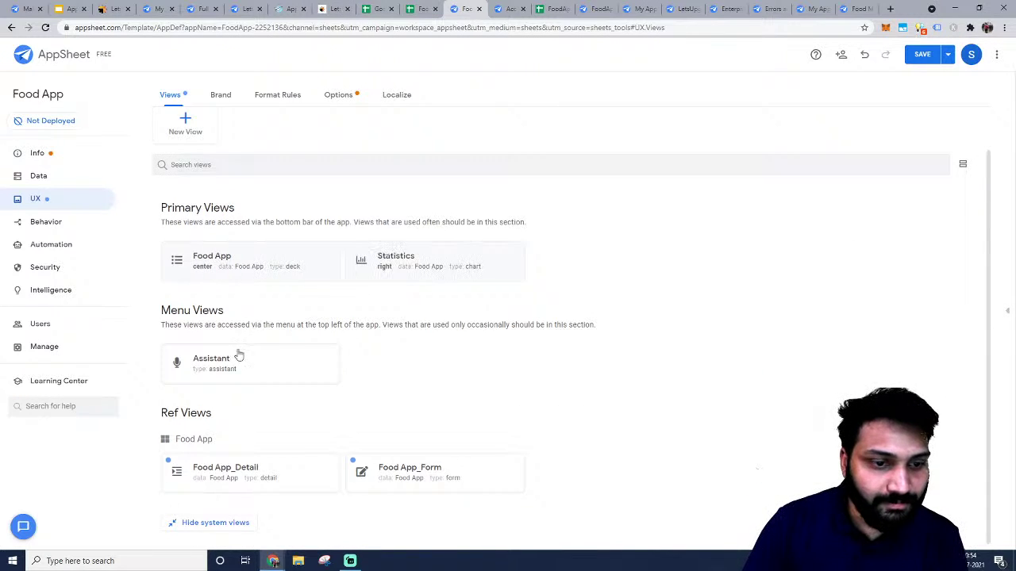
# Recheck the Food App deck view settings and reopen the preview panel.
pyautogui.click(256, 262)
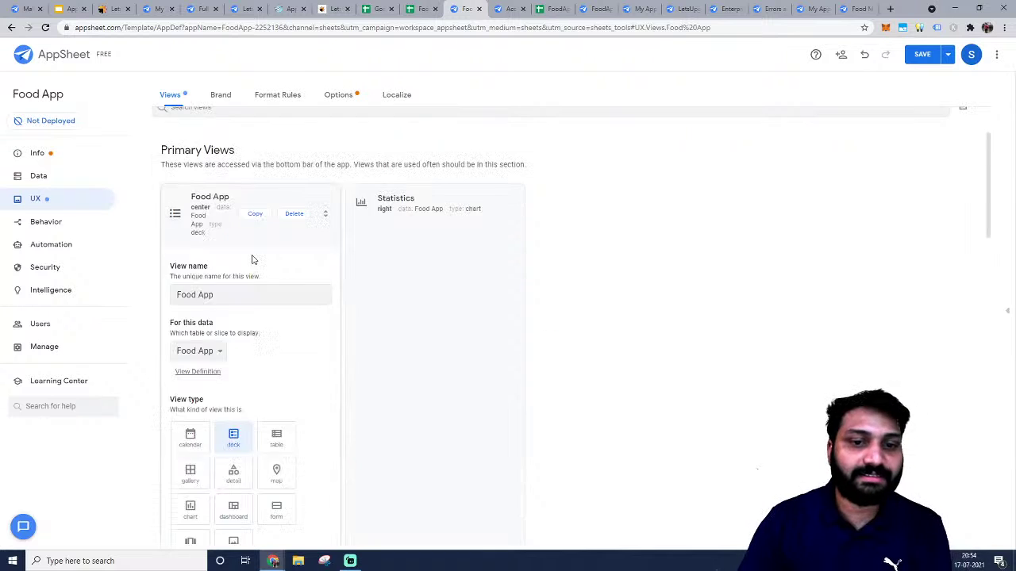
pyautogui.scroll(-5, 328, 352)
pyautogui.scroll(1, 348, 159)
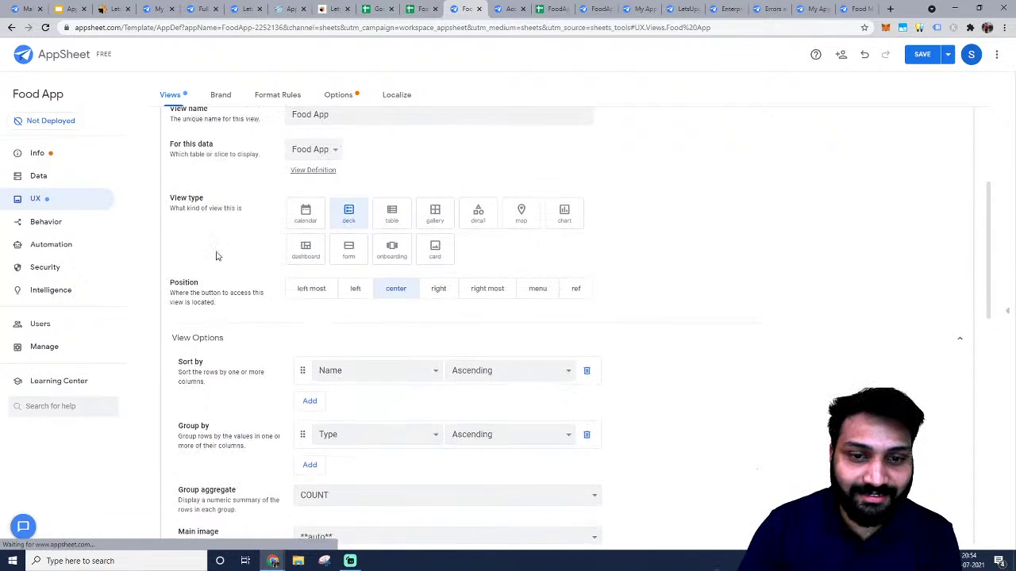
pyautogui.scroll(-2, 375, 354)
pyautogui.scroll(2, 320, 291)
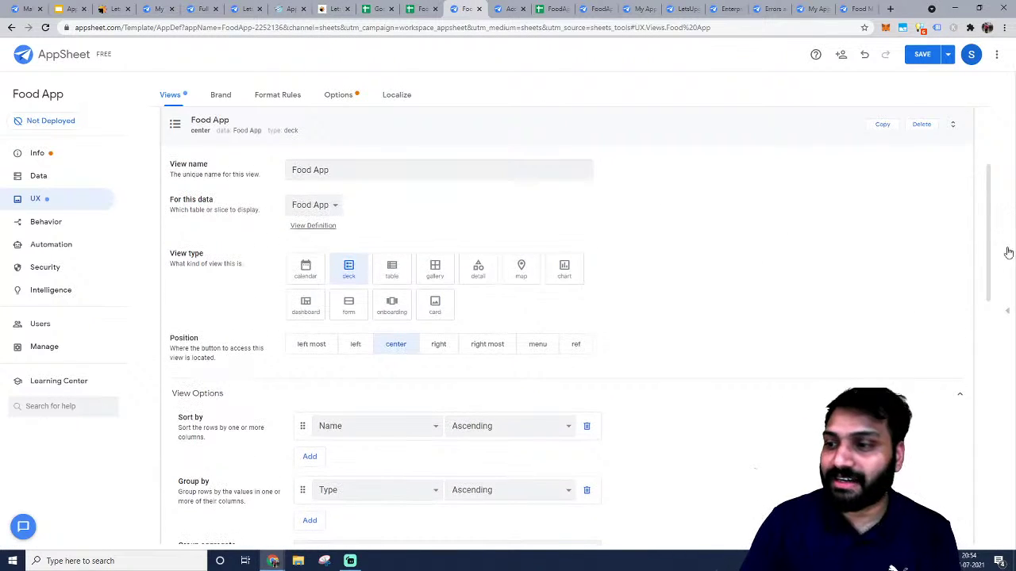
pyautogui.click(1009, 314)
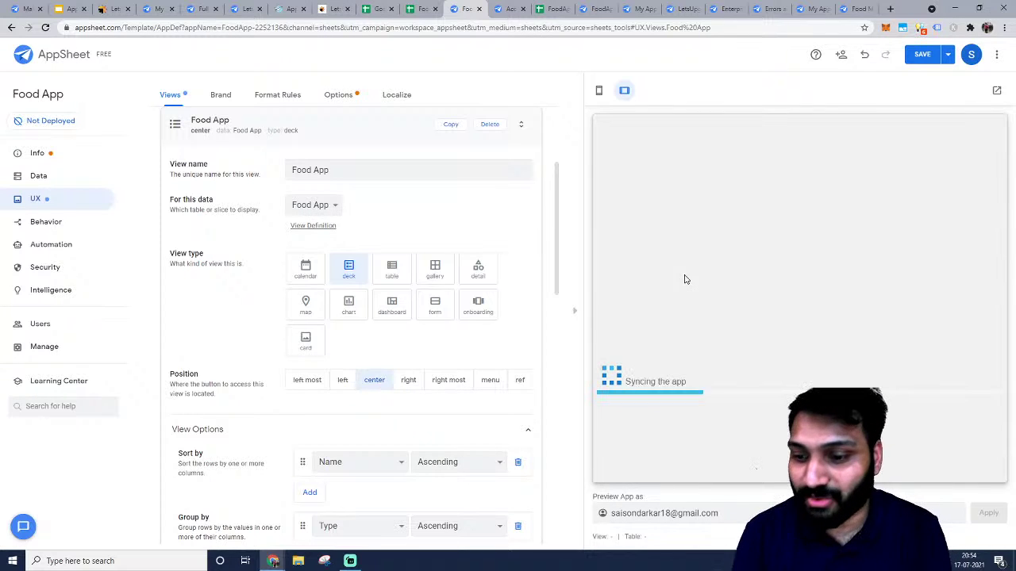
# Copy the app's Browser Link from the Users > Links page.
pyautogui.click(997, 89)
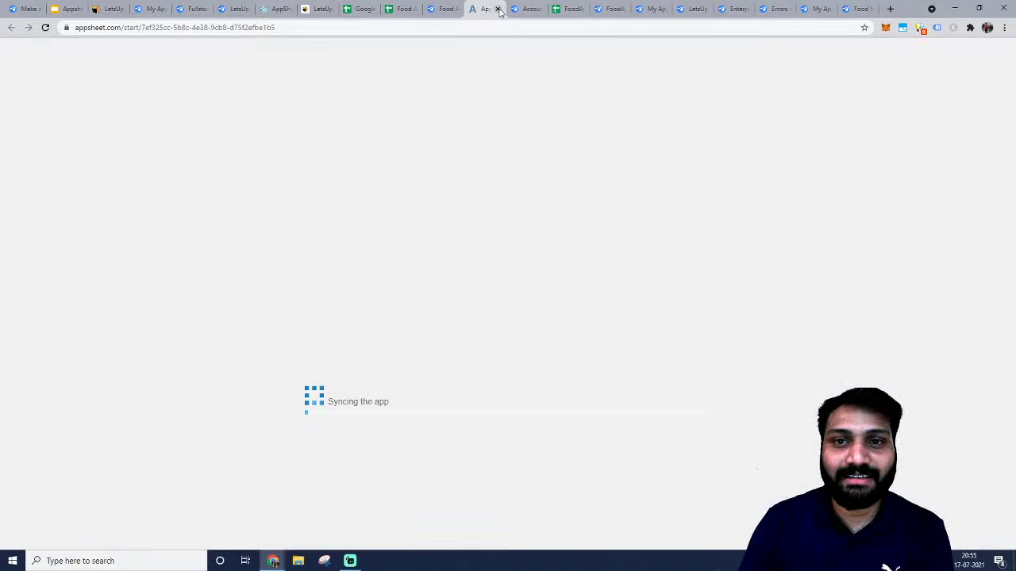
pyautogui.click(498, 9)
pyautogui.click(40, 324)
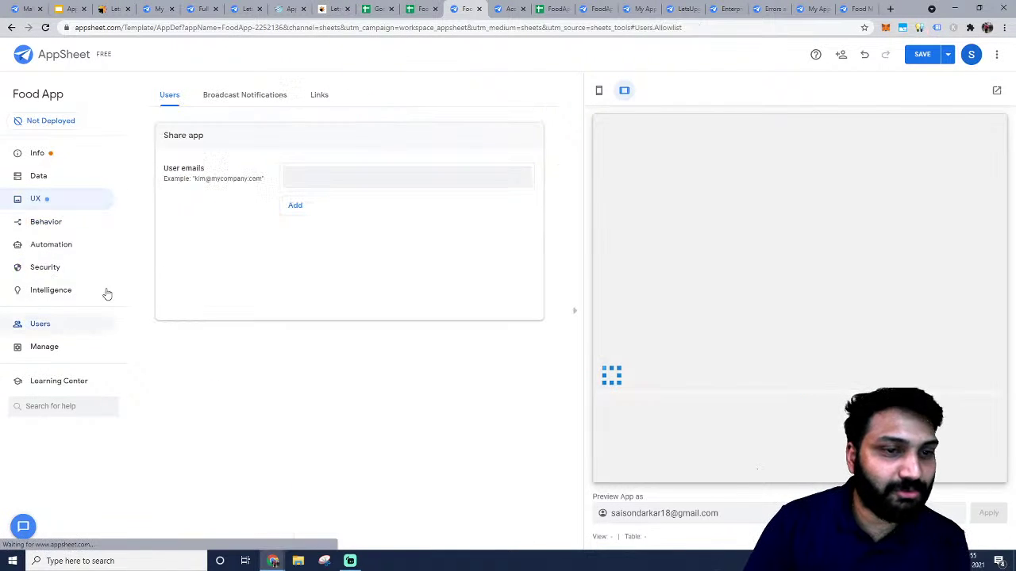
pyautogui.click(318, 96)
pyautogui.click(313, 185)
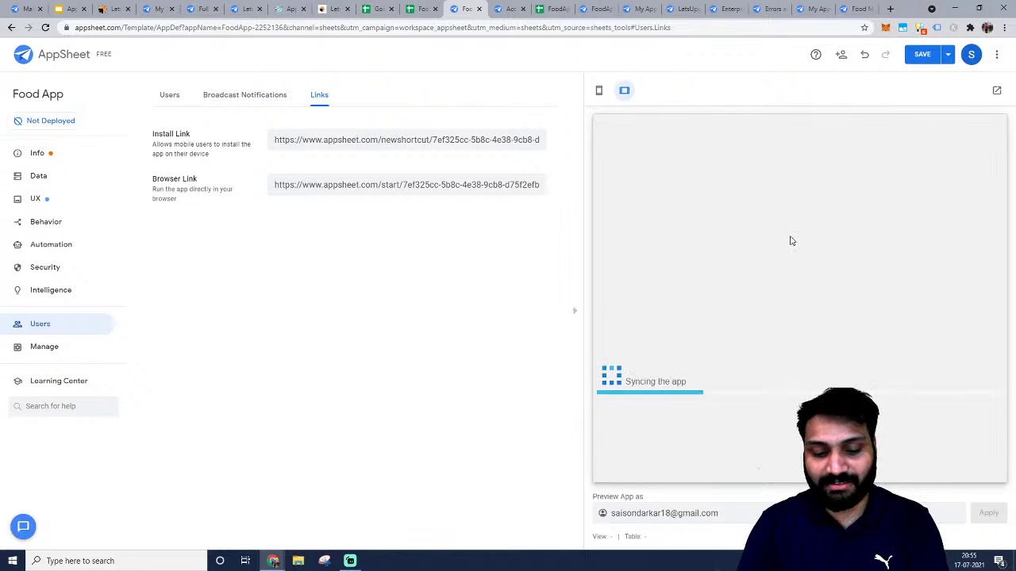
# Load the browser link in a new tab and sign in with a Google account.
pyautogui.hotkey('alt', 'Tab')
pyautogui.press('Tab')
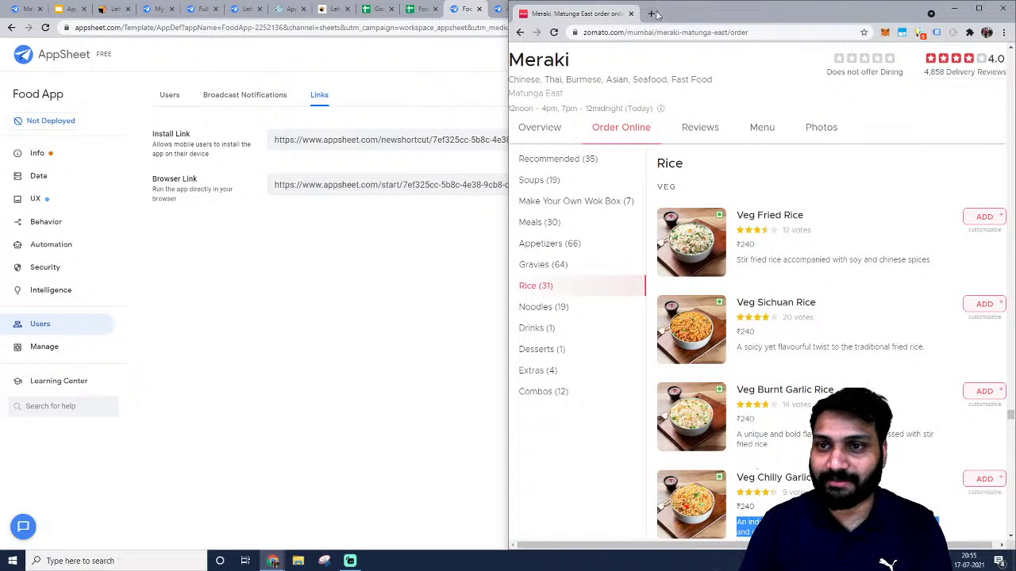
pyautogui.click(652, 13)
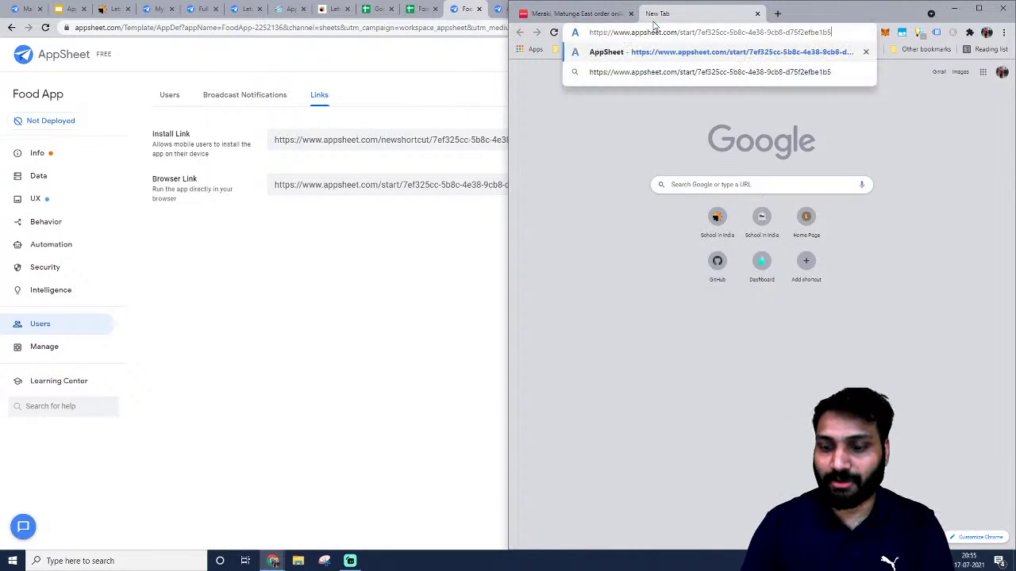
pyautogui.press('Return')
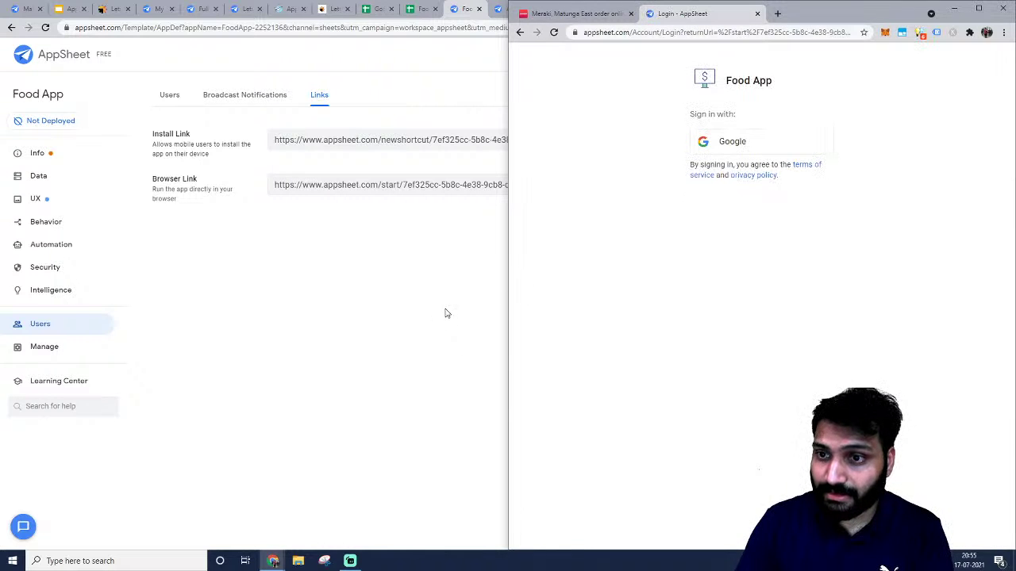
pyautogui.click(738, 146)
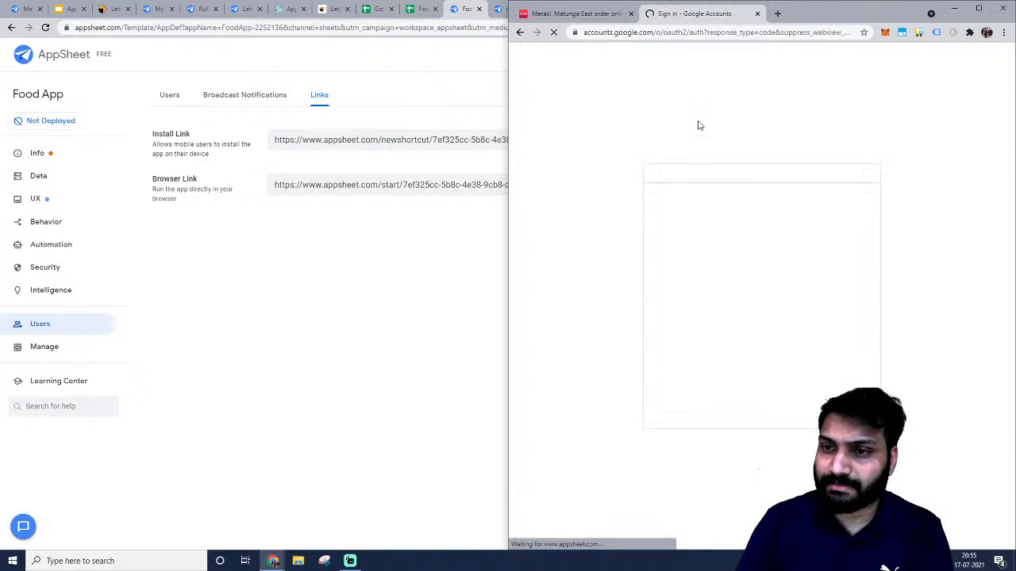
pyautogui.click(719, 269)
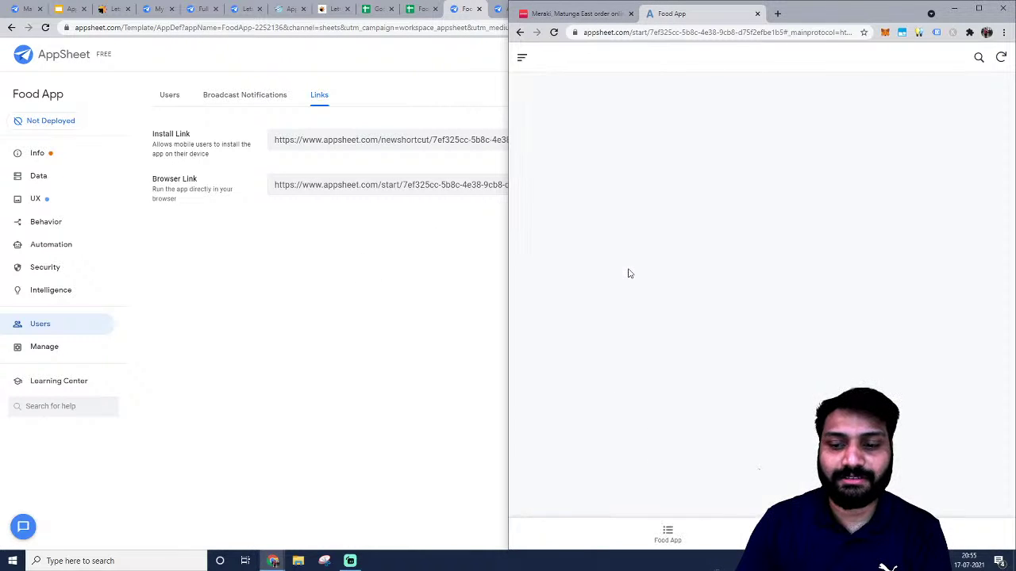
# Show the Food App dish list and snap the editor beside the running app.
pyautogui.click(655, 533)
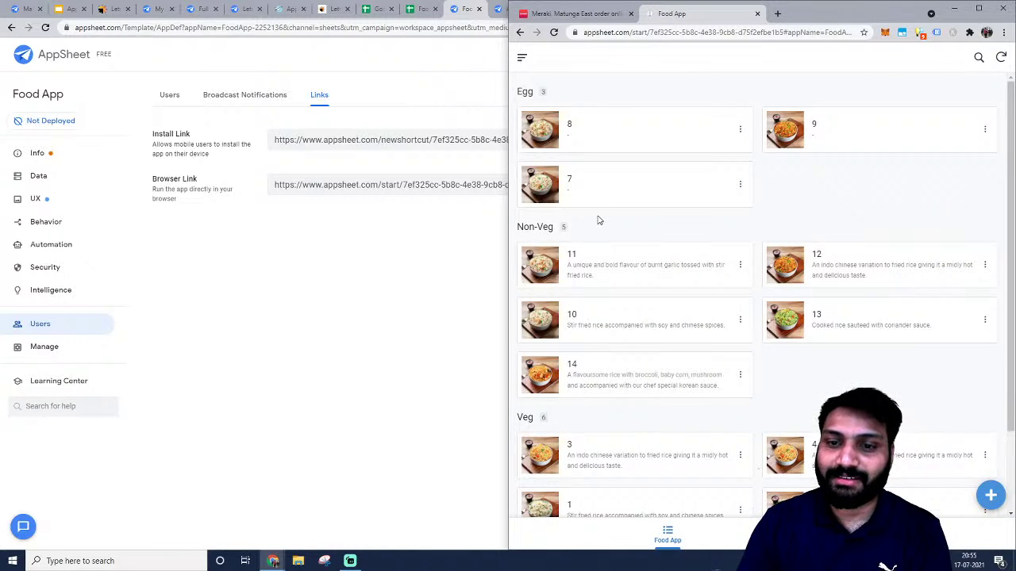
pyautogui.scroll(-2, 603, 254)
pyautogui.moveTo(826, 19); pyautogui.dragTo(1015, 19)
pyautogui.click(301, 186)
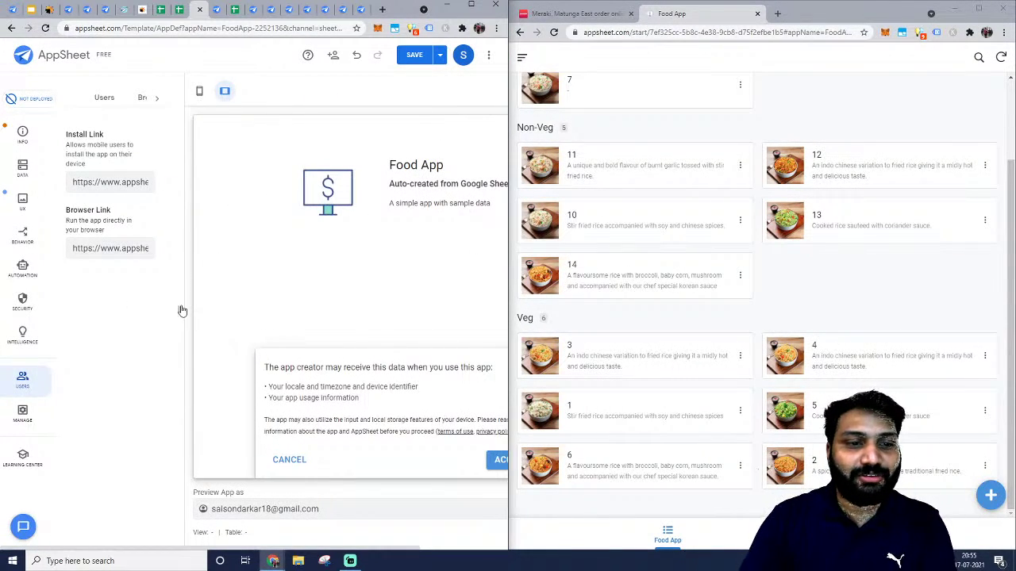
# Collapse the preview and look over the Food App deck view settings.
pyautogui.click(182, 310)
pyautogui.click(23, 200)
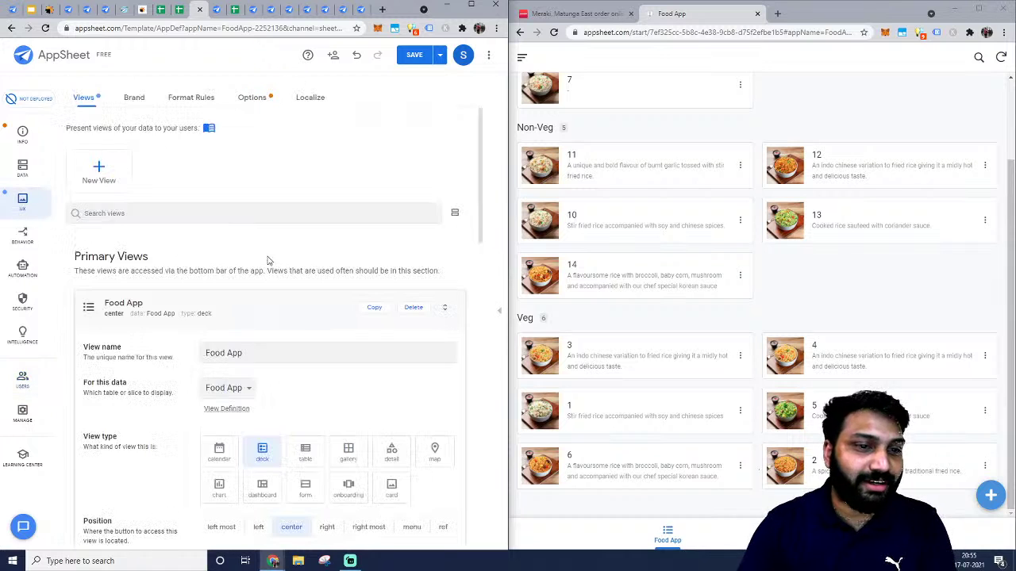
pyautogui.scroll(-2, 266, 266)
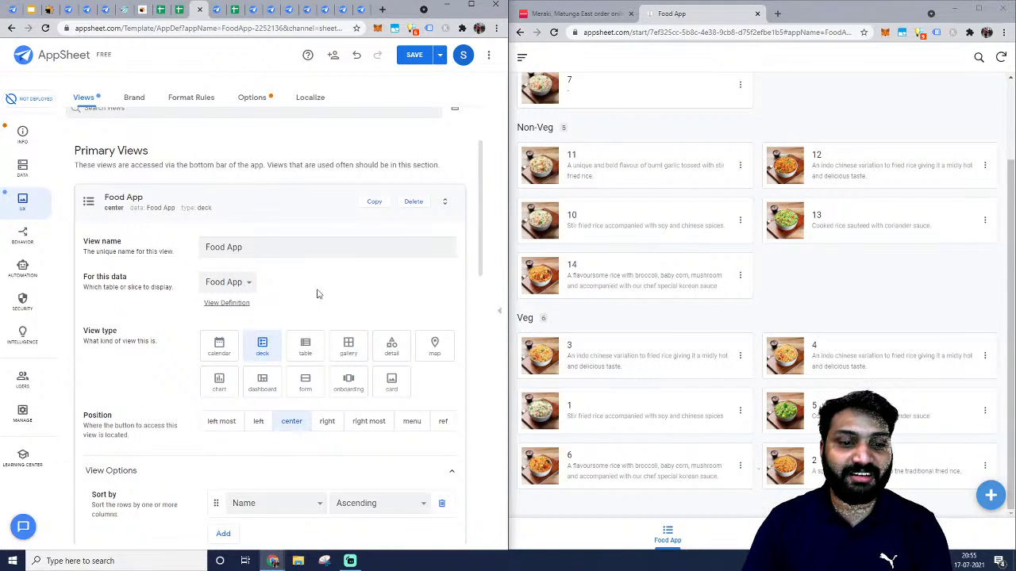
pyautogui.scroll(3, 262, 311)
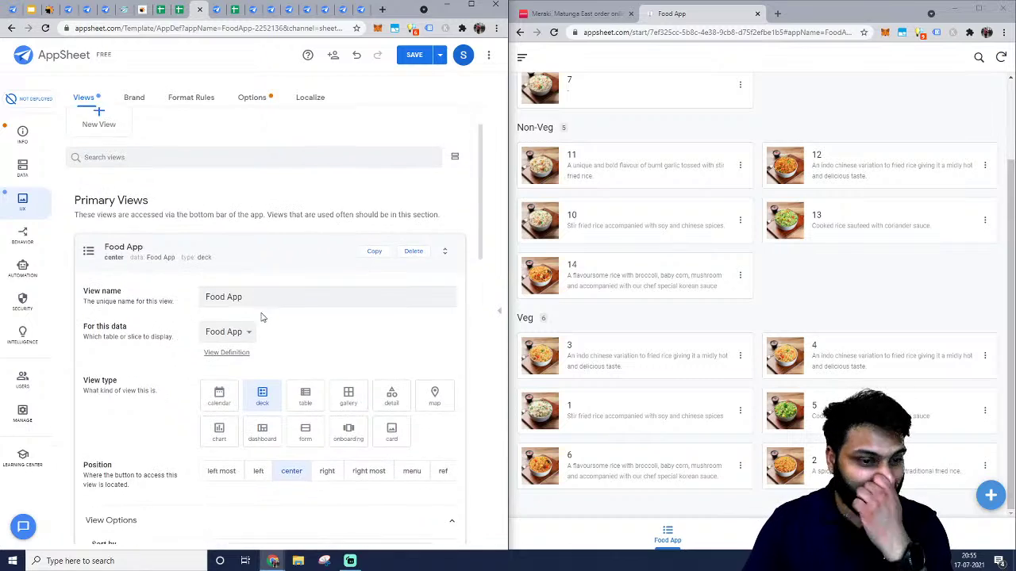
pyautogui.scroll(2, 619, 104)
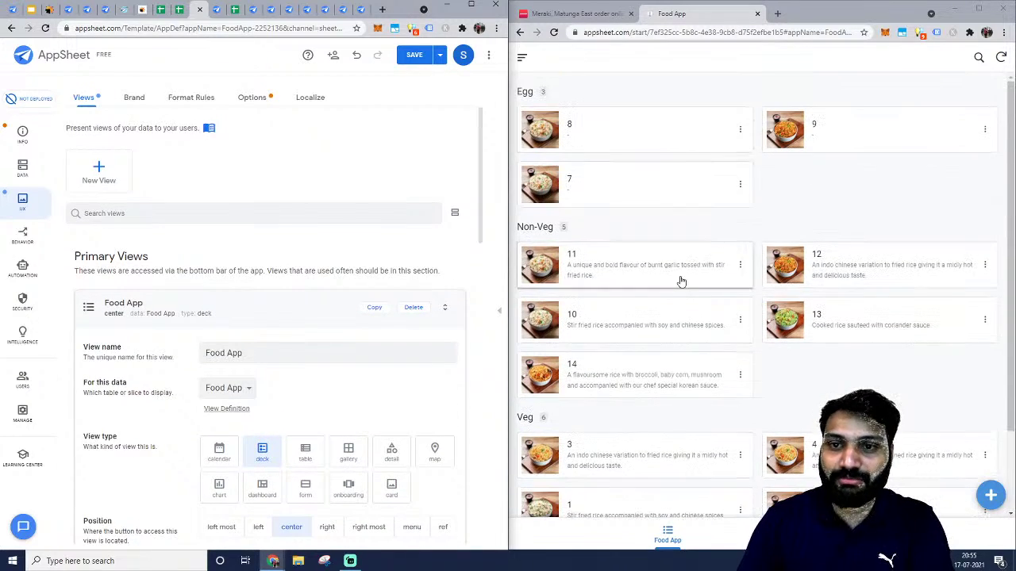
pyautogui.click(228, 311)
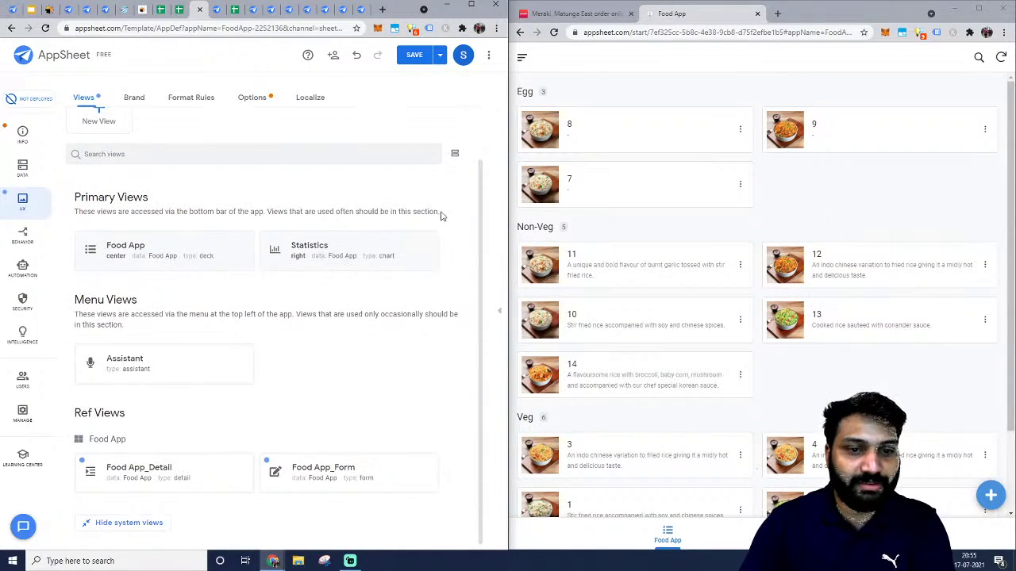
# Look over the Statistics chart view settings and show the app's data tables.
pyautogui.click(358, 269)
pyautogui.scroll(-5, 343, 297)
pyautogui.scroll(5, 343, 297)
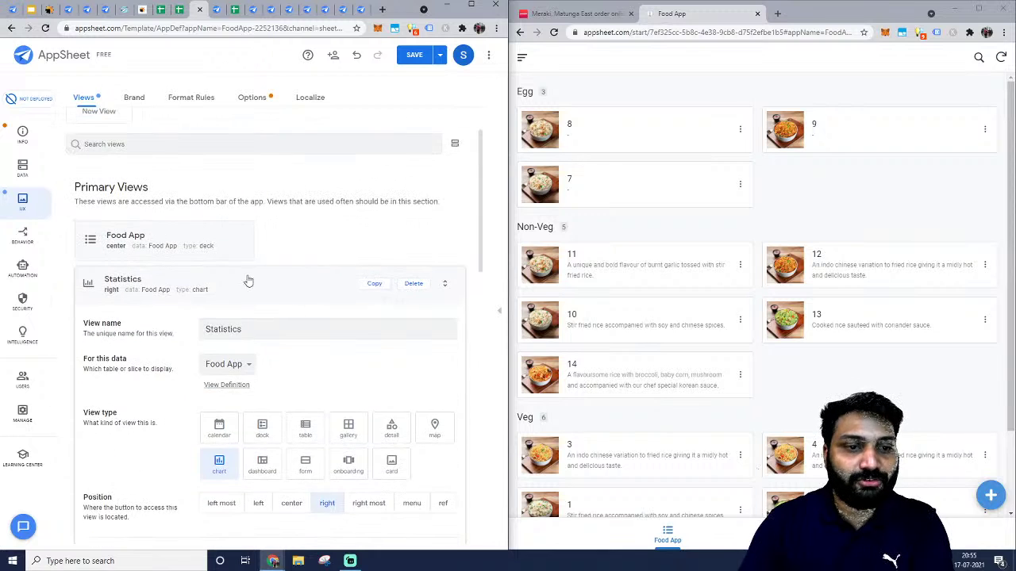
pyautogui.click(247, 281)
pyautogui.click(23, 167)
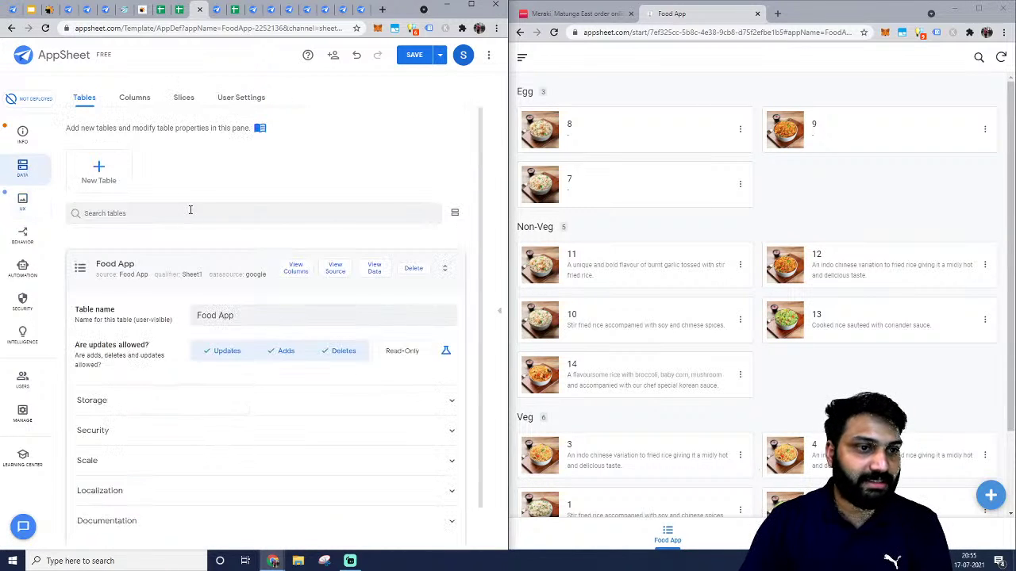
# Inspect the Food App table's nine column types, including howManyPeopleVoted, then return to UX.
pyautogui.click(147, 269)
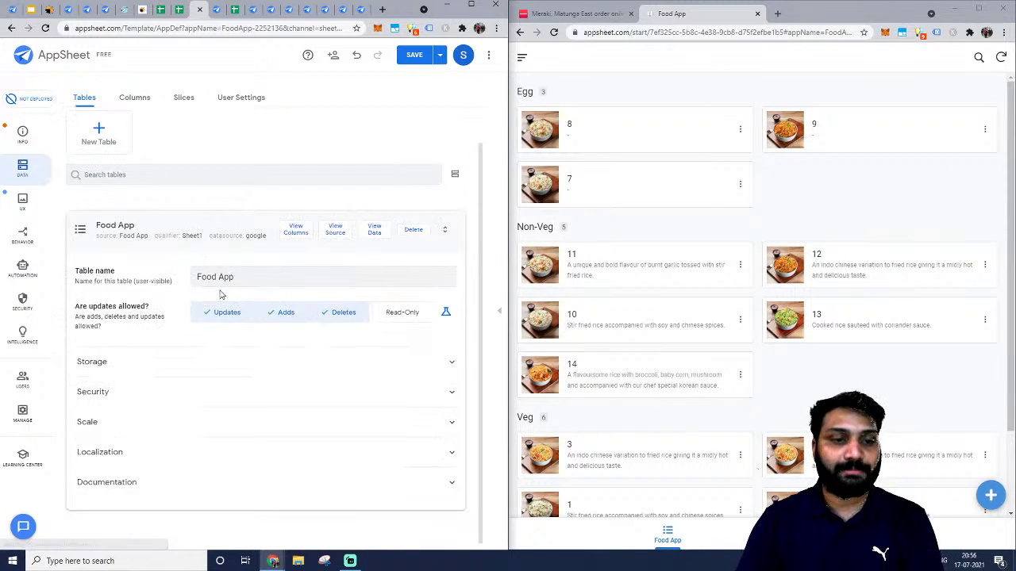
pyautogui.click(296, 231)
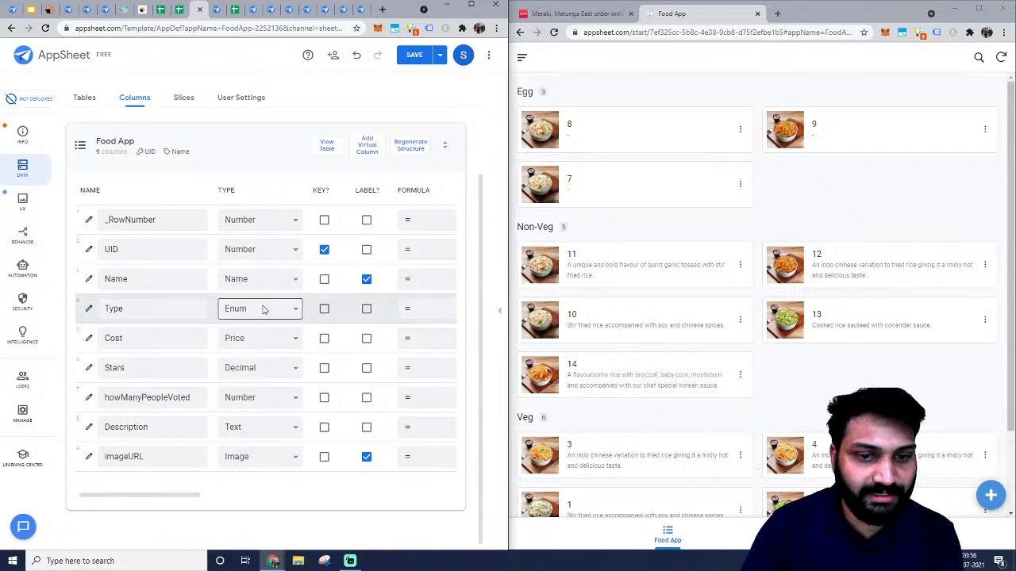
pyautogui.hscroll(5, 264, 310)
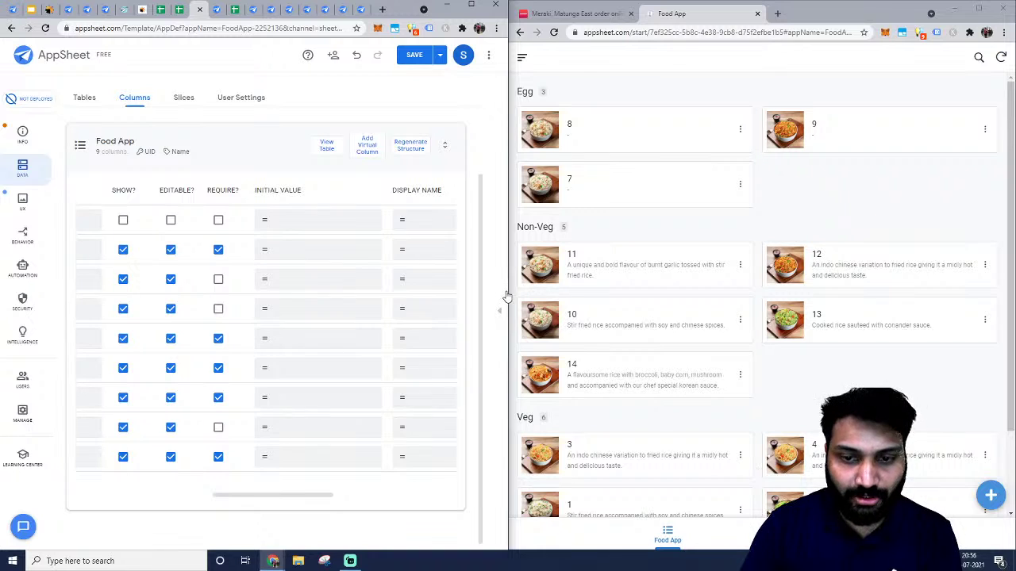
pyautogui.moveTo(506, 295); pyautogui.dragTo(635, 281)
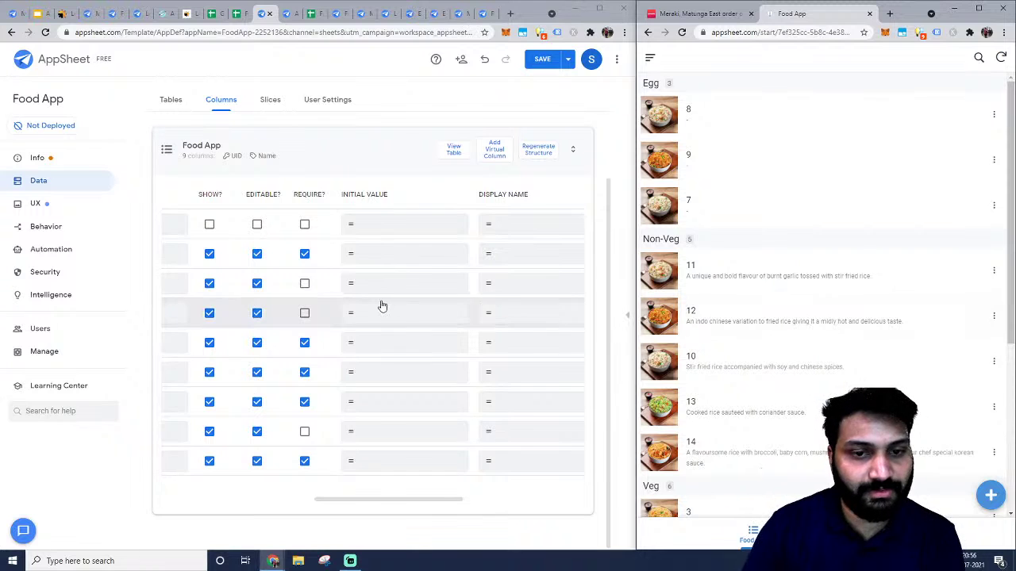
pyautogui.scroll(1, 380, 303)
pyautogui.scroll(-1, 290, 282)
pyautogui.hscroll(-5, 287, 280)
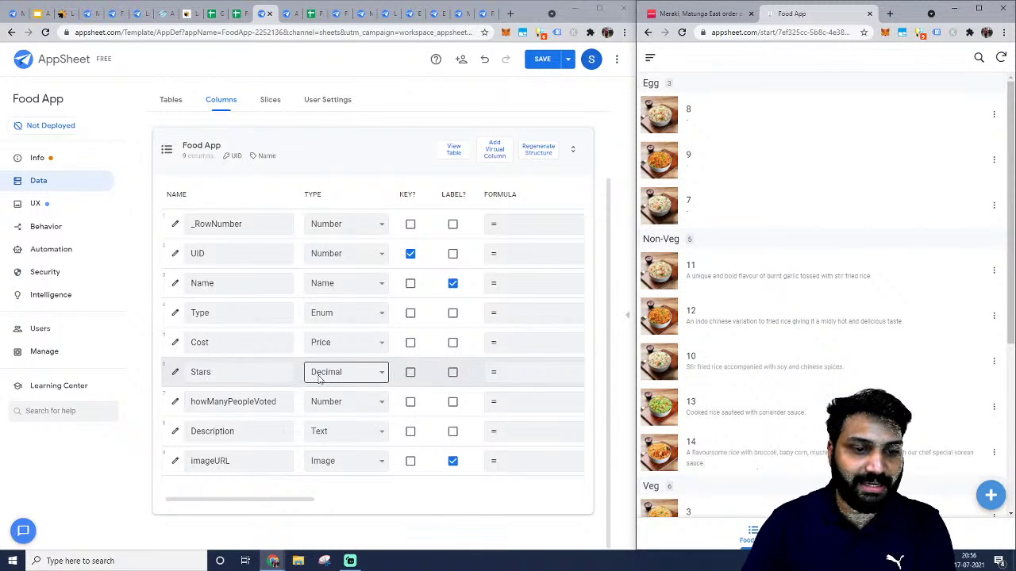
pyautogui.click(225, 402)
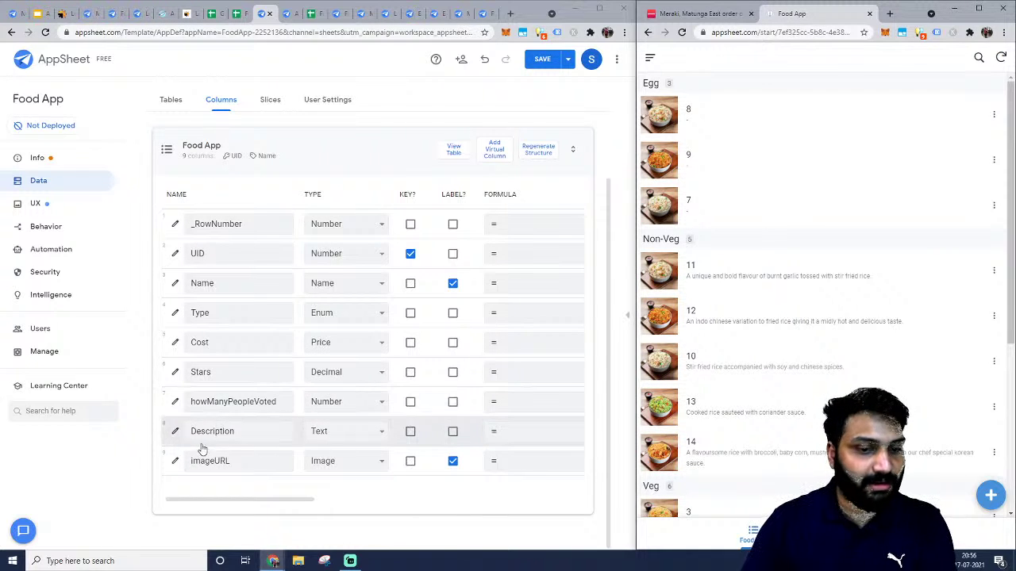
pyautogui.click(35, 203)
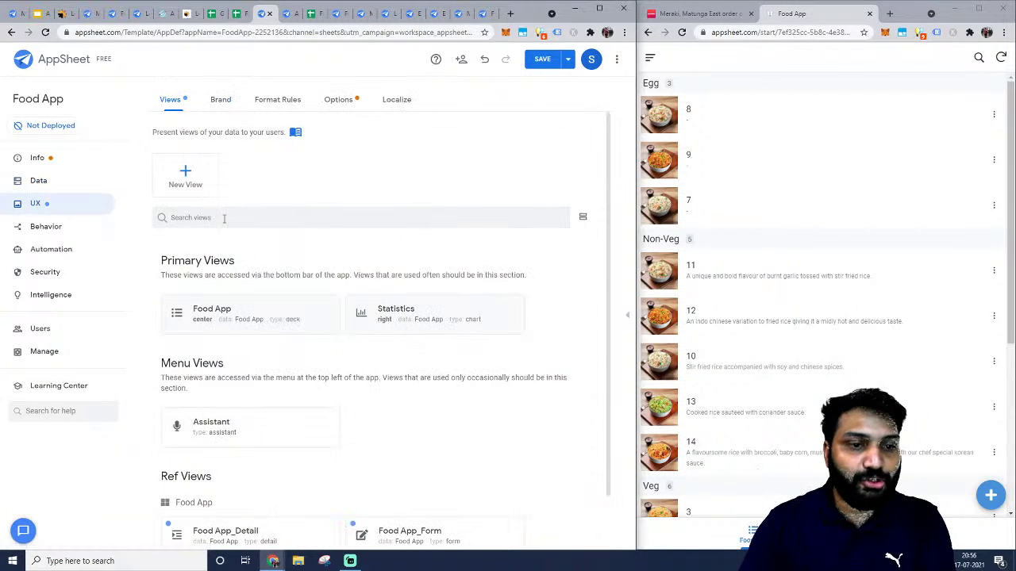
# Review the Food App view's name and settings.
pyautogui.scroll(-1, 307, 229)
pyautogui.click(235, 251)
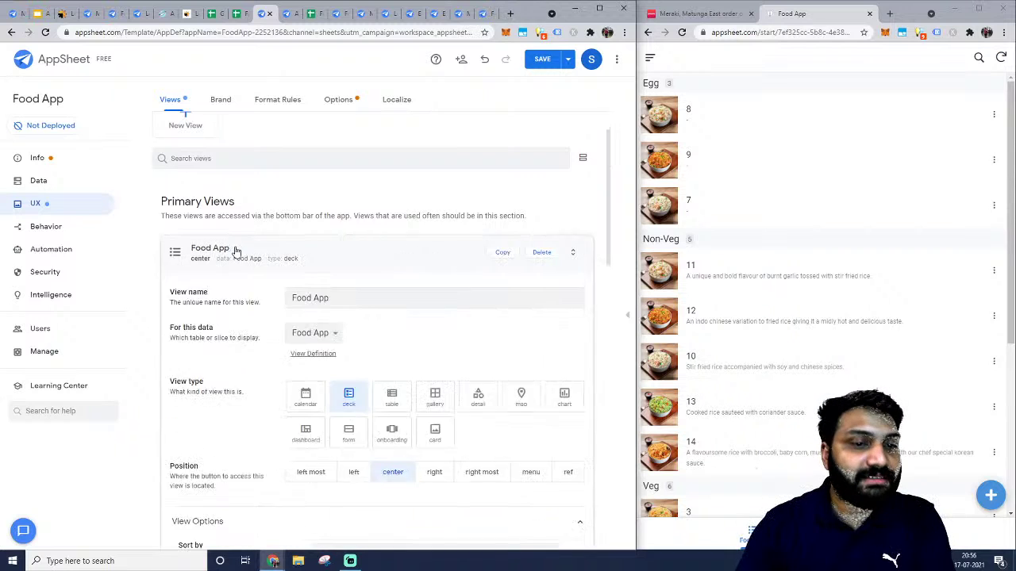
pyautogui.scroll(-3, 250, 265)
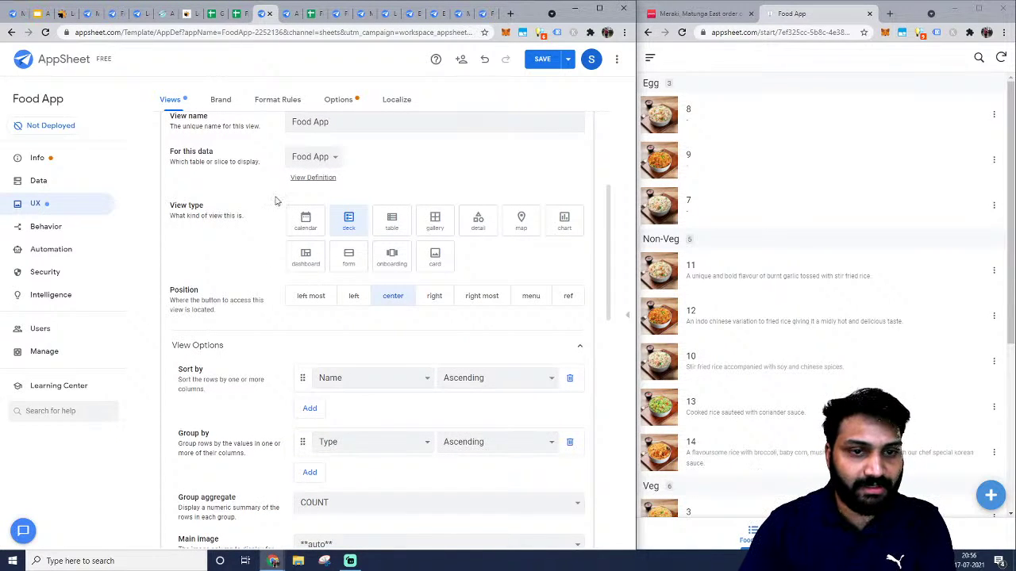
pyautogui.scroll(2, 276, 201)
pyautogui.click(344, 227)
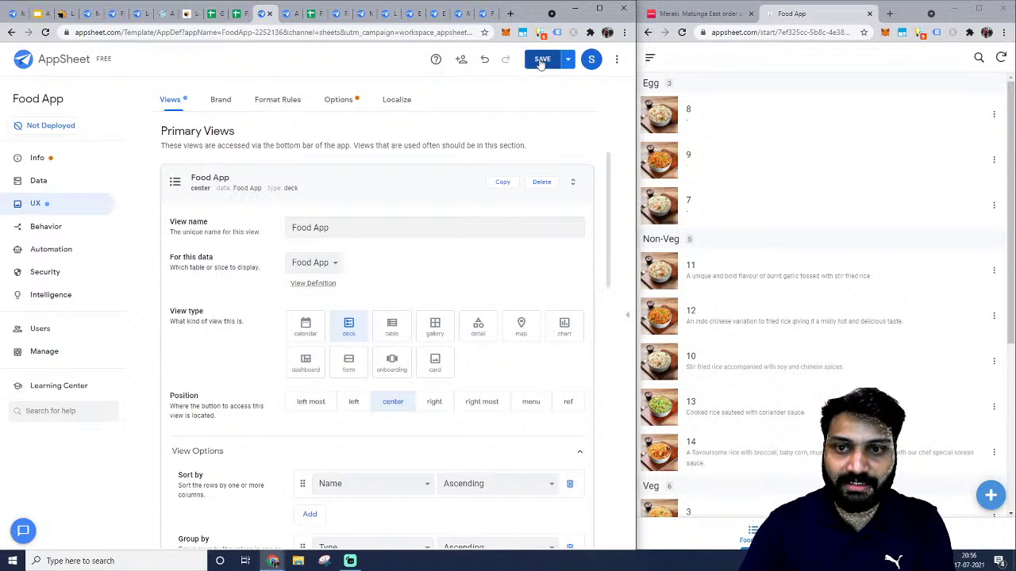
pyautogui.click(327, 180)
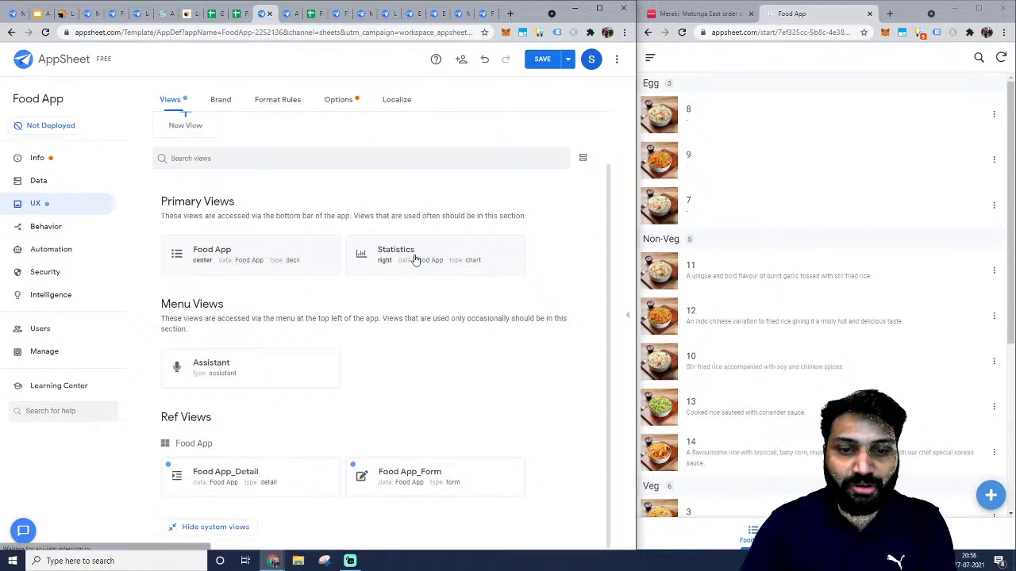
# Delete the Statistics chart view and save the app.
pyautogui.click(418, 261)
pyautogui.scroll(2, 355, 352)
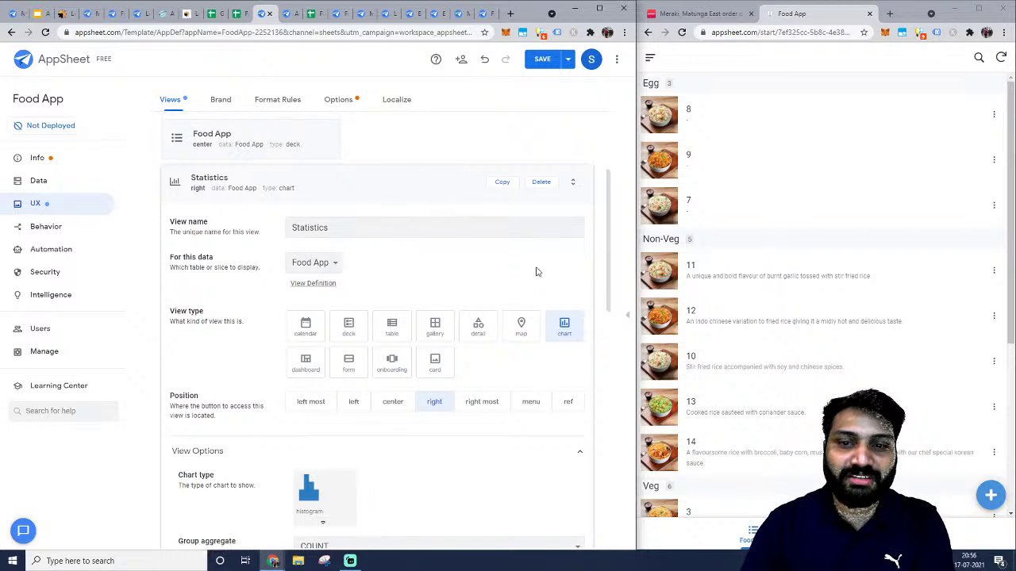
pyautogui.click(541, 182)
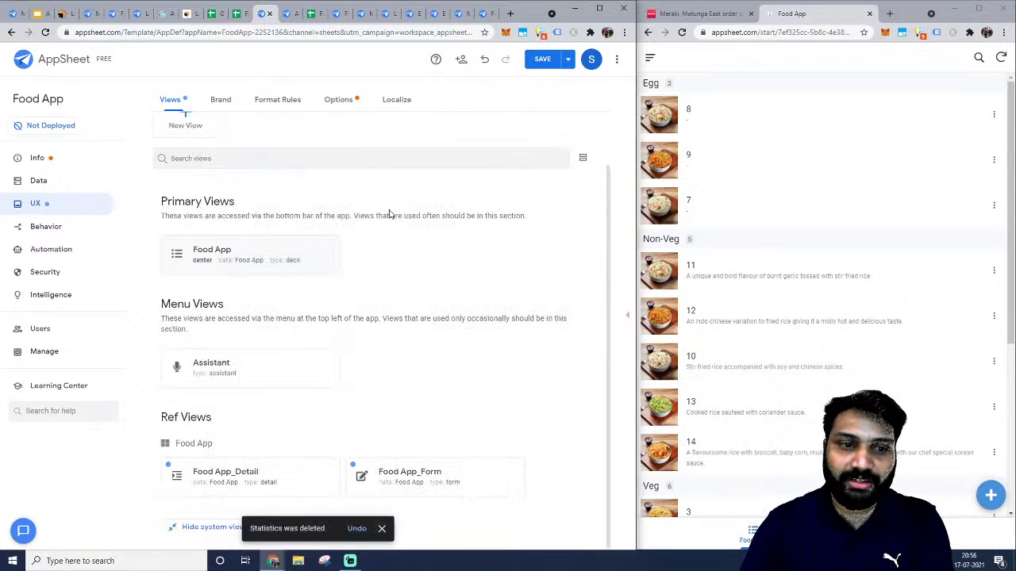
pyautogui.click(539, 60)
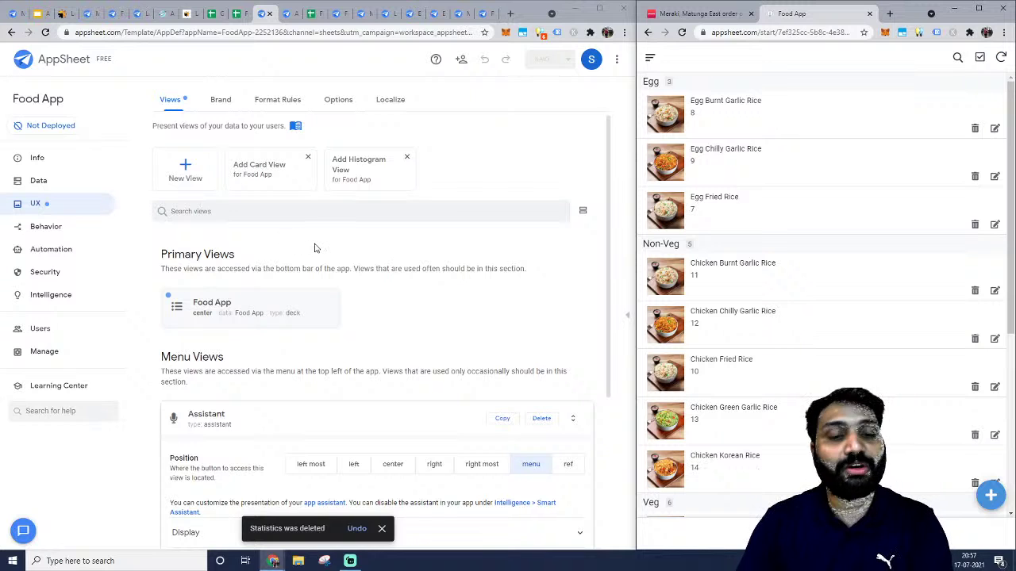
# Delete the Assistant menu view and glance at the Food App_Detail view settings.
pyautogui.scroll(-1, 465, 341)
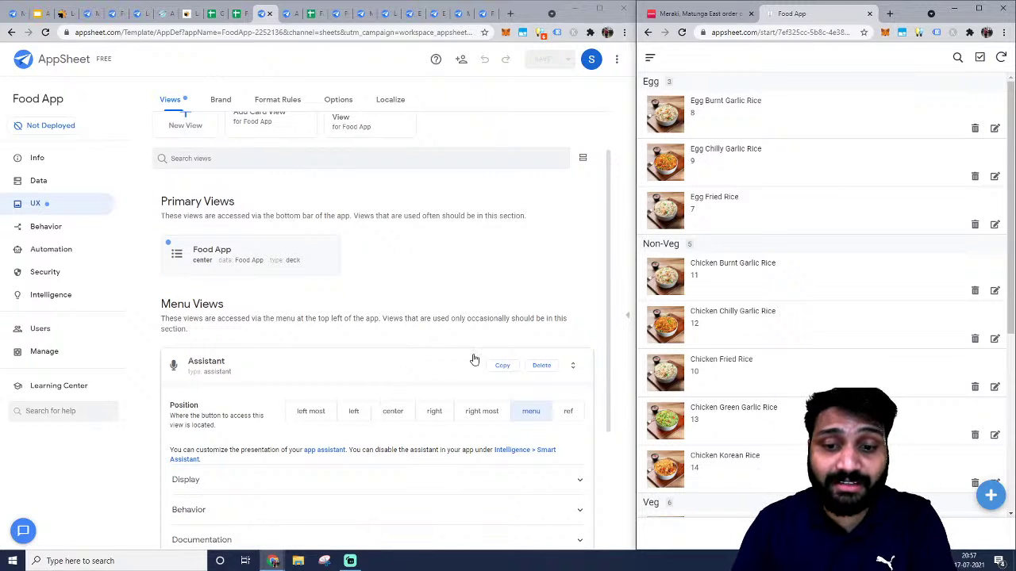
pyautogui.click(540, 366)
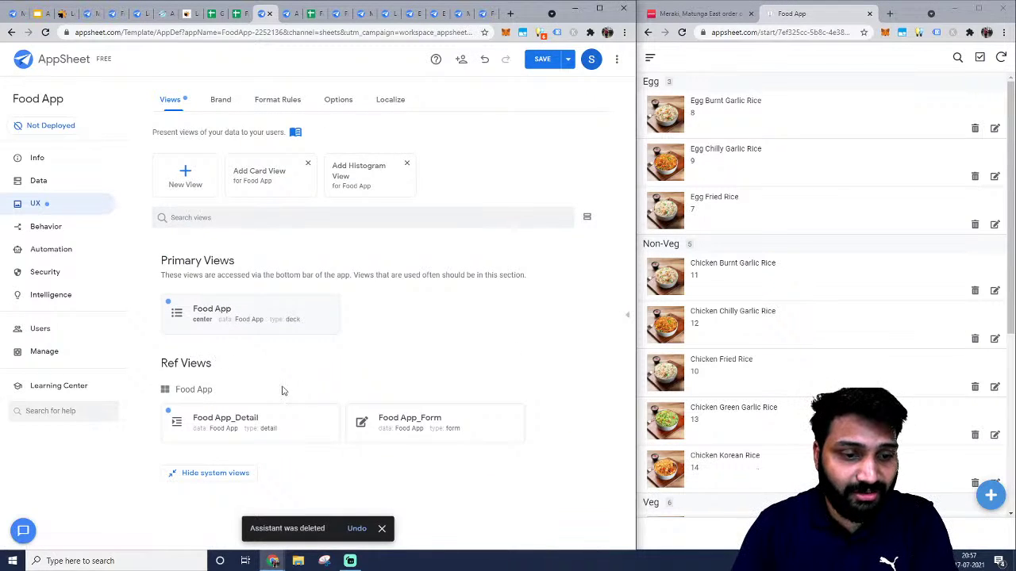
pyautogui.click(283, 432)
pyautogui.scroll(-1, 344, 234)
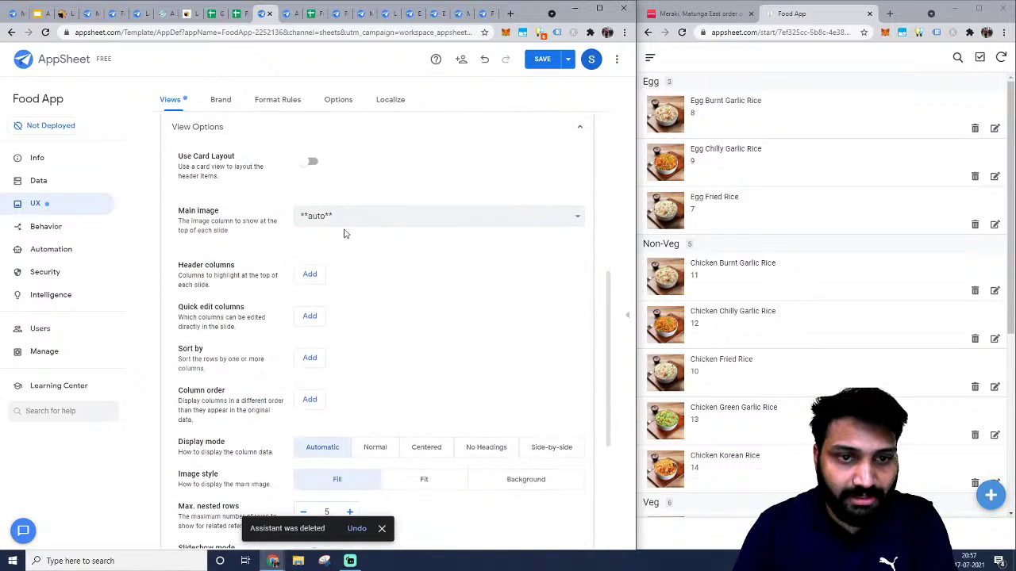
pyautogui.scroll(2, 335, 236)
pyautogui.click(308, 182)
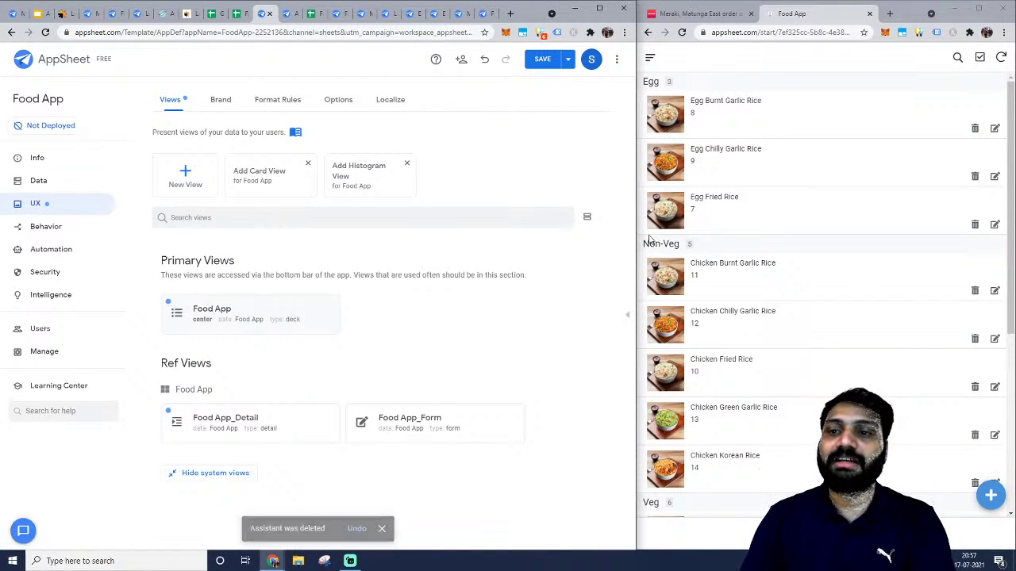
# Check the Food App deck view: sorted by Name ascending, grouped by Type with COUNT.
pyautogui.scroll(-4, 723, 224)
pyautogui.scroll(5, 724, 224)
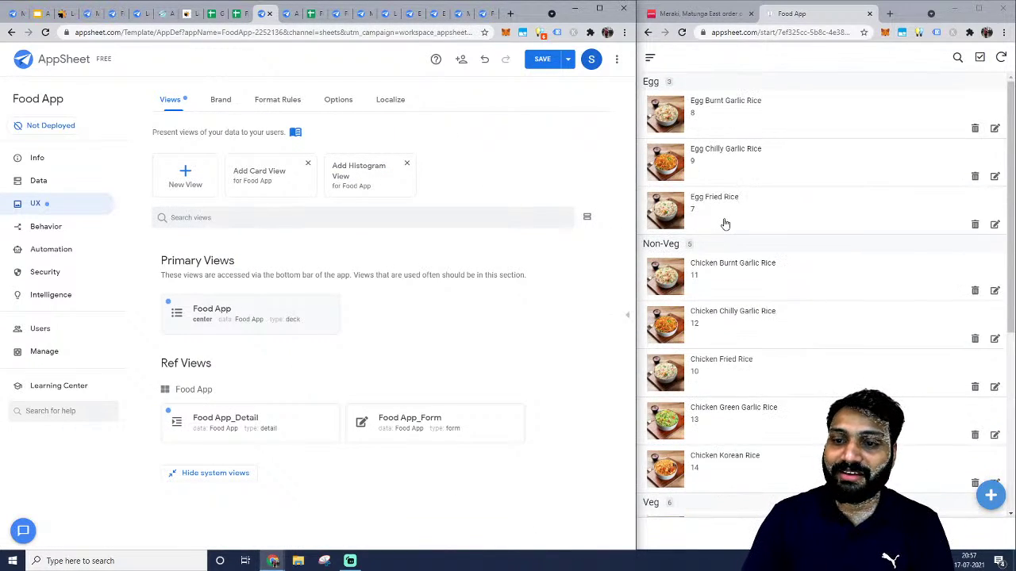
pyautogui.scroll(-5, 724, 223)
pyautogui.scroll(4, 687, 268)
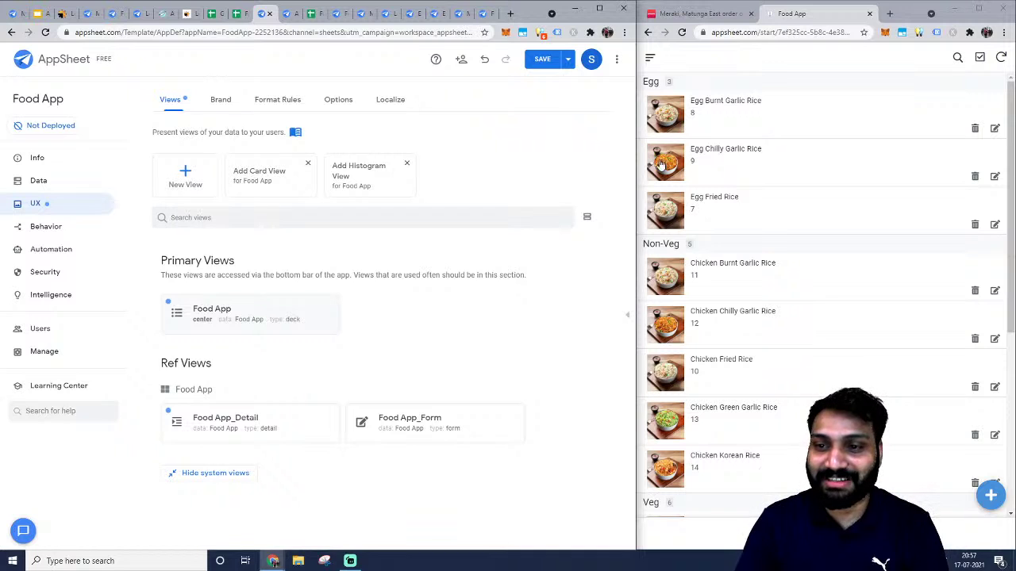
pyautogui.click(234, 311)
pyautogui.scroll(-5, 242, 298)
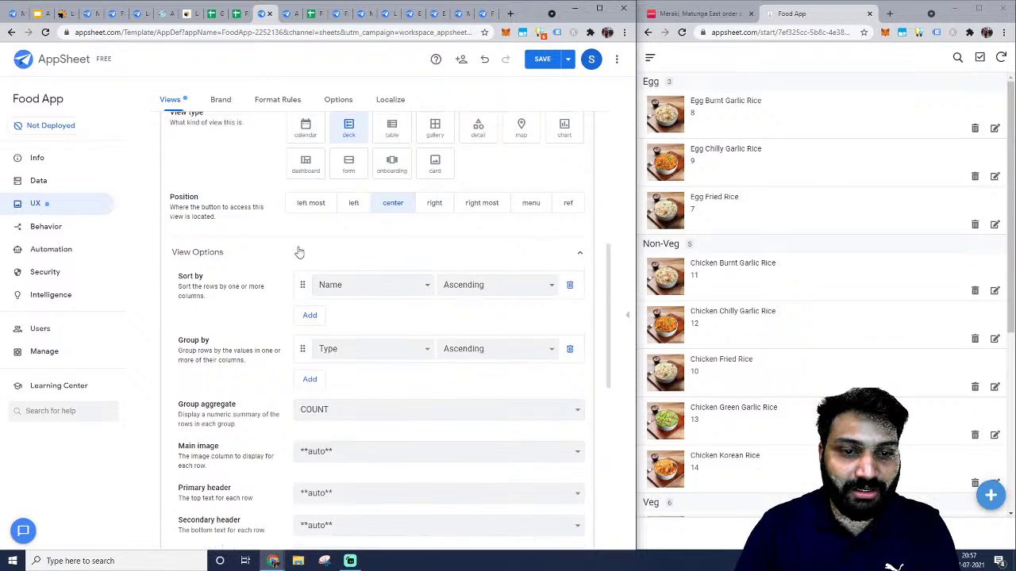
pyautogui.scroll(10, 294, 249)
pyautogui.click(329, 300)
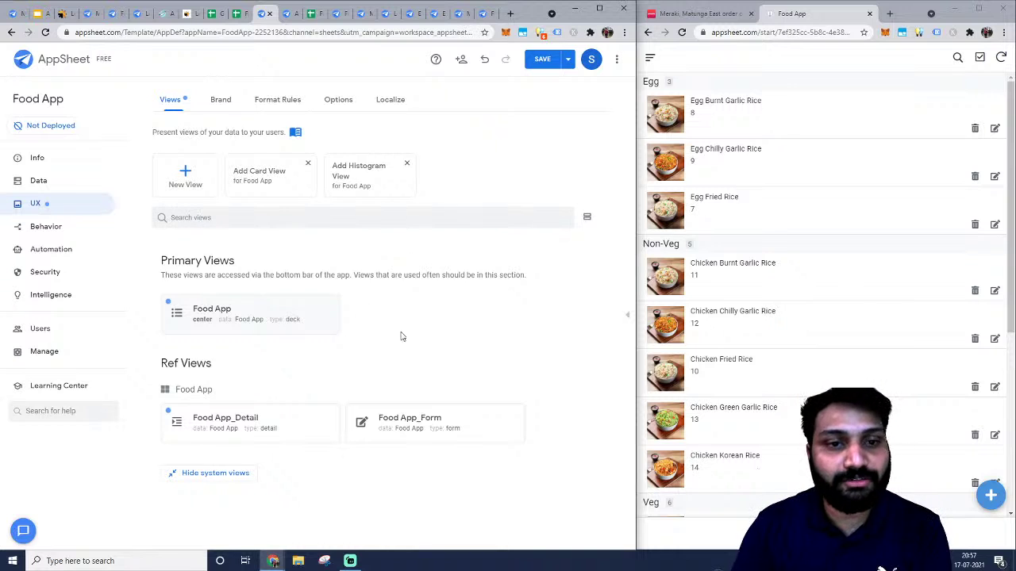
# Open the app's Data tables, collapse the Food App table, and return to the Food App spreadsheet.
pyautogui.click(36, 187)
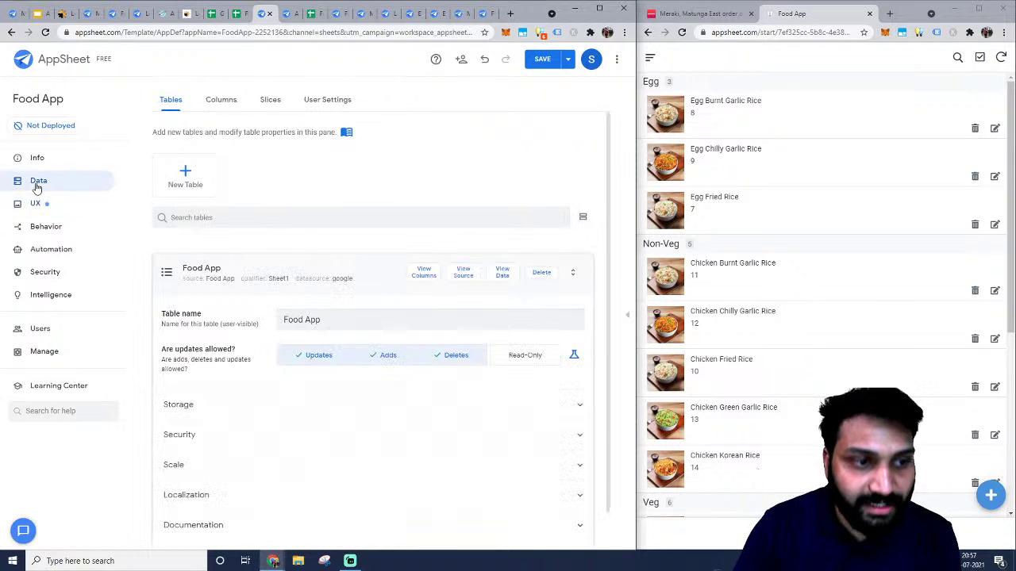
pyautogui.scroll(-1, 262, 230)
pyautogui.click(290, 240)
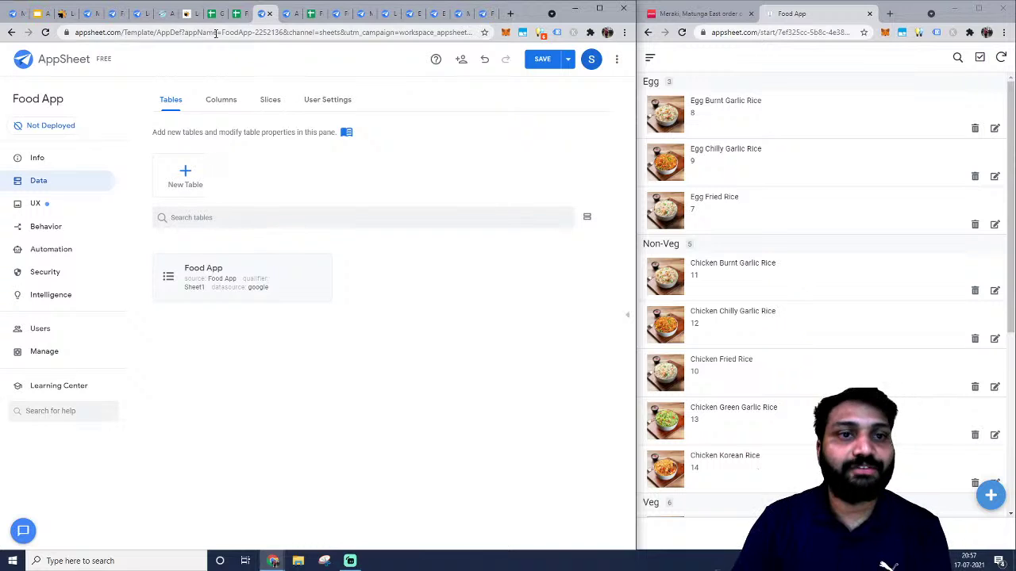
pyautogui.click(236, 15)
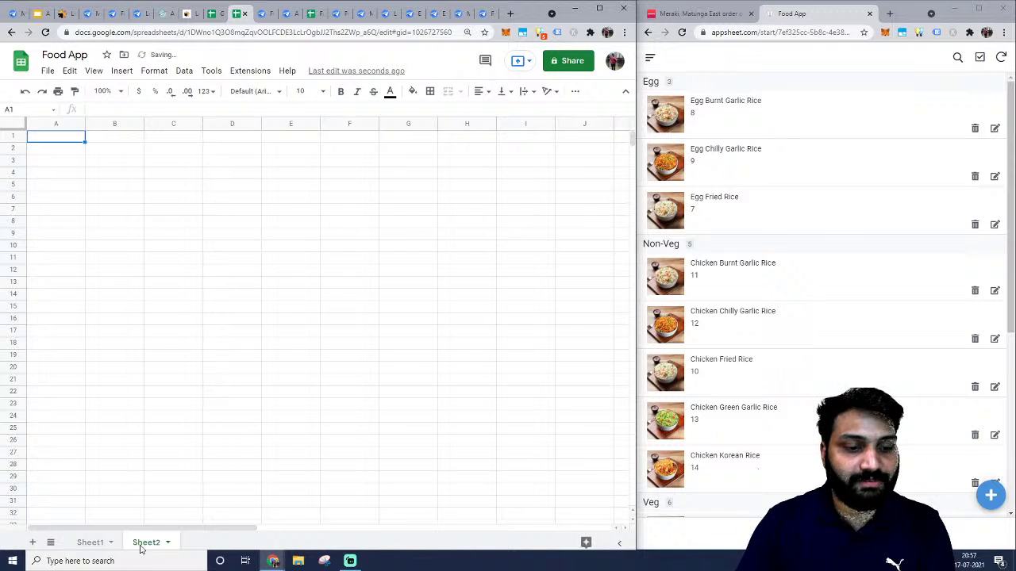
# Rename the Sheet2 tab to ResturantsName.
pyautogui.doubleClick(141, 543)
pyautogui.press('BackSpace')
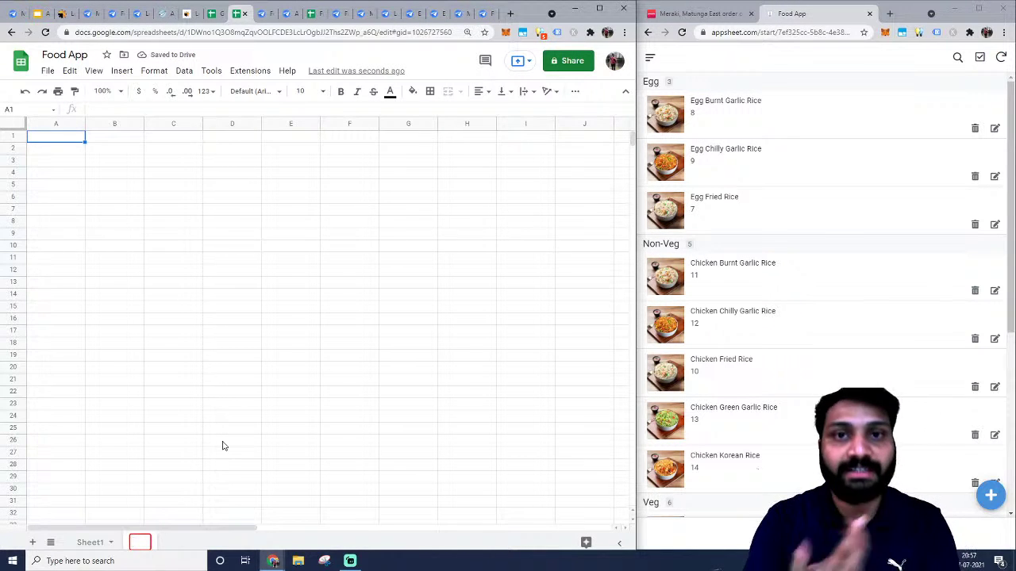
pyautogui.write('Restu')
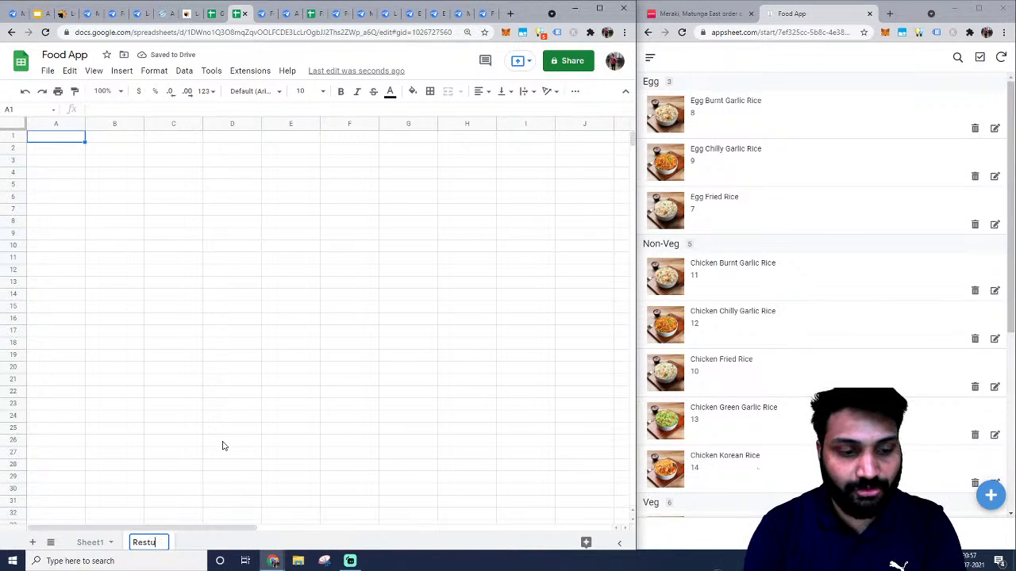
pyautogui.write('rantsName')
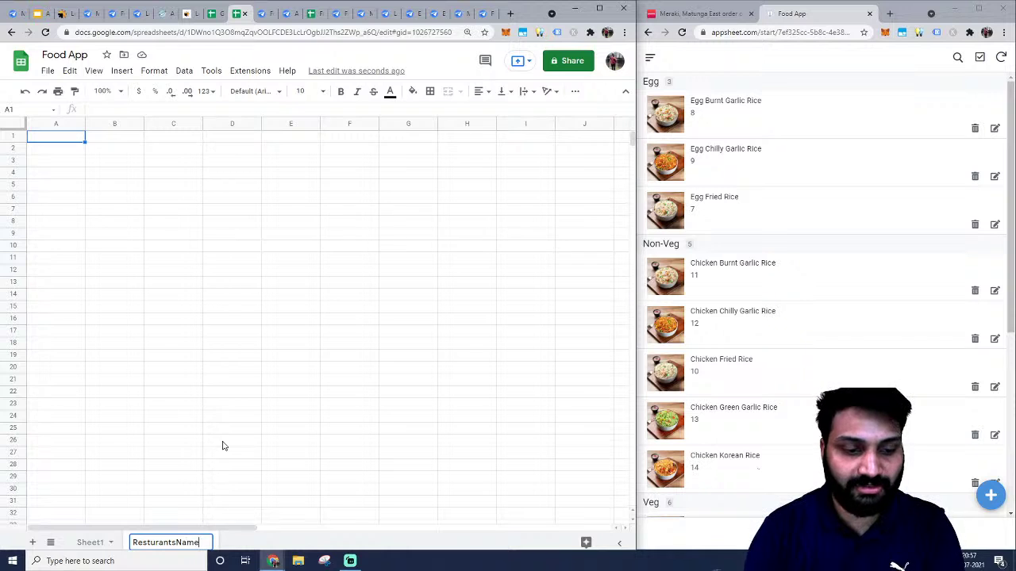
pyautogui.press('Return')
# Enter the column headers id, Name and Address in row 1.
pyautogui.click(75, 137)
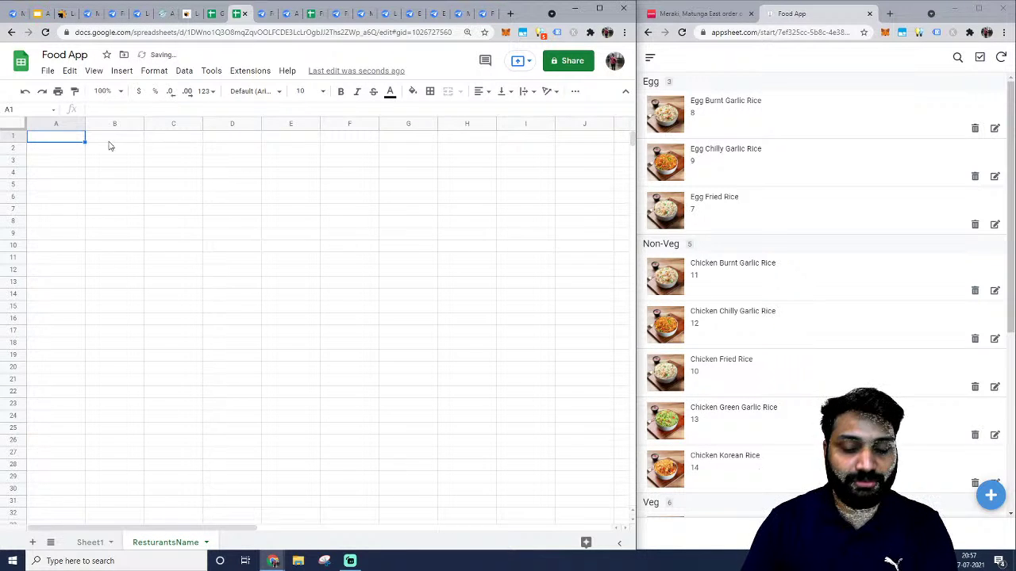
pyautogui.write('id')
pyautogui.press('Tab')
pyautogui.write('Name')
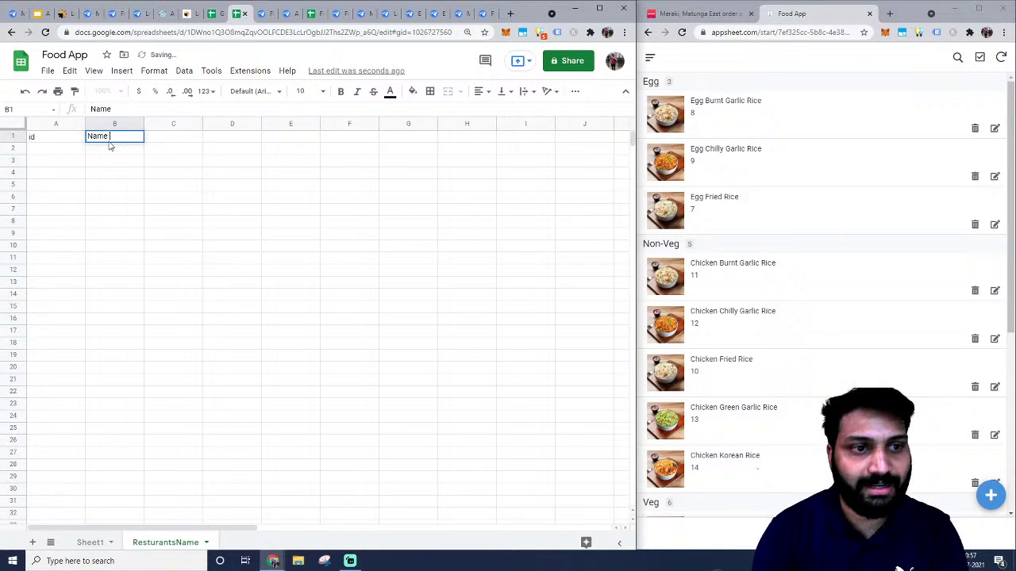
pyautogui.press('Tab')
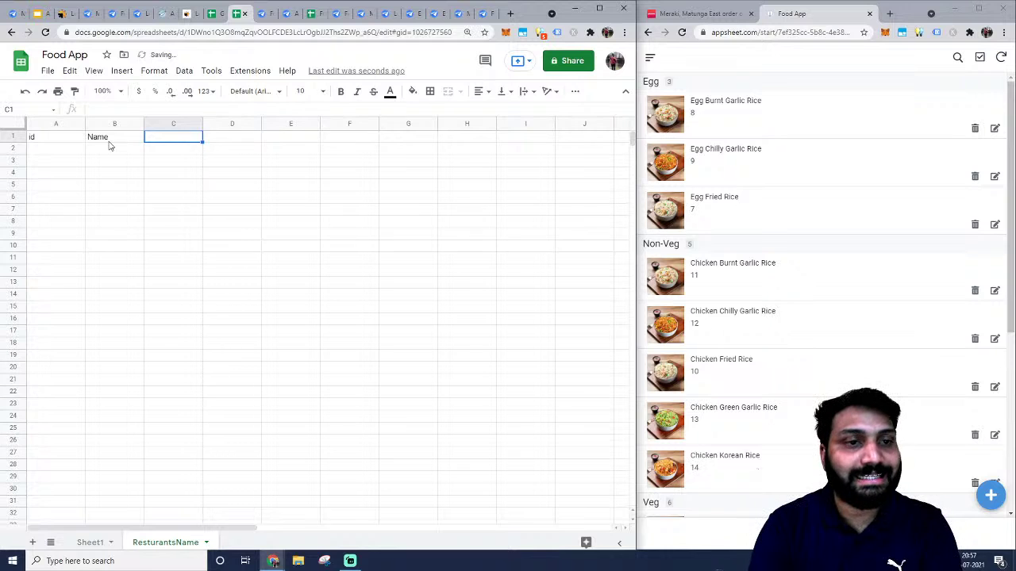
pyautogui.write('Address')
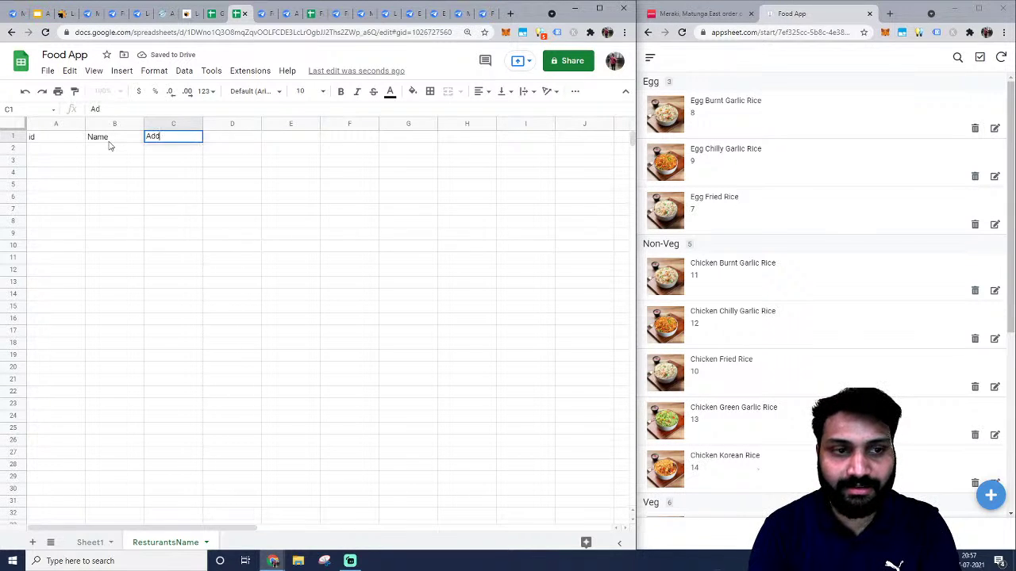
pyautogui.press('Return')
# Add a first row with id 1, Burger King and a placeholder address, then return to AppSheet.
pyautogui.write('1')
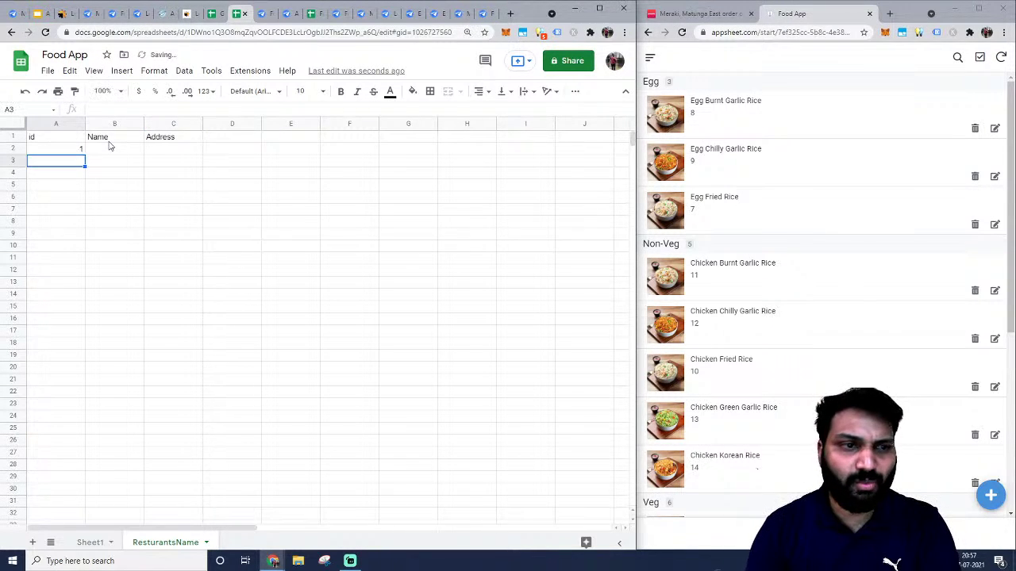
pyautogui.press('Tab')
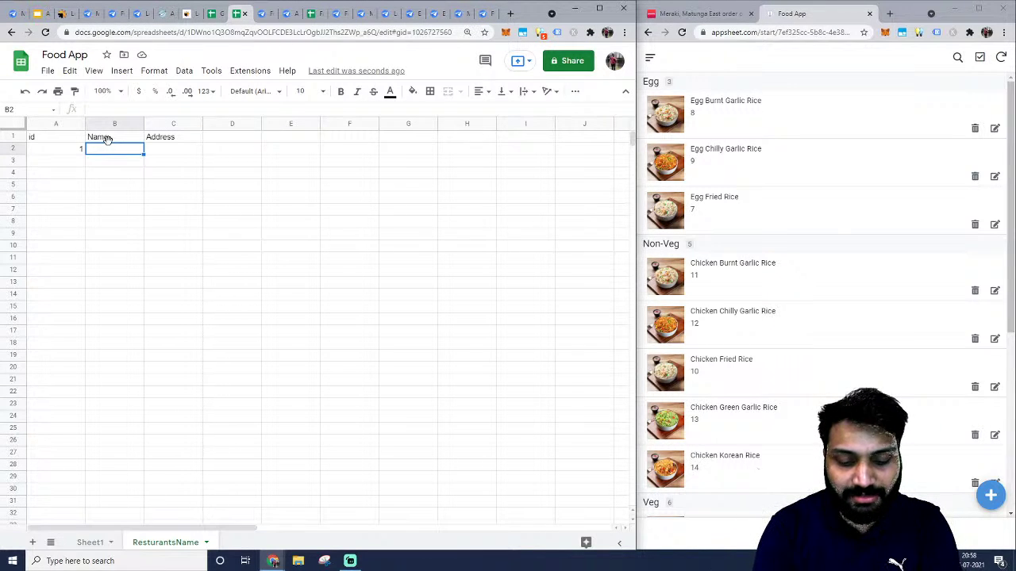
pyautogui.write('Burger')
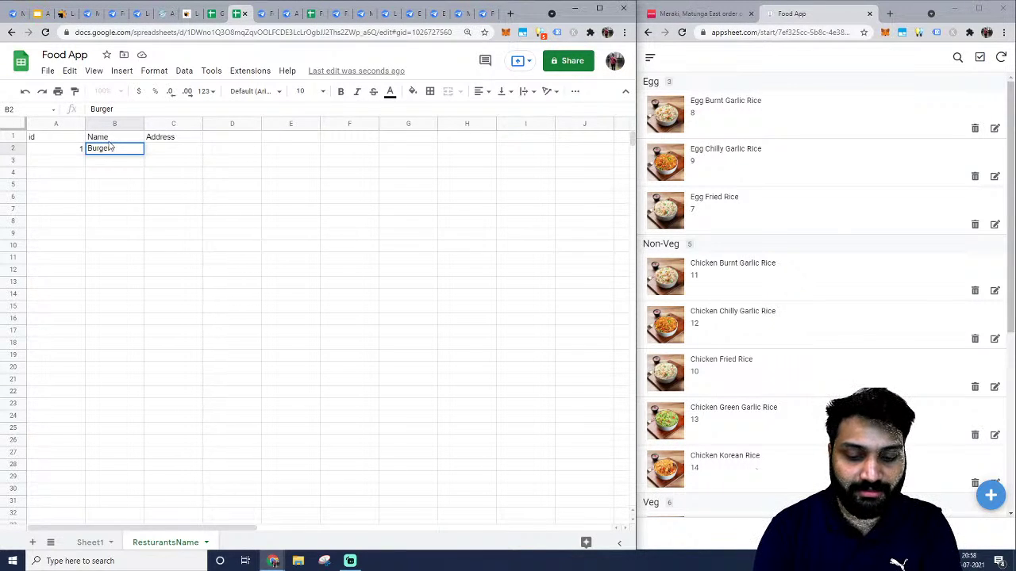
pyautogui.write(' King')
pyautogui.press('Tab')
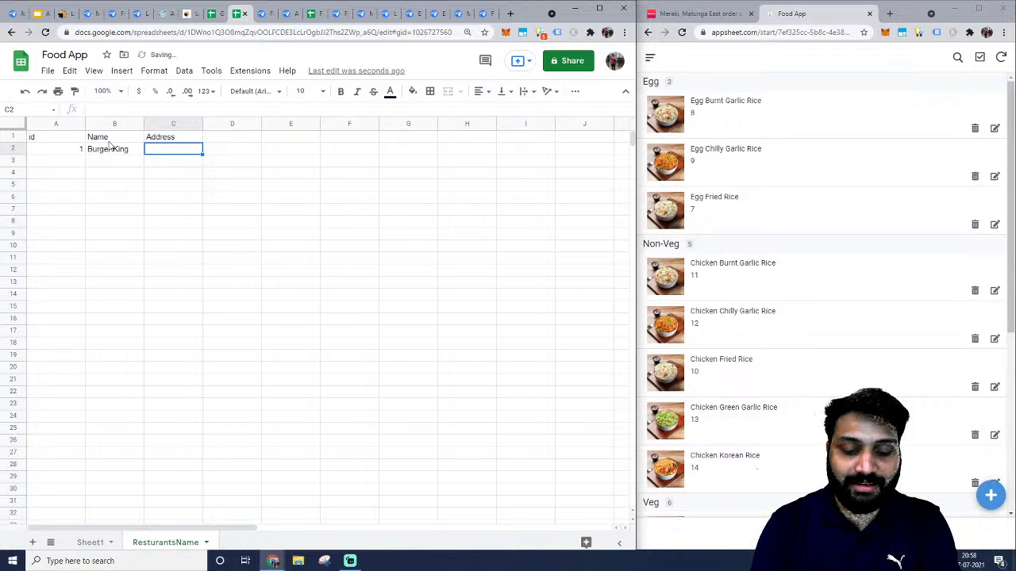
pyautogui.write('a jdhfaidsufh')
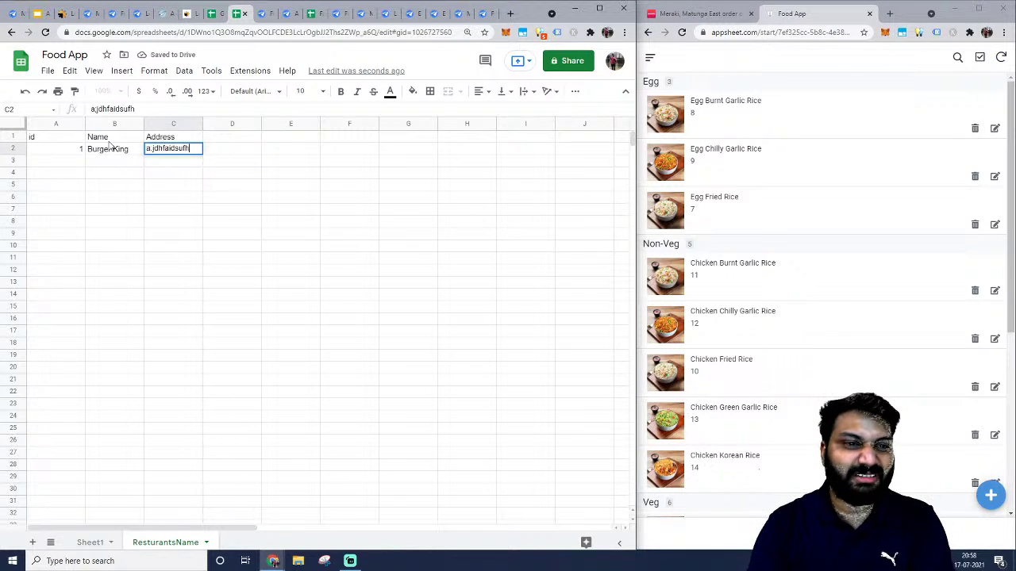
pyautogui.press('Tab')
pyautogui.press('Tab')
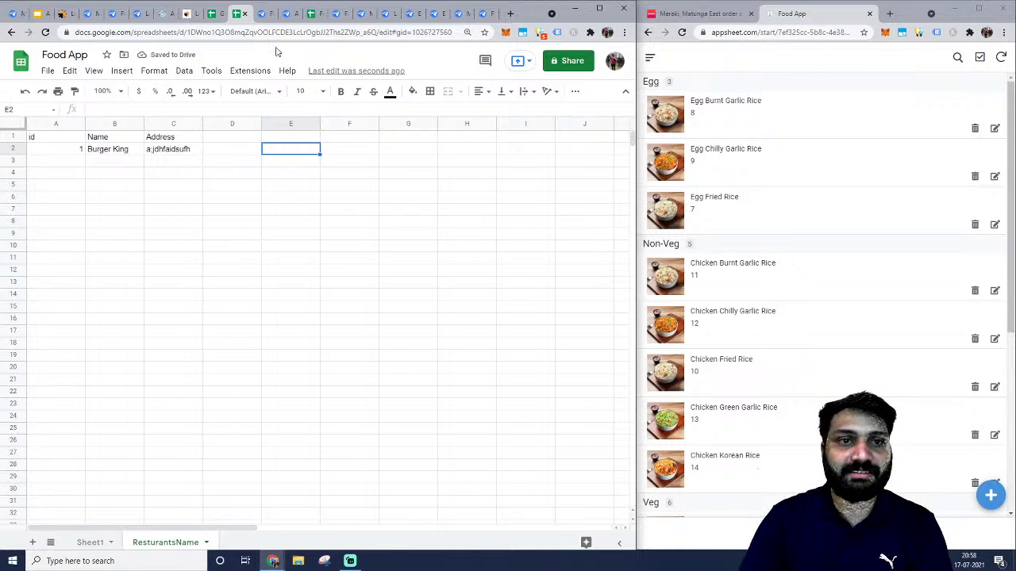
pyautogui.click(262, 14)
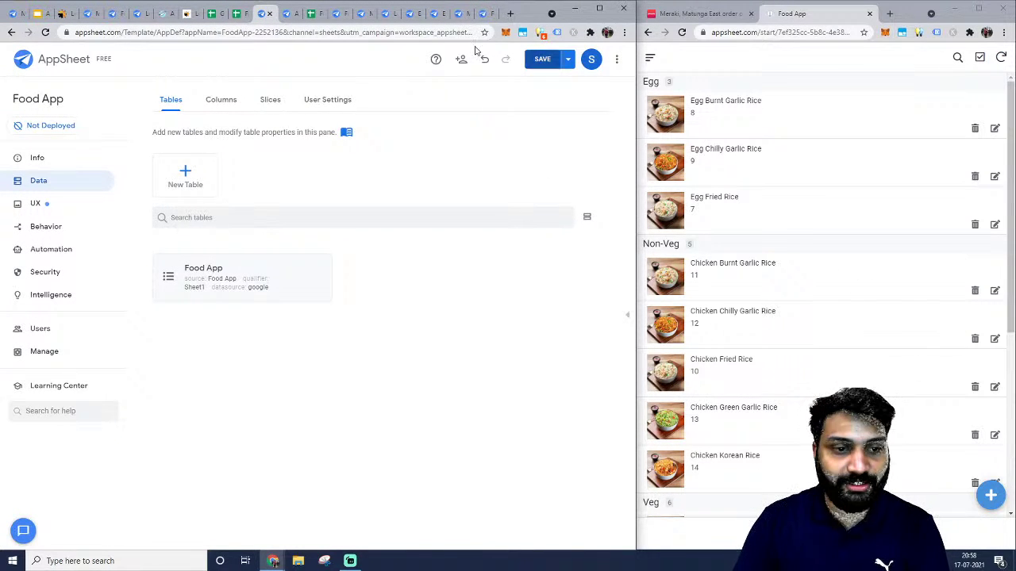
# Add the ResturantsName worksheet of the Food App Google Drive spreadsheet as a new table.
pyautogui.click(184, 172)
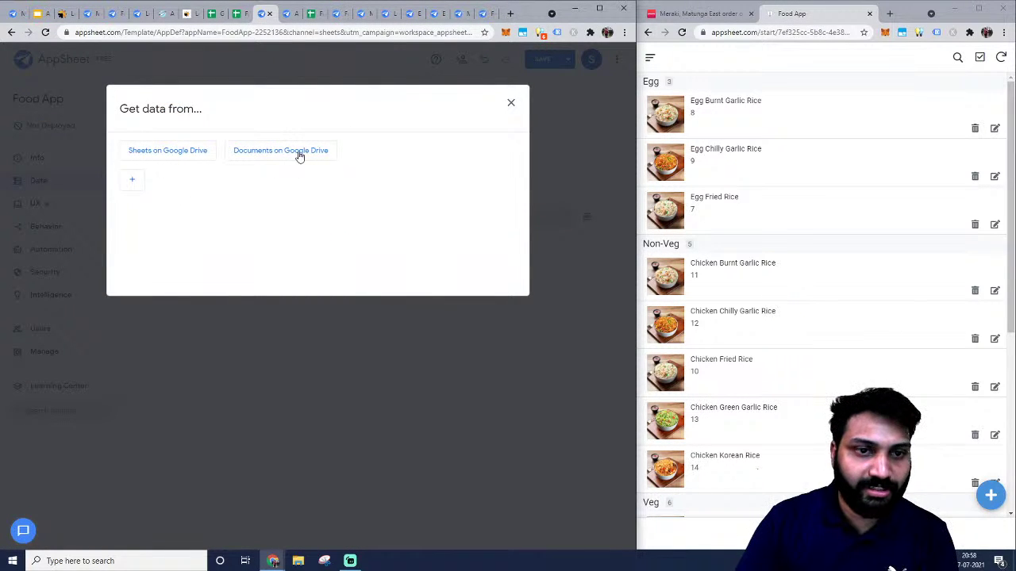
pyautogui.click(171, 152)
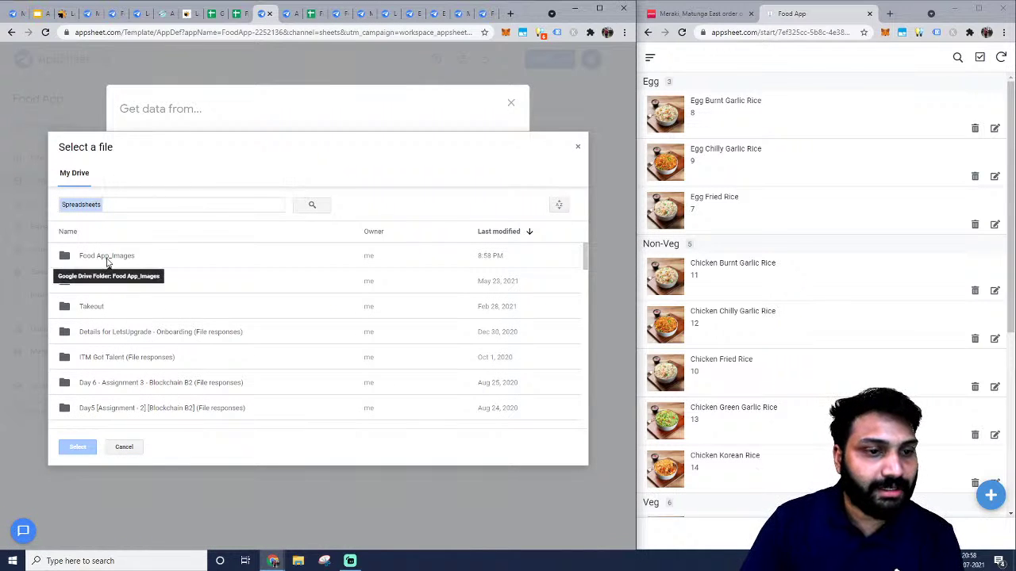
pyautogui.scroll(-10, 115, 301)
pyautogui.scroll(-6, 115, 301)
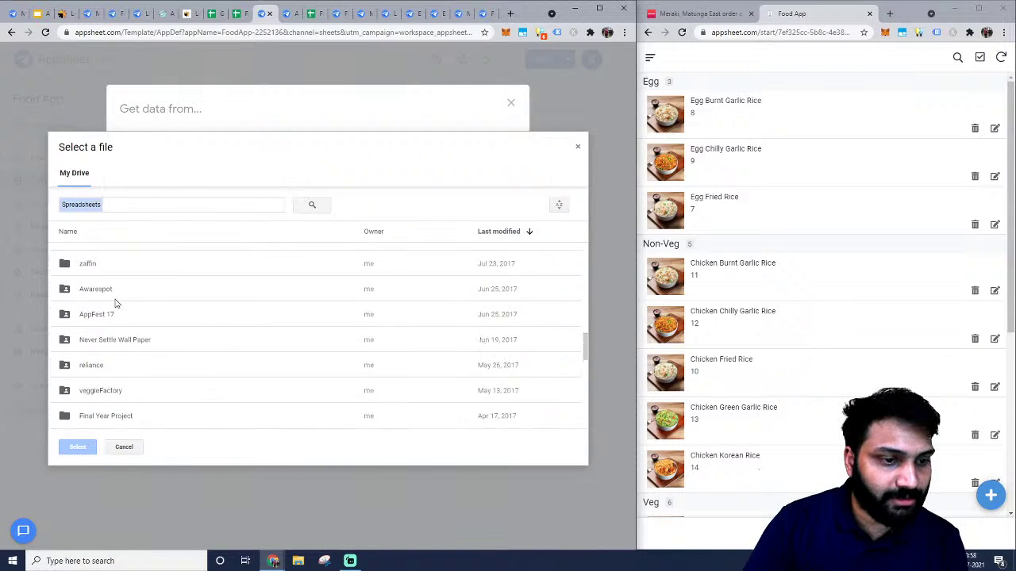
pyautogui.click(86, 299)
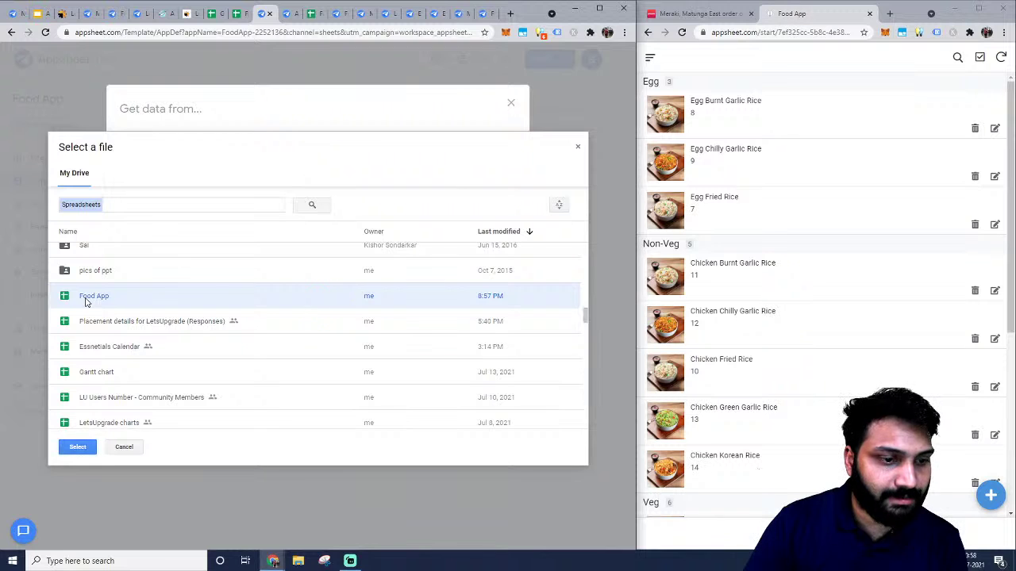
pyautogui.click(77, 447)
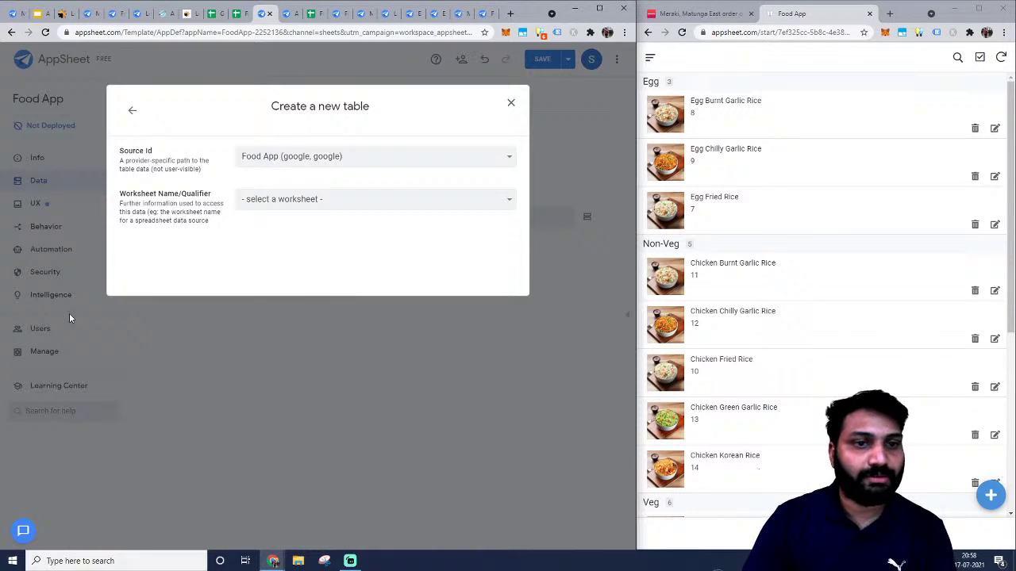
pyautogui.click(309, 198)
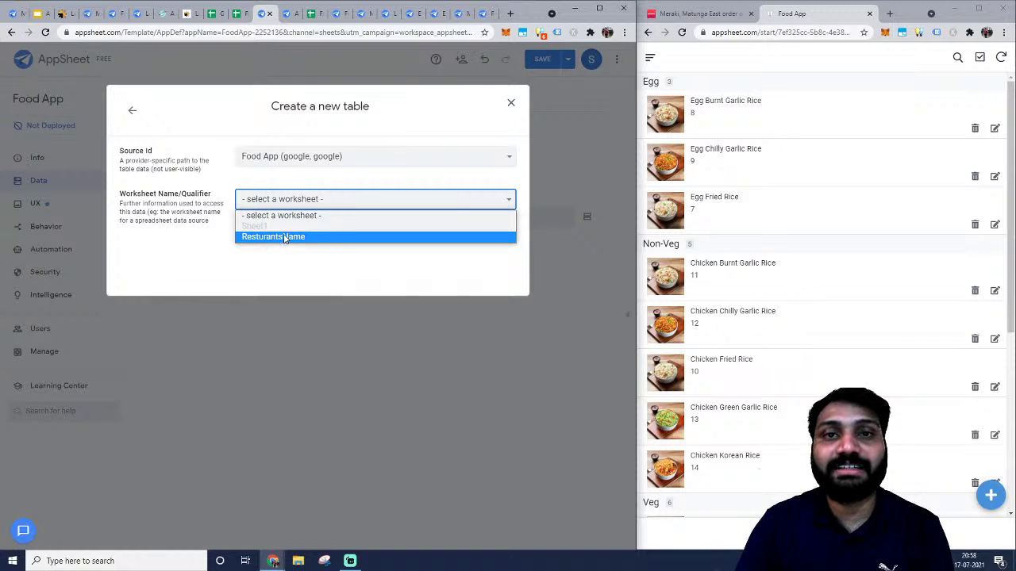
pyautogui.click(285, 236)
pyautogui.click(487, 295)
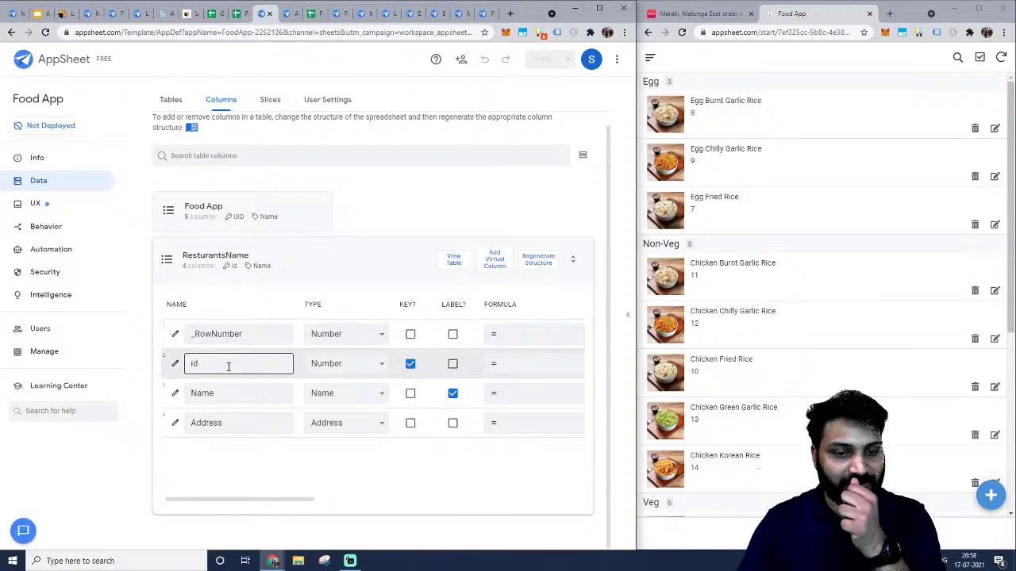
# Check the new table's id and Address columns against the sheet headers, then open the UX views.
pyautogui.click(236, 14)
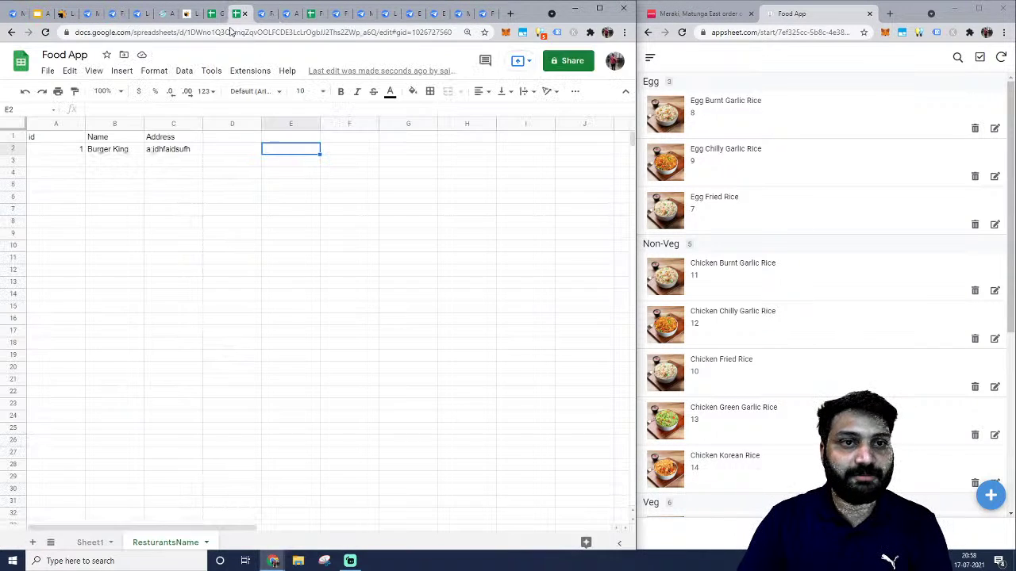
pyautogui.click(45, 137)
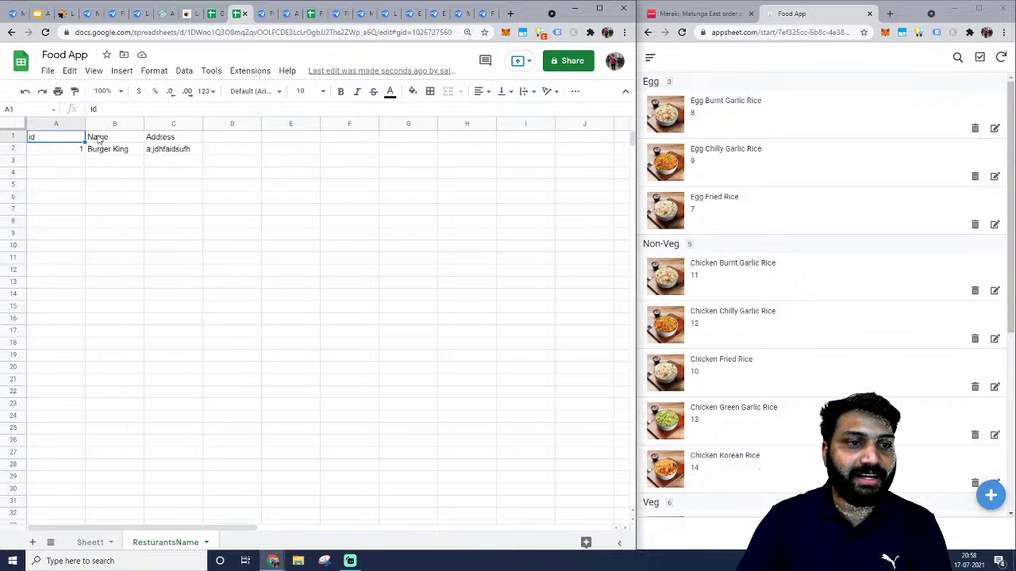
pyautogui.click(159, 139)
pyautogui.click(262, 14)
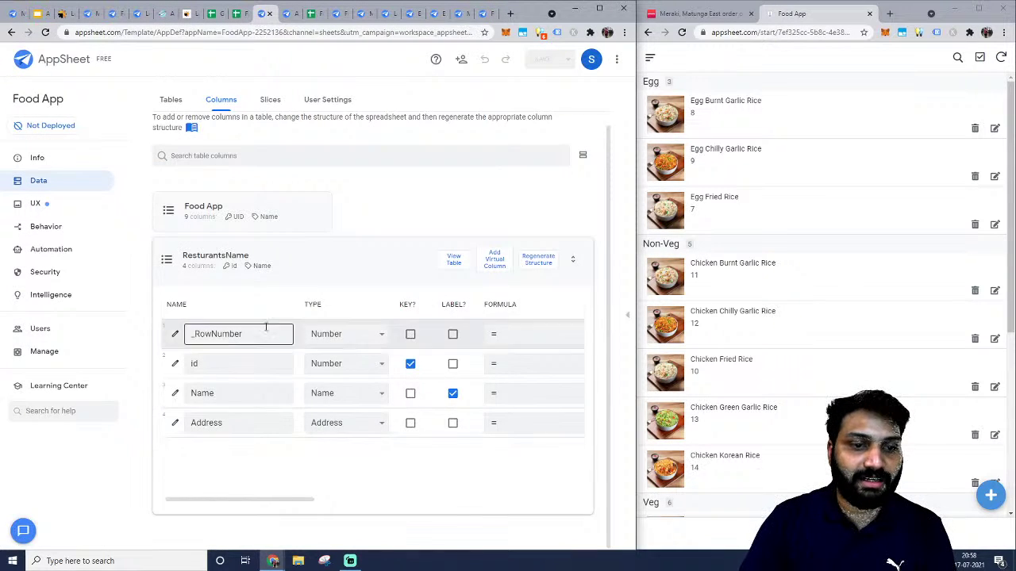
pyautogui.click(57, 206)
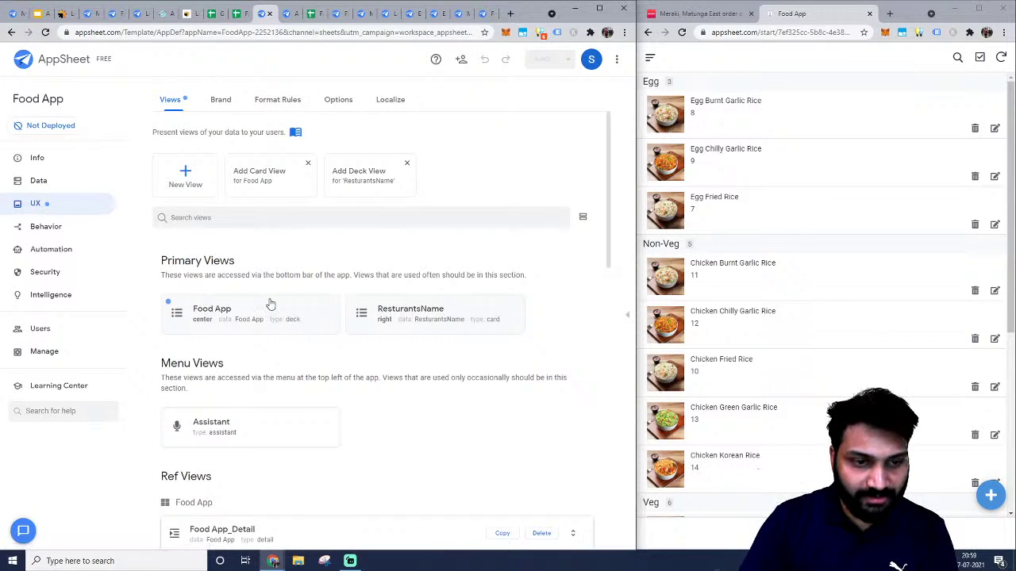
# Open the ResturantsName view, keep ResturantsName as its data, and correct its name to Restaurants Name.
pyautogui.scroll(-1, 269, 304)
pyautogui.scroll(1, 286, 293)
pyautogui.click(413, 255)
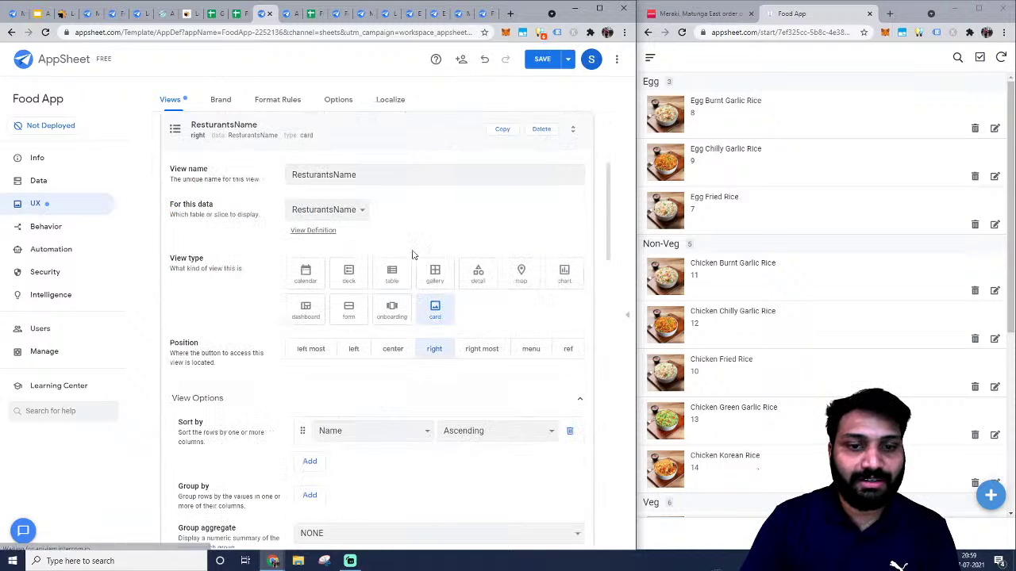
pyautogui.scroll(-2, 365, 278)
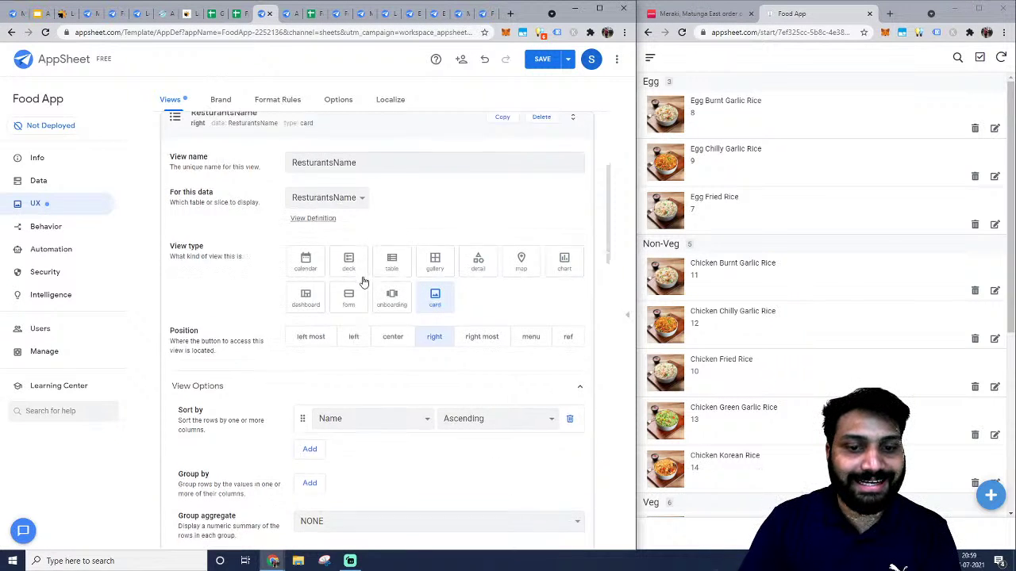
pyautogui.scroll(1, 389, 278)
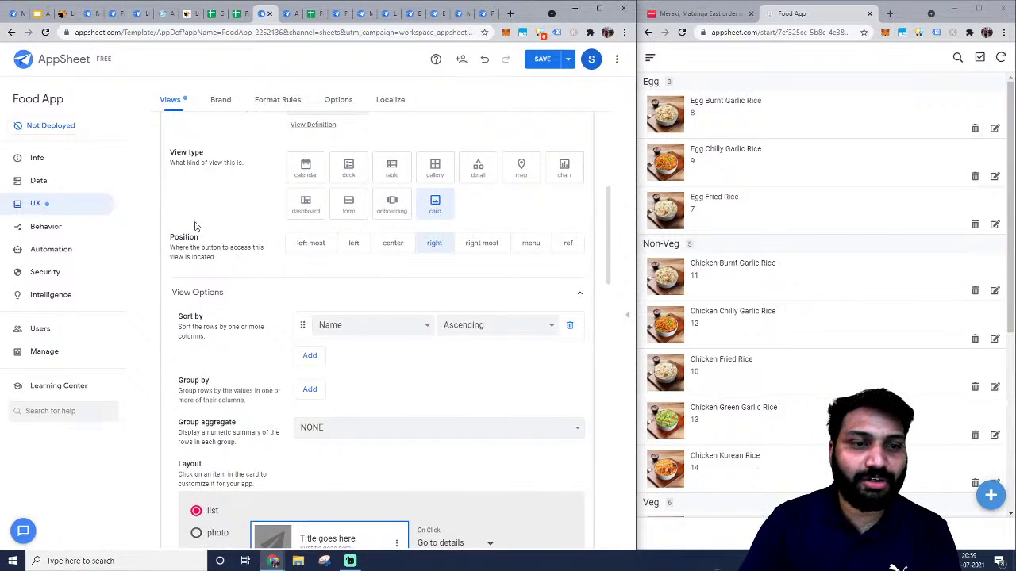
pyautogui.scroll(1, 198, 225)
pyautogui.click(343, 211)
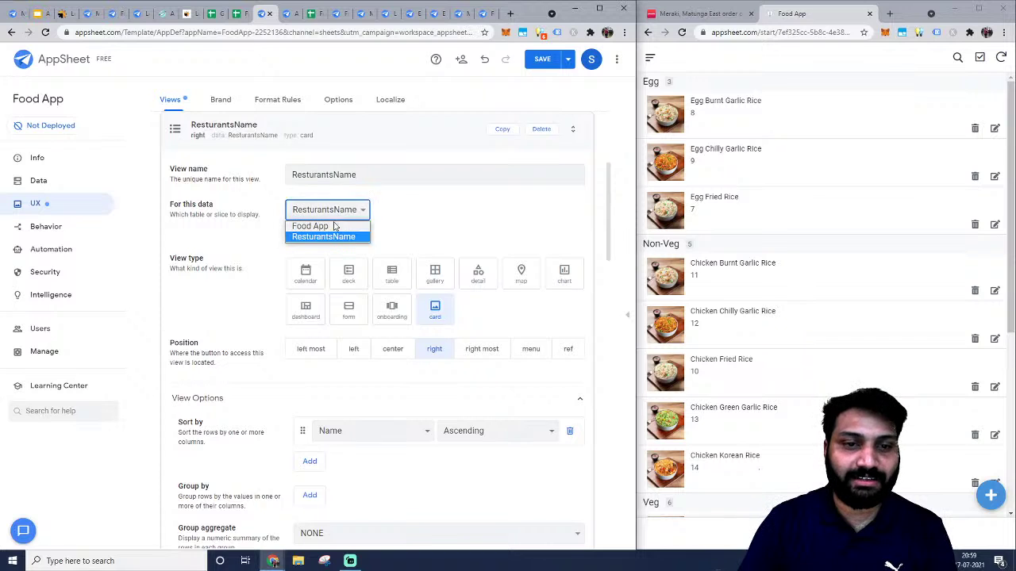
pyautogui.click(320, 236)
pyautogui.click(326, 211)
pyautogui.click(320, 236)
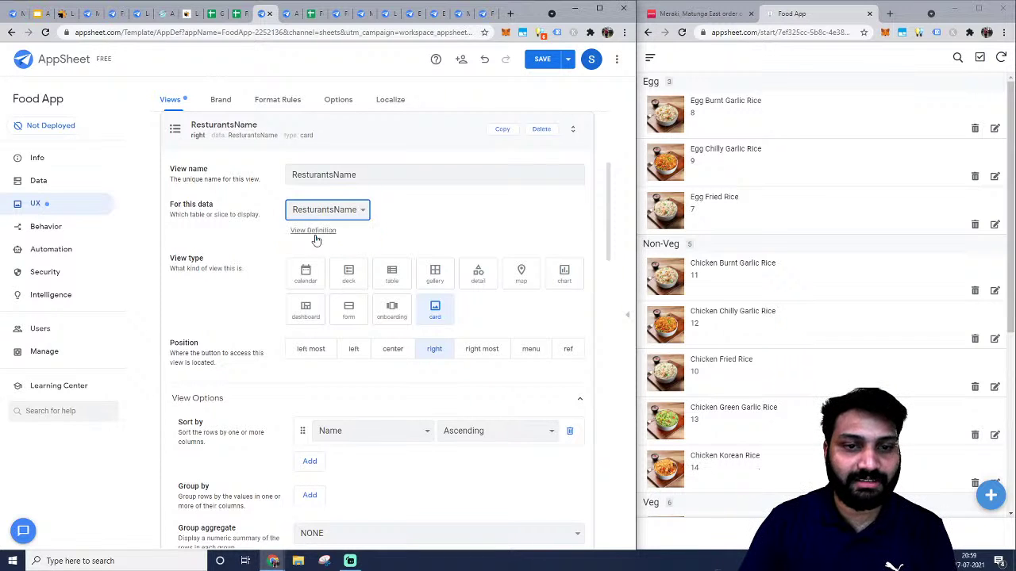
pyautogui.click(334, 175)
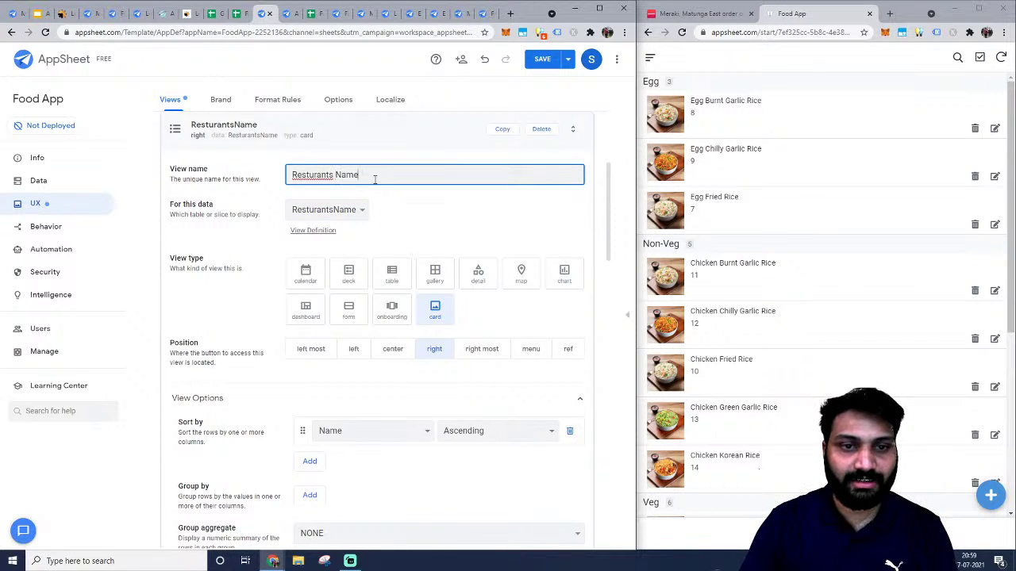
pyautogui.rightClick(331, 175)
pyautogui.click(384, 188)
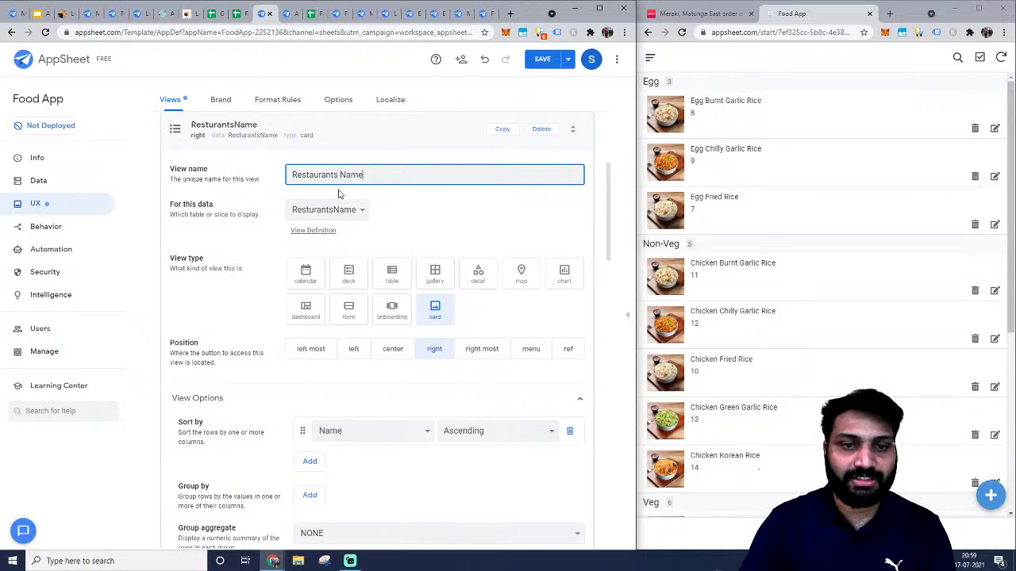
# Remove the view's sort by Name and leave the group aggregate as NONE.
pyautogui.scroll(-1, 274, 253)
pyautogui.scroll(1, 428, 270)
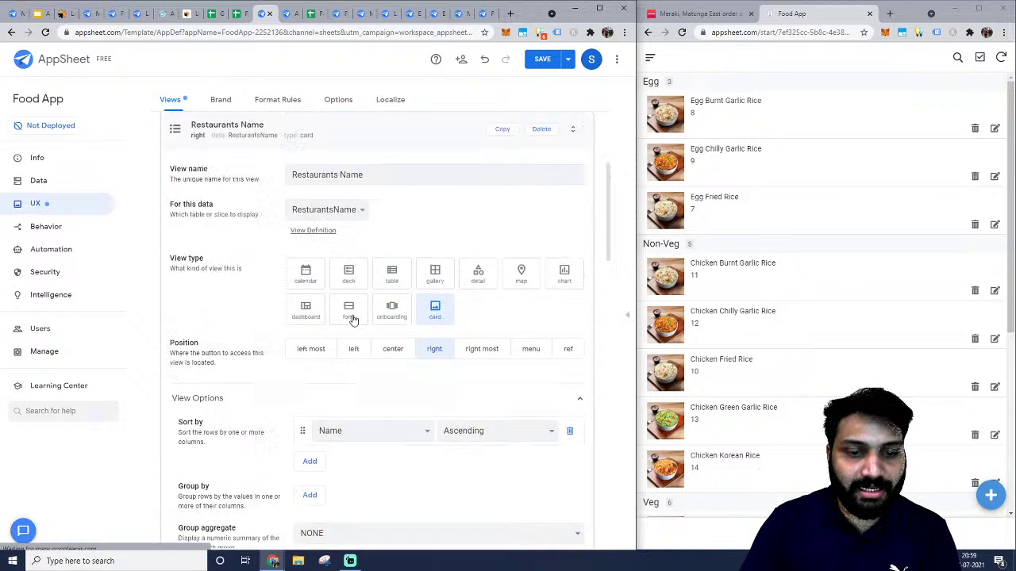
pyautogui.scroll(-2, 351, 318)
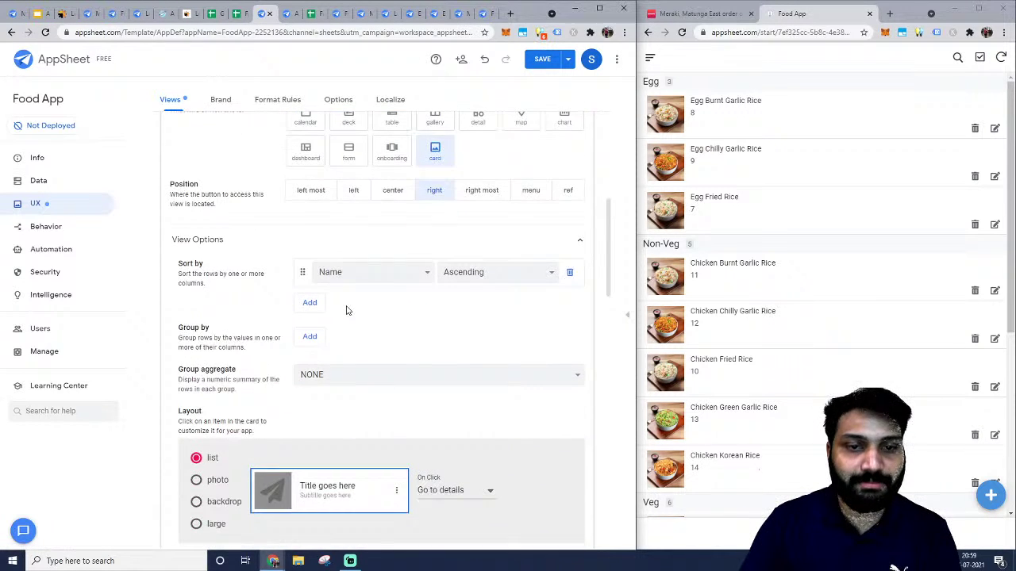
pyautogui.click(570, 275)
pyautogui.scroll(-1, 408, 290)
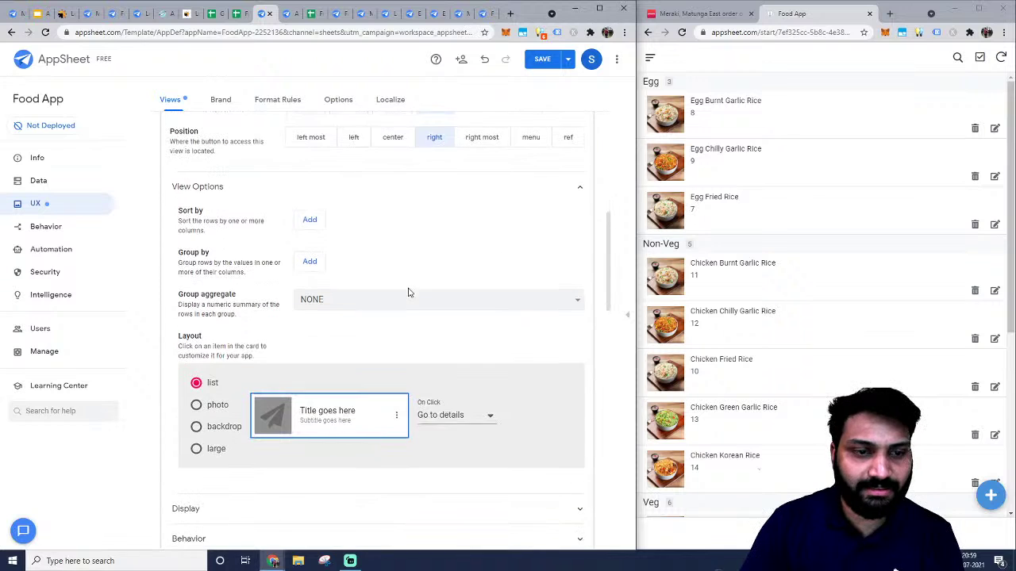
pyautogui.click(370, 308)
pyautogui.click(373, 320)
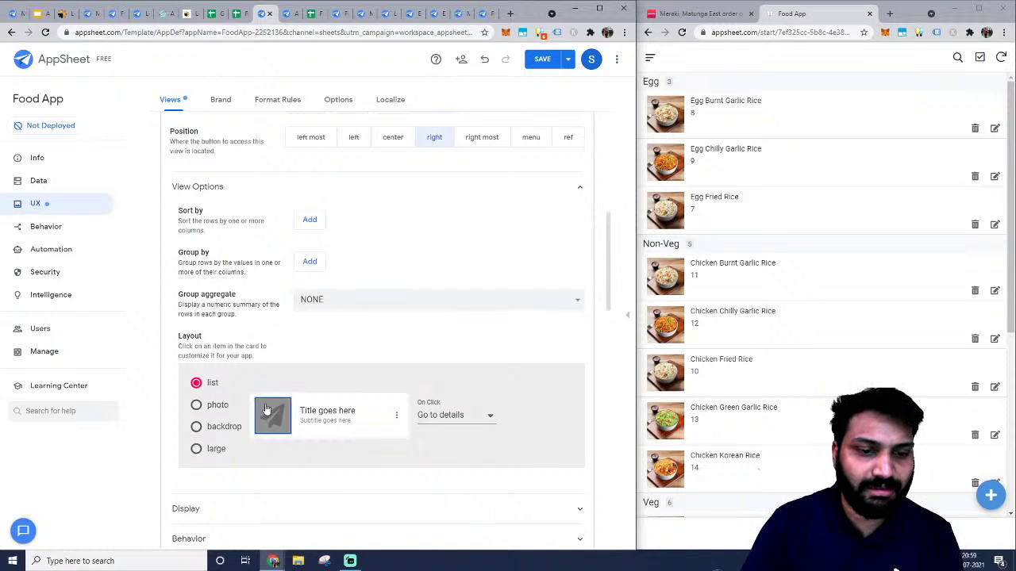
pyautogui.scroll(-1, 268, 391)
pyautogui.scroll(-1, 268, 391)
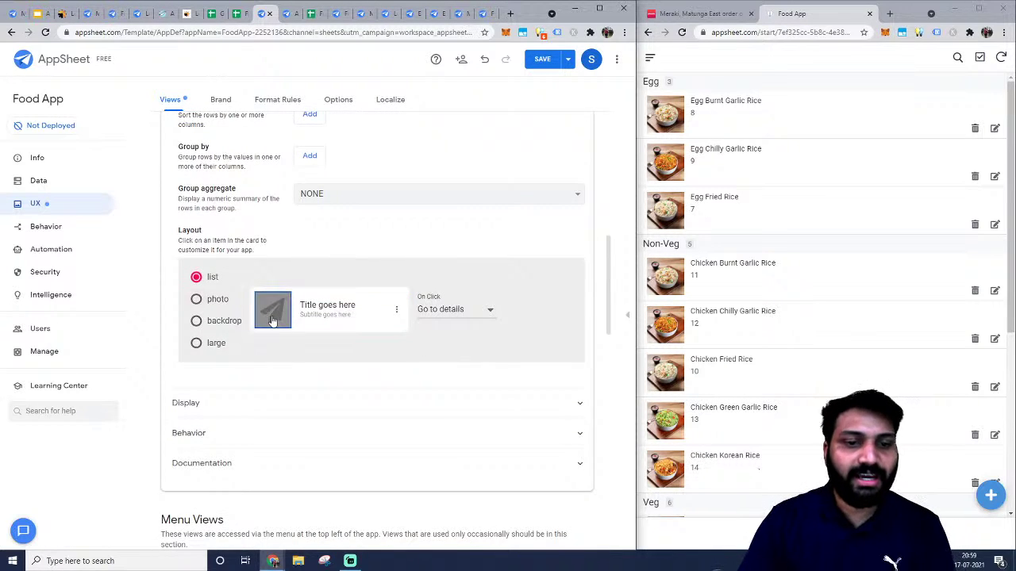
pyautogui.scroll(-1, 278, 316)
# Set the card title to show the Name column.
pyautogui.click(321, 253)
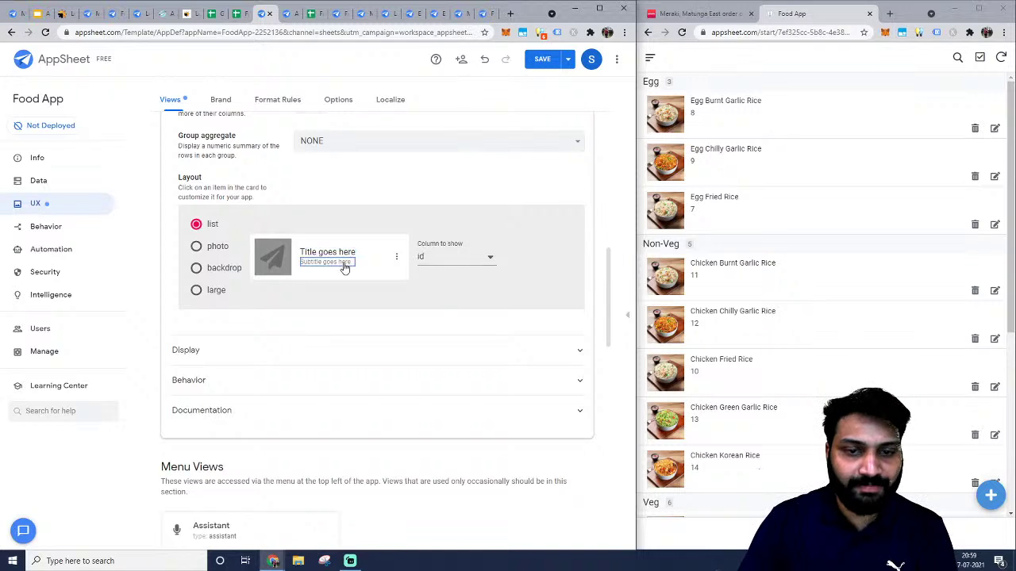
pyautogui.click(492, 266)
pyautogui.click(452, 275)
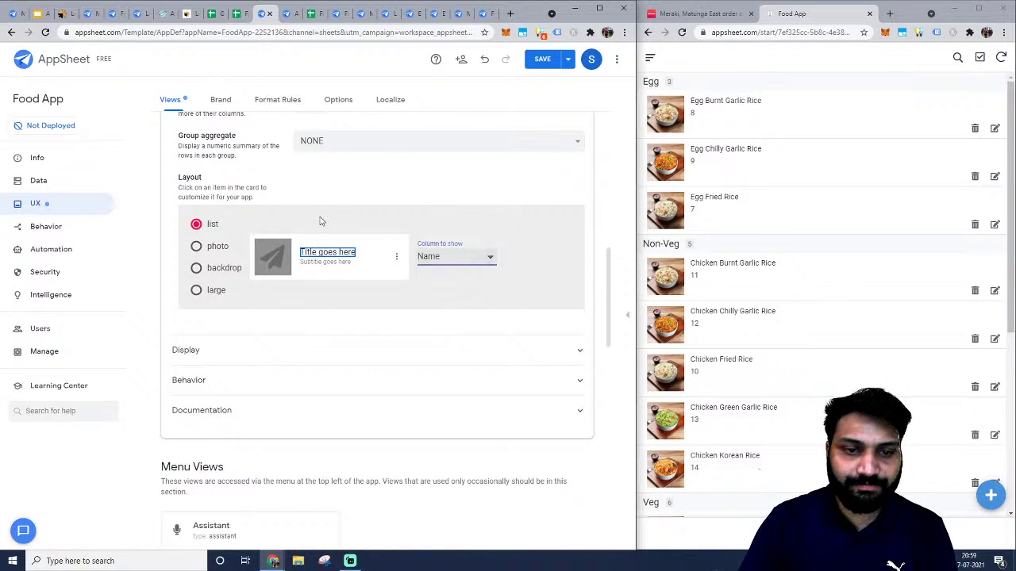
pyautogui.click(321, 222)
pyautogui.click(325, 253)
pyautogui.scroll(4, 286, 227)
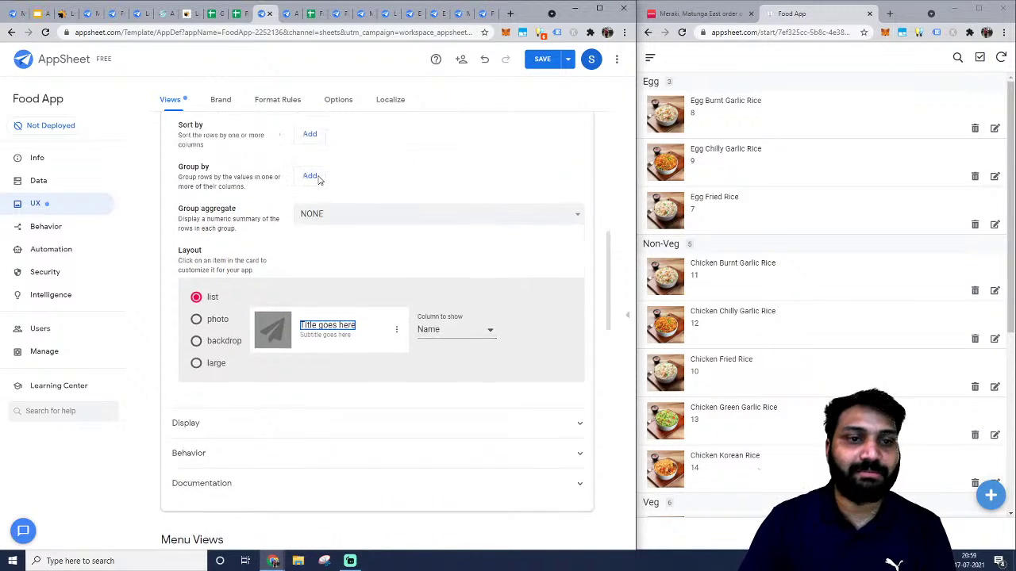
pyautogui.scroll(2, 284, 230)
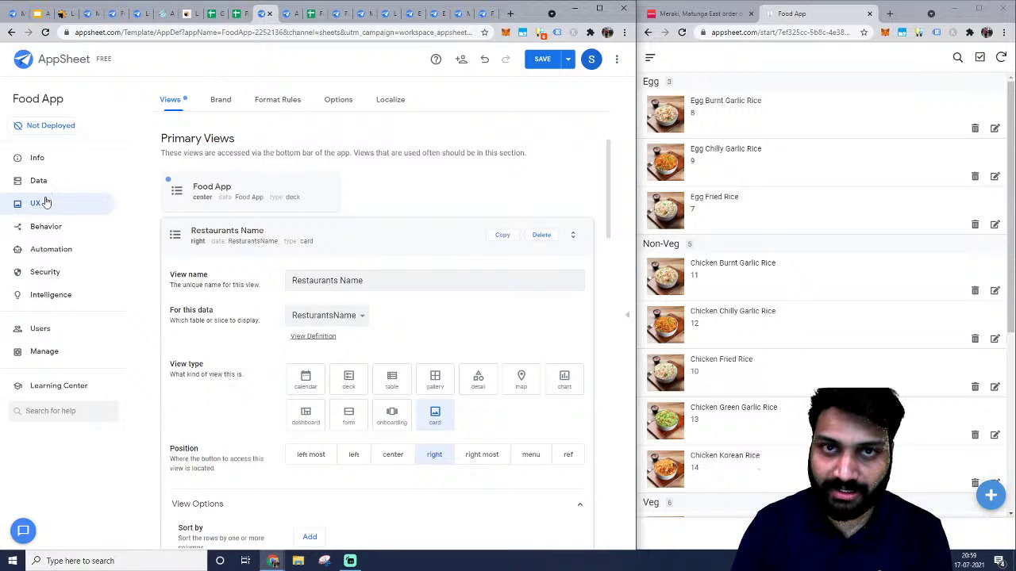
# Delete the Restaurants Name view.
pyautogui.click(266, 238)
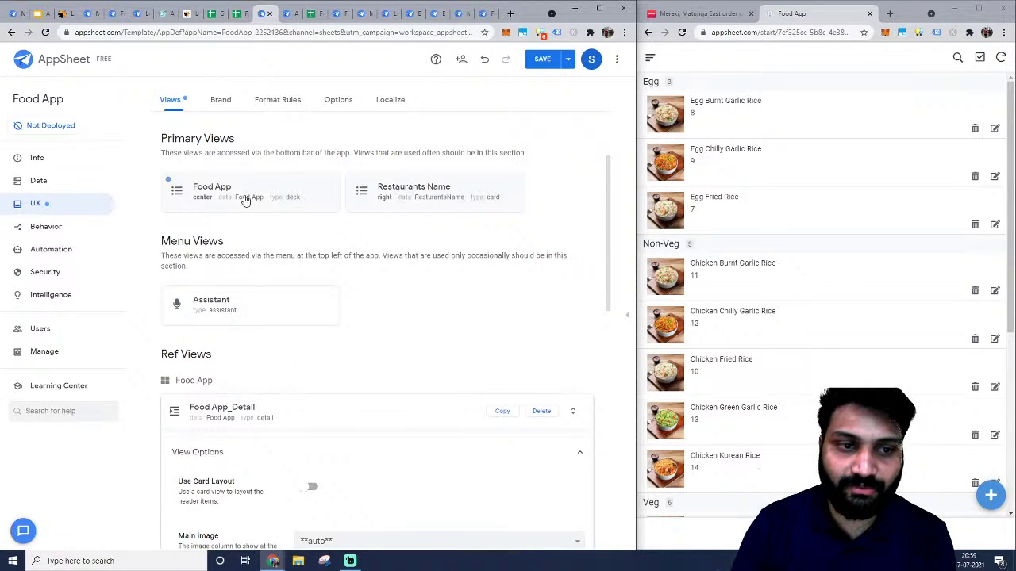
pyautogui.click(449, 192)
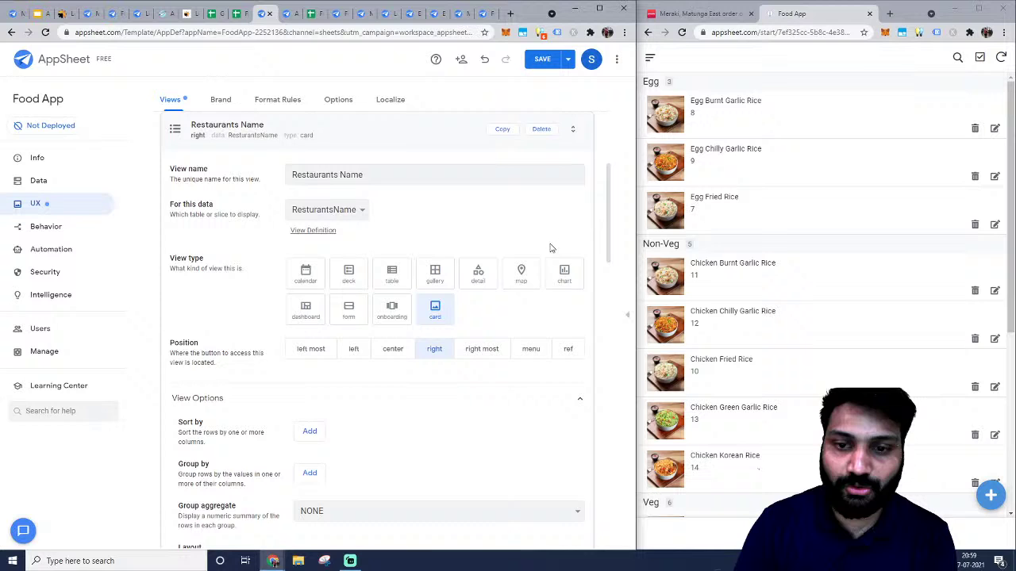
pyautogui.click(536, 131)
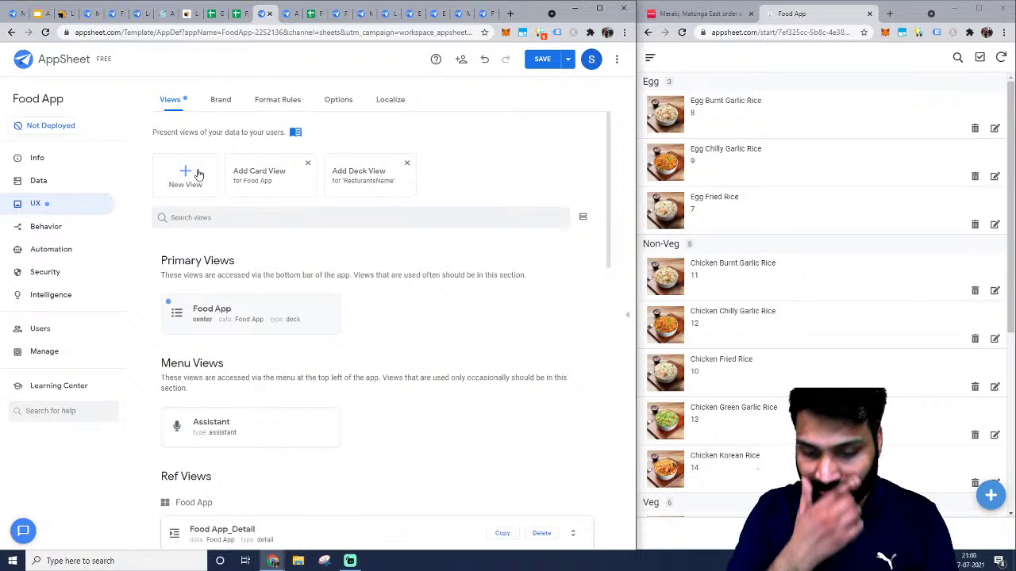
# Switch to another window with Alt+Tab and operate in it.
pyautogui.hotkey('alt', 'Tab')
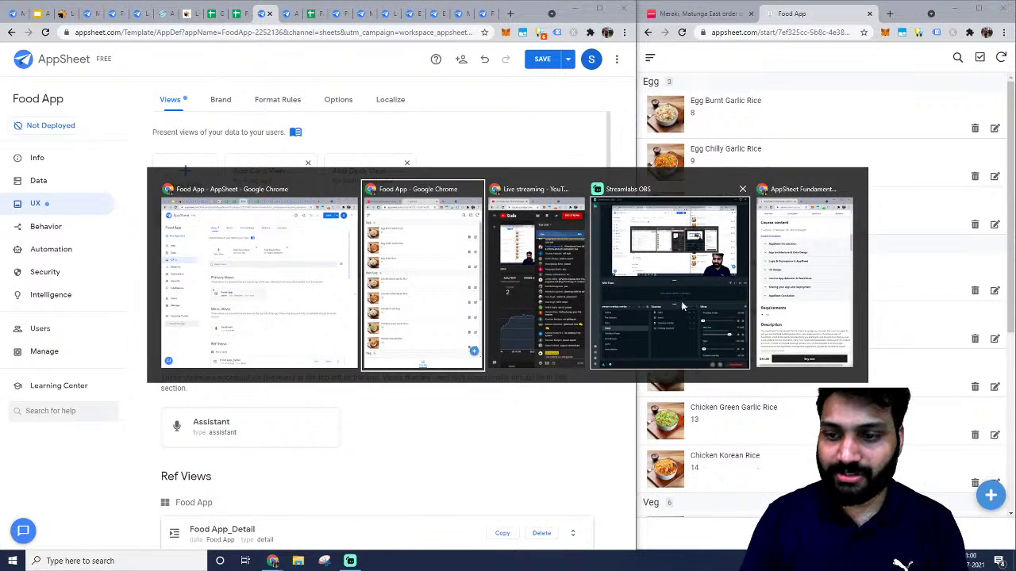
pyautogui.click(681, 301)
pyautogui.moveTo(431, 217); pyautogui.dragTo(474, 65)
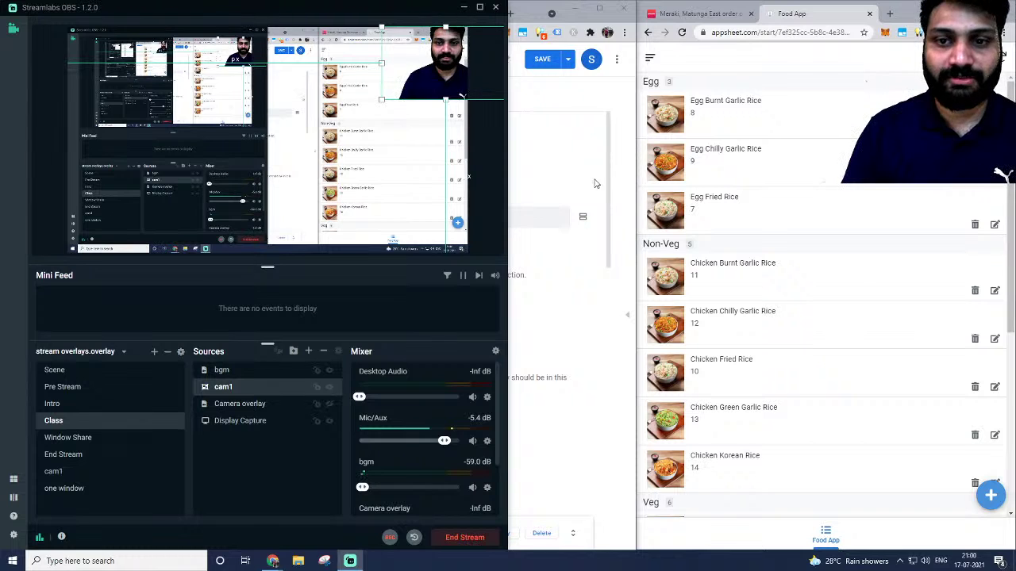
pyautogui.click(601, 104)
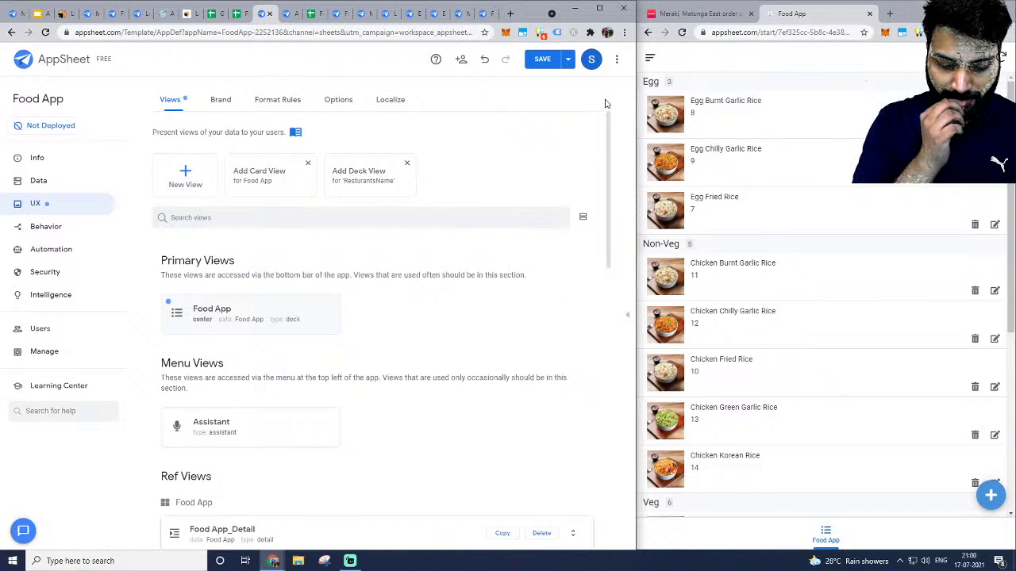
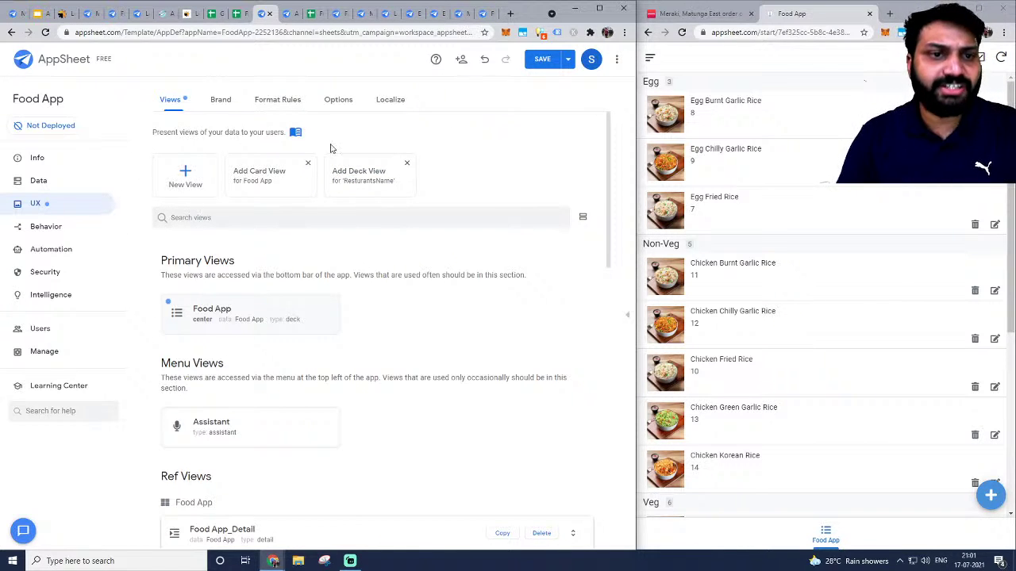
# Go to the Data page listing the Food App and ResturantsName tables.
pyautogui.scroll(-4, 312, 211)
pyautogui.scroll(4, 319, 292)
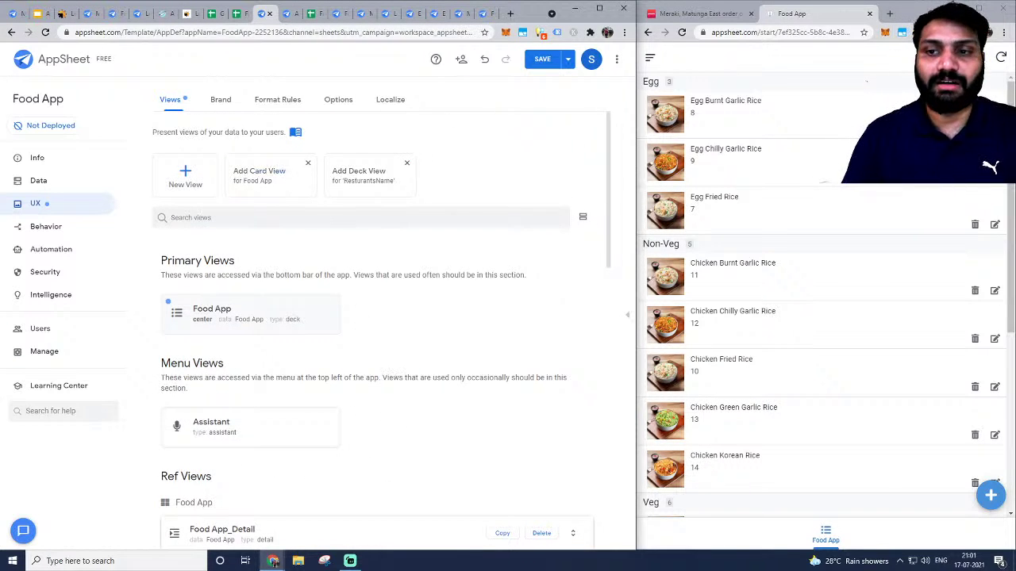
pyautogui.scroll(-4, 800, 307)
pyautogui.scroll(4, 798, 303)
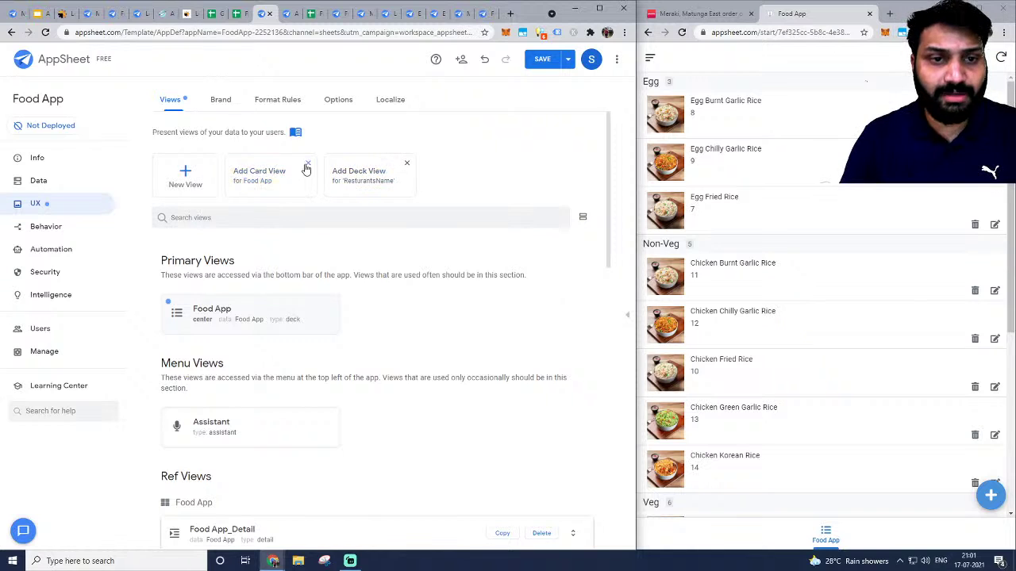
pyautogui.scroll(-2, 227, 254)
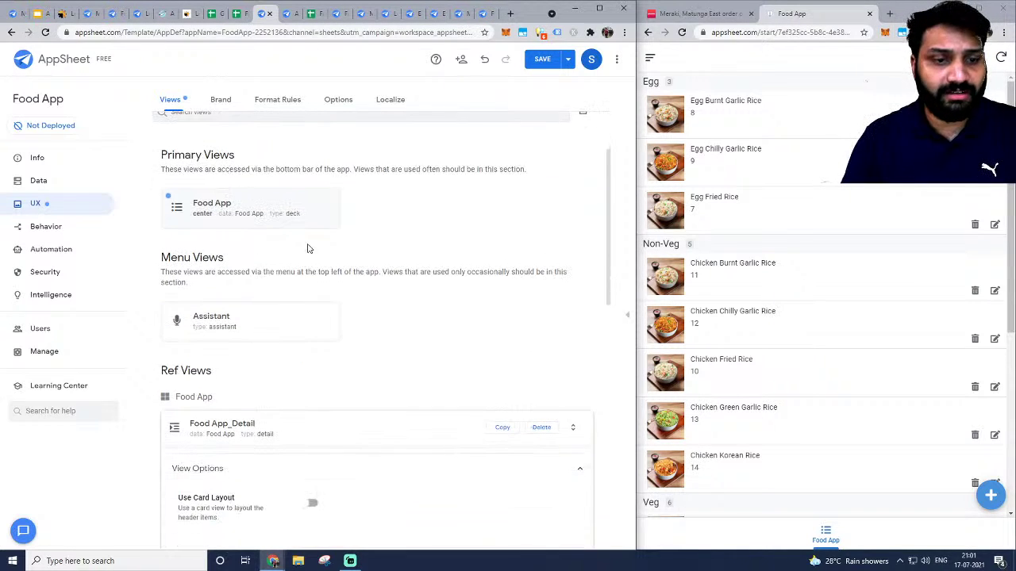
pyautogui.scroll(2, 337, 242)
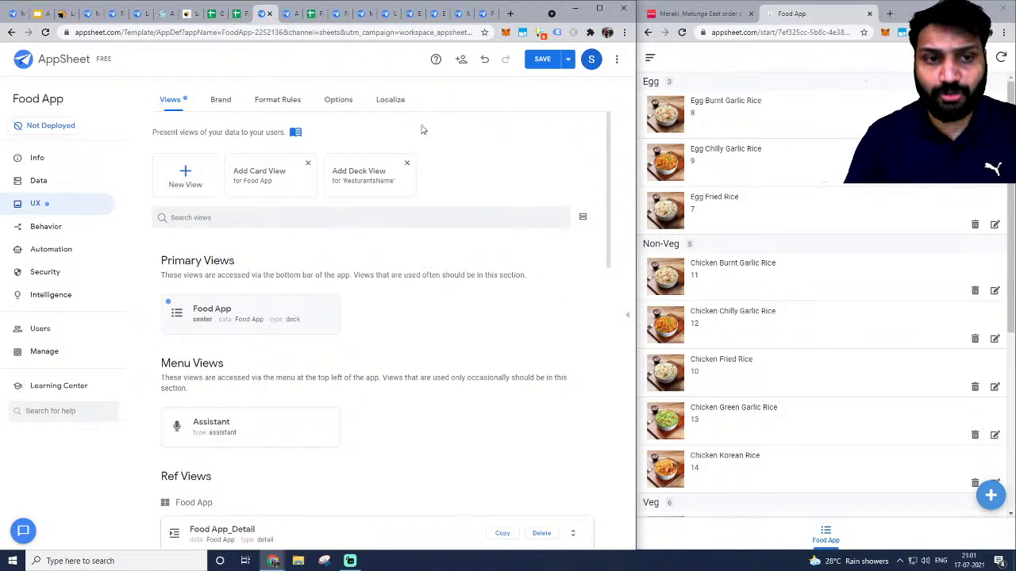
pyautogui.click(52, 191)
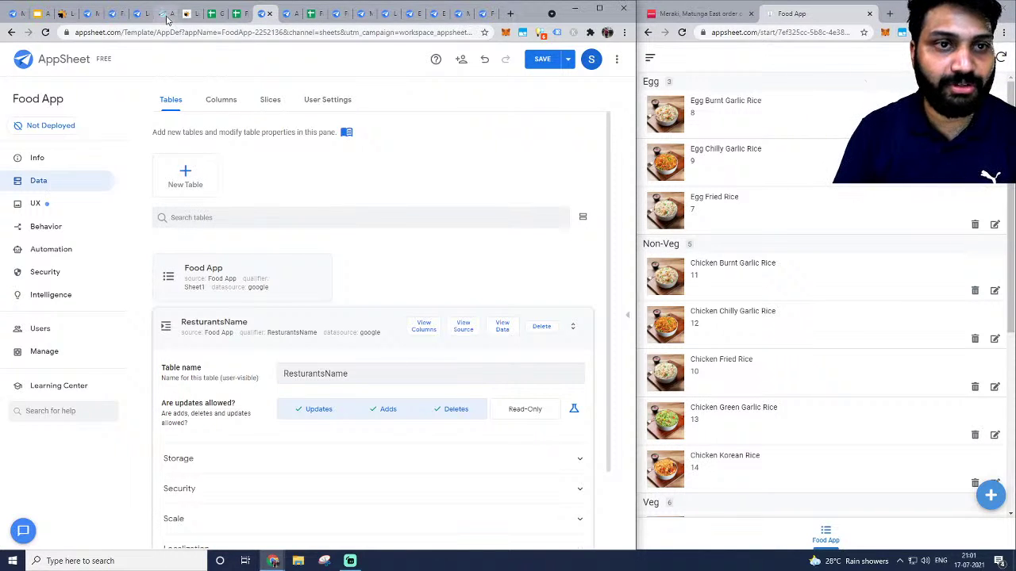
# In the Food App sheet, look through the Tools and Extensions > AppSheet menus.
pyautogui.click(236, 16)
pyautogui.click(211, 71)
pyautogui.click(211, 71)
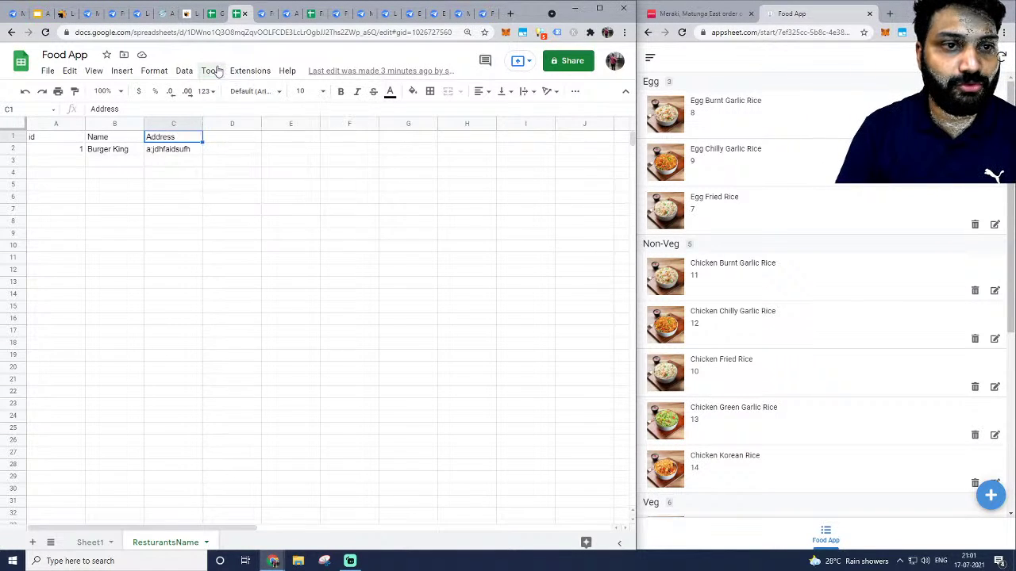
pyautogui.click(228, 72)
pyautogui.moveTo(374, 159)
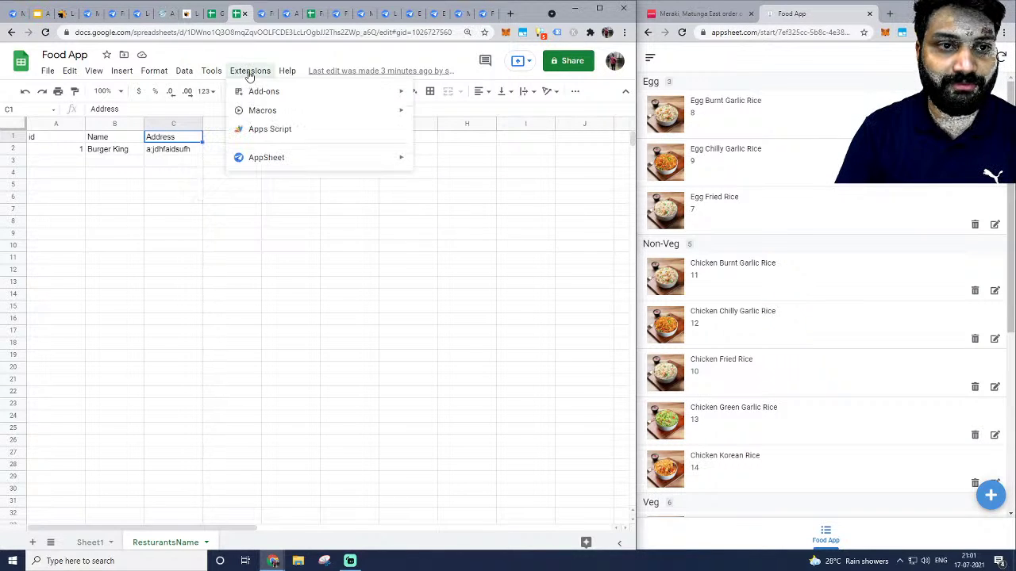
pyautogui.moveTo(326, 162)
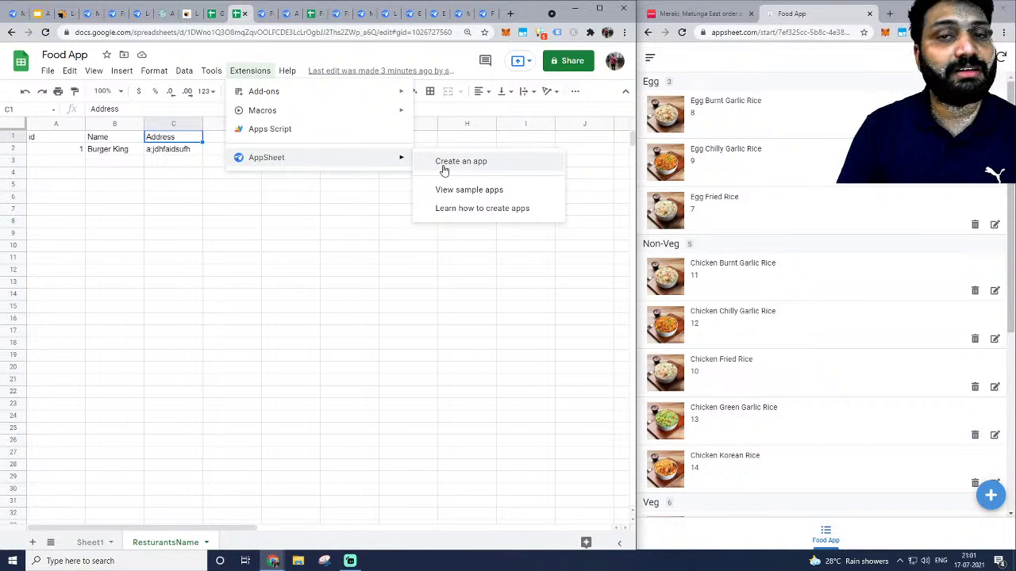
# Close the leftover Billing tab, the FoodApp error tab and other stale tabs.
pyautogui.click(287, 19)
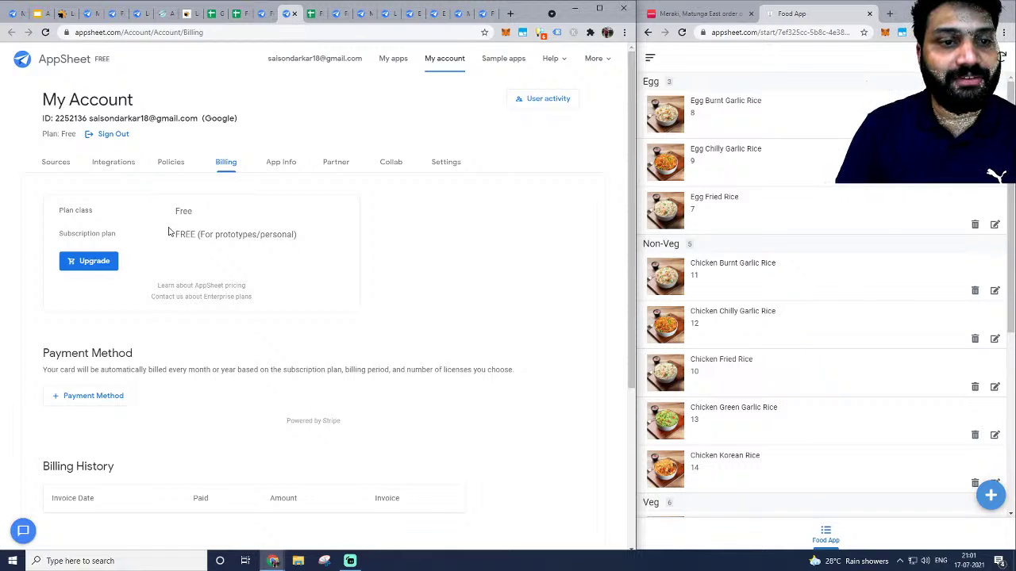
pyautogui.click(264, 16)
pyautogui.click(286, 14)
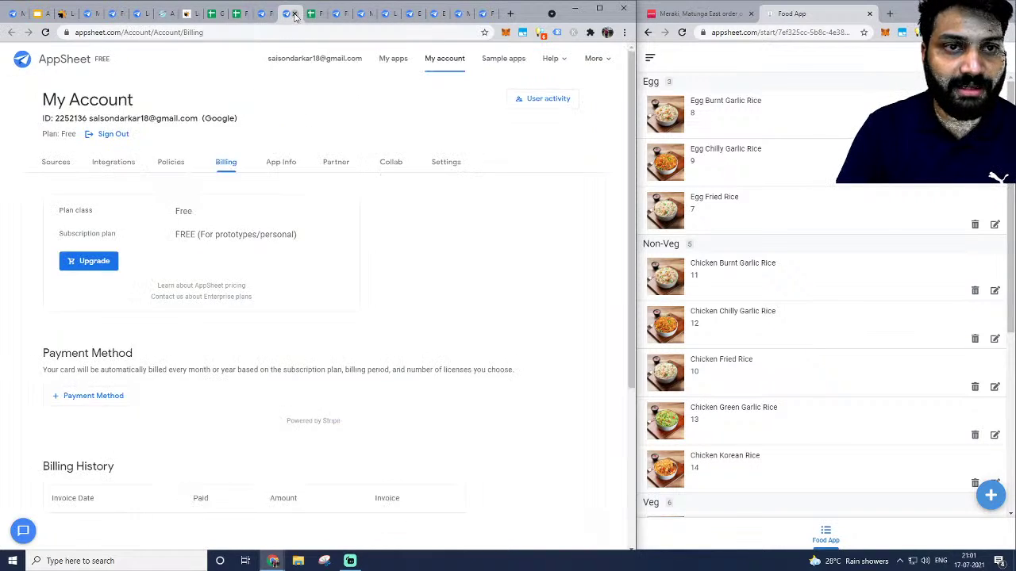
pyautogui.click(294, 14)
pyautogui.click(264, 19)
pyautogui.click(327, 18)
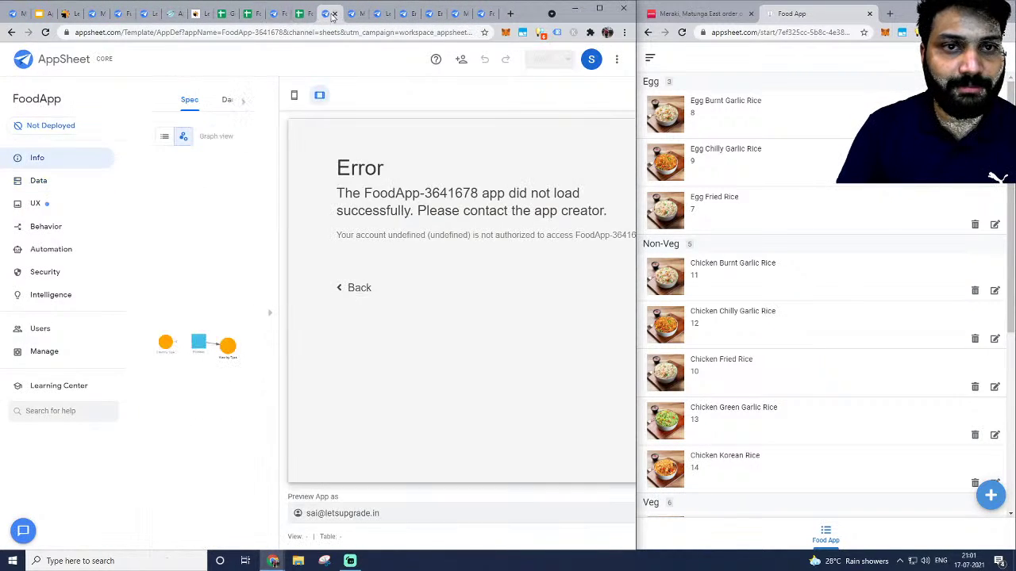
pyautogui.click(334, 16)
pyautogui.click(335, 15)
pyautogui.click(334, 16)
pyautogui.click(334, 15)
pyautogui.click(334, 16)
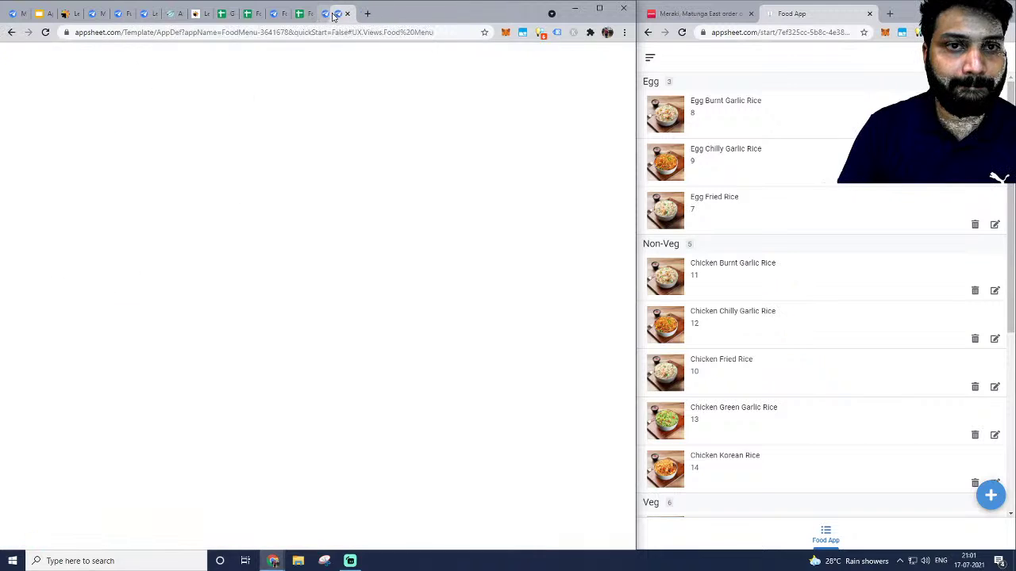
pyautogui.click(334, 16)
# Back in the AppSheet editor, collapse the ResturantsName table details.
pyautogui.click(299, 16)
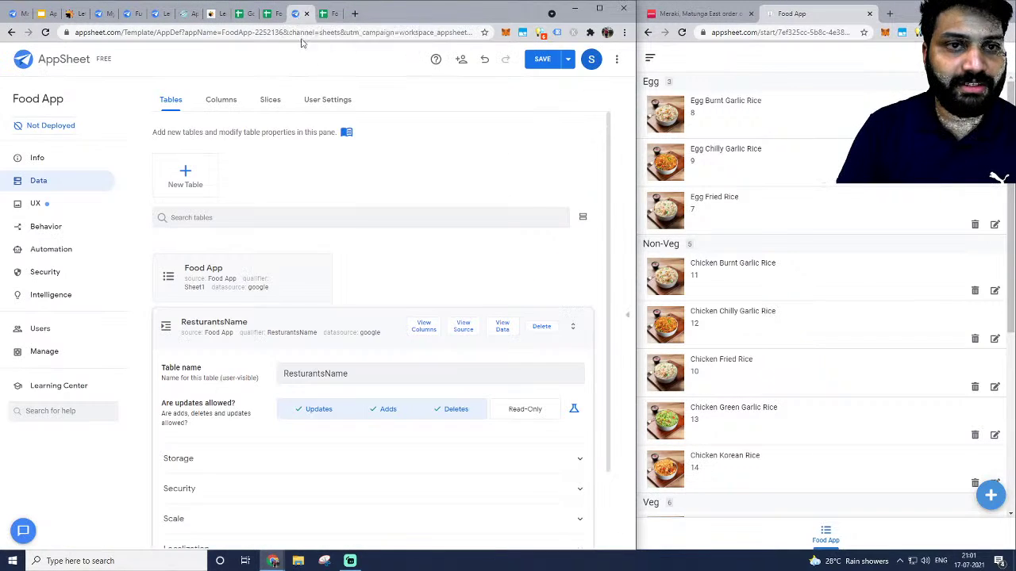
pyautogui.scroll(-1, 222, 299)
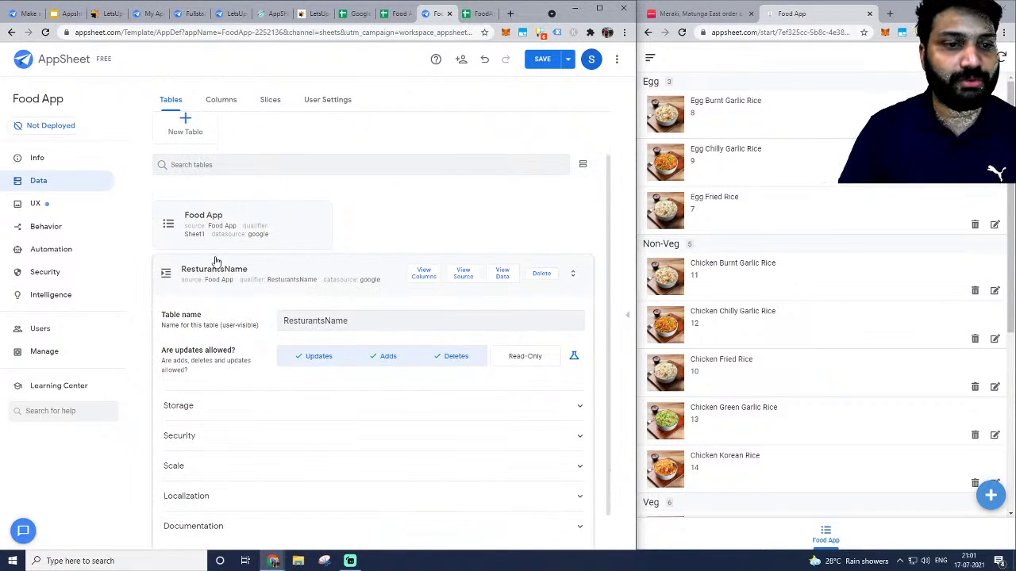
pyautogui.click(208, 273)
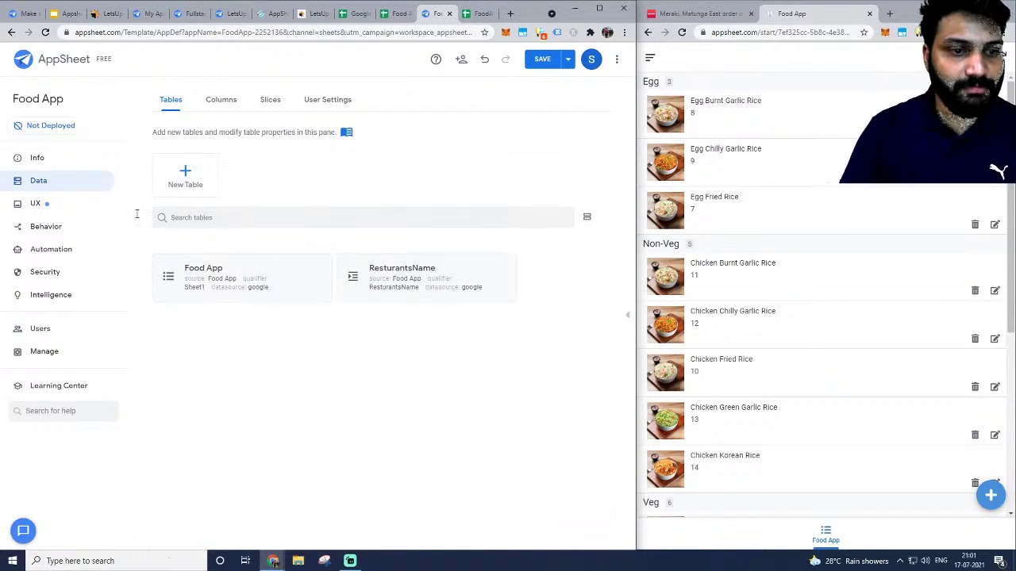
# Create a new view in UX > Views and name it Restaurants.
pyautogui.click(40, 204)
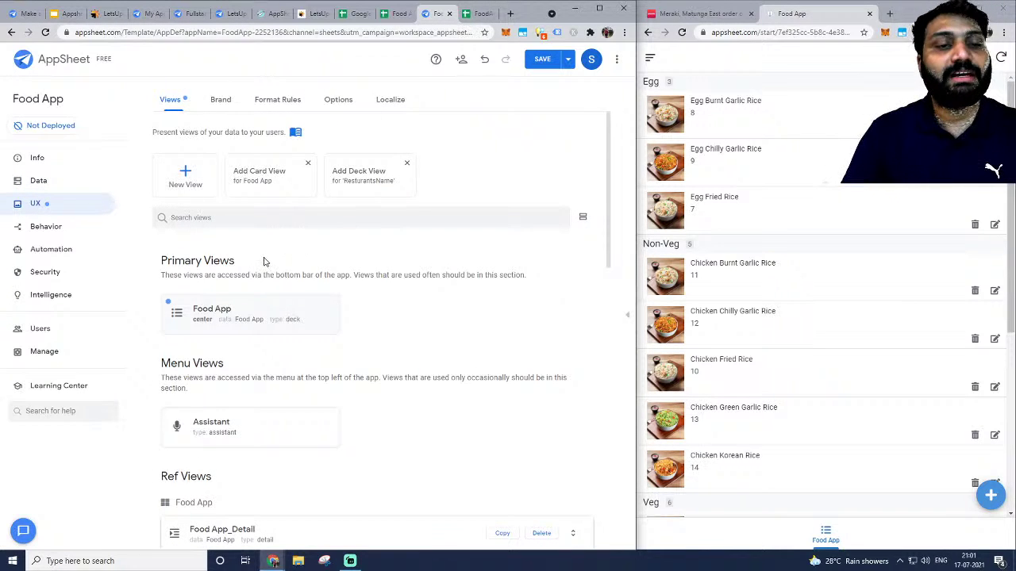
pyautogui.click(181, 175)
pyautogui.scroll(1, 335, 181)
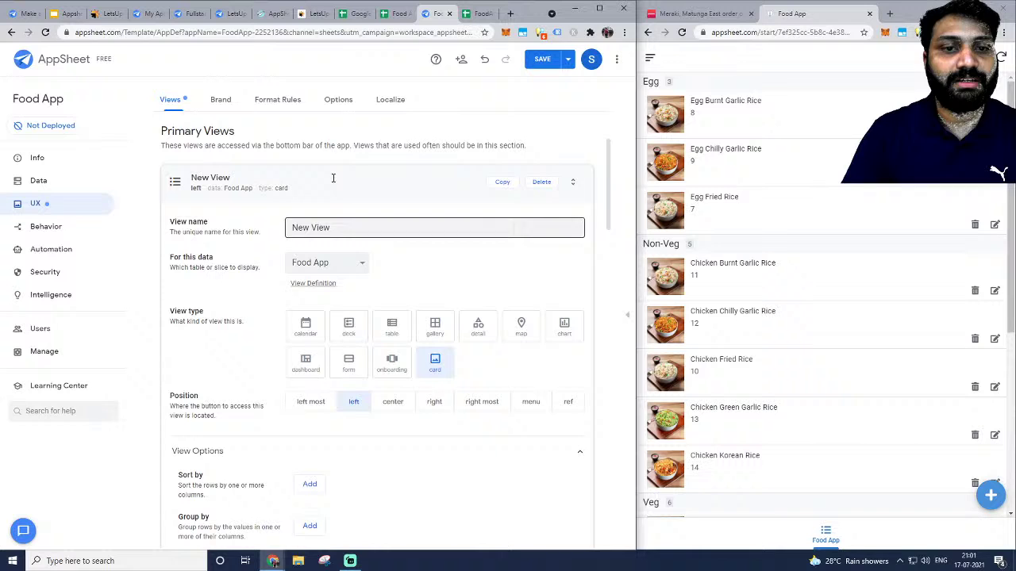
pyautogui.tripleClick(328, 228)
pyautogui.press('BackSpace')
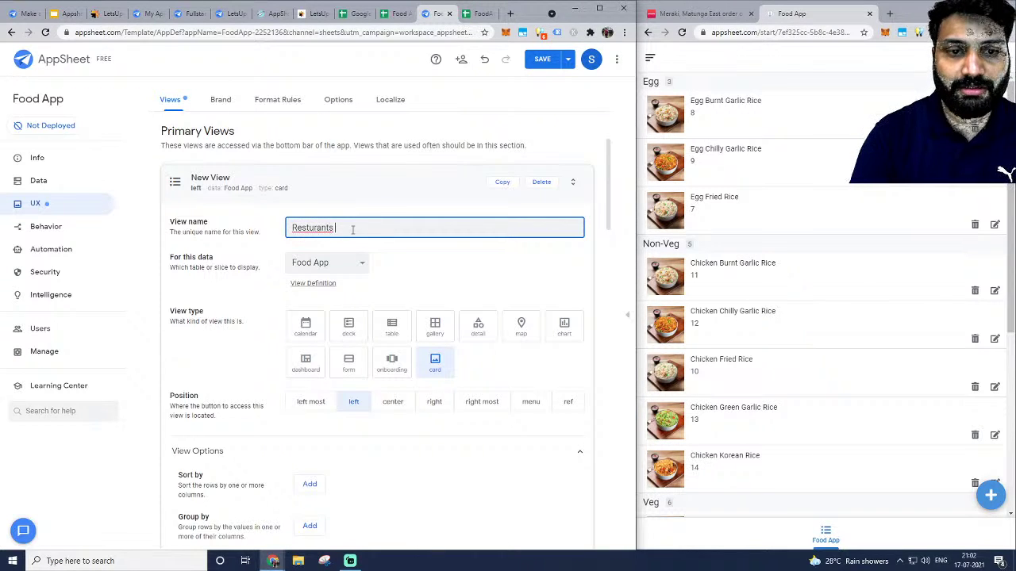
pyautogui.write('Resturants')
pyautogui.scroll(-1, 352, 229)
pyautogui.rightClick(325, 175)
pyautogui.click(342, 176)
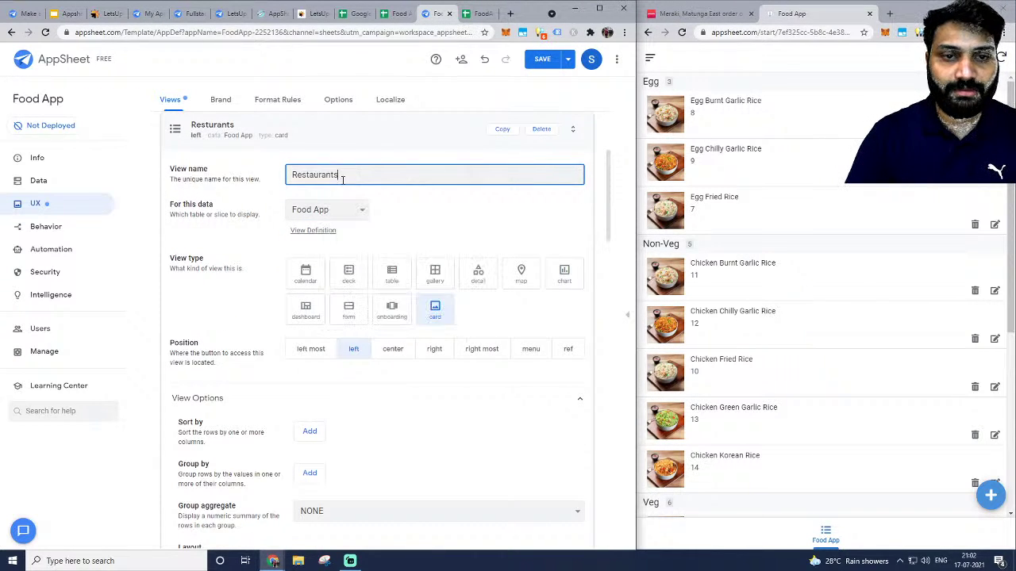
# Set the view's data source to the ResturantsName table.
pyautogui.click(330, 213)
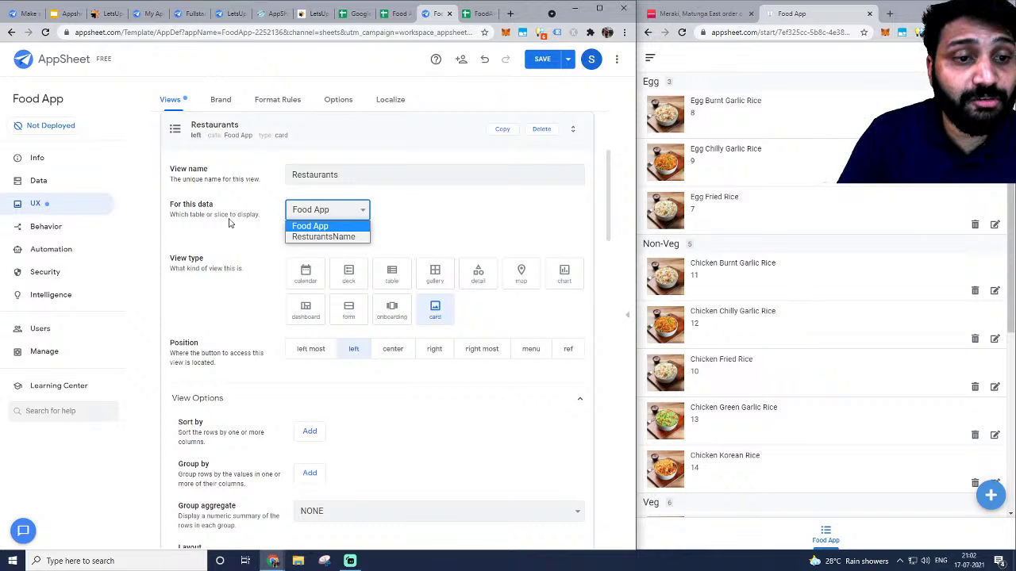
pyautogui.click(322, 237)
pyautogui.click(354, 217)
pyautogui.click(388, 236)
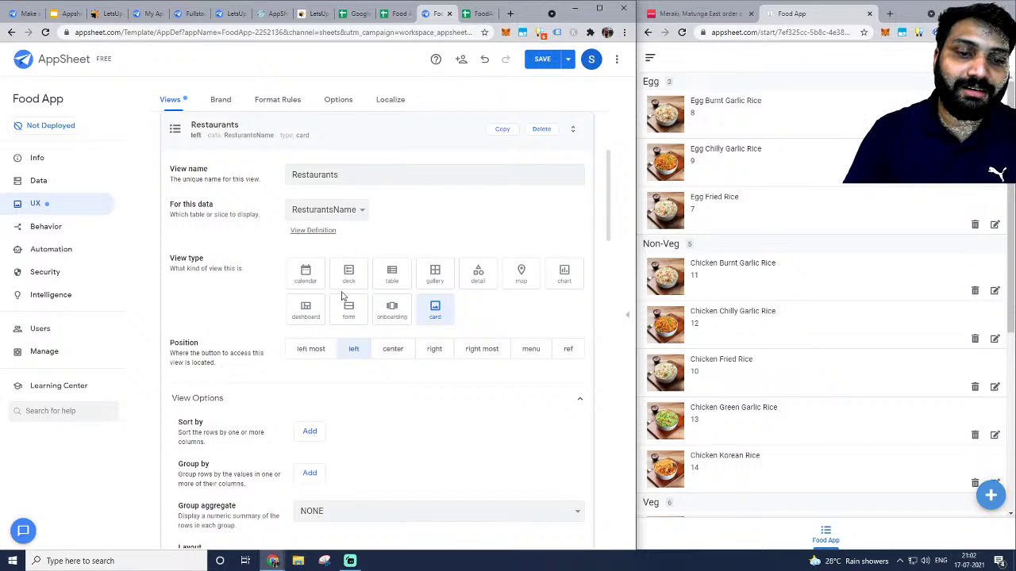
# Try the calendar and deck view types, leaving the Restaurants view as a table.
pyautogui.click(392, 276)
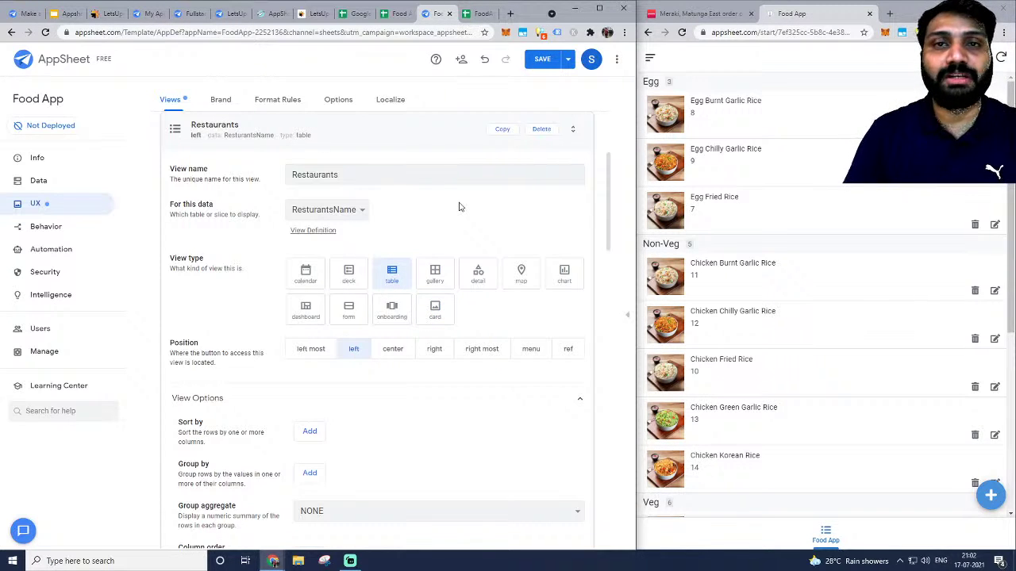
pyautogui.scroll(-2, 290, 276)
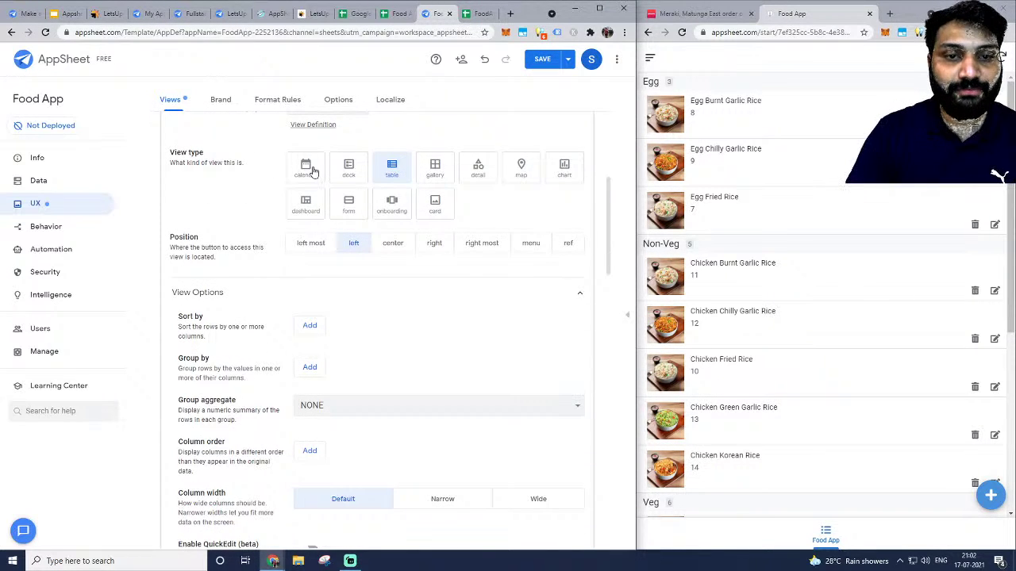
pyautogui.click(314, 171)
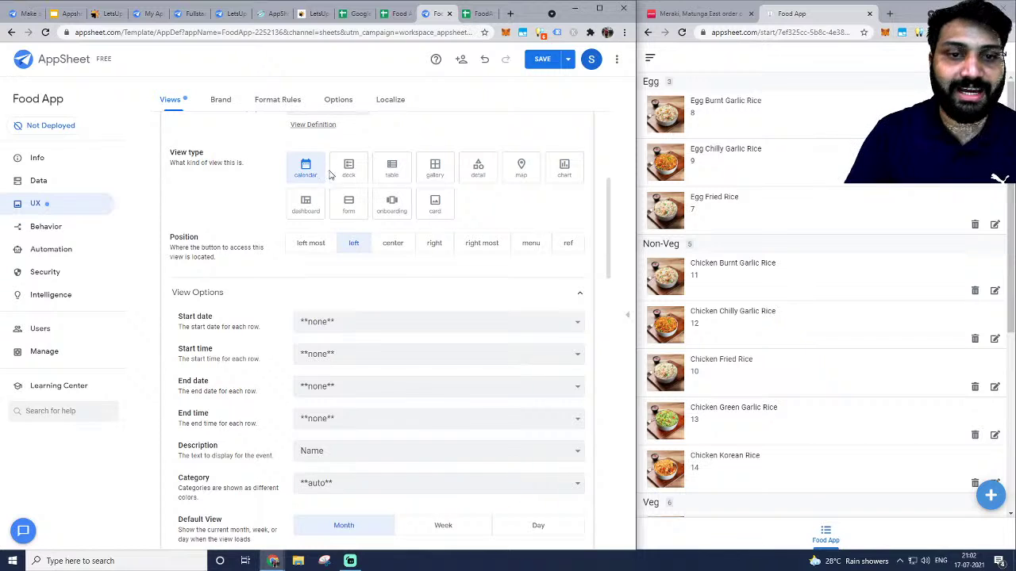
pyautogui.click(346, 170)
pyautogui.click(394, 171)
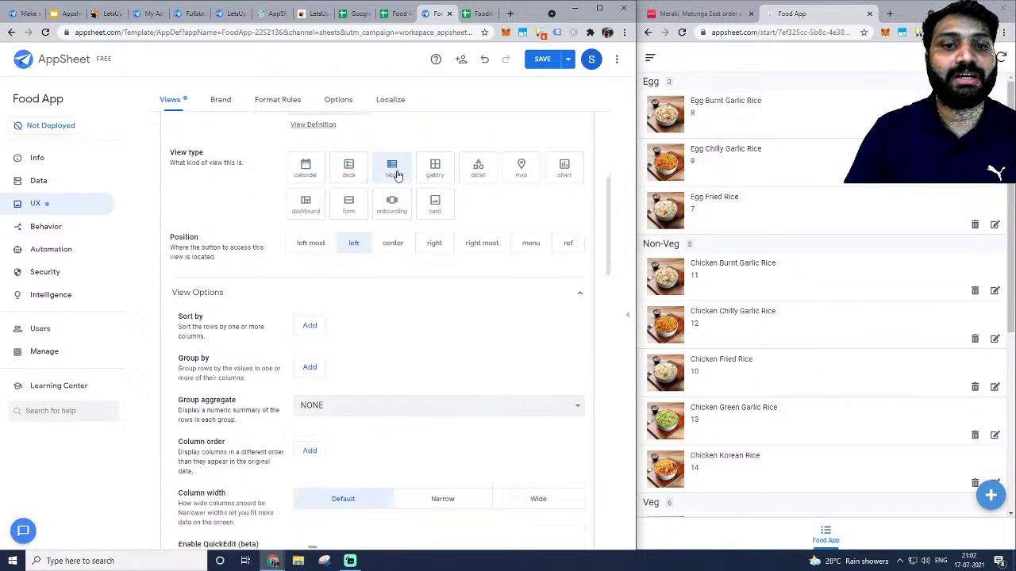
pyautogui.hotkey('ctrl', '+')
pyautogui.hotkey('ctrl', '+')
pyautogui.hotkey('ctrl', '+')
pyautogui.hotkey('ctrl', '+')
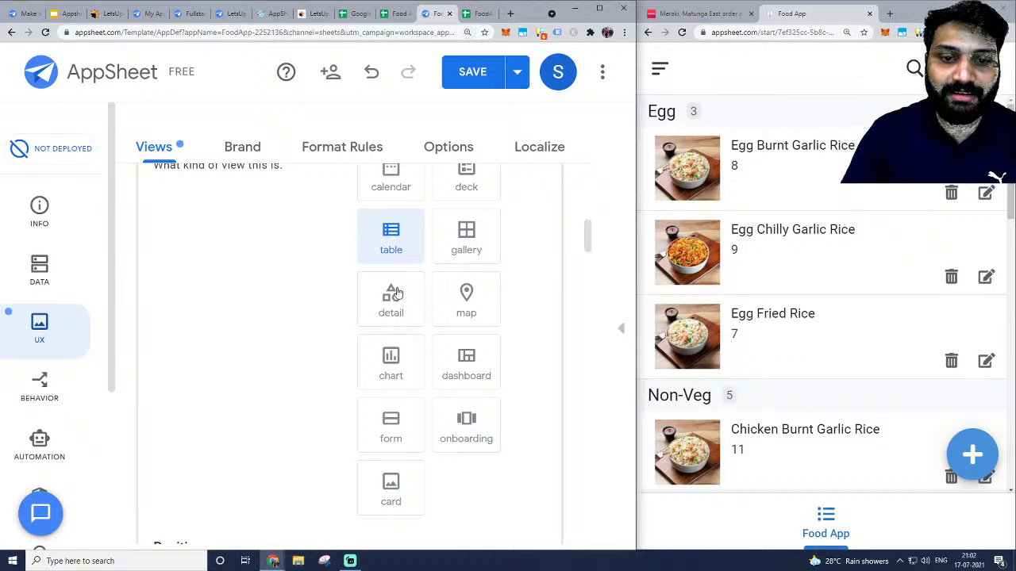
pyautogui.hotkey('ctrl', '-')
pyautogui.hotkey('ctrl', '-')
pyautogui.scroll(2, 449, 294)
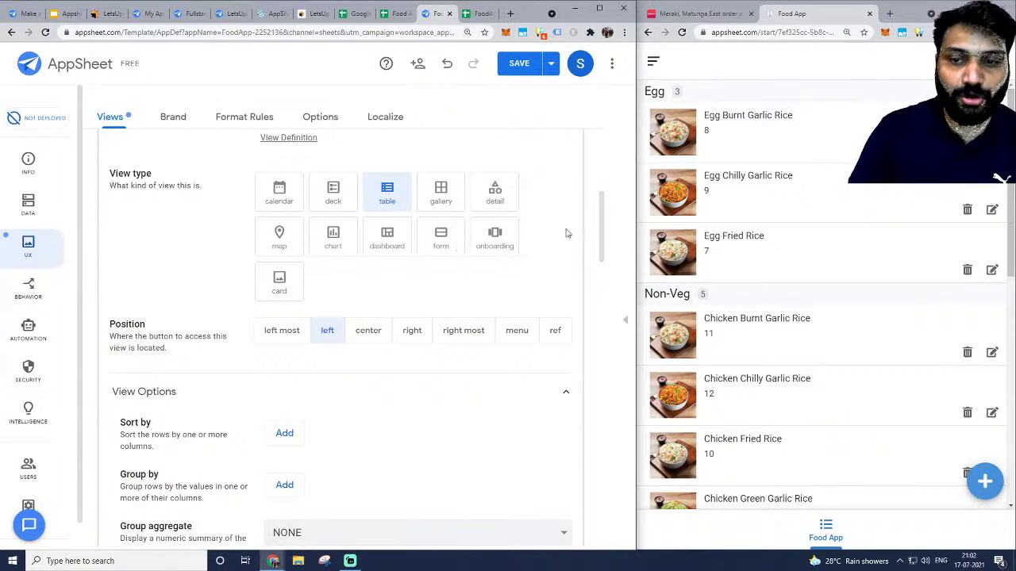
# Maximize the editor and preview the ResturantsName list in phone layout.
pyautogui.click(626, 327)
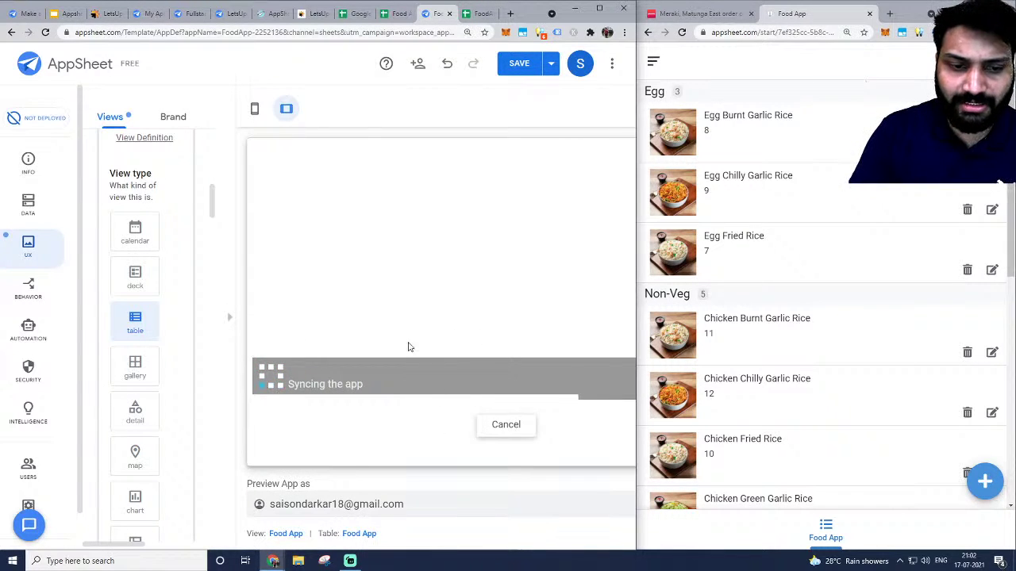
pyautogui.click(599, 8)
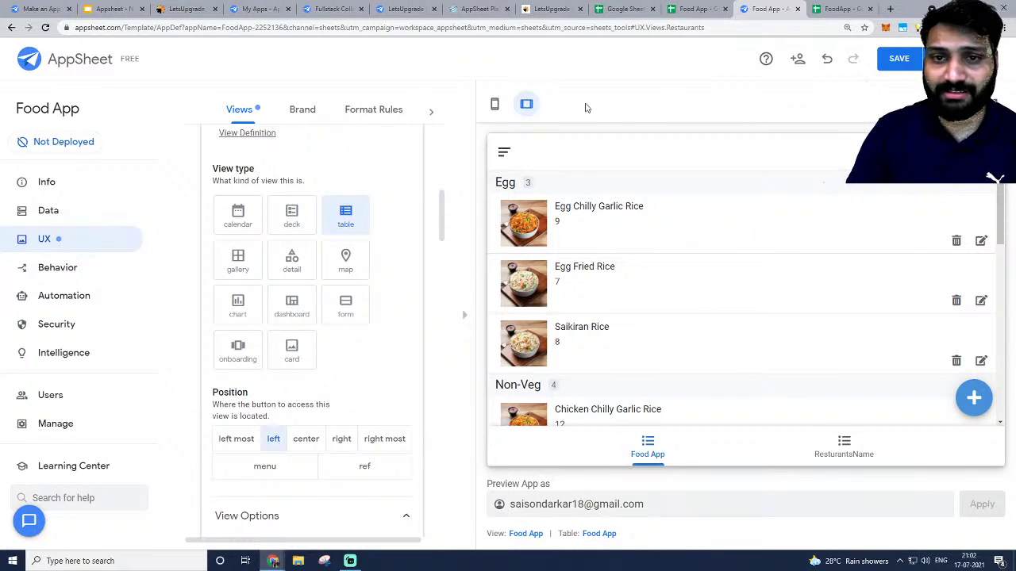
pyautogui.click(495, 104)
pyautogui.scroll(-2, 935, 351)
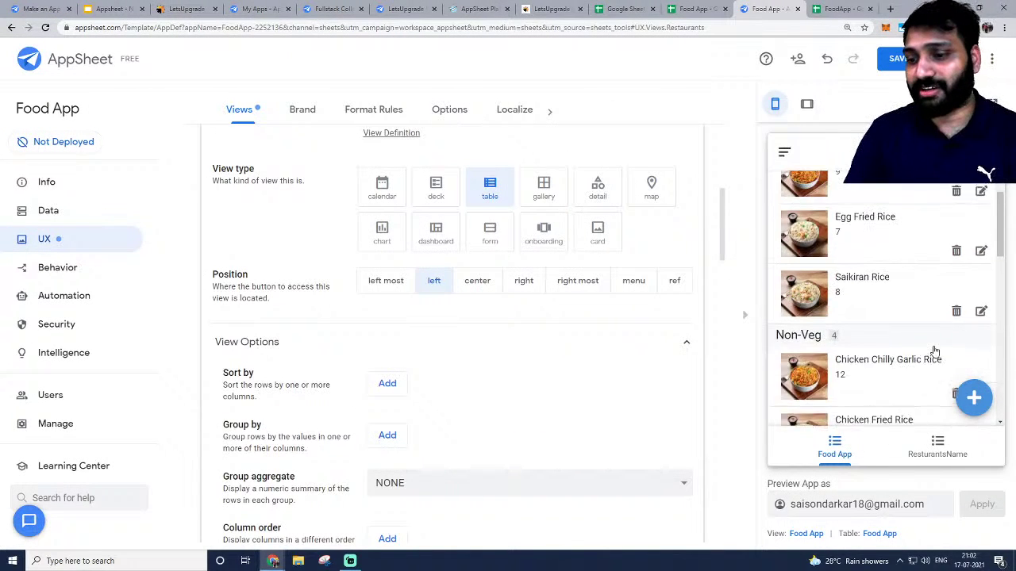
pyautogui.scroll(1, 934, 352)
pyautogui.click(937, 446)
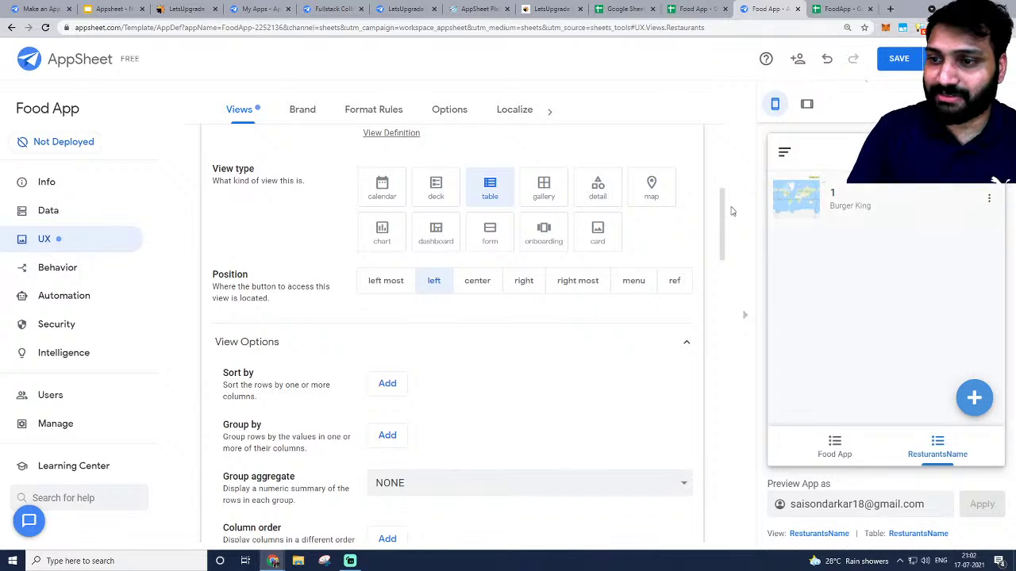
pyautogui.scroll(-3, 451, 334)
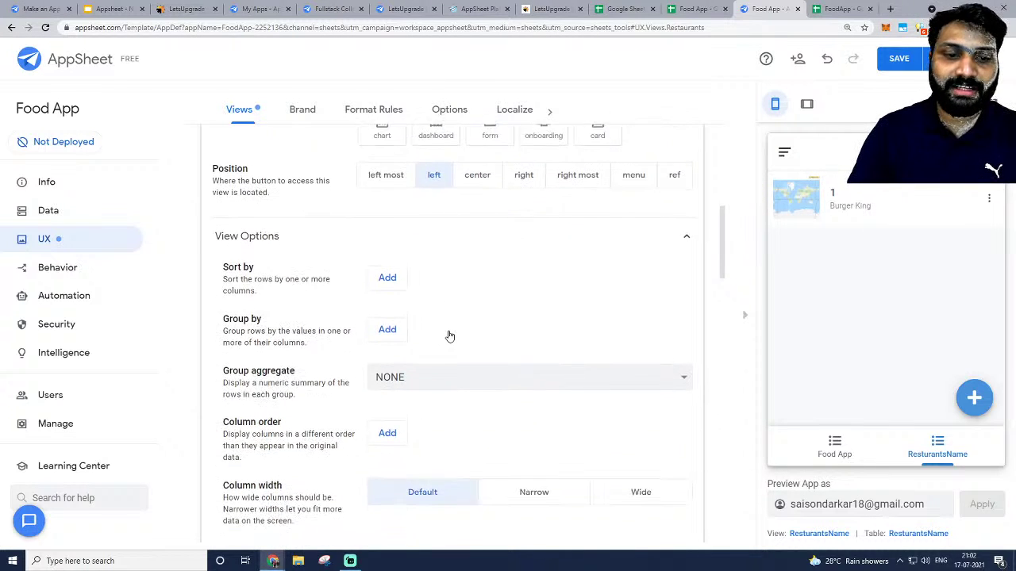
pyautogui.scroll(3, 453, 331)
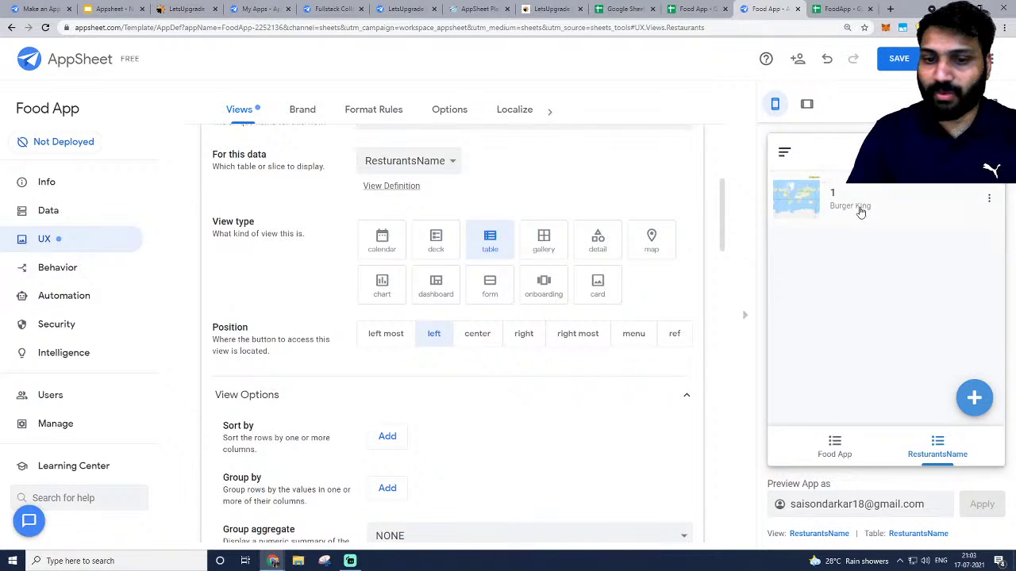
pyautogui.scroll(-2, 362, 374)
pyautogui.scroll(3, 413, 349)
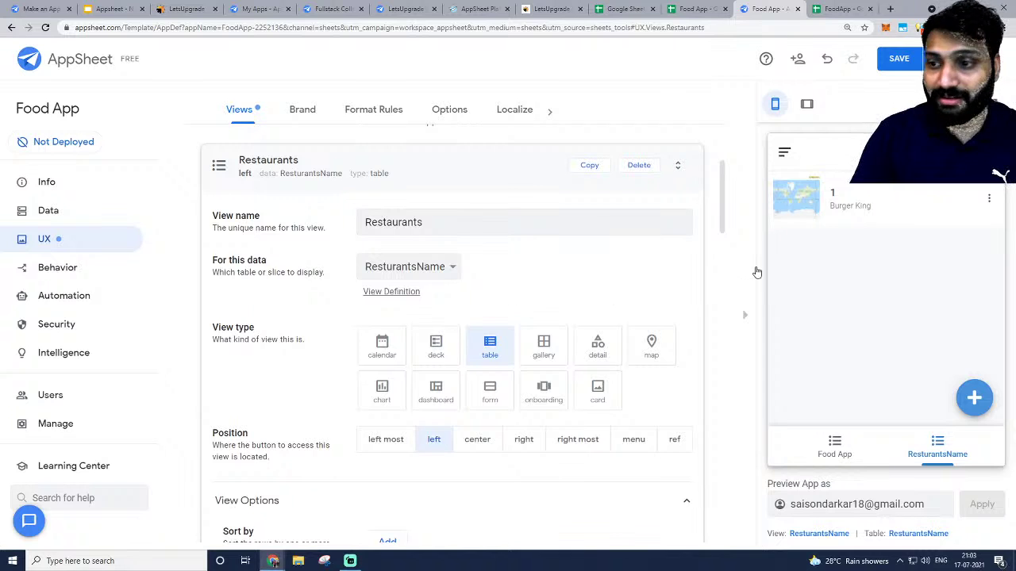
# Zoom the page out and switch the Restaurants view type to deck.
pyautogui.hotkey('ctrl', '-')
pyautogui.scroll(-1, 520, 319)
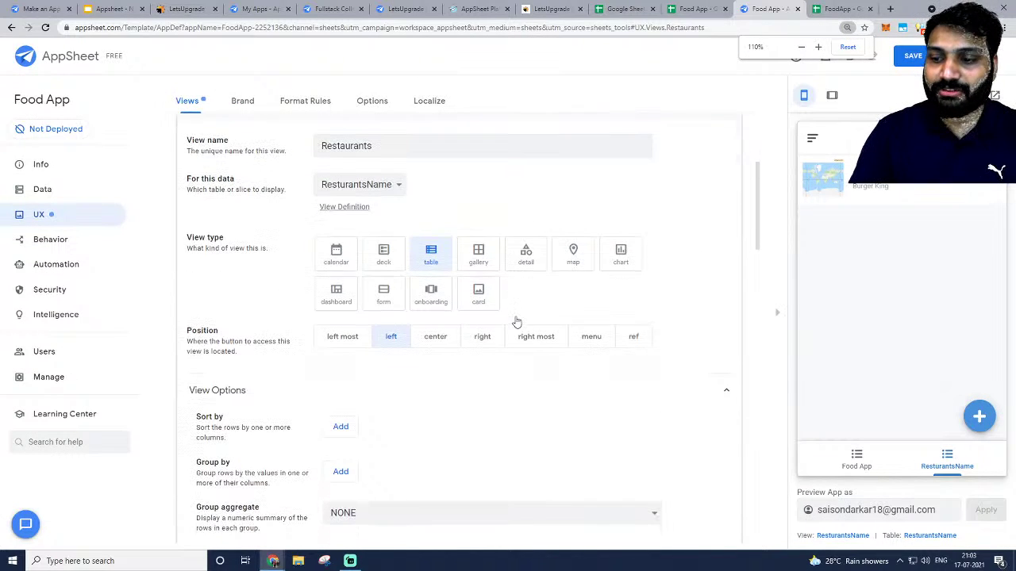
pyautogui.scroll(-1, 473, 302)
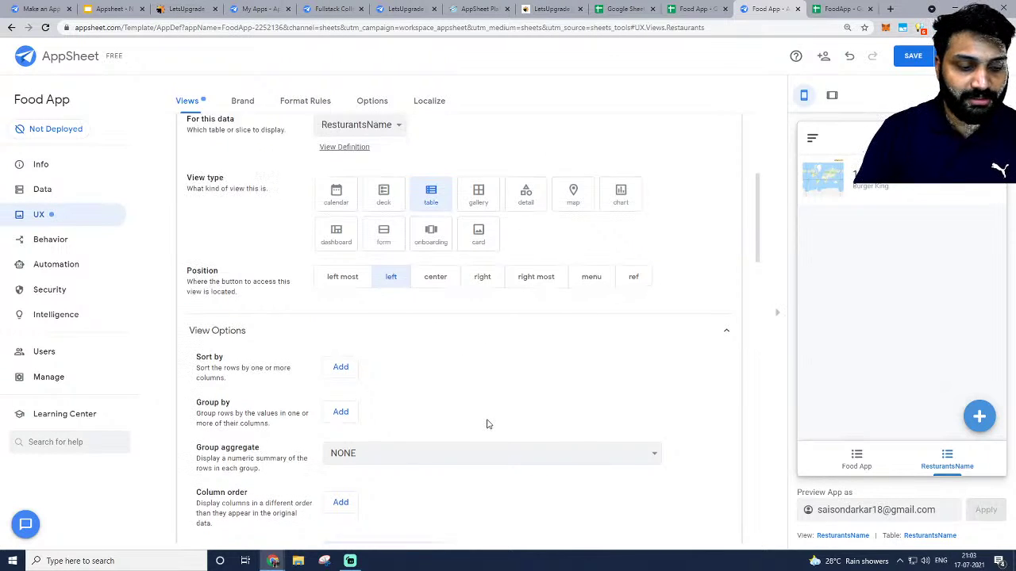
pyautogui.scroll(-3, 476, 409)
pyautogui.scroll(1, 301, 336)
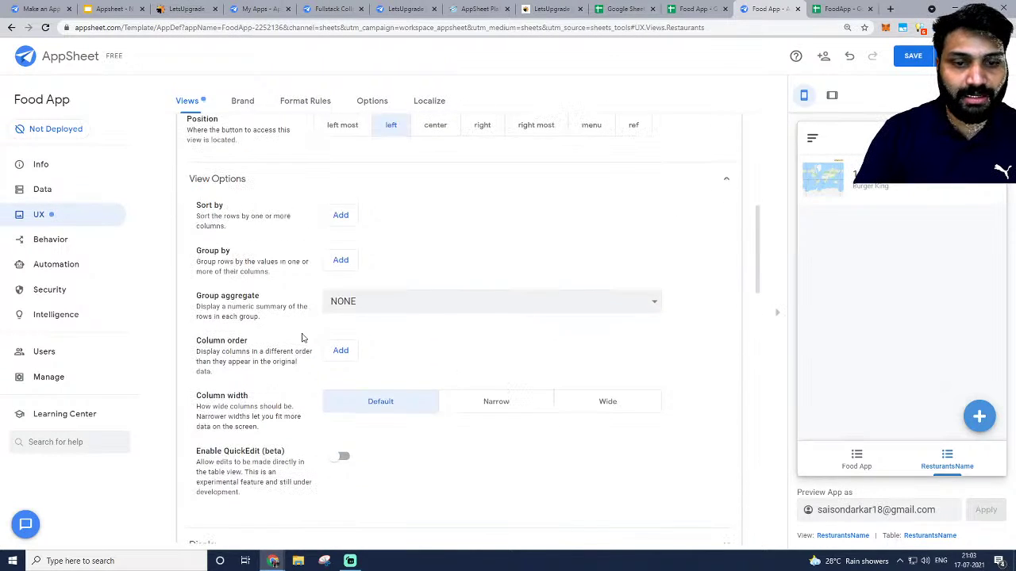
pyautogui.scroll(-2, 373, 313)
pyautogui.scroll(1, 371, 314)
pyautogui.scroll(2, 423, 273)
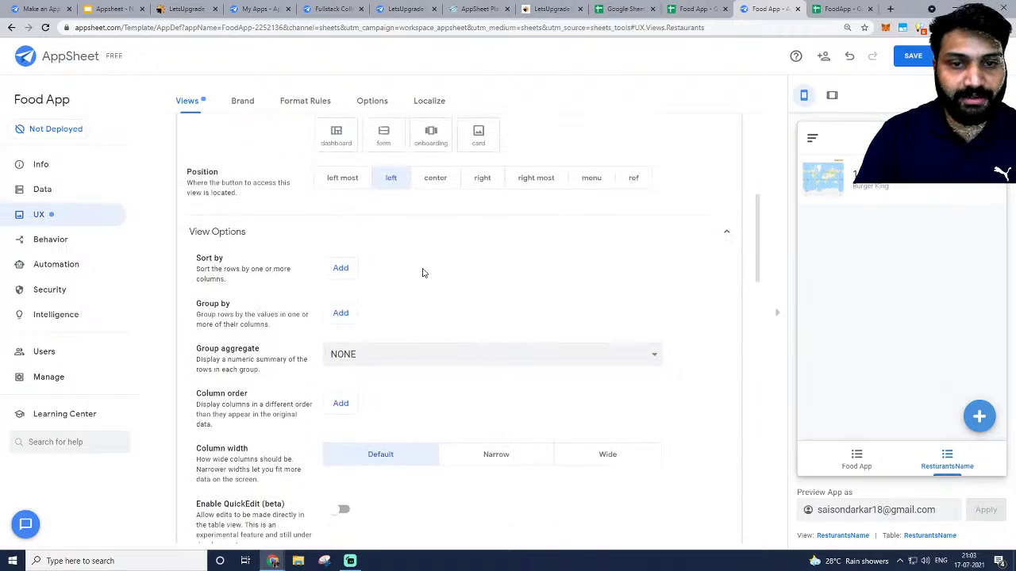
pyautogui.scroll(2, 418, 252)
pyautogui.scroll(-1, 435, 257)
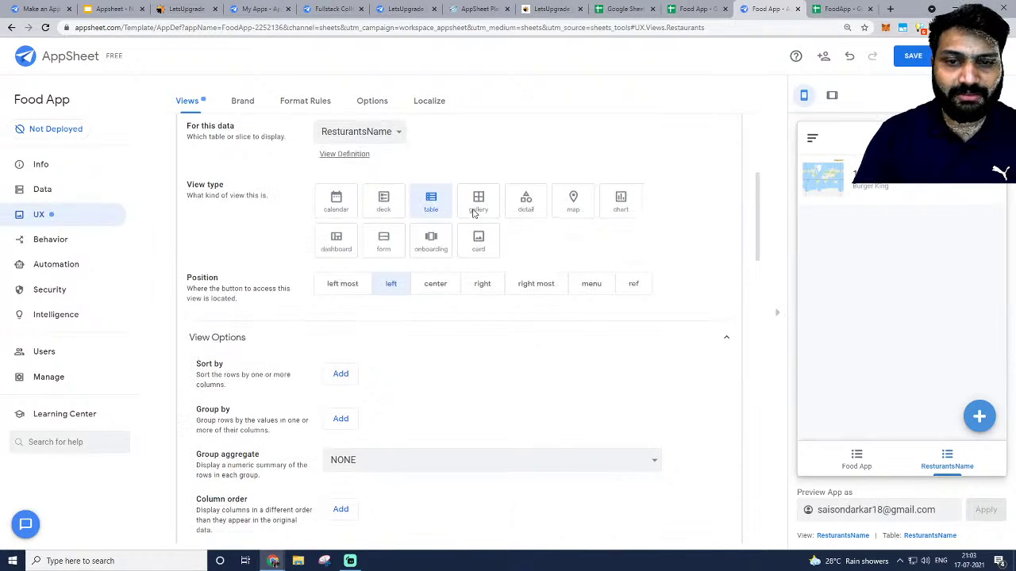
pyautogui.click(395, 210)
# Review the main image choices unchanged and list the primary header column options.
pyautogui.scroll(-2, 411, 245)
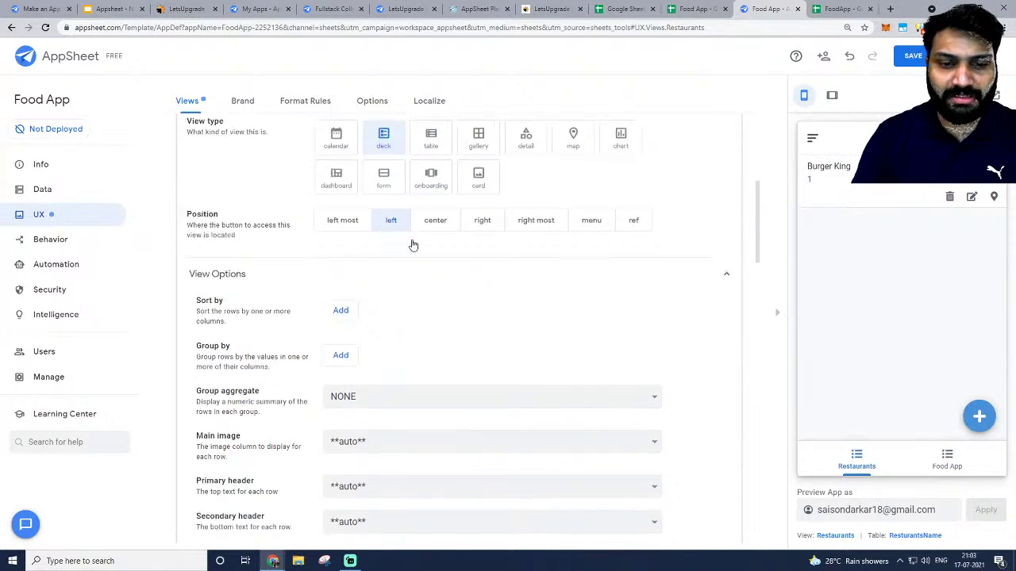
pyautogui.scroll(1, 346, 218)
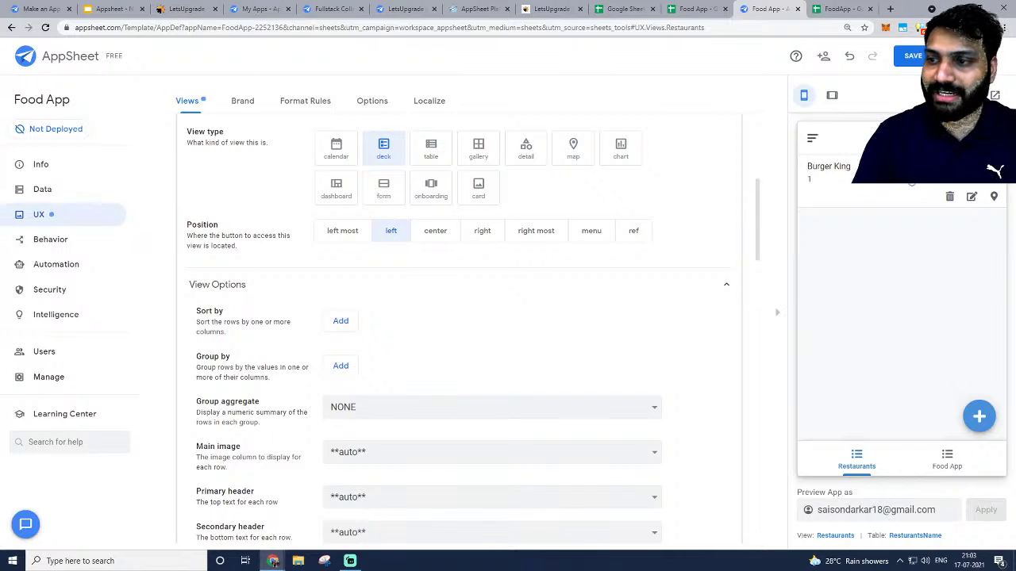
pyautogui.scroll(-3, 357, 385)
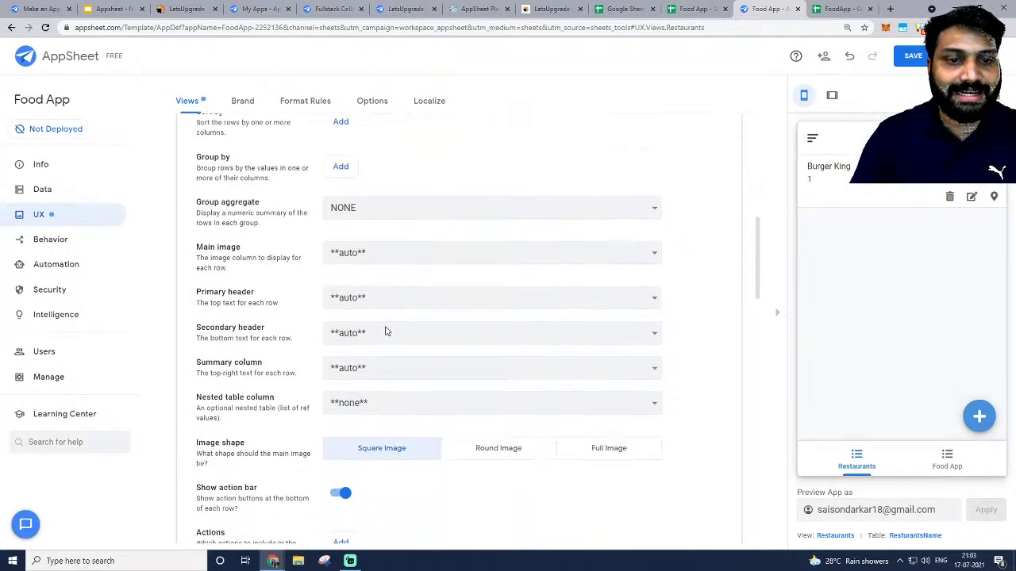
pyautogui.click(382, 240)
pyautogui.click(377, 232)
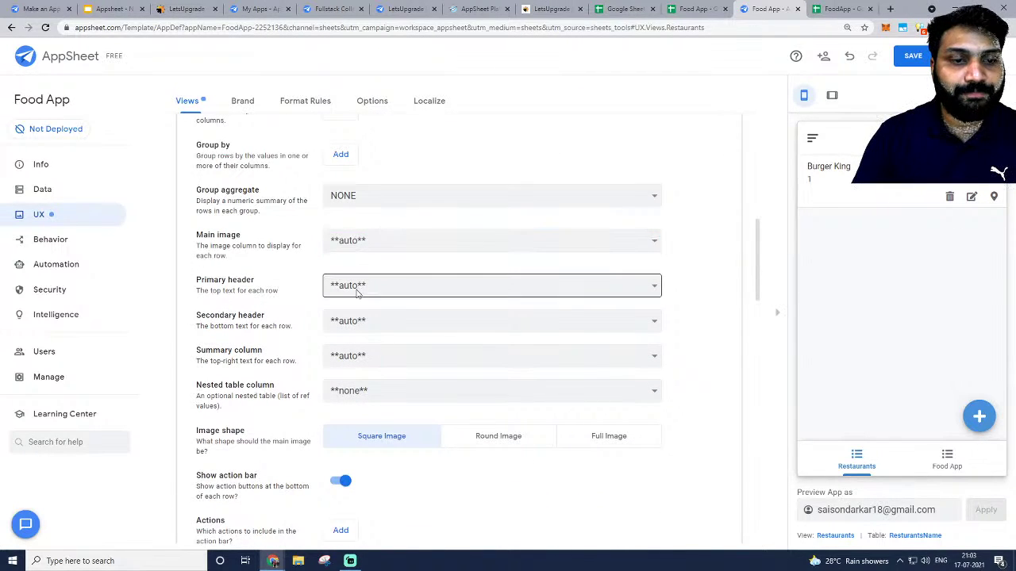
pyautogui.click(358, 290)
# Set primary header to Name, secondary header to Address, summary column to none; show the FoodApp sheet.
pyautogui.click(357, 352)
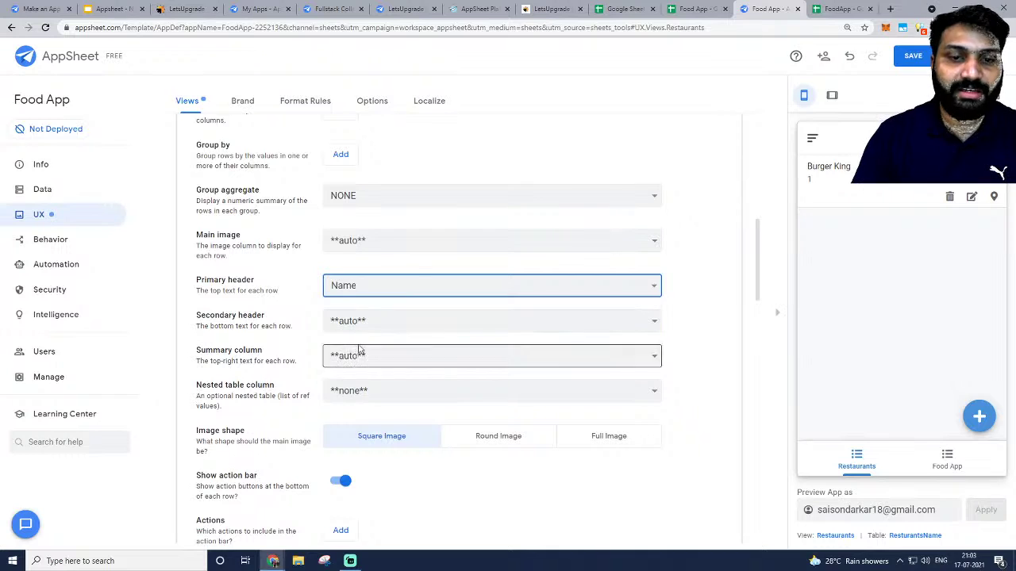
pyautogui.click(413, 325)
pyautogui.click(392, 351)
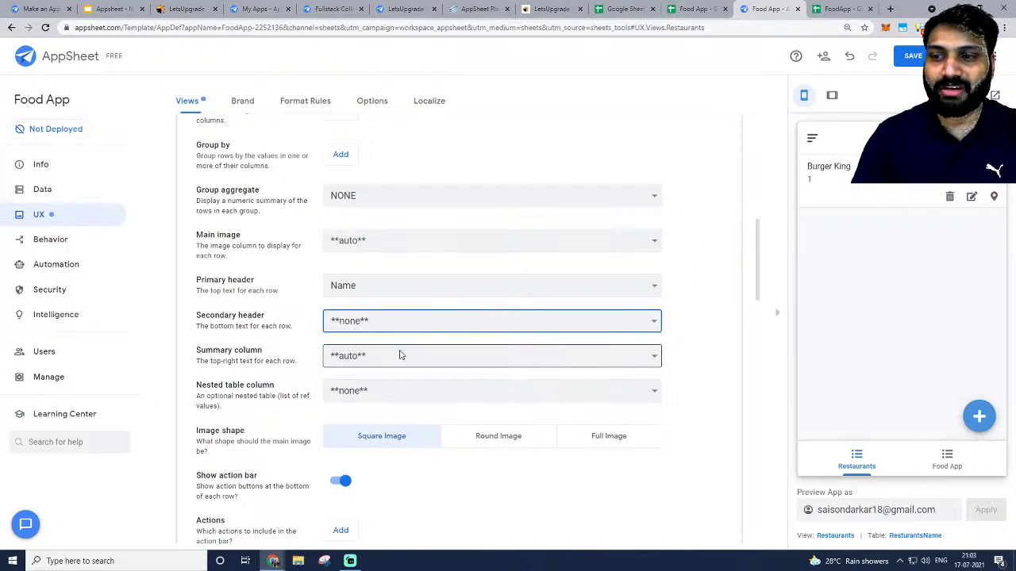
pyautogui.scroll(-1, 394, 338)
pyautogui.click(373, 268)
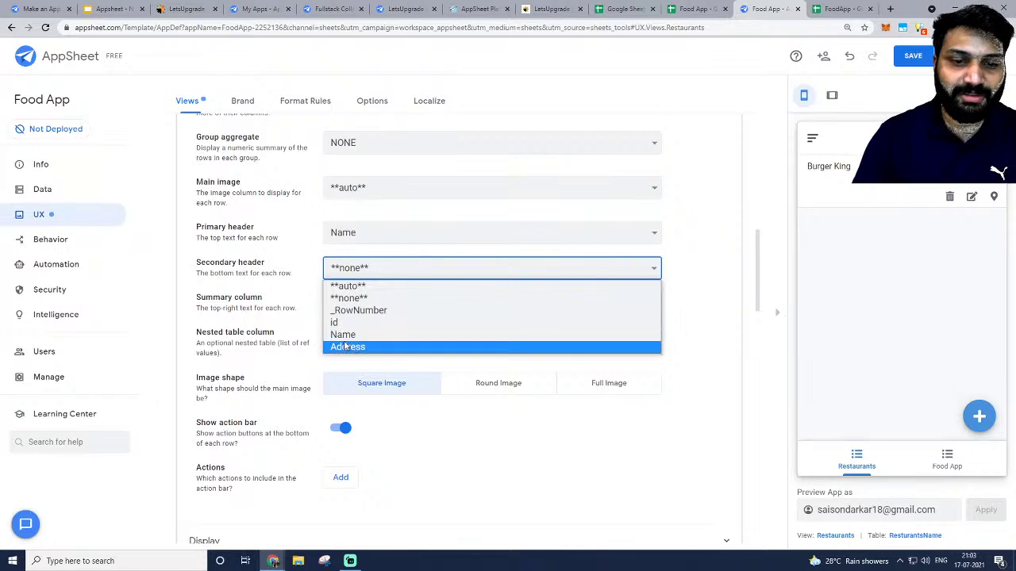
pyautogui.click(349, 347)
pyautogui.click(373, 300)
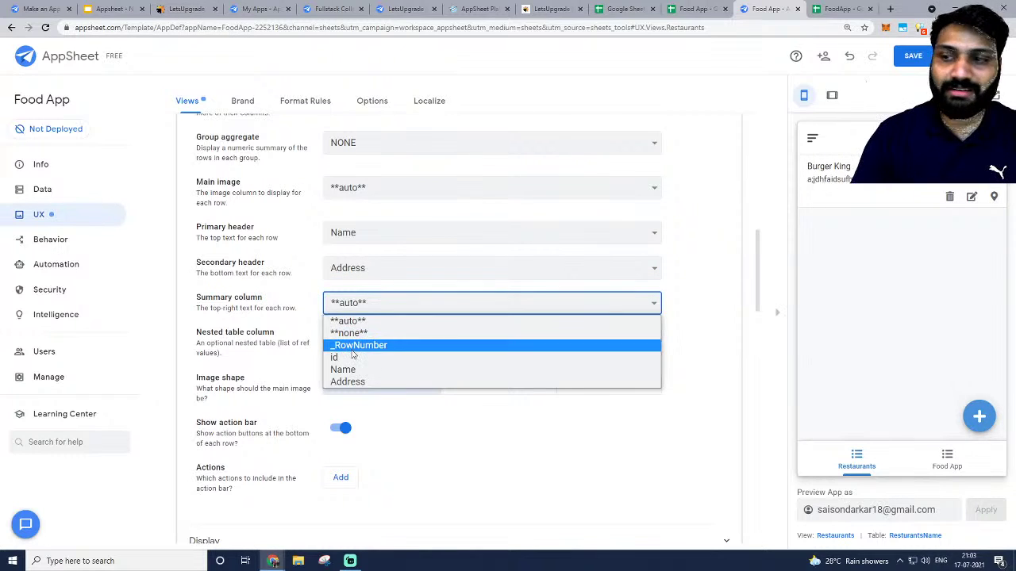
pyautogui.click(354, 336)
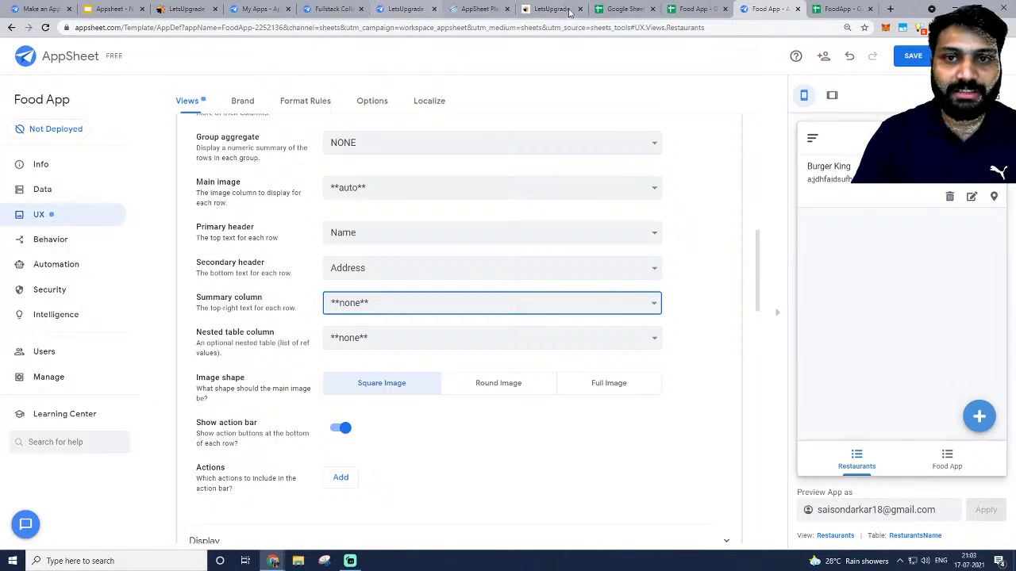
pyautogui.click(843, 9)
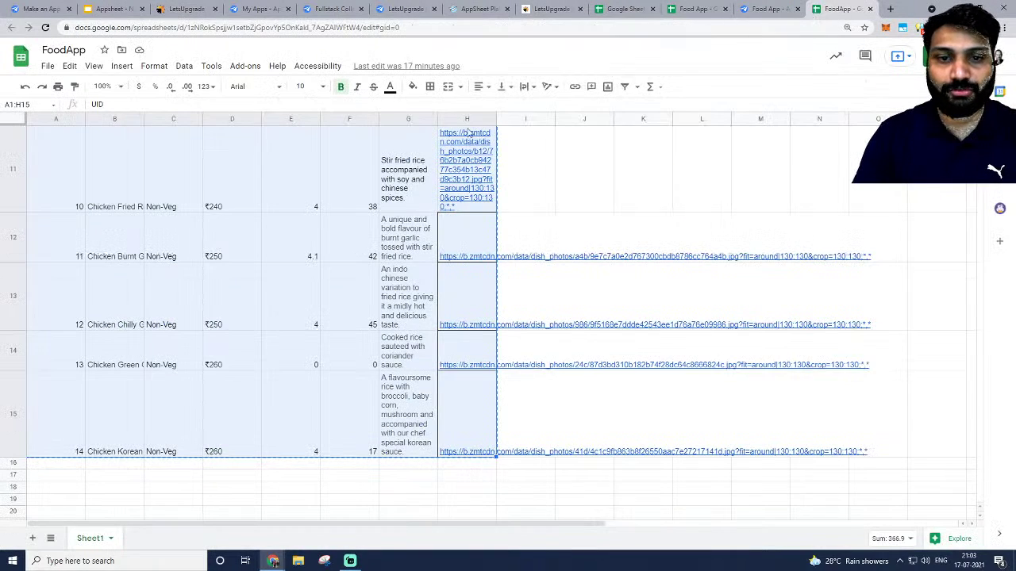
# Close the old FoodApp spreadsheet and unneeded pages, then open a fresh browser page.
pyautogui.click(869, 9)
pyautogui.click(694, 8)
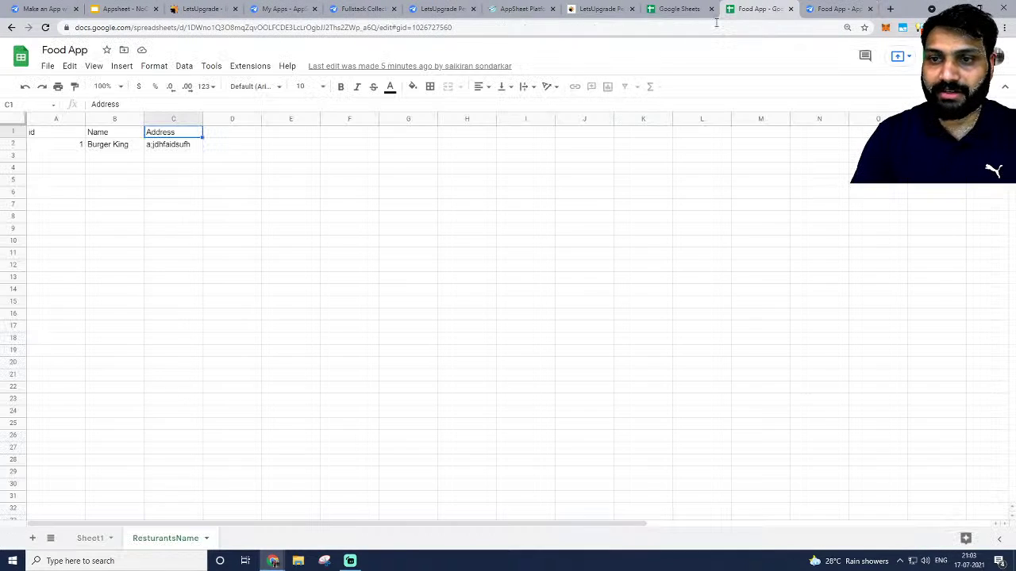
pyautogui.click(90, 539)
pyautogui.click(625, 226)
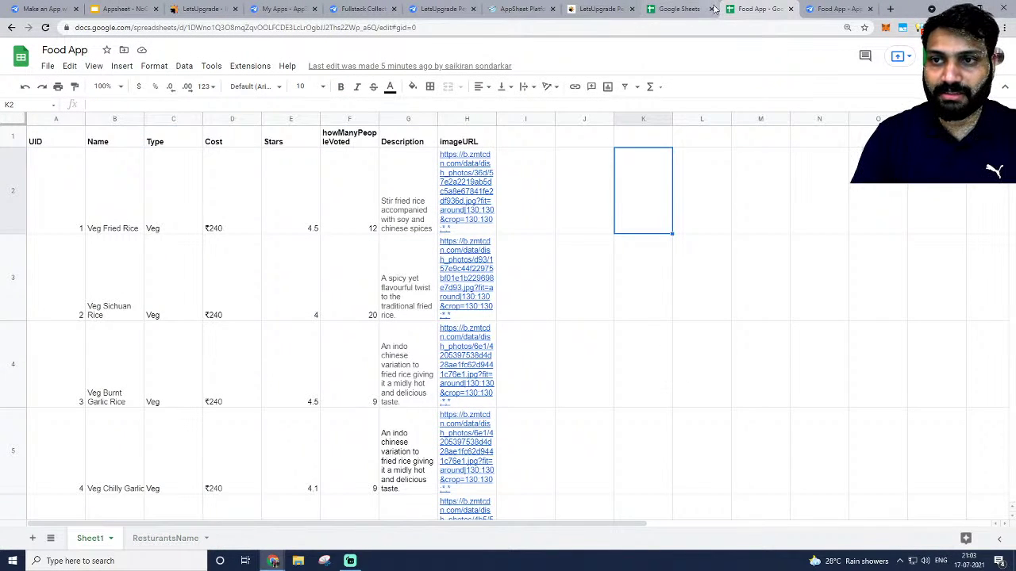
pyautogui.click(711, 9)
pyautogui.click(632, 9)
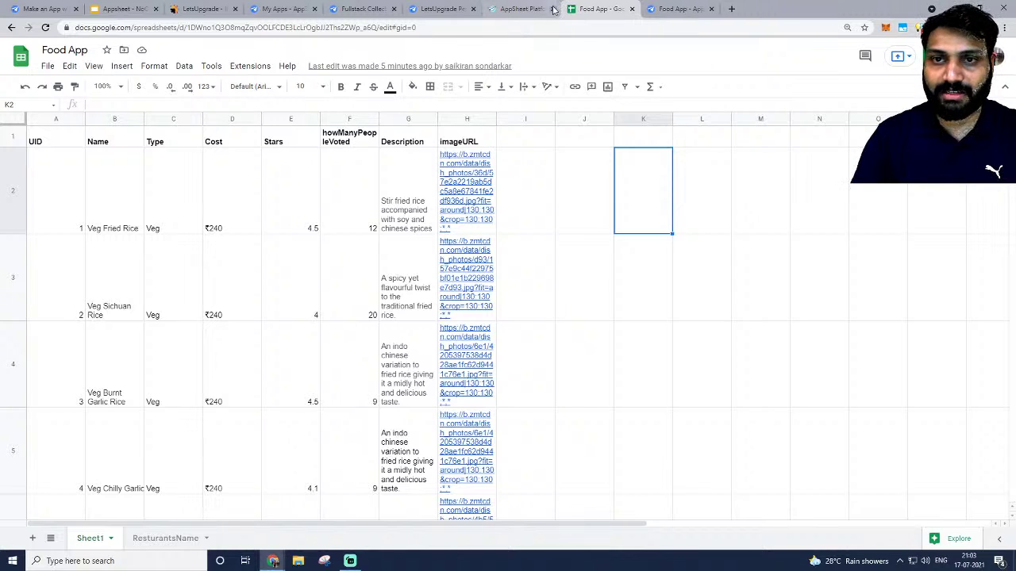
pyautogui.click(552, 9)
pyautogui.click(651, 8)
# Search Google for 'burger kind Images' and show image results.
pyautogui.click(599, 26)
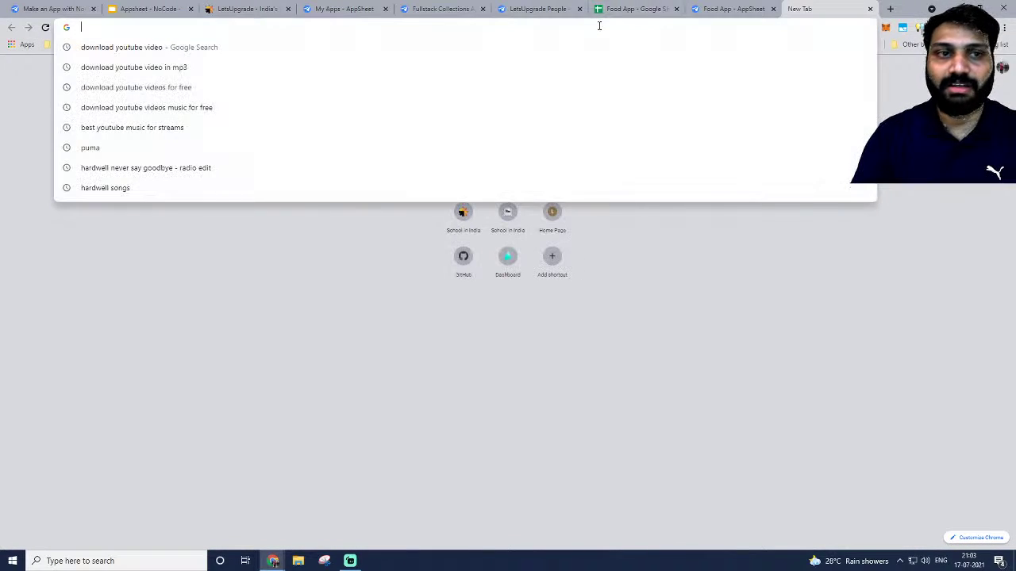
pyautogui.write('burger kin')
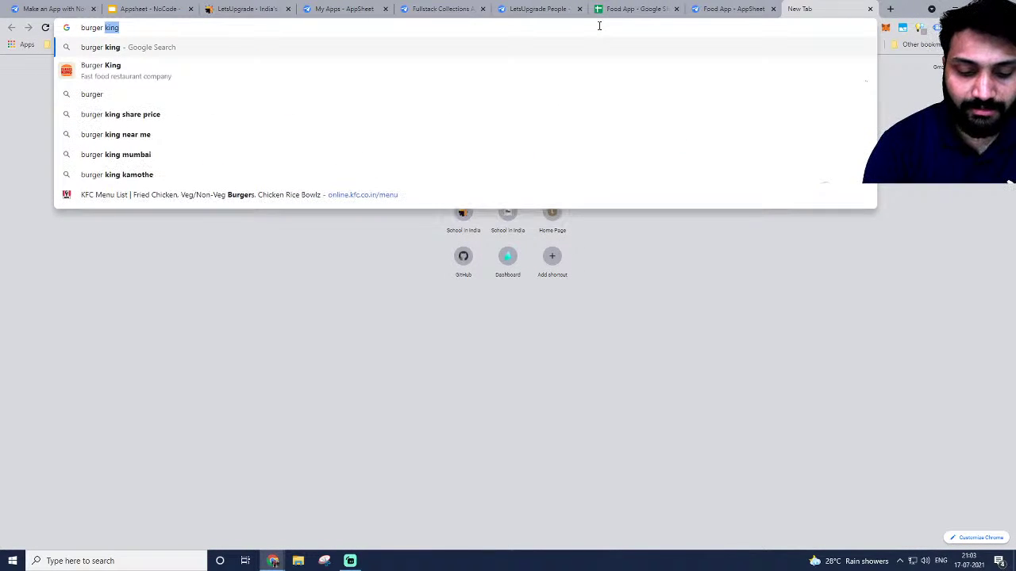
pyautogui.write('d ')
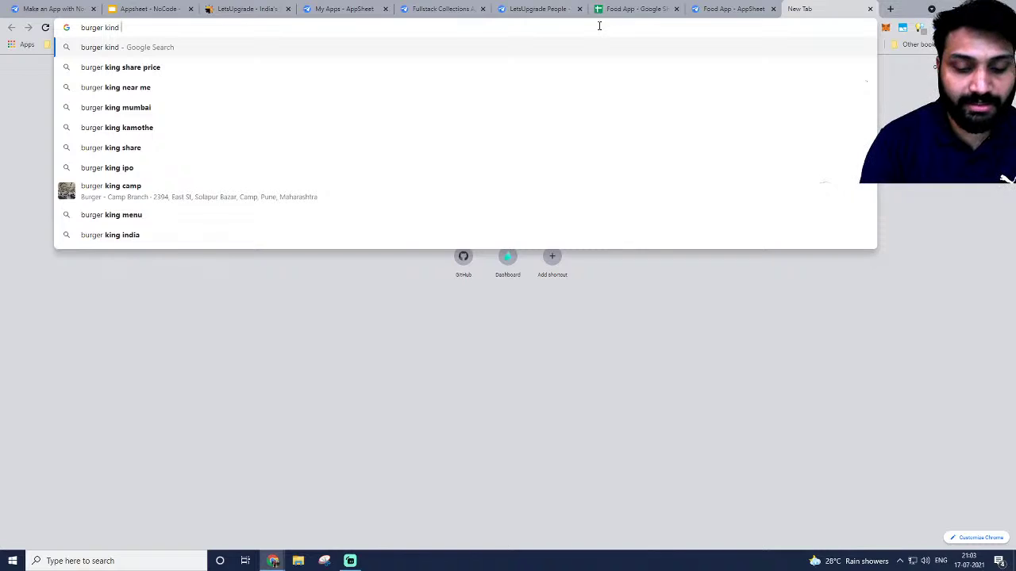
pyautogui.write('Images')
pyautogui.press('Return')
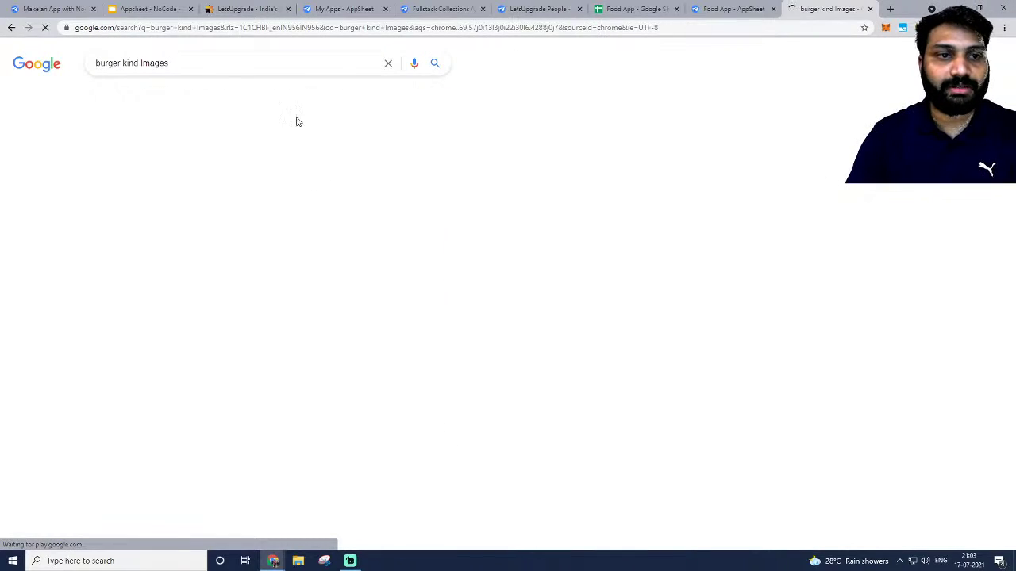
pyautogui.click(147, 97)
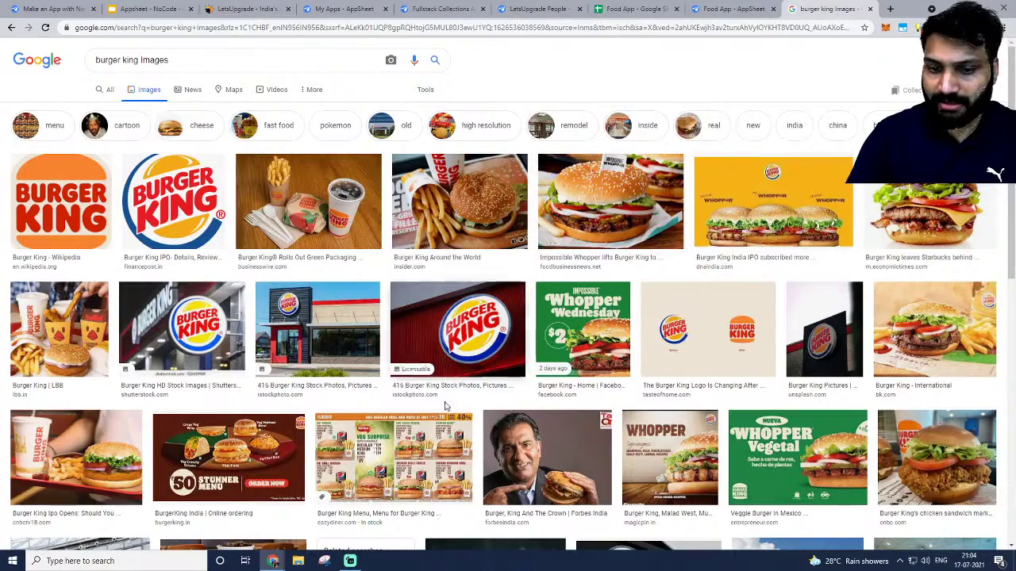
pyautogui.scroll(-2, 445, 406)
pyautogui.scroll(2, 444, 406)
# Open the Shutterstock Burger King image in a new tab, copy its URL, return to the sheet.
pyautogui.click(182, 327)
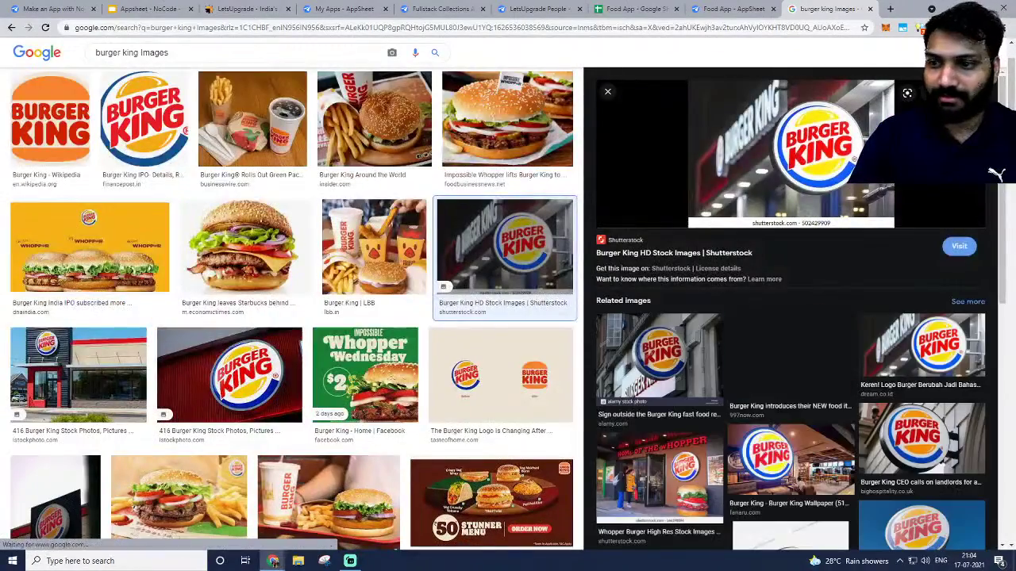
pyautogui.rightClick(757, 157)
pyautogui.click(796, 288)
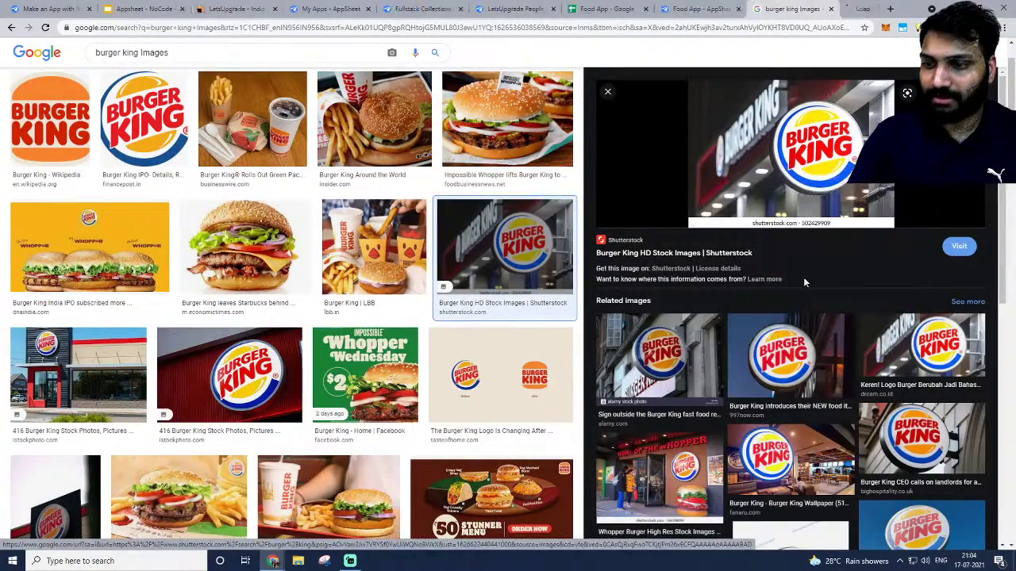
pyautogui.click(843, 8)
pyautogui.click(651, 28)
pyautogui.hotkey('ctrl', 'c')
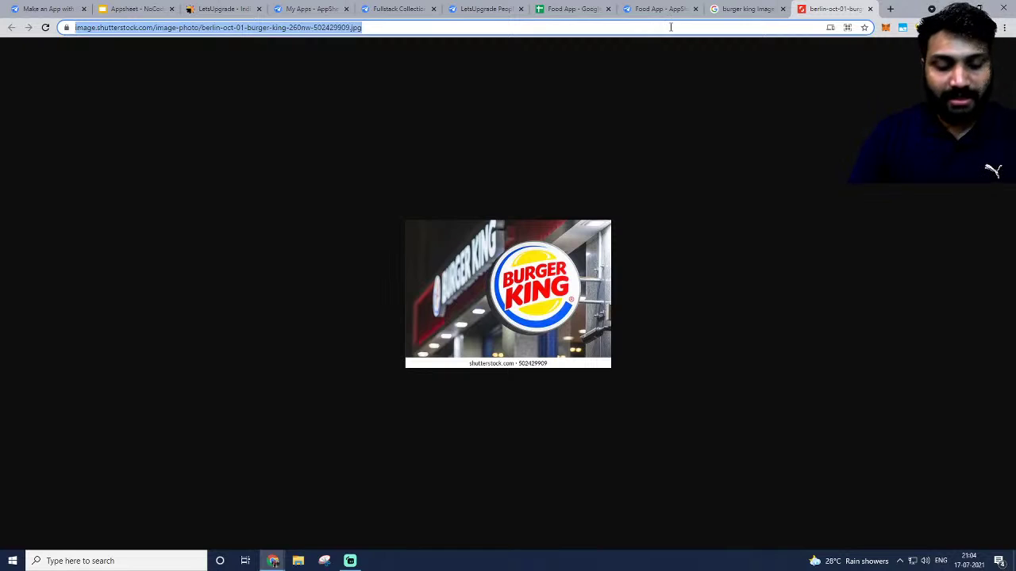
pyautogui.click(571, 9)
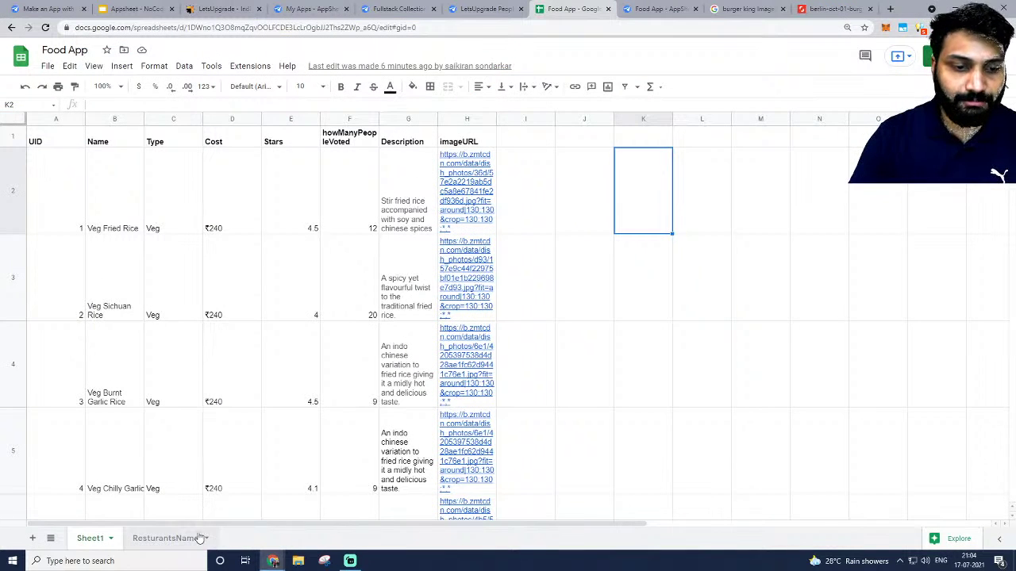
# On the ResturantsName sheet, add header ImageURI in D1 and paste the Burger King link in D2.
pyautogui.click(164, 540)
pyautogui.click(223, 137)
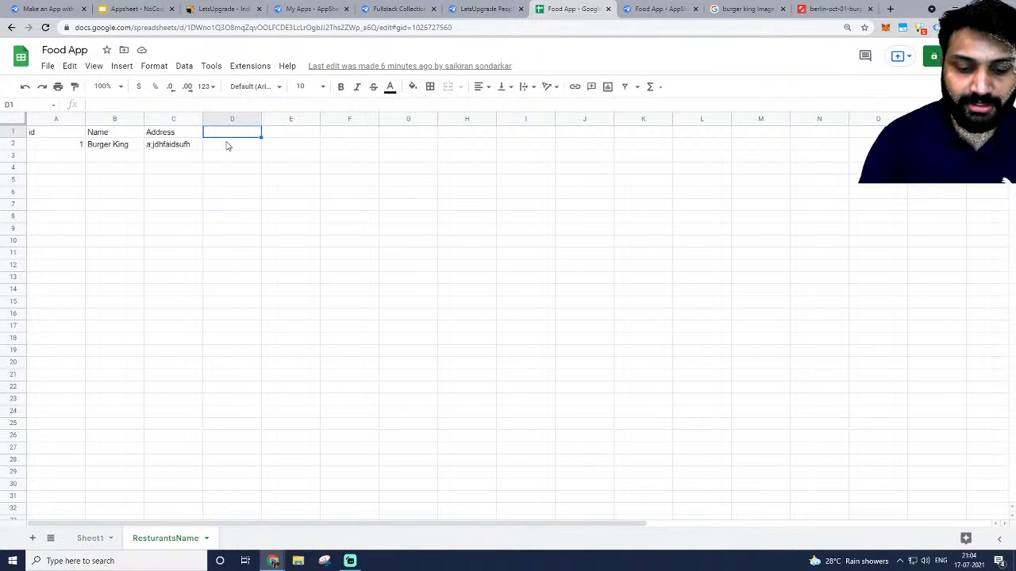
pyautogui.write('Ima')
pyautogui.write('geURI')
pyautogui.press('Tab')
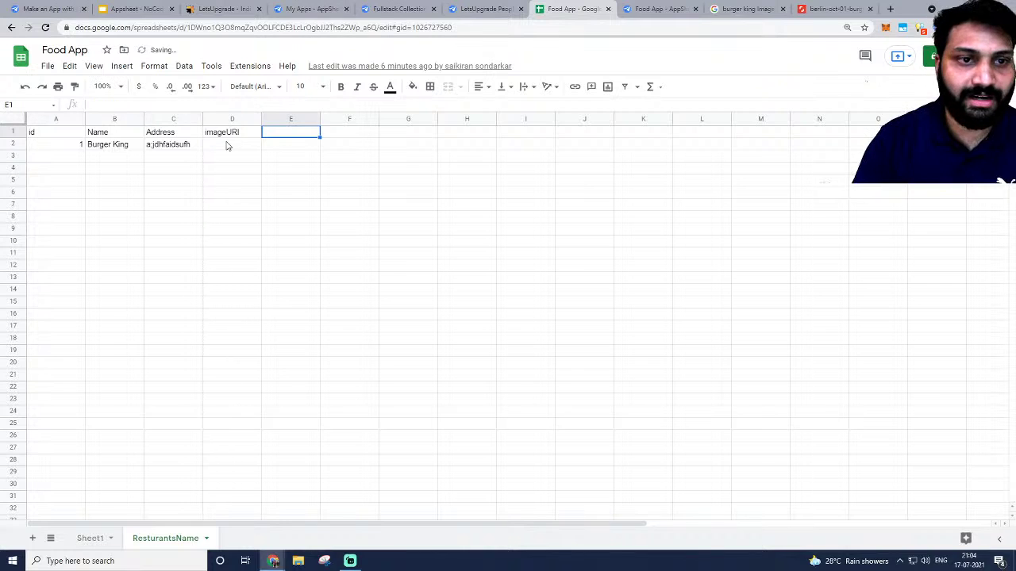
pyautogui.click(226, 145)
pyautogui.hotkey('ctrl', 'v')
pyautogui.click(320, 205)
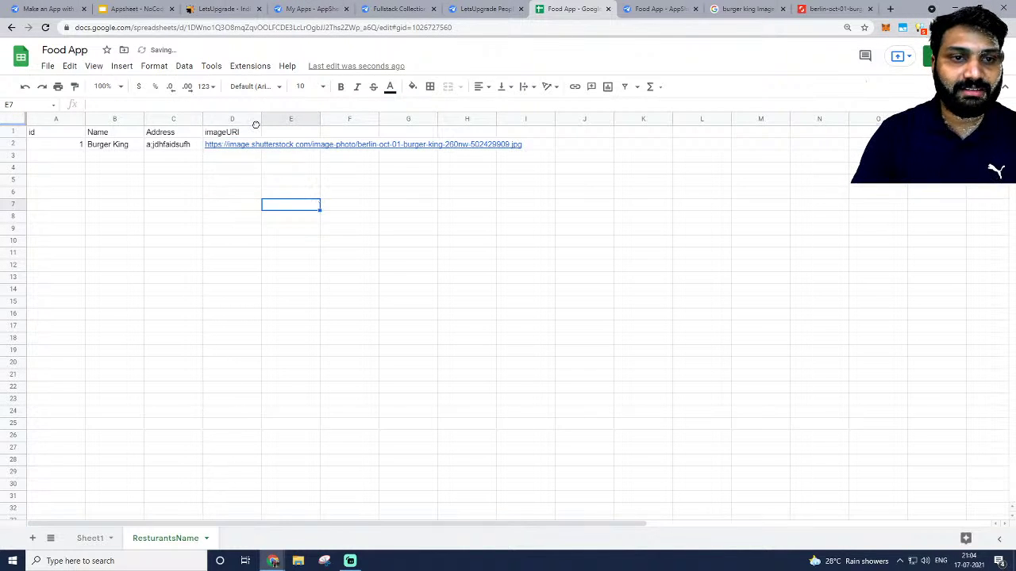
# Share the spreadsheet with a suggested collaborator and send the invitation.
pyautogui.click(949, 56)
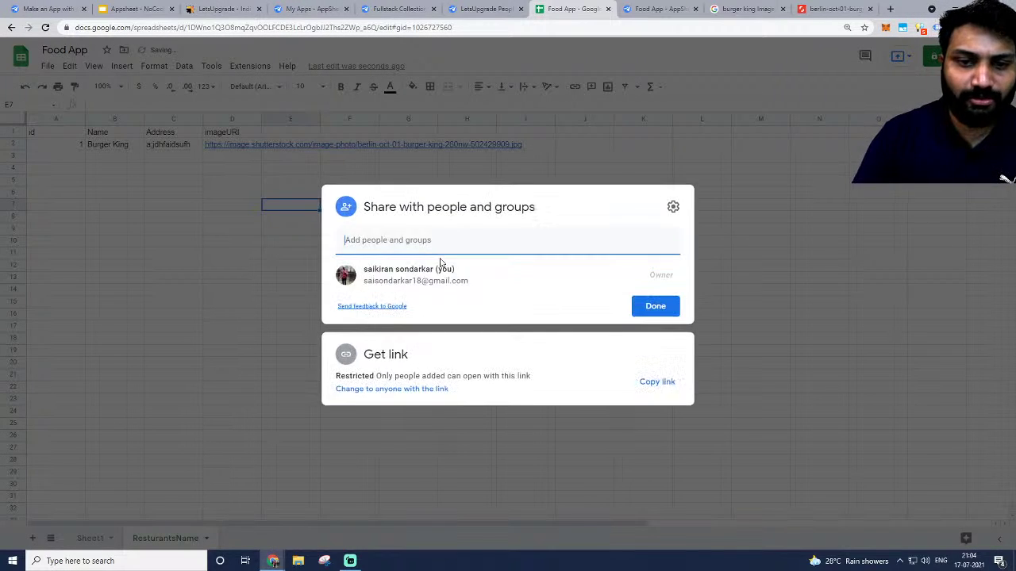
pyautogui.click(437, 238)
pyautogui.write('pras')
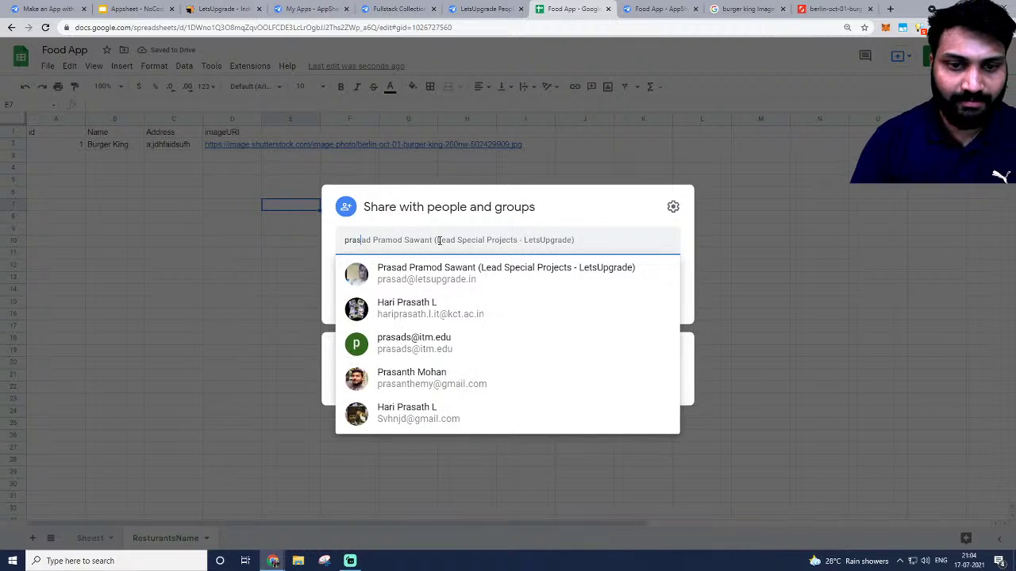
pyautogui.click(435, 274)
pyautogui.click(657, 405)
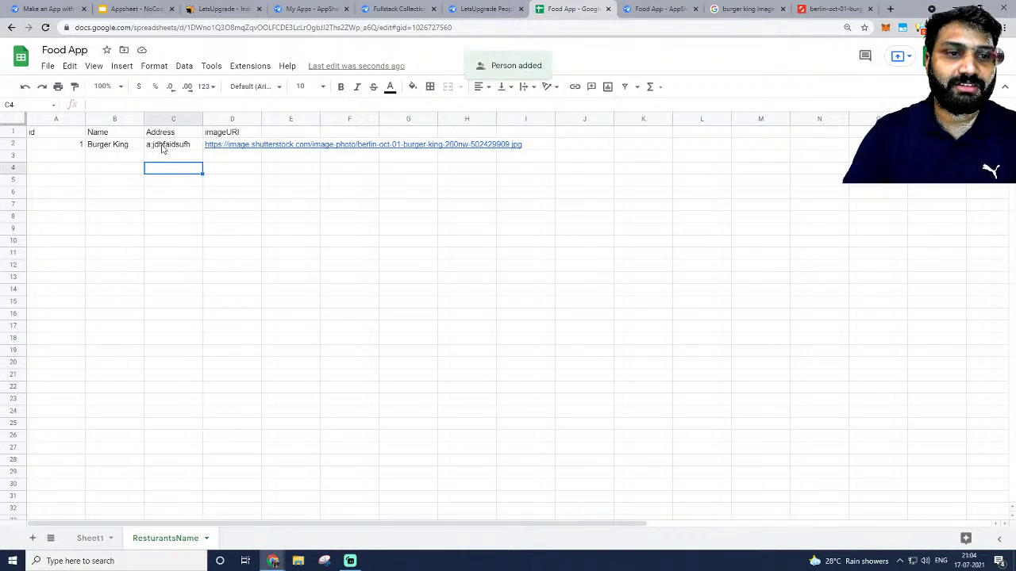
# Replace the placeholder address in C2 with Vashi, then return to the AppSheet editor.
pyautogui.tripleClick(162, 146)
pyautogui.press('BackSpace')
pyautogui.write('Vashi')
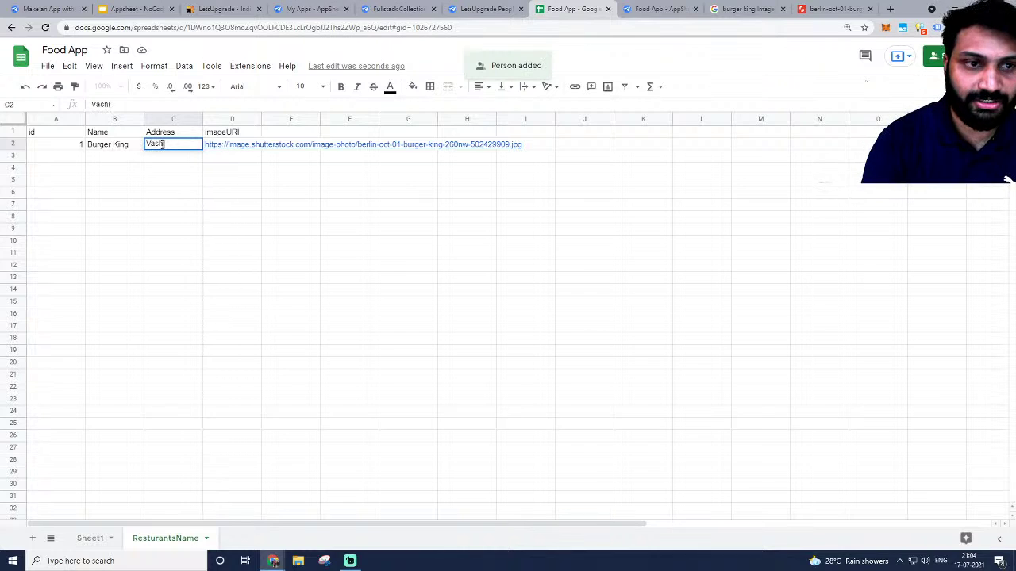
pyautogui.press('Tab')
pyautogui.click(177, 161)
pyautogui.click(61, 134)
pyautogui.click(94, 145)
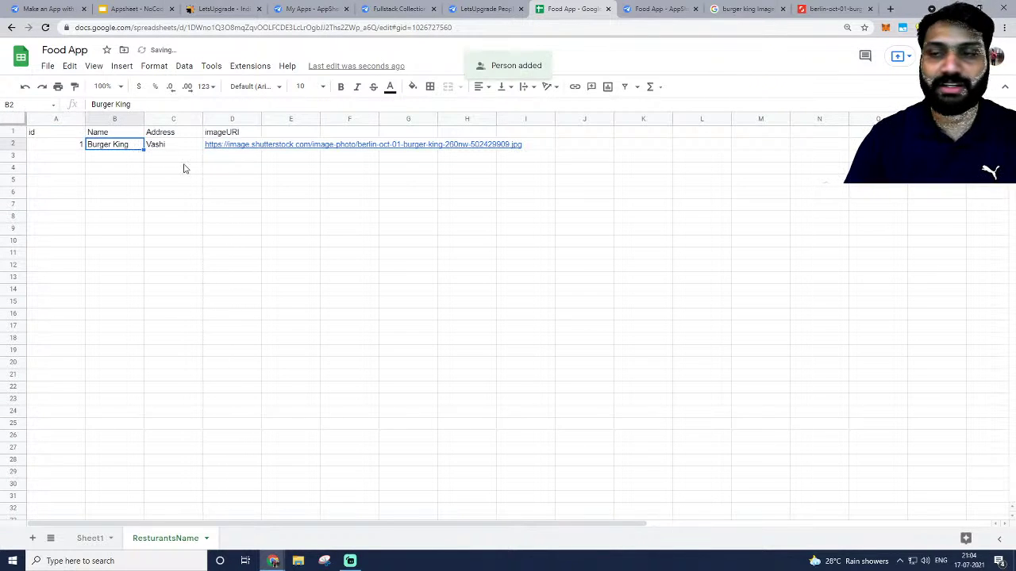
pyautogui.click(659, 9)
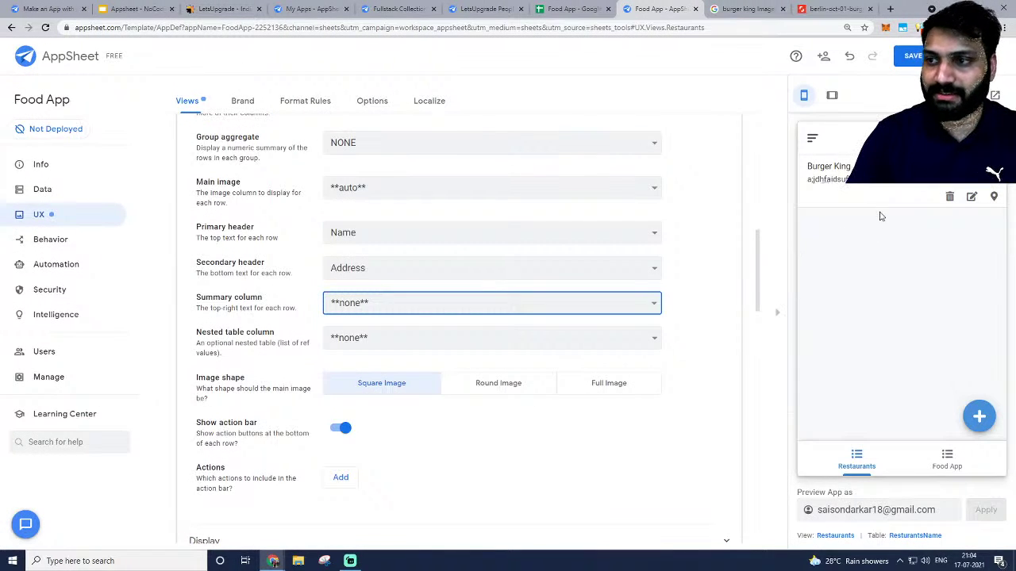
# Regenerate the ResturantsName structure so the new imageURI column appears as an Image type.
pyautogui.click(44, 189)
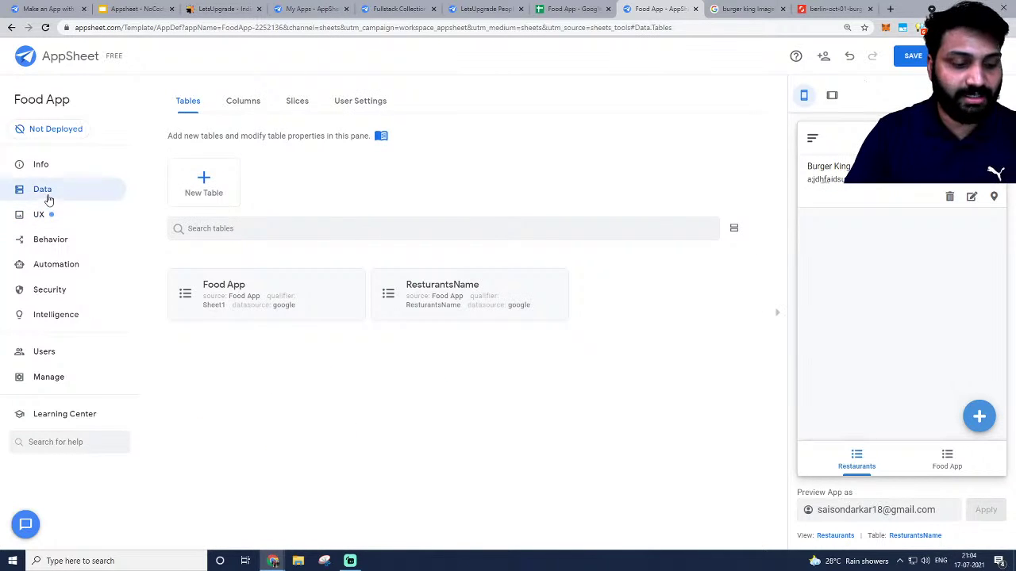
pyautogui.click(428, 292)
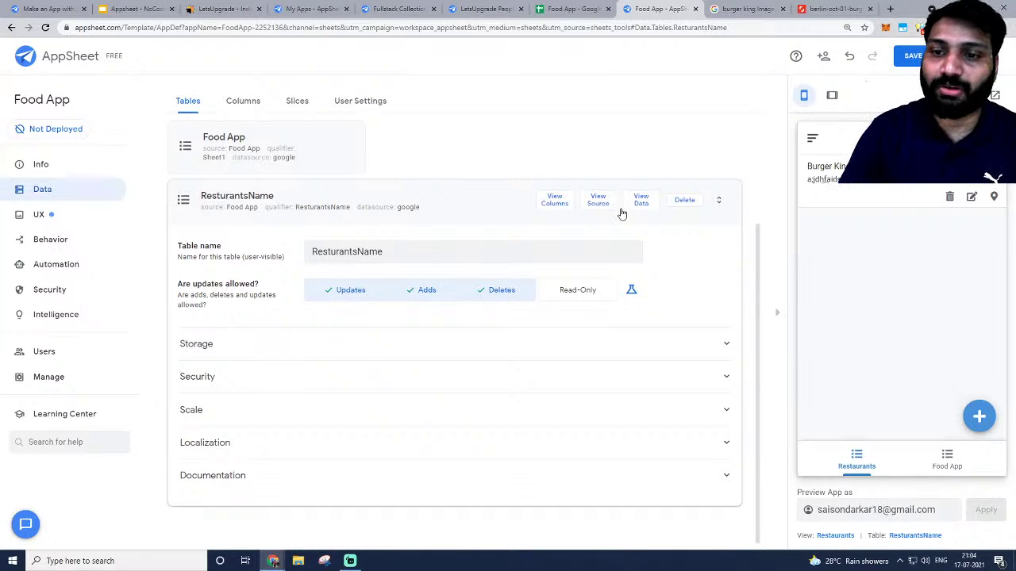
pyautogui.click(547, 203)
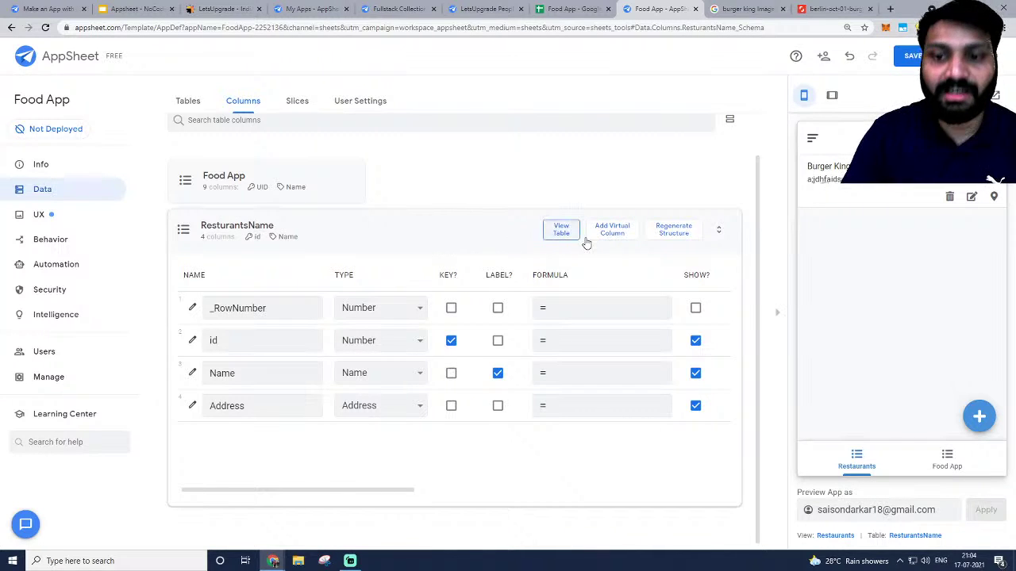
pyautogui.click(678, 230)
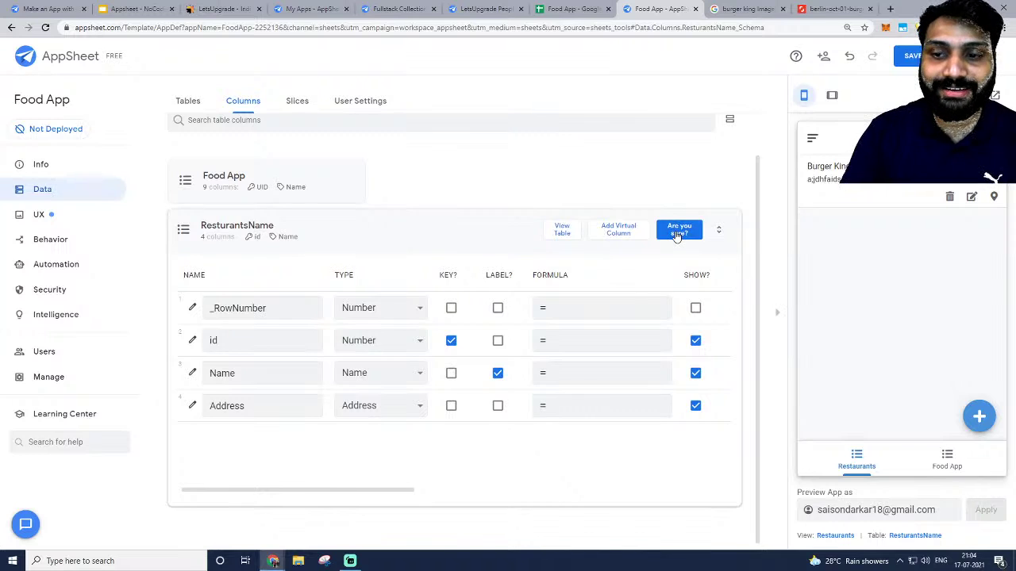
pyautogui.click(678, 231)
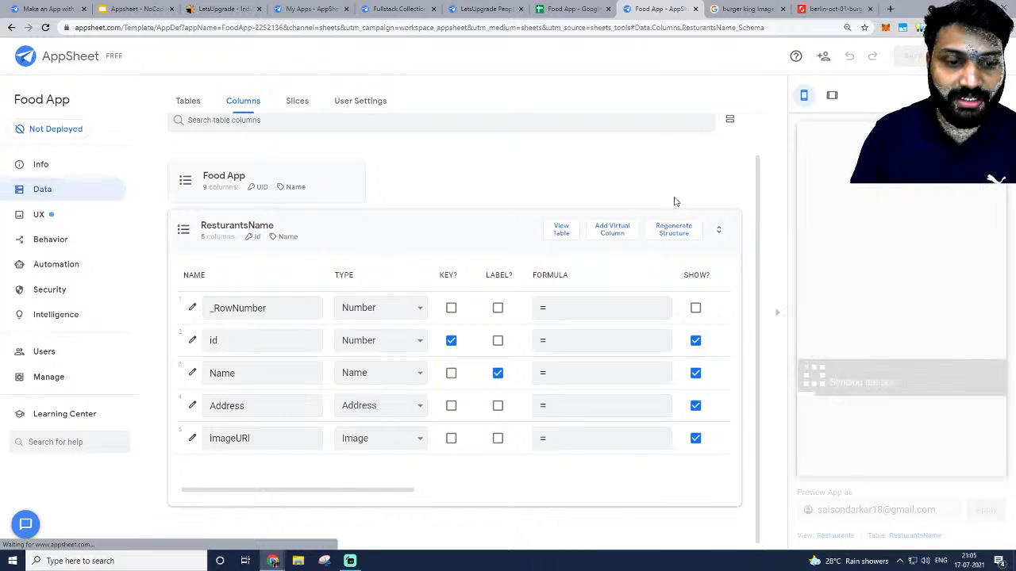
pyautogui.click(238, 441)
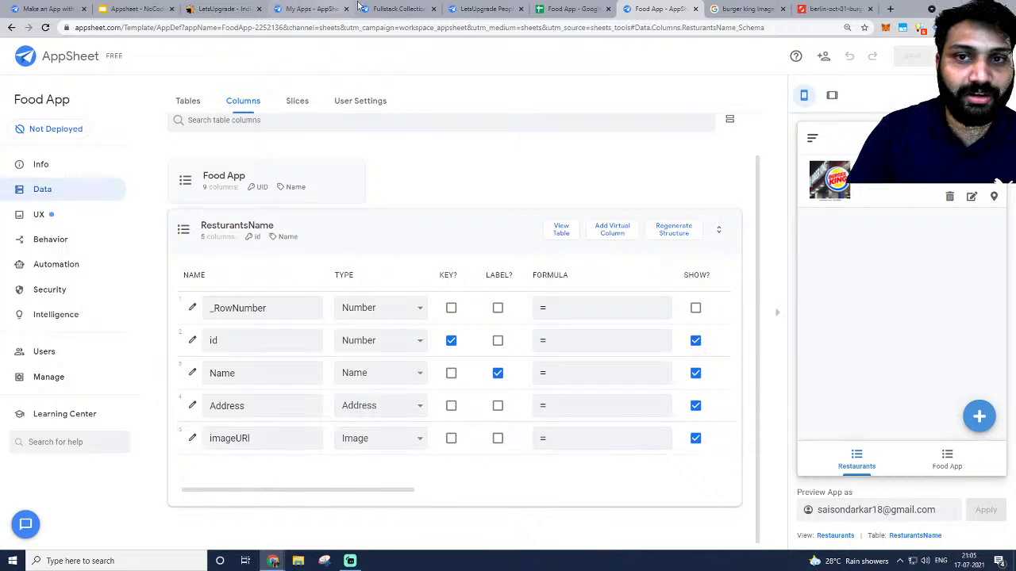
# Close the LetsUpgrade People and Fullstack Collections tabs, confirming Leave, and return to the AppSheet columns.
pyautogui.click(572, 8)
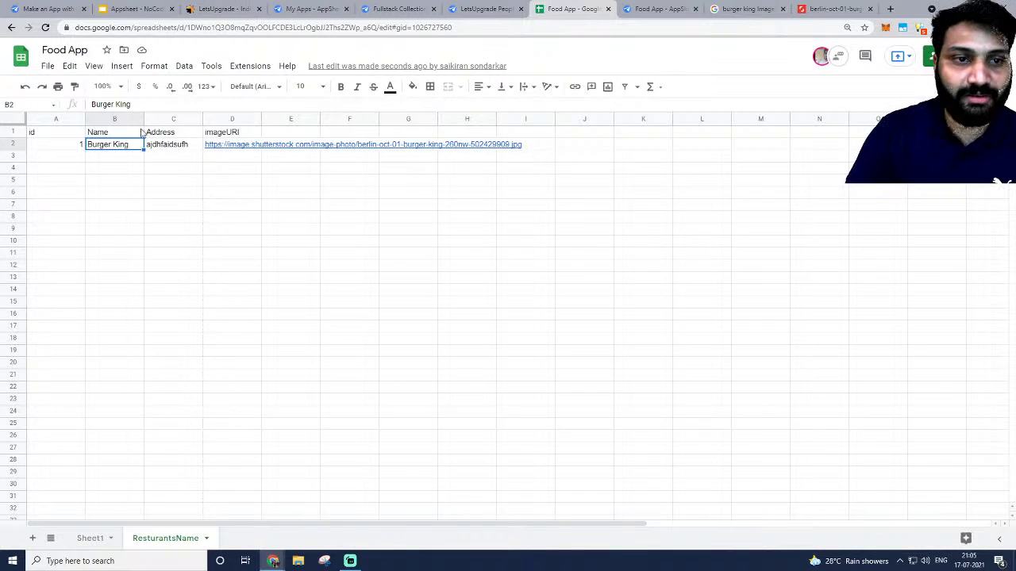
pyautogui.click(246, 136)
pyautogui.click(468, 9)
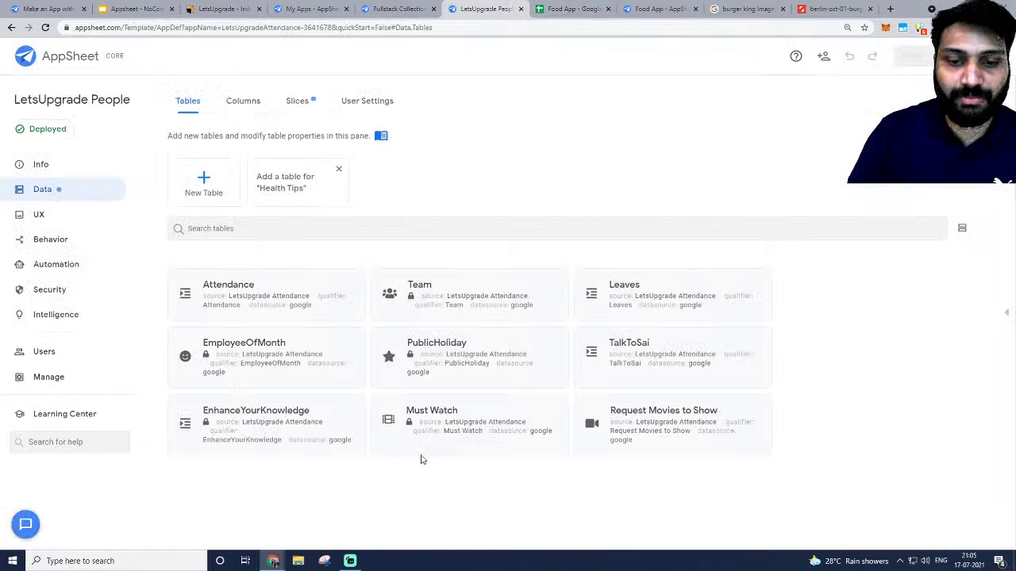
pyautogui.click(571, 9)
pyautogui.click(521, 8)
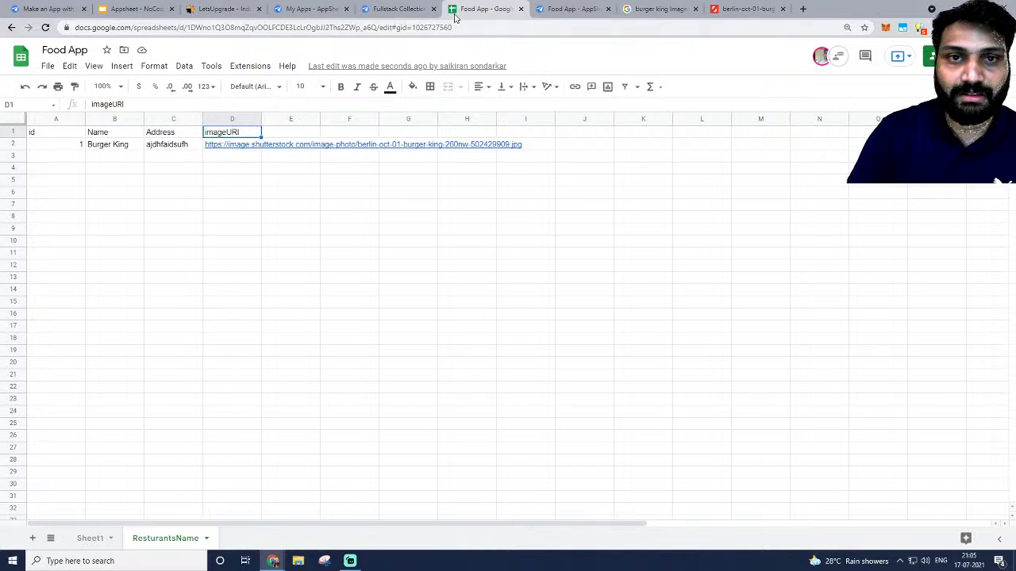
pyautogui.click(565, 9)
pyautogui.click(433, 8)
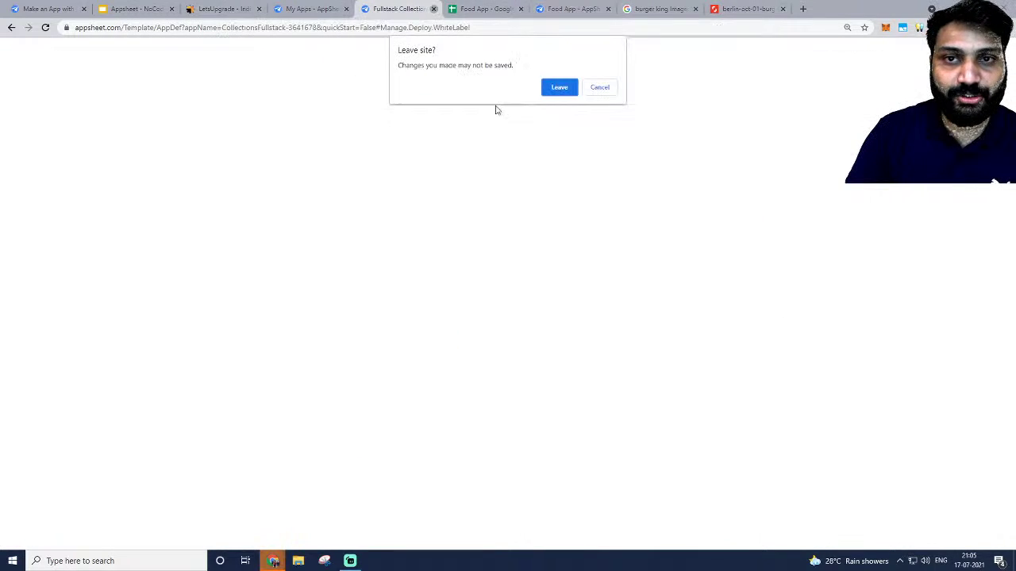
pyautogui.click(561, 89)
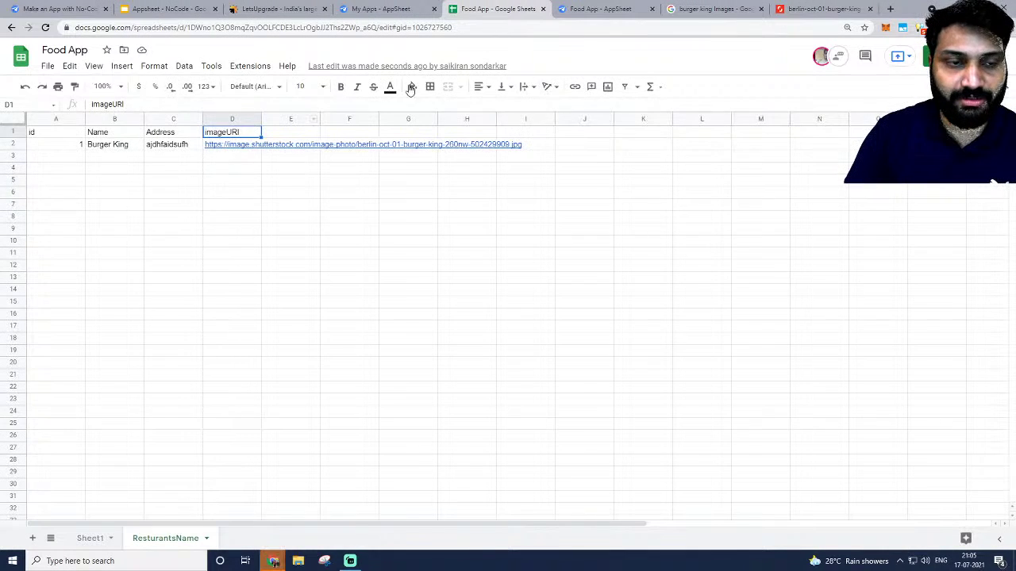
pyautogui.click(588, 8)
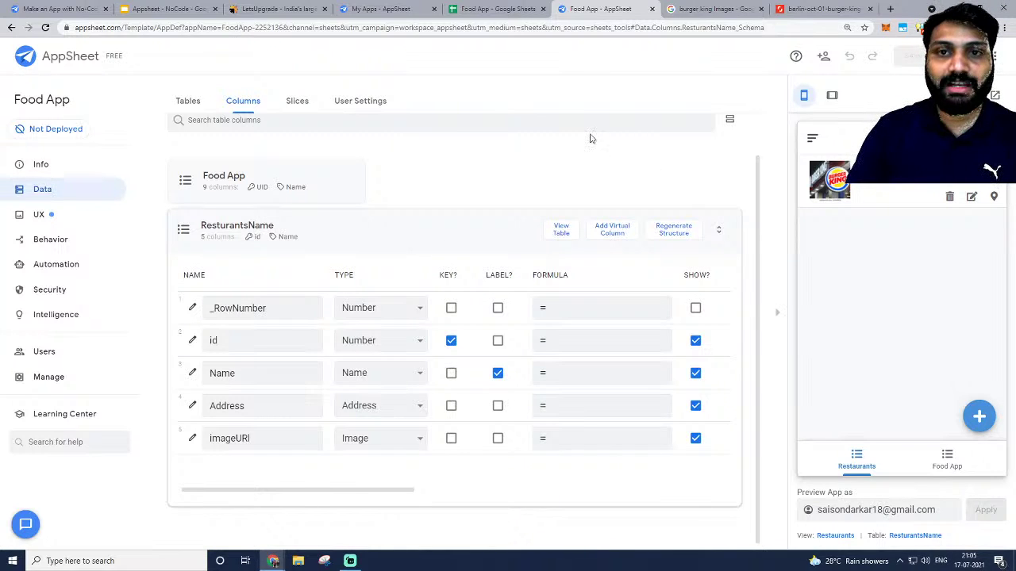
# Change the restaurant address in cell C2 to 'Vashi', then return to the AppSheet editor.
pyautogui.click(516, 7)
pyautogui.click(207, 208)
pyautogui.click(135, 159)
pyautogui.click(165, 147)
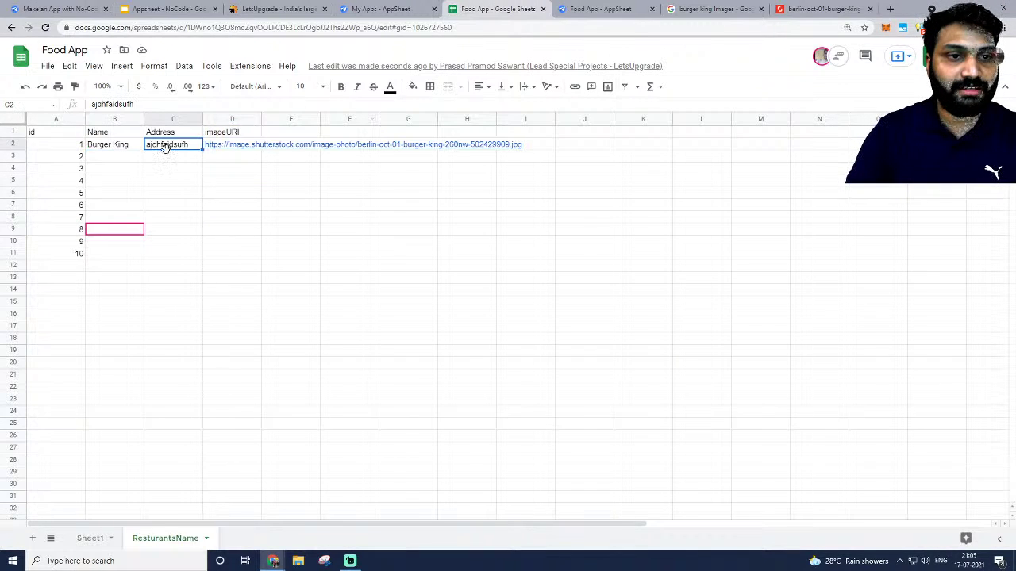
pyautogui.doubleClick(168, 147)
pyautogui.write('Vas')
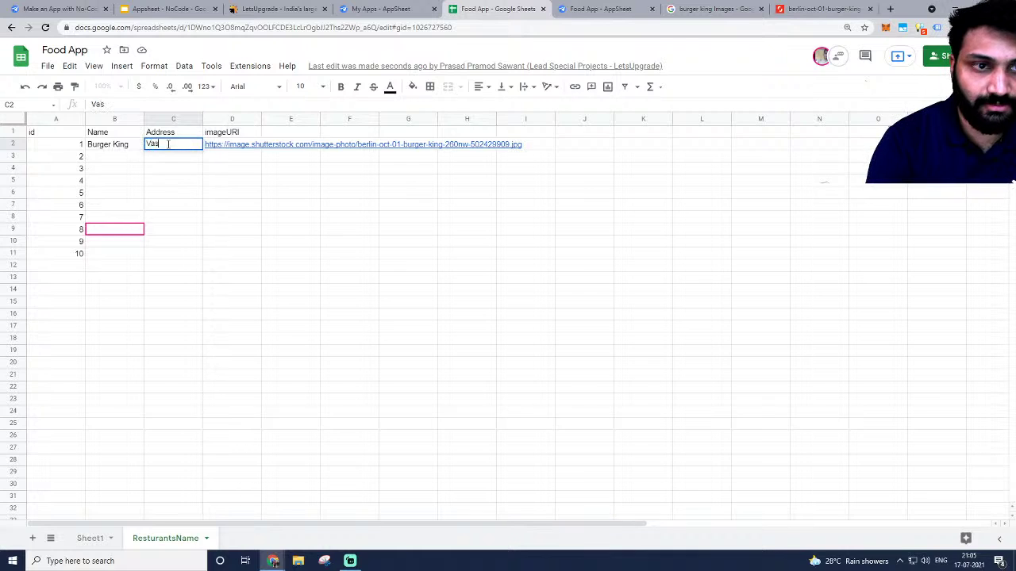
pyautogui.write('hi')
pyautogui.press('Tab')
pyautogui.click(198, 181)
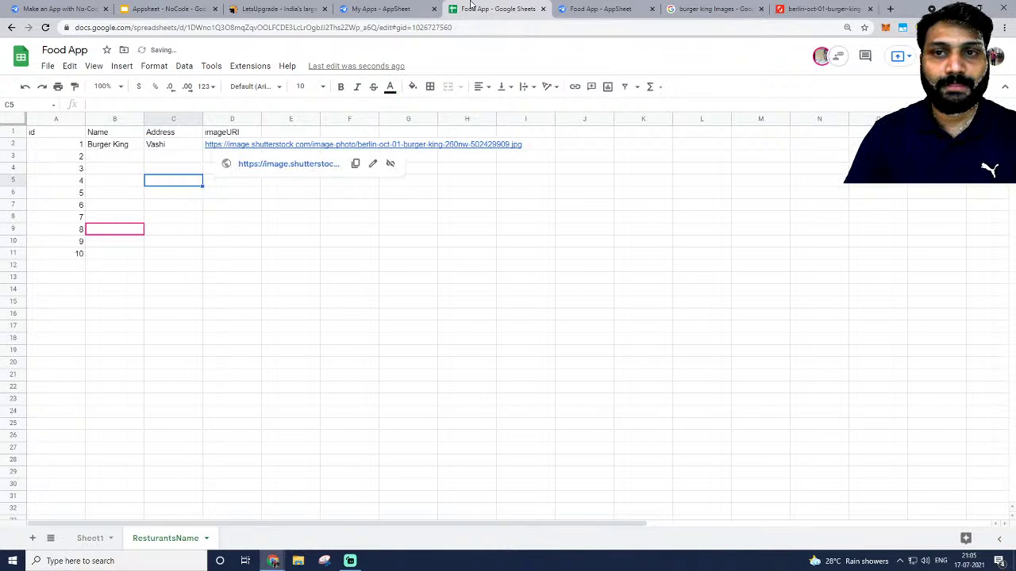
pyautogui.click(560, 8)
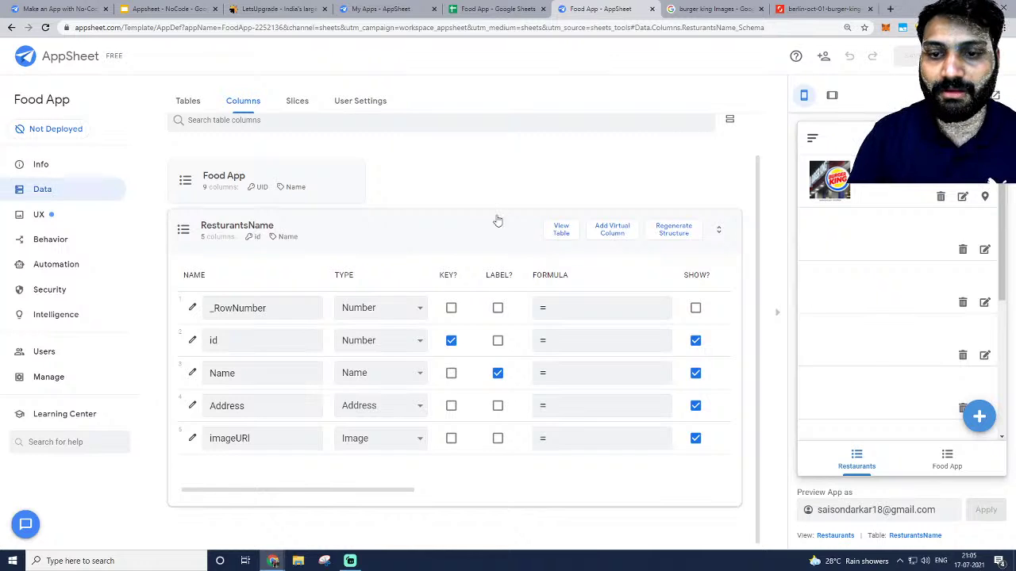
pyautogui.hotkey('alt', 'Tab')
pyautogui.hotkey('alt', 'Tab')
pyautogui.hotkey('alt', 'Tab')
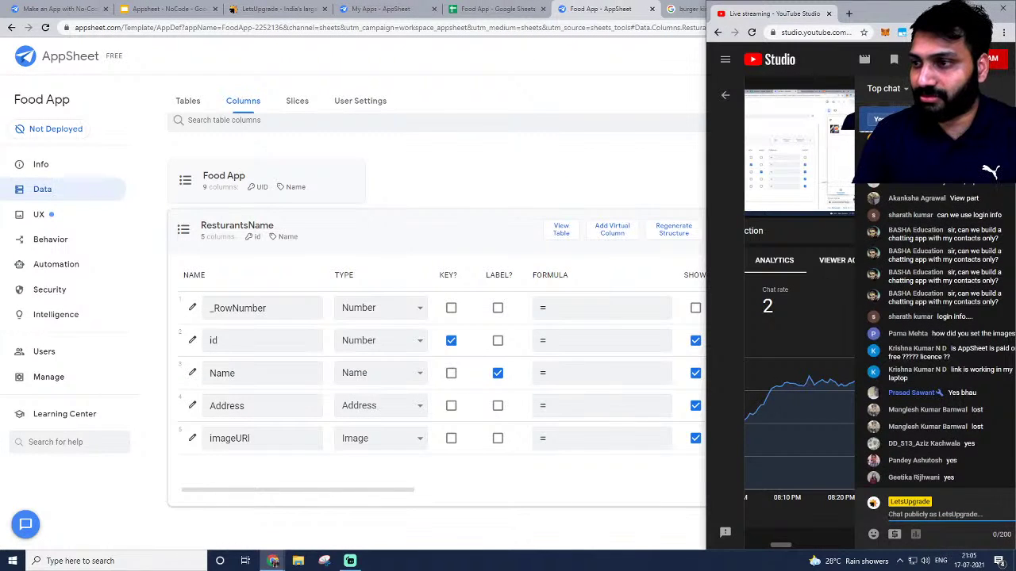
# End the live-stream poll, preview the Food App dish list and collapse the ResturantsName columns.
pyautogui.click(998, 199)
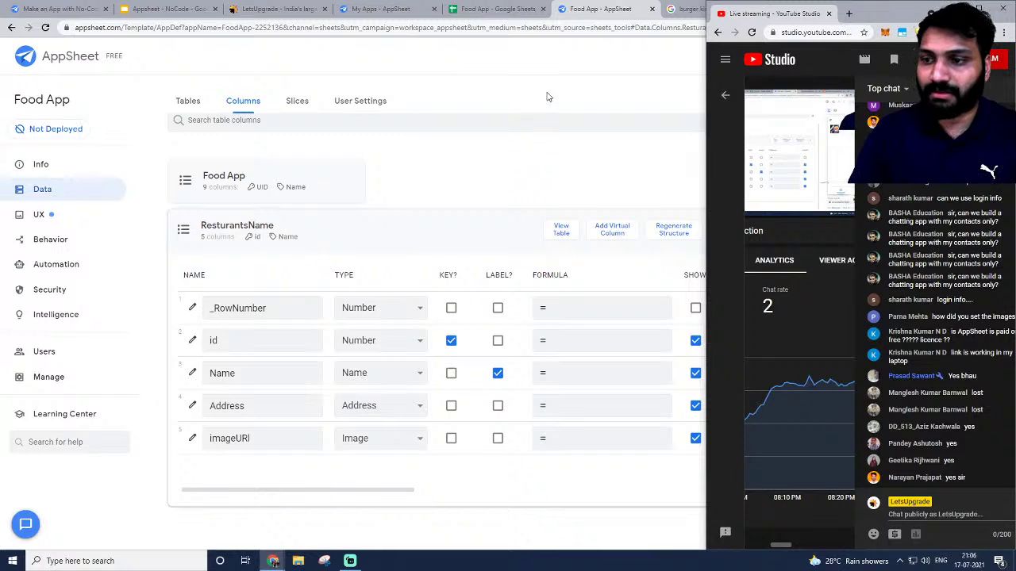
pyautogui.hotkey('alt', 'Tab')
pyautogui.scroll(-2, 870, 238)
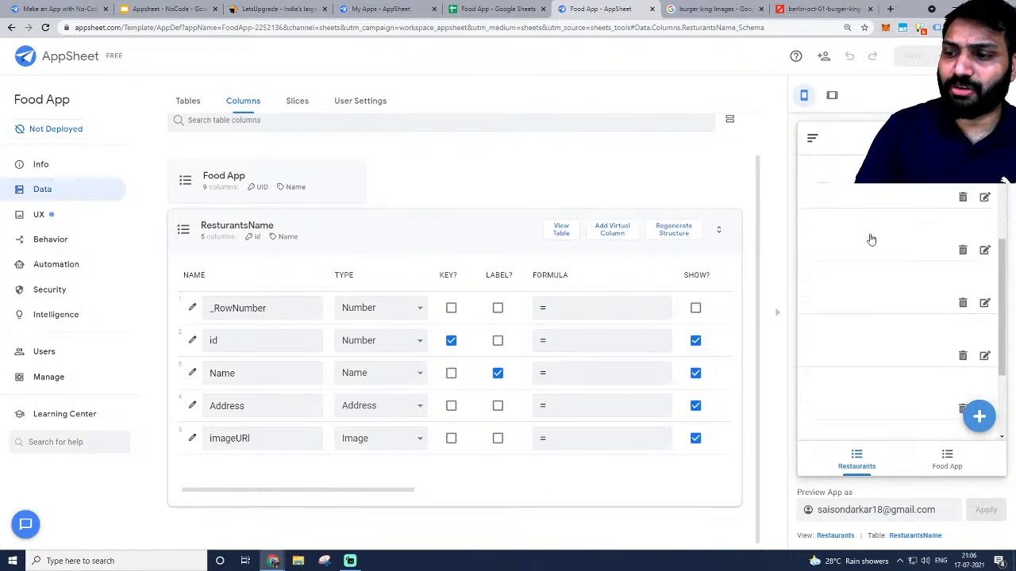
pyautogui.scroll(2, 869, 238)
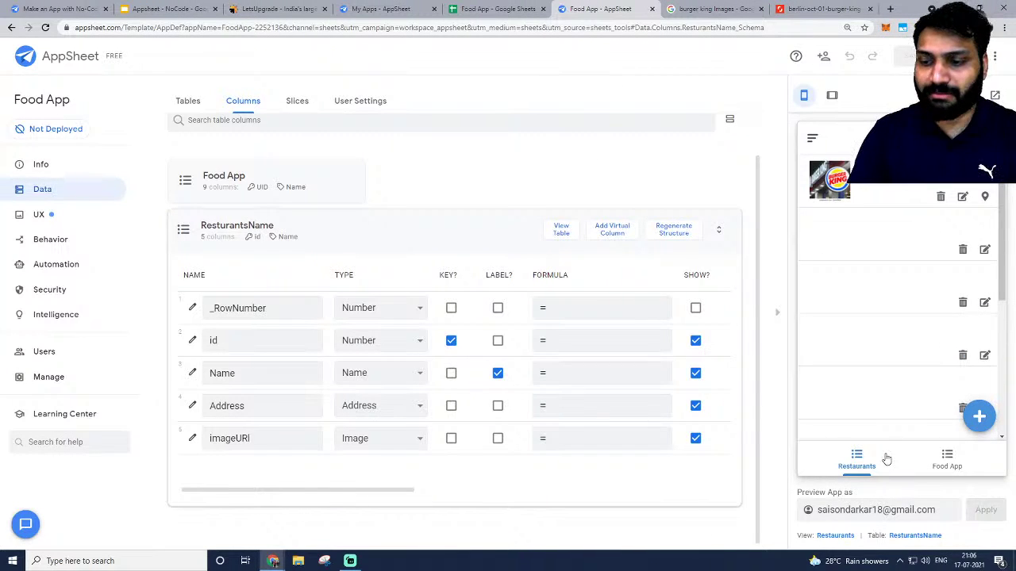
pyautogui.click(950, 460)
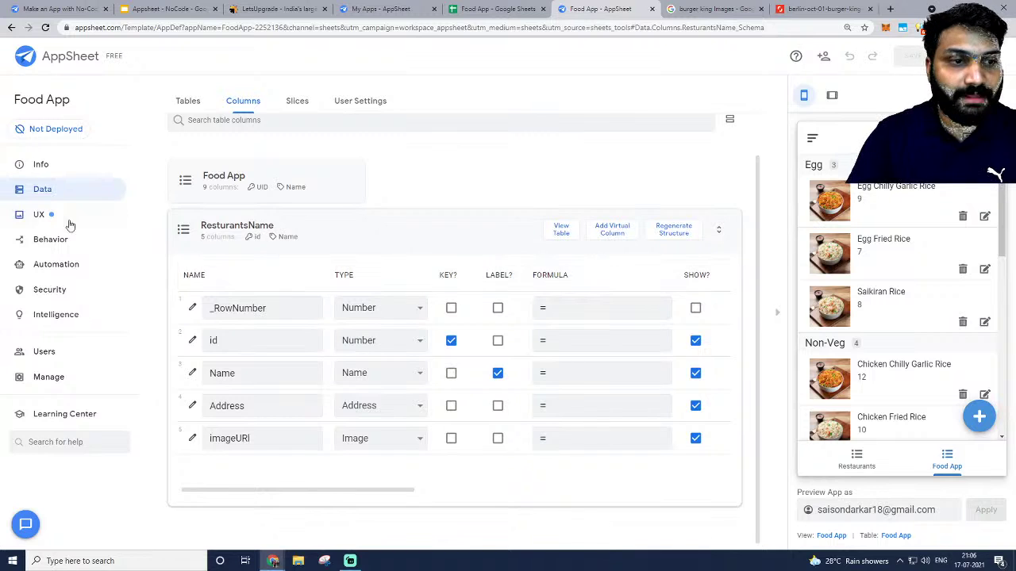
pyautogui.click(362, 221)
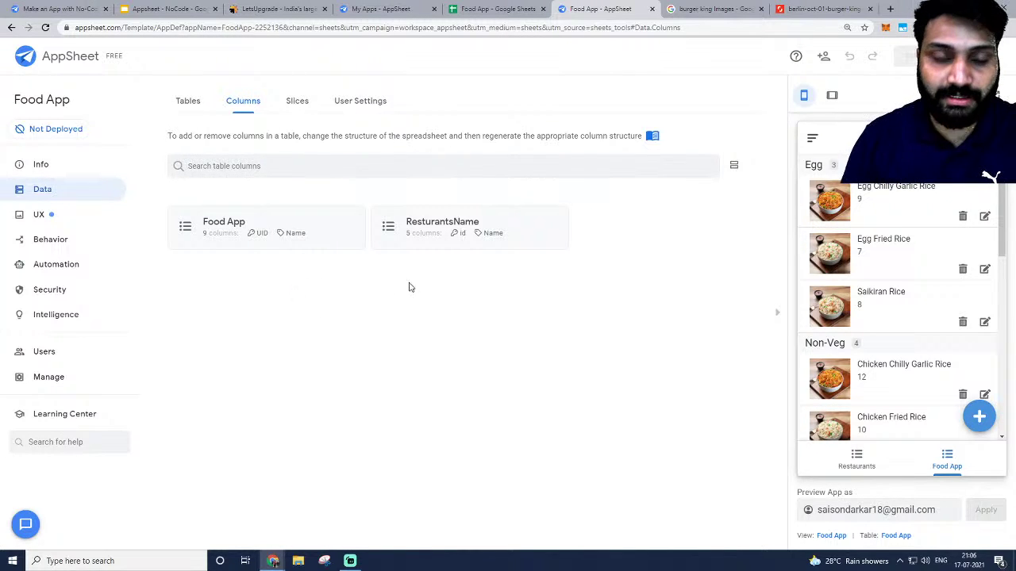
# On Sheet1, review headers UID, Name, Type, Cost, Stars, howManyPeopleVoted, Description and imageURL.
pyautogui.click(490, 9)
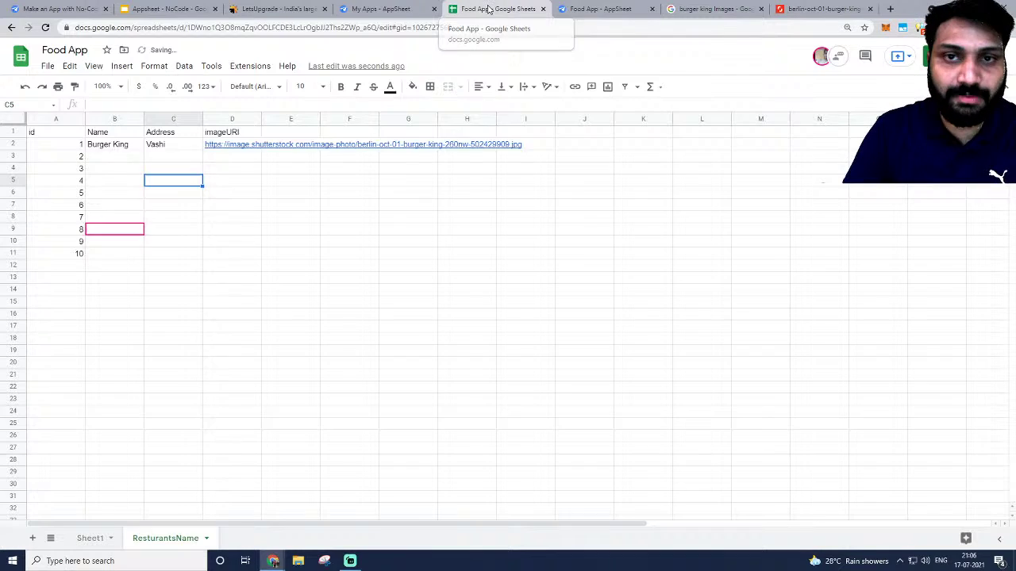
pyautogui.click(83, 539)
pyautogui.scroll(-3, 231, 236)
pyautogui.scroll(5, 231, 236)
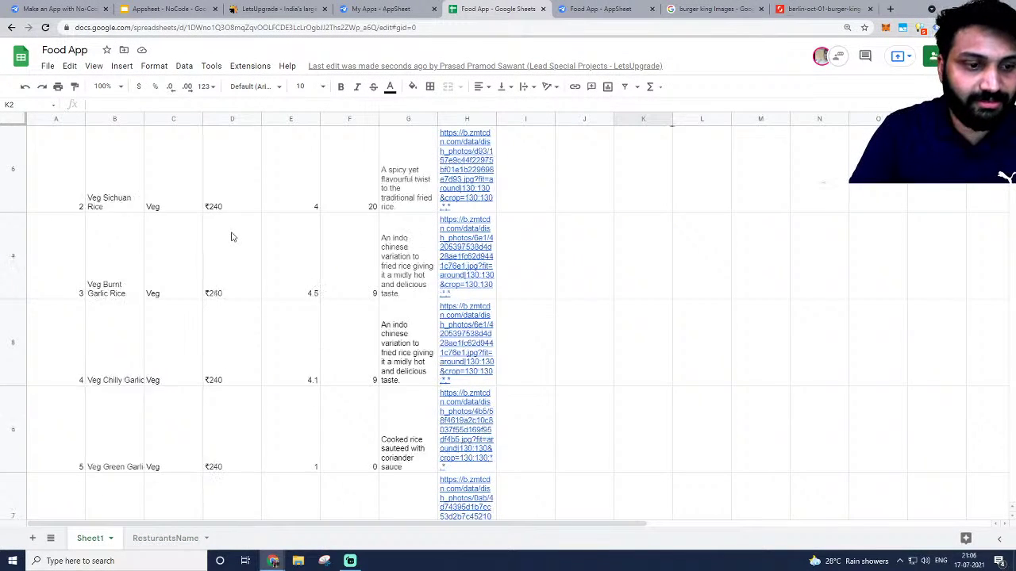
pyautogui.click(58, 136)
pyautogui.click(102, 141)
pyautogui.click(168, 140)
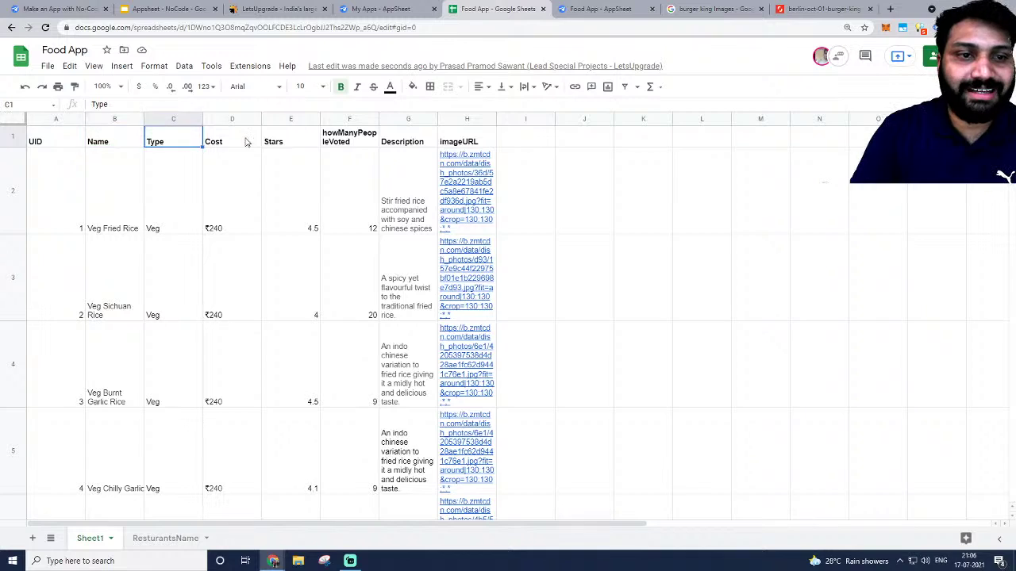
pyautogui.click(230, 140)
pyautogui.click(295, 141)
pyautogui.click(364, 138)
pyautogui.click(411, 145)
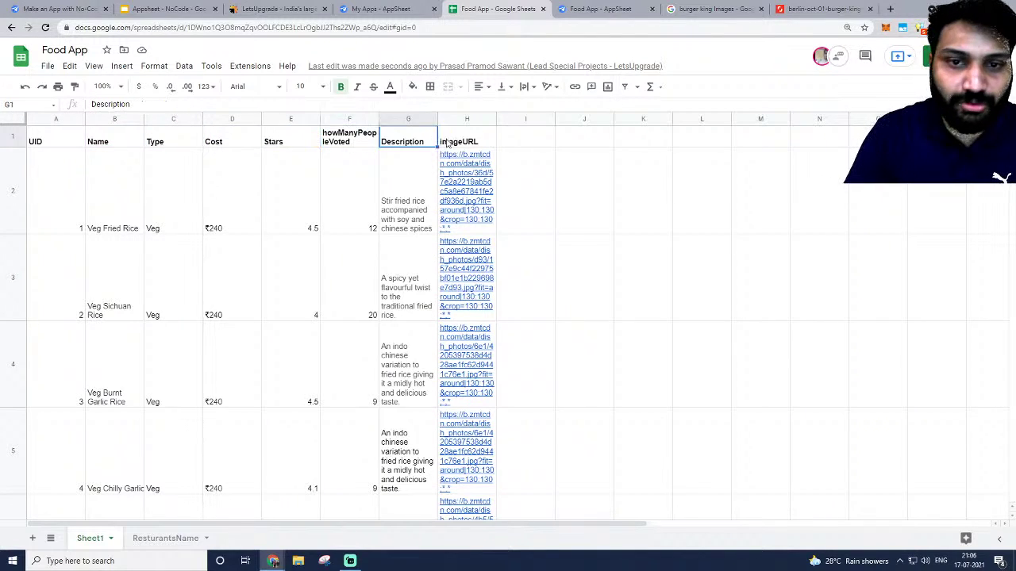
pyautogui.click(459, 142)
pyautogui.scroll(-6, 142, 396)
pyautogui.scroll(6, 142, 396)
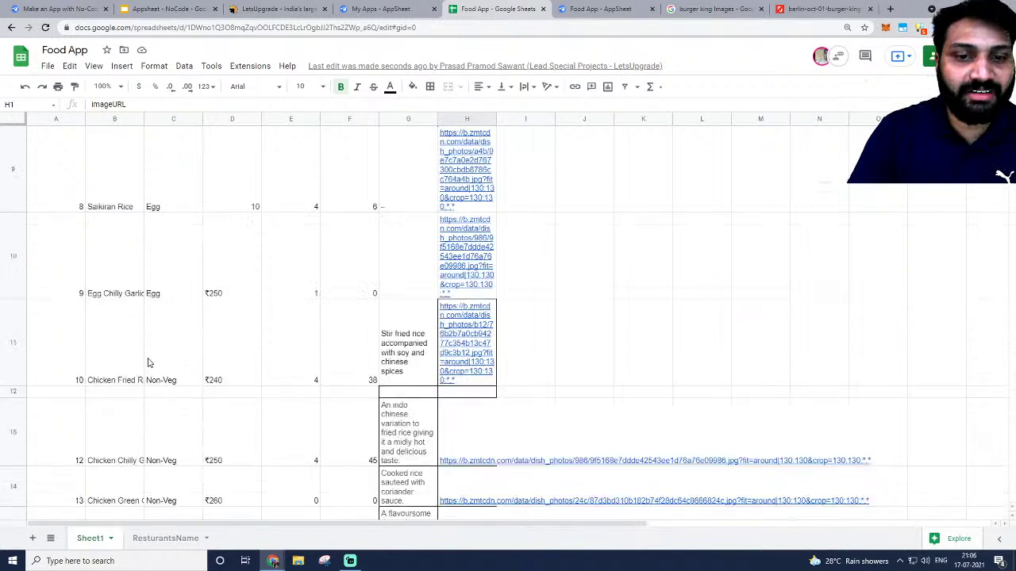
# Give A1:H11 all borders and set its text wrapping to Clip.
pyautogui.hotkey('ctrl', 'a')
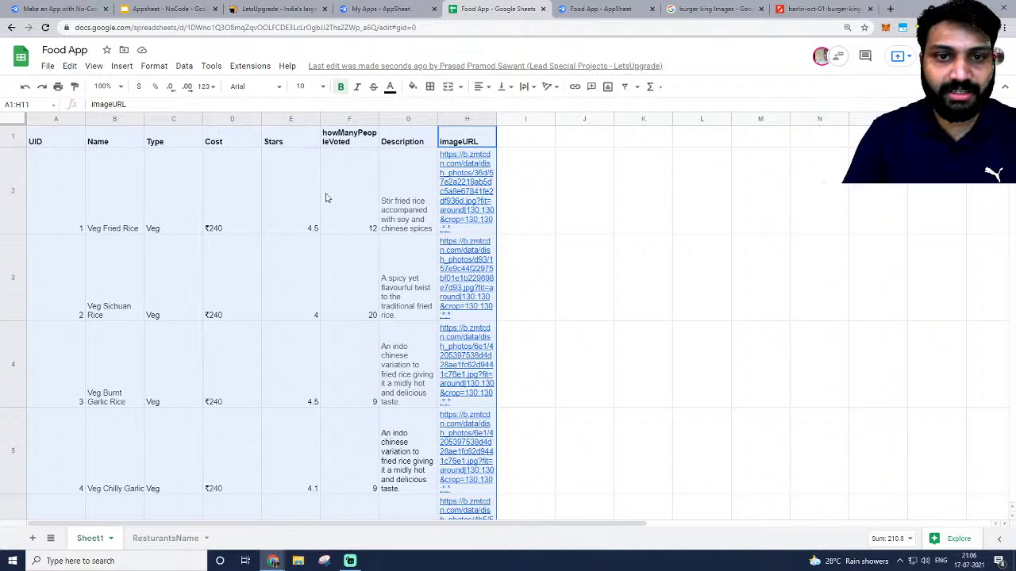
pyautogui.click(431, 86)
pyautogui.click(434, 108)
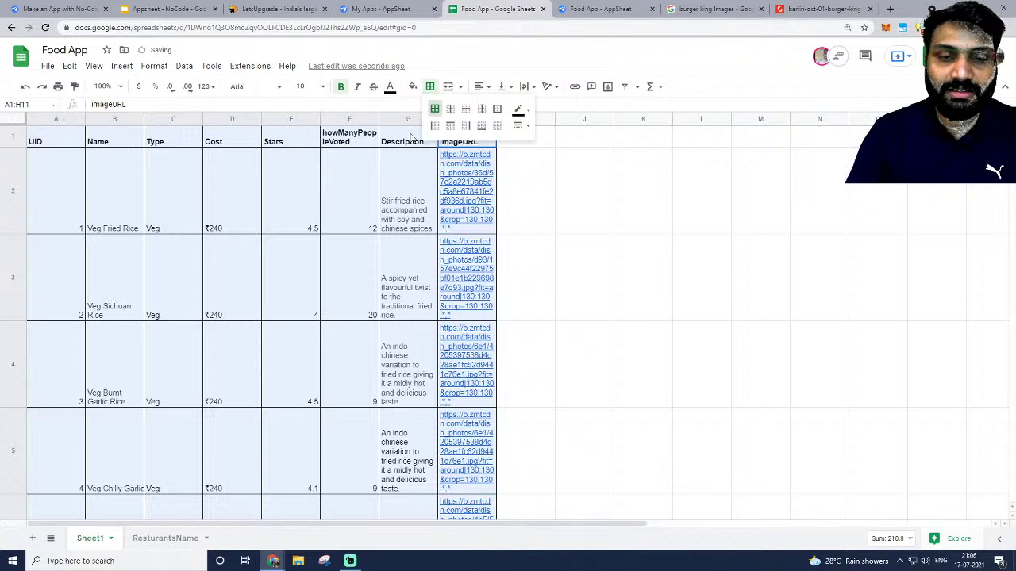
pyautogui.click(153, 66)
pyautogui.moveTo(201, 173)
pyautogui.click(358, 212)
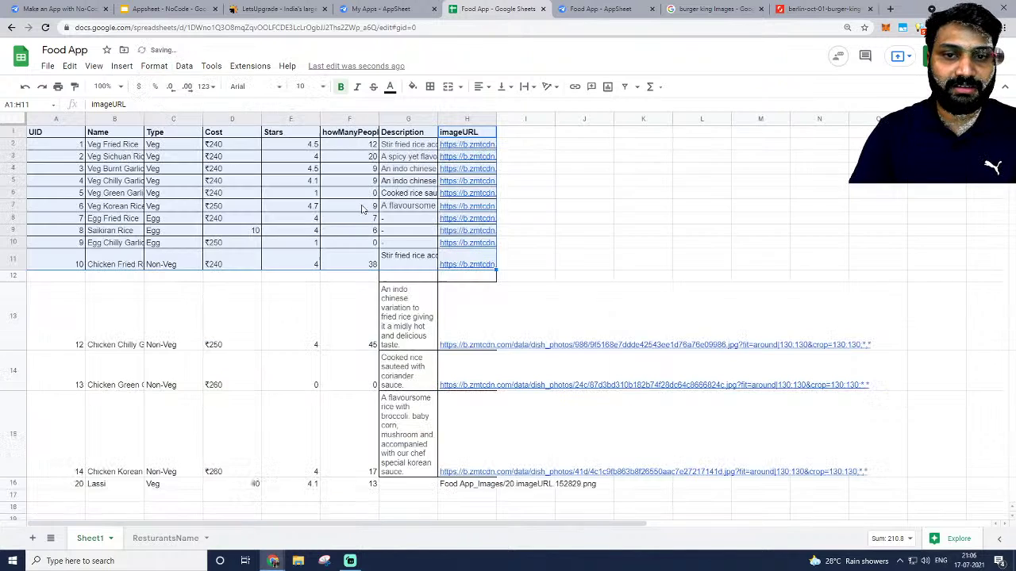
pyautogui.click(57, 278)
pyautogui.scroll(-1, 86, 306)
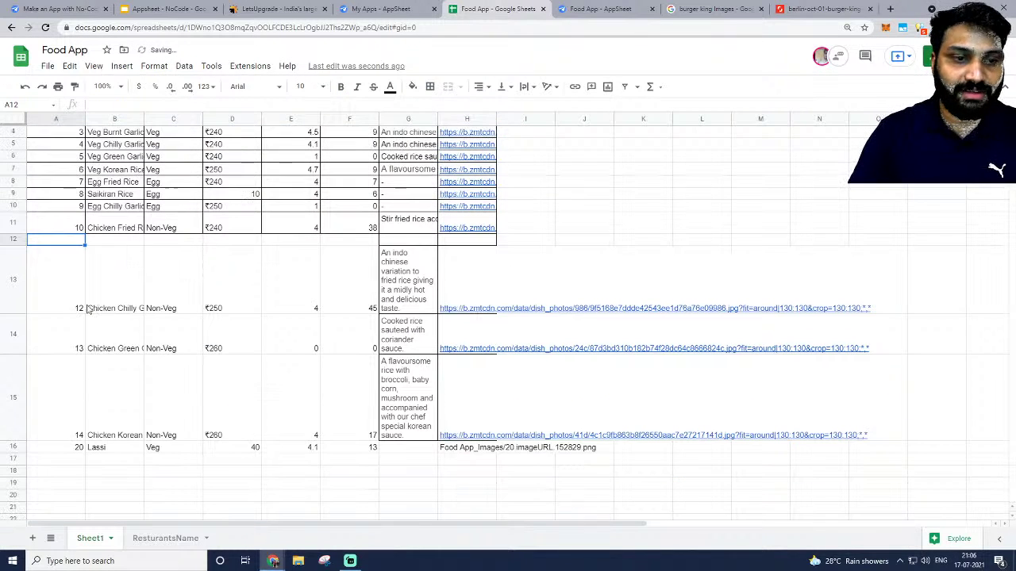
# Delete the empty row 12 and clip the text in rows 12–15 to one line.
pyautogui.rightClick(10, 241)
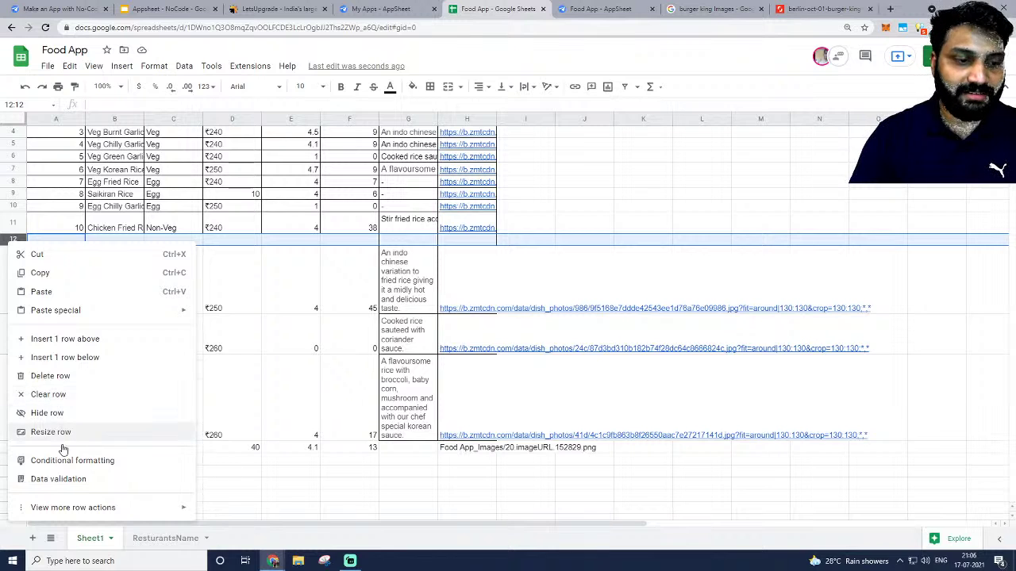
pyautogui.click(62, 376)
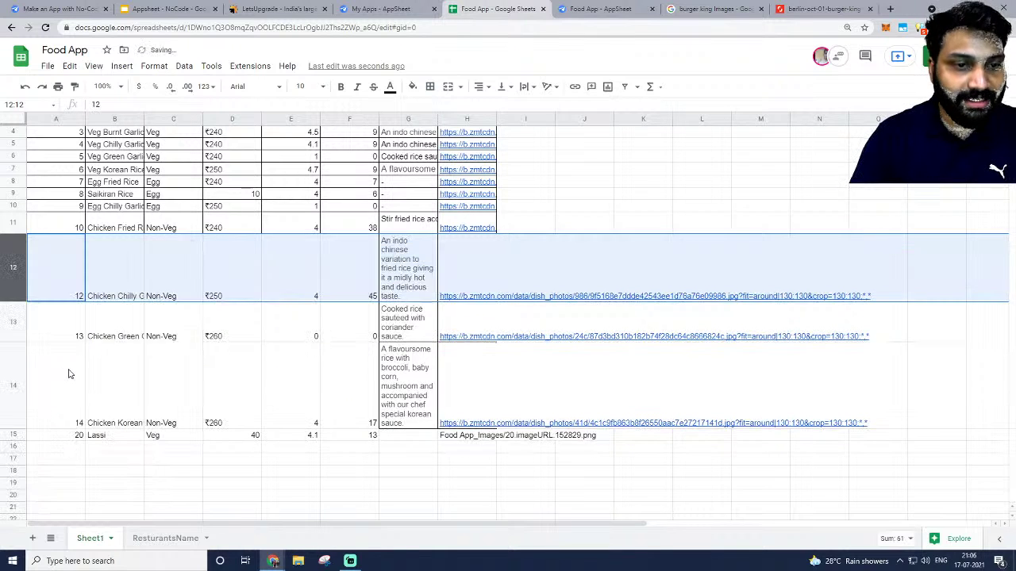
pyautogui.click(60, 274)
pyautogui.hotkey('shift', 'Down')
pyautogui.hotkey('shift', 'Down')
pyautogui.hotkey('shift', 'Down')
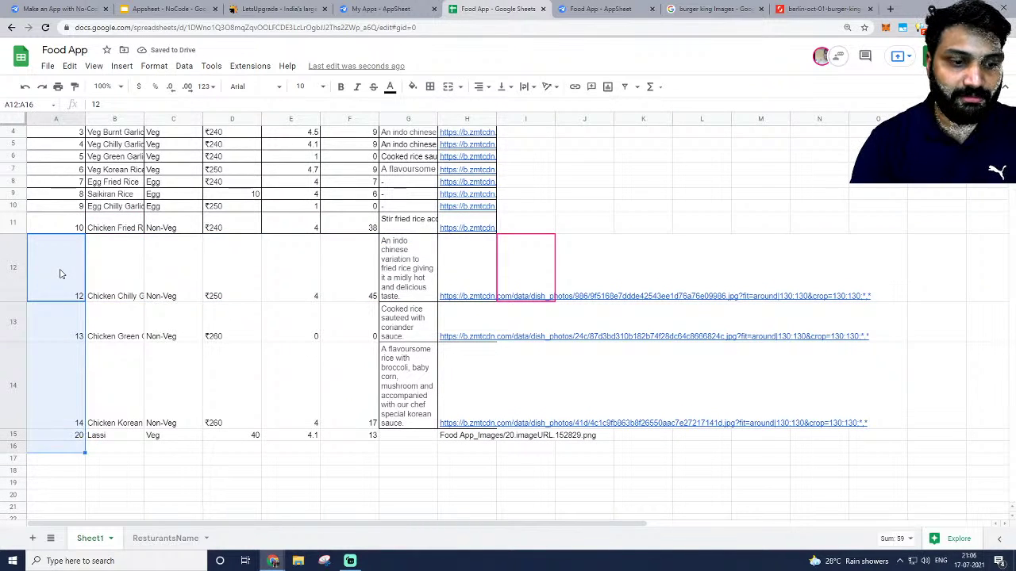
pyautogui.hotkey('shift', 'Right')
pyautogui.hotkey('shift', 'Right')
pyautogui.hotkey('shift', 'Right')
pyautogui.hotkey('shift', 'Right')
pyautogui.hotkey('shift', 'Right')
pyautogui.hotkey('shift', 'Right')
pyautogui.hotkey('shift', 'Right')
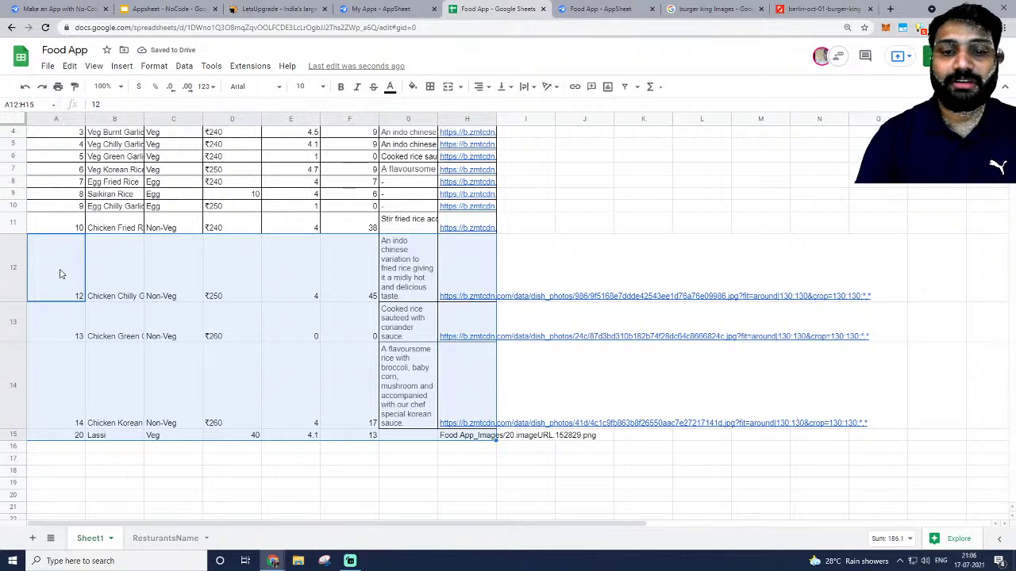
pyautogui.click(144, 68)
pyautogui.moveTo(236, 170)
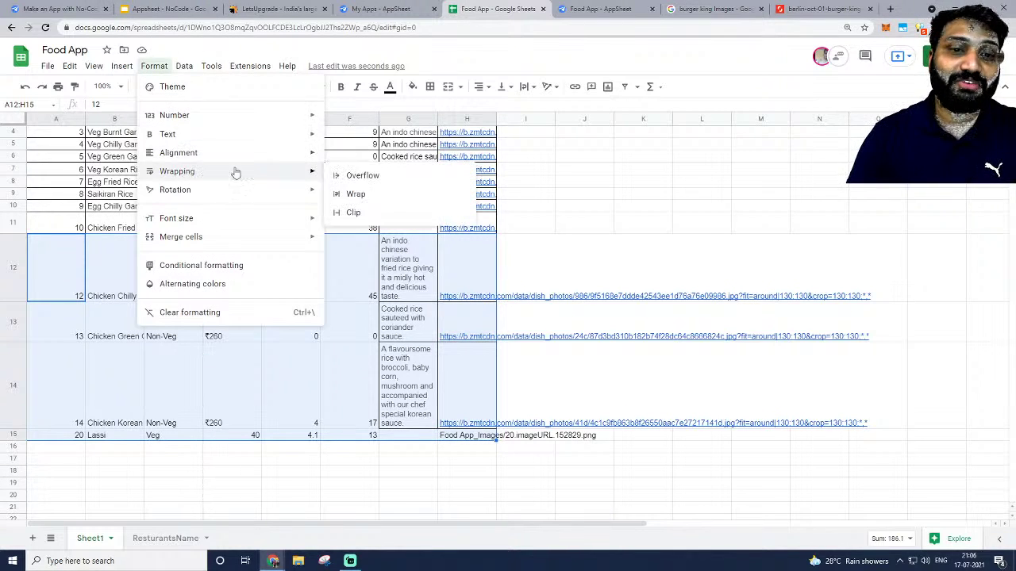
pyautogui.click(353, 213)
pyautogui.click(399, 325)
pyautogui.scroll(1, 340, 313)
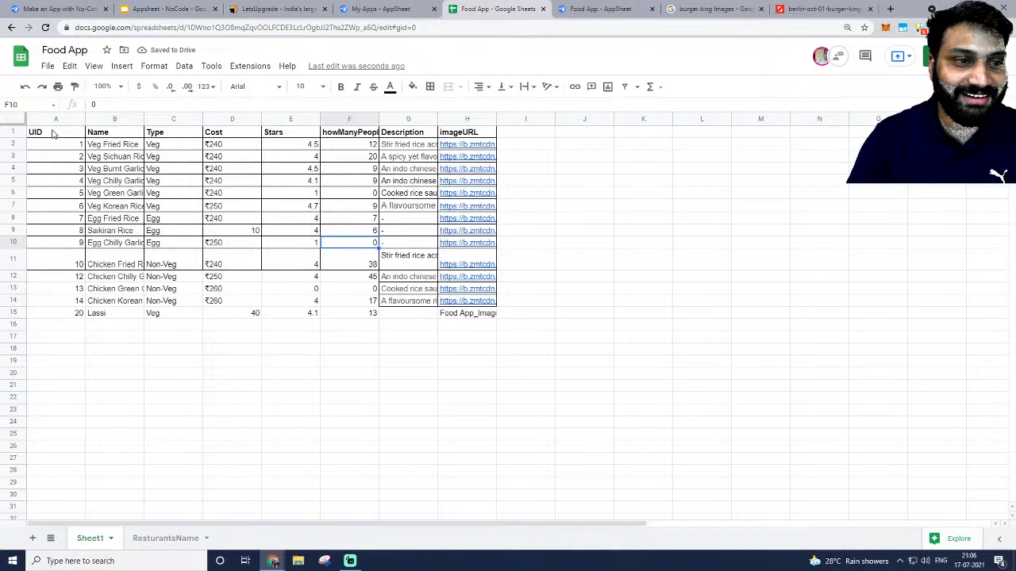
# Apply all borders to the table range A1:H15.
pyautogui.click(54, 133)
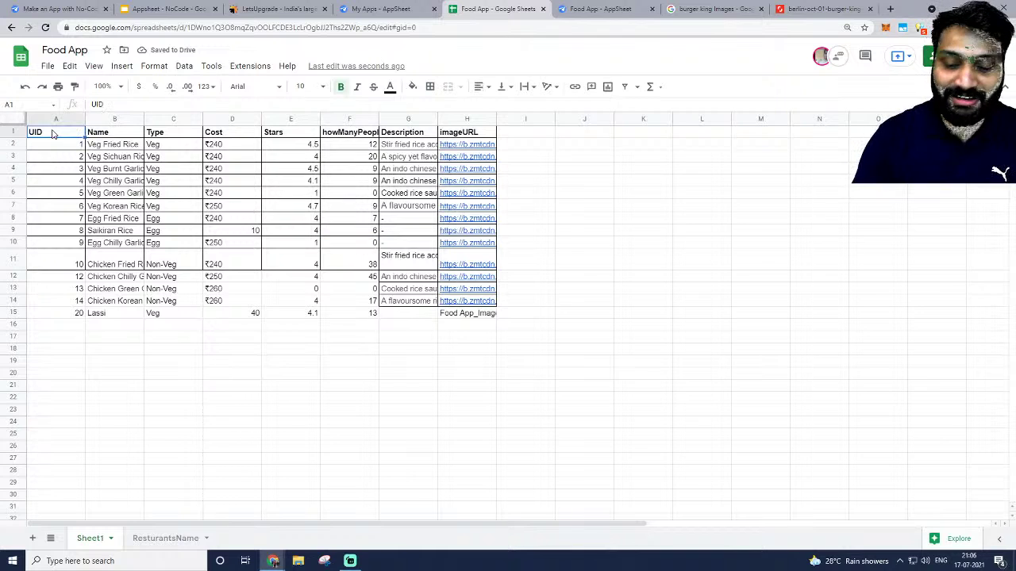
pyautogui.hotkey('ctrl', 'shift', 'Down')
pyautogui.hotkey('shift', 'Right')
pyautogui.hotkey('ctrl', 'shift', 'Right')
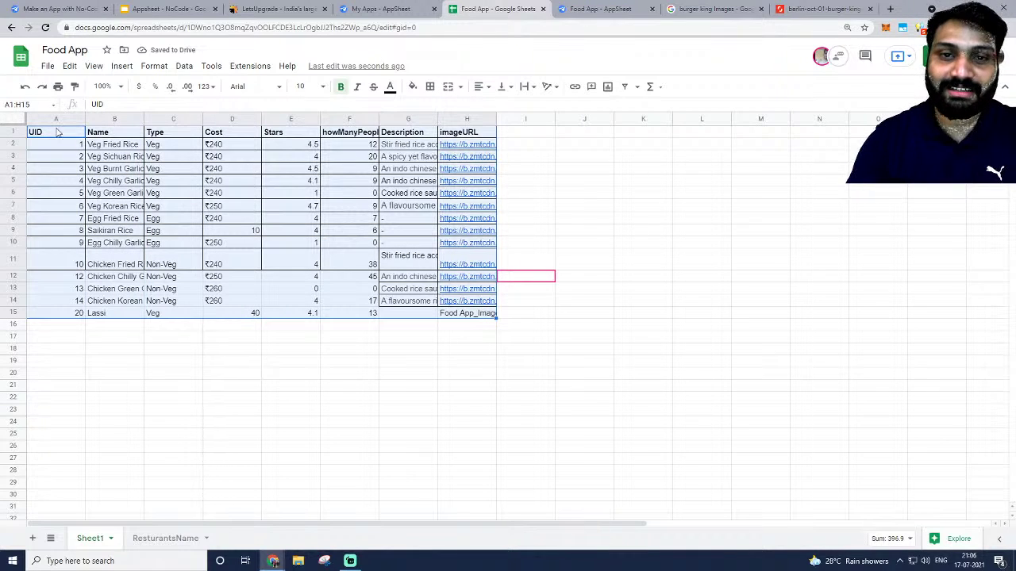
pyautogui.click(429, 87)
pyautogui.click(433, 108)
pyautogui.click(173, 336)
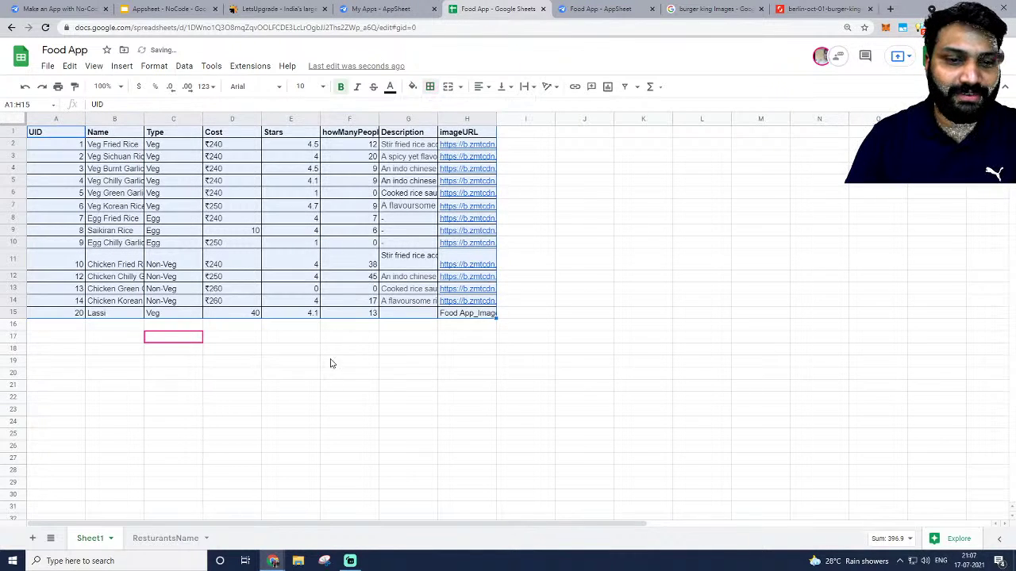
# Hide the sheet gridlines.
pyautogui.click(94, 66)
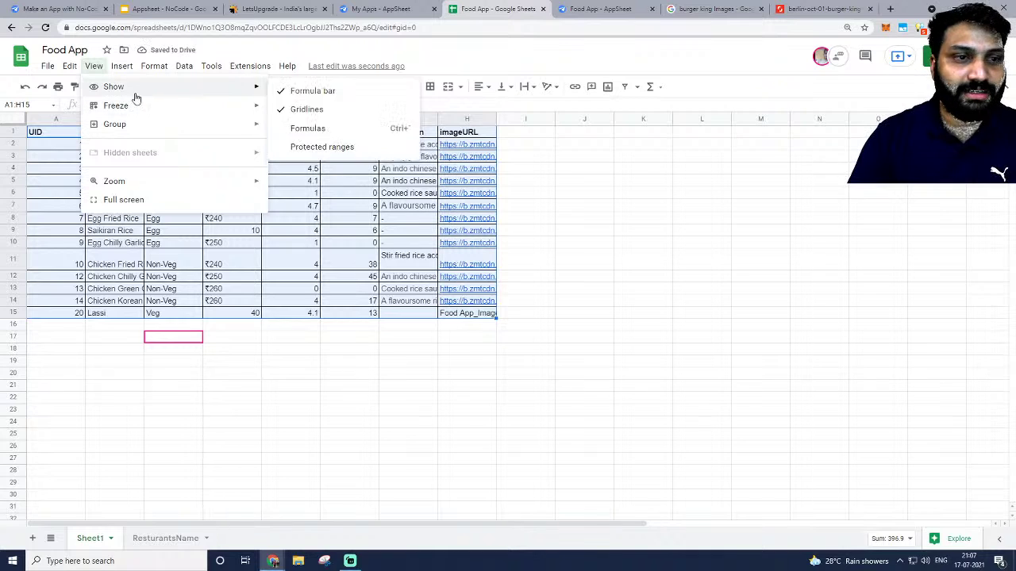
pyautogui.moveTo(140, 88)
pyautogui.click(306, 106)
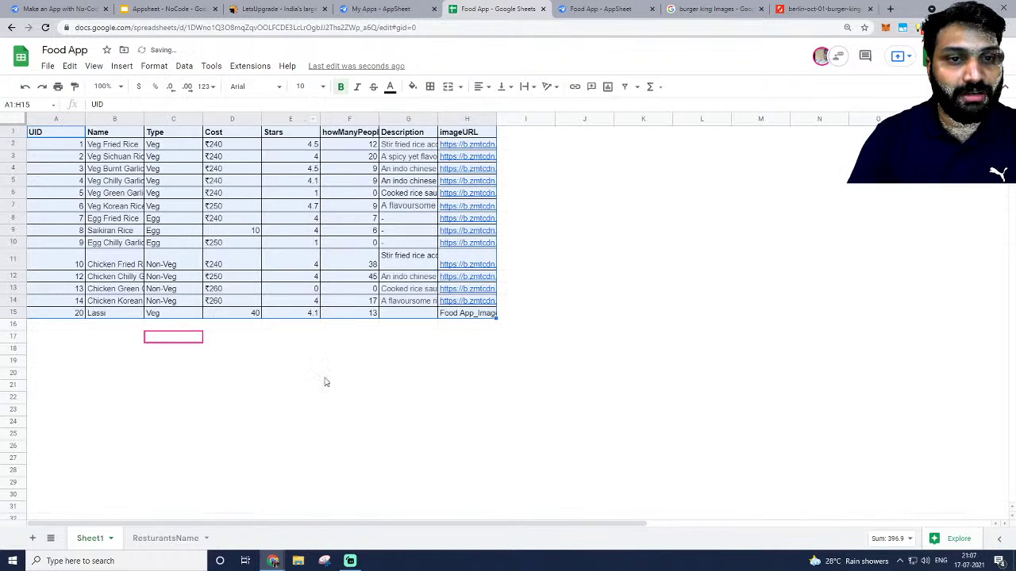
pyautogui.click(325, 384)
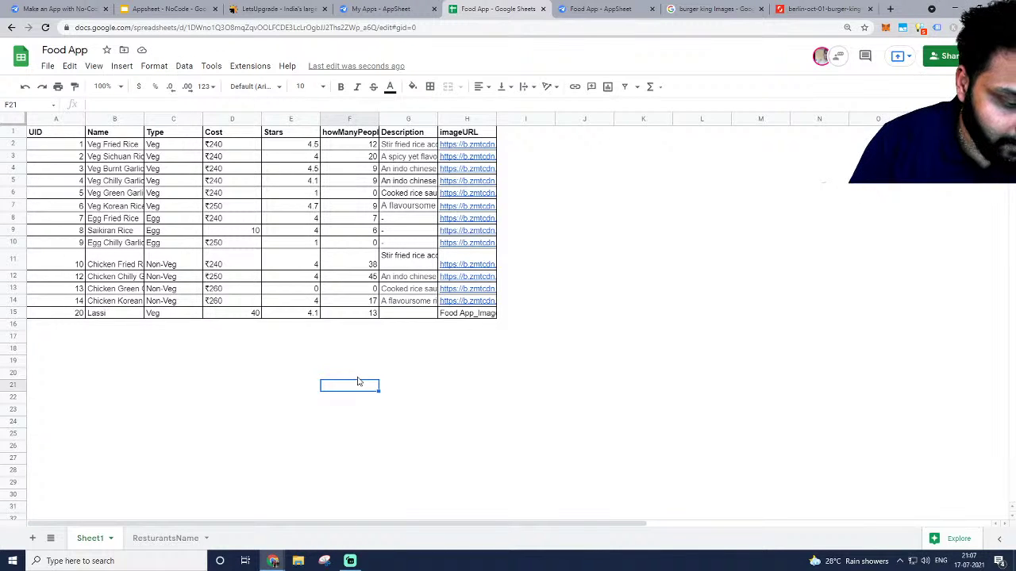
# Inspect the image link in H14, then return to the AppSheet Food App editor.
pyautogui.click(433, 399)
pyautogui.click(590, 302)
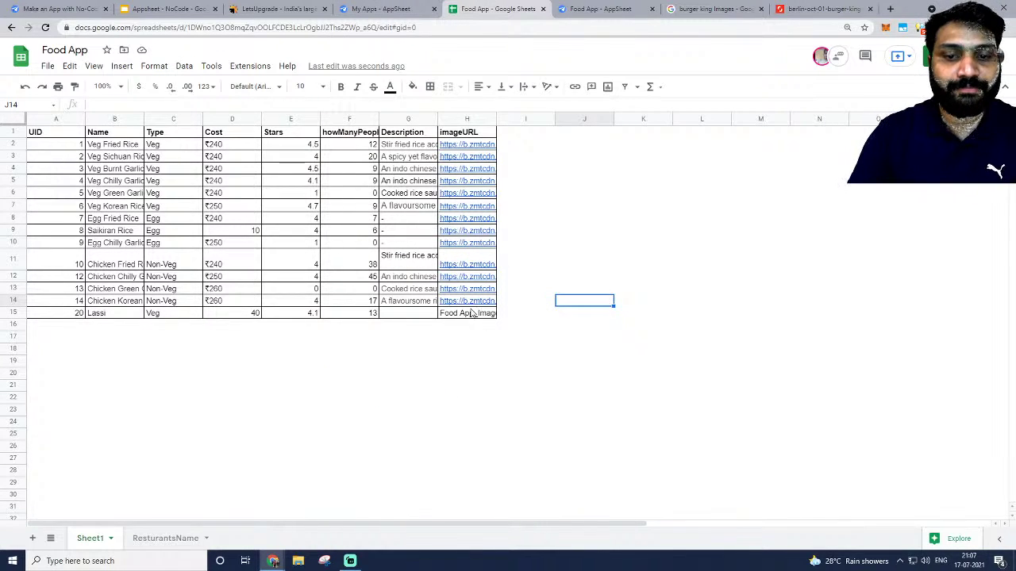
pyautogui.click(480, 300)
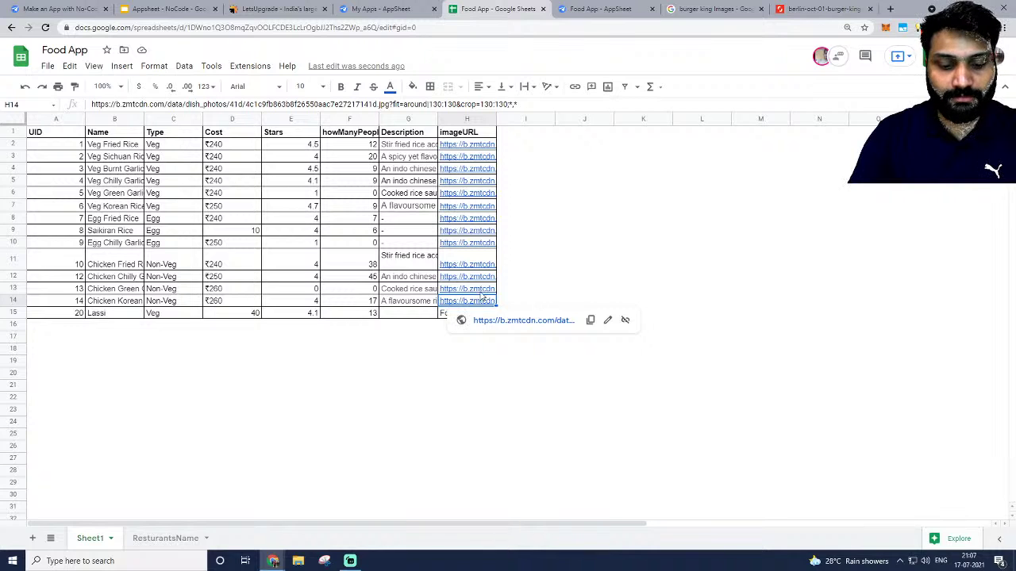
pyautogui.click(637, 262)
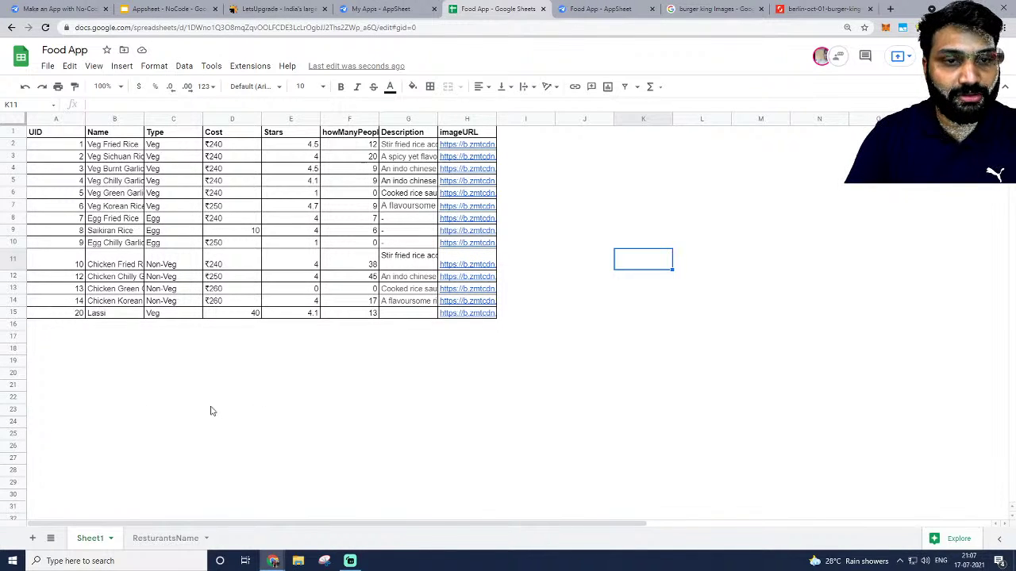
pyautogui.click(619, 6)
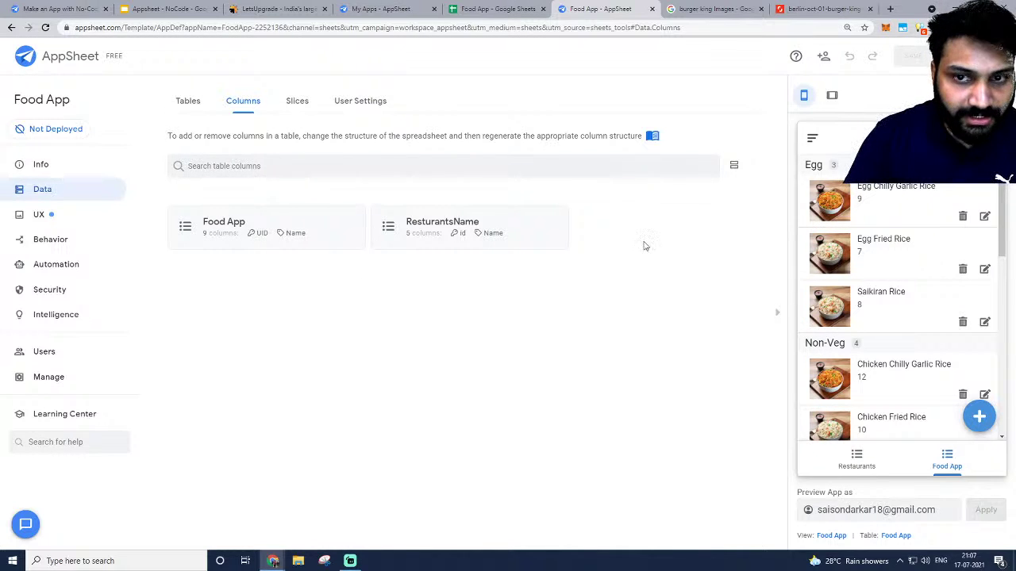
# Go to the AppSheet Tables list and expand the Food App table's settings.
pyautogui.click(488, 10)
pyautogui.click(595, 9)
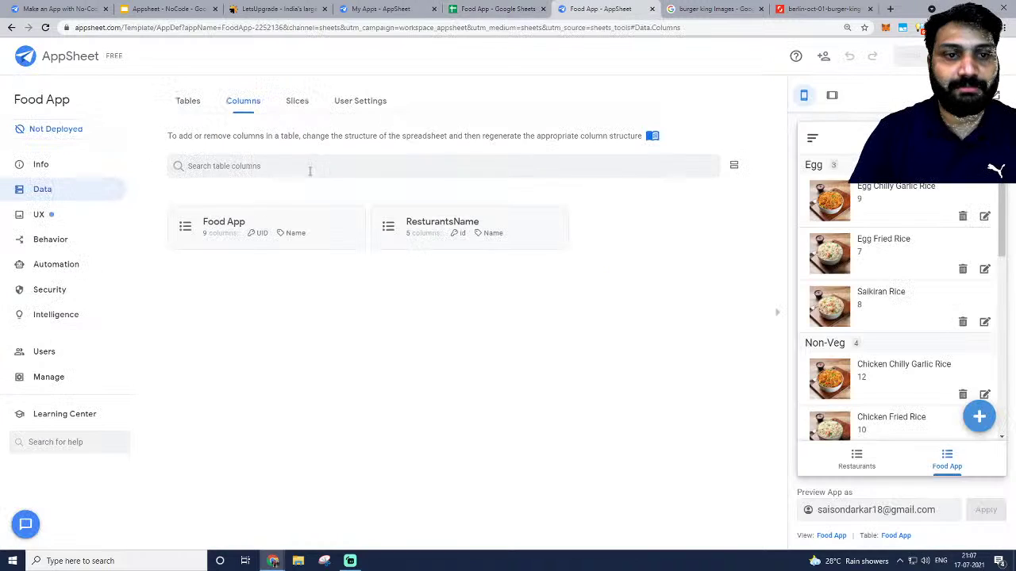
pyautogui.click(199, 102)
pyautogui.click(339, 346)
pyautogui.click(270, 287)
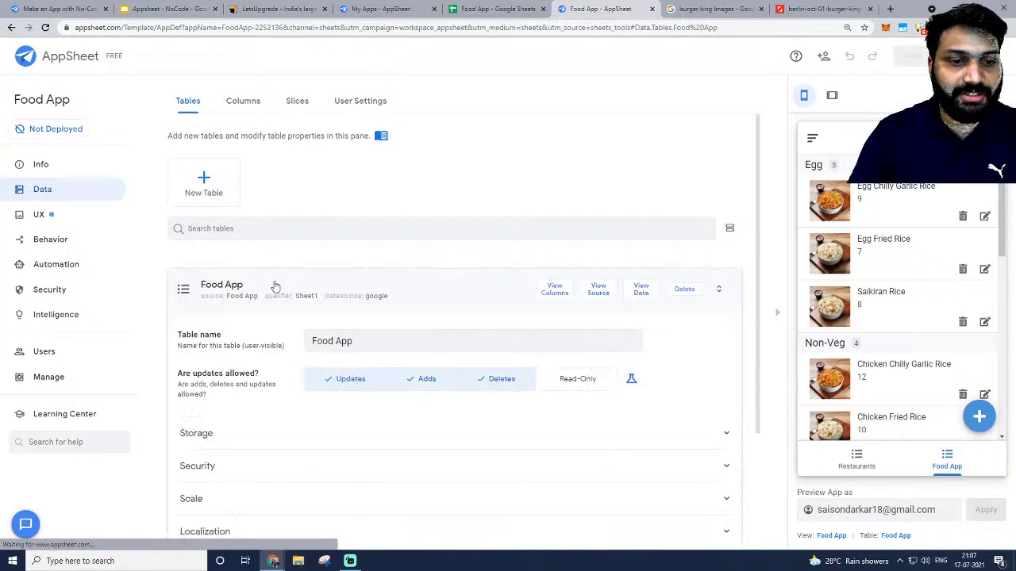
pyautogui.click(355, 132)
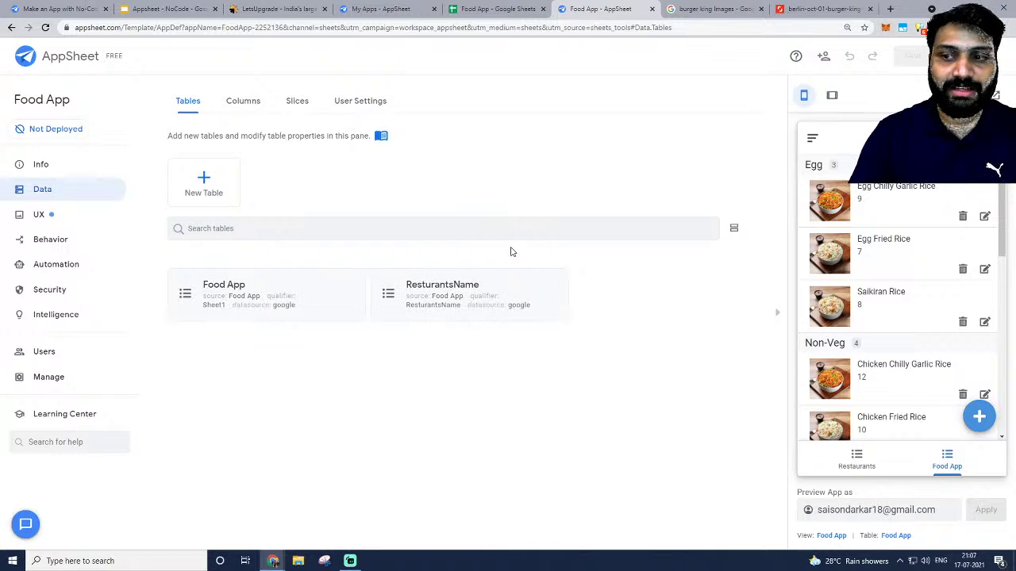
pyautogui.click(230, 297)
pyautogui.click(381, 134)
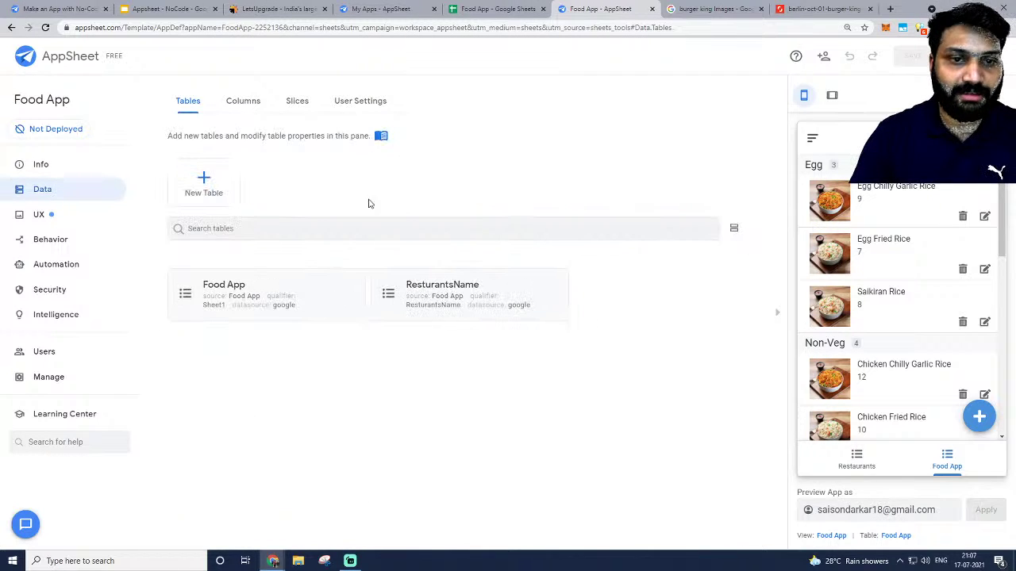
pyautogui.click(270, 279)
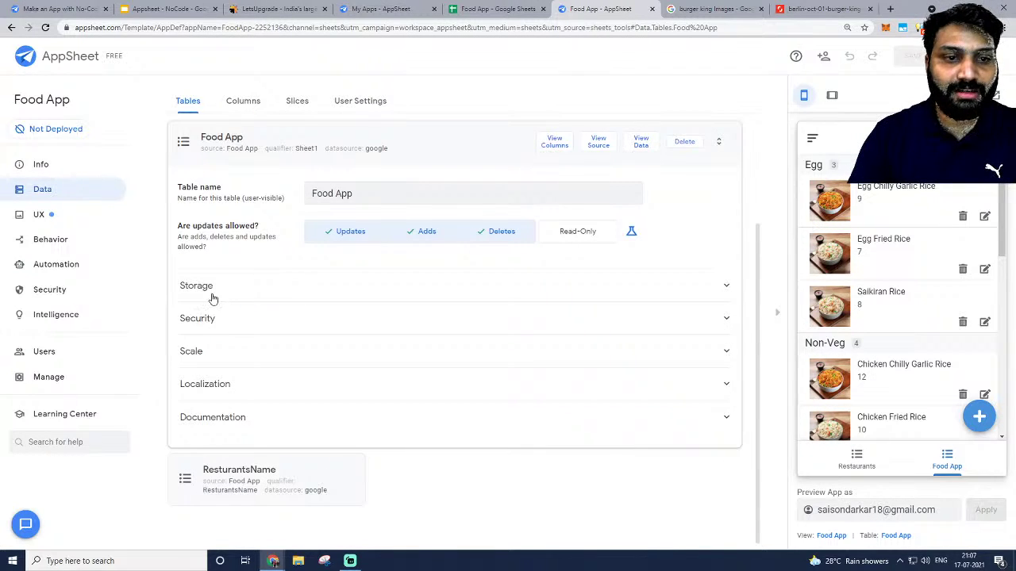
# Check the Food App table name, toggle the ResturantsName card, and reopen Food App settings.
pyautogui.click(369, 198)
pyautogui.doubleClick(373, 200)
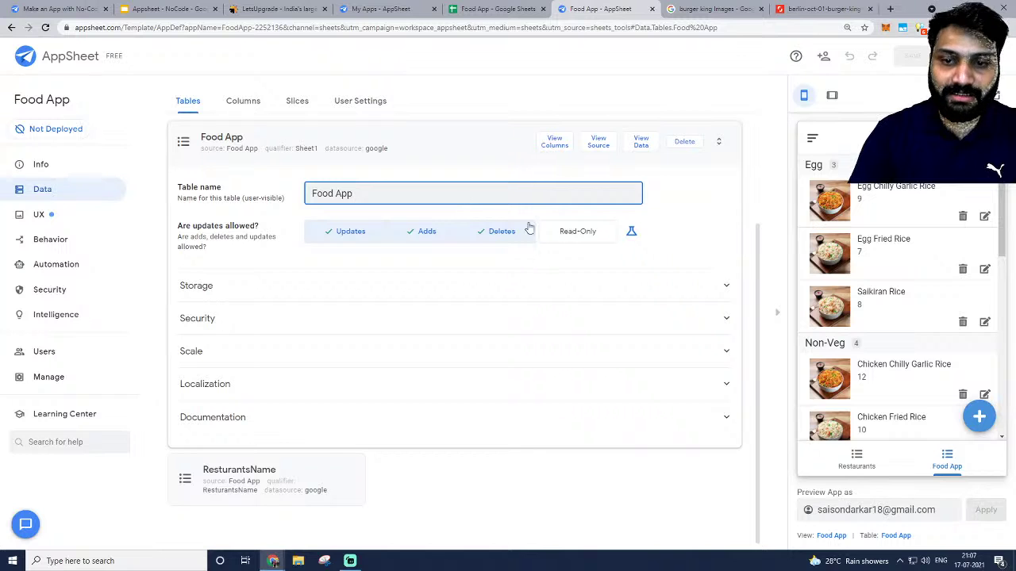
pyautogui.scroll(-5, 952, 329)
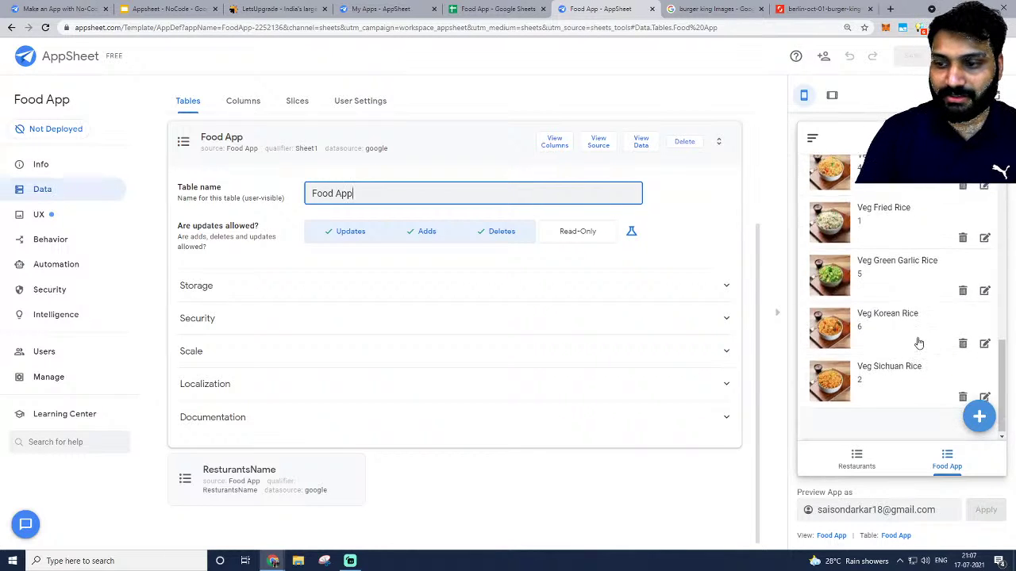
pyautogui.scroll(5, 918, 340)
pyautogui.click(291, 143)
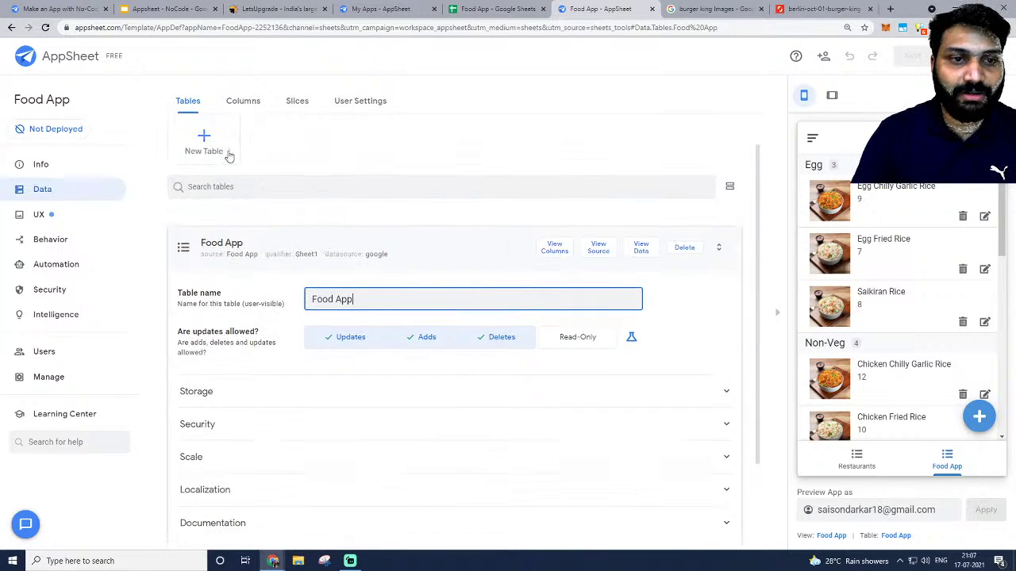
pyautogui.click(499, 292)
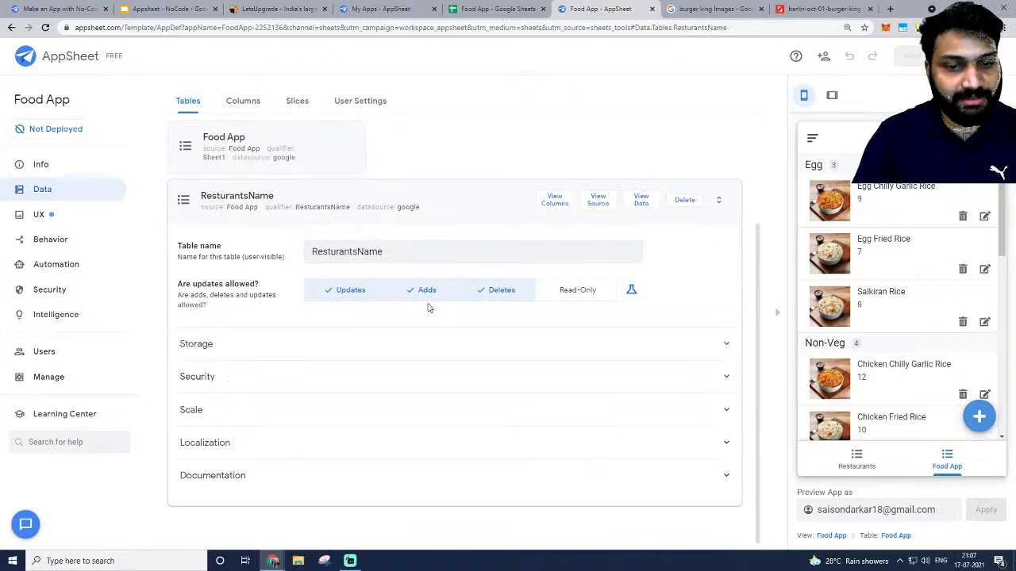
pyautogui.click(331, 205)
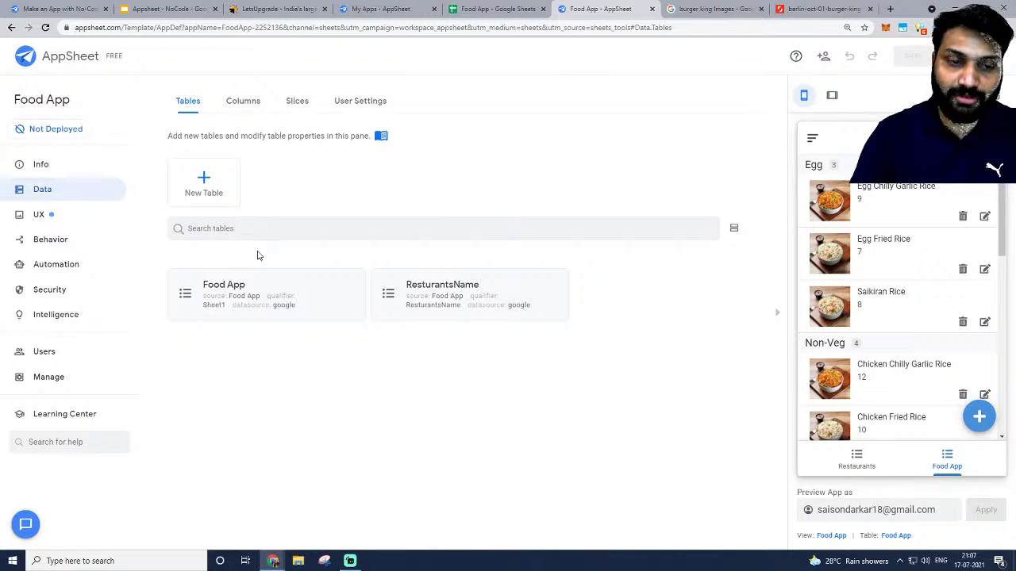
pyautogui.click(257, 291)
# View the Food App column list, then jump back to its table settings via View Table.
pyautogui.click(557, 140)
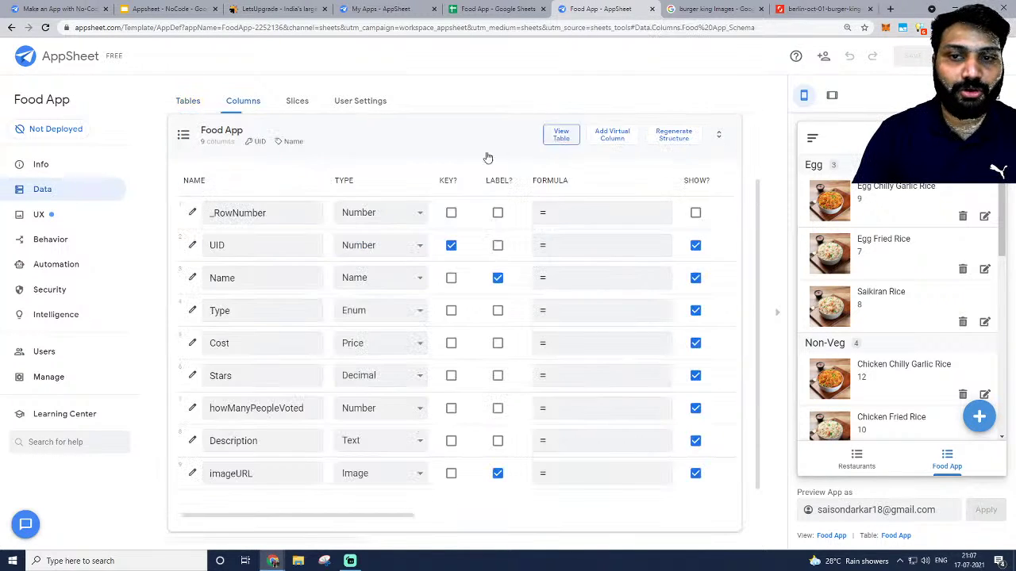
pyautogui.scroll(-1, 288, 306)
pyautogui.scroll(2, 288, 321)
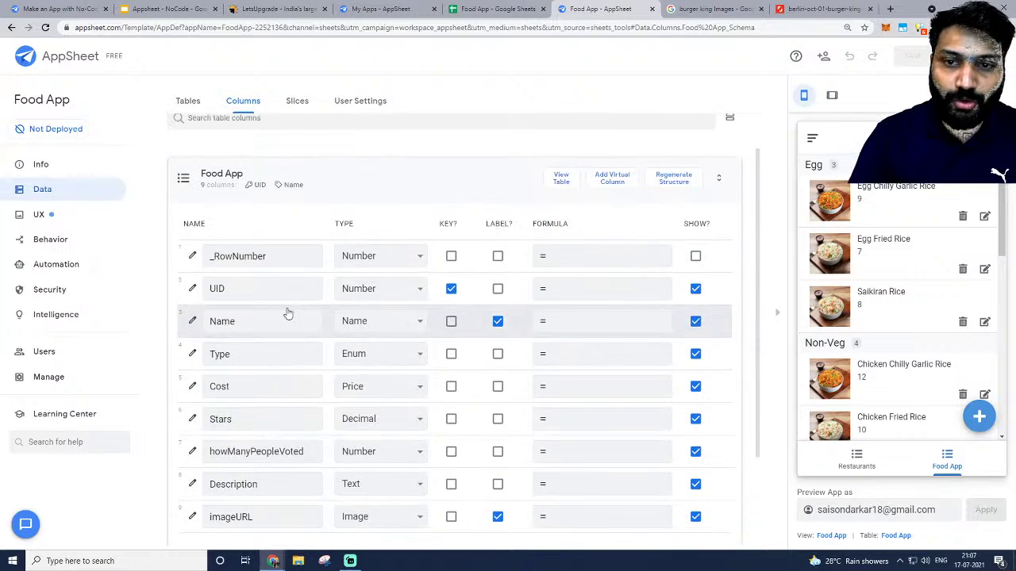
pyautogui.scroll(1, 288, 314)
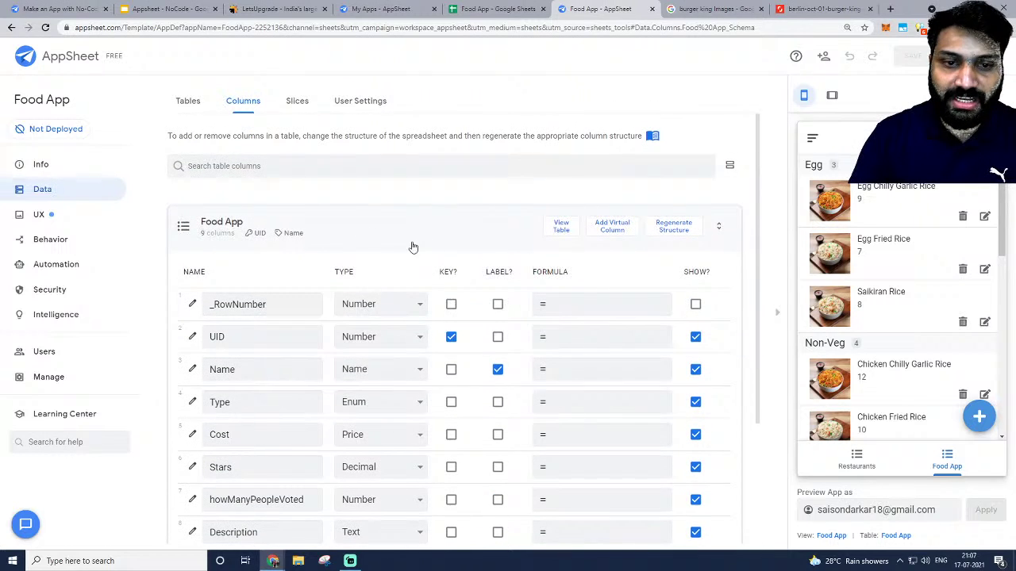
pyautogui.click(561, 228)
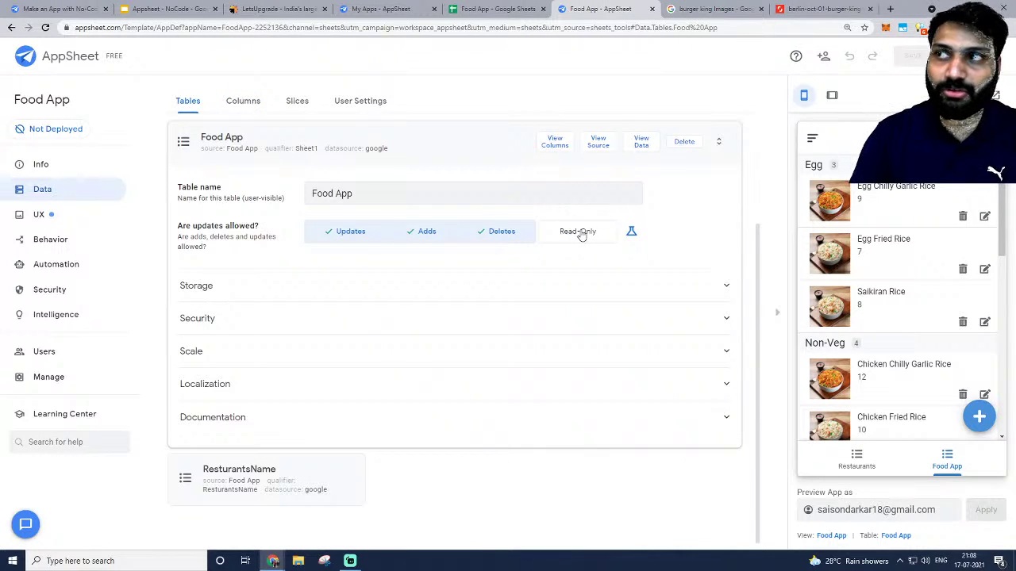
# Set the Food App table's updates to Read-Only, collapse its card and save the app.
pyautogui.click(590, 236)
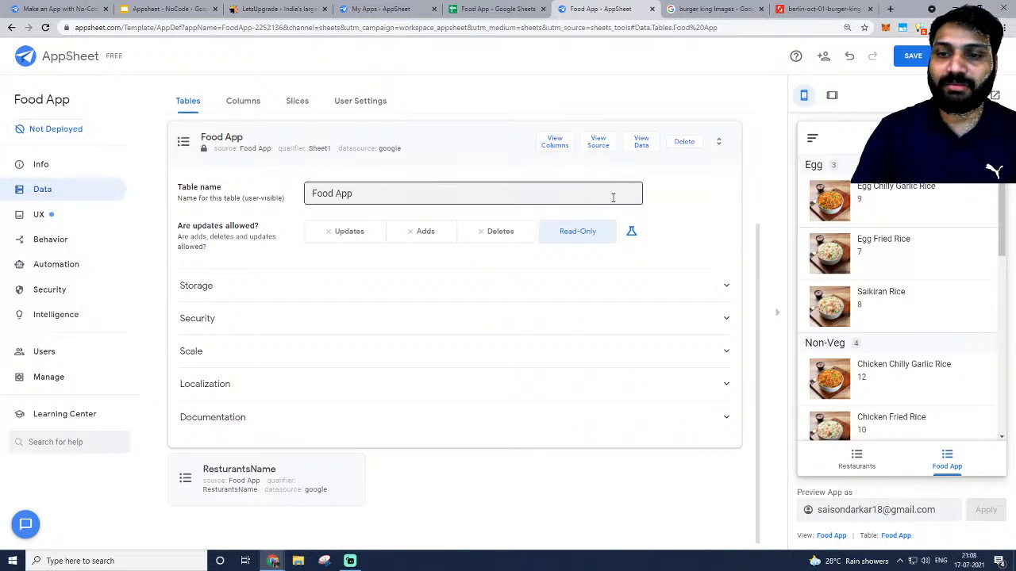
pyautogui.click(458, 148)
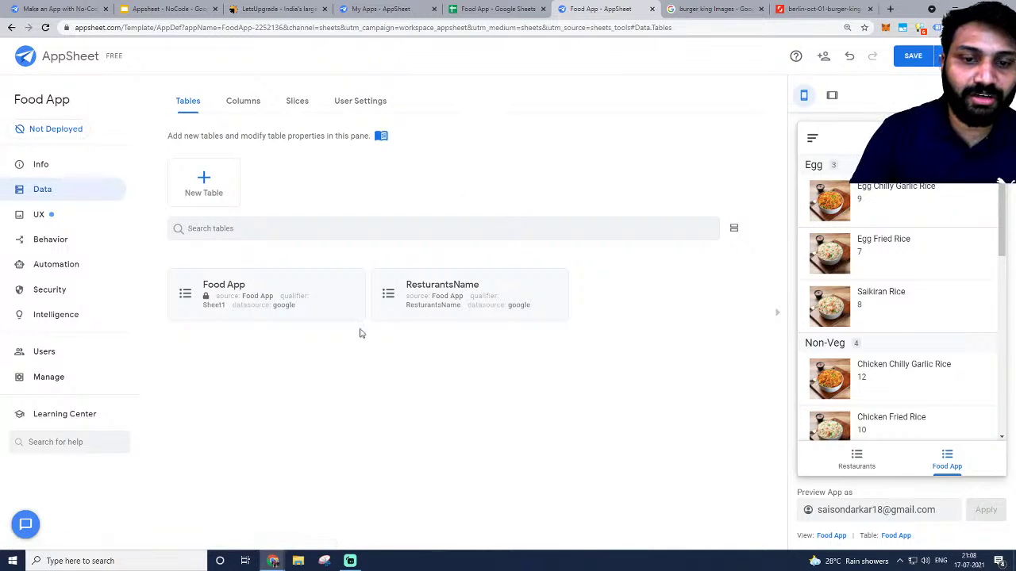
pyautogui.click(907, 56)
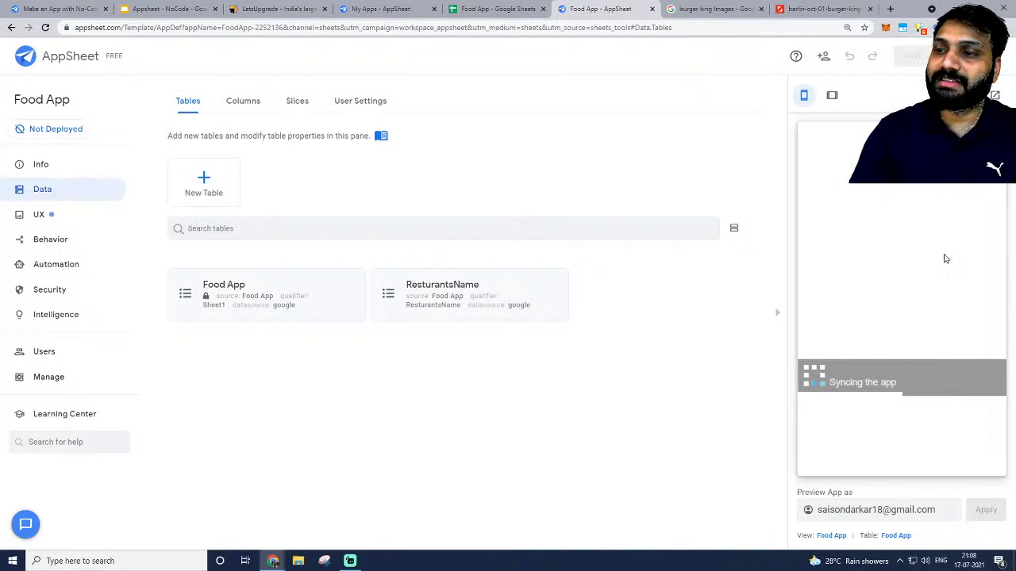
pyautogui.scroll(-10, 907, 279)
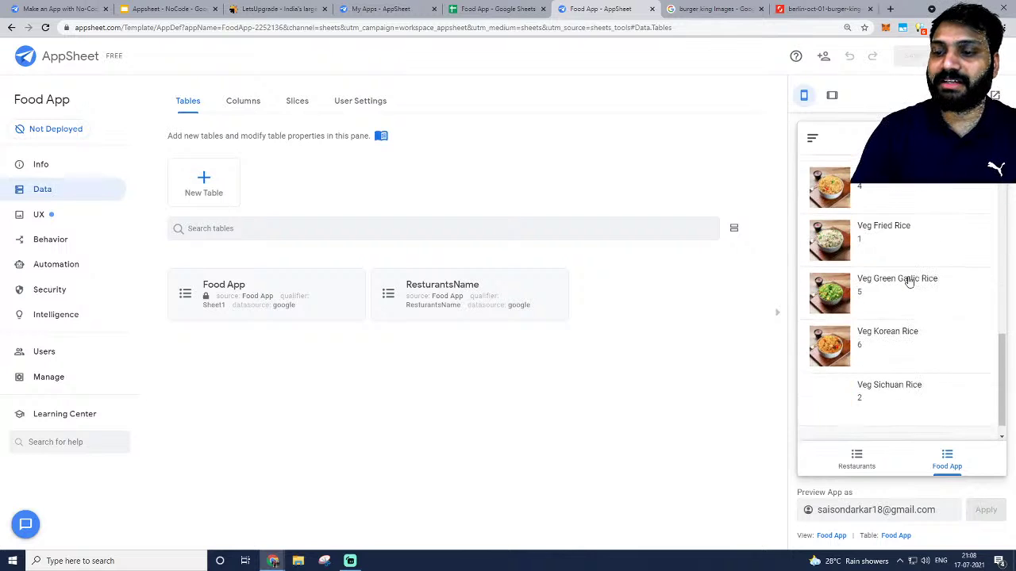
pyautogui.scroll(10, 907, 279)
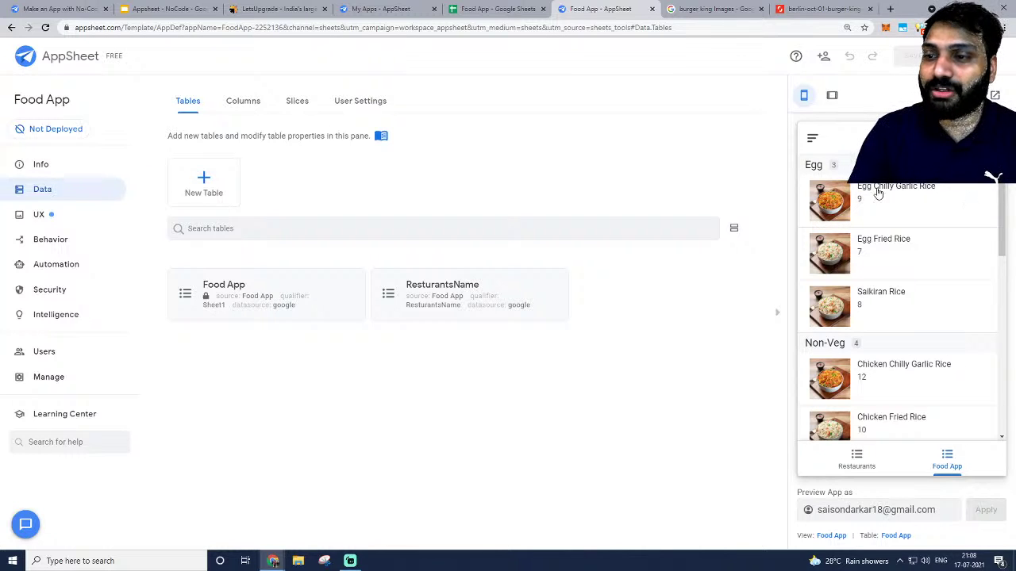
pyautogui.scroll(-8, 822, 203)
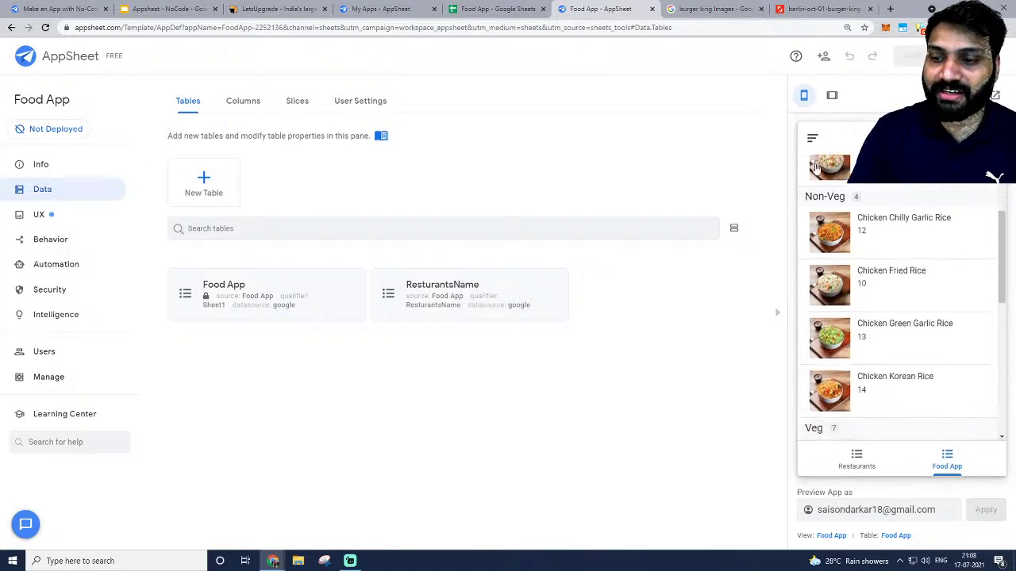
pyautogui.scroll(10, 804, 233)
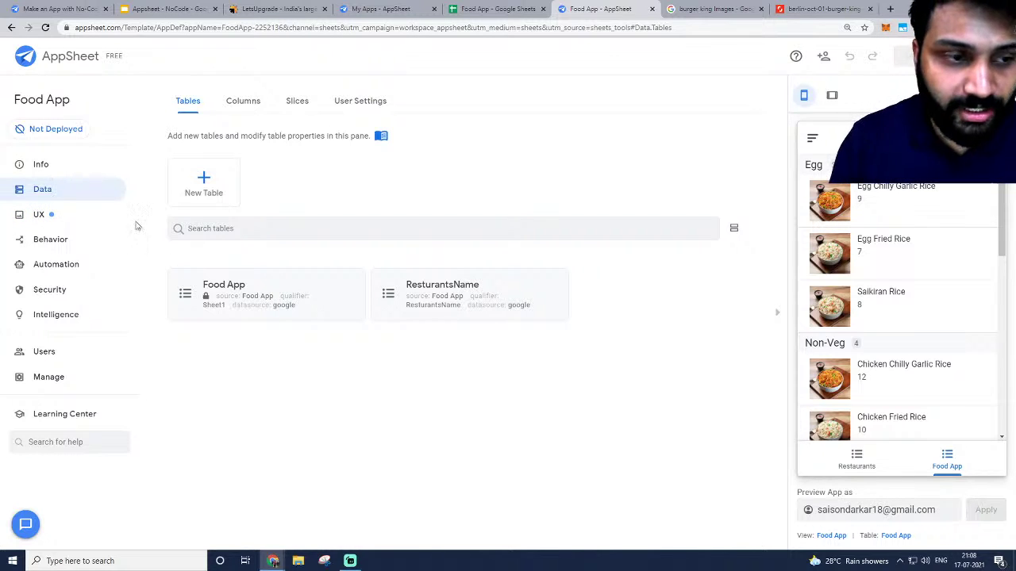
# In UX views, collapse the Restaurants view and expand the Food App view's settings.
pyautogui.click(69, 215)
pyautogui.scroll(-1, 325, 317)
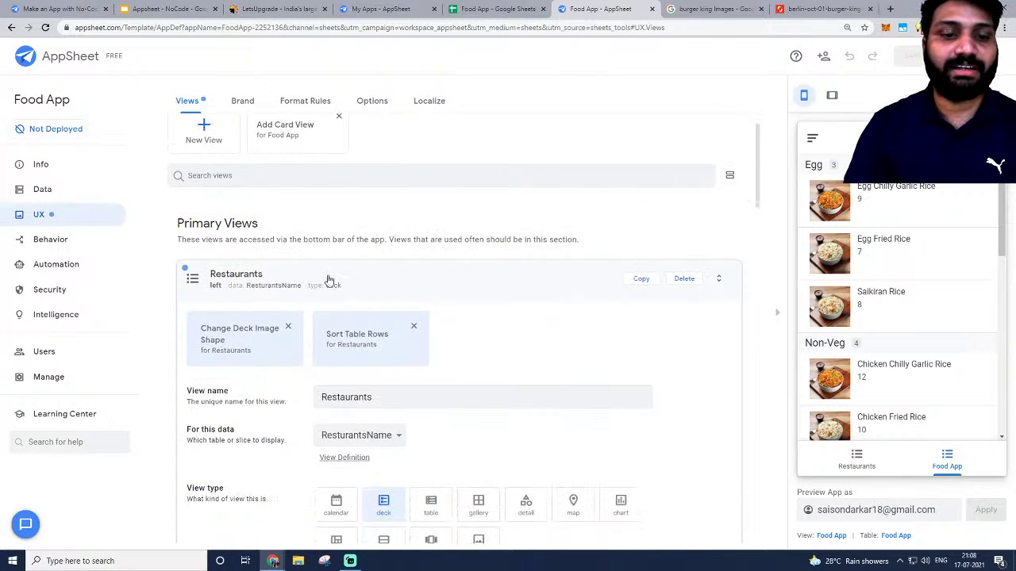
pyautogui.click(330, 279)
pyautogui.scroll(-2, 428, 191)
pyautogui.scroll(2, 470, 216)
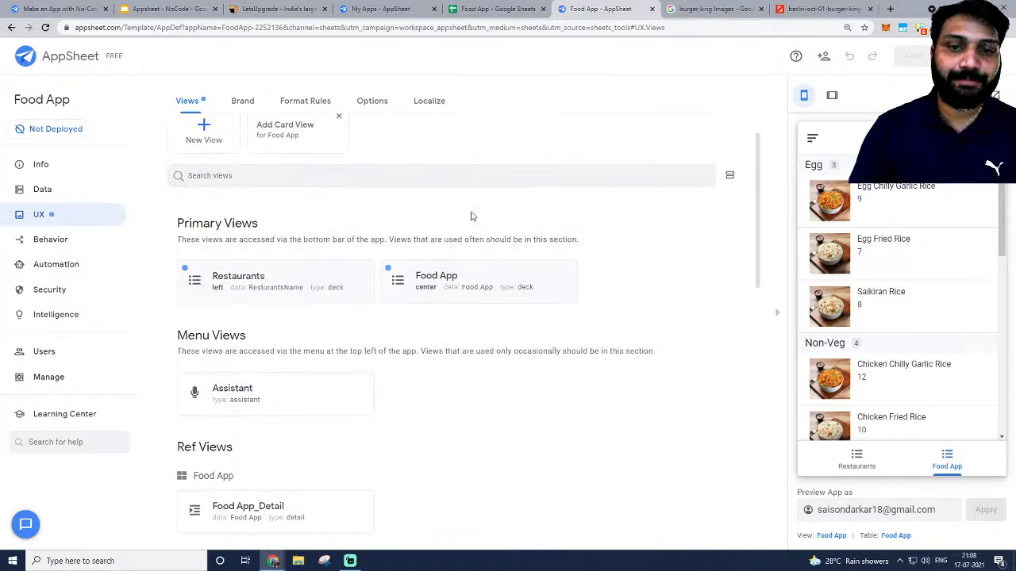
pyautogui.click(489, 280)
pyautogui.scroll(-5, 294, 329)
# Rename the view to 'Food Items' and keep Food App as its data.
pyautogui.tripleClick(389, 196)
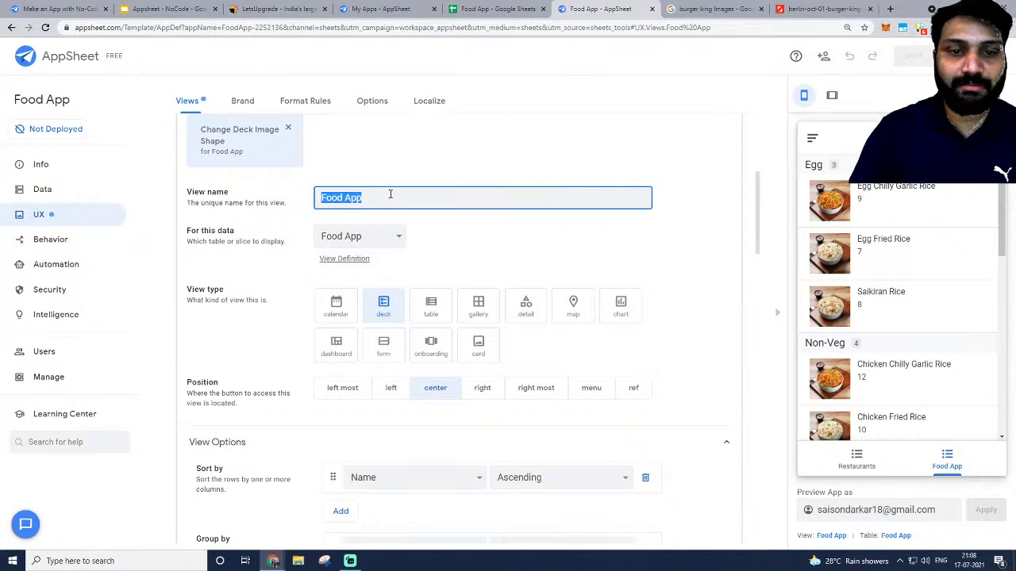
pyautogui.press('BackSpace')
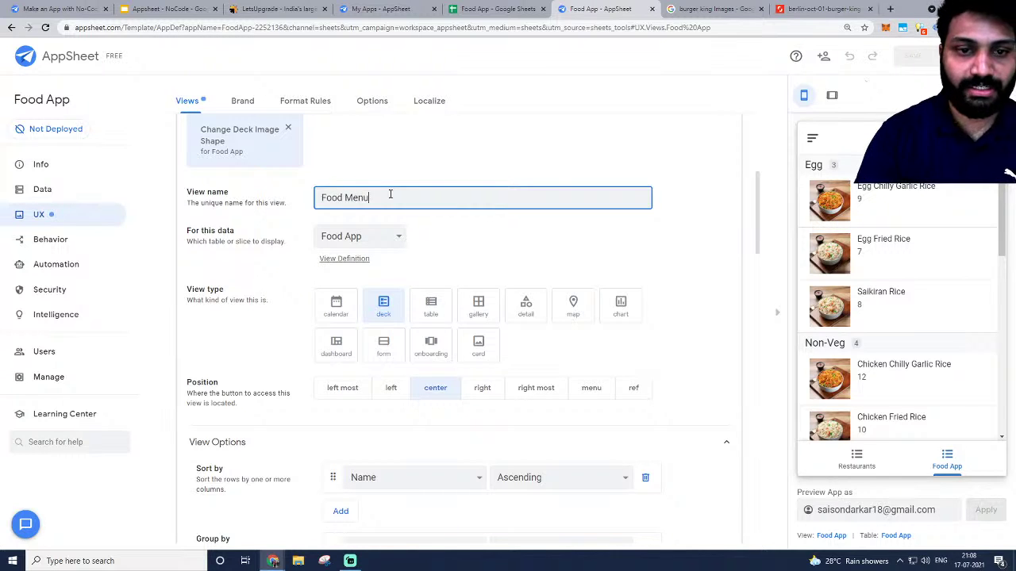
pyautogui.doubleClick(357, 182)
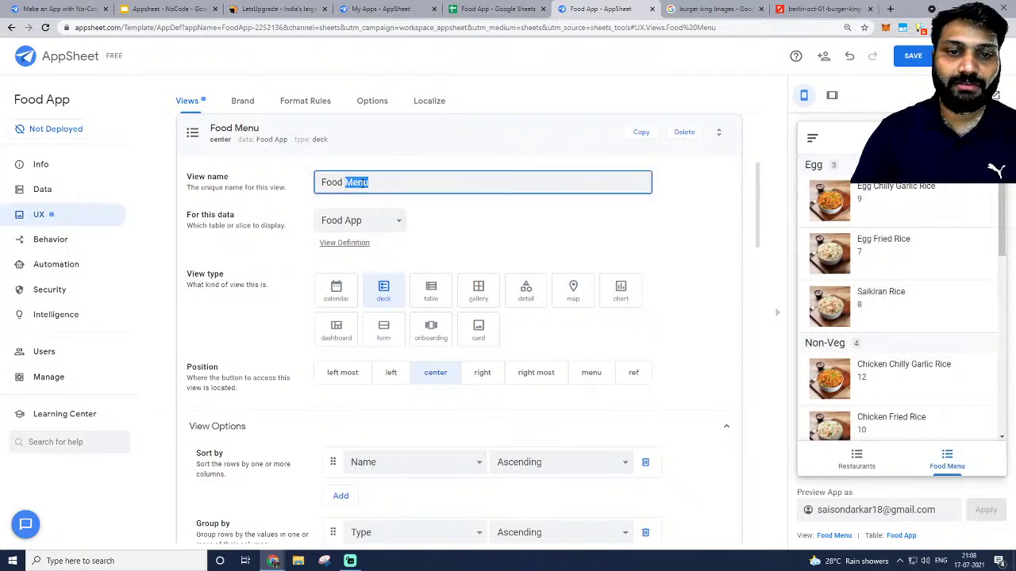
pyautogui.write('Items')
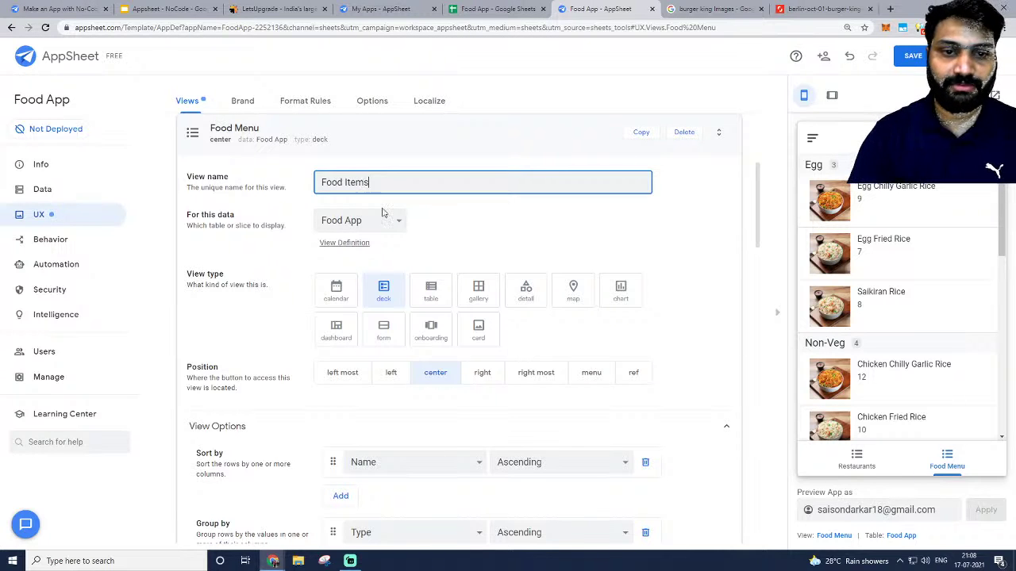
pyautogui.click(449, 235)
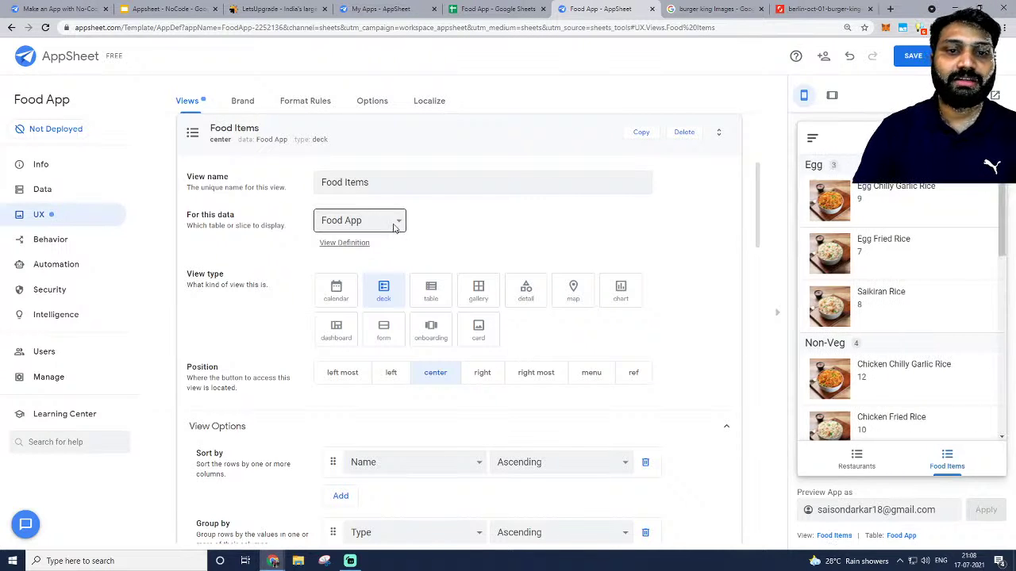
pyautogui.click(397, 222)
pyautogui.click(435, 218)
pyautogui.scroll(1, 412, 191)
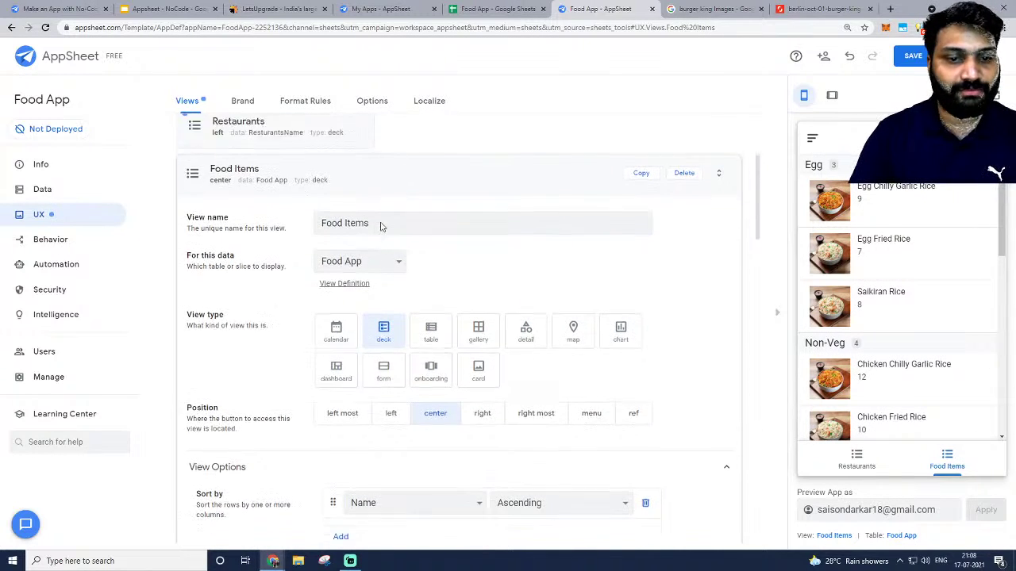
pyautogui.scroll(-2, 381, 227)
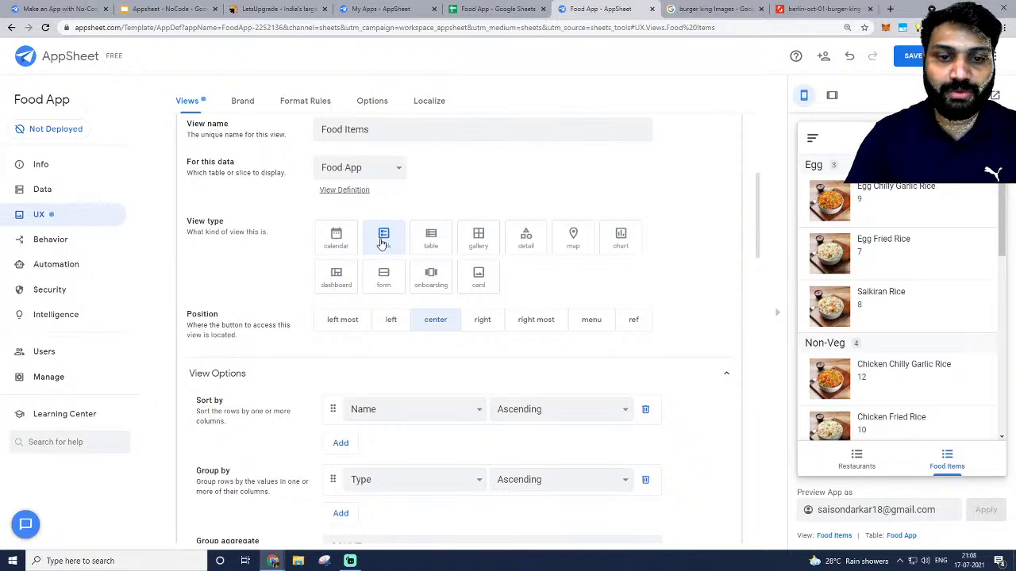
# Try the table, gallery, card and deck view types for Food Items.
pyautogui.click(429, 240)
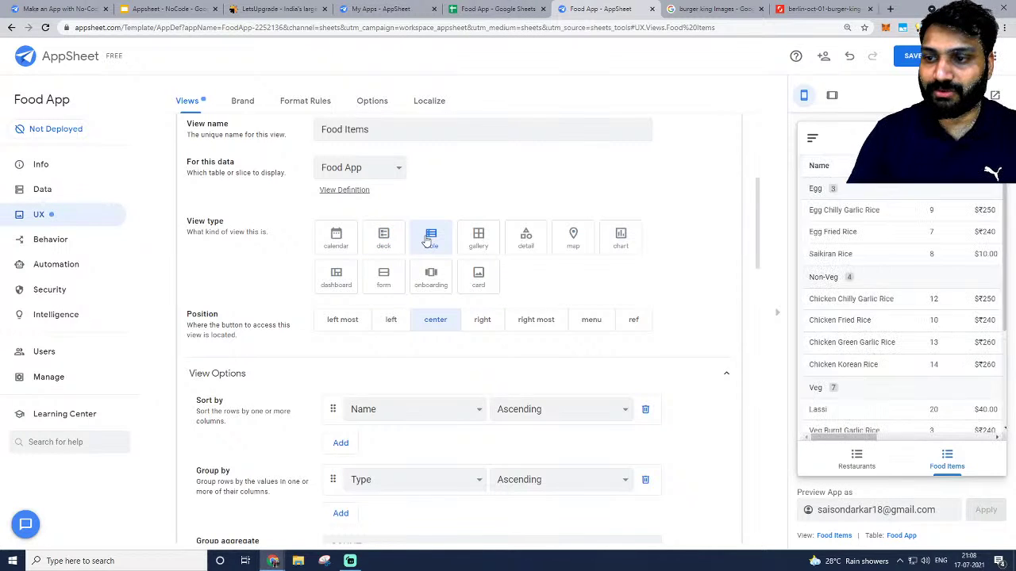
pyautogui.click(479, 238)
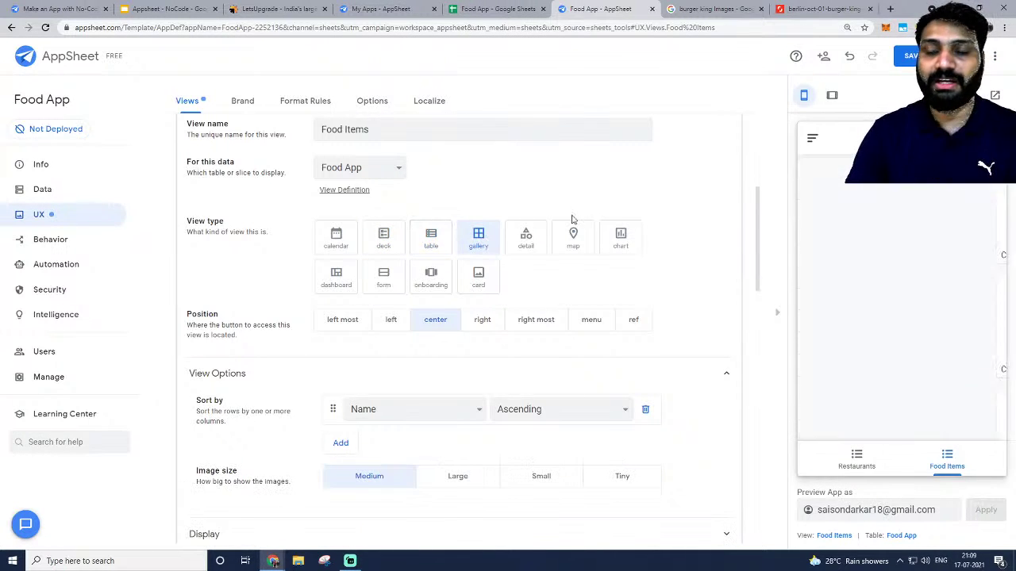
pyautogui.scroll(-3, 910, 322)
pyautogui.scroll(-3, 910, 321)
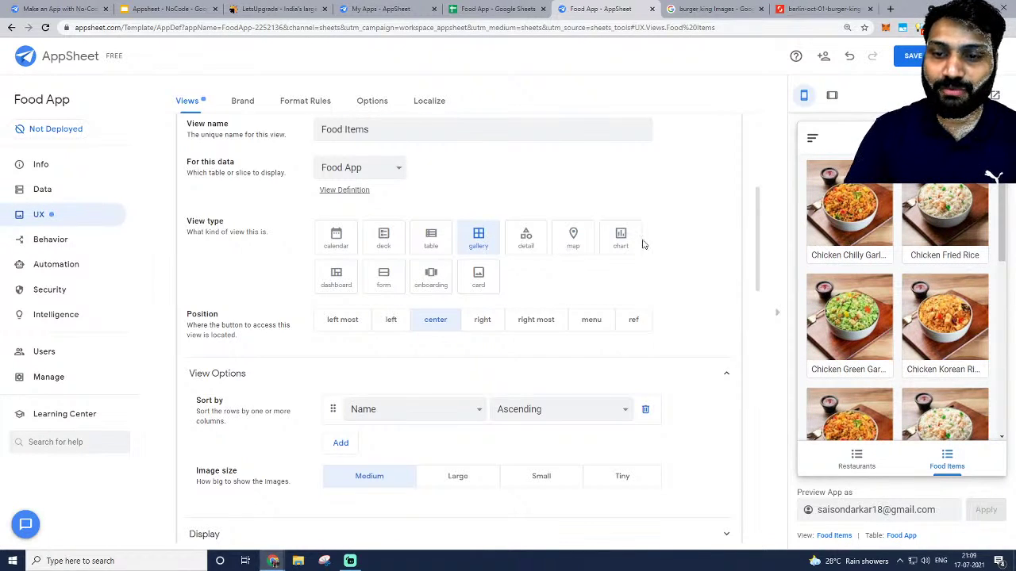
pyautogui.click(478, 278)
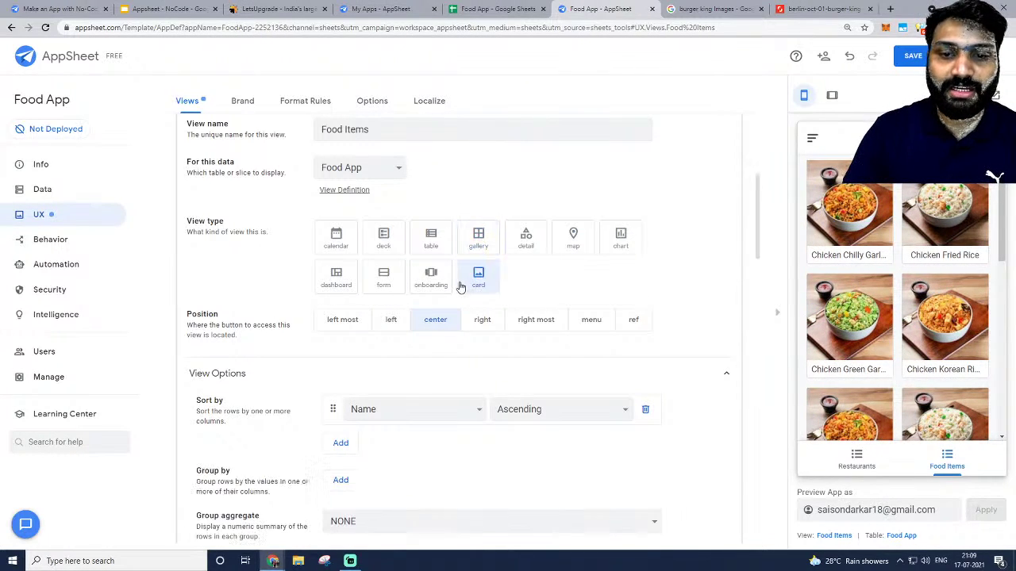
pyautogui.scroll(-3, 971, 307)
pyautogui.scroll(-3, 971, 306)
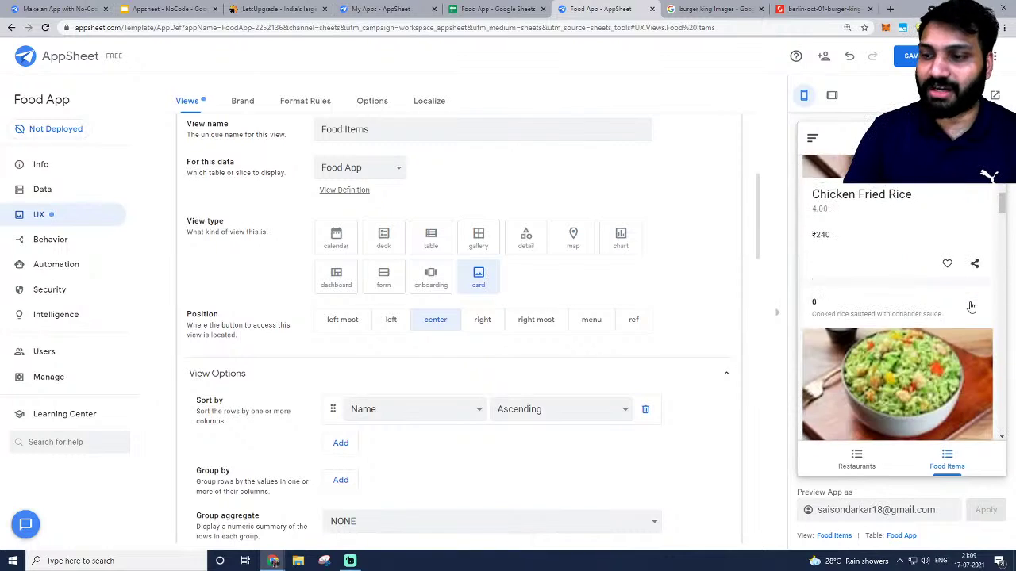
pyautogui.scroll(-5, 958, 306)
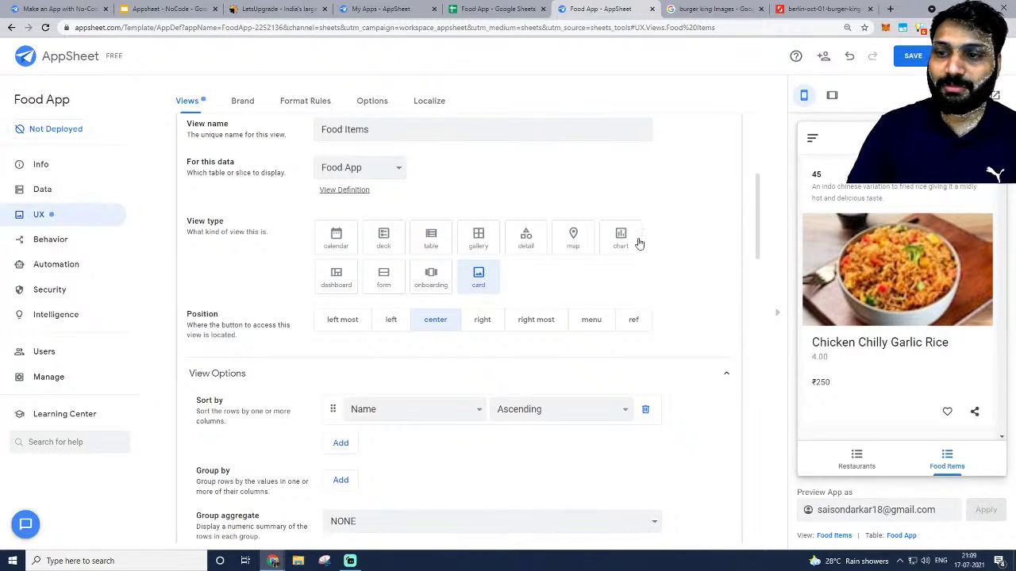
pyautogui.click(384, 240)
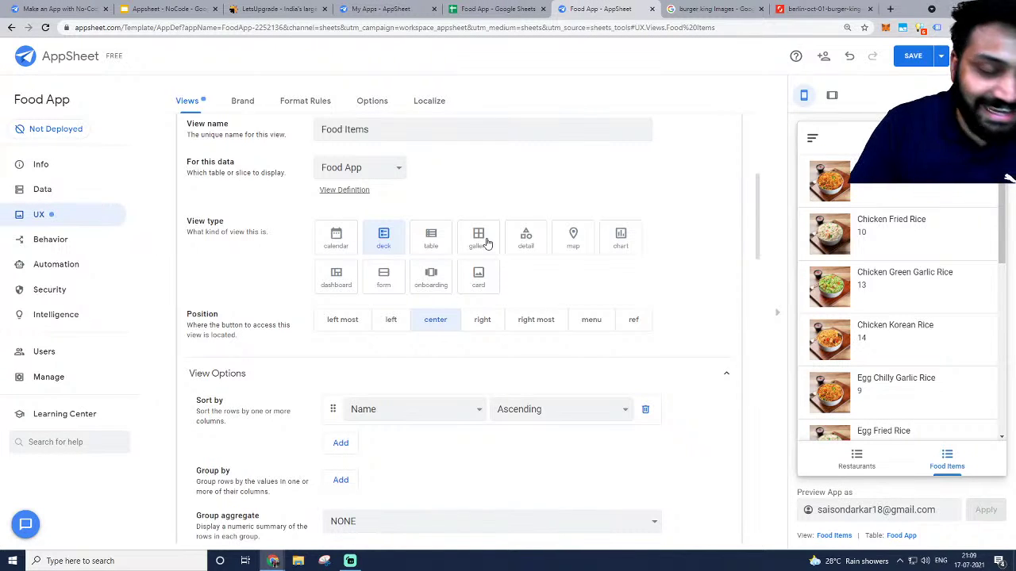
# Settle on the card view type and scroll down to its Layout section.
pyautogui.click(485, 241)
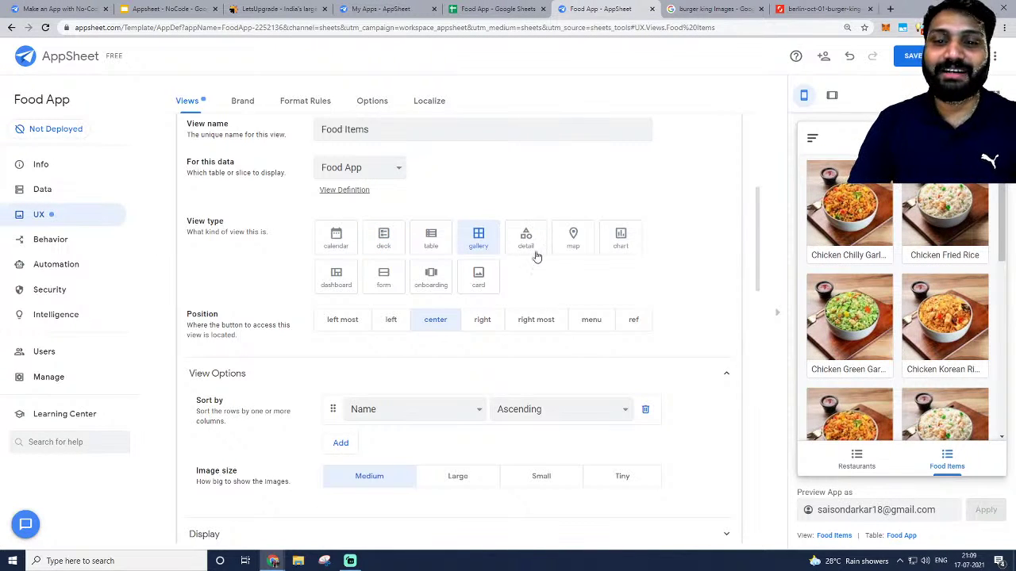
pyautogui.click(482, 276)
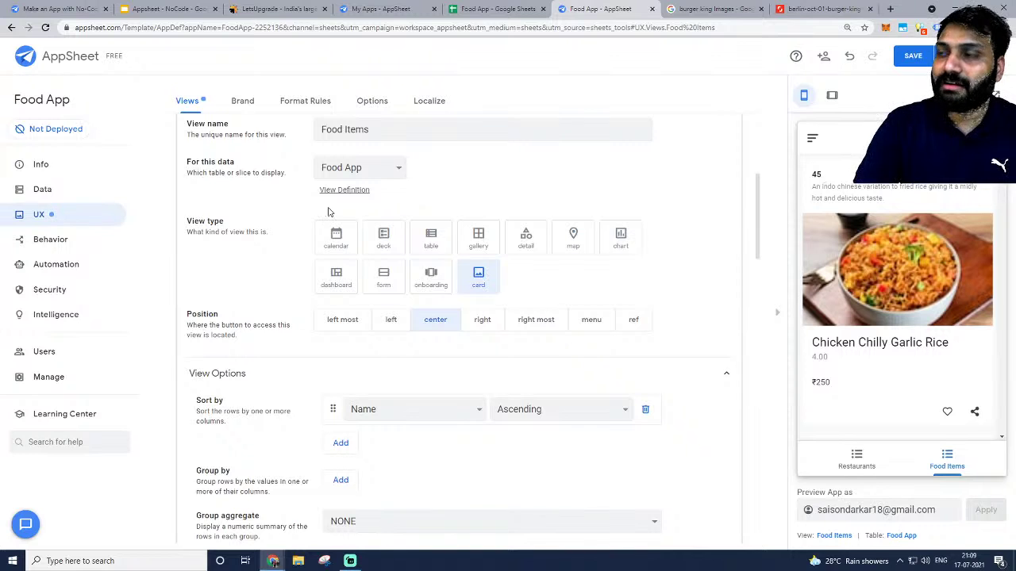
pyautogui.scroll(1, 444, 152)
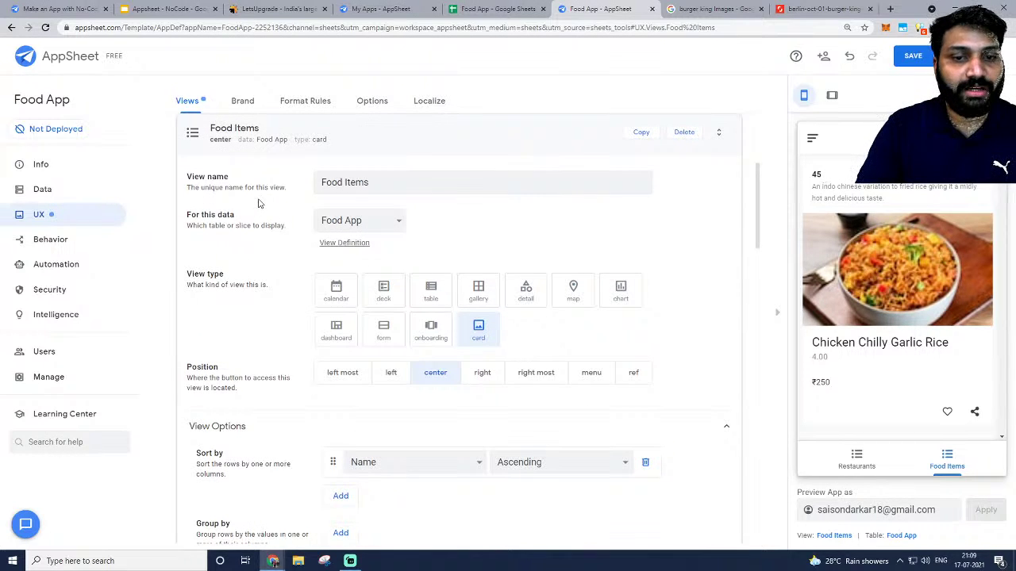
pyautogui.scroll(-1, 451, 235)
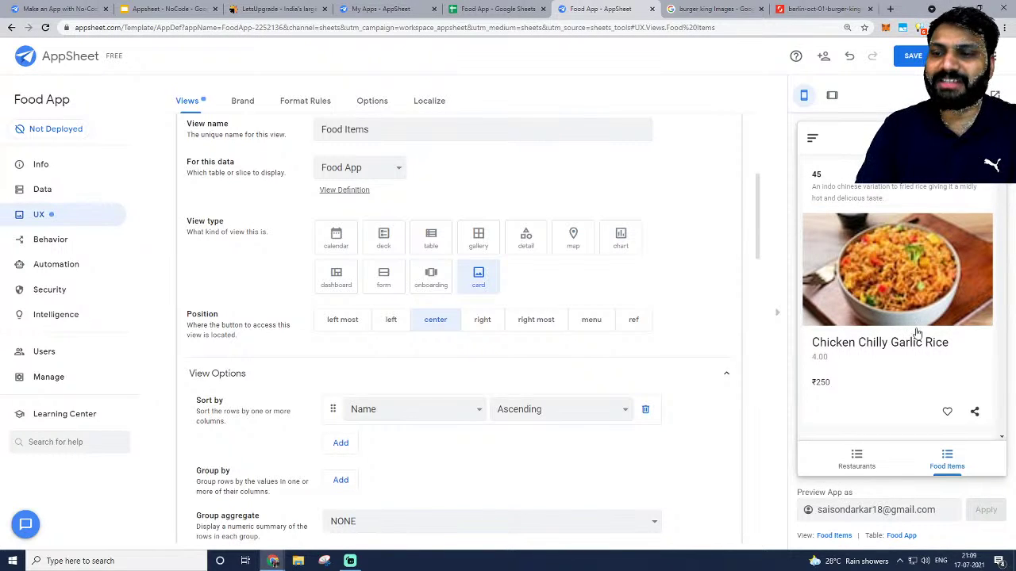
pyautogui.scroll(-7, 380, 361)
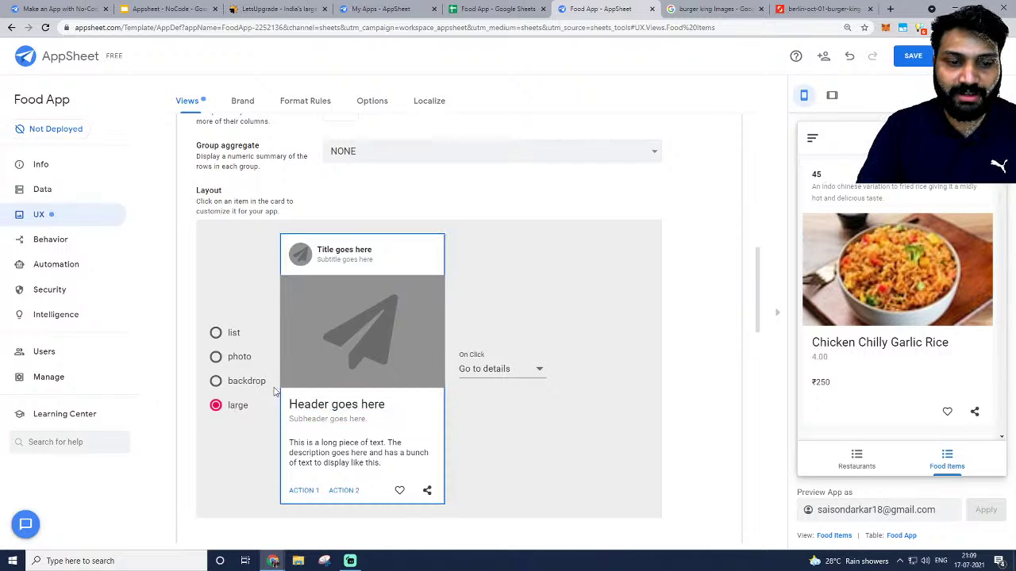
# Try the backdrop, photo and compact list layouts for the Food Items cards.
pyautogui.click(216, 380)
pyautogui.scroll(-5, 933, 243)
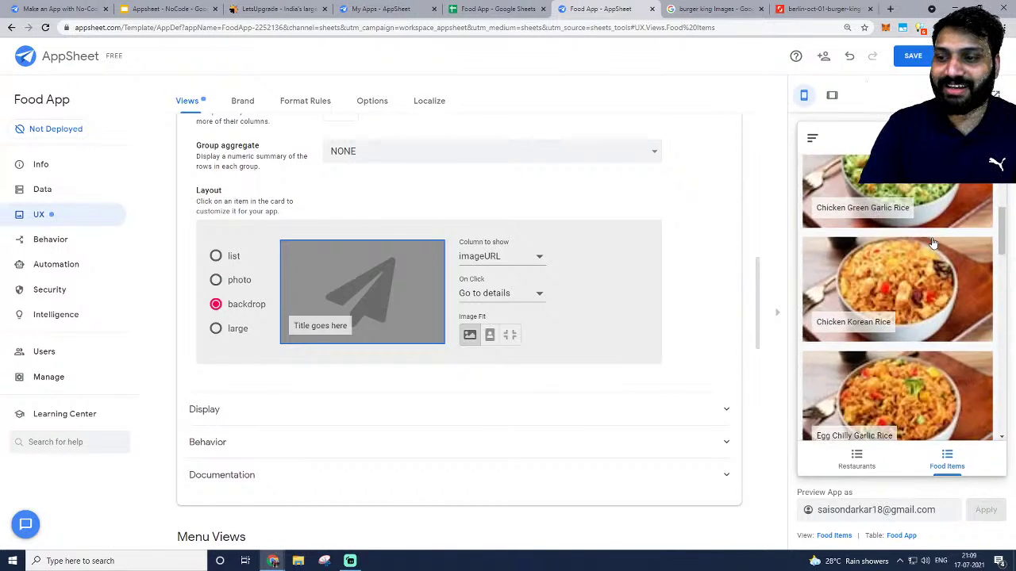
pyautogui.scroll(-3, 933, 243)
pyautogui.scroll(10, 933, 242)
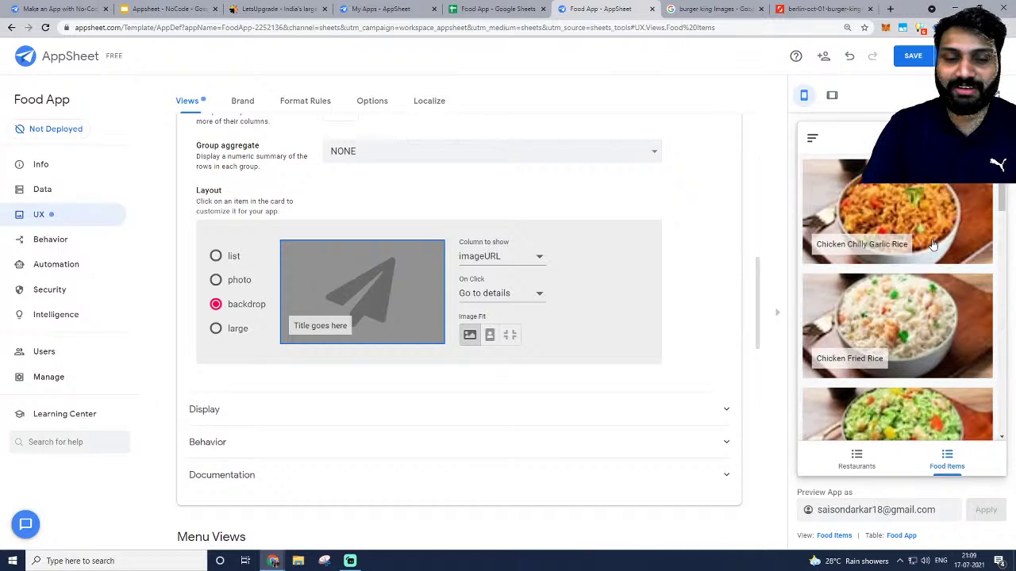
pyautogui.click(228, 283)
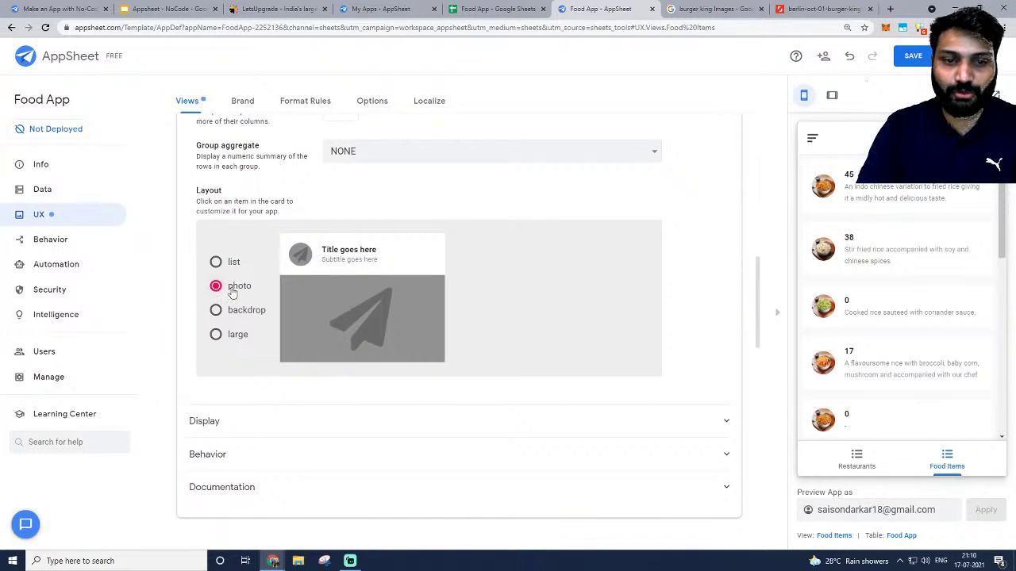
pyautogui.scroll(-5, 958, 269)
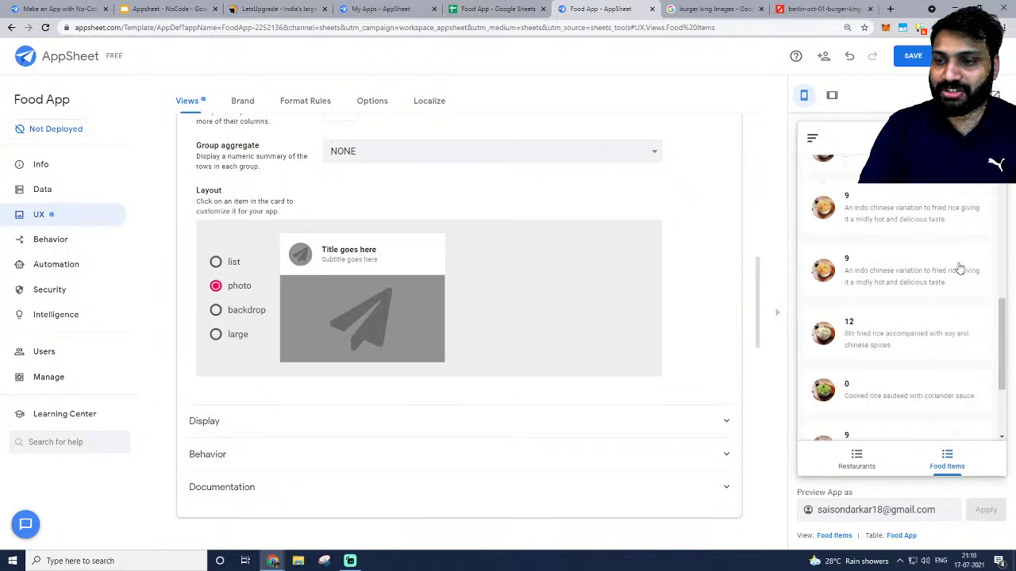
pyautogui.scroll(5, 957, 268)
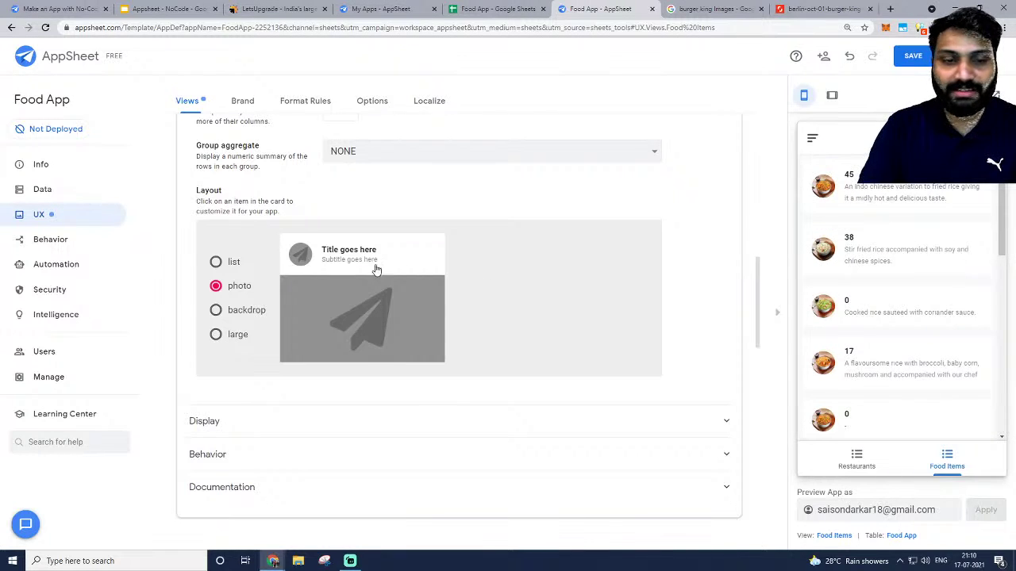
pyautogui.click(216, 262)
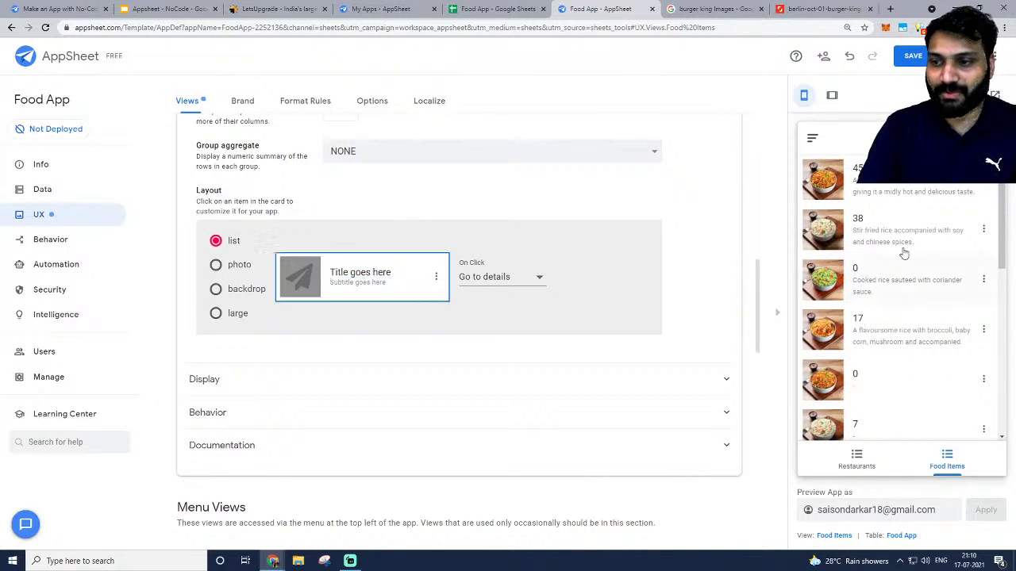
# Inspect which columns the card's image, title and subtitle show, and its action options.
pyautogui.click(295, 285)
pyautogui.click(349, 289)
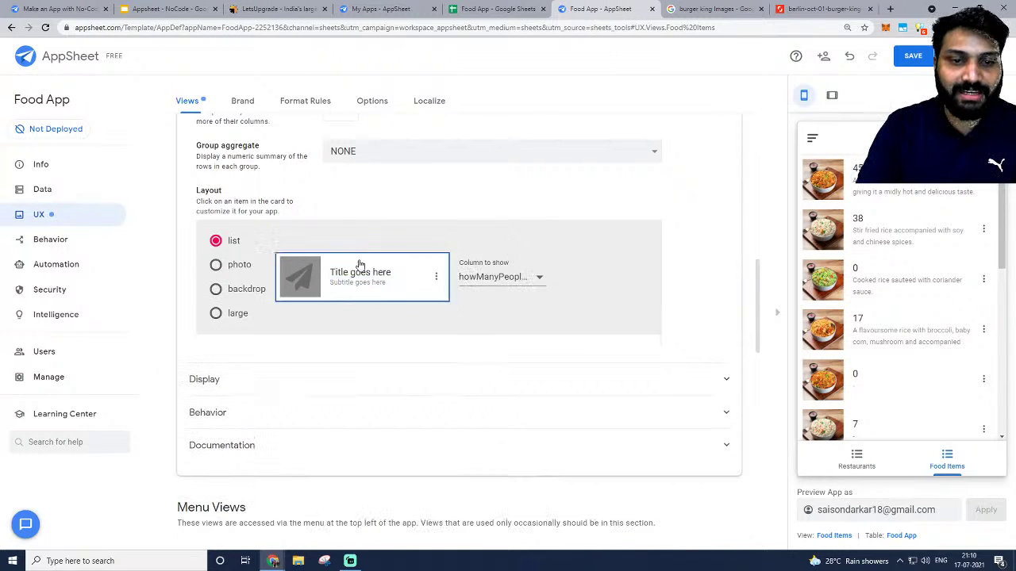
pyautogui.click(357, 283)
pyautogui.click(359, 274)
pyautogui.click(358, 284)
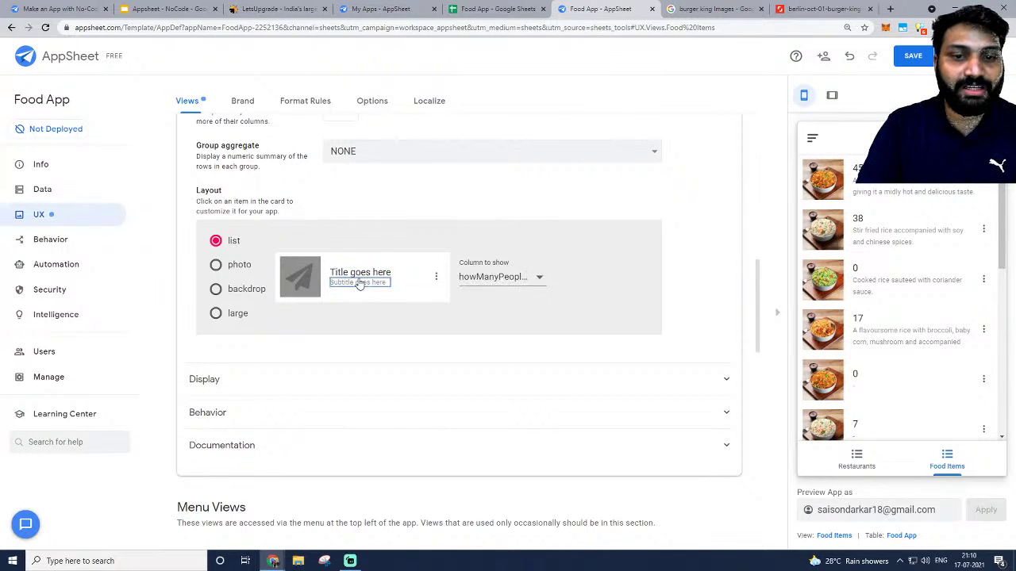
pyautogui.click(362, 275)
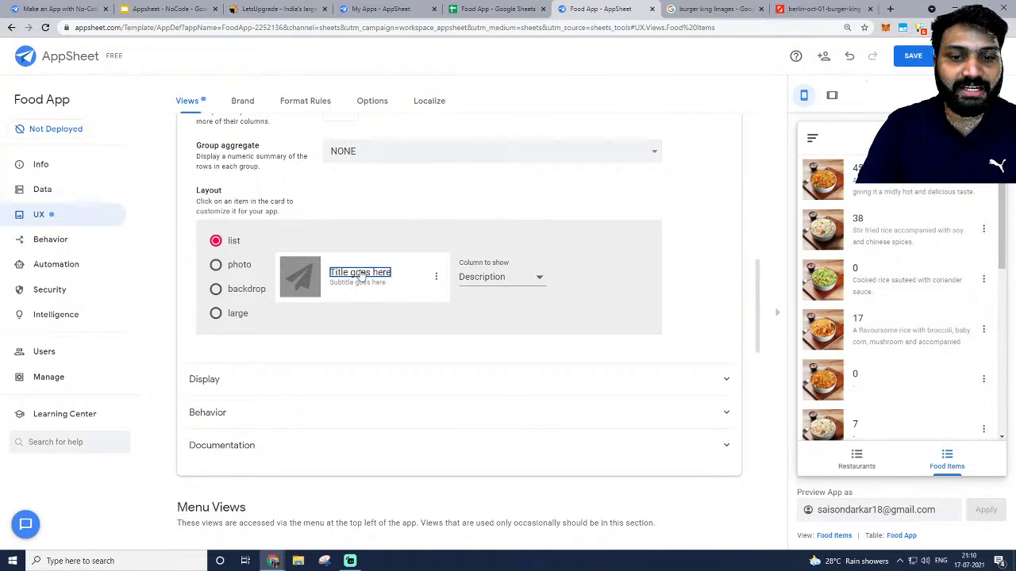
pyautogui.click(435, 276)
pyautogui.click(494, 235)
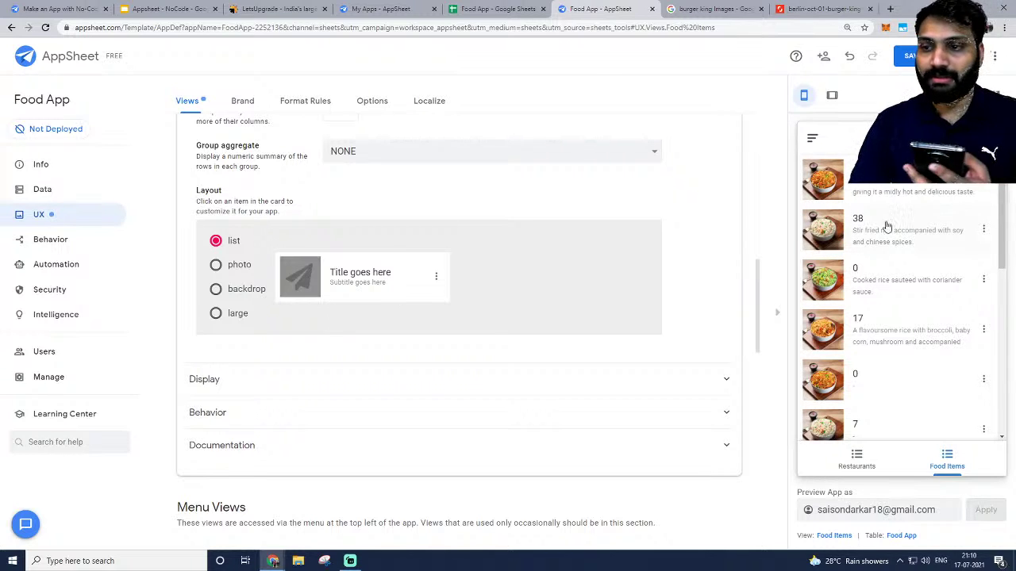
# Set the card title to Name, after briefly trying howManyPeopleVoted, and the subtitle to Cost.
pyautogui.click(361, 273)
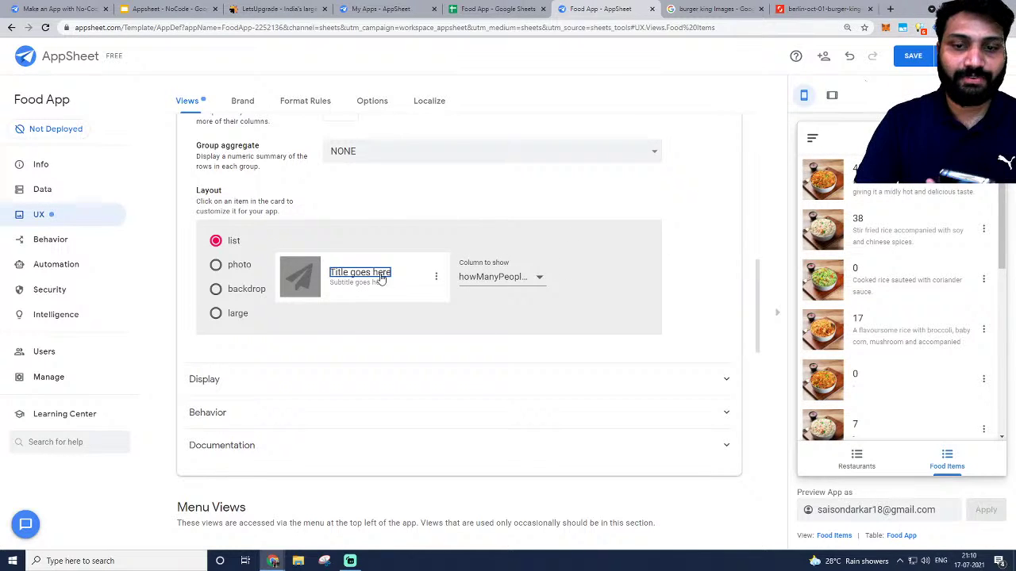
pyautogui.click(484, 285)
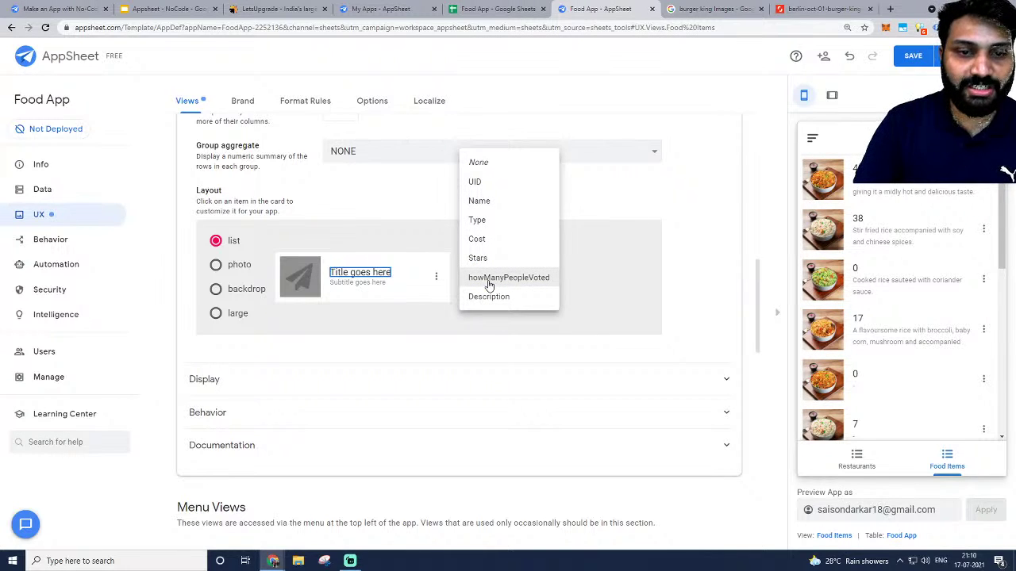
pyautogui.click(489, 284)
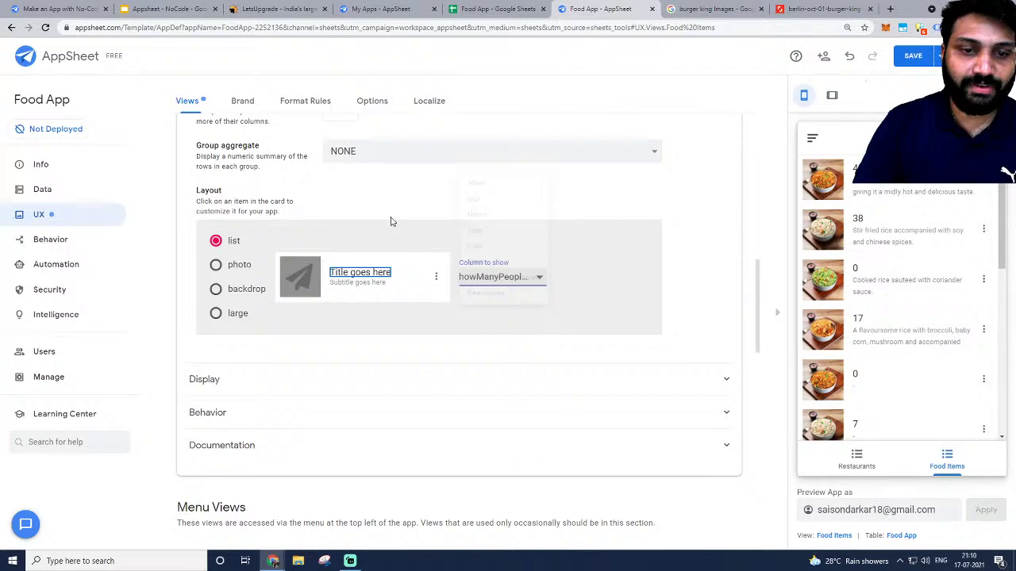
pyautogui.click(369, 272)
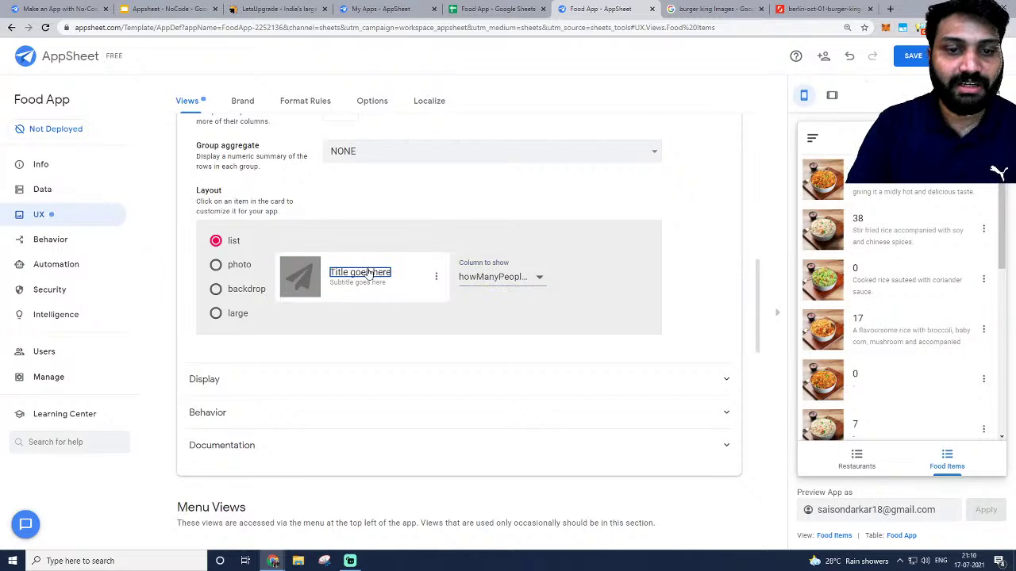
pyautogui.click(369, 273)
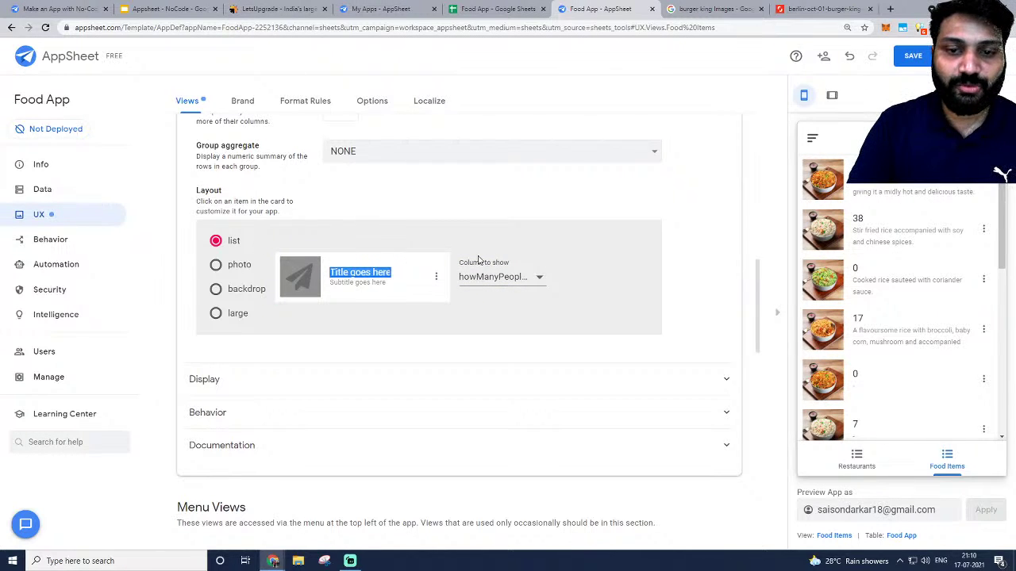
pyautogui.click(528, 278)
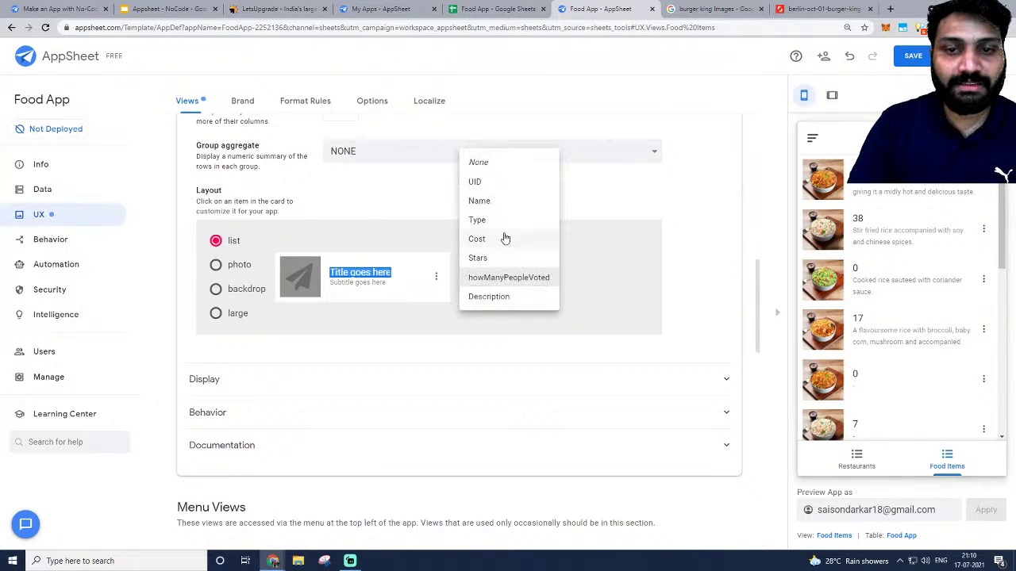
pyautogui.click(481, 200)
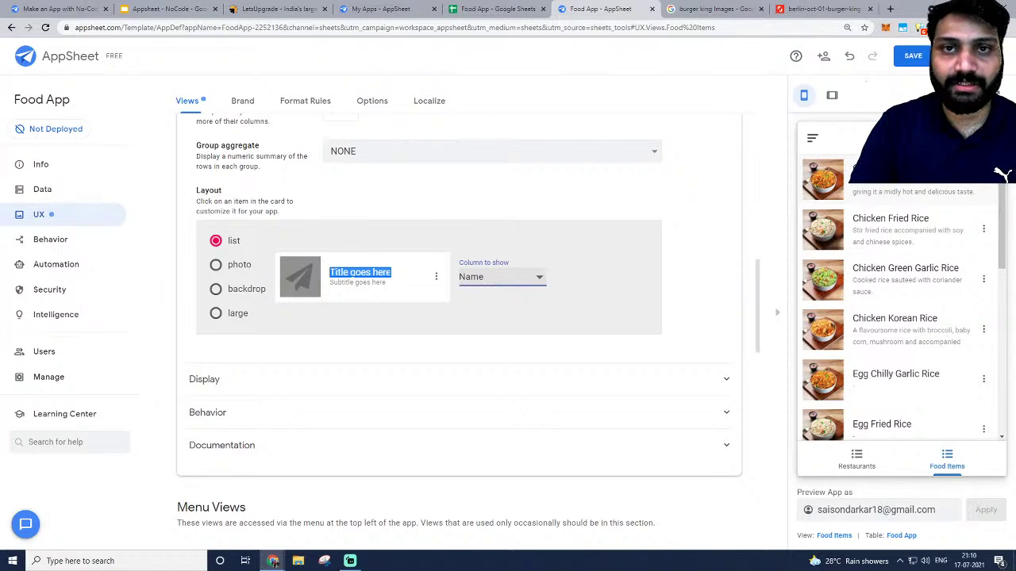
pyautogui.click(347, 284)
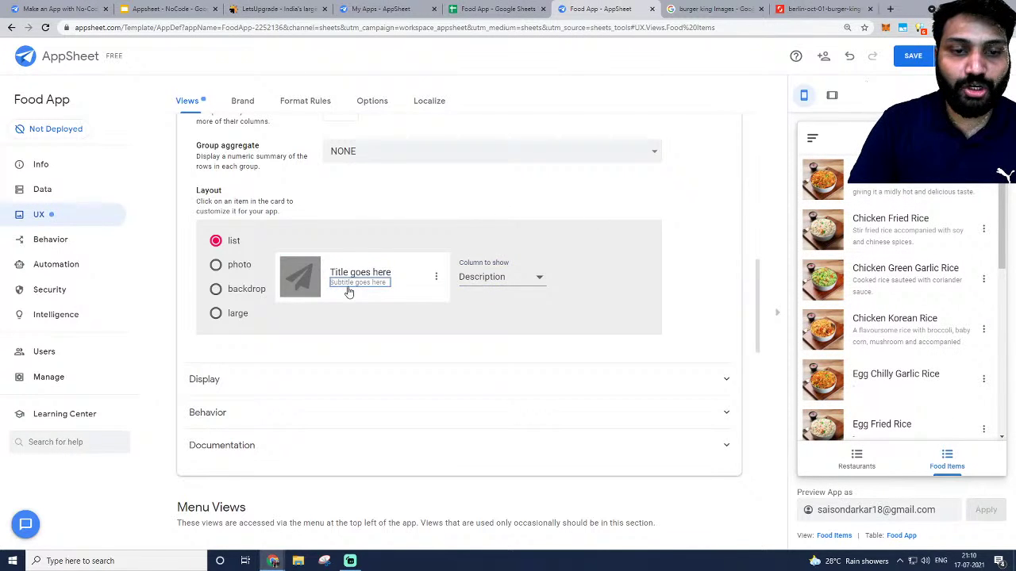
pyautogui.click(494, 281)
pyautogui.click(492, 219)
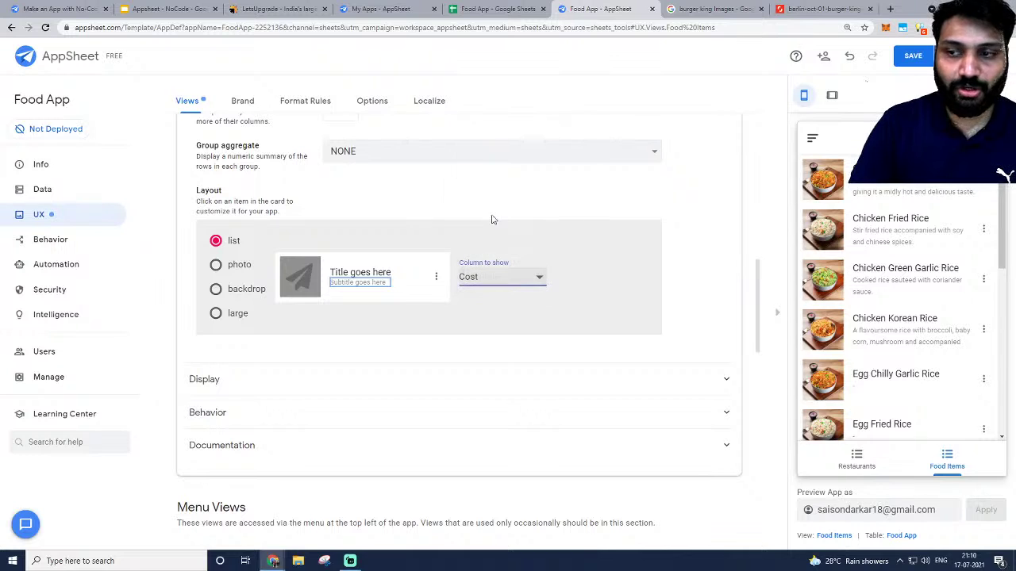
pyautogui.scroll(-1, 882, 229)
pyautogui.scroll(1, 882, 230)
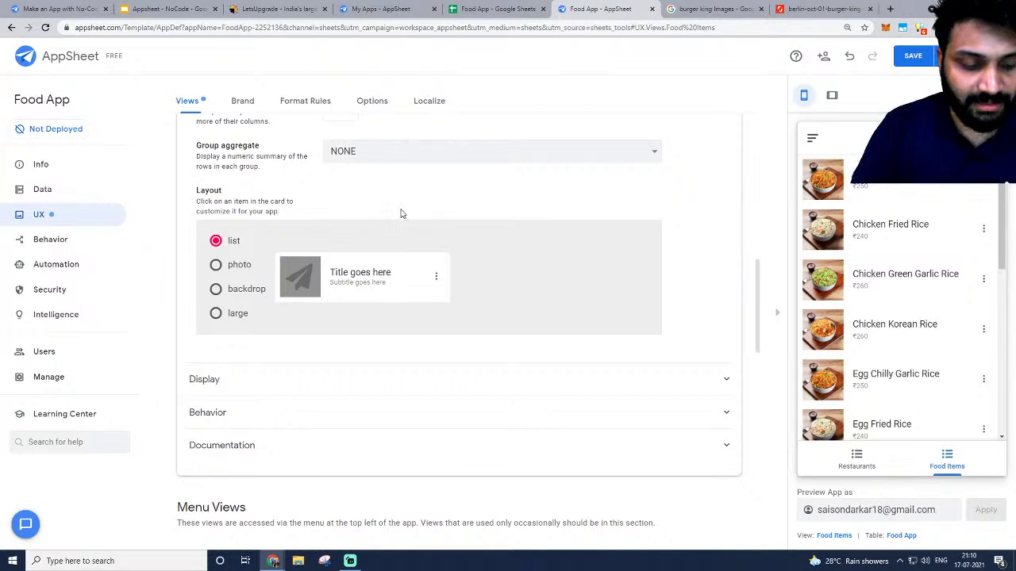
# Switch to the photo layout, set tapping to Go to details, and use imageURL for thumbnail and photo.
pyautogui.click(216, 265)
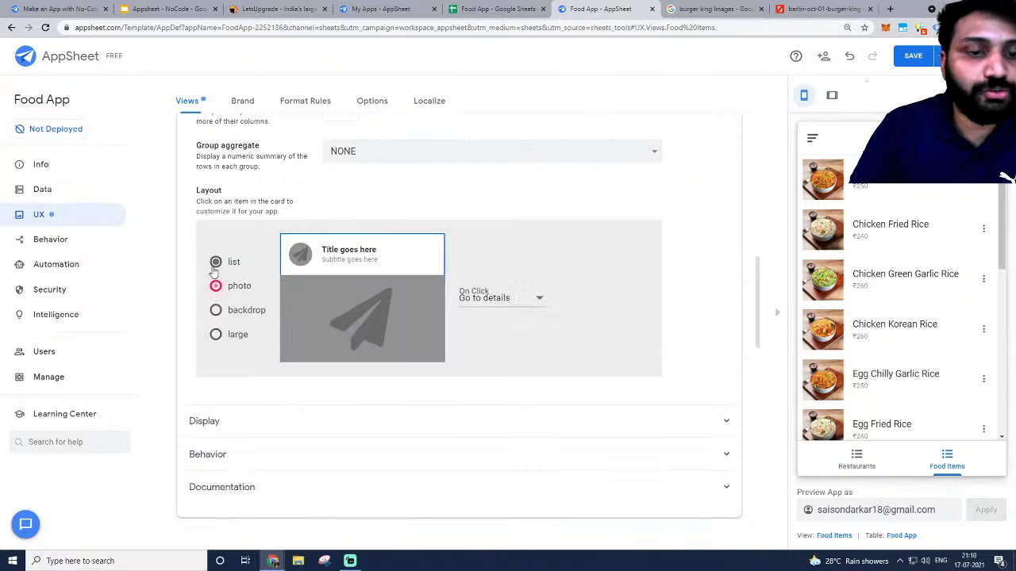
pyautogui.click(479, 299)
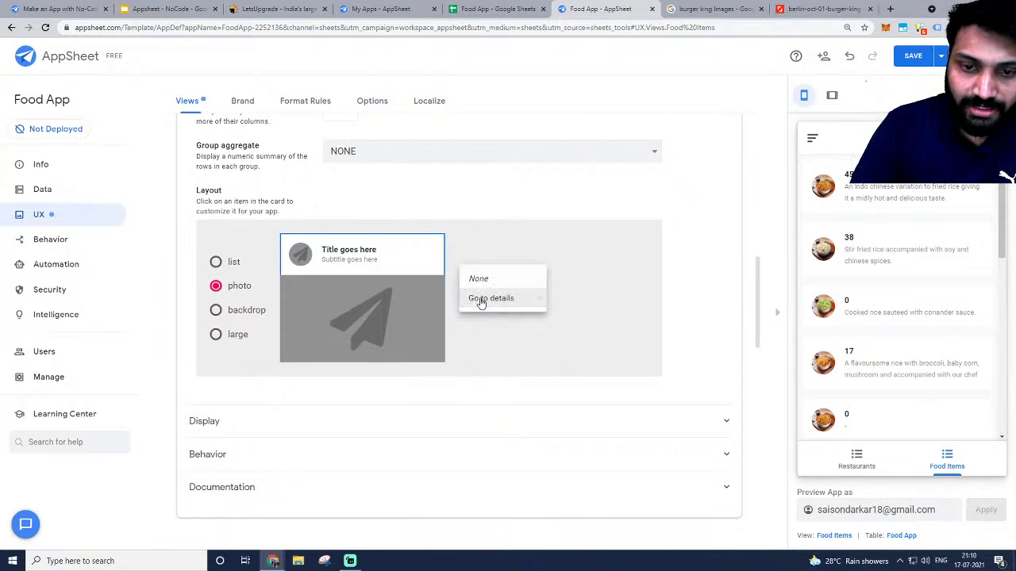
pyautogui.click(537, 234)
pyautogui.click(298, 254)
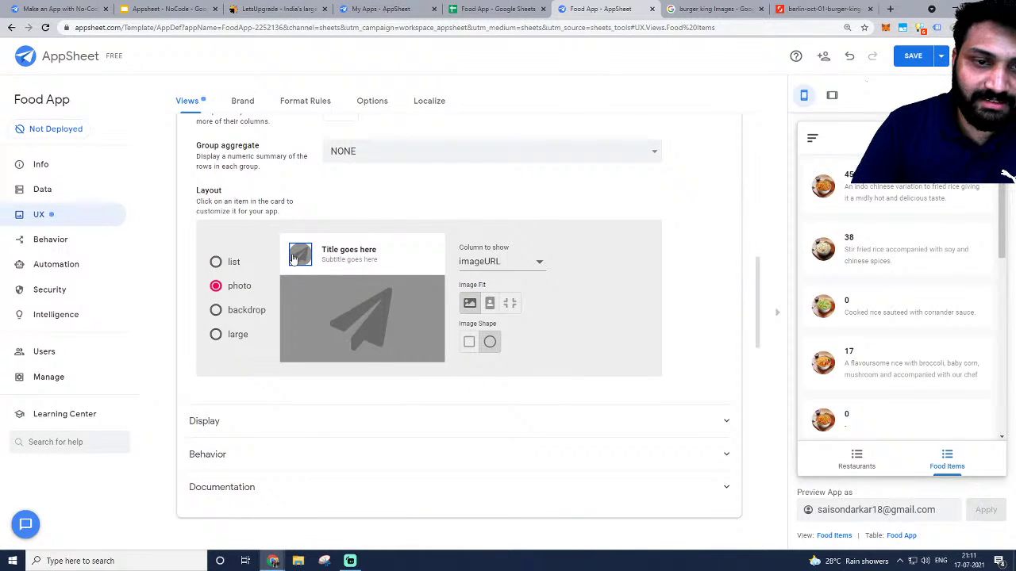
pyautogui.click(473, 263)
pyautogui.click(485, 261)
pyautogui.click(369, 321)
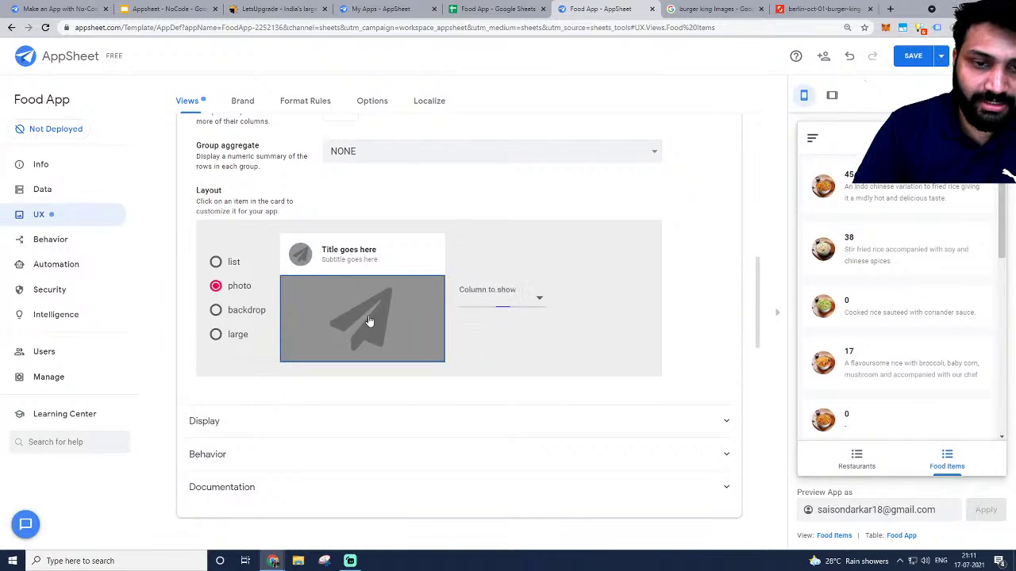
pyautogui.click(501, 298)
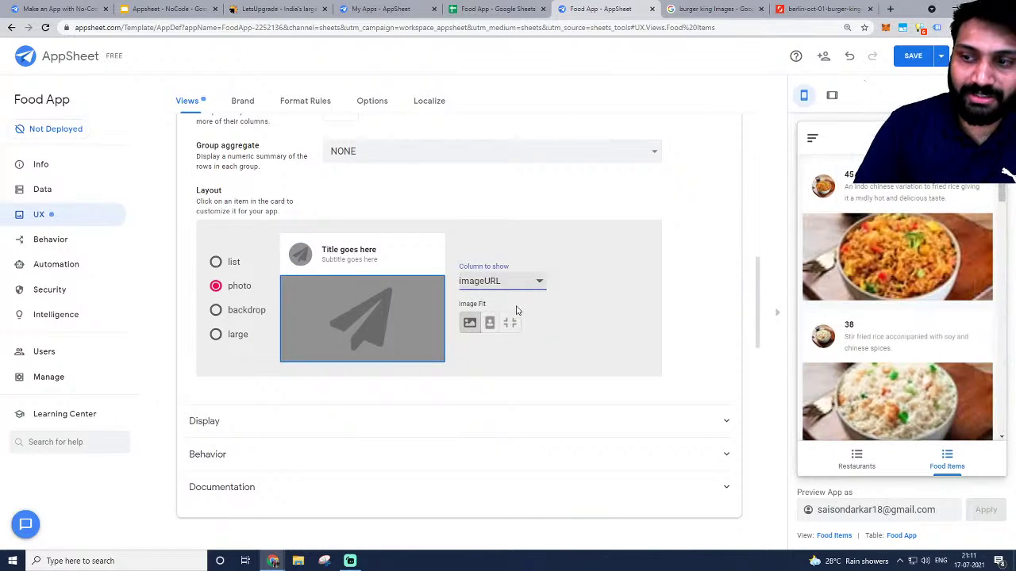
# Set the photo card title to Name and subtitle to Cost, then scroll the preview.
pyautogui.click(377, 252)
pyautogui.click(486, 307)
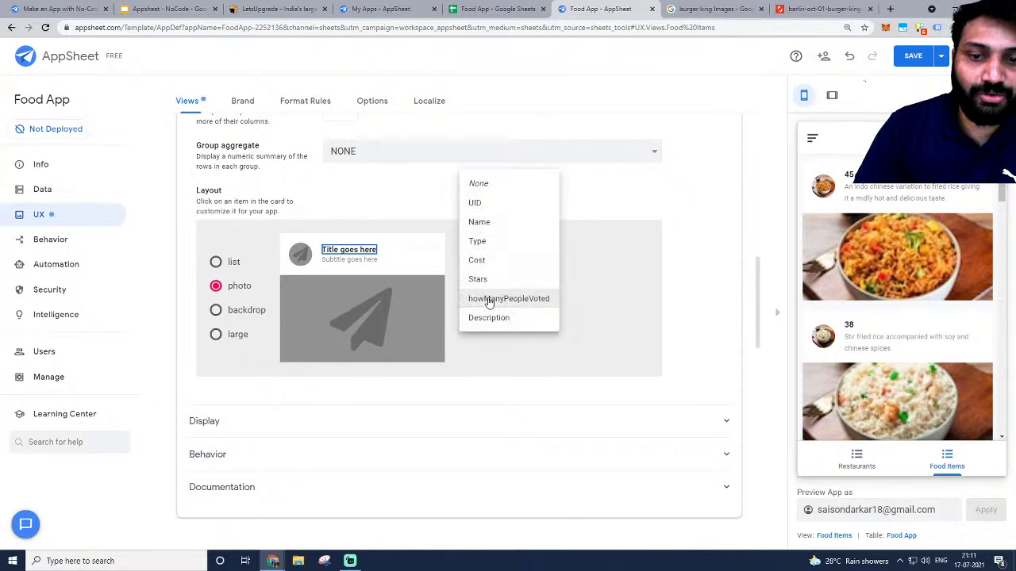
pyautogui.click(485, 220)
pyautogui.click(357, 260)
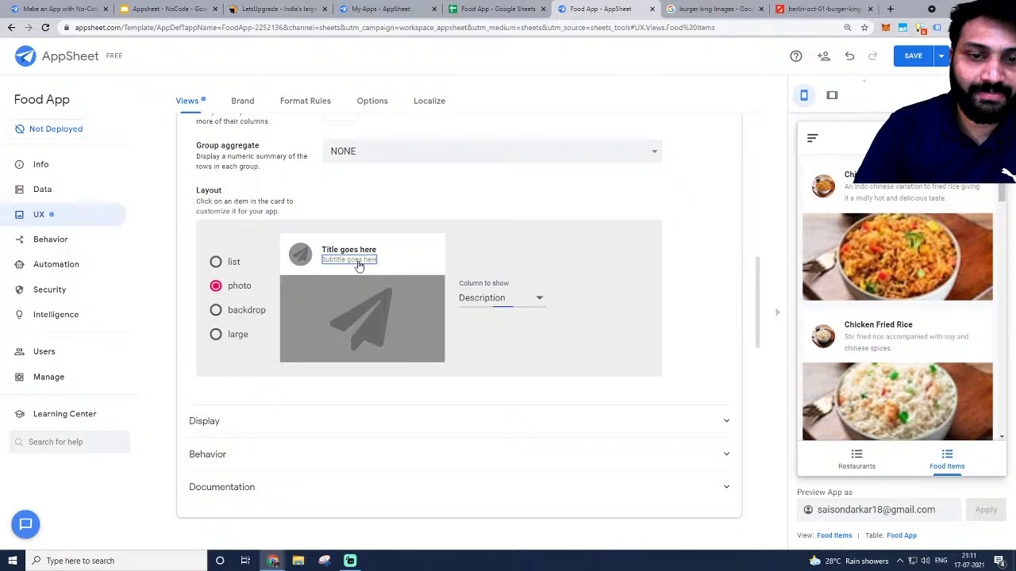
pyautogui.click(490, 298)
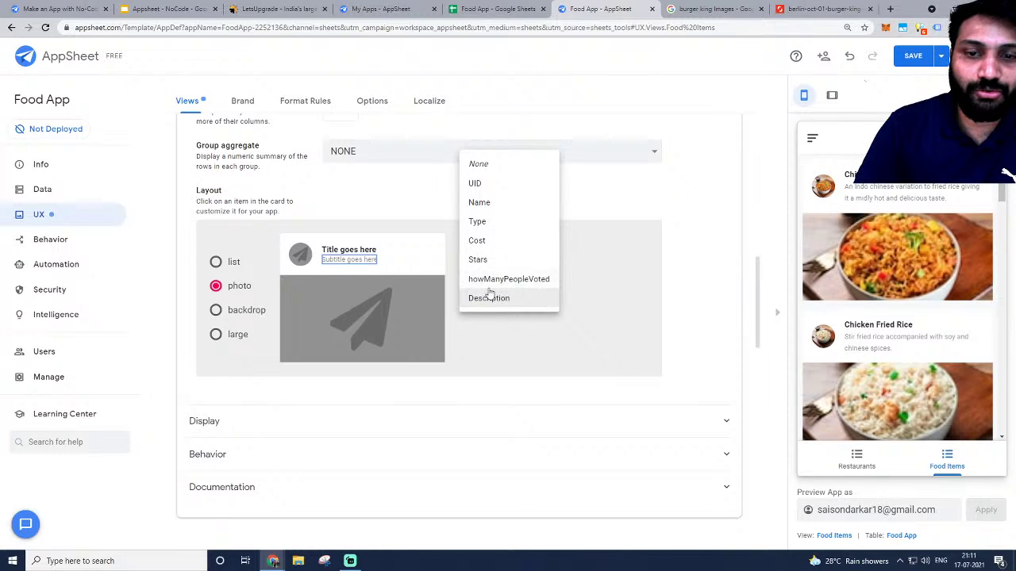
pyautogui.click(478, 240)
pyautogui.scroll(-10, 901, 268)
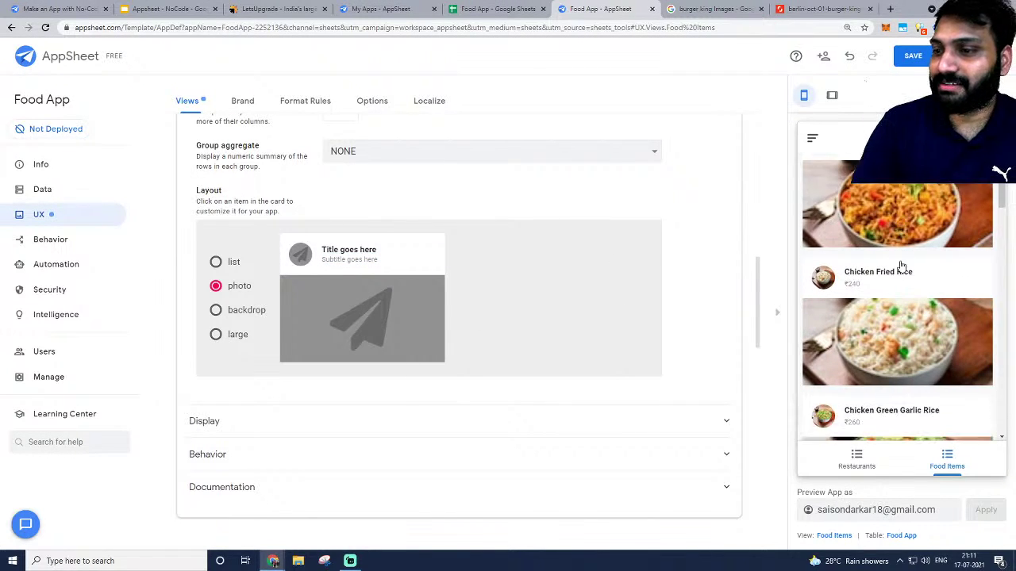
pyautogui.scroll(-8, 901, 264)
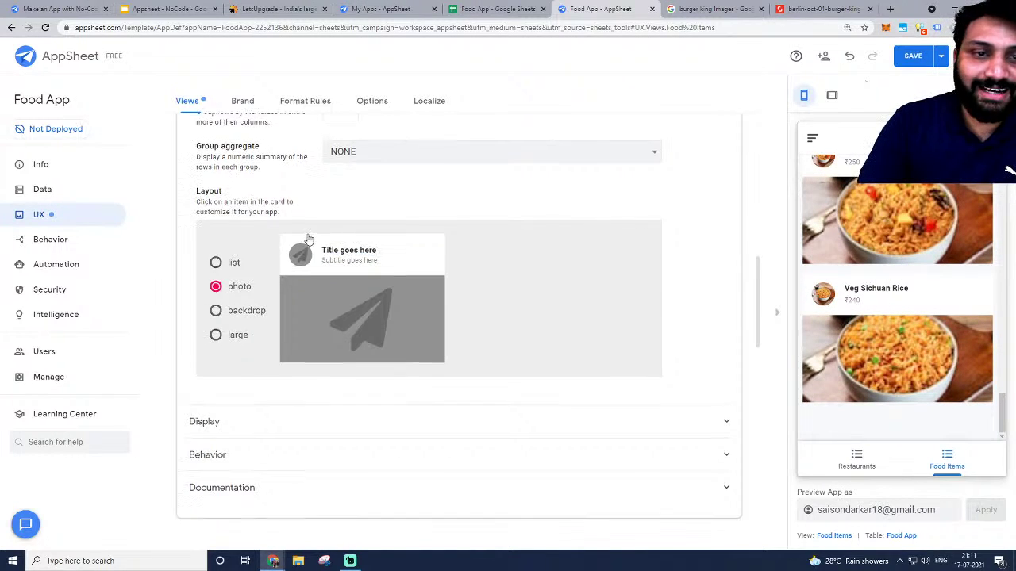
pyautogui.scroll(2, 556, 357)
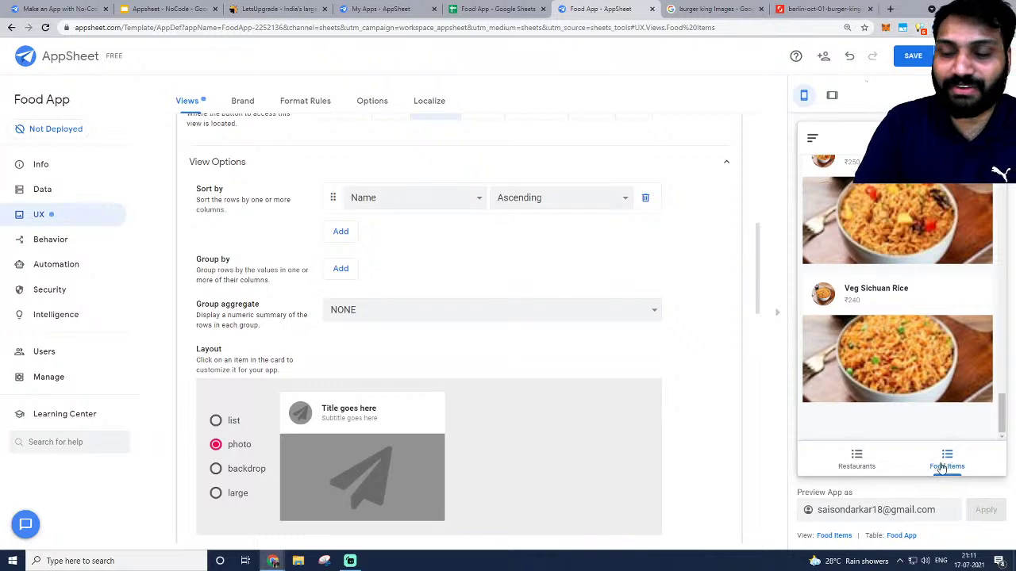
# Collapse the Food Items and ResturantsName_Form view settings.
pyautogui.scroll(6, 485, 419)
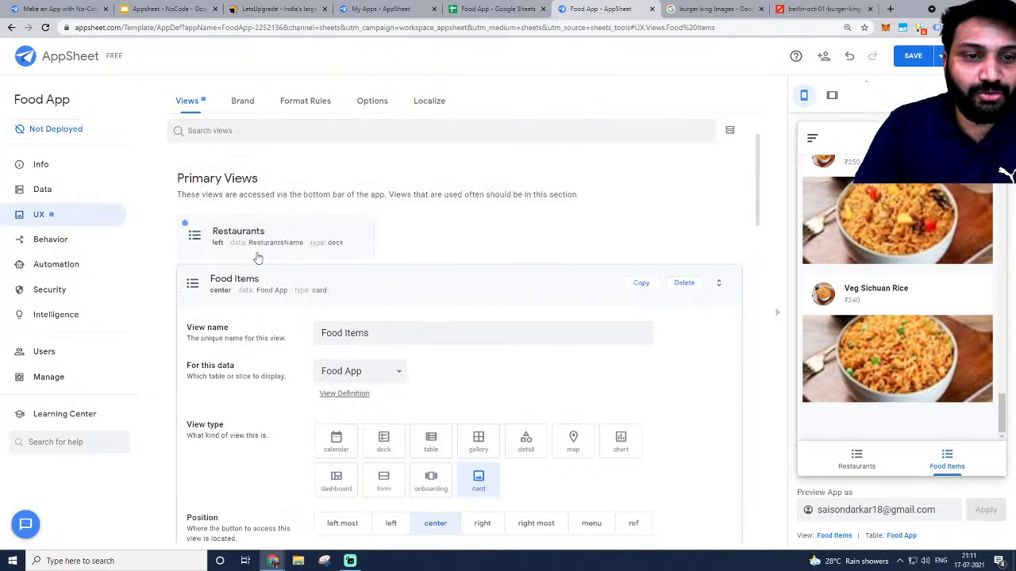
pyautogui.click(240, 286)
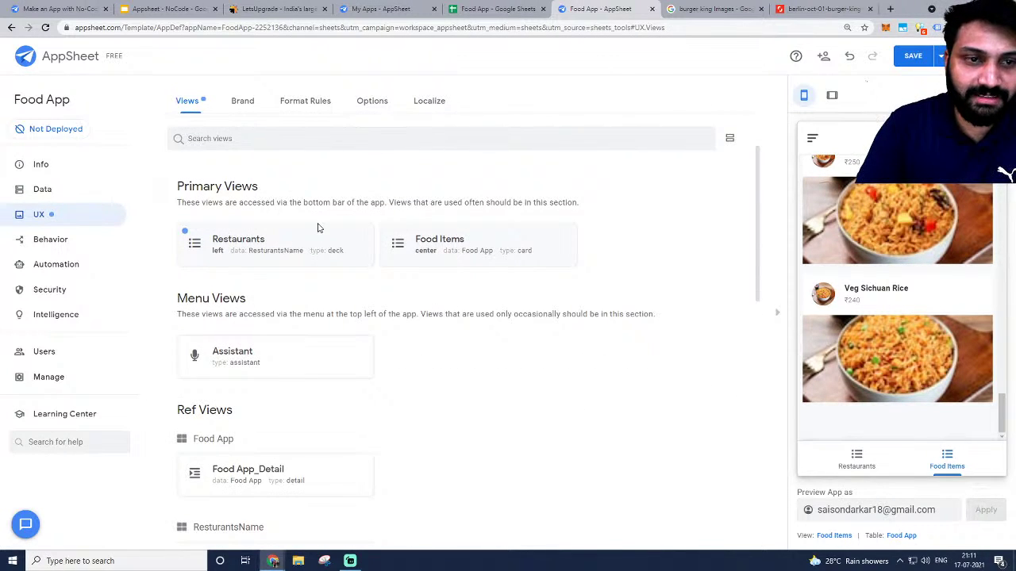
pyautogui.scroll(-2, 333, 334)
pyautogui.moveTo(426, 170); pyautogui.dragTo(290, 189)
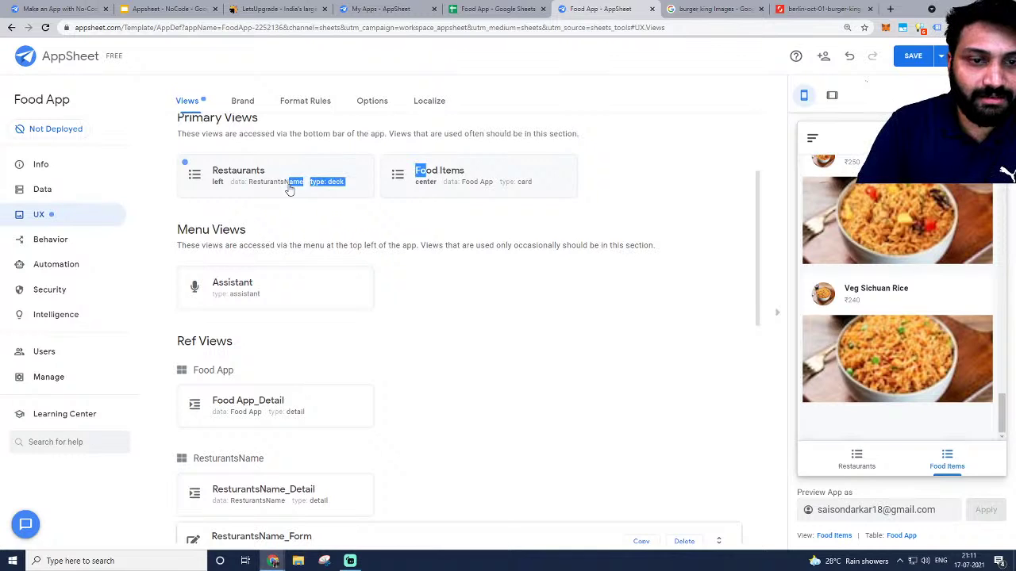
pyautogui.click(408, 234)
pyautogui.scroll(-3, 408, 238)
pyautogui.scroll(1, 370, 254)
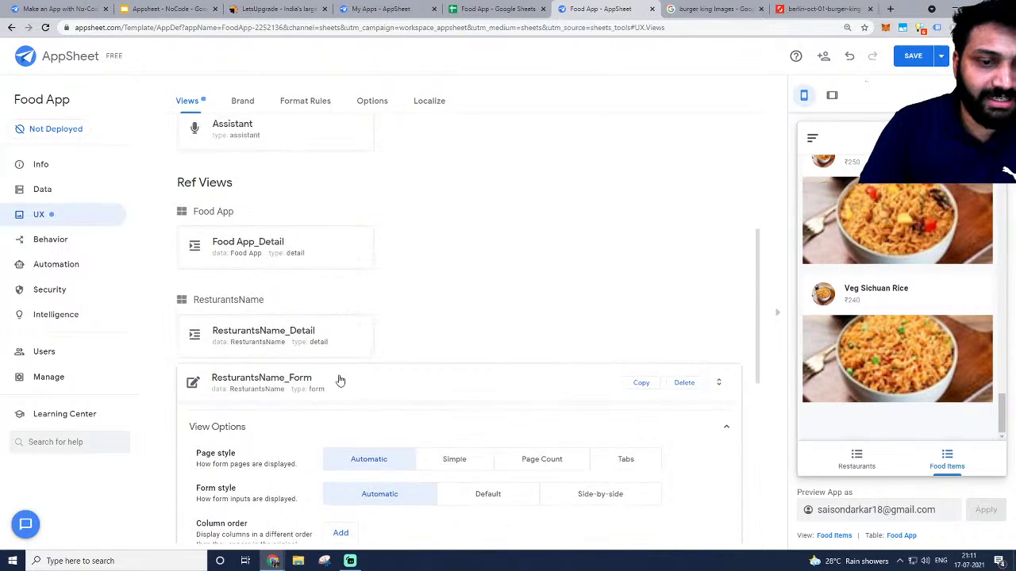
pyautogui.click(340, 381)
pyautogui.scroll(3, 376, 306)
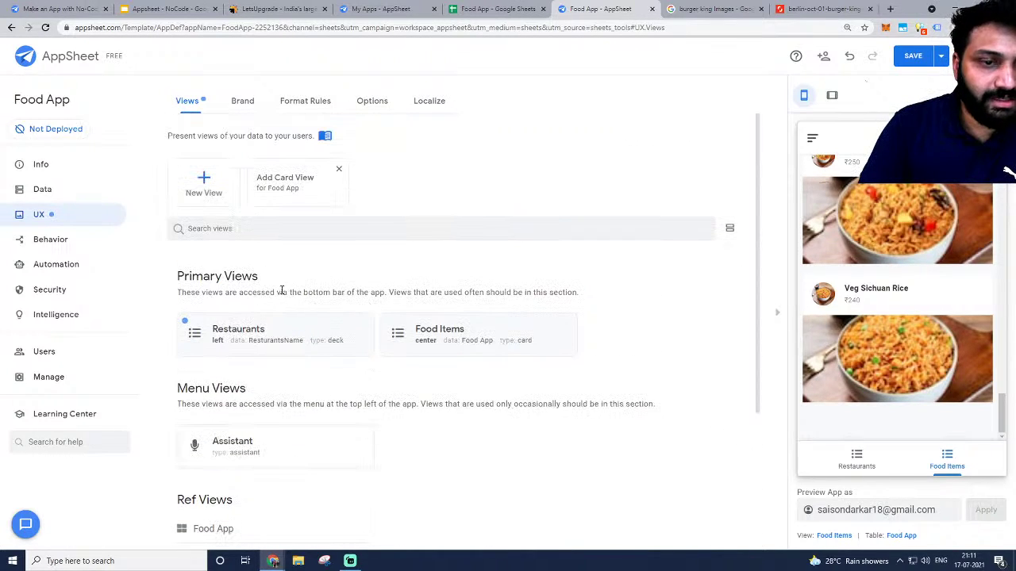
# Show the views as a full-width list and expand the Restaurants view's settings.
pyautogui.click(731, 230)
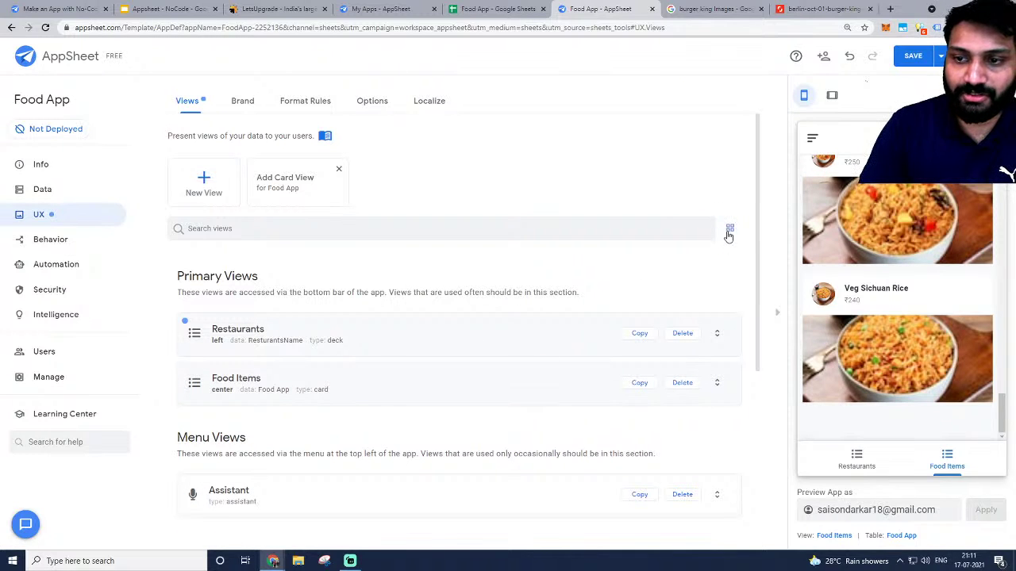
pyautogui.moveTo(371, 388); pyautogui.dragTo(371, 335)
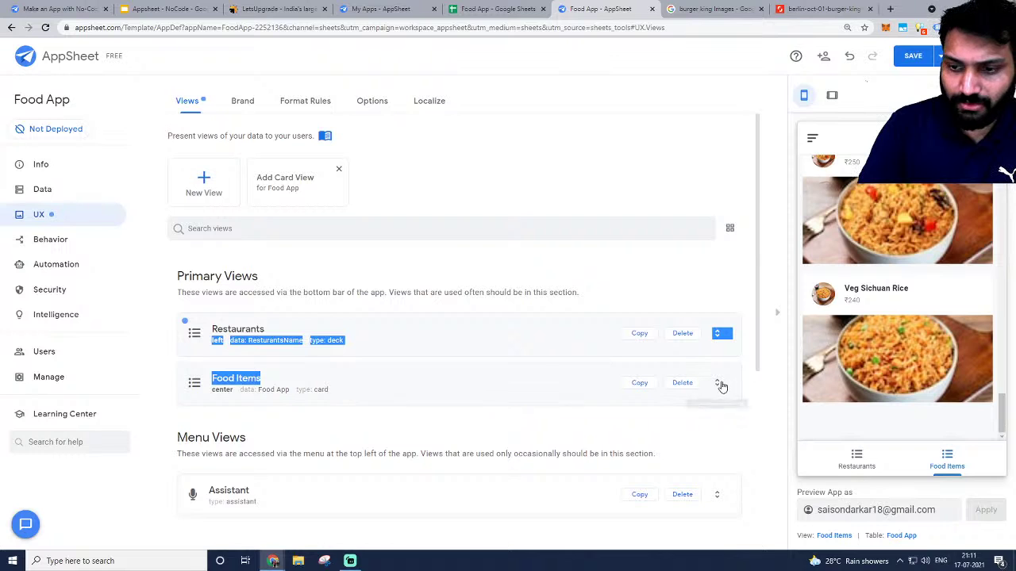
pyautogui.click(537, 255)
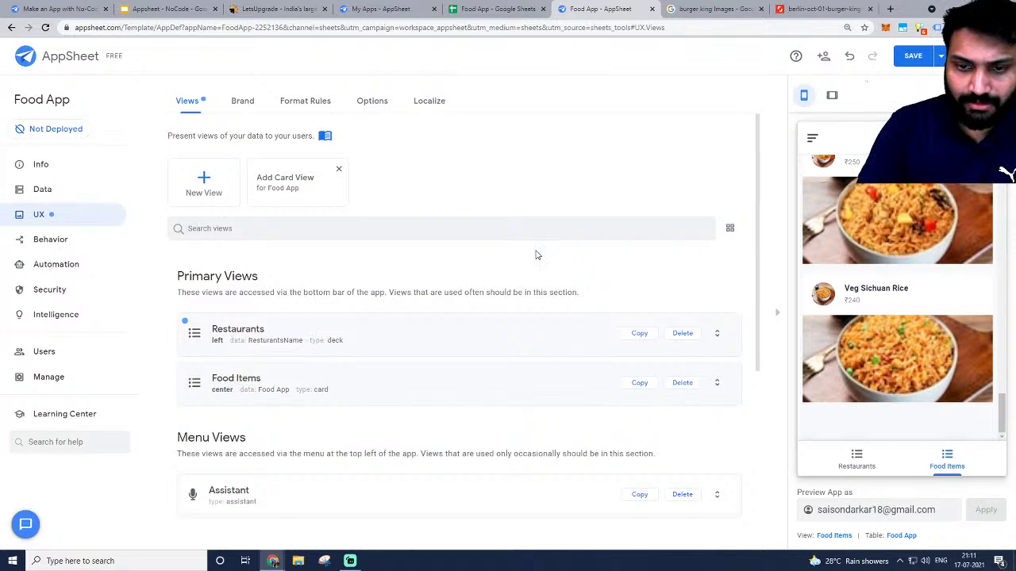
pyautogui.click(228, 342)
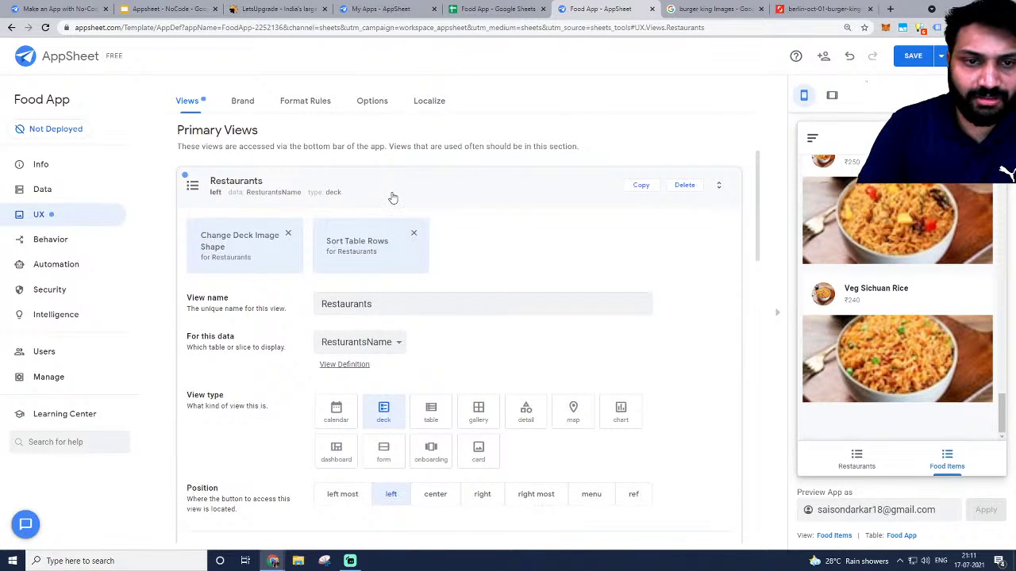
# Position the Food Items view left most so it comes before Restaurants in the bottom bar.
pyautogui.click(392, 197)
pyautogui.click(215, 243)
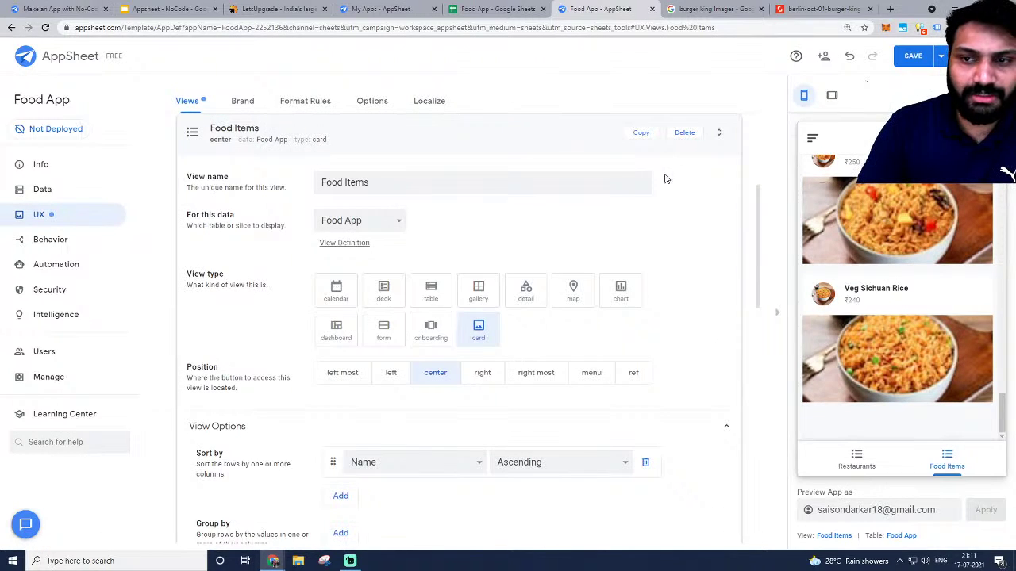
pyautogui.scroll(-4, 336, 317)
pyautogui.scroll(5, 336, 320)
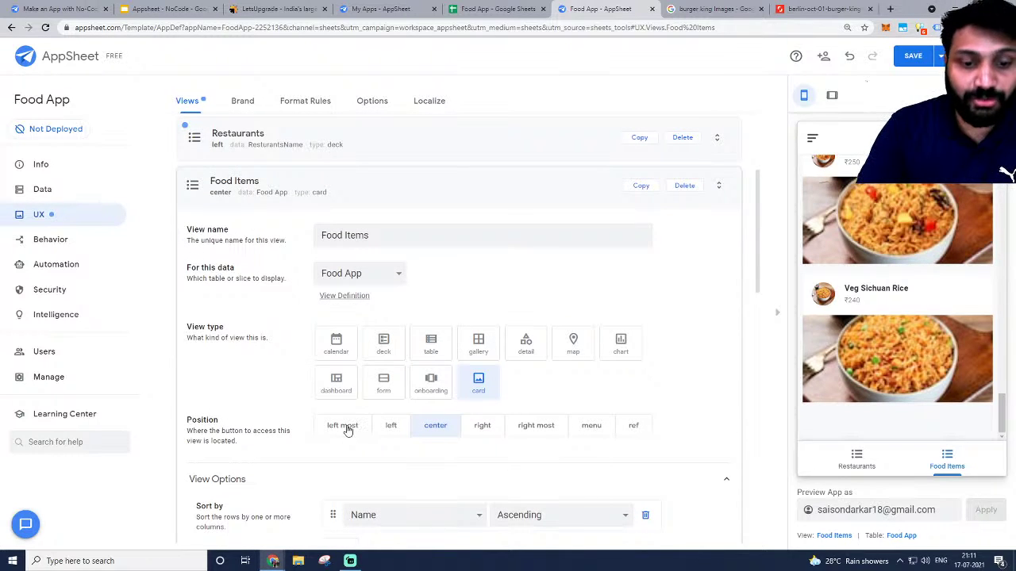
pyautogui.click(343, 426)
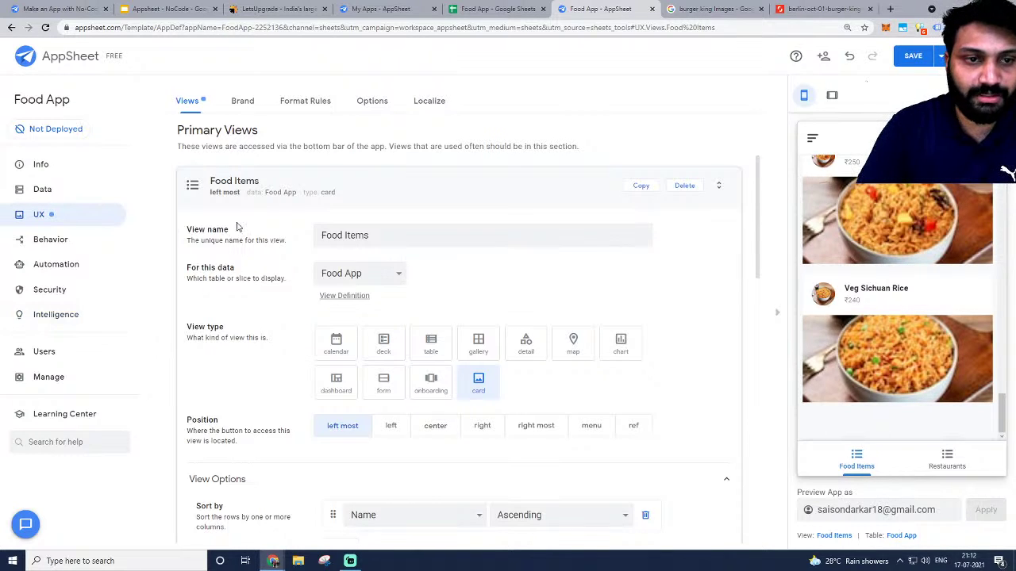
pyautogui.click(245, 183)
pyautogui.scroll(-1, 279, 304)
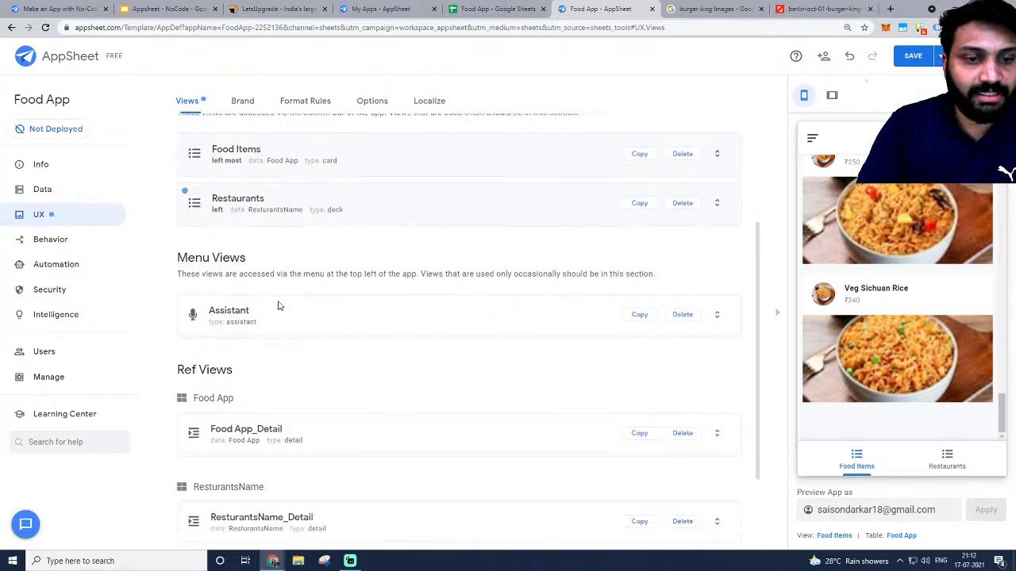
pyautogui.scroll(3, 278, 304)
pyautogui.click(273, 290)
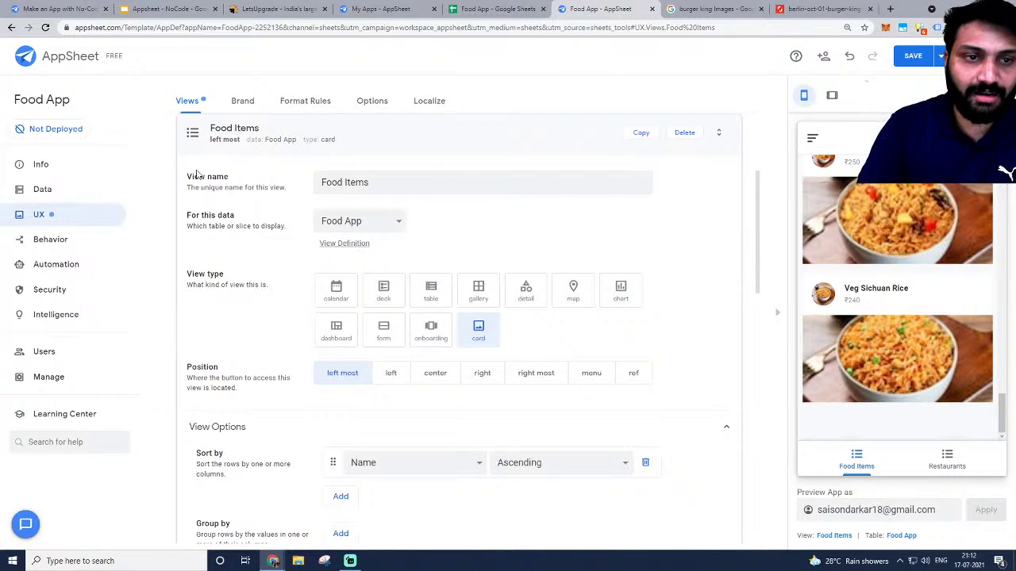
pyautogui.scroll(15, 919, 187)
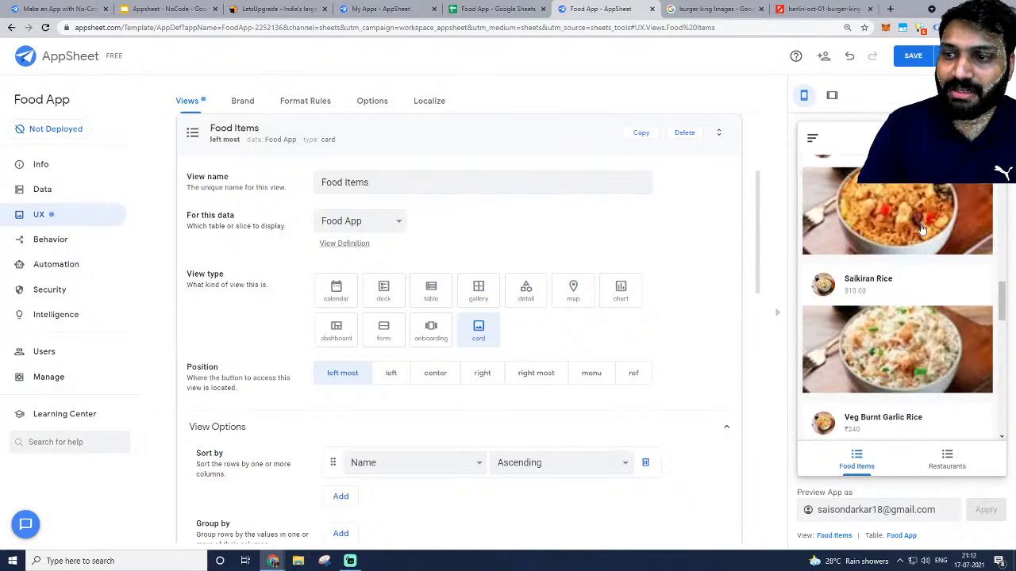
# Glance at the Food App Google Sheet, then go back to the AppSheet editor.
pyautogui.click(491, 8)
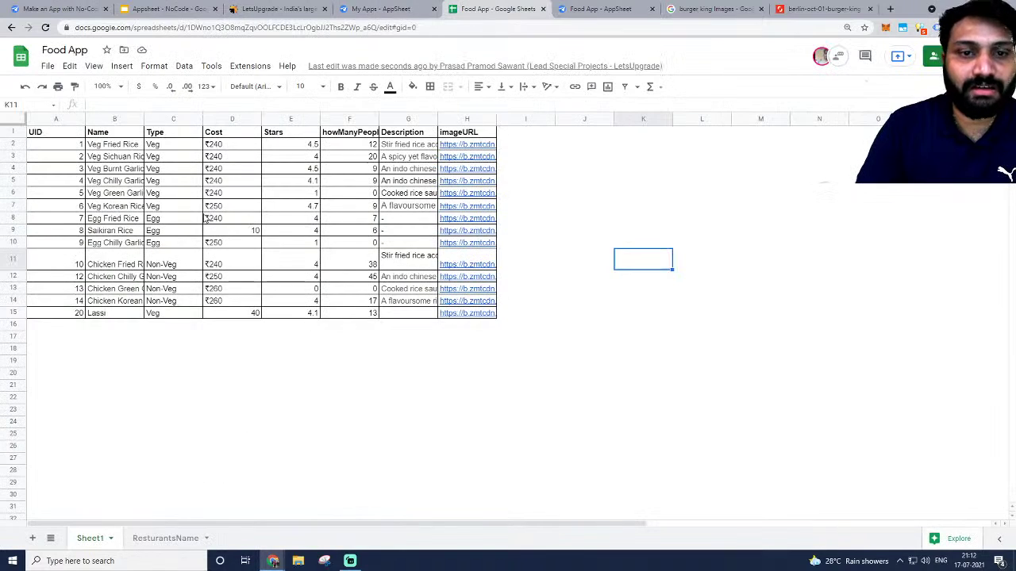
pyautogui.click(601, 8)
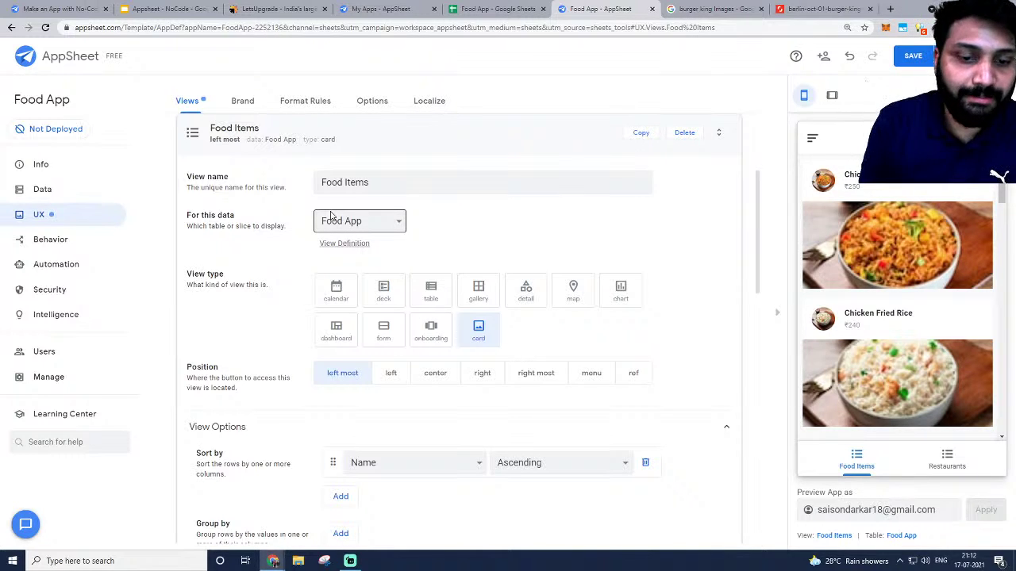
pyautogui.scroll(-2, 518, 238)
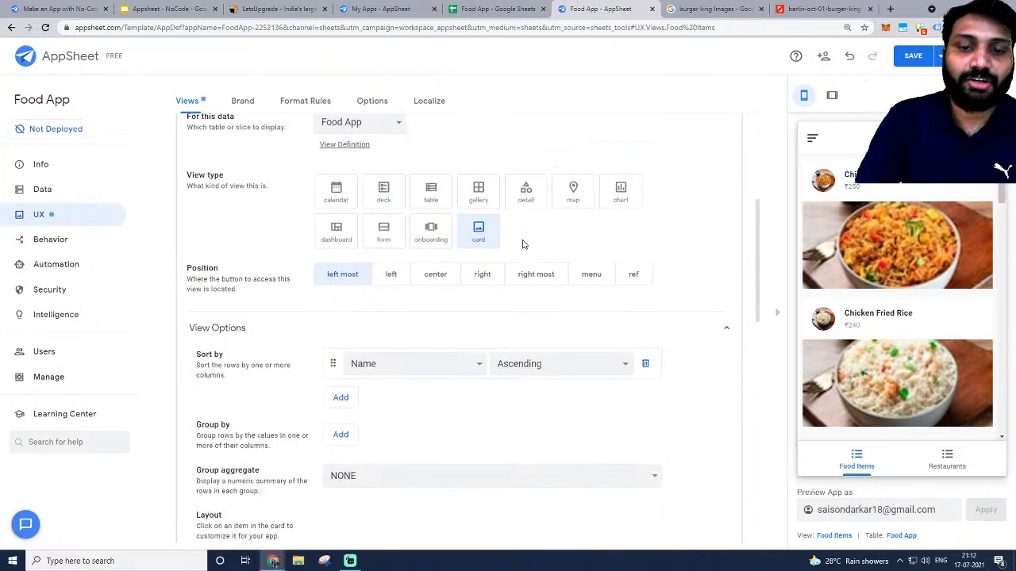
pyautogui.click(923, 233)
pyautogui.scroll(-3, 928, 252)
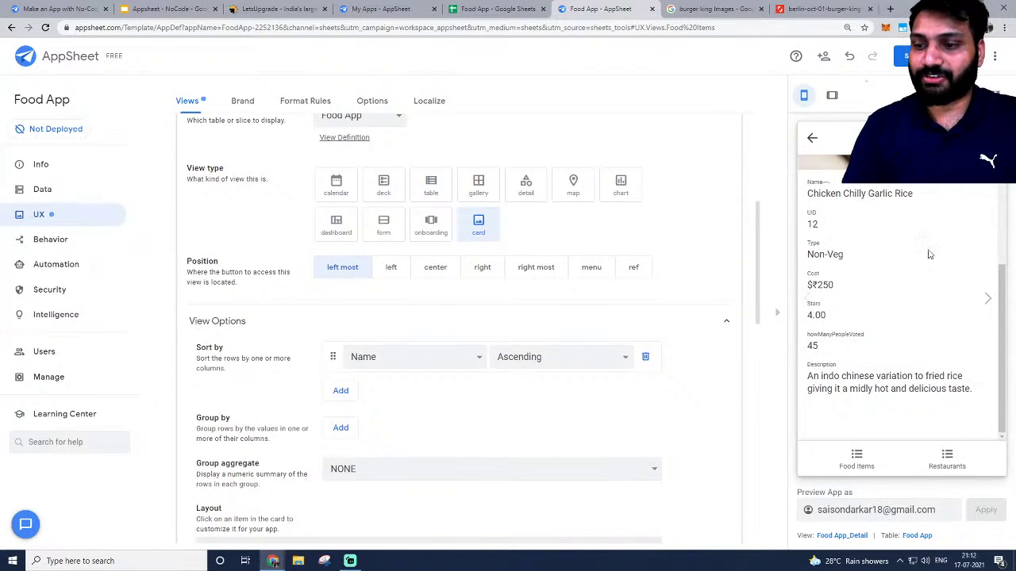
pyautogui.scroll(3, 929, 254)
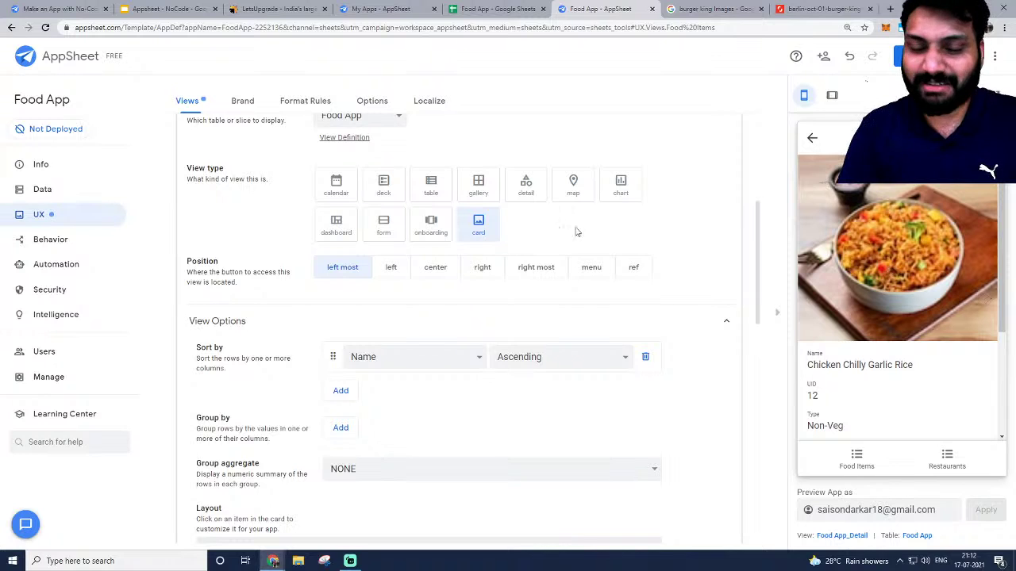
pyautogui.scroll(3, 367, 247)
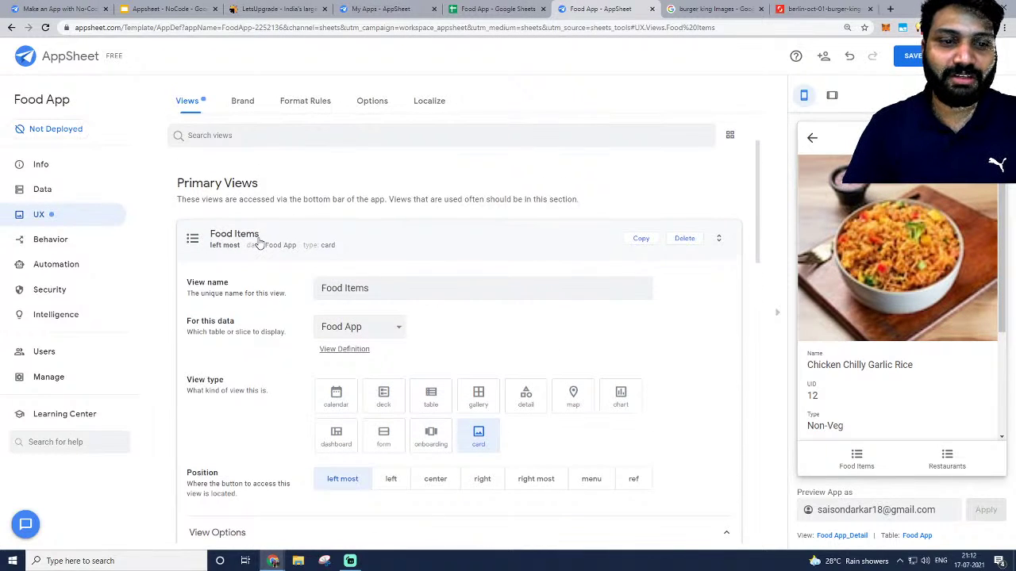
pyautogui.click(813, 139)
pyautogui.click(870, 459)
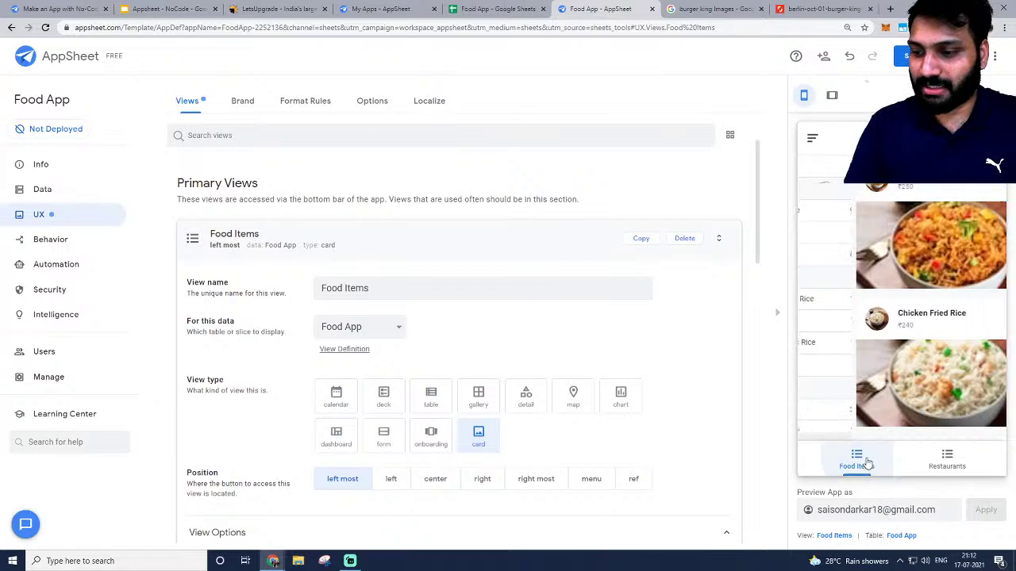
pyautogui.click(946, 461)
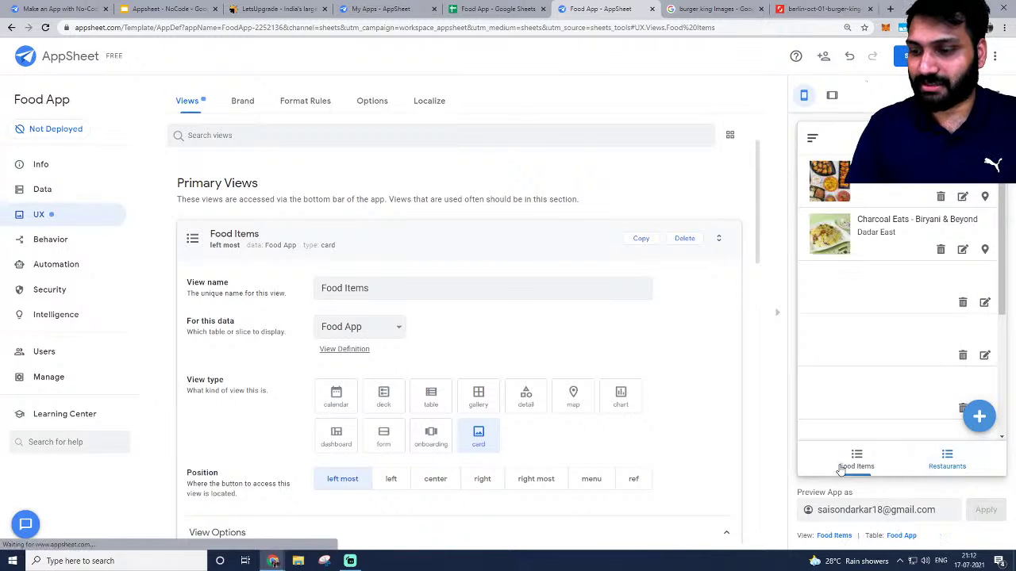
pyautogui.click(856, 462)
pyautogui.click(859, 469)
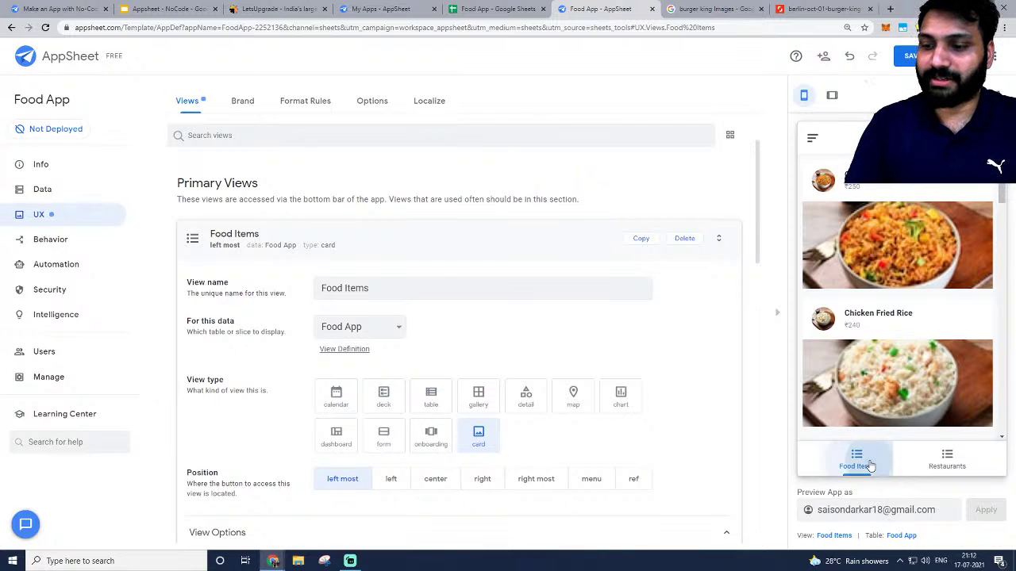
pyautogui.scroll(-3, 880, 257)
pyautogui.scroll(-3, 879, 255)
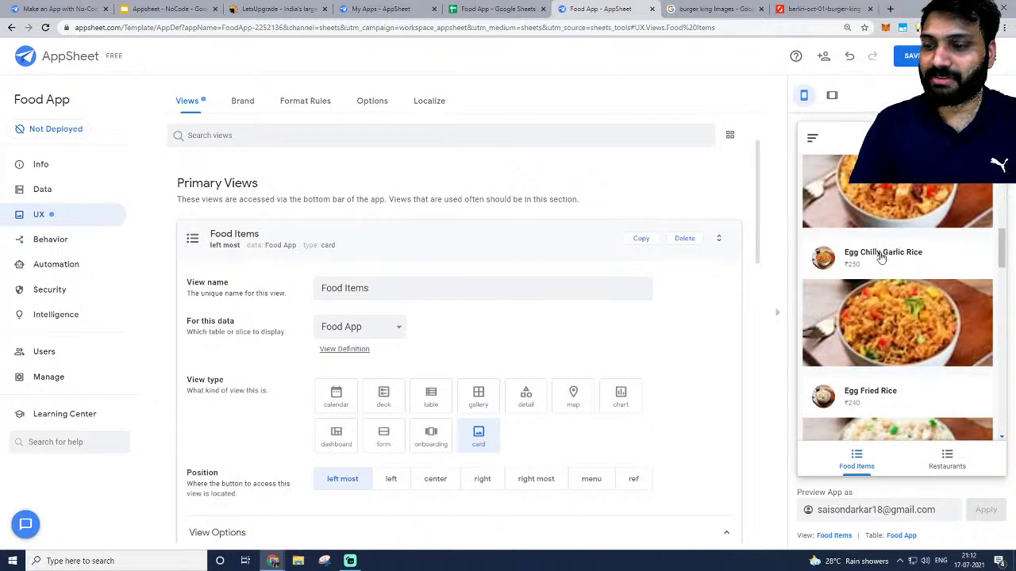
pyautogui.scroll(-2, 882, 314)
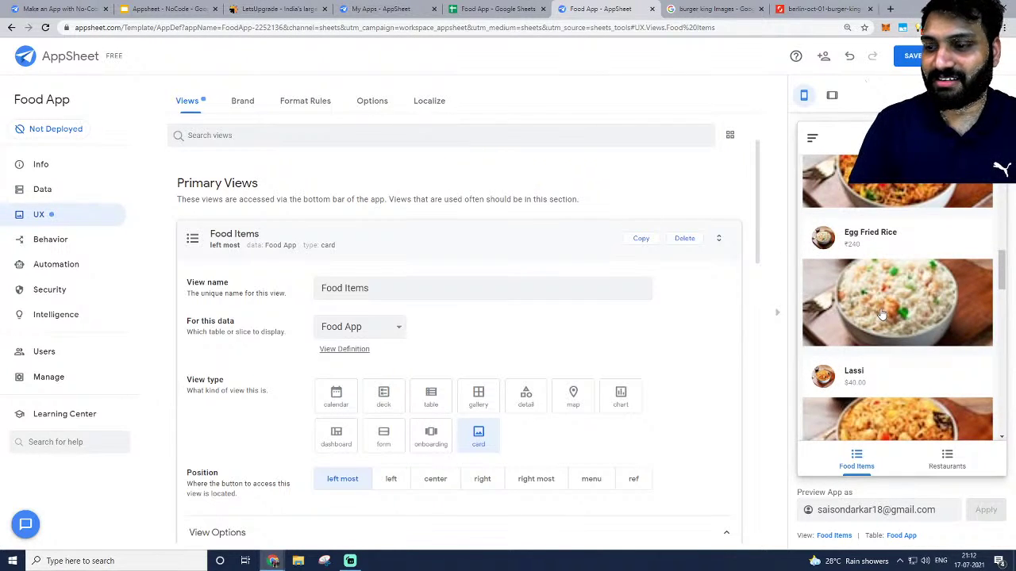
pyautogui.scroll(-3, 881, 313)
pyautogui.scroll(-2, 871, 270)
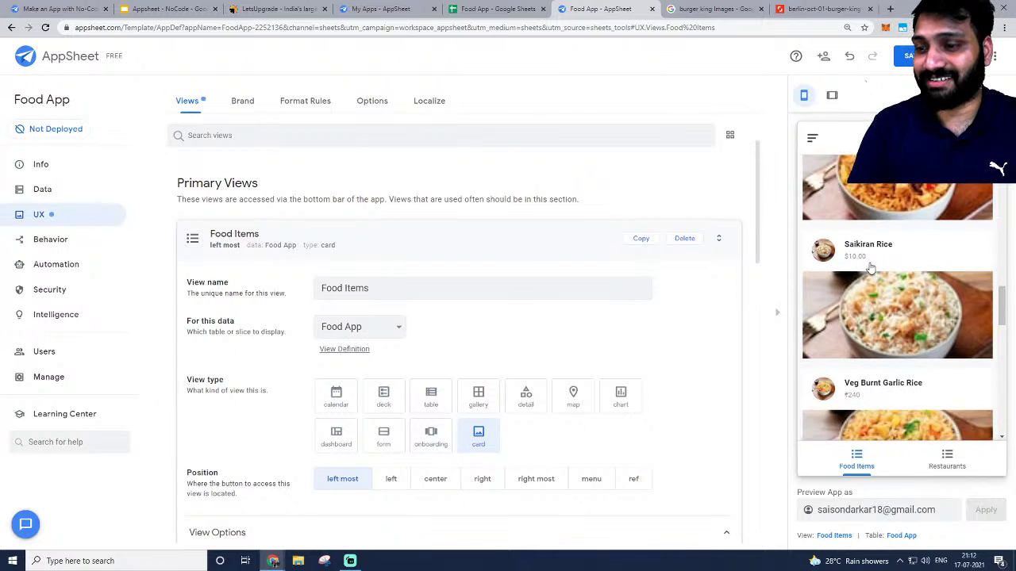
pyautogui.scroll(1, 868, 262)
pyautogui.scroll(3, 867, 320)
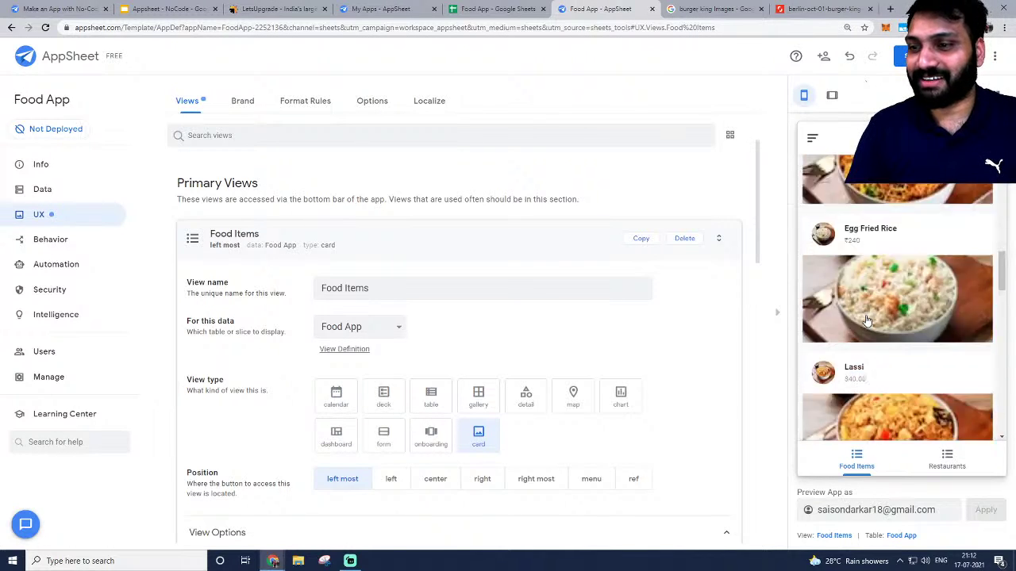
pyautogui.scroll(8, 866, 321)
pyautogui.scroll(-18, 866, 319)
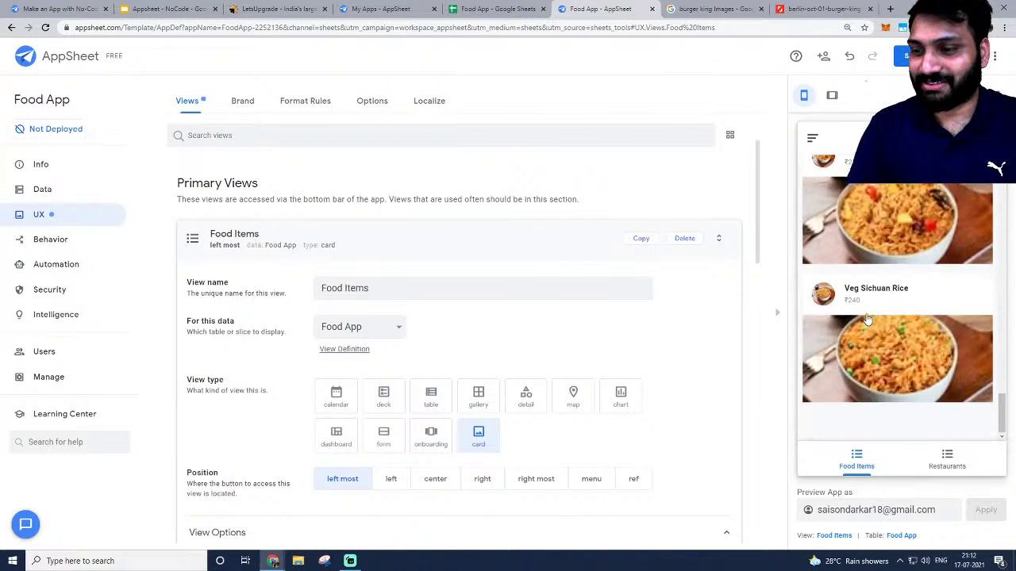
pyautogui.scroll(15, 867, 321)
# Open the Chicken Chilly Garlic Rice detail page in the app preview.
pyautogui.click(871, 247)
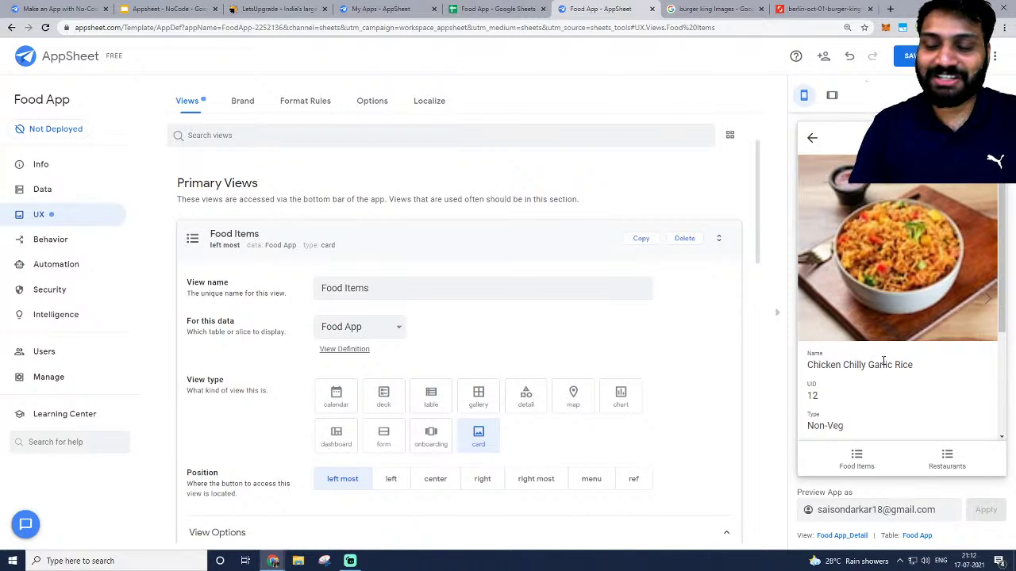
pyautogui.scroll(-3, 883, 361)
pyautogui.scroll(3, 882, 358)
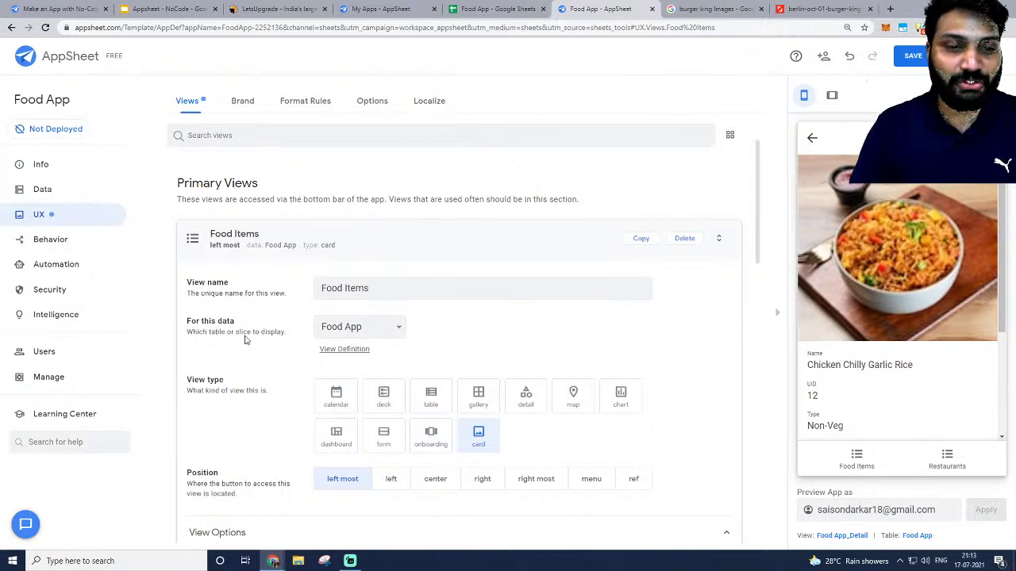
# Collapse Food Items and expand the Food App_Detail view under Ref Views.
pyautogui.click(272, 236)
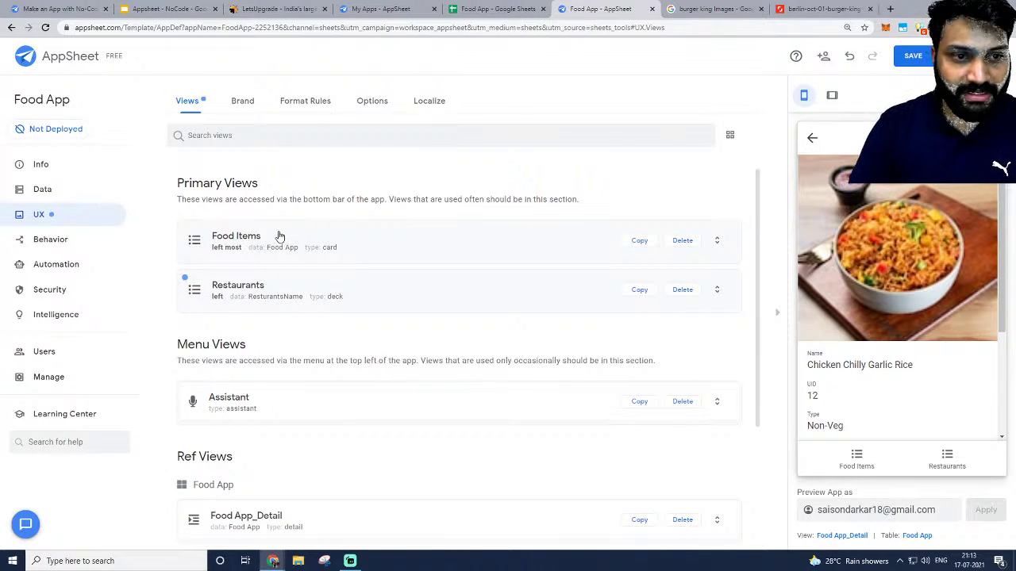
pyautogui.scroll(-3, 279, 236)
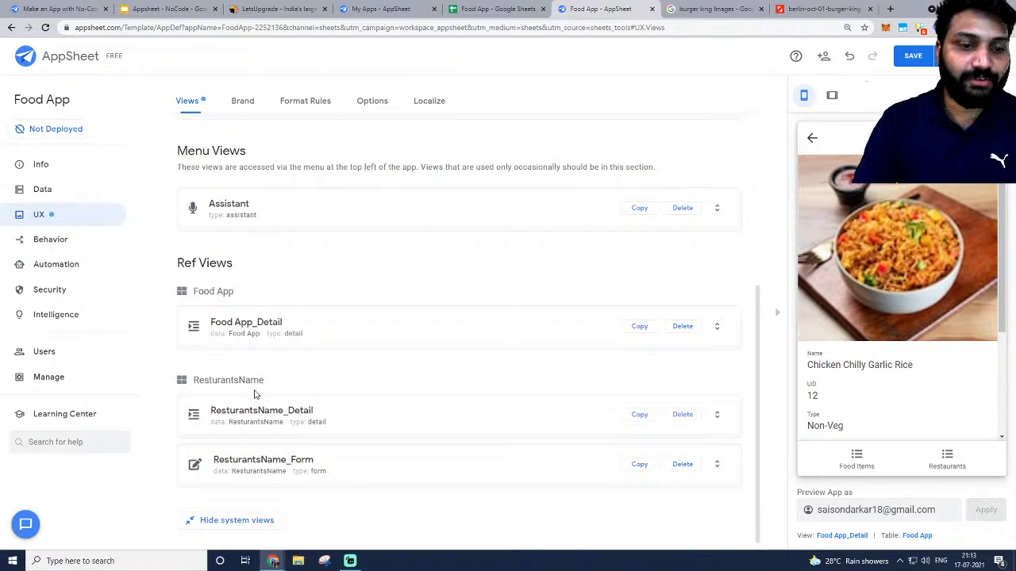
pyautogui.tripleClick(180, 261)
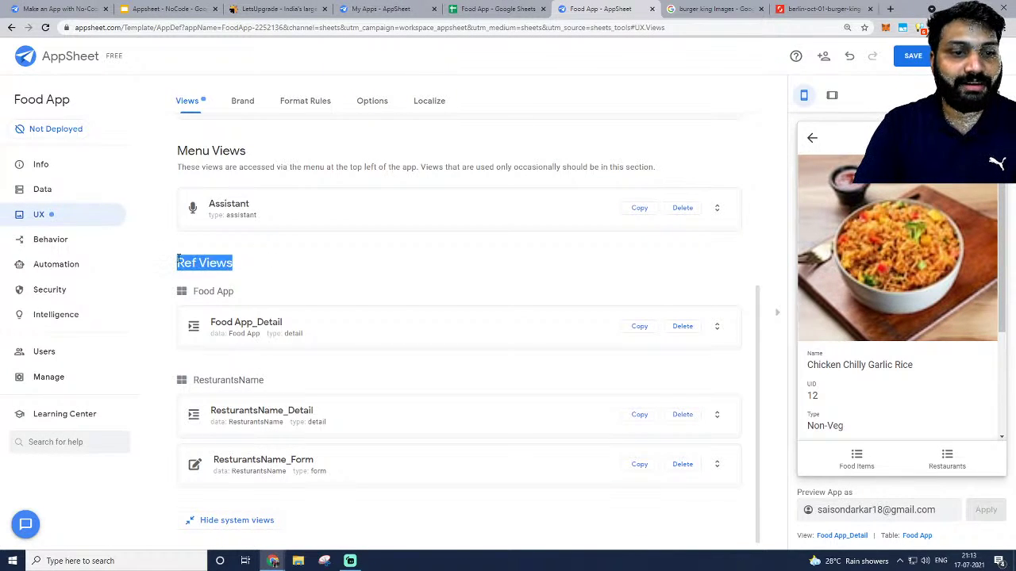
pyautogui.click(232, 266)
pyautogui.tripleClick(227, 263)
pyautogui.click(251, 267)
pyautogui.tripleClick(219, 263)
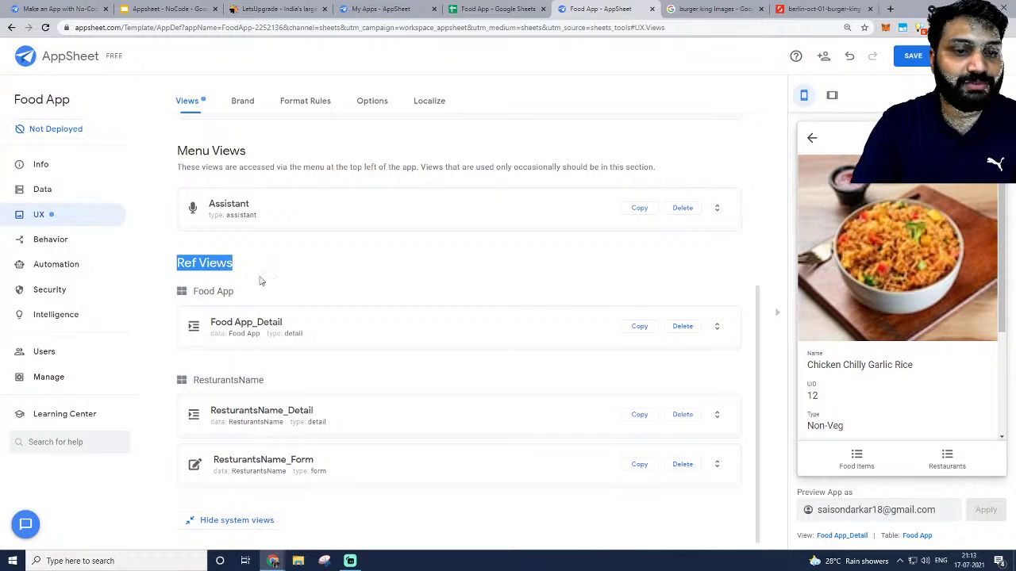
pyautogui.click(265, 281)
pyautogui.click(323, 317)
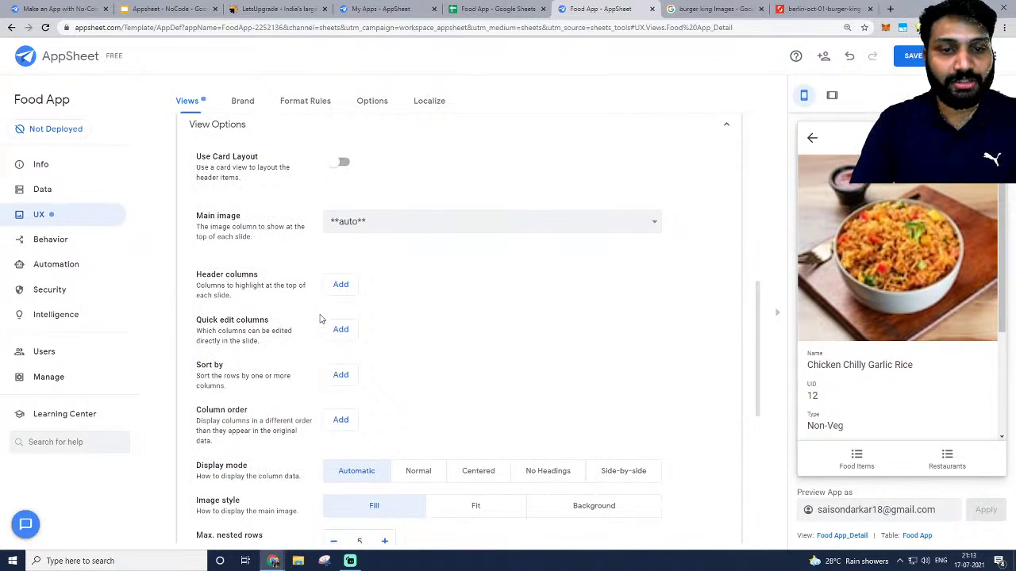
# Set the detail view's main image to imageURL and turn on its card layout.
pyautogui.click(397, 221)
pyautogui.click(351, 263)
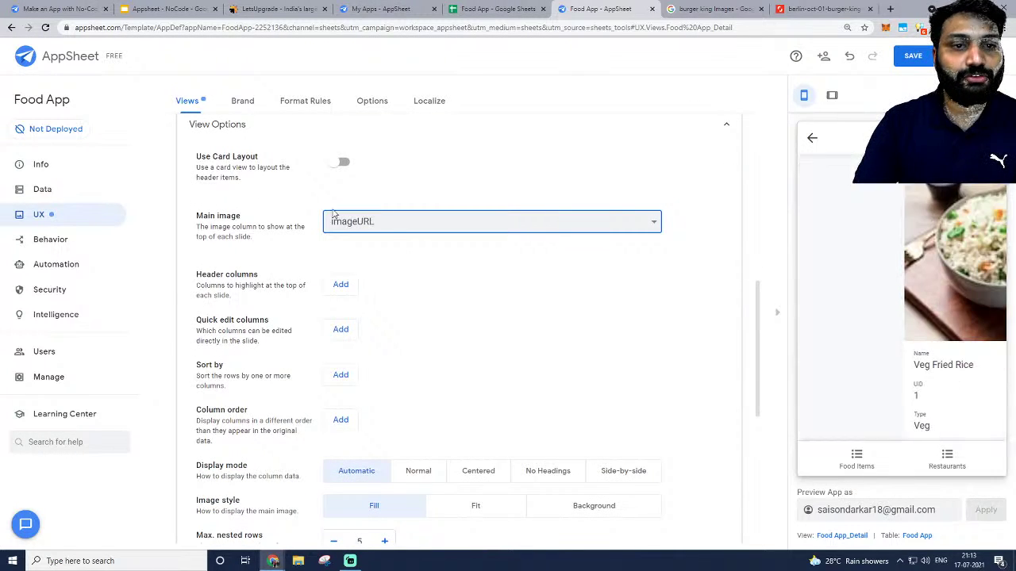
pyautogui.click(341, 164)
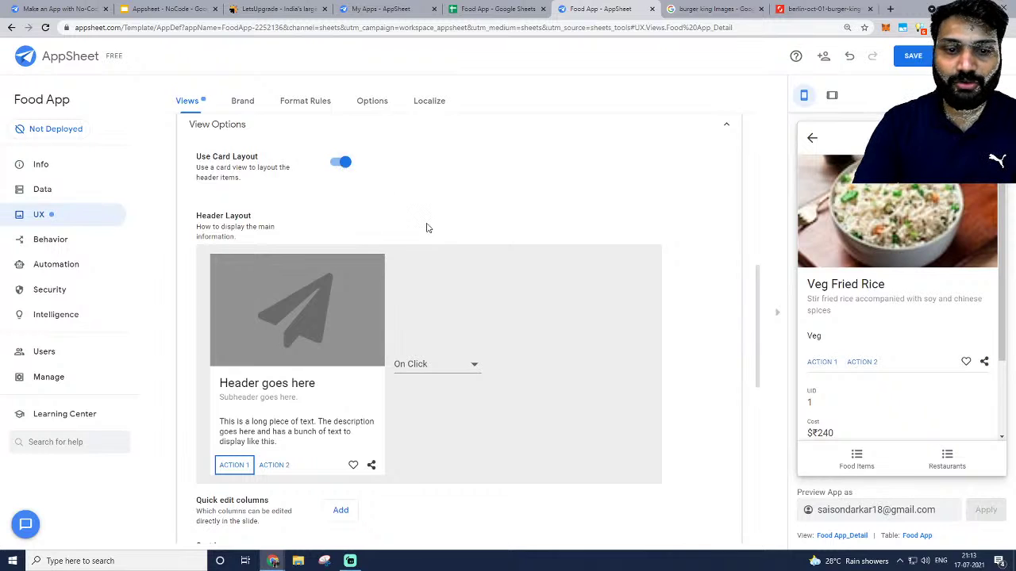
pyautogui.click(327, 339)
pyautogui.scroll(-1, 388, 318)
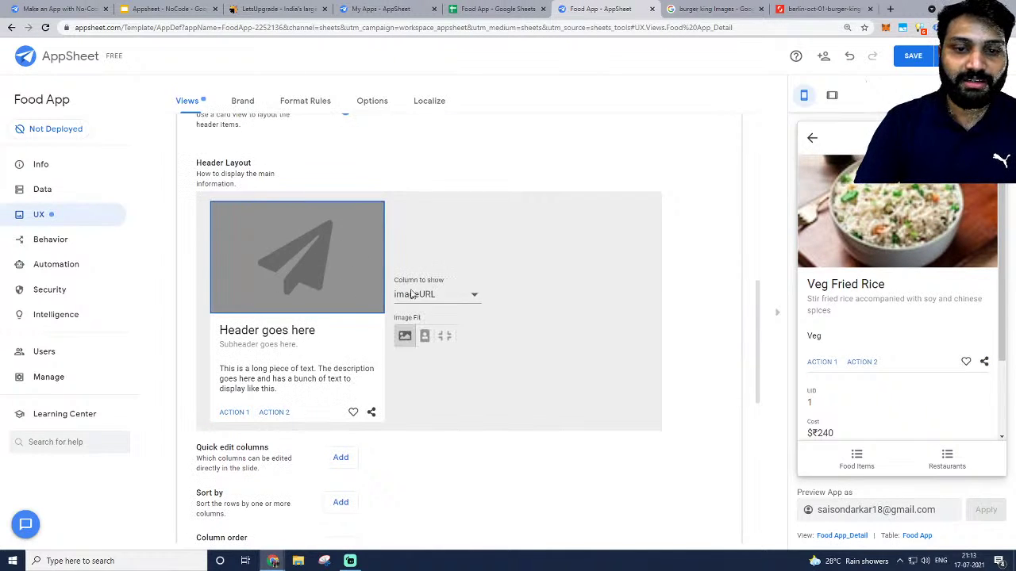
pyautogui.scroll(2, 267, 220)
pyautogui.click(340, 269)
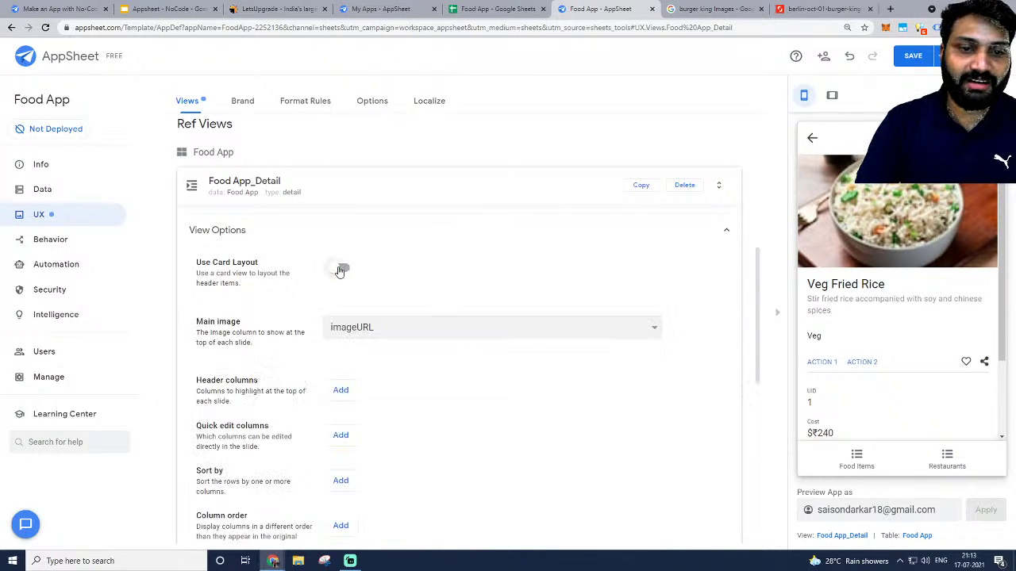
pyautogui.click(339, 269)
pyautogui.scroll(-2, 304, 325)
# Set the card's header image to imageURL and its header to Name.
pyautogui.click(303, 315)
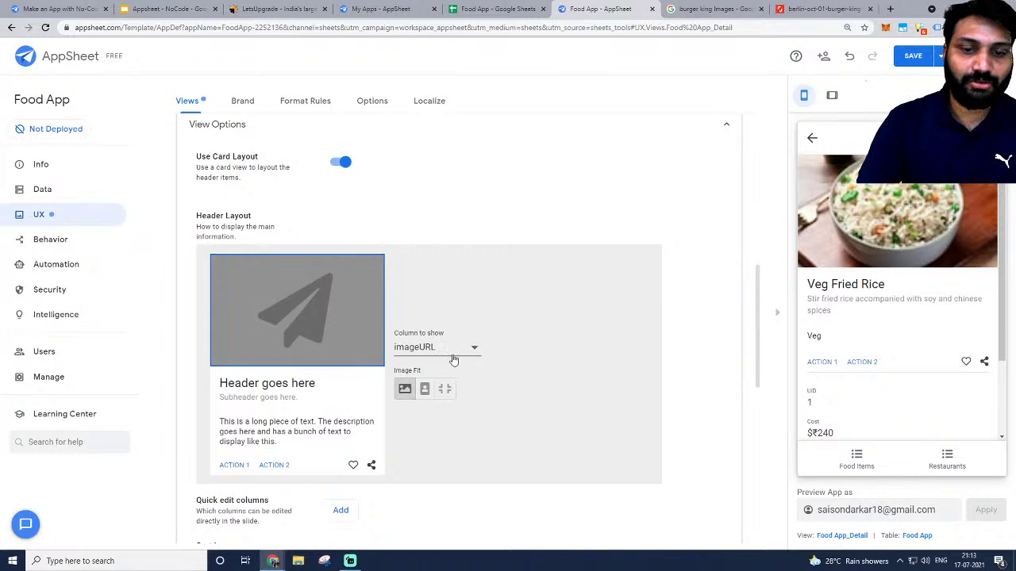
pyautogui.click(432, 349)
pyautogui.click(432, 348)
pyautogui.scroll(-1, 424, 343)
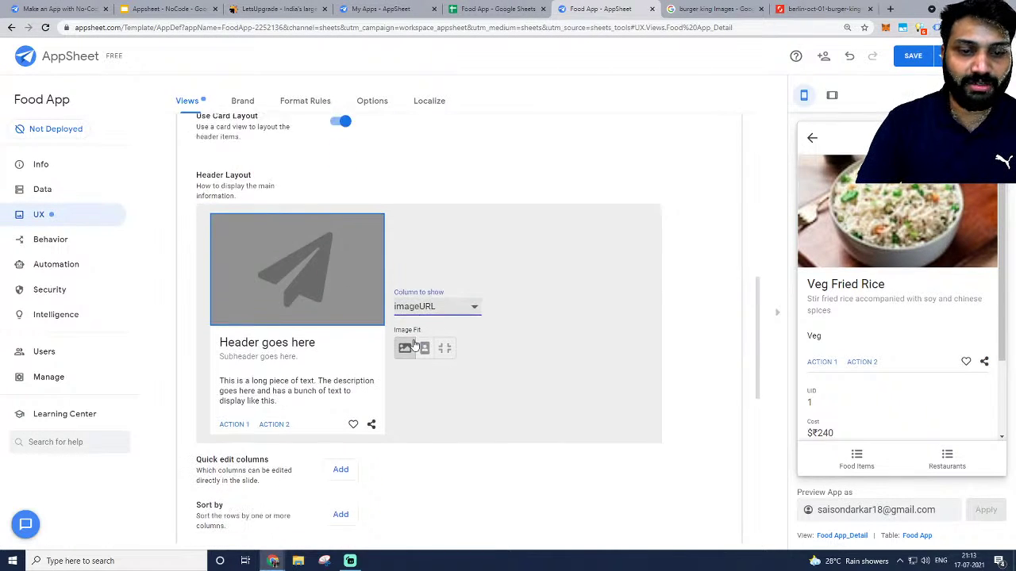
pyautogui.click(346, 344)
pyautogui.click(349, 330)
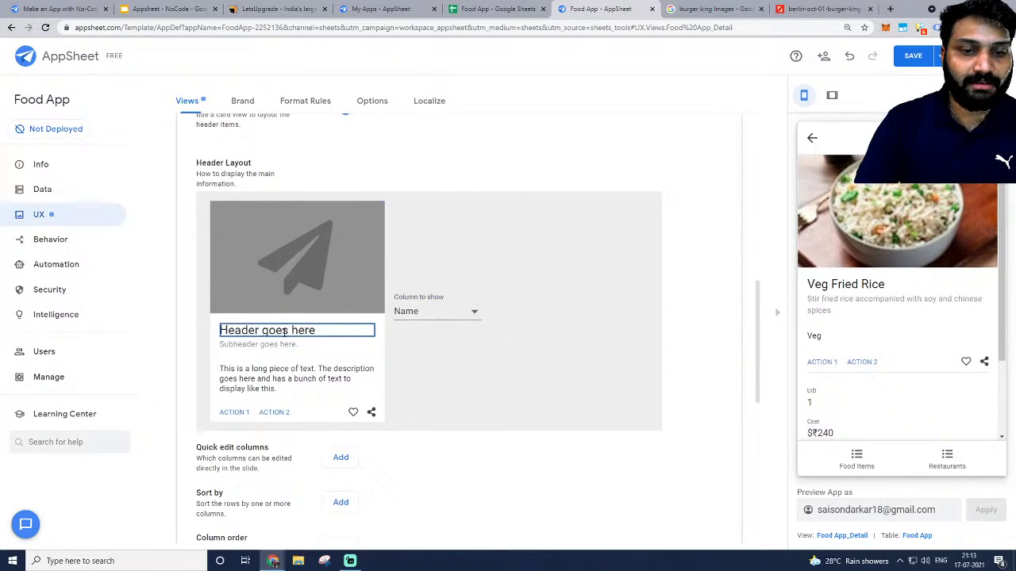
pyautogui.click(458, 316)
pyautogui.click(419, 310)
# Set the card's subheader to Cost and its body text block to Description.
pyautogui.click(318, 344)
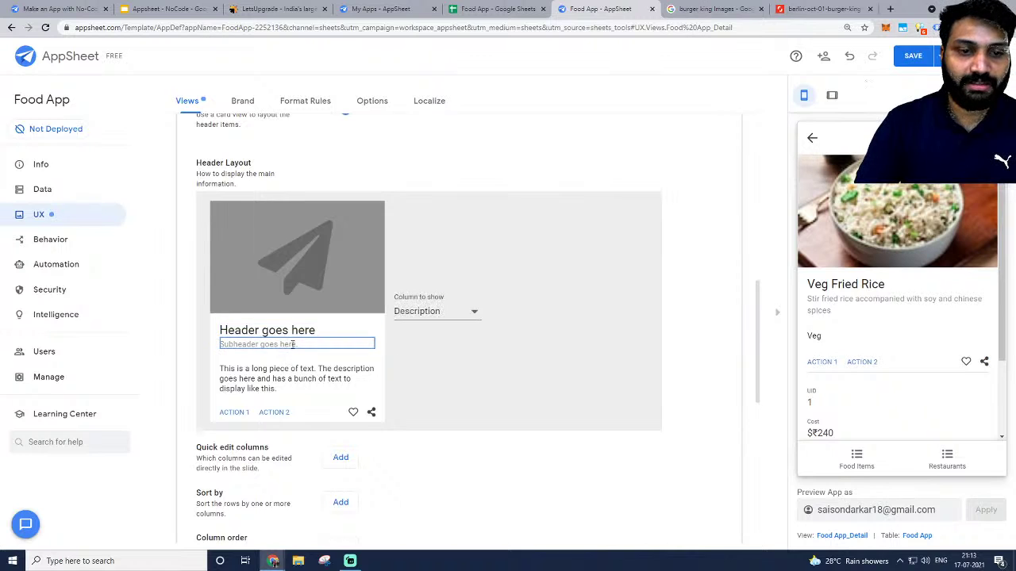
pyautogui.click(427, 314)
pyautogui.click(423, 311)
pyautogui.click(301, 376)
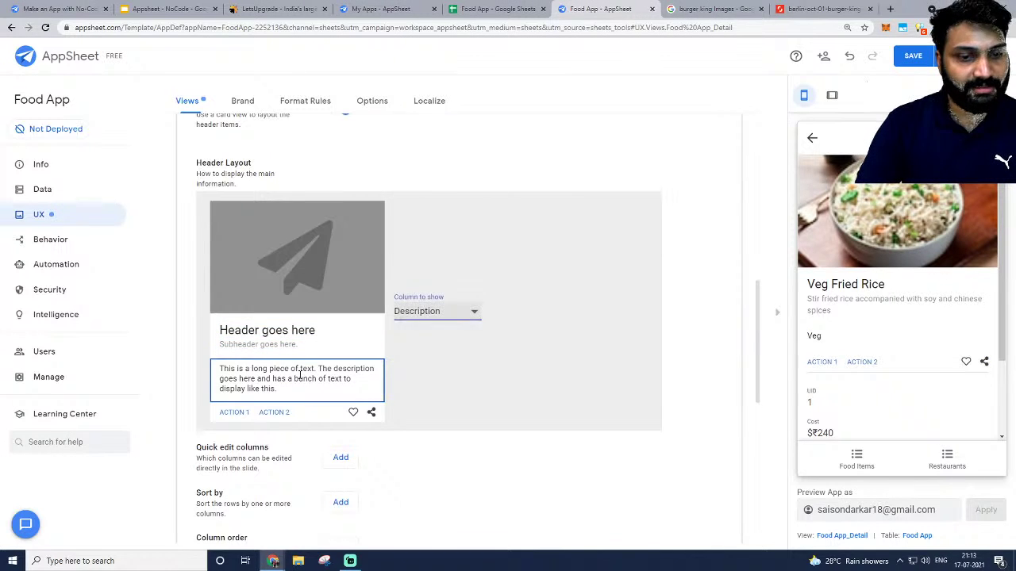
pyautogui.click(464, 316)
pyautogui.click(318, 344)
pyautogui.click(280, 345)
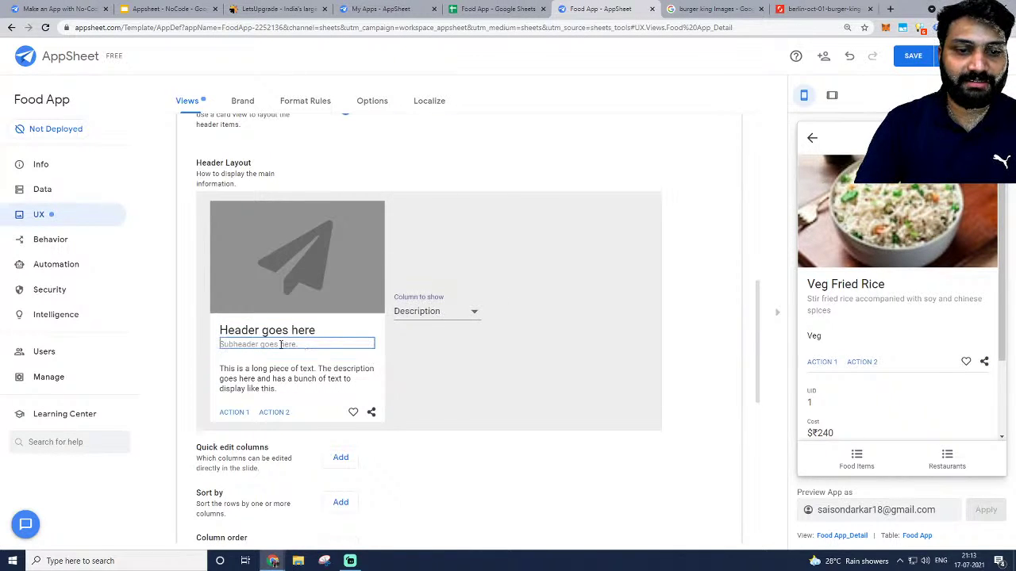
pyautogui.click(403, 317)
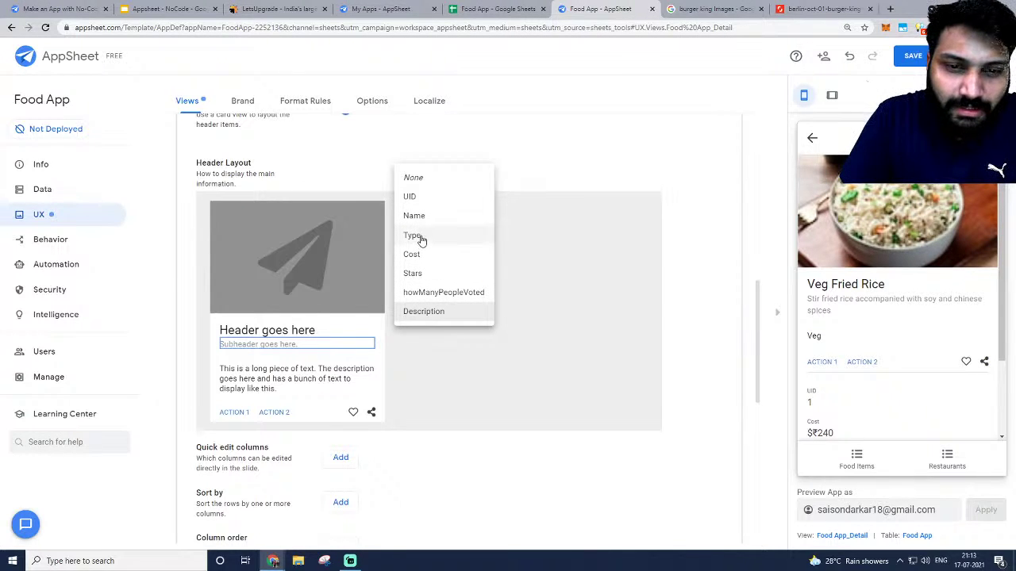
pyautogui.click(416, 254)
pyautogui.scroll(-1, 302, 346)
pyautogui.click(295, 341)
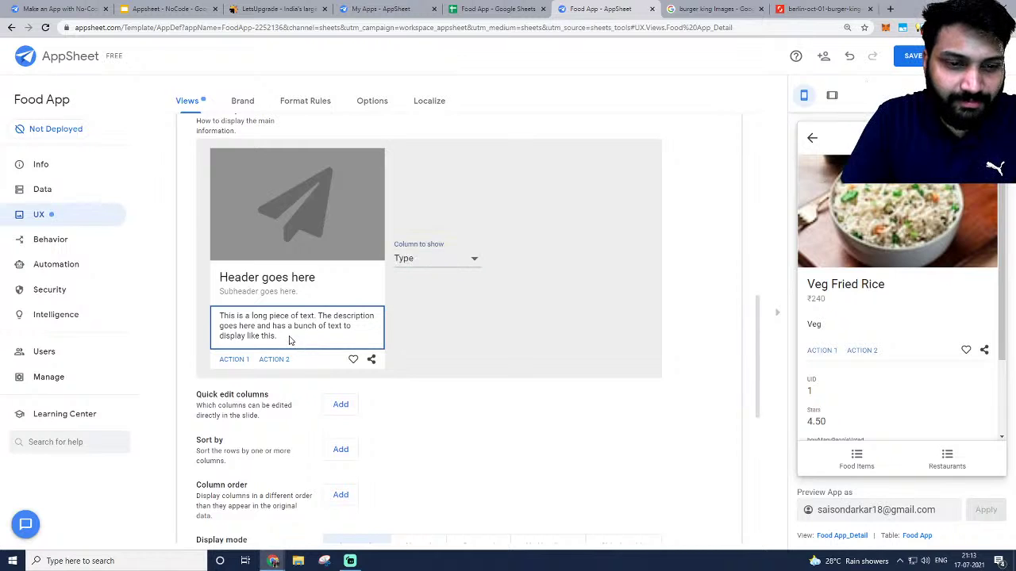
pyautogui.click(438, 261)
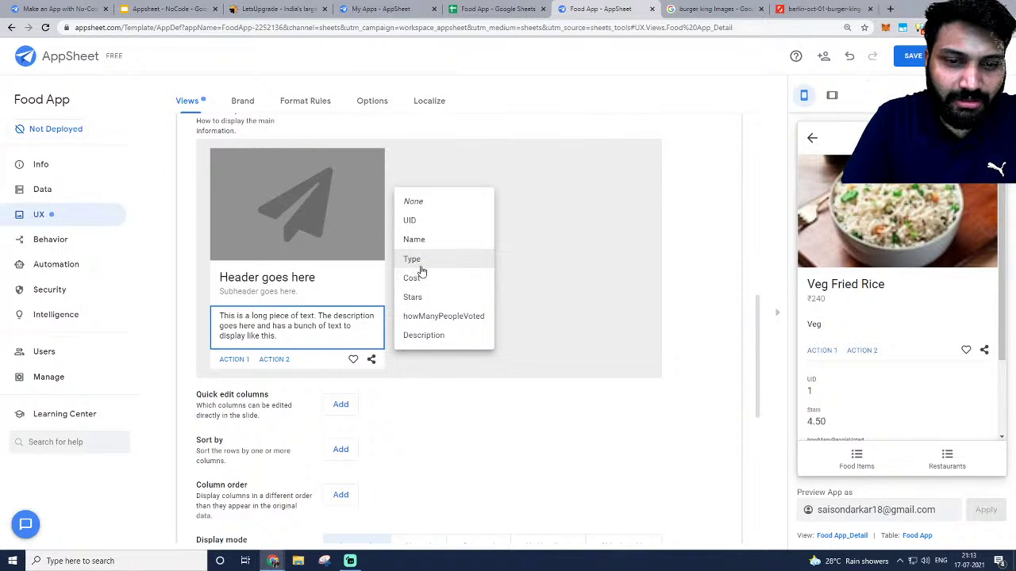
pyautogui.click(423, 334)
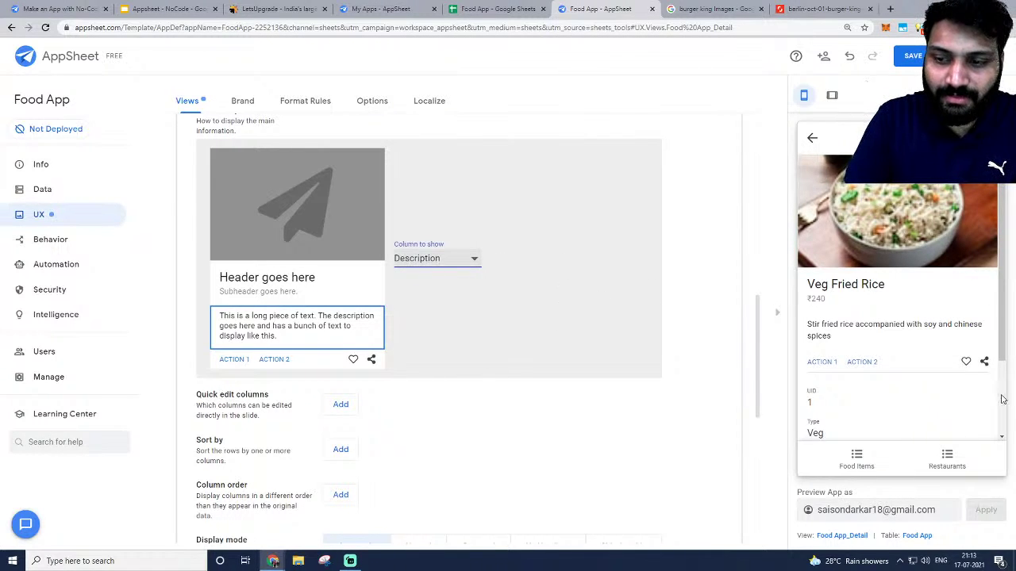
# Review the ACTION 1, ACTION 2 and heart slots, leaving their on-click settings unchanged.
pyautogui.scroll(-3, 930, 390)
pyautogui.scroll(3, 929, 390)
pyautogui.scroll(-2, 317, 288)
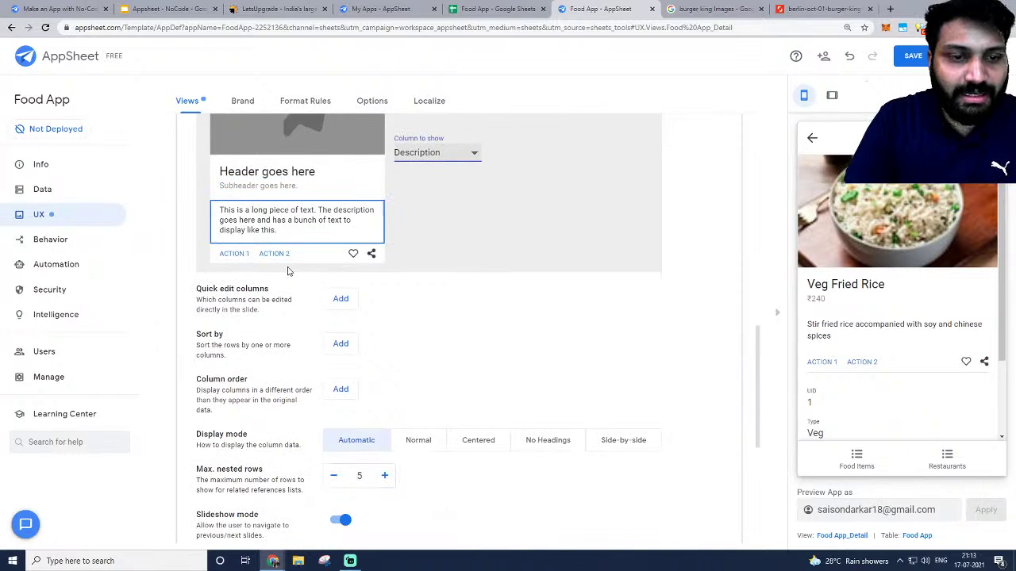
pyautogui.scroll(2, 287, 270)
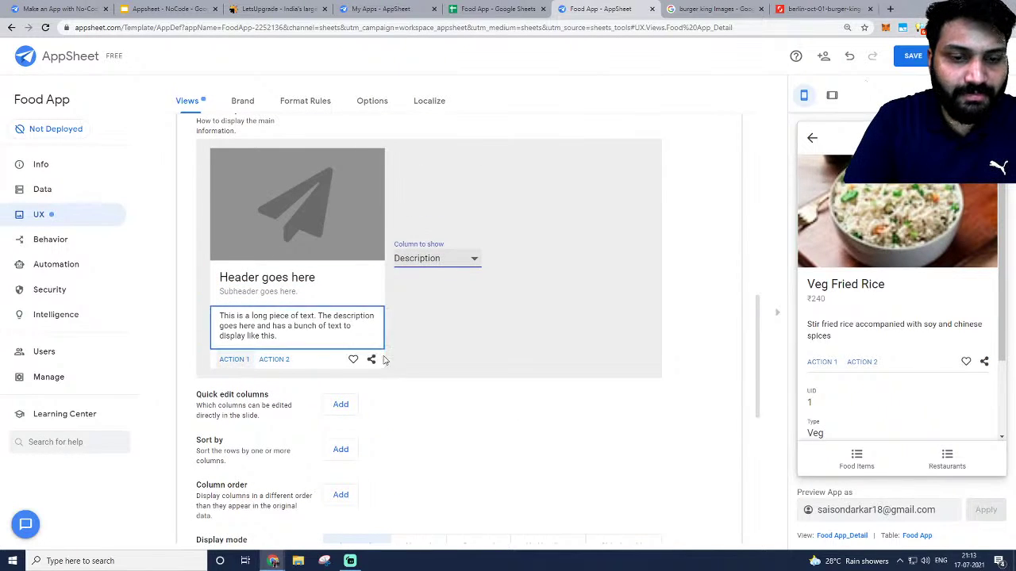
pyautogui.click(234, 359)
pyautogui.click(437, 260)
pyautogui.click(435, 288)
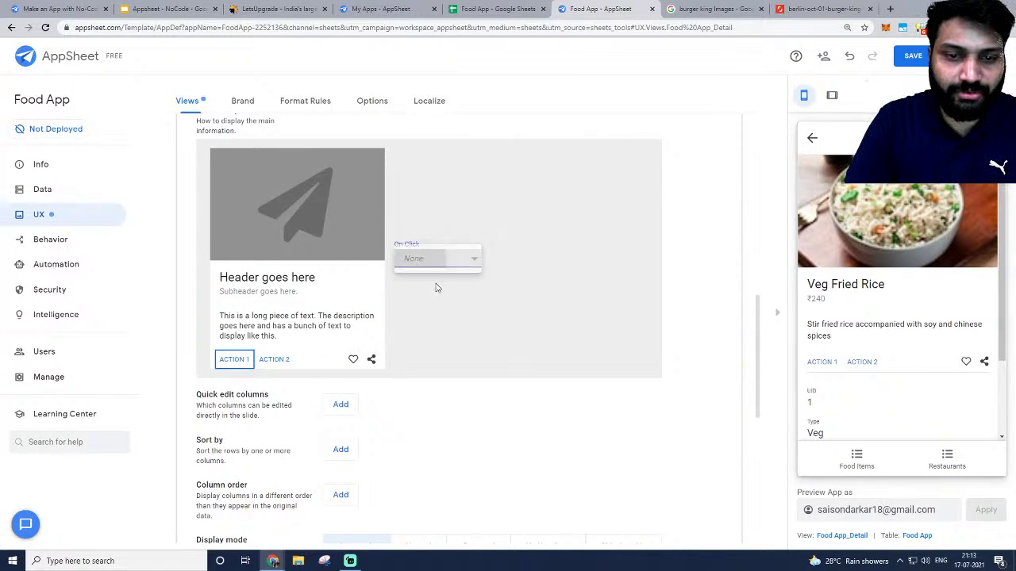
pyautogui.click(273, 359)
pyautogui.click(437, 258)
pyautogui.click(420, 264)
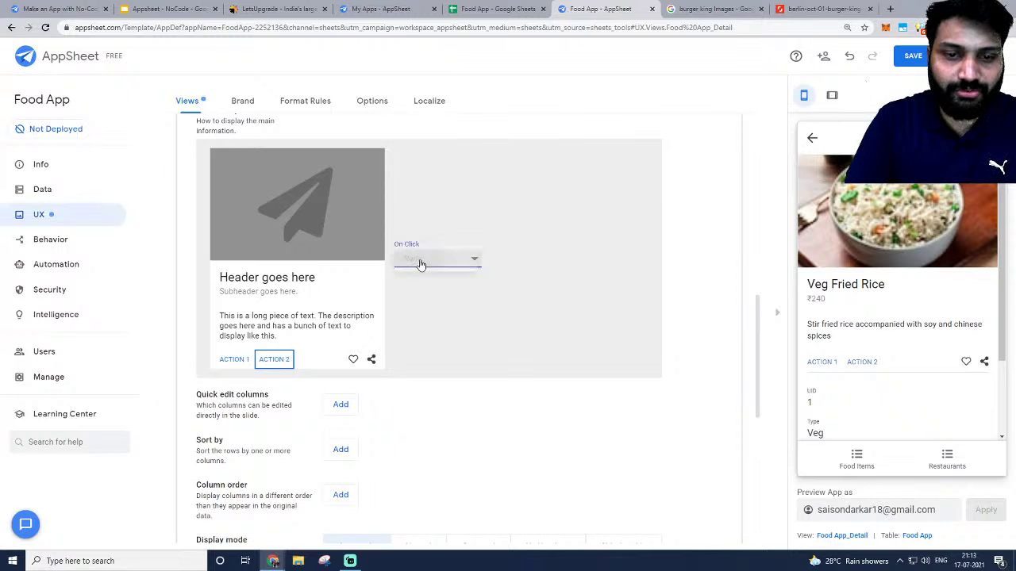
pyautogui.click(353, 360)
pyautogui.click(437, 249)
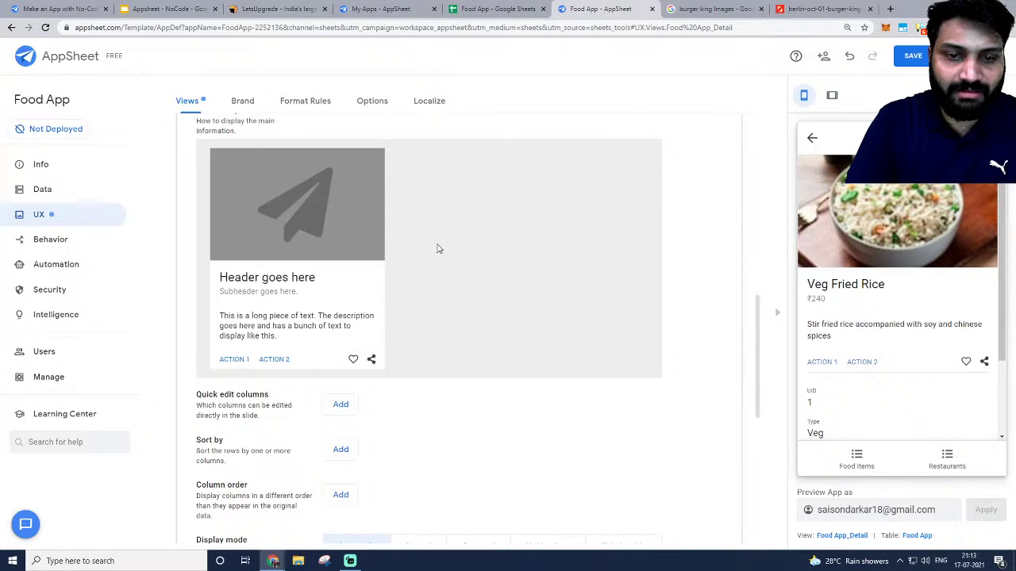
pyautogui.click(378, 315)
pyautogui.click(537, 297)
# Add Stars as the first entry in the Food App_Detail column order.
pyautogui.scroll(-1, 859, 279)
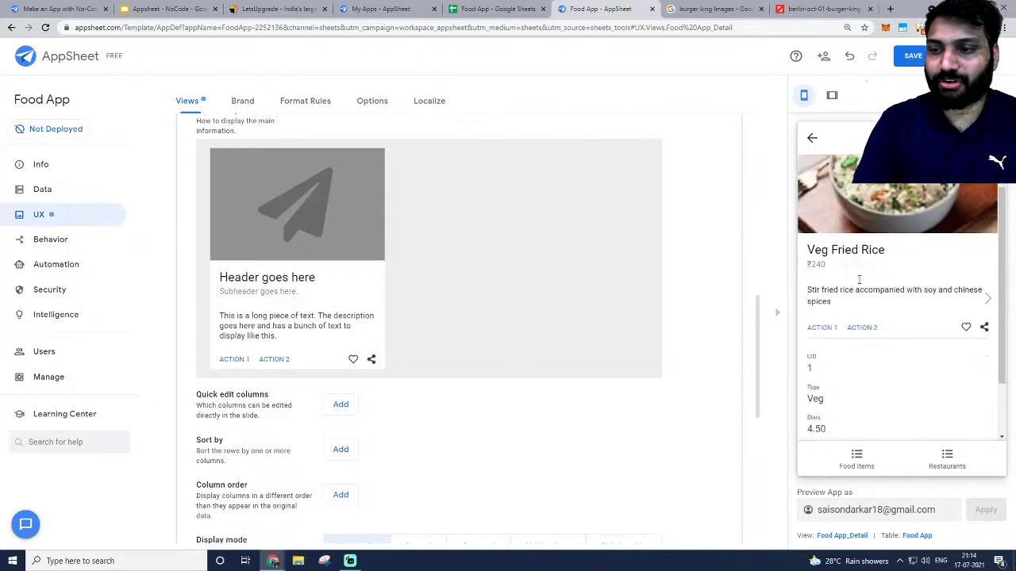
pyautogui.scroll(1, 859, 280)
pyautogui.scroll(-3, 839, 342)
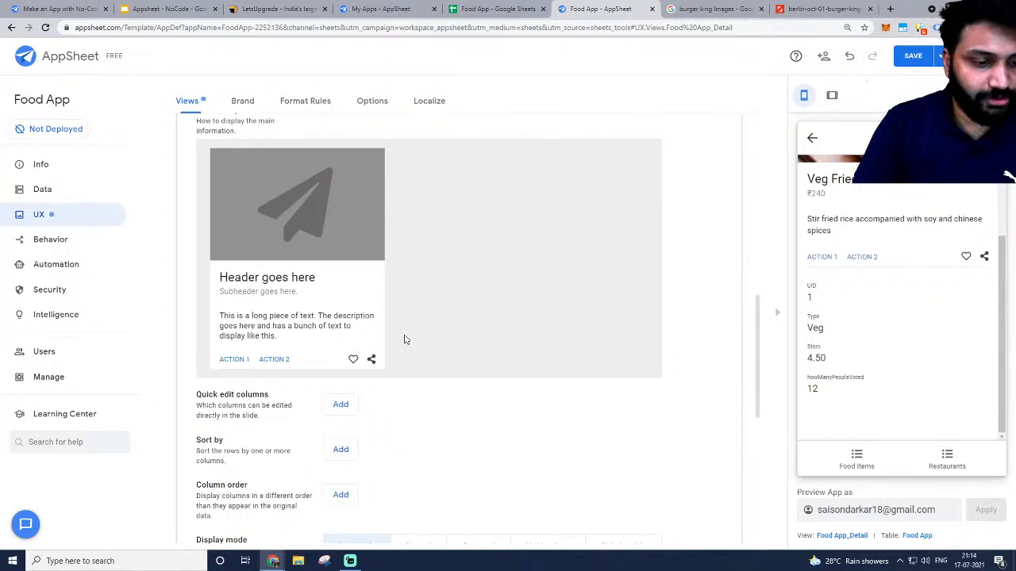
pyautogui.scroll(-3, 389, 341)
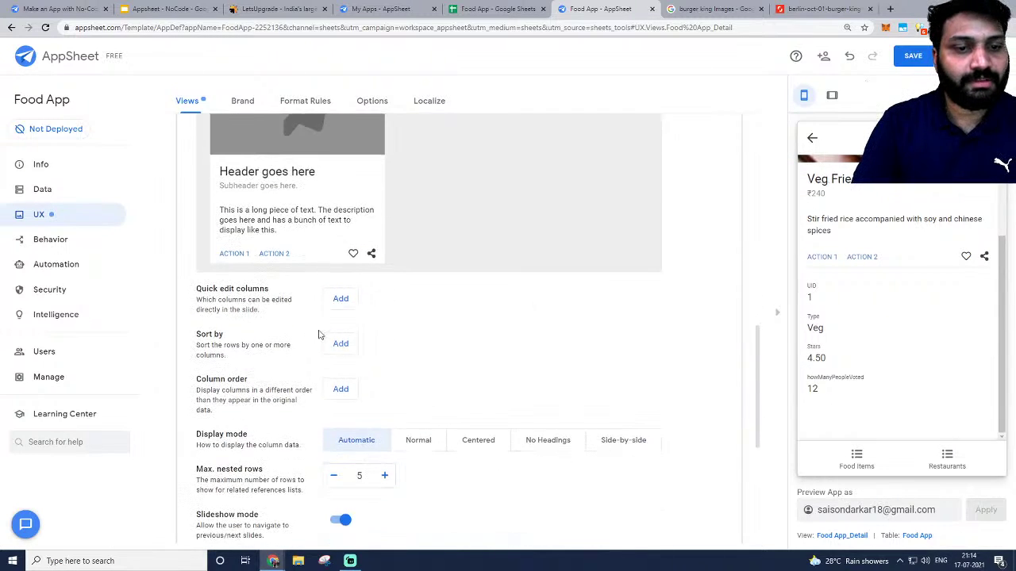
pyautogui.scroll(2, 379, 281)
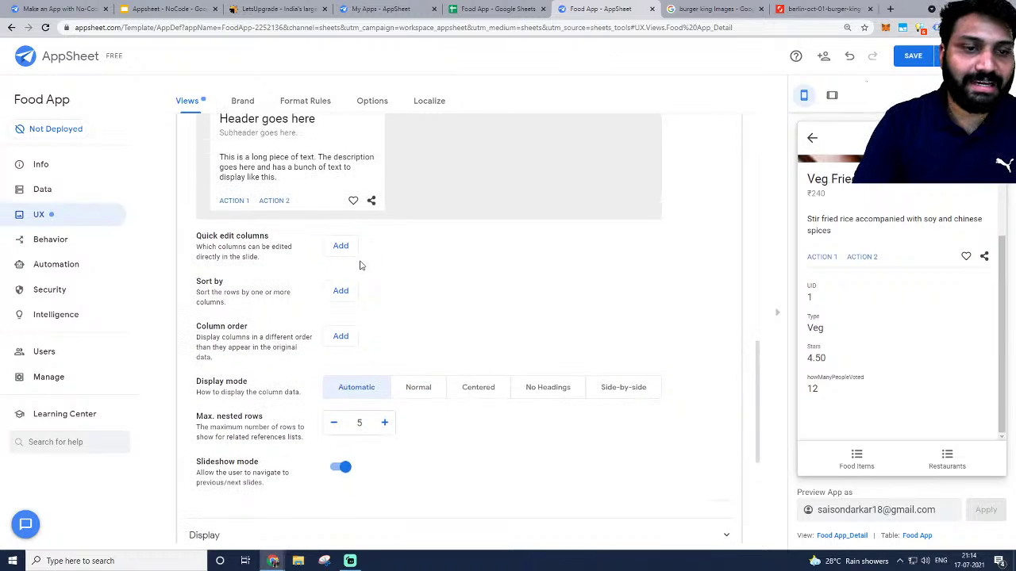
pyautogui.scroll(-2, 357, 265)
pyautogui.scroll(1, 392, 265)
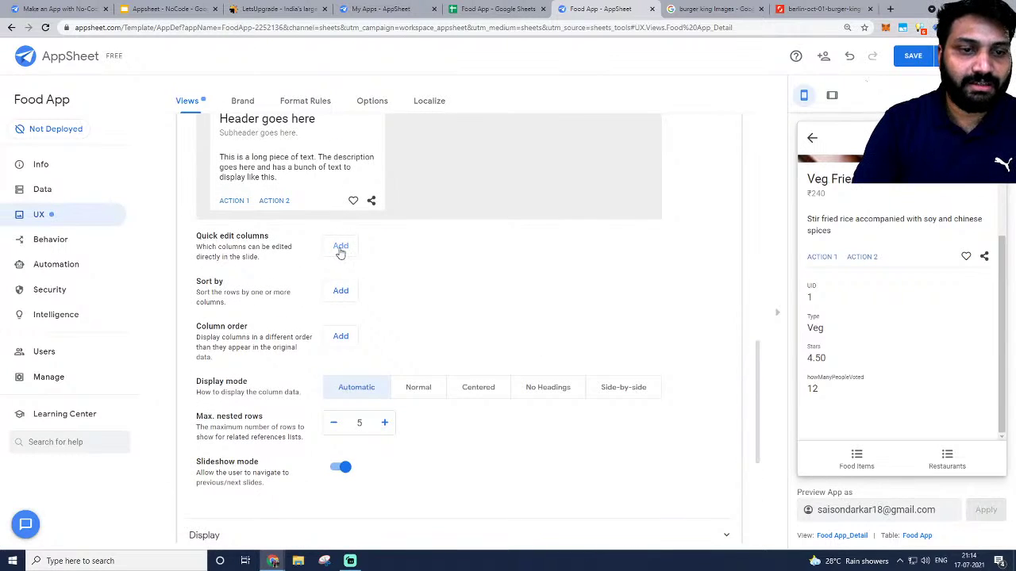
pyautogui.scroll(-1, 337, 333)
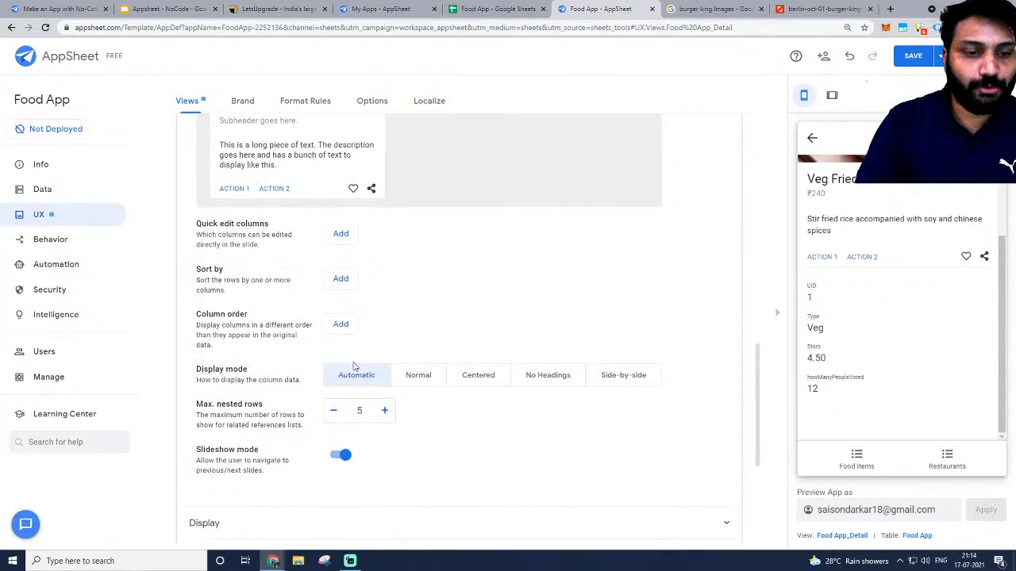
pyautogui.scroll(2, 968, 347)
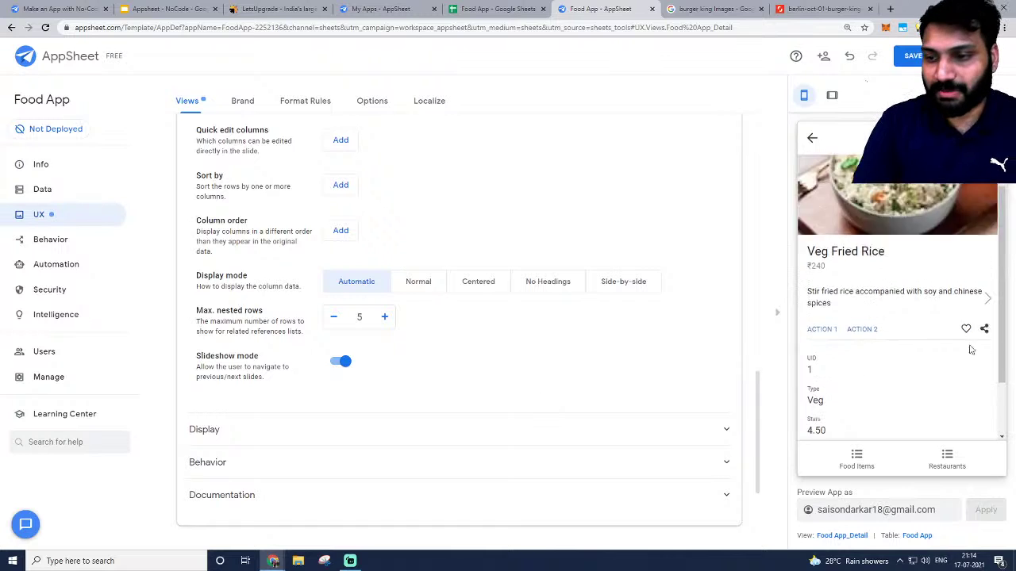
pyautogui.scroll(-2, 900, 392)
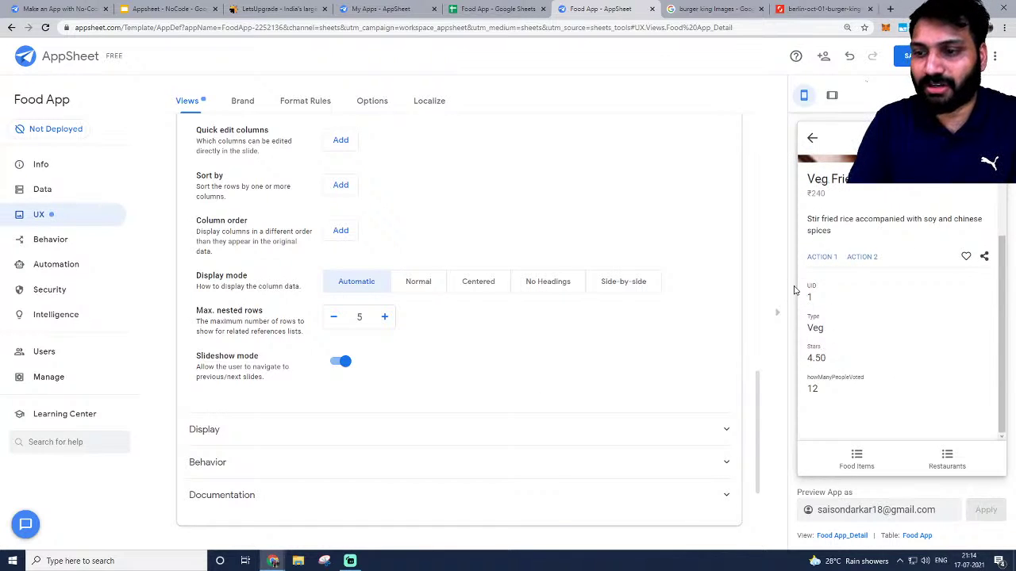
pyautogui.scroll(1, 325, 289)
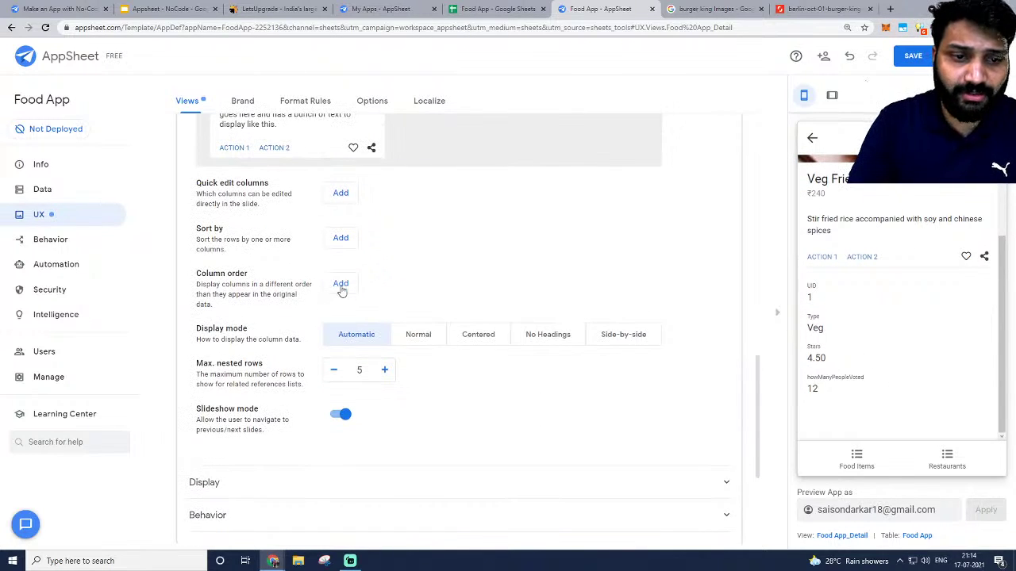
pyautogui.click(340, 283)
pyautogui.click(468, 284)
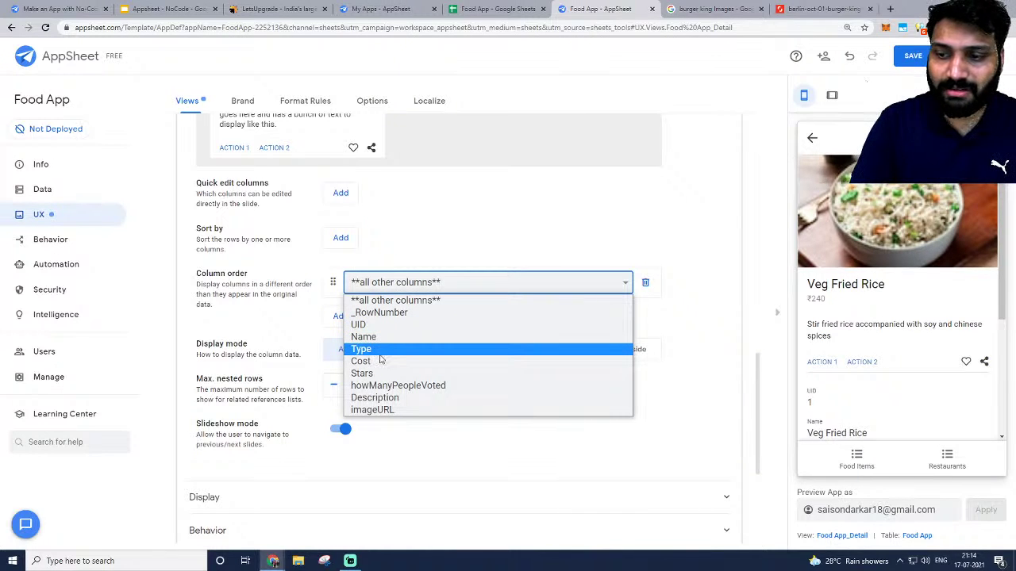
pyautogui.click(381, 373)
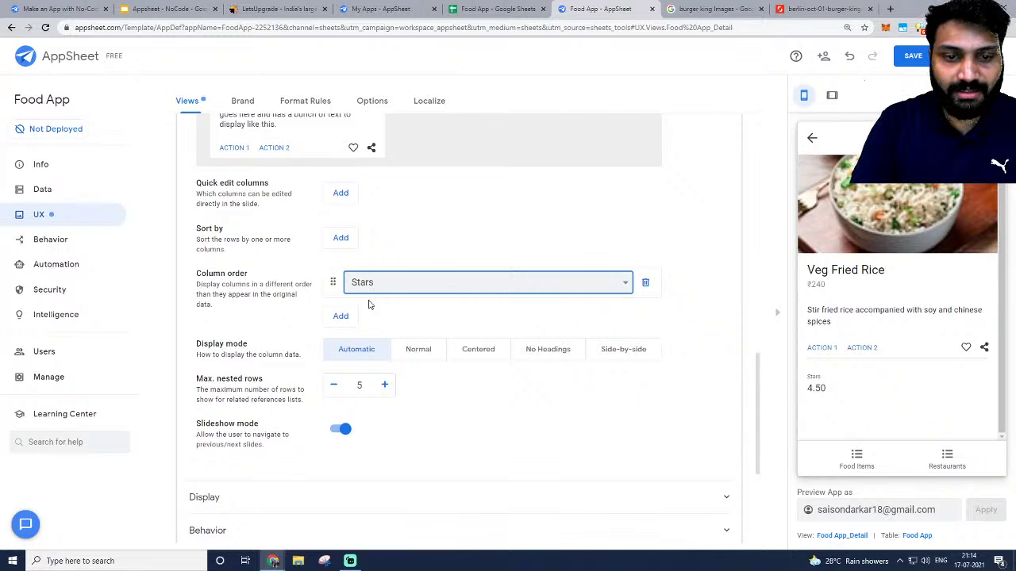
# Add Type as the second column order entry, right after Stars.
pyautogui.click(340, 316)
pyautogui.click(409, 316)
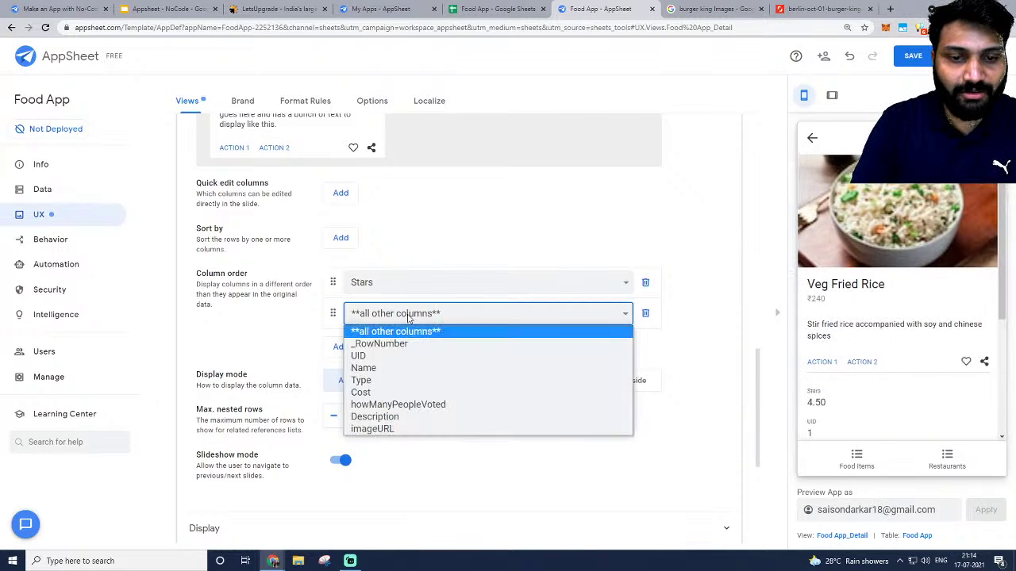
pyautogui.click(413, 382)
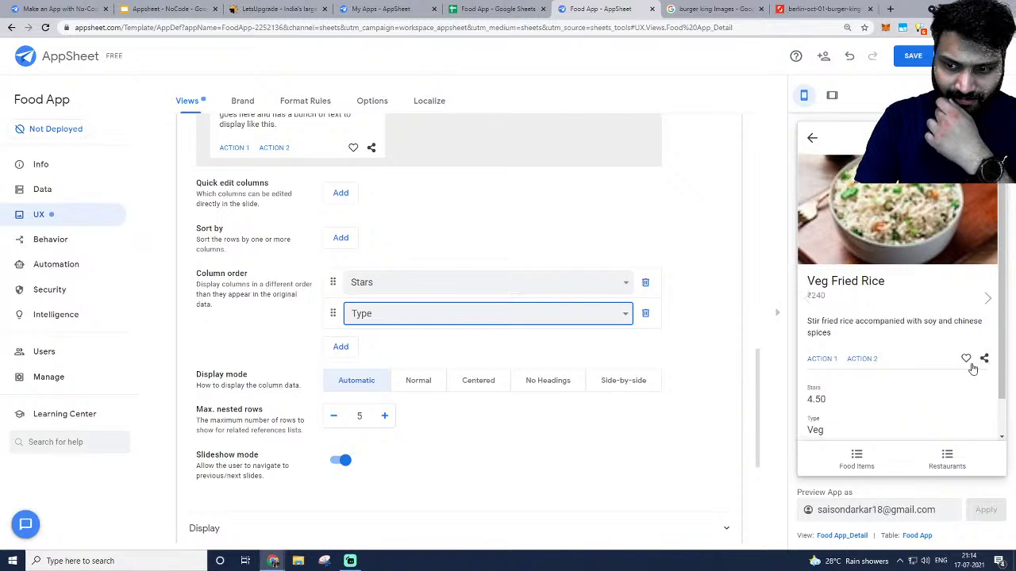
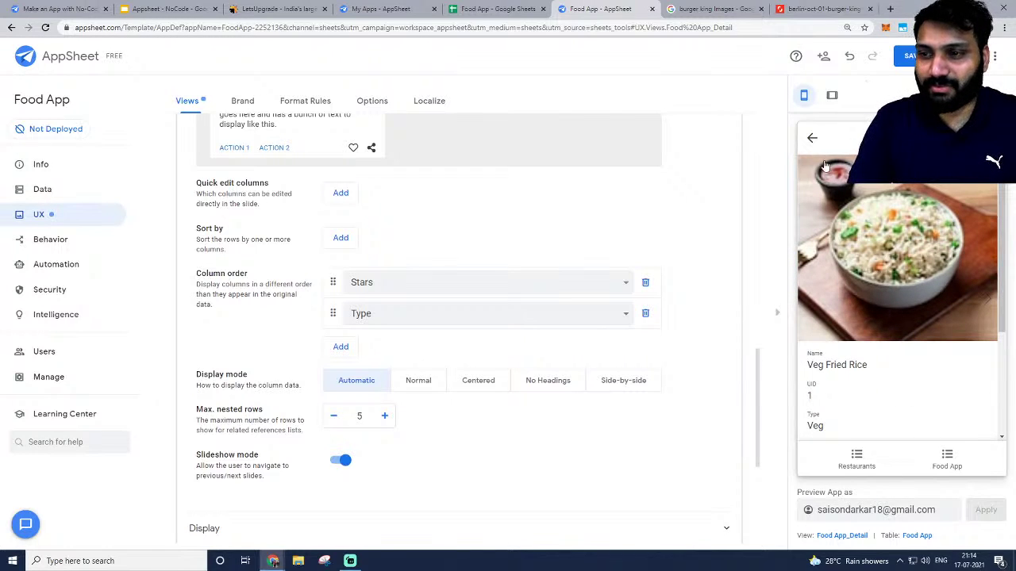
# Save the pending Food App changes and return to the Food App_Detail View Options.
pyautogui.click(914, 60)
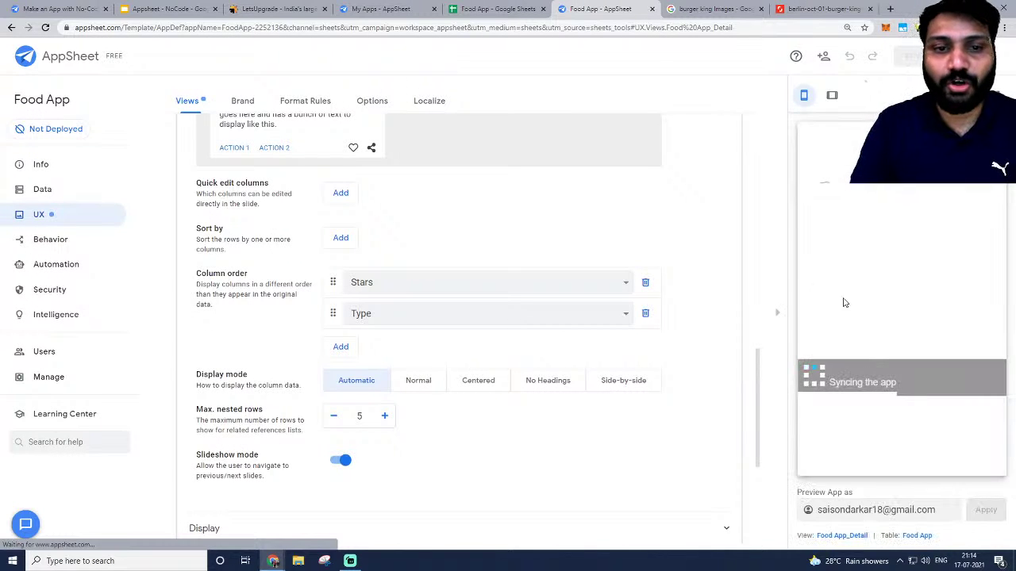
pyautogui.scroll(5, 477, 241)
pyautogui.scroll(1, 461, 238)
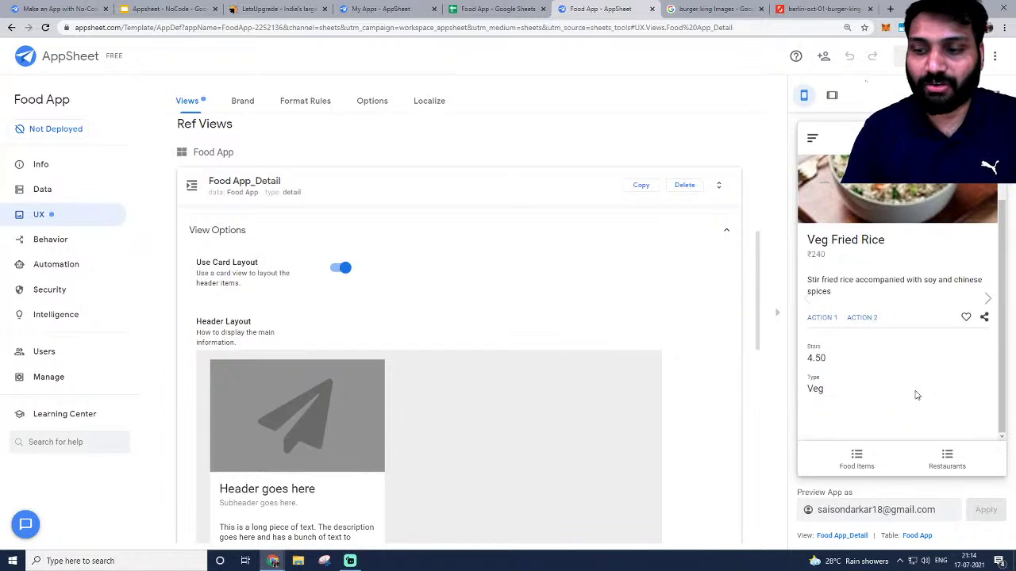
# Turn off Use Card Layout for the Food App_Detail view and save.
pyautogui.click(337, 270)
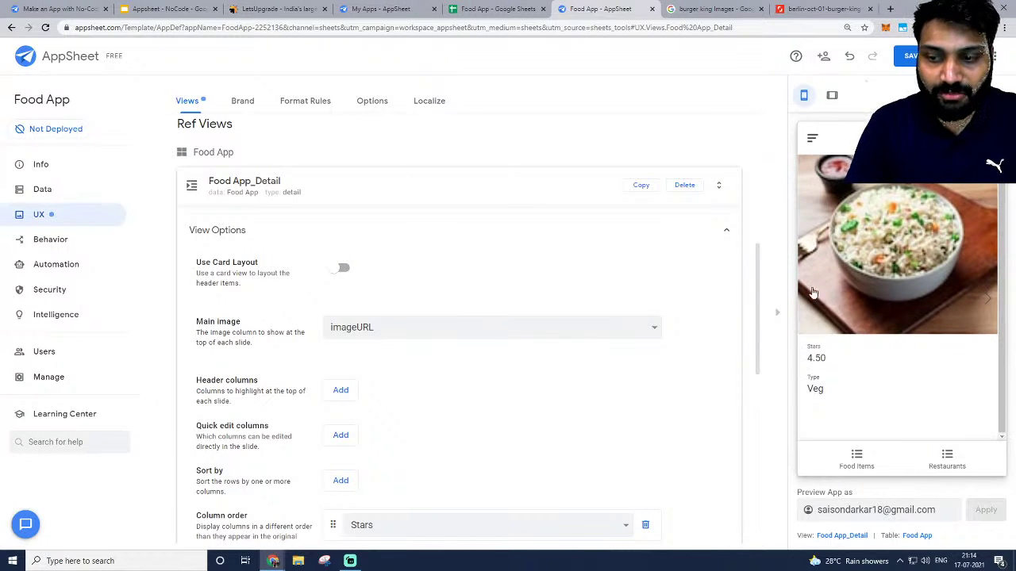
pyautogui.click(904, 62)
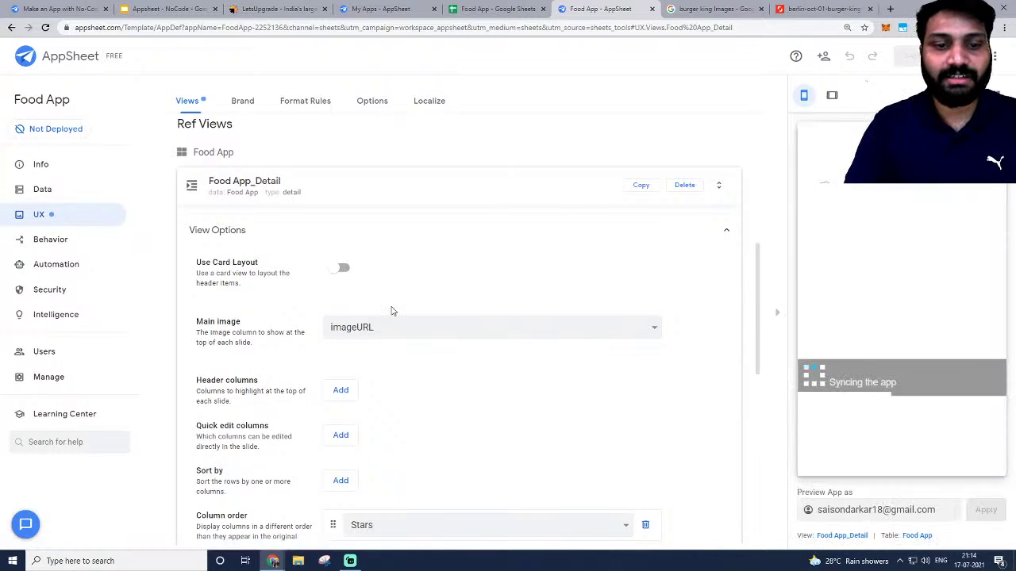
pyautogui.scroll(-3, 391, 311)
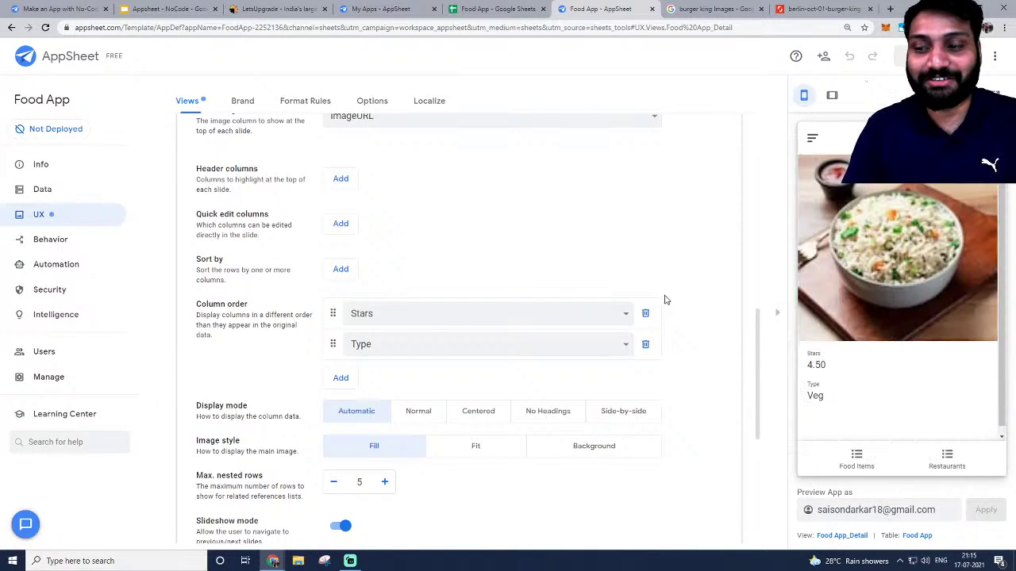
pyautogui.scroll(-2, 587, 344)
pyautogui.scroll(2, 330, 329)
# Add Name and Cost entries to the column order.
pyautogui.click(343, 377)
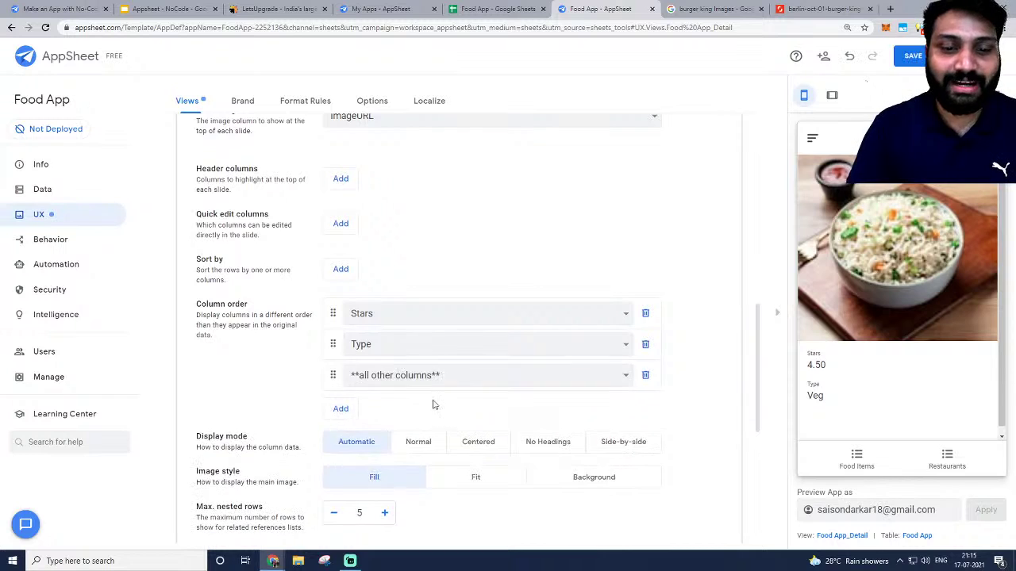
pyautogui.scroll(-2, 429, 349)
pyautogui.click(423, 272)
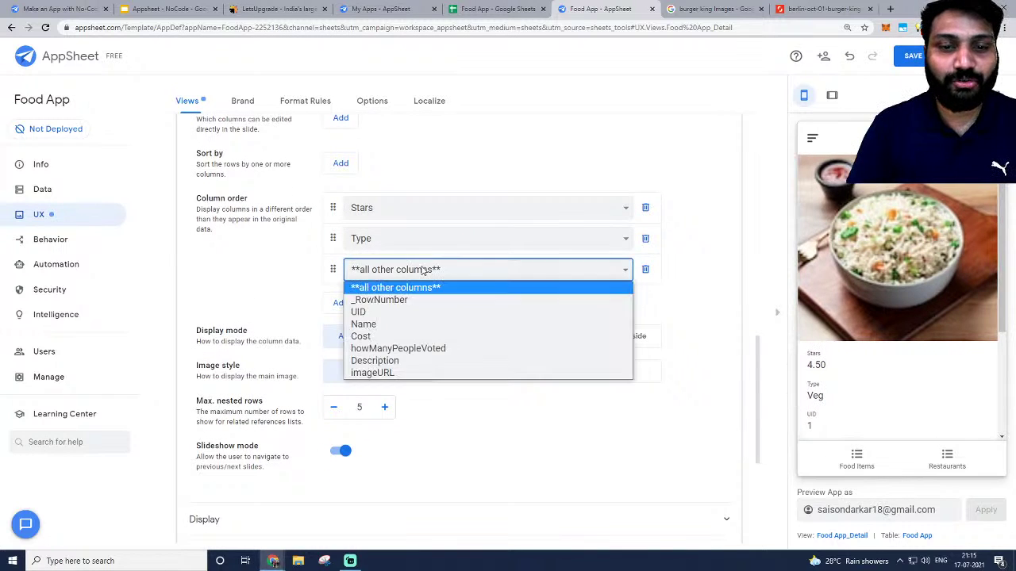
pyautogui.click(367, 325)
pyautogui.click(355, 301)
pyautogui.click(377, 300)
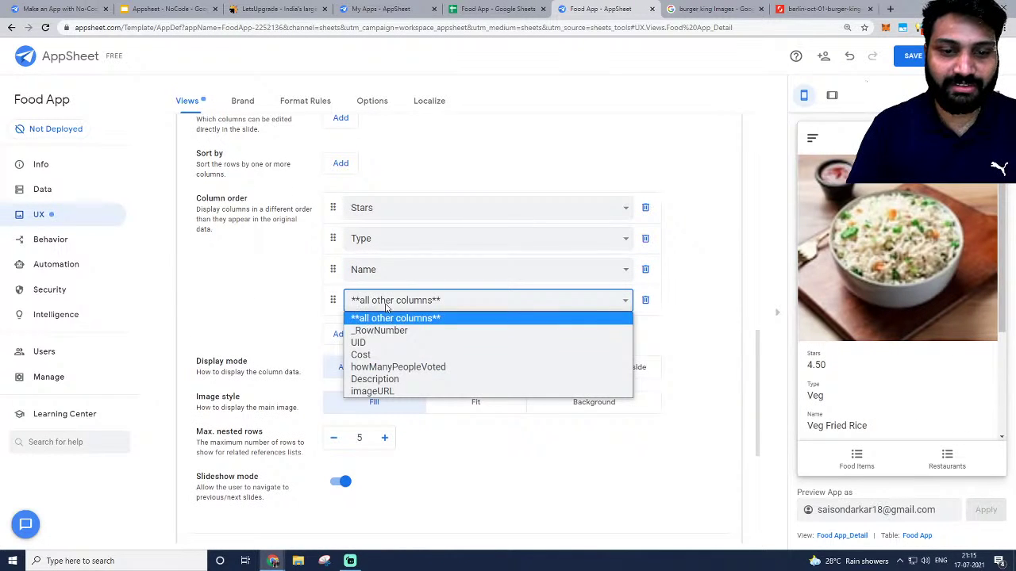
pyautogui.click(383, 363)
# Add Description to the column order and remove the all-other-columns entry.
pyautogui.click(338, 334)
pyautogui.click(373, 333)
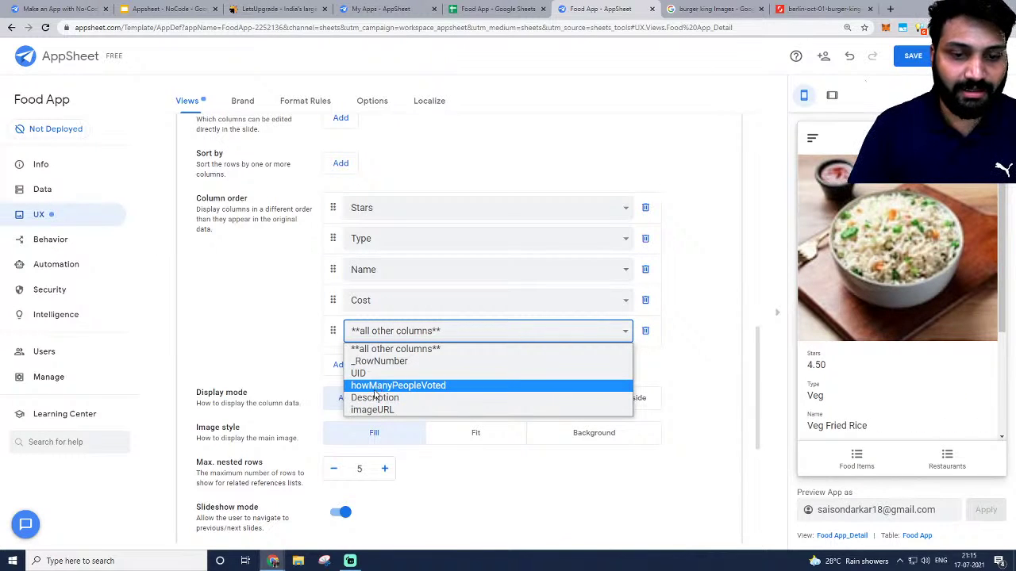
pyautogui.click(376, 397)
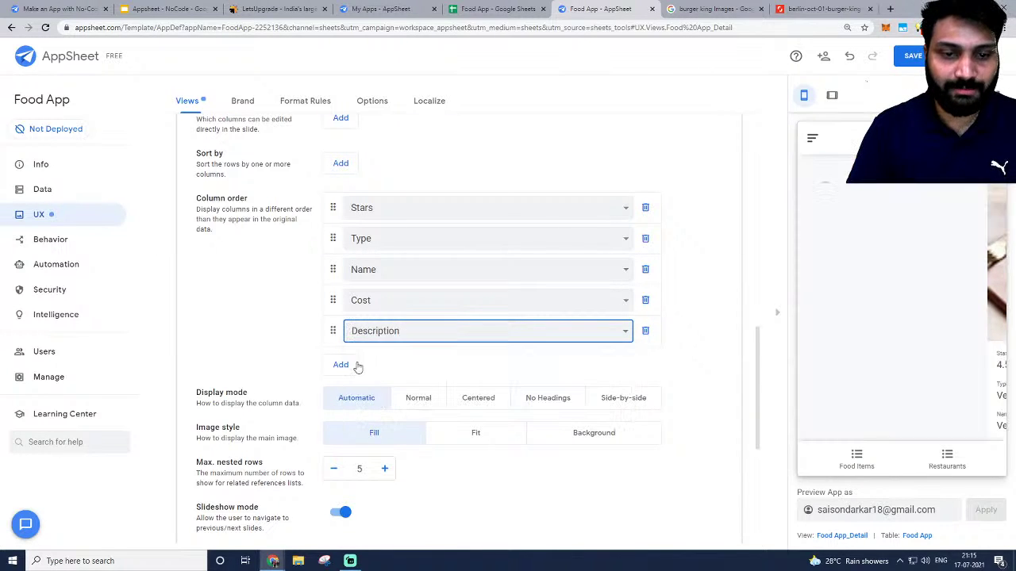
pyautogui.click(339, 364)
pyautogui.click(379, 364)
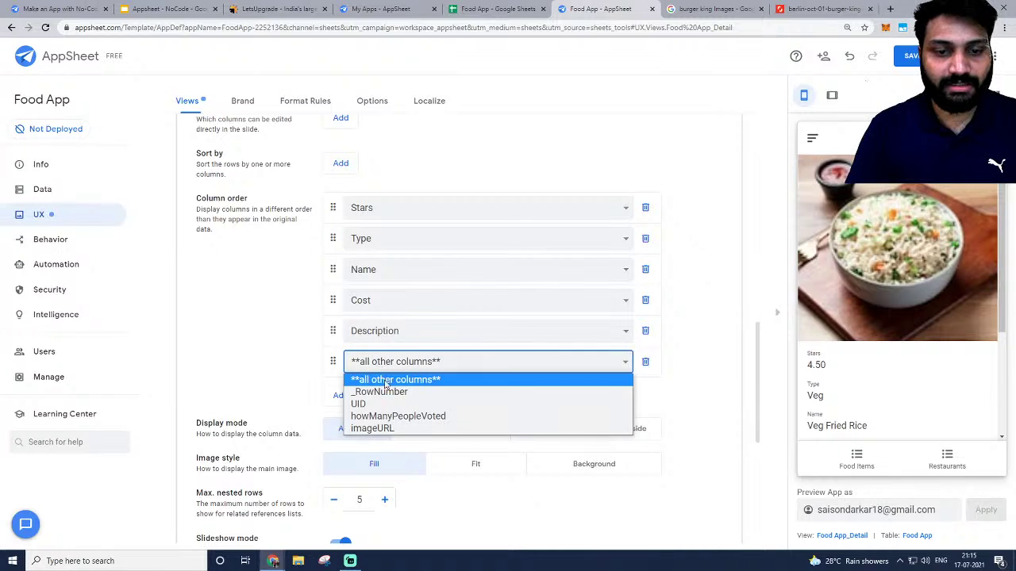
pyautogui.click(312, 351)
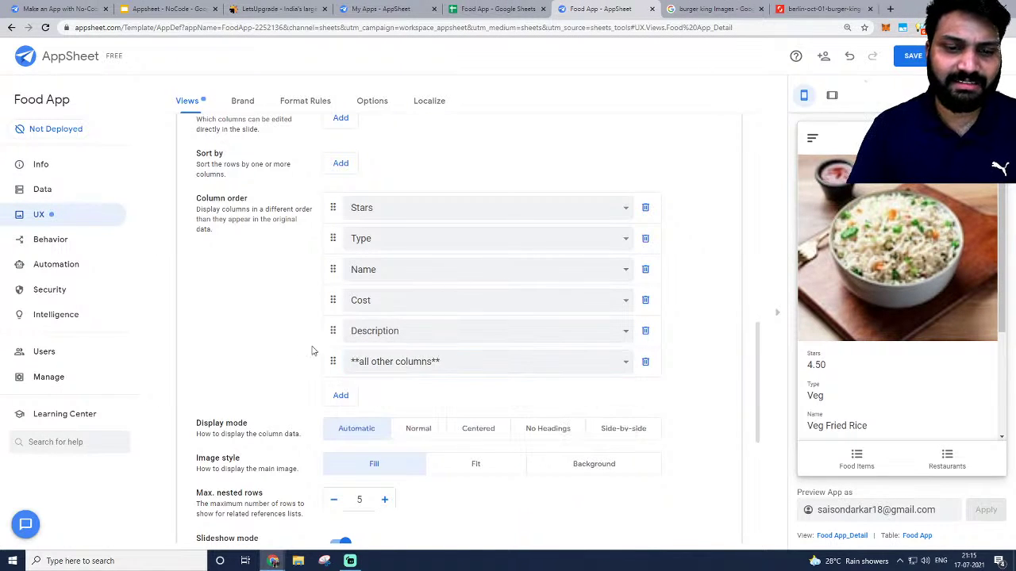
pyautogui.click(644, 363)
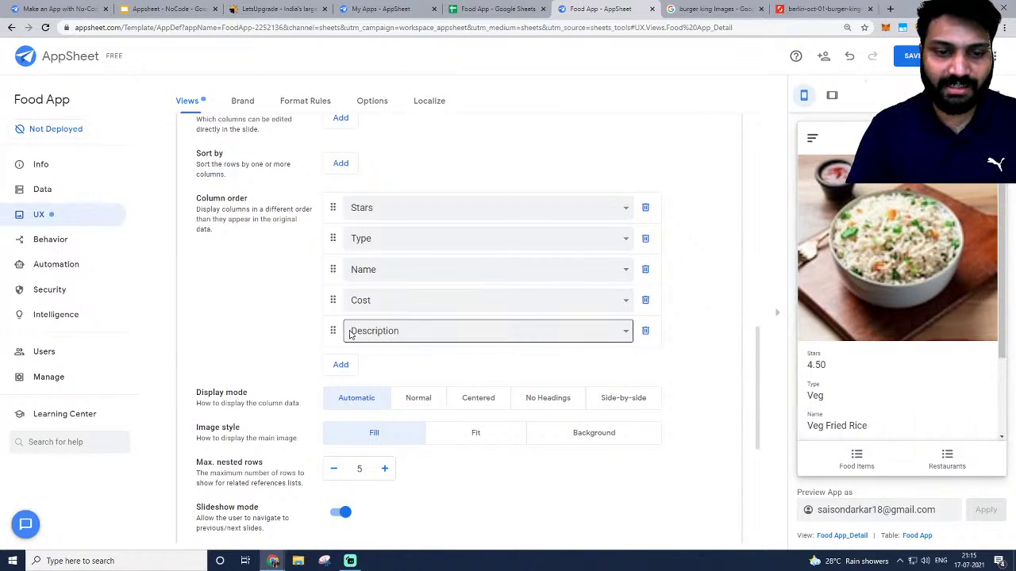
# Reorder the columns to Name, Cost, Type, Description, Stars.
pyautogui.moveTo(332, 269); pyautogui.dragTo(332, 208)
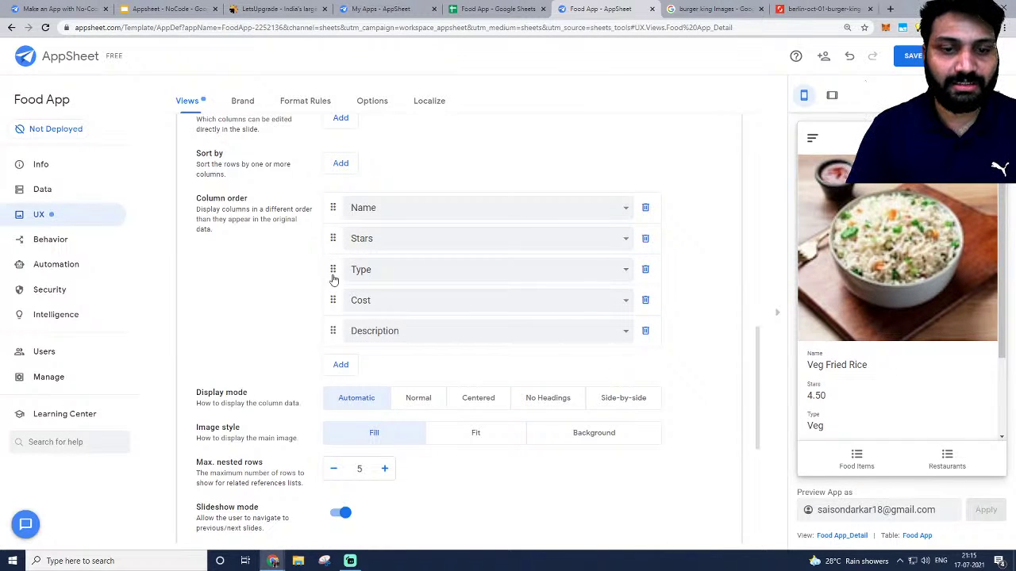
pyautogui.moveTo(333, 297); pyautogui.dragTo(333, 237)
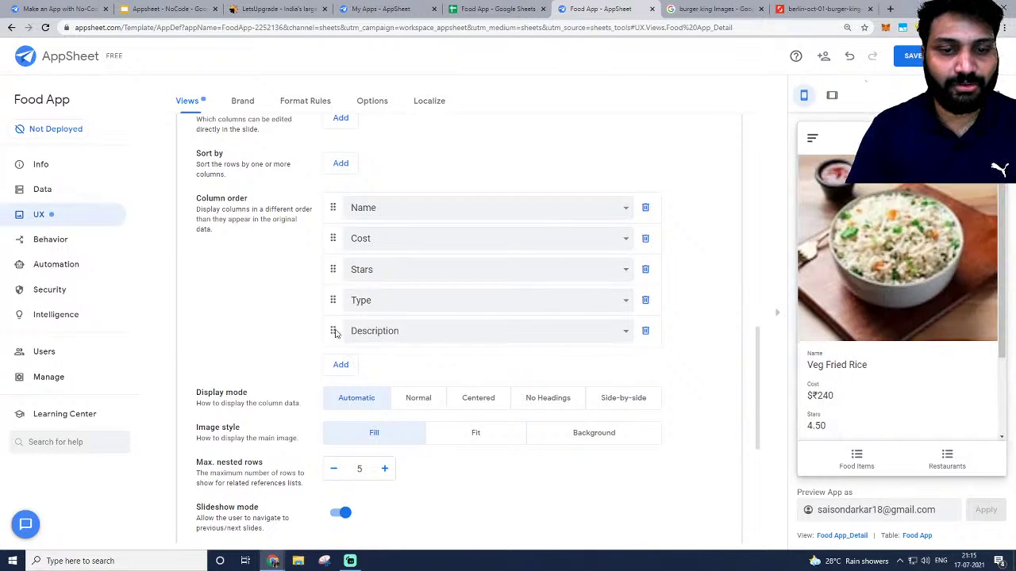
pyautogui.moveTo(335, 334); pyautogui.dragTo(334, 269)
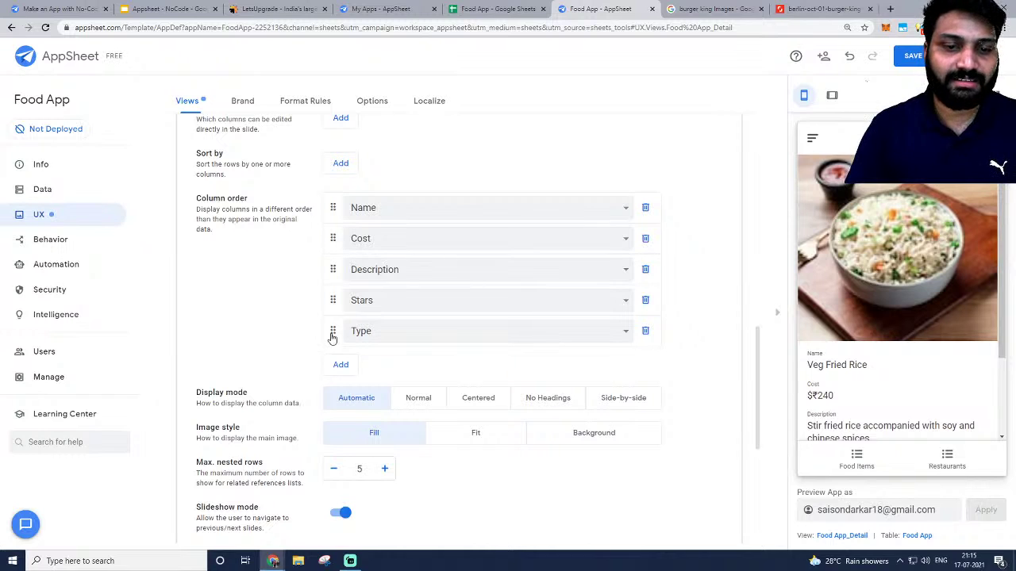
pyautogui.moveTo(333, 333); pyautogui.dragTo(333, 269)
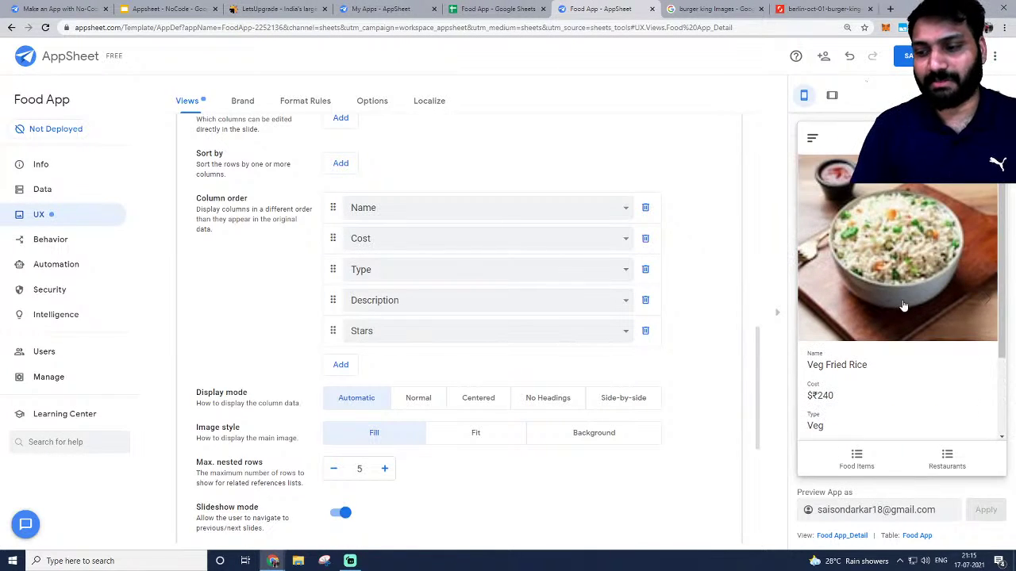
# Check Chicken Korean Rice's detail in the preview, then collapse the Food App_Detail view.
pyautogui.click(860, 459)
pyautogui.scroll(-3, 889, 301)
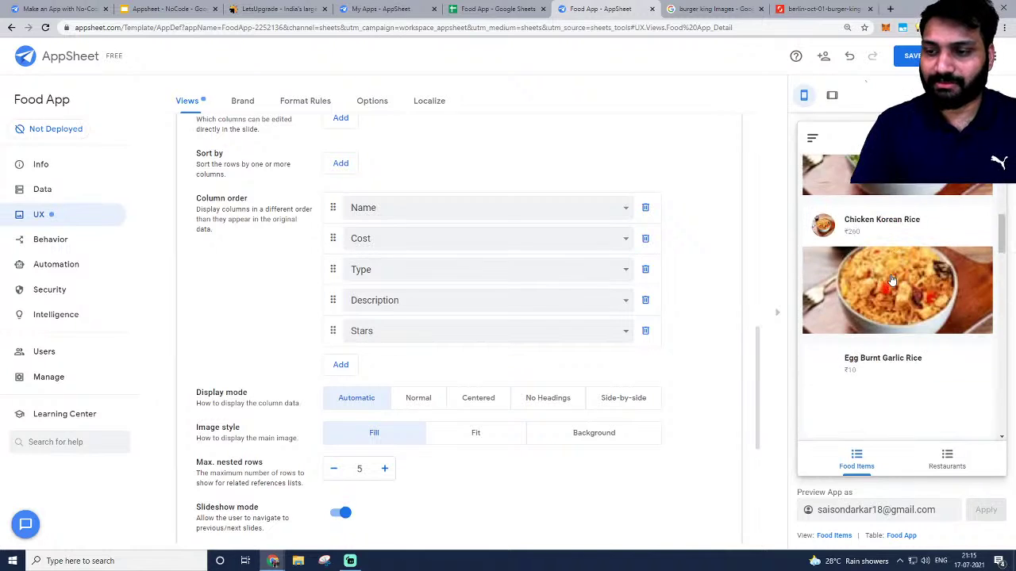
pyautogui.click(891, 279)
pyautogui.scroll(-2, 902, 376)
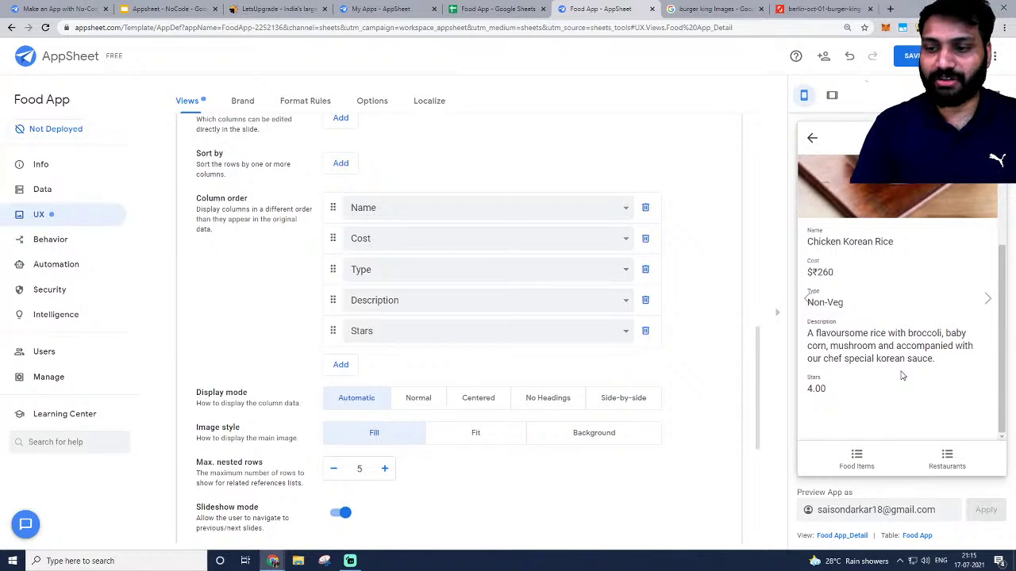
pyautogui.scroll(2, 901, 375)
pyautogui.scroll(-2, 900, 373)
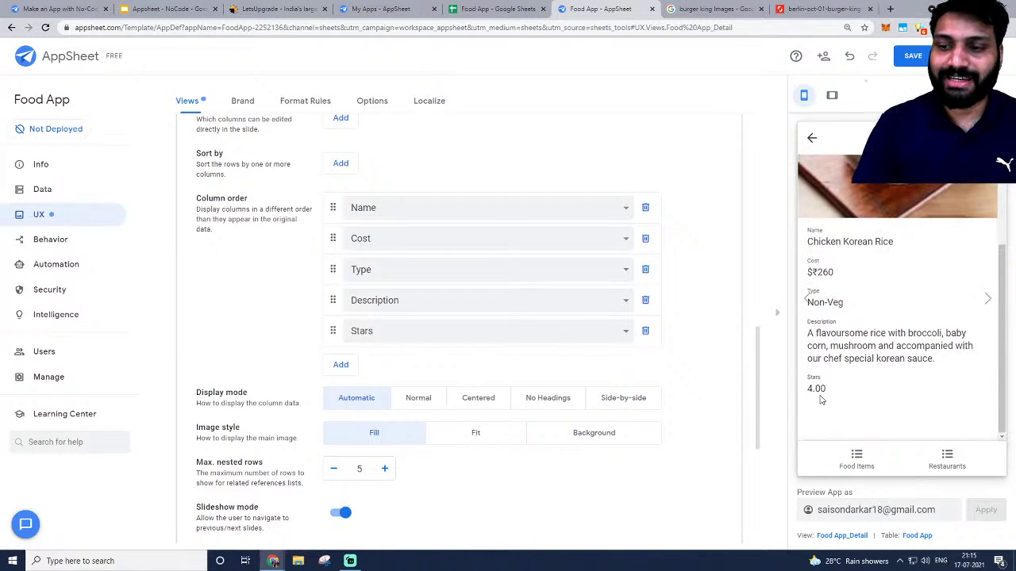
pyautogui.scroll(-1, 333, 423)
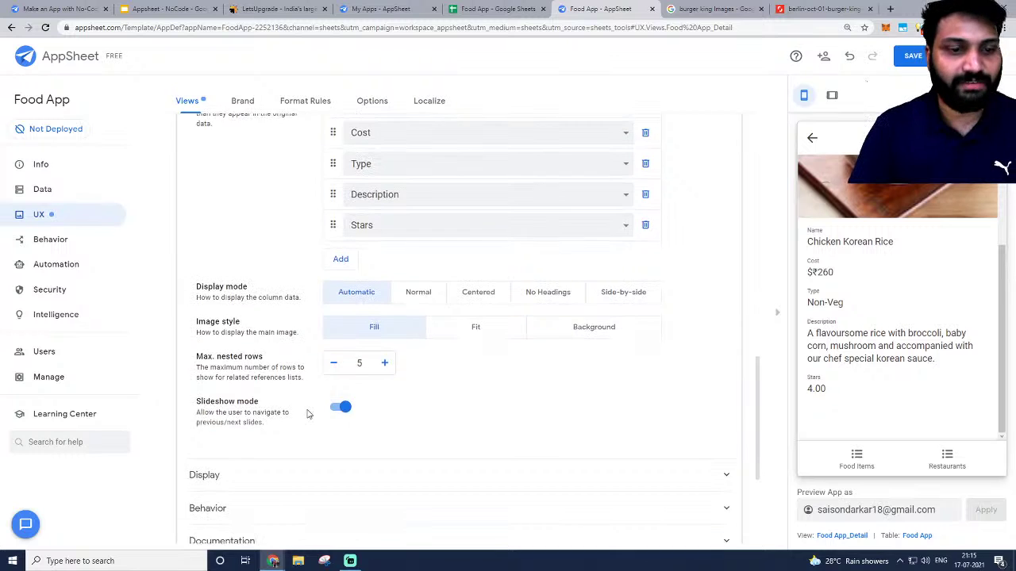
pyautogui.scroll(1, 310, 410)
pyautogui.scroll(6, 380, 360)
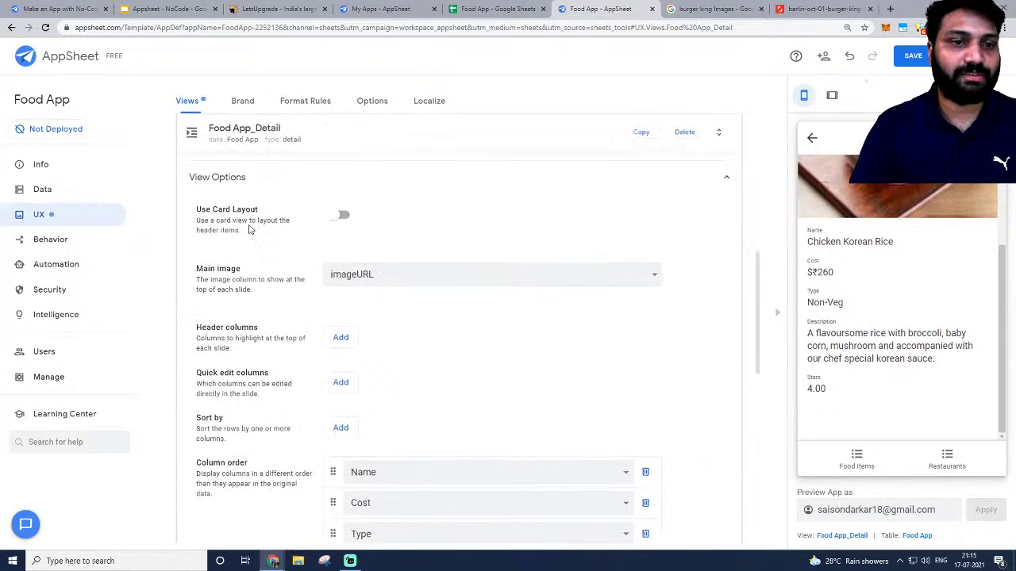
pyautogui.click(262, 338)
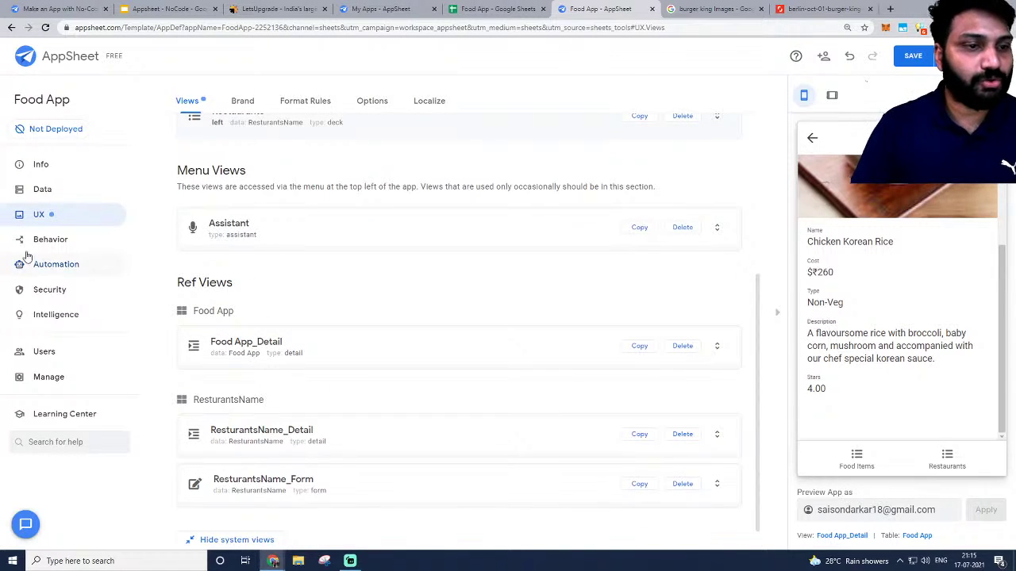
# Save the column order, then open the Food App table's column list under Data.
pyautogui.click(911, 57)
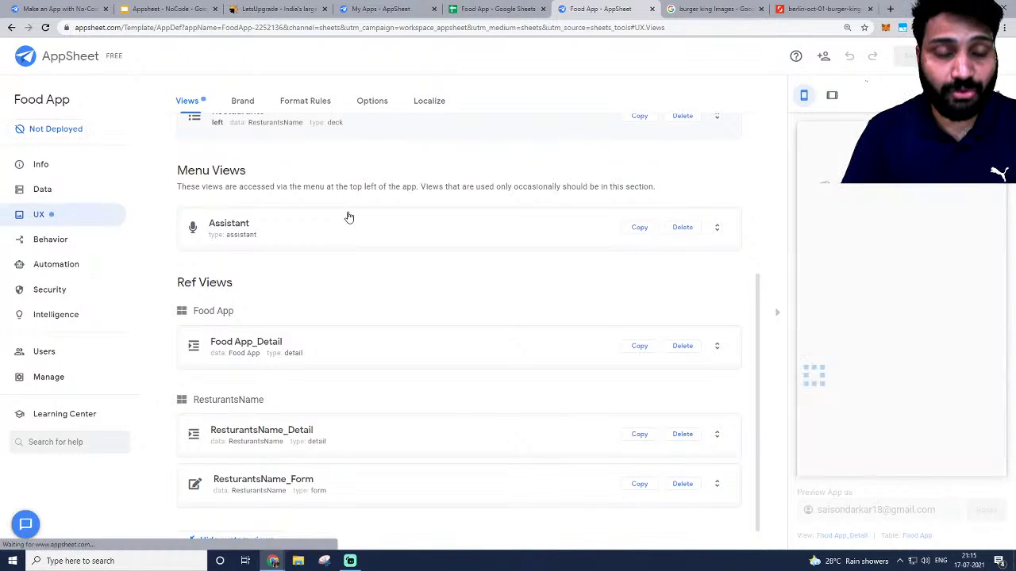
pyautogui.click(46, 188)
pyautogui.click(309, 311)
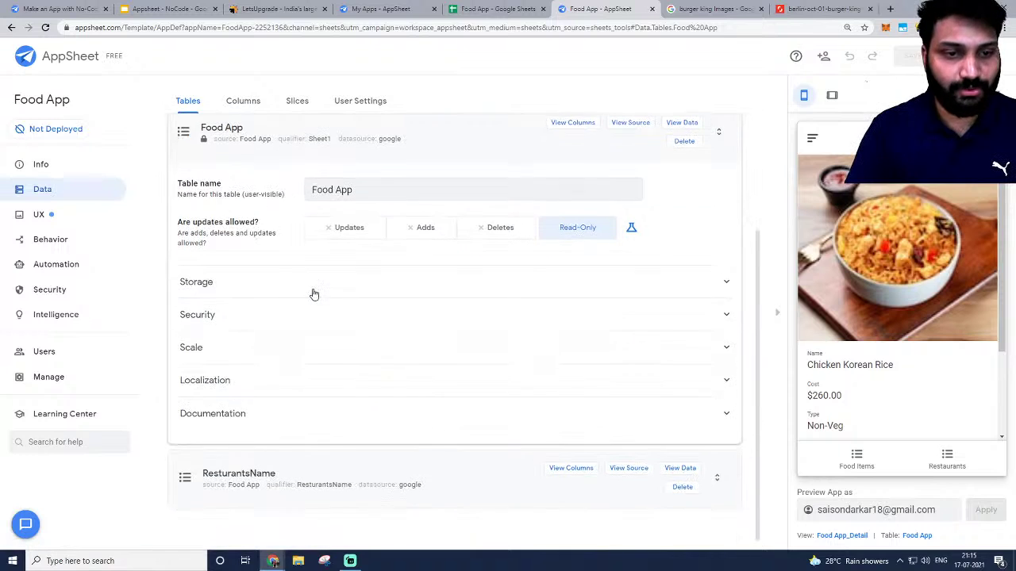
pyautogui.scroll(1, 485, 217)
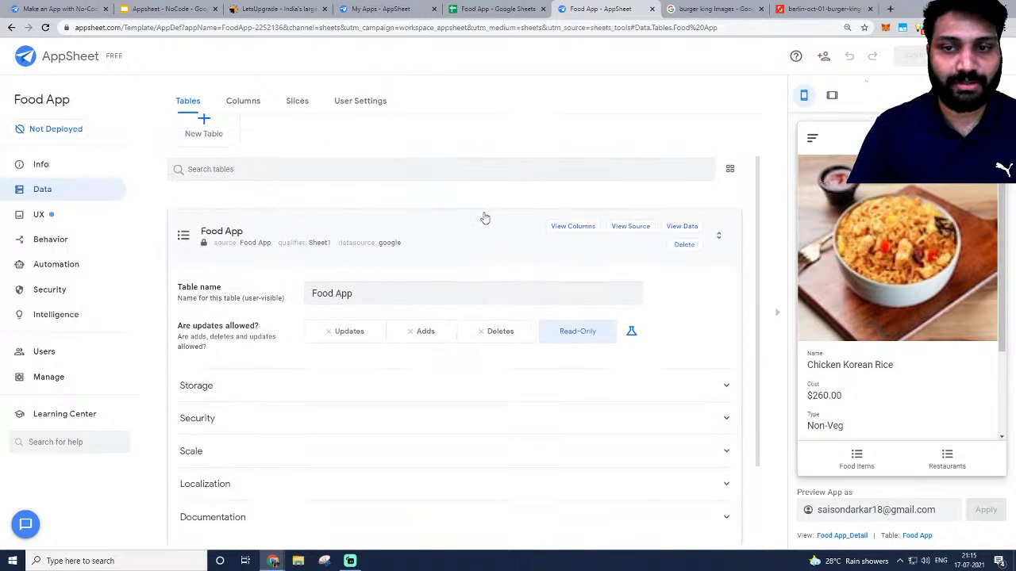
pyautogui.click(573, 227)
# Inspect the Stars column's Decimal type and open its full settings editor.
pyautogui.scroll(-1, 415, 260)
pyautogui.click(376, 285)
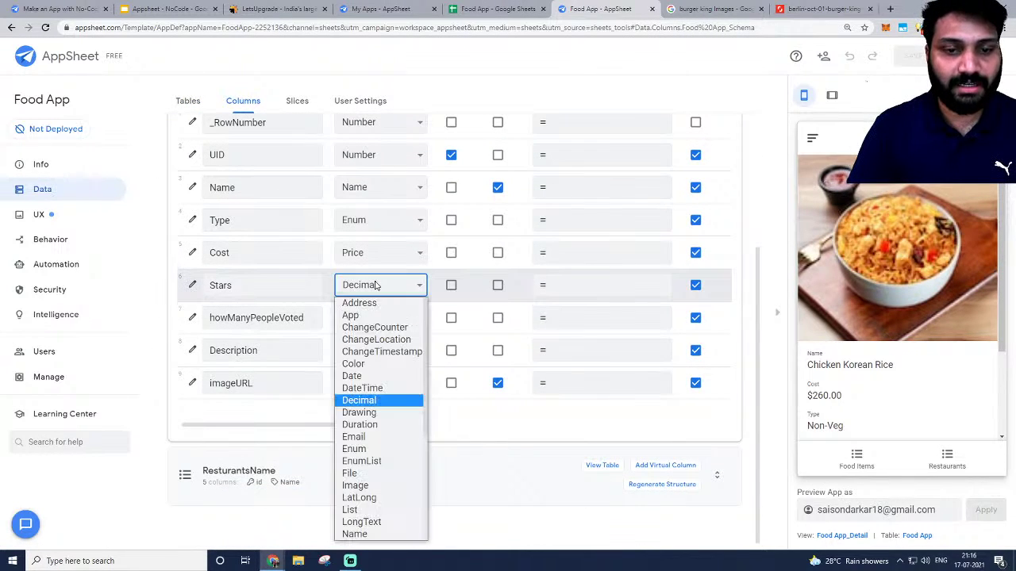
pyautogui.scroll(-3, 365, 401)
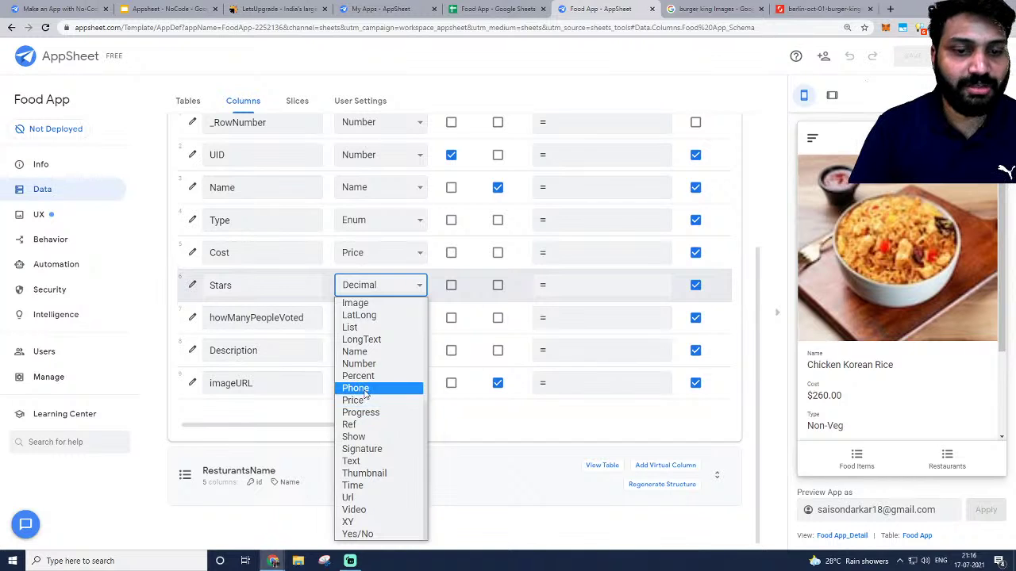
pyautogui.scroll(3, 366, 393)
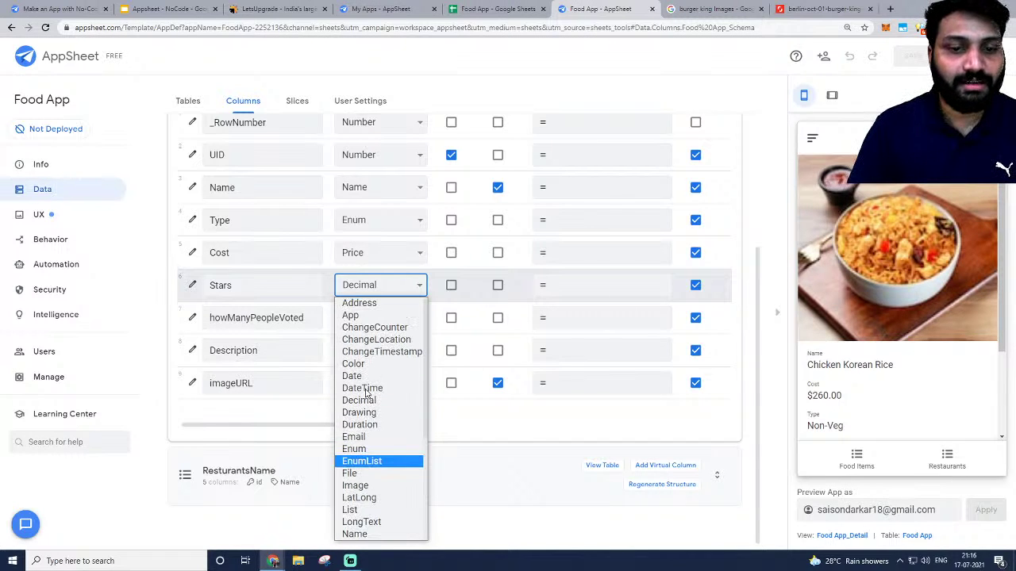
pyautogui.click(195, 288)
# Try the Progress type for Stars, then switch it back to Decimal.
pyautogui.click(569, 246)
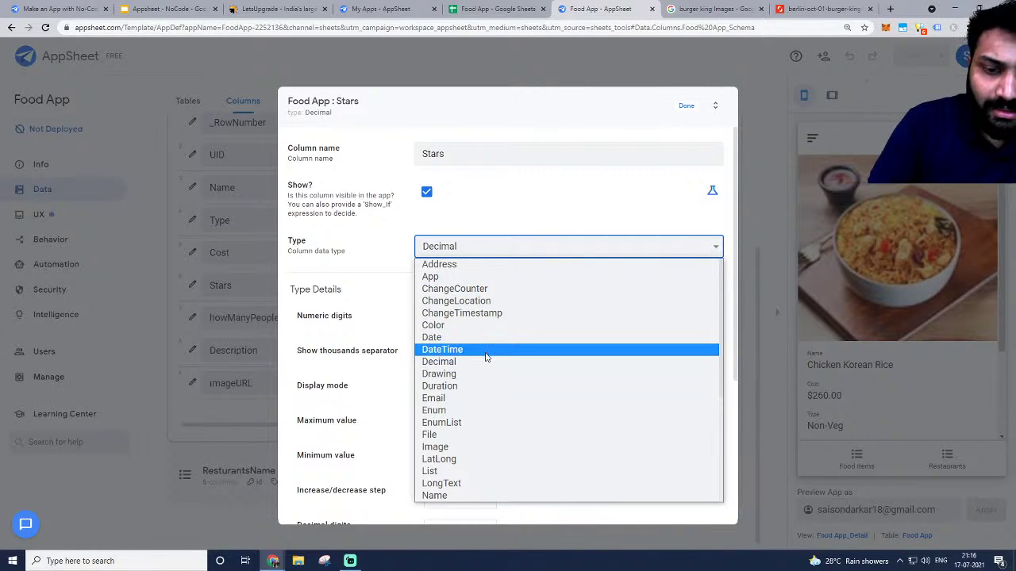
pyautogui.scroll(-3, 480, 355)
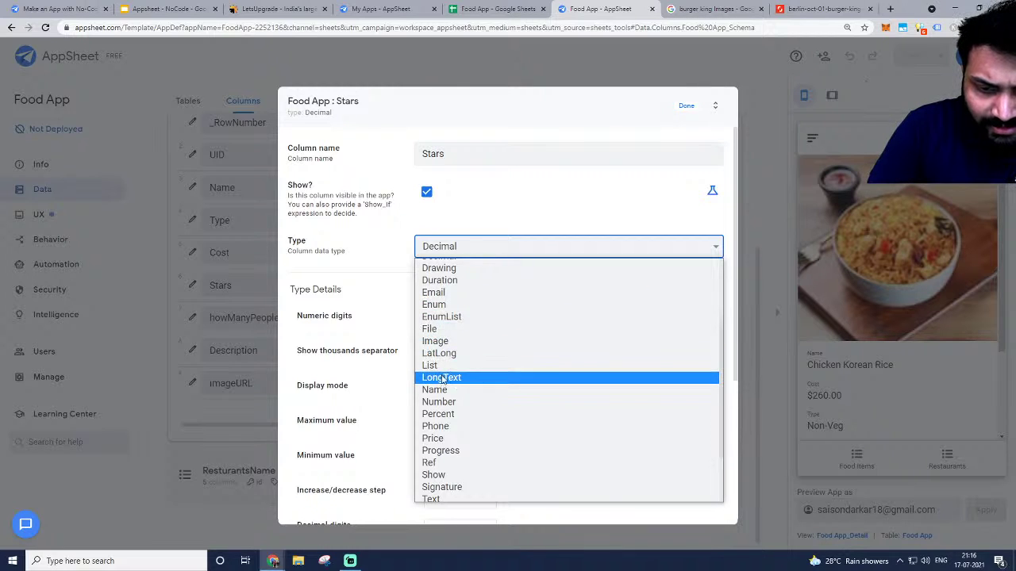
pyautogui.scroll(-2, 442, 377)
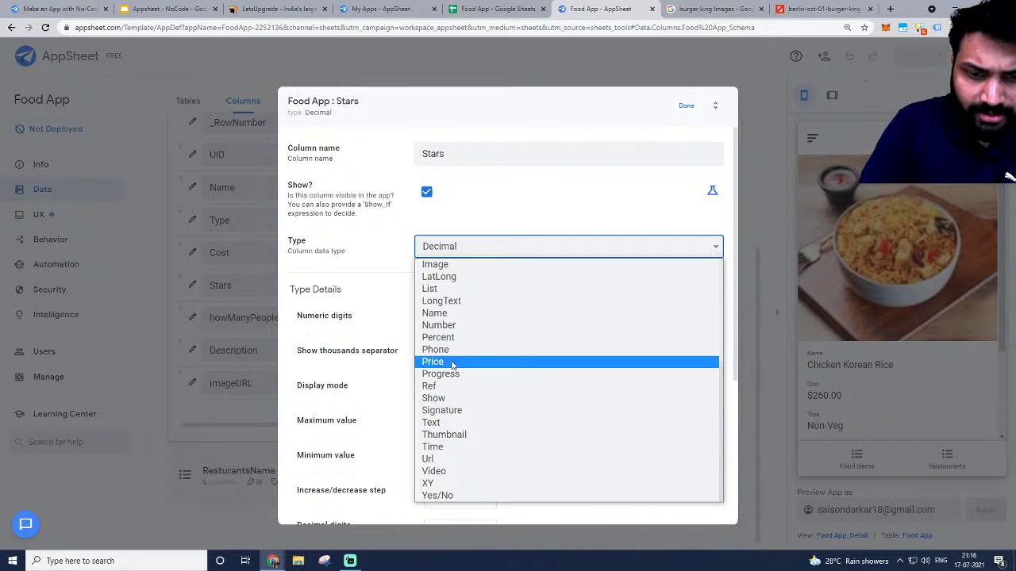
pyautogui.click(450, 375)
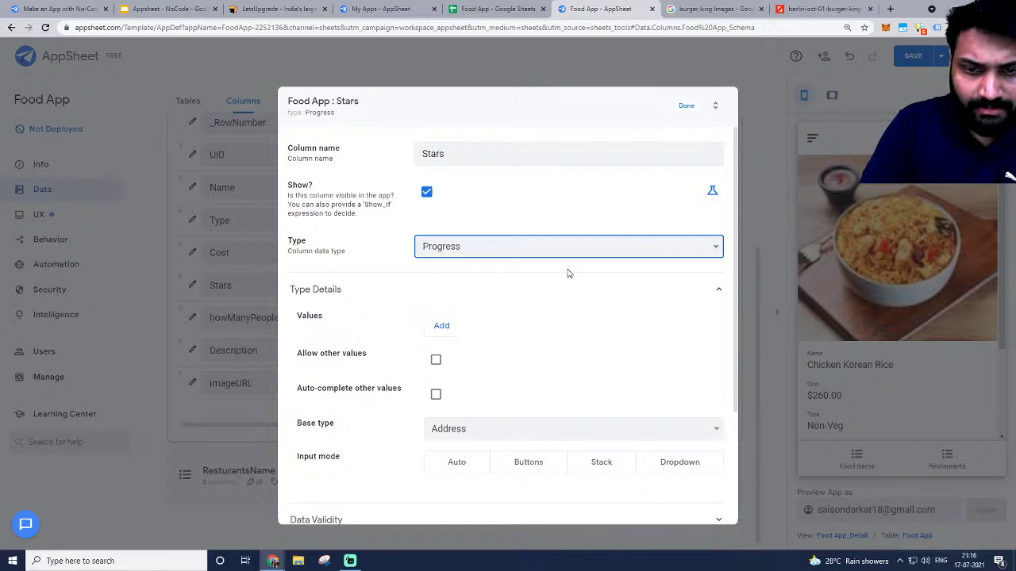
pyautogui.scroll(-2, 559, 285)
pyautogui.scroll(2, 479, 318)
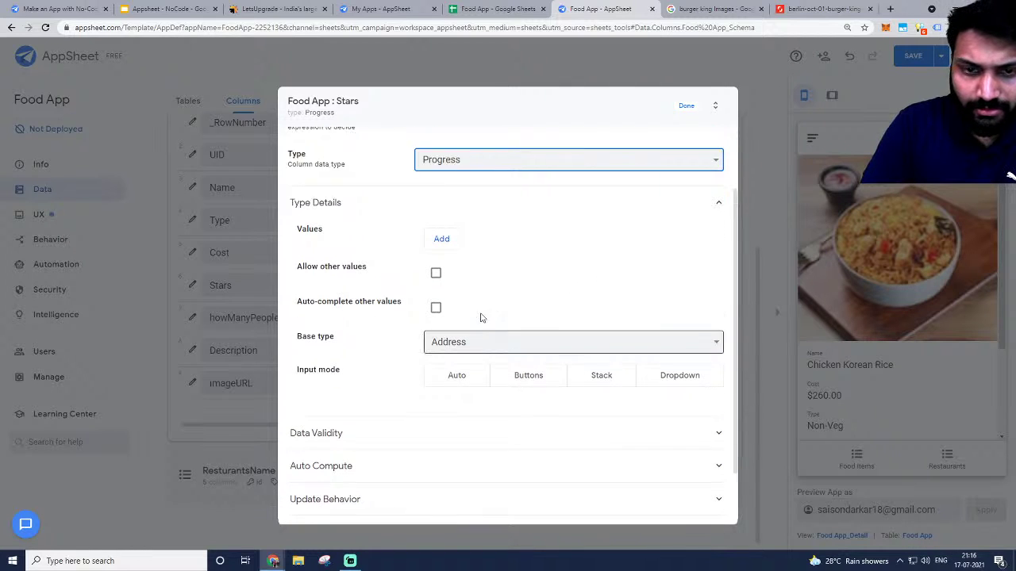
pyautogui.scroll(-2, 461, 341)
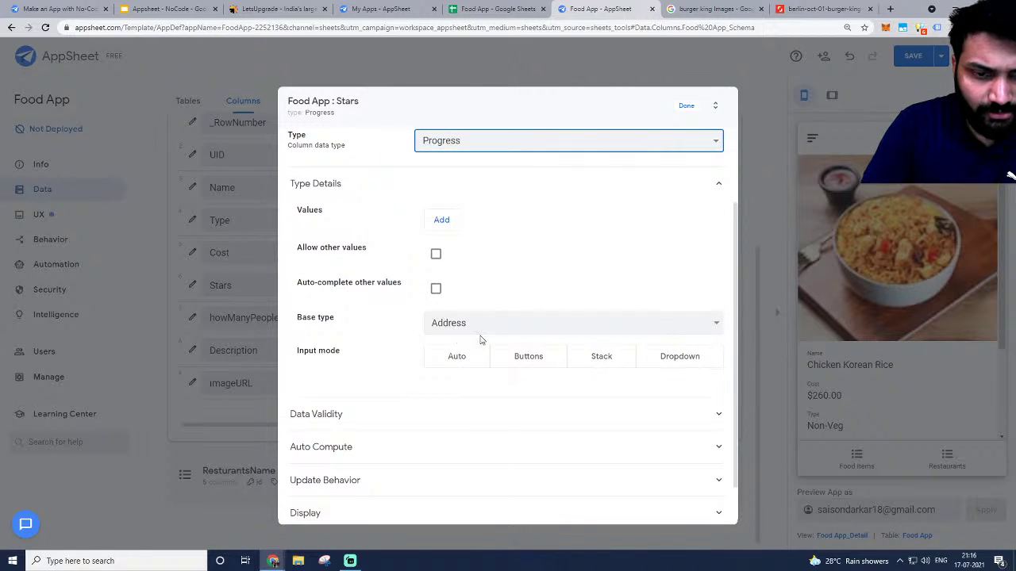
pyautogui.click(500, 323)
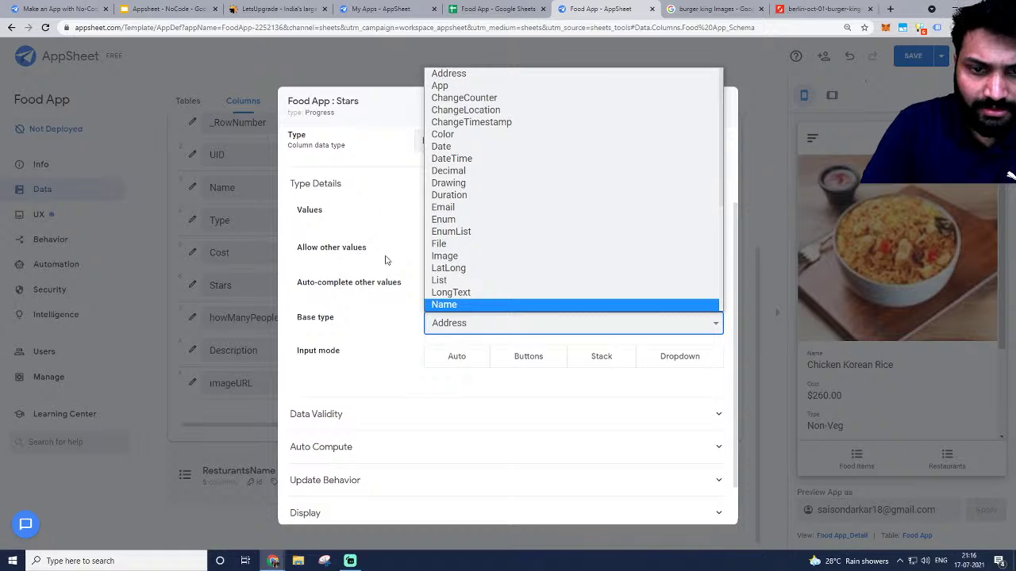
pyautogui.scroll(2, 429, 238)
pyautogui.click(446, 248)
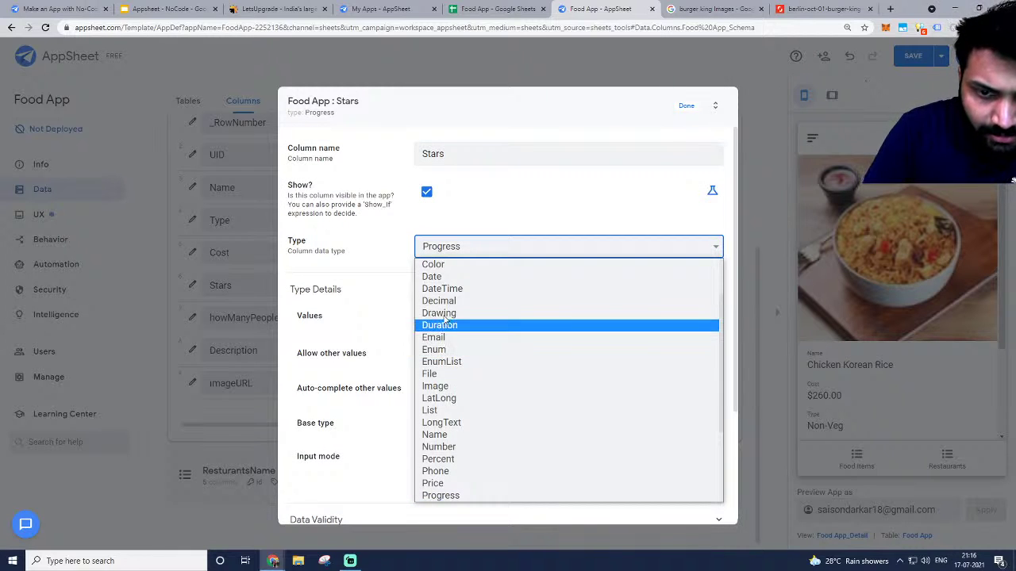
pyautogui.scroll(2, 447, 319)
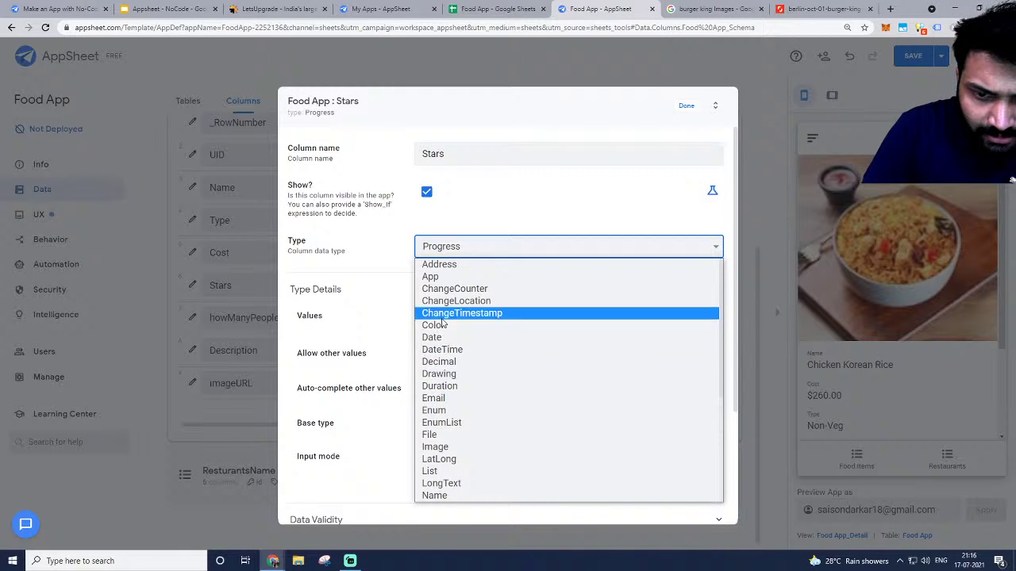
pyautogui.click(452, 362)
pyautogui.scroll(-2, 603, 393)
# Try Standard, Range and Label display modes for Stars, settling on Range.
pyautogui.click(537, 238)
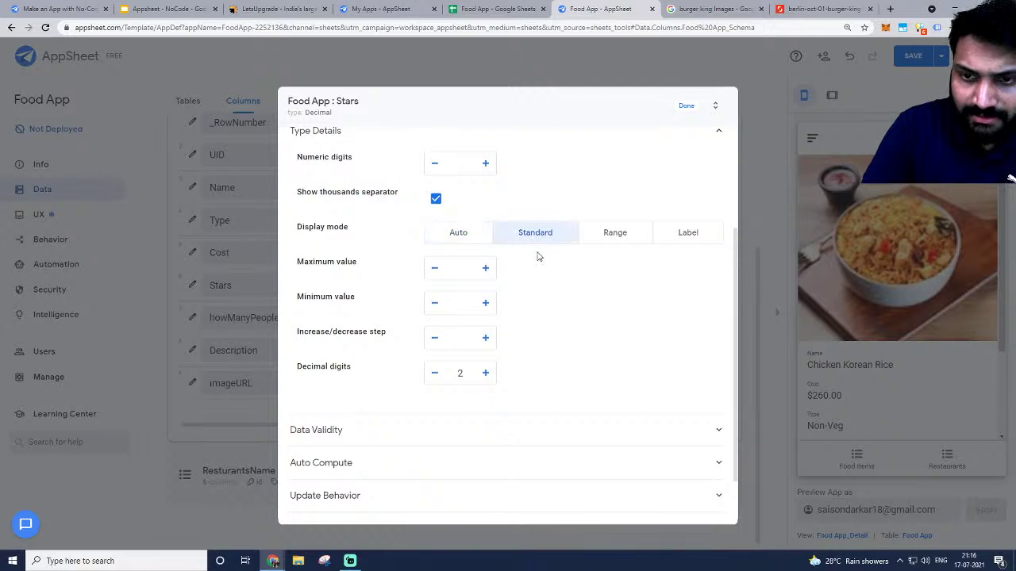
pyautogui.click(617, 238)
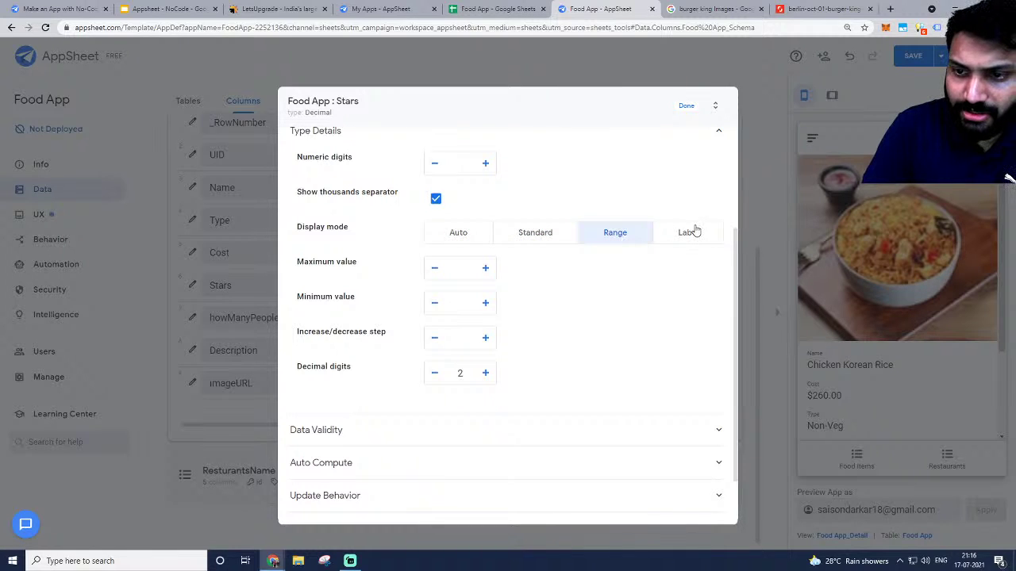
pyautogui.click(549, 232)
pyautogui.click(640, 235)
pyautogui.click(535, 234)
pyautogui.click(632, 236)
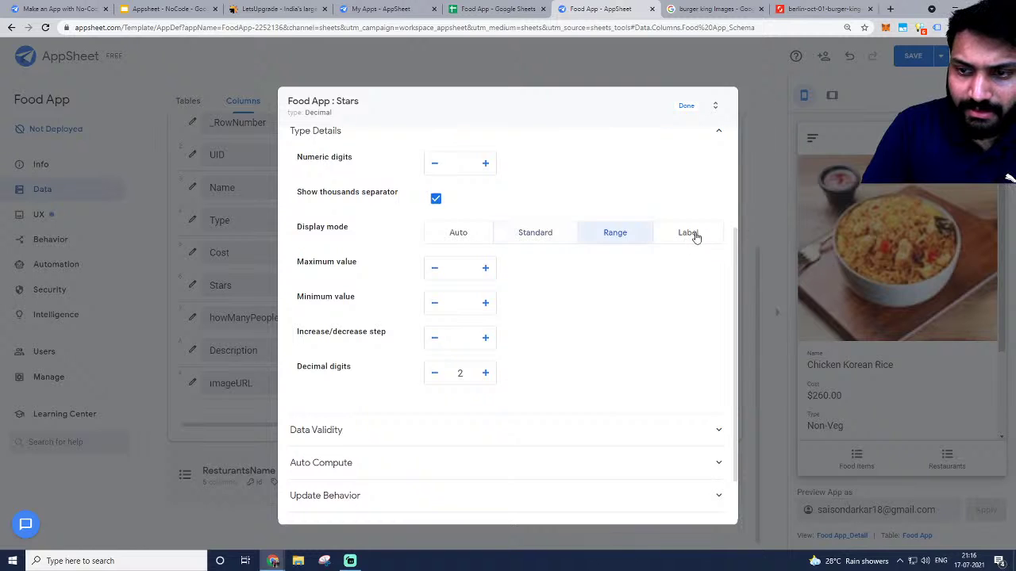
pyautogui.click(689, 234)
pyautogui.click(614, 240)
pyautogui.click(685, 109)
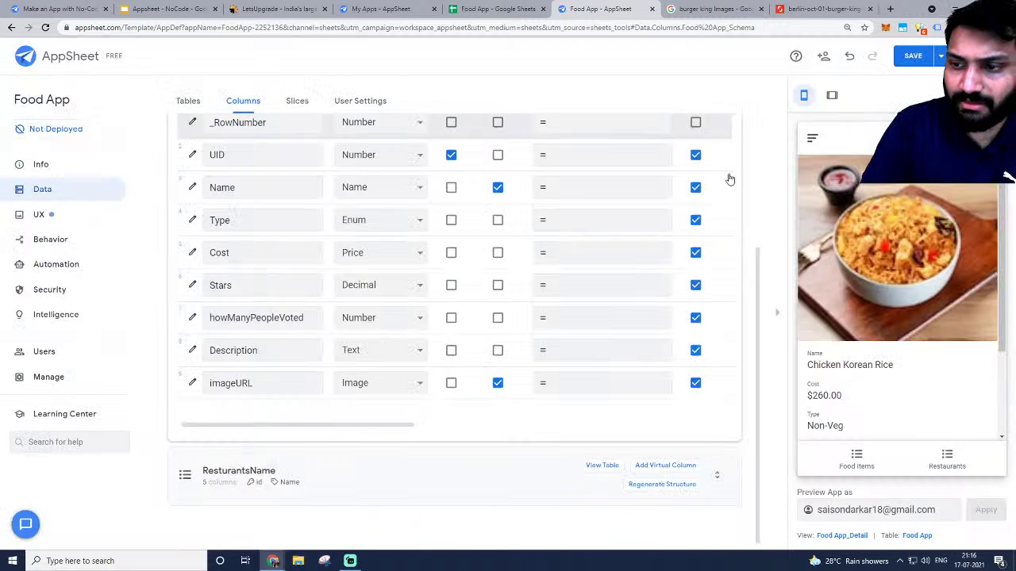
# Check the 4.00 Stars value in the preview and reopen Stars, keeping Decimal.
pyautogui.scroll(-2, 905, 365)
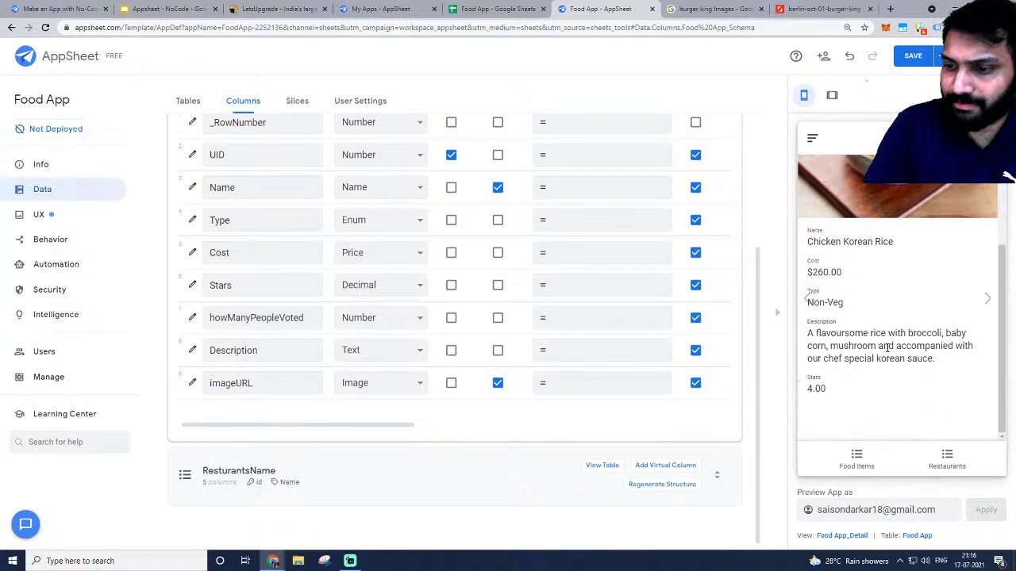
pyautogui.doubleClick(824, 391)
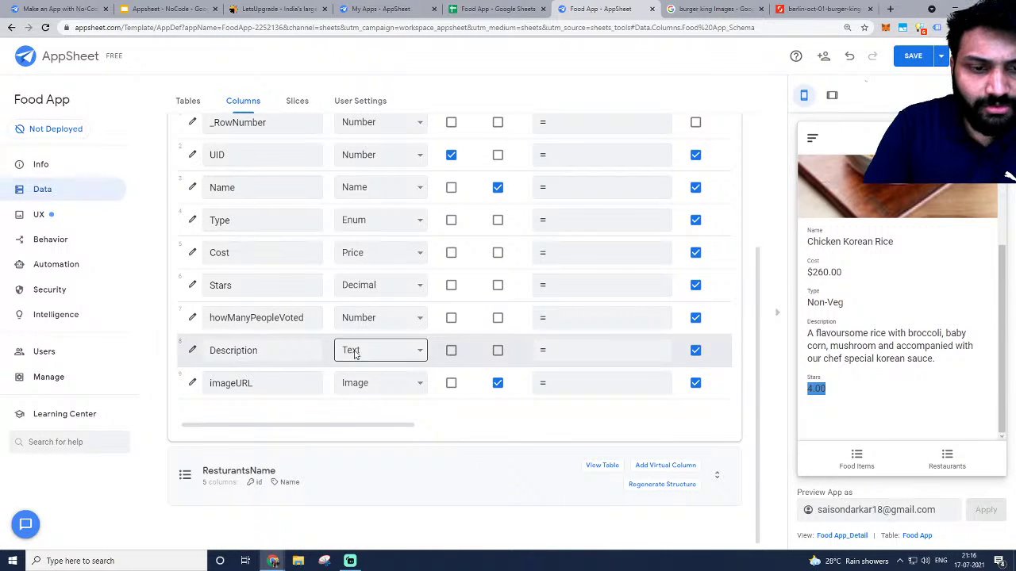
pyautogui.click(190, 286)
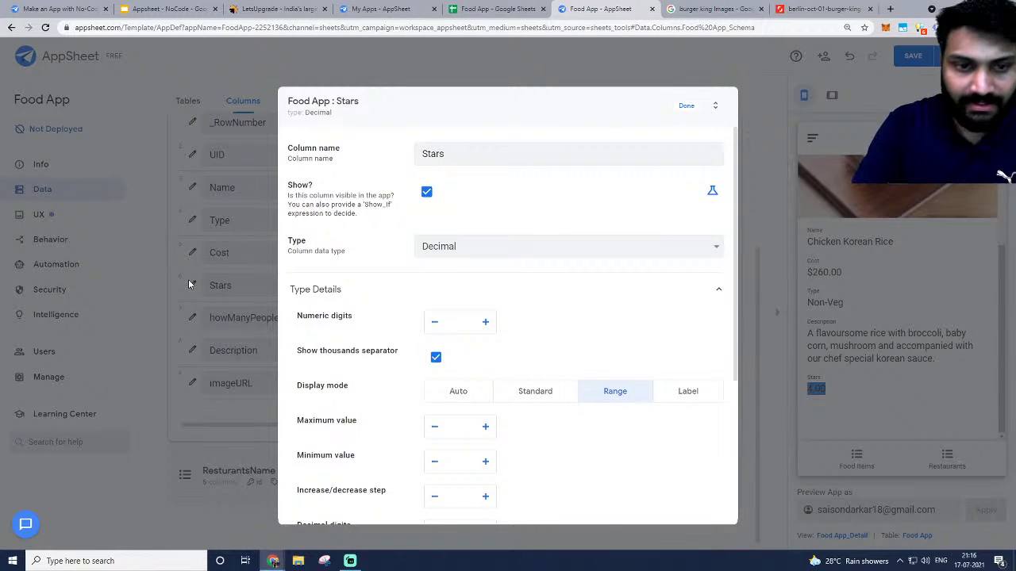
pyautogui.click(476, 246)
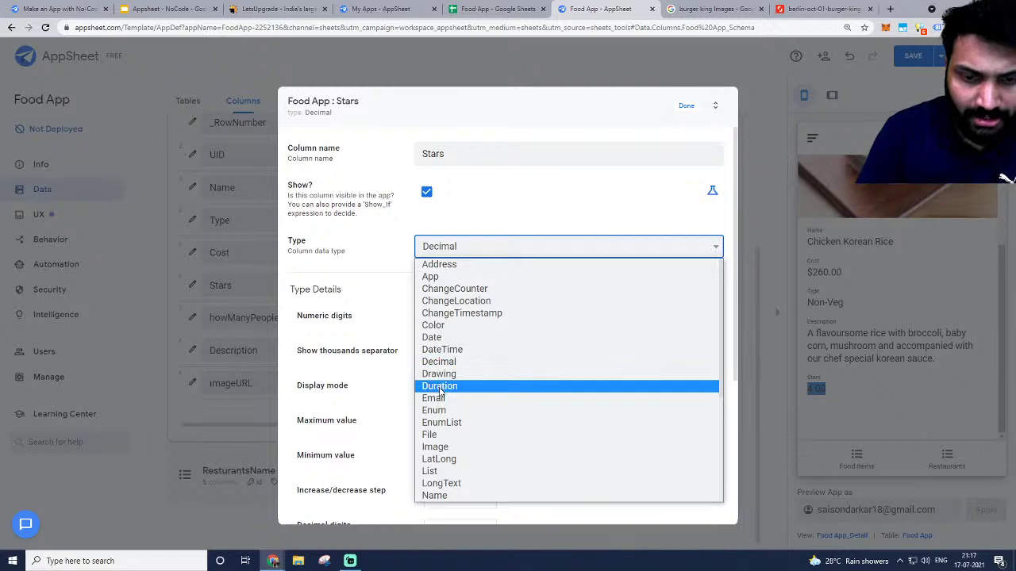
pyautogui.scroll(-3, 453, 422)
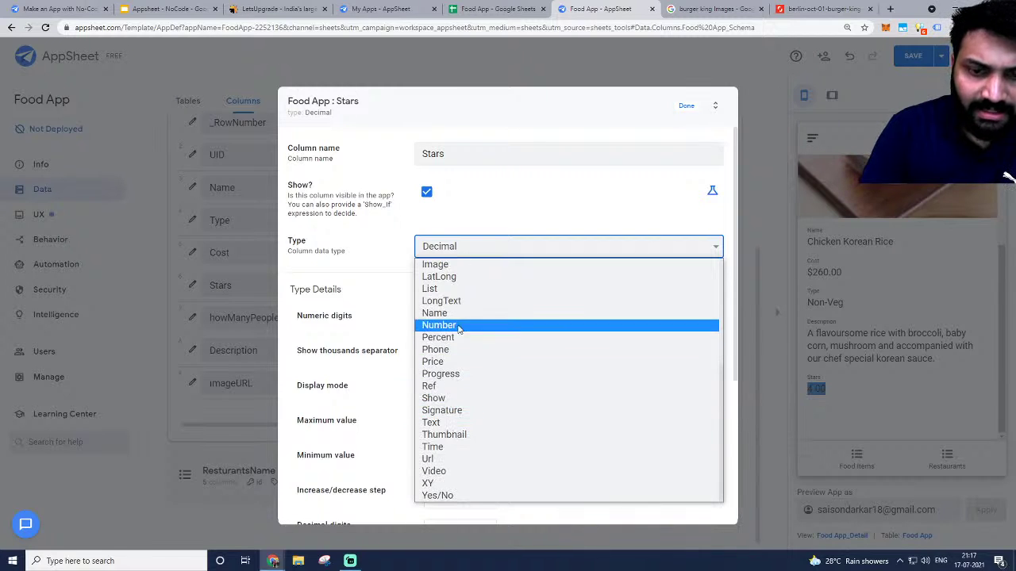
pyautogui.click(387, 225)
pyautogui.scroll(-3, 574, 393)
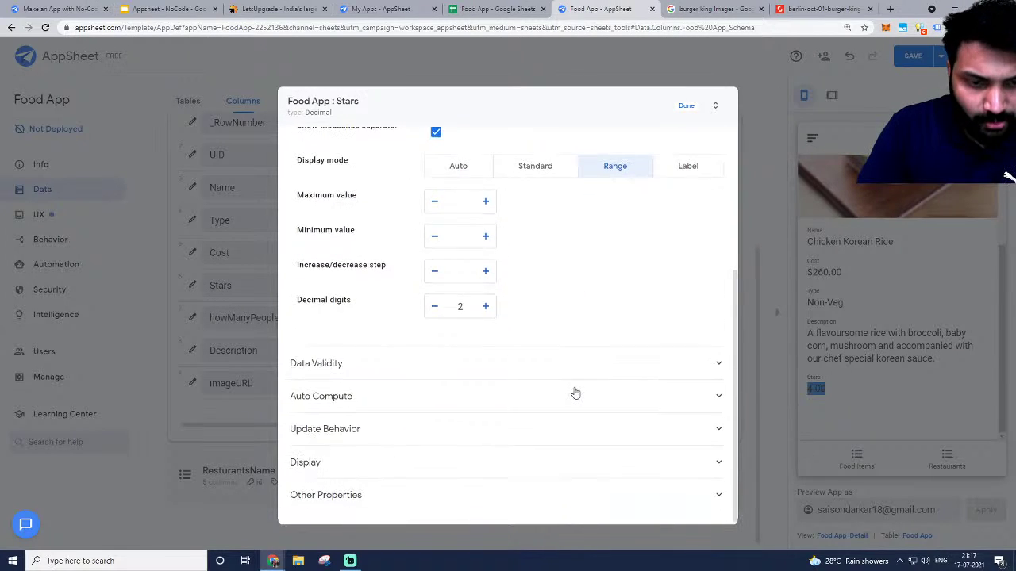
pyautogui.scroll(3, 574, 392)
# Change the Stars type to Enum with Auto input mode and close its settings.
pyautogui.click(494, 250)
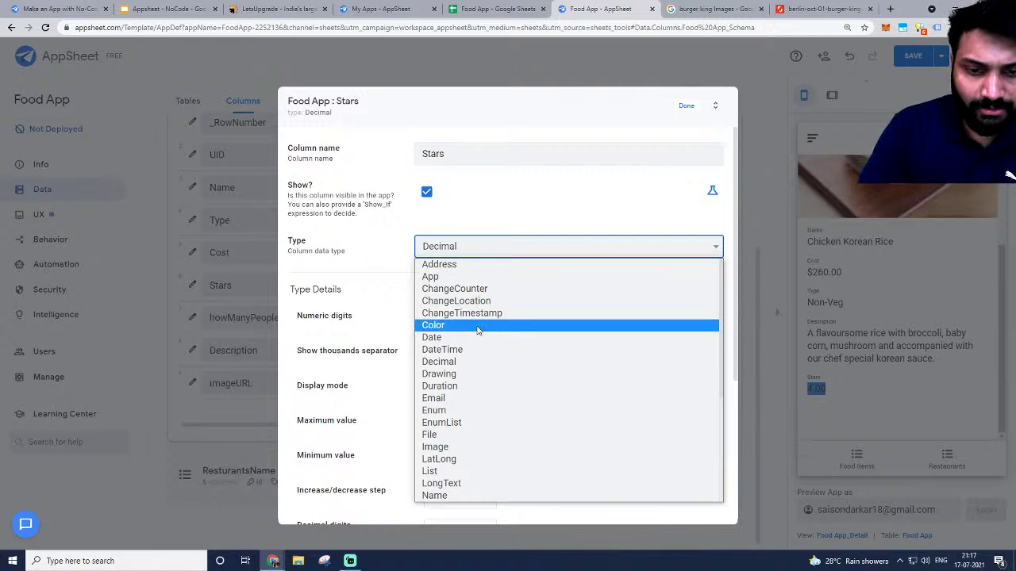
pyautogui.click(456, 412)
pyautogui.scroll(-1, 507, 297)
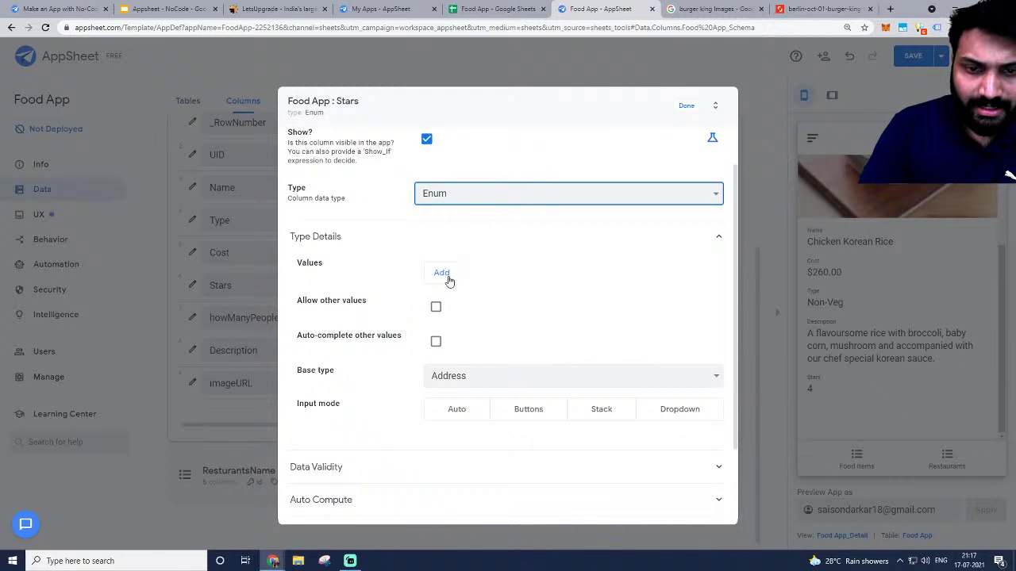
pyautogui.click(524, 410)
pyautogui.click(601, 410)
pyautogui.click(679, 409)
pyautogui.click(461, 411)
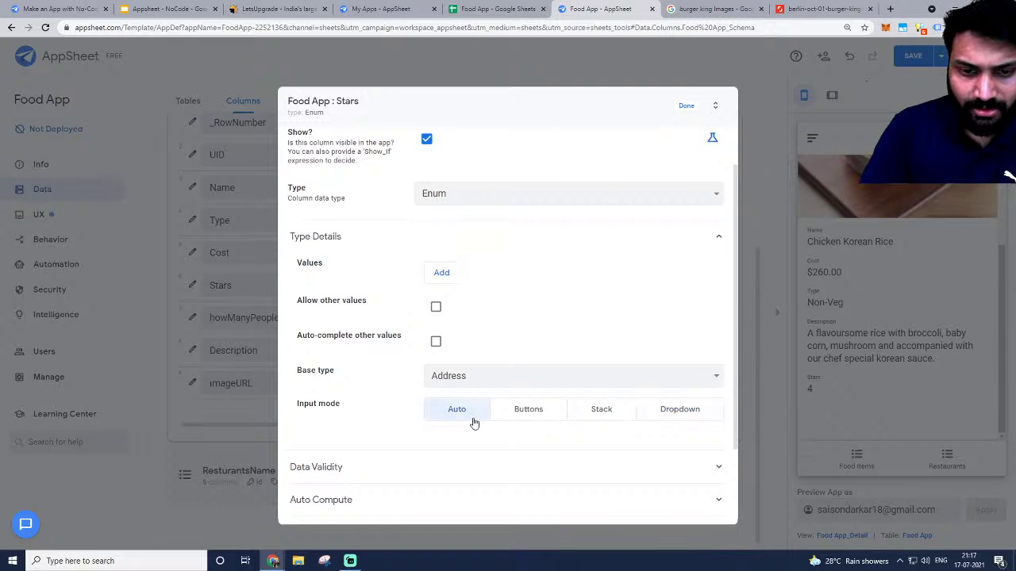
pyautogui.click(490, 377)
pyautogui.scroll(-5, 486, 265)
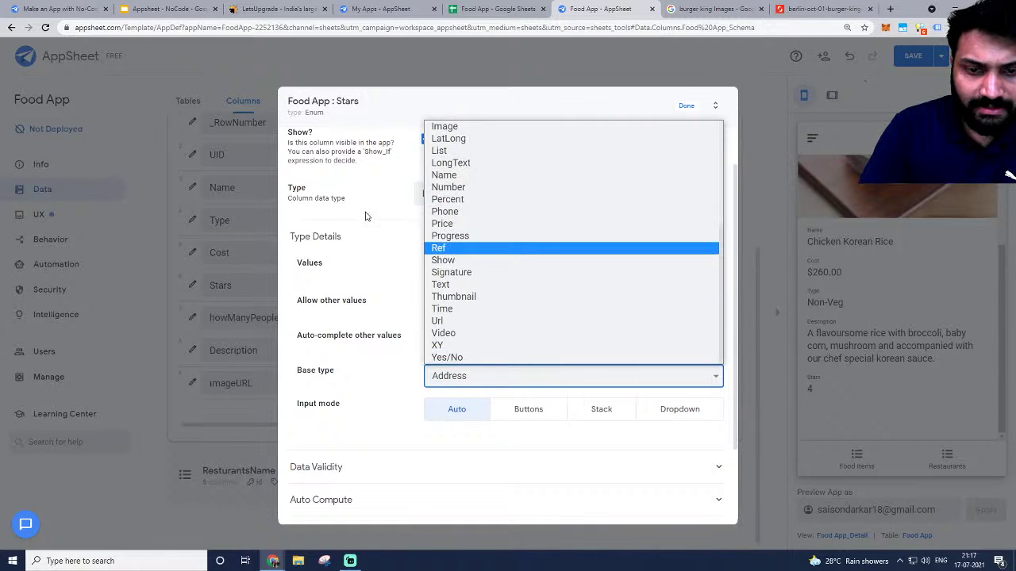
pyautogui.press('Escape')
pyautogui.click(689, 112)
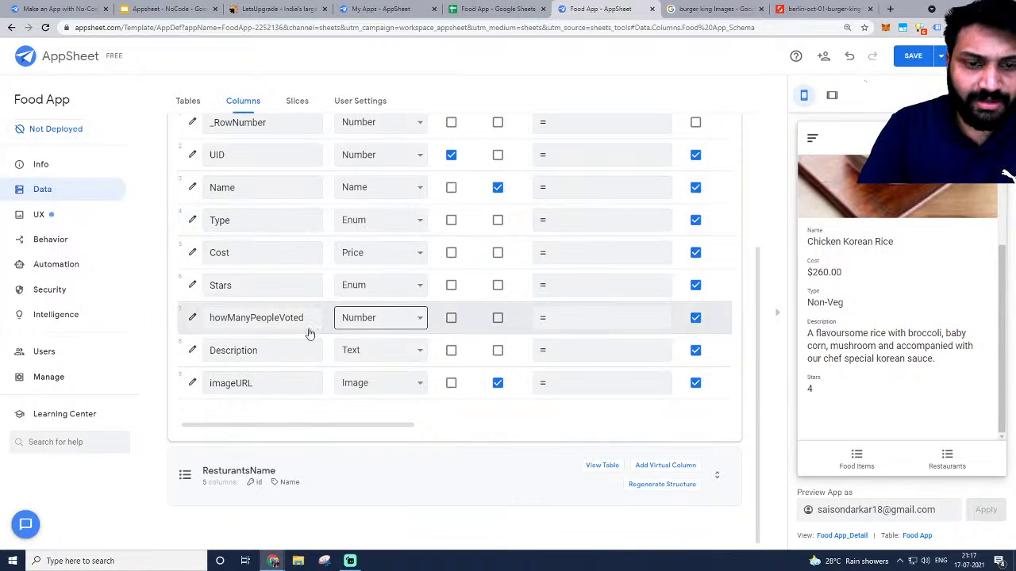
# Go to UX Views and expand the Food Items view settings.
pyautogui.scroll(2, 393, 363)
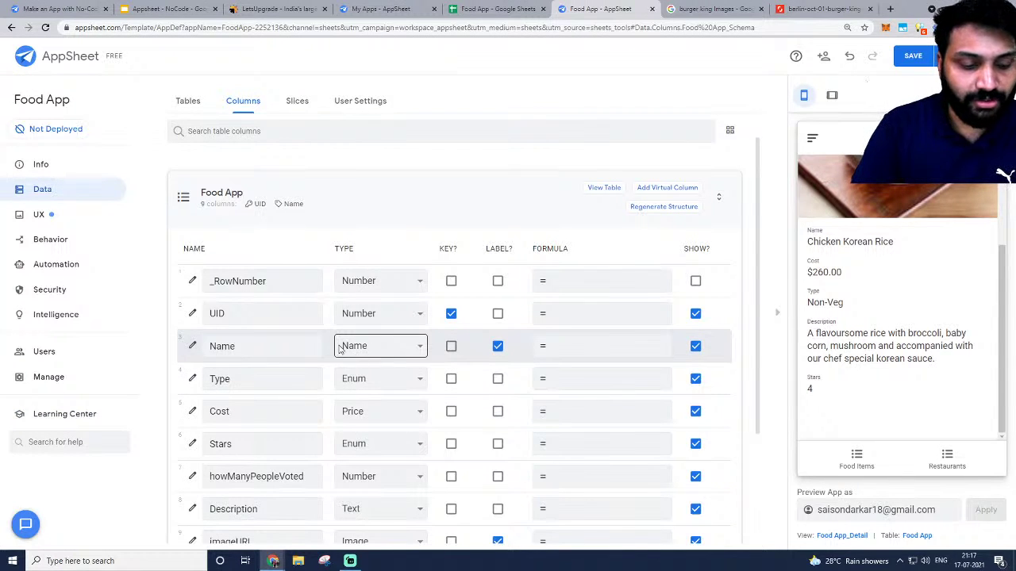
pyautogui.scroll(2, 847, 357)
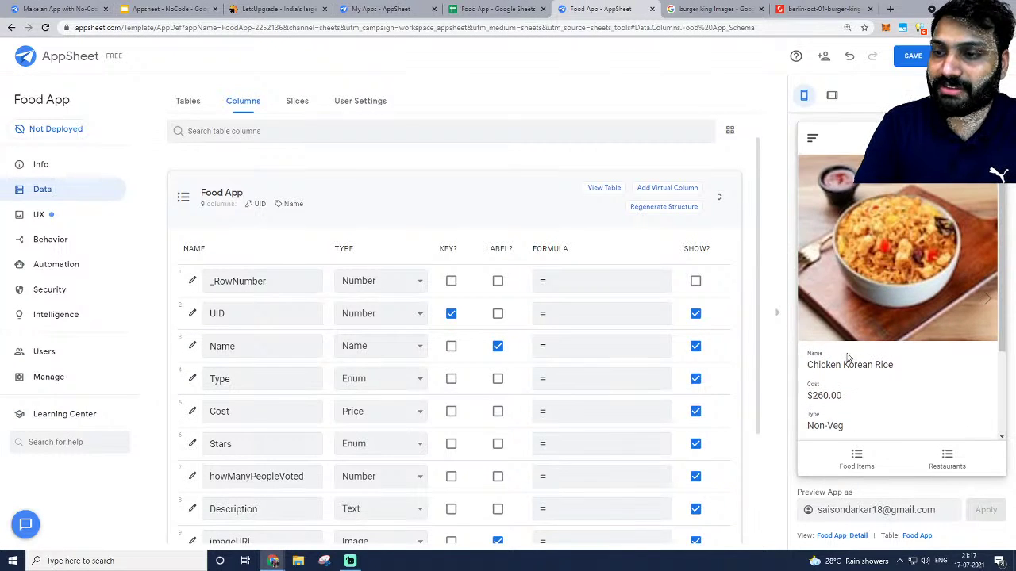
pyautogui.click(24, 224)
pyautogui.scroll(-5, 333, 274)
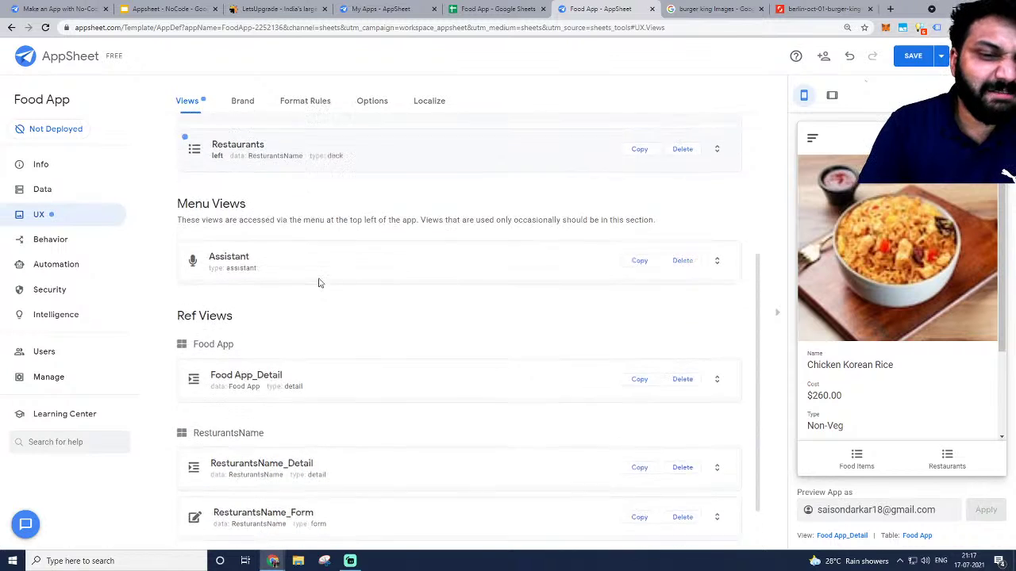
pyautogui.scroll(4, 319, 284)
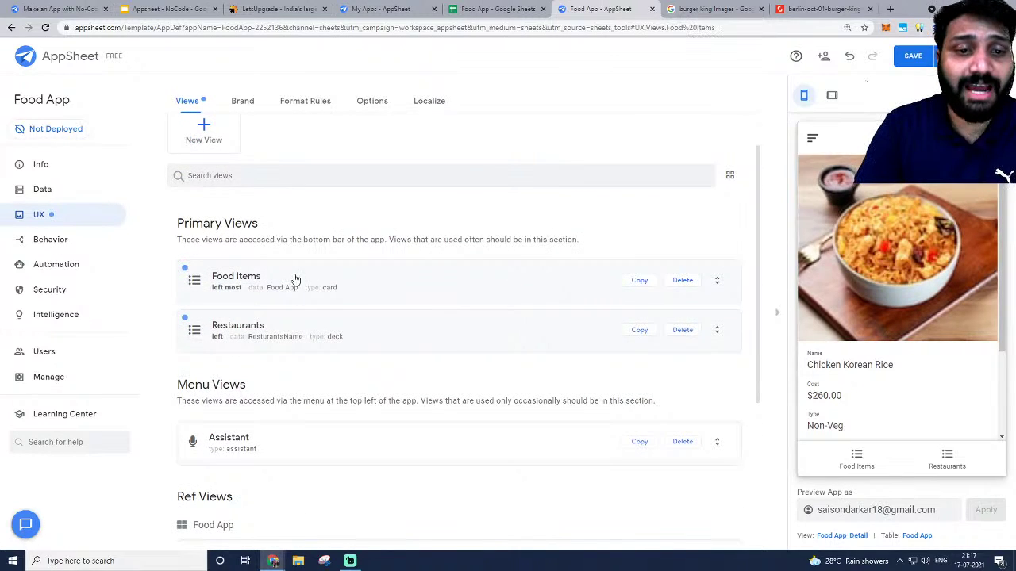
pyautogui.click(295, 280)
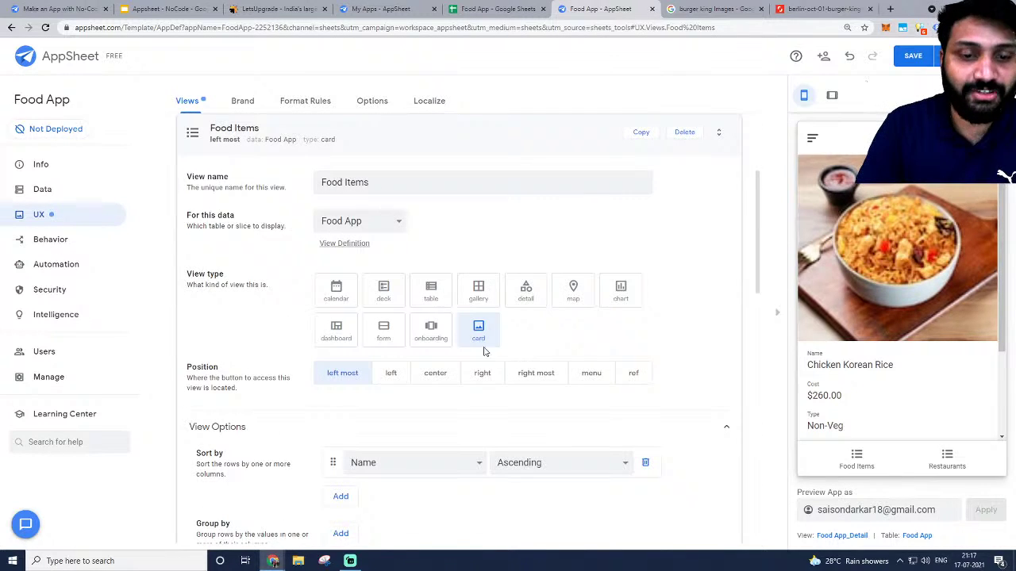
# Preview the Restaurants screen, collapse Food Items, and return to the Data tables.
pyautogui.click(948, 452)
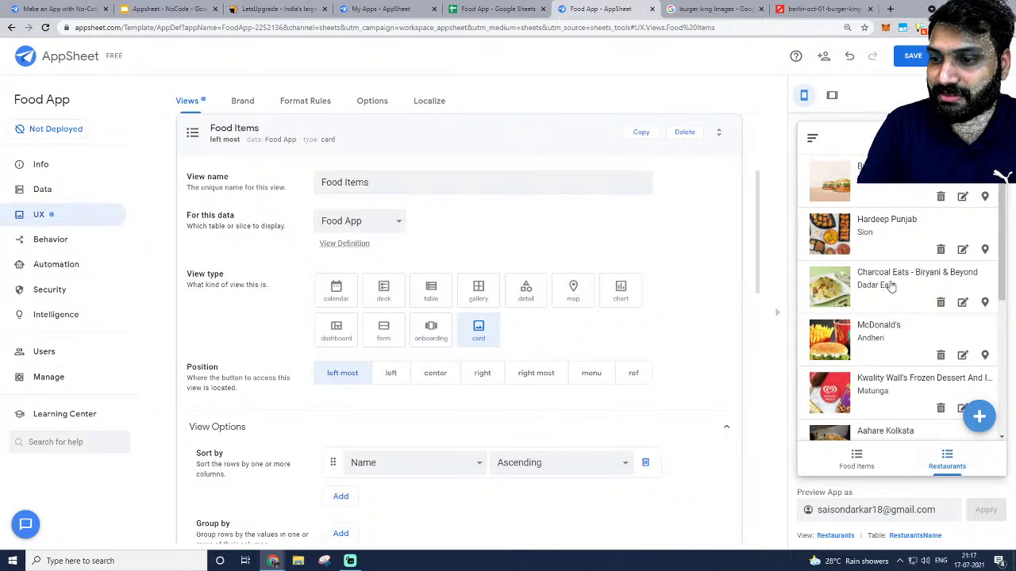
pyautogui.scroll(-3, 880, 256)
pyautogui.scroll(-1, 879, 251)
pyautogui.scroll(3, 877, 253)
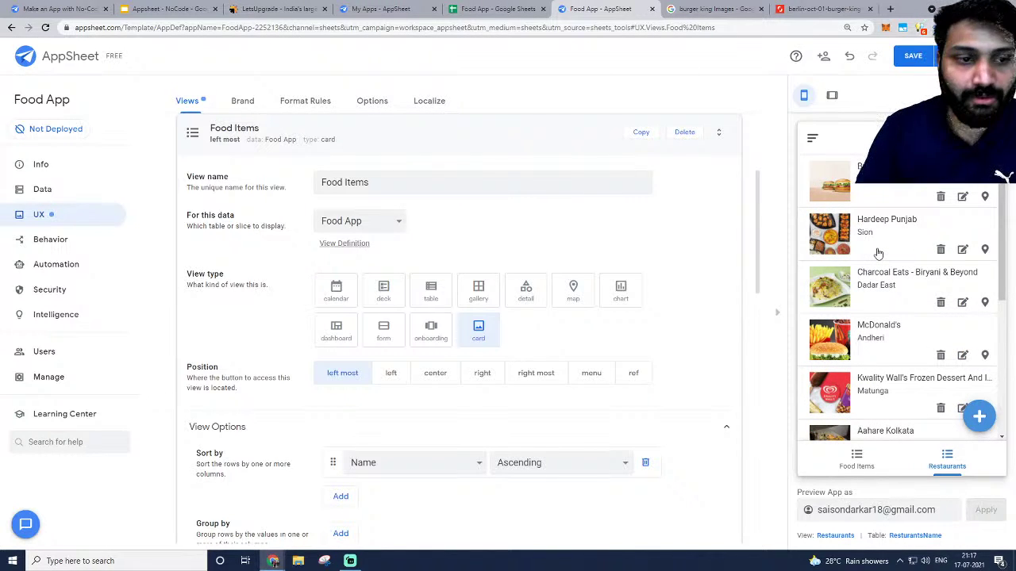
pyautogui.click(379, 131)
pyautogui.scroll(3, 437, 274)
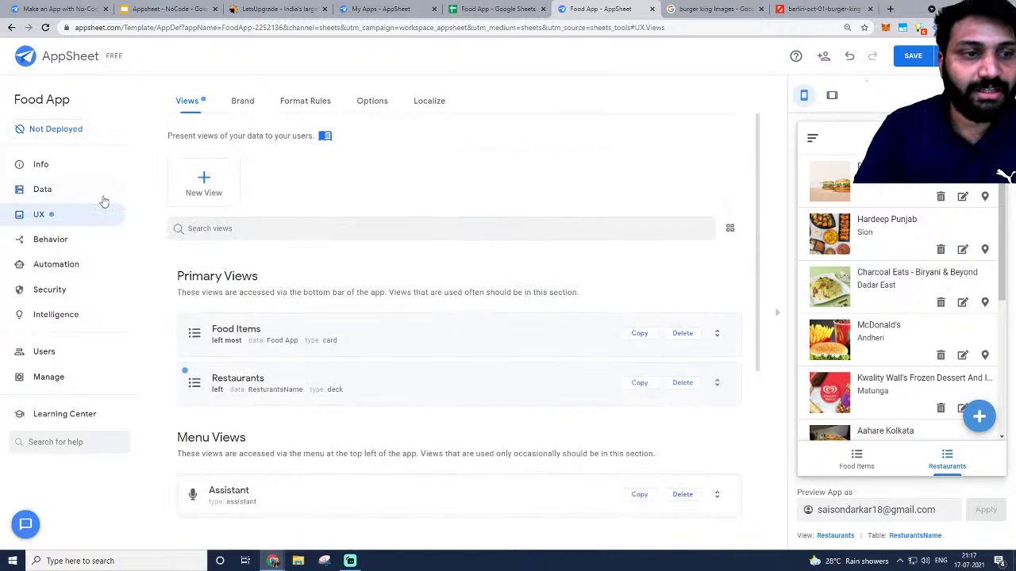
pyautogui.click(67, 192)
# Set ResturantsName's 'Are updates allowed?' to Read-Only and save the app.
pyautogui.click(332, 297)
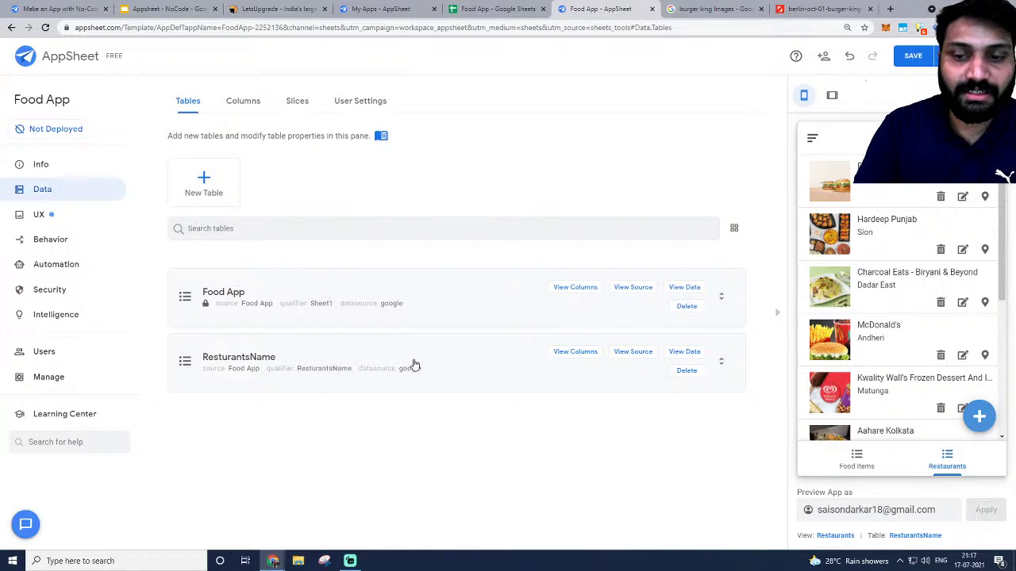
pyautogui.click(270, 363)
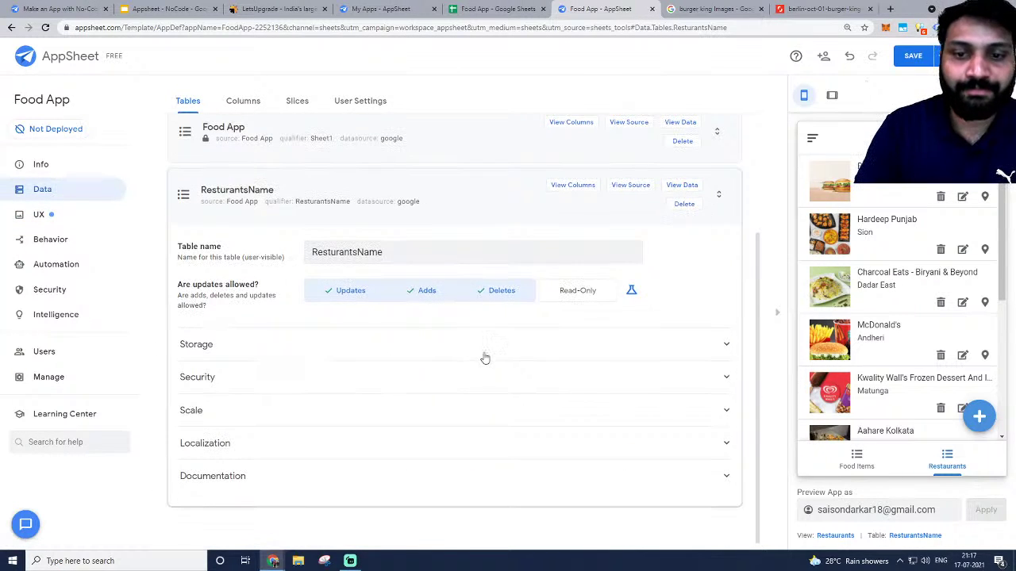
pyautogui.click(579, 292)
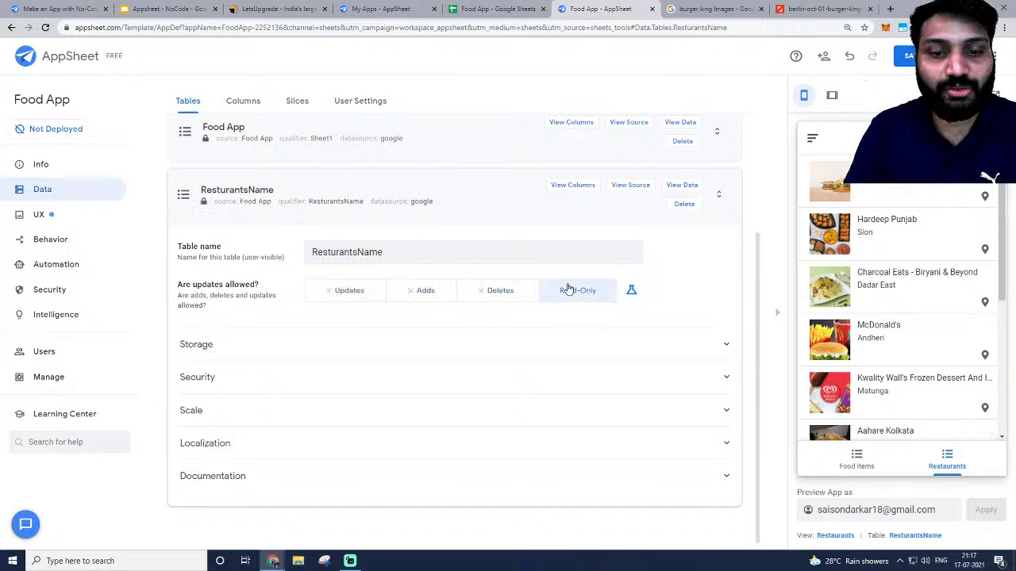
pyautogui.click(903, 62)
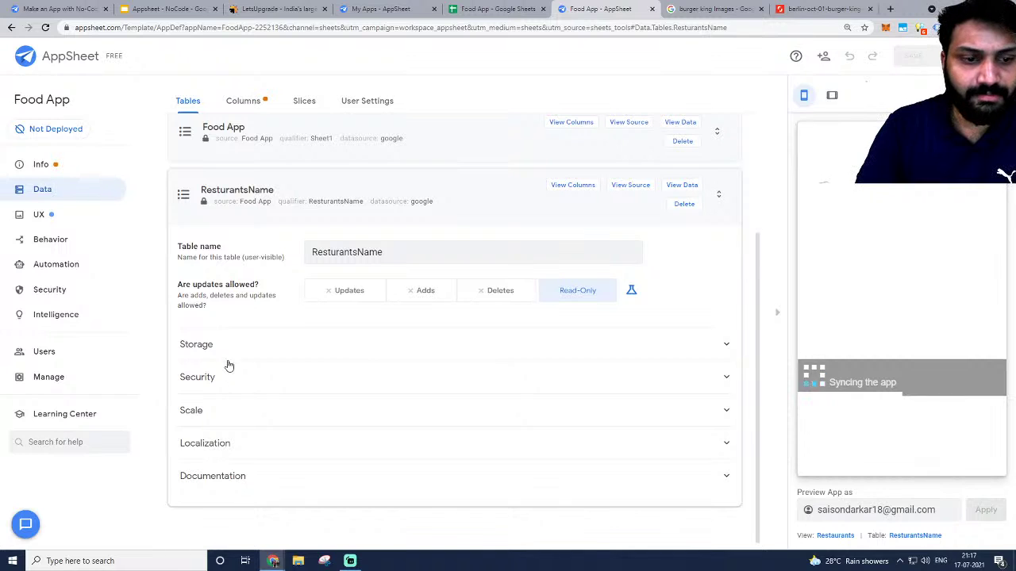
pyautogui.click(229, 202)
# Give the Restaurants view the first icon found by searching 'food'.
pyautogui.click(37, 216)
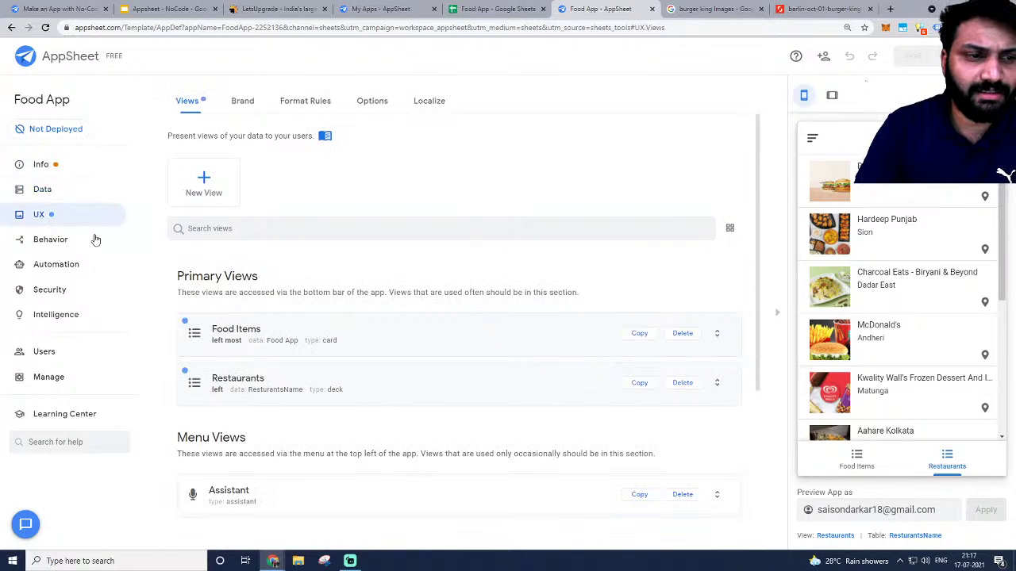
pyautogui.scroll(-3, 238, 386)
pyautogui.click(272, 228)
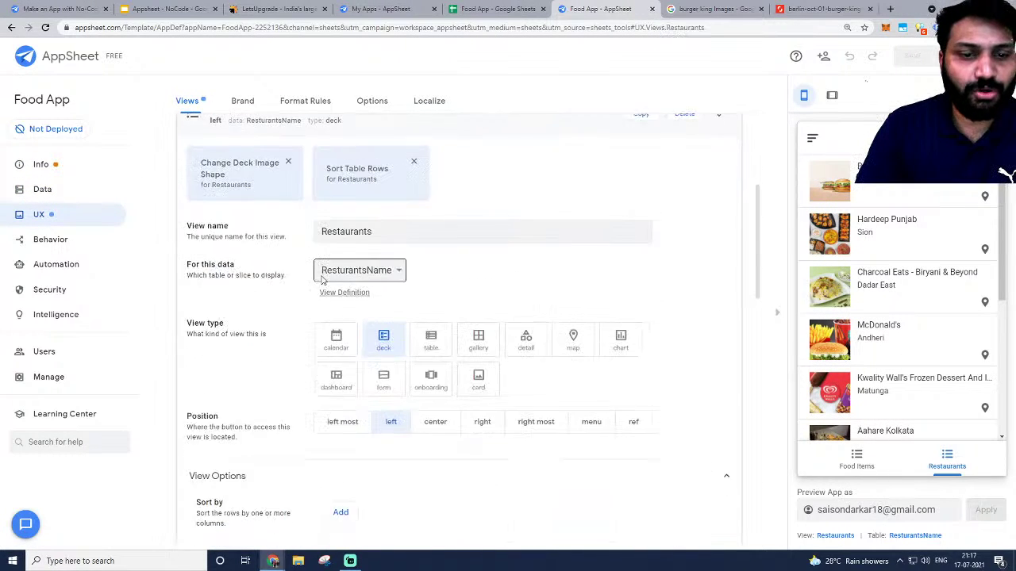
pyautogui.scroll(-6, 432, 456)
pyautogui.scroll(-2, 313, 380)
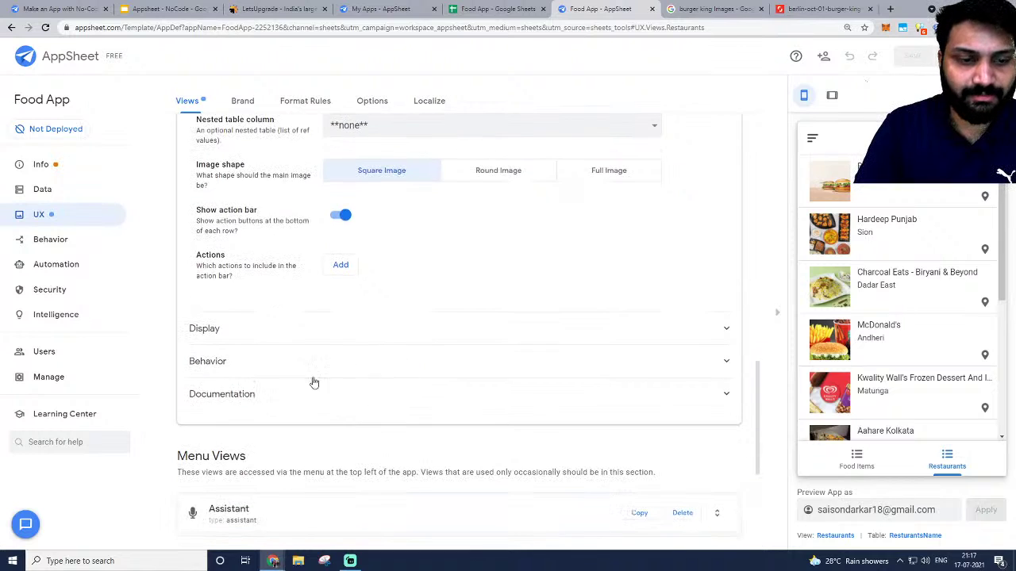
pyautogui.click(284, 337)
pyautogui.scroll(-2, 357, 278)
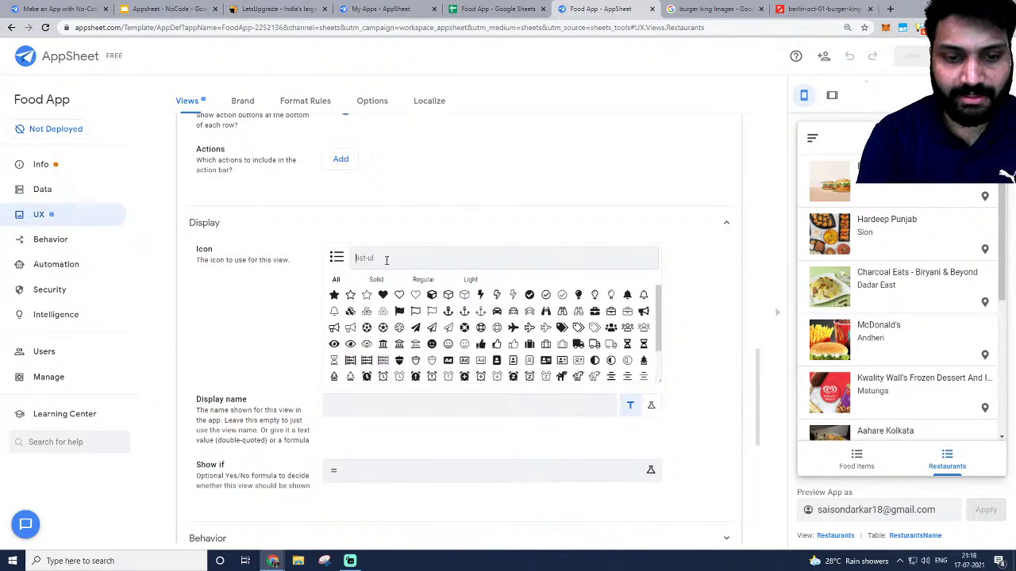
pyautogui.write('res')
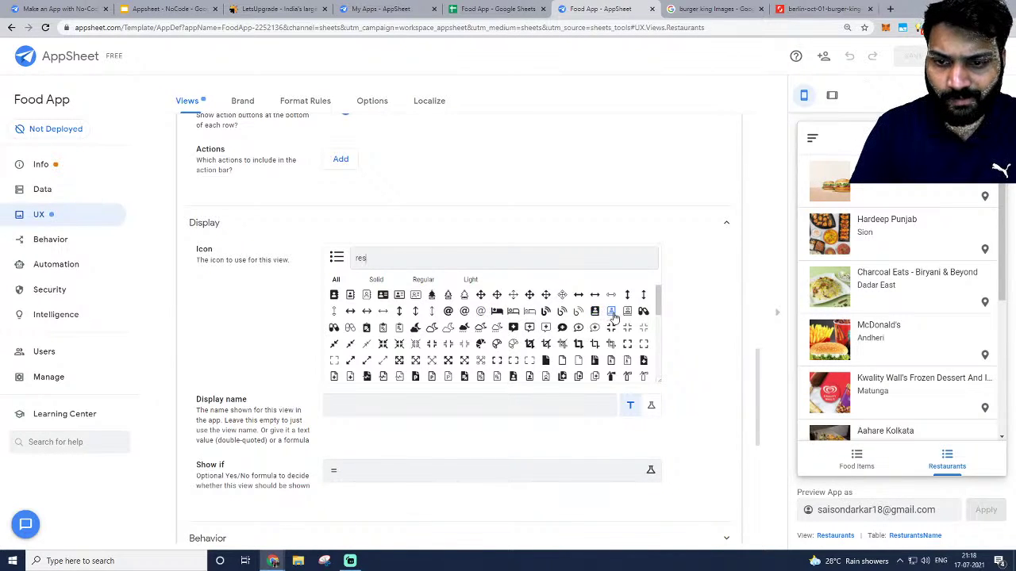
pyautogui.press('BackSpace')
pyautogui.press('BackSpace')
pyautogui.press('BackSpace')
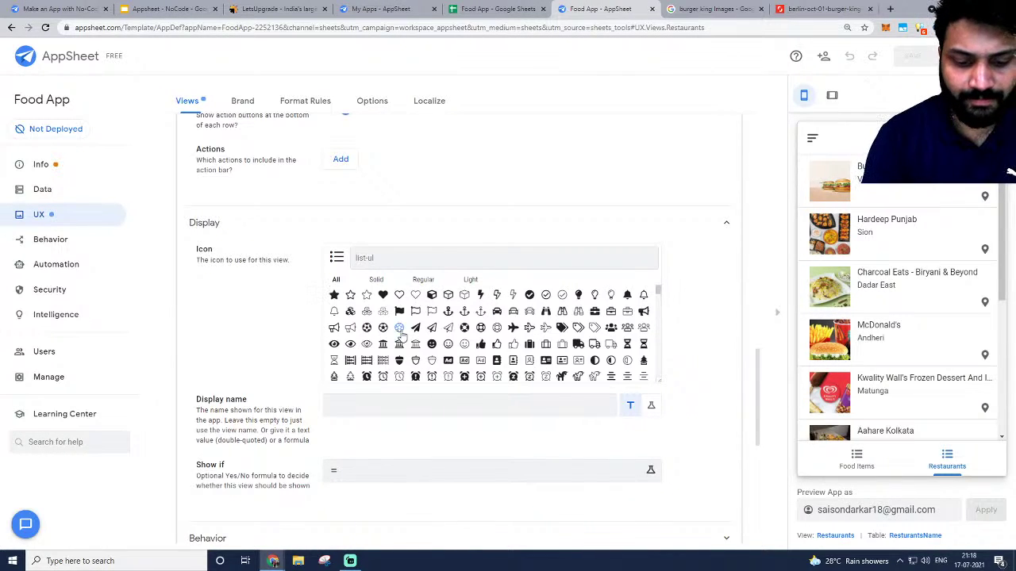
pyautogui.write('food')
pyautogui.click(334, 295)
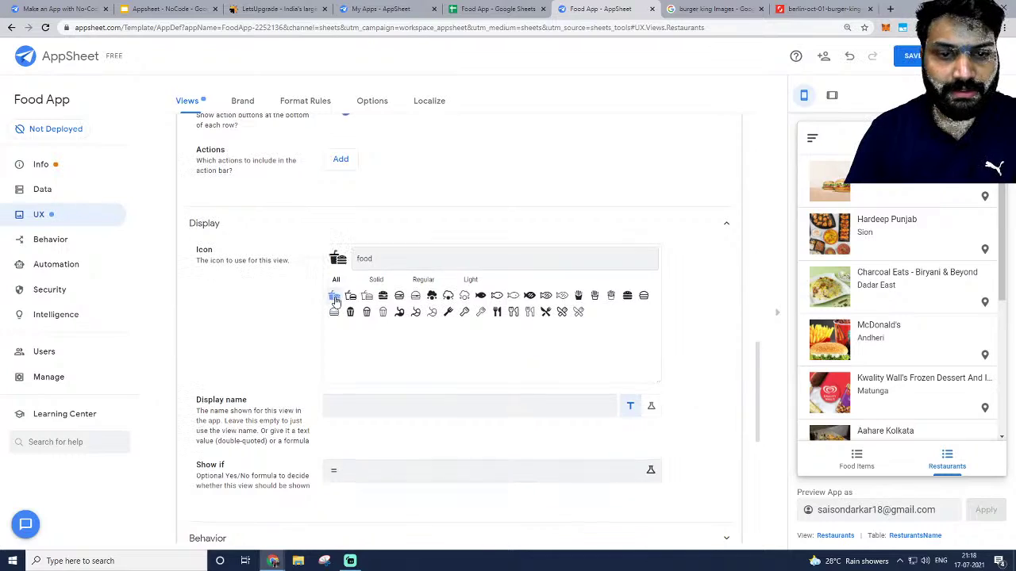
pyautogui.click(367, 225)
pyautogui.scroll(10, 238, 361)
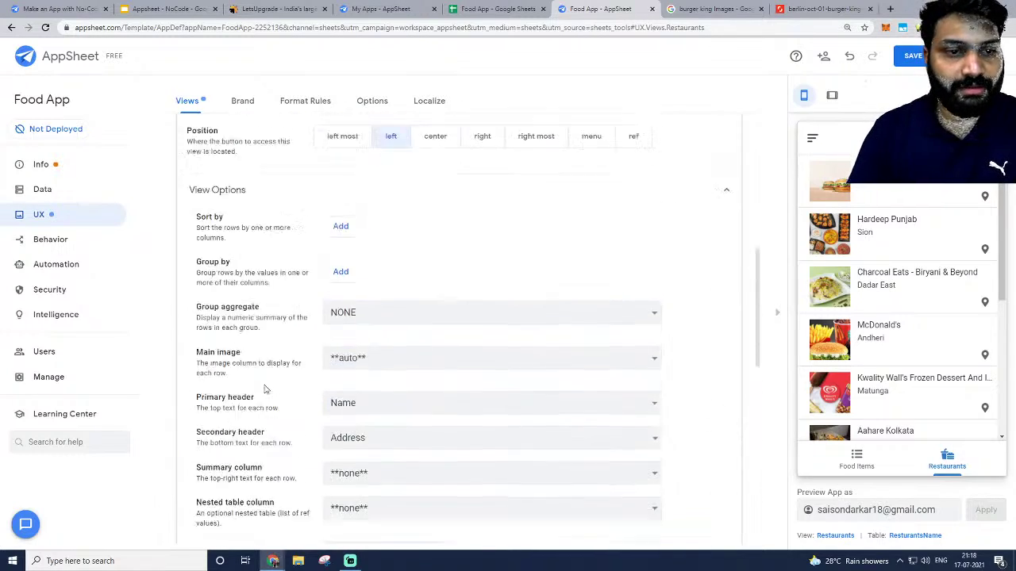
# Give the Food Items view the utensil icon found by searching 'food'.
pyautogui.scroll(2, 278, 314)
pyautogui.click(254, 263)
pyautogui.click(254, 218)
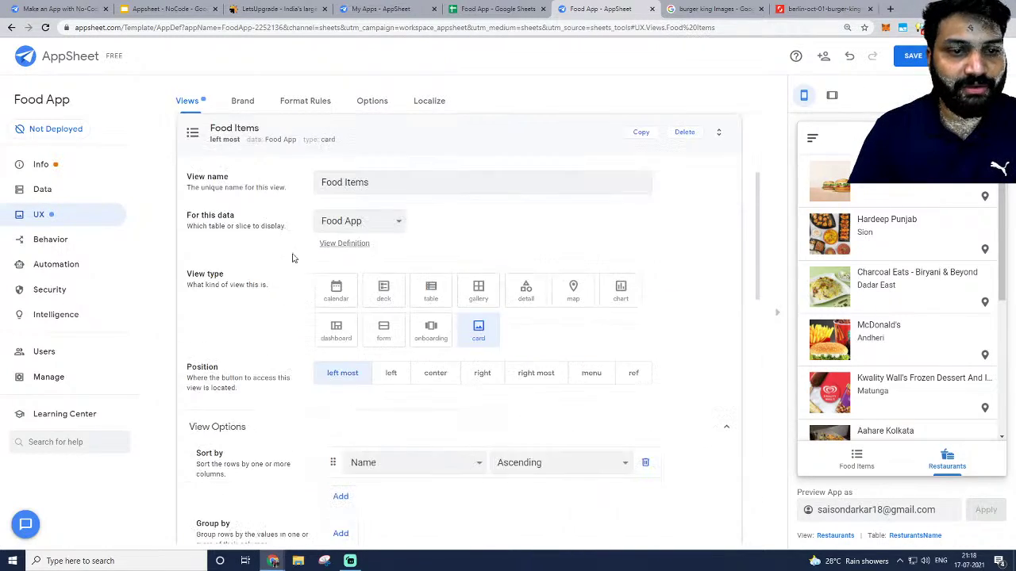
pyautogui.scroll(-4, 333, 318)
pyautogui.scroll(-4, 379, 380)
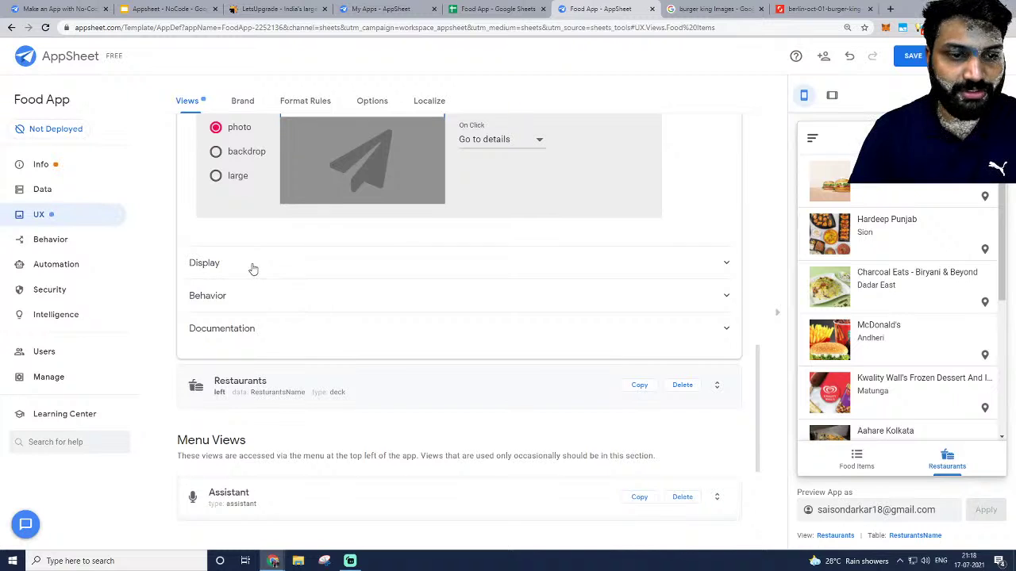
pyautogui.click(252, 266)
pyautogui.scroll(-1, 383, 337)
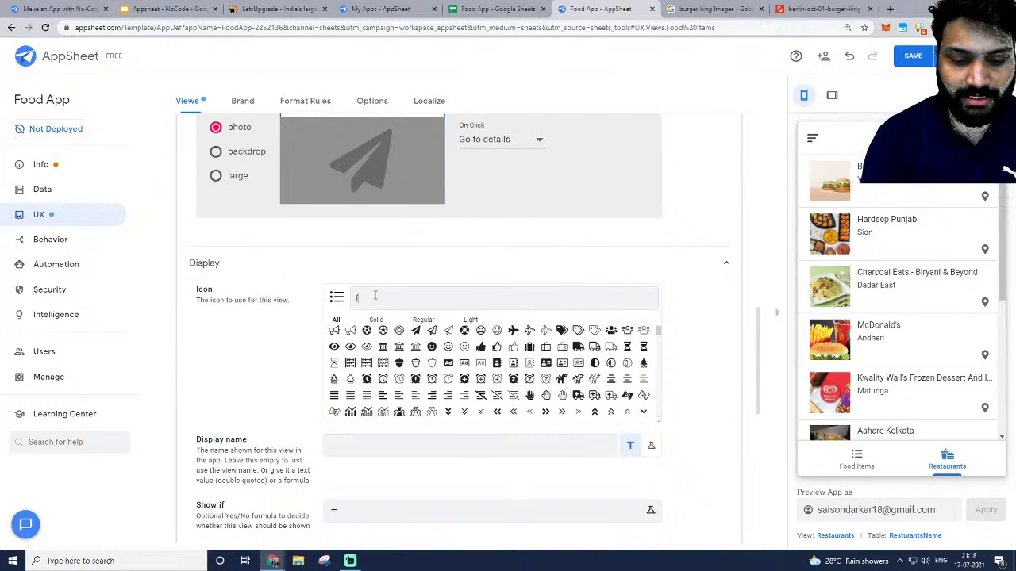
pyautogui.write('food')
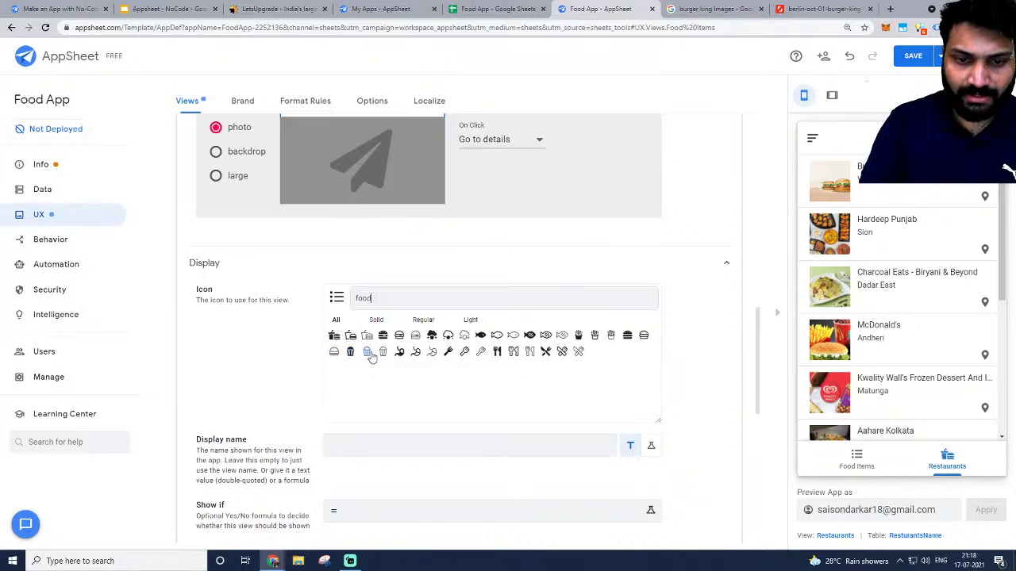
pyautogui.click(448, 352)
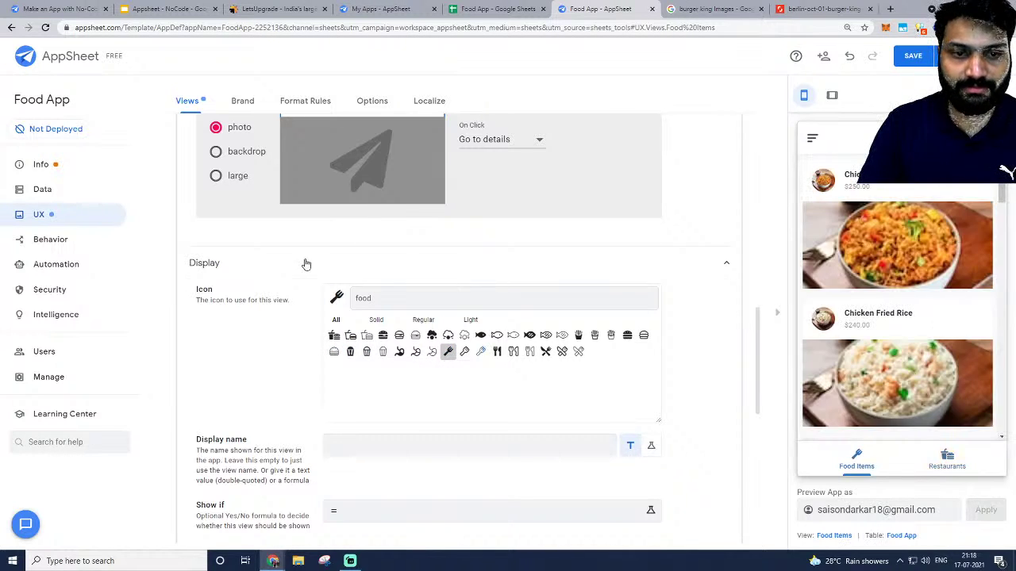
pyautogui.click(336, 263)
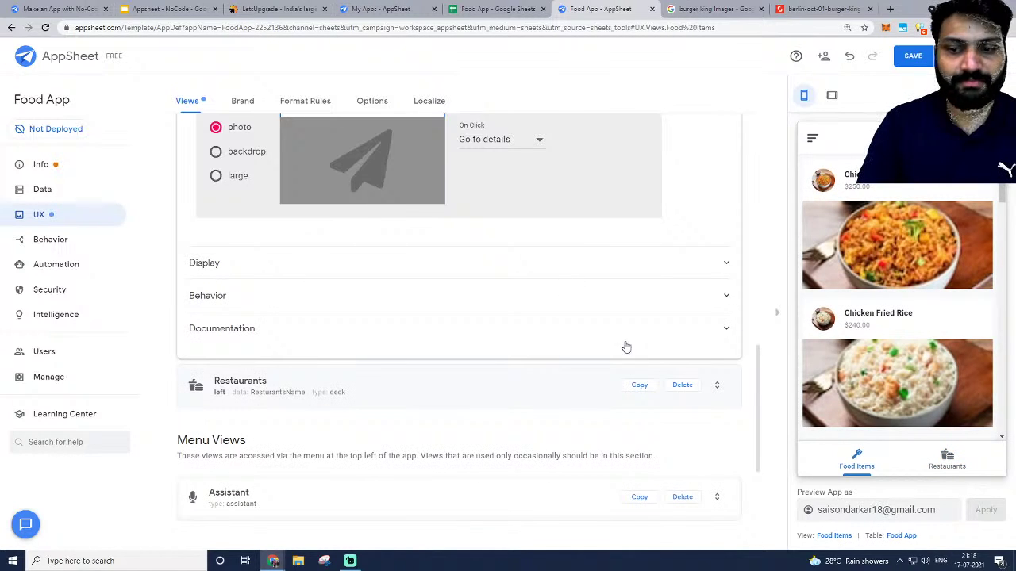
# Save the app, collapse Food Items, and switch to the running Food App window.
pyautogui.click(911, 61)
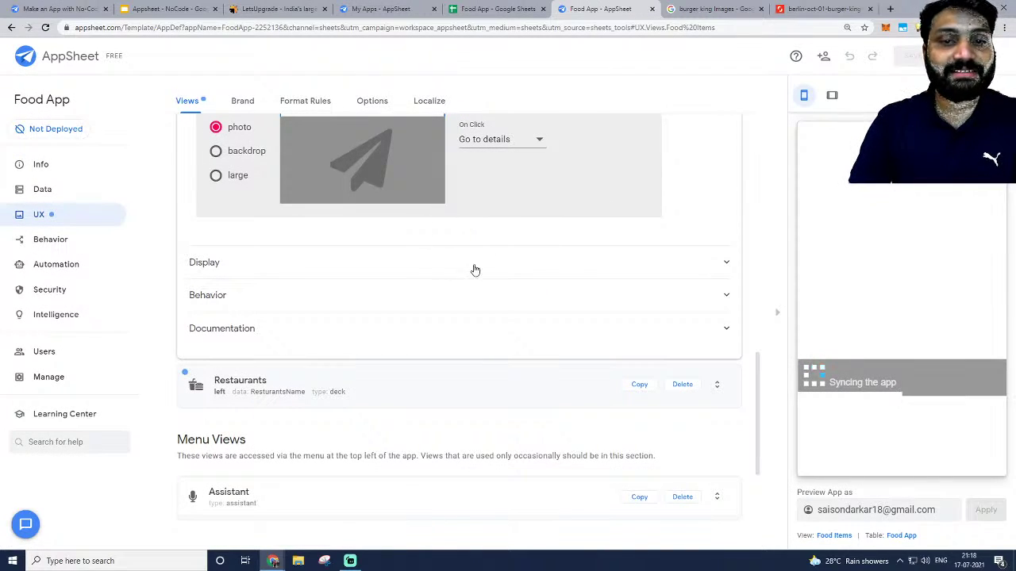
pyautogui.scroll(10, 482, 172)
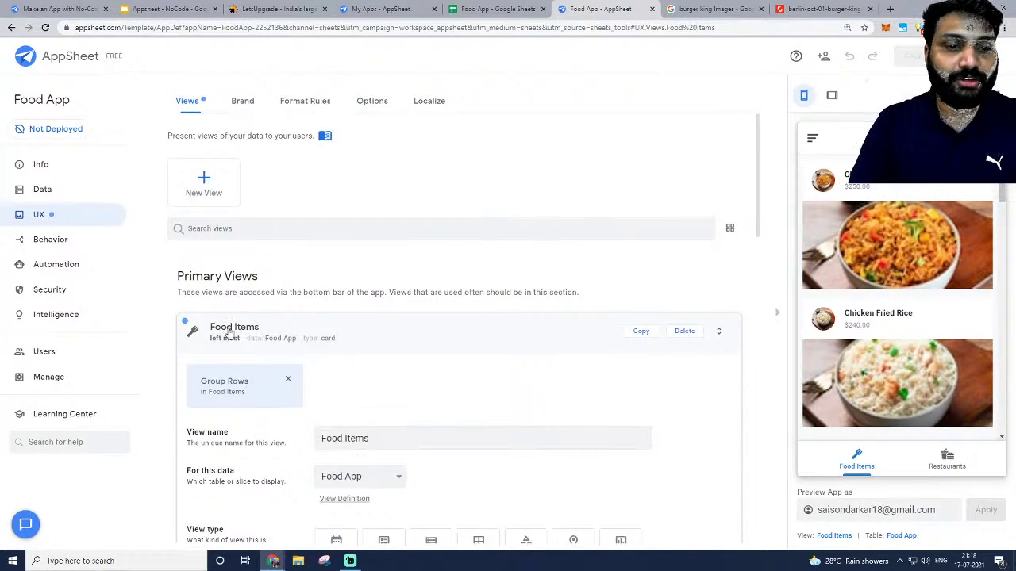
pyautogui.click(228, 331)
pyautogui.scroll(-2, 476, 317)
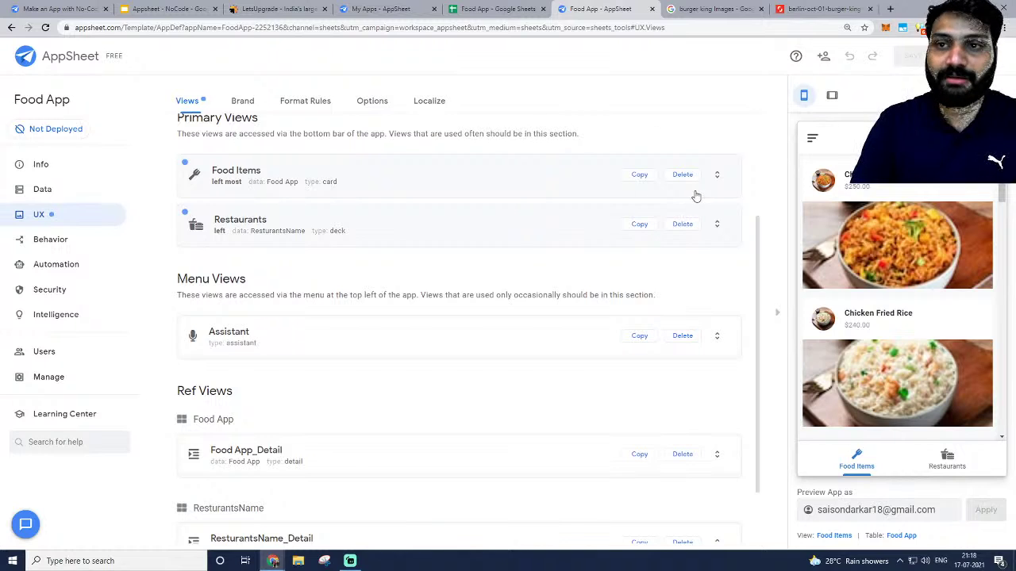
pyautogui.hotkey('alt', 'Tab')
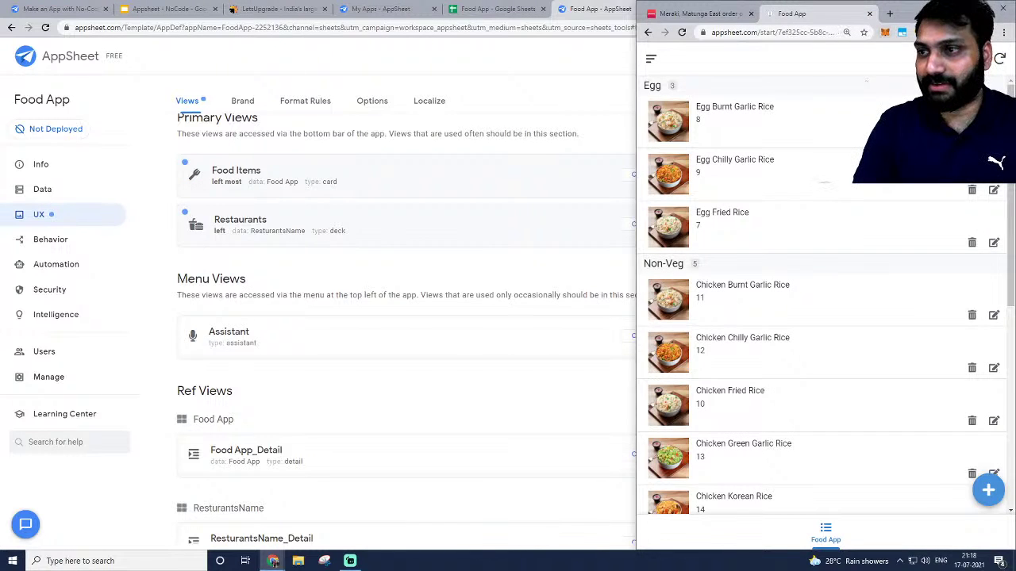
# Reload the running Food App, scroll its items, and narrow the preview window.
pyautogui.click(680, 33)
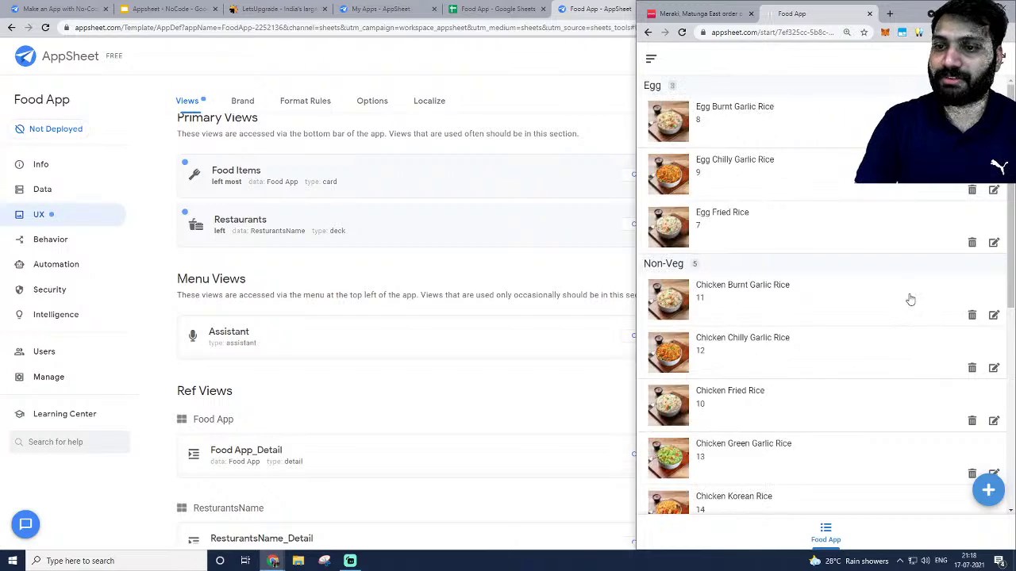
pyautogui.scroll(-4, 908, 298)
pyautogui.scroll(-8, 794, 261)
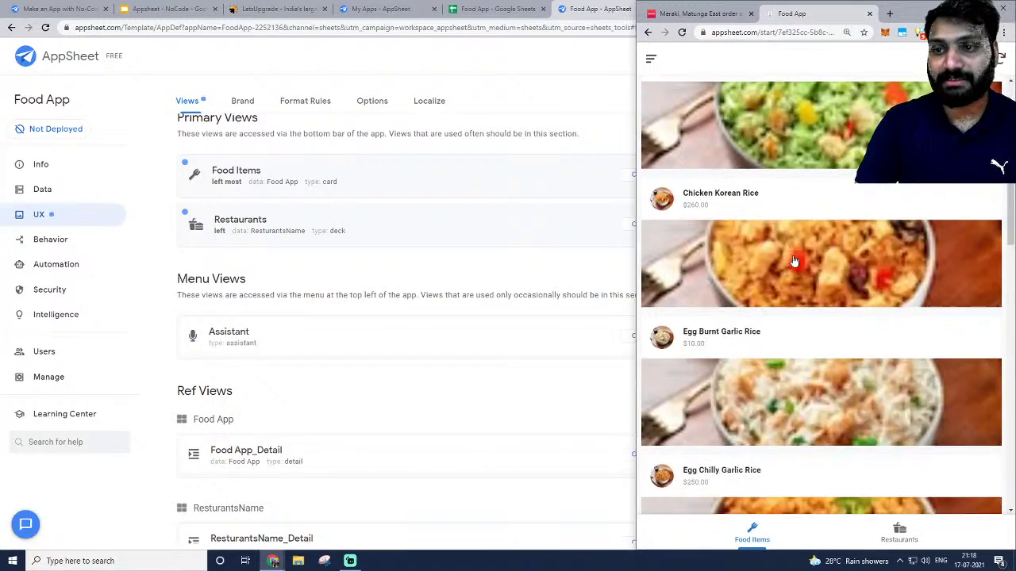
pyautogui.scroll(-9, 794, 260)
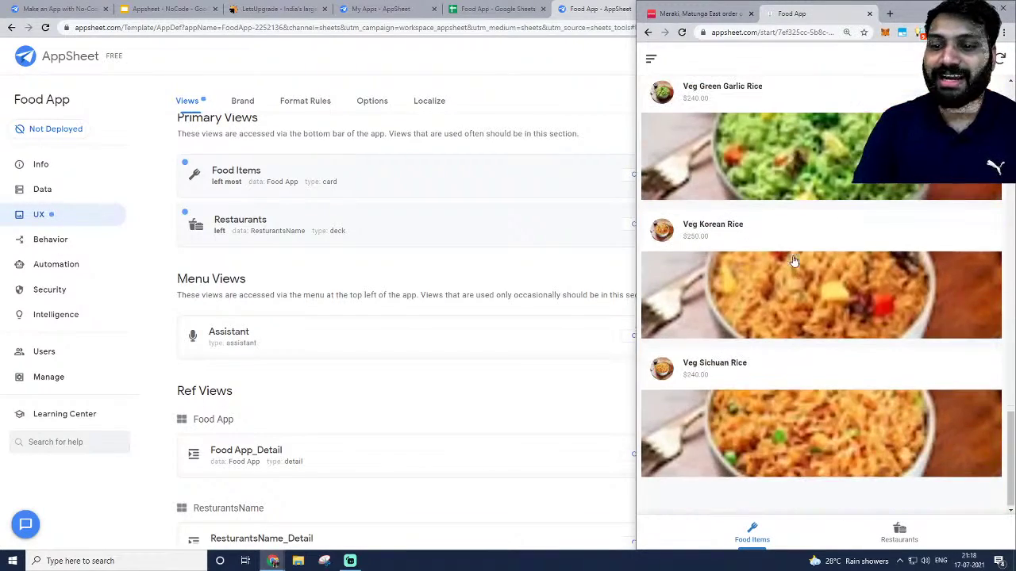
pyautogui.moveTo(635, 248); pyautogui.dragTo(752, 268)
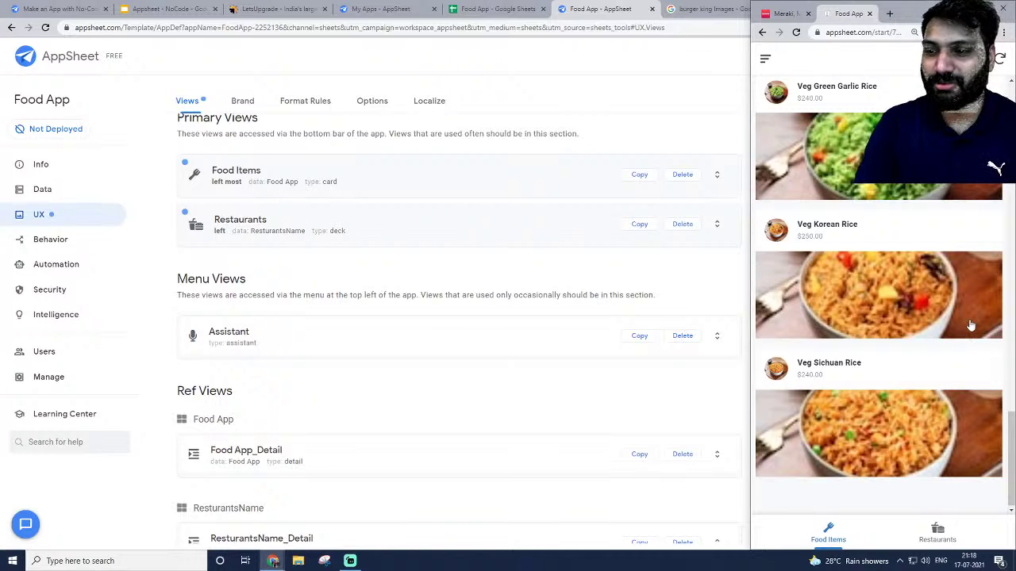
# Search the app for 'chi' to list chicken dishes, then show the Food App data tables.
pyautogui.click(975, 59)
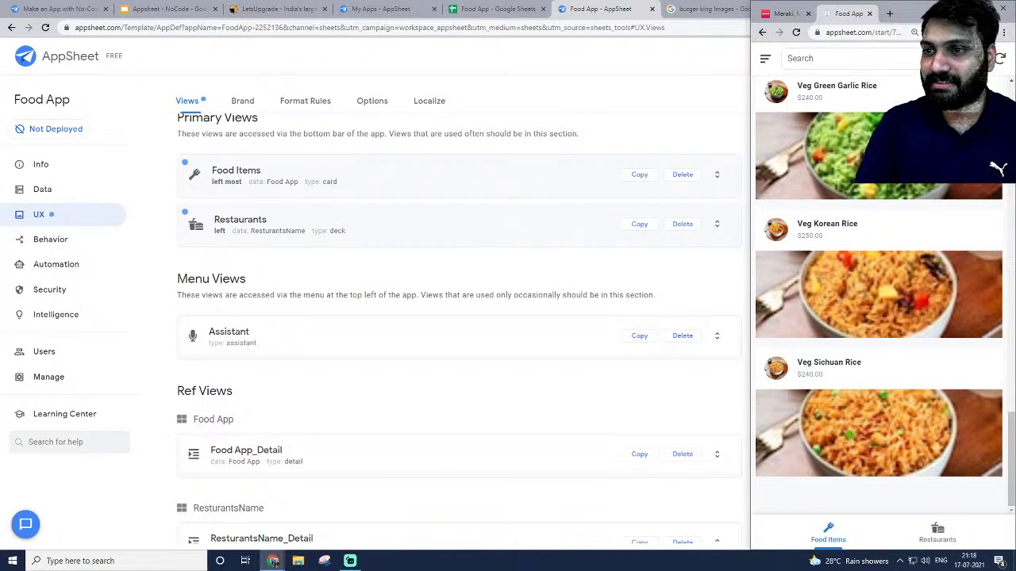
pyautogui.click(861, 62)
pyautogui.write('chi')
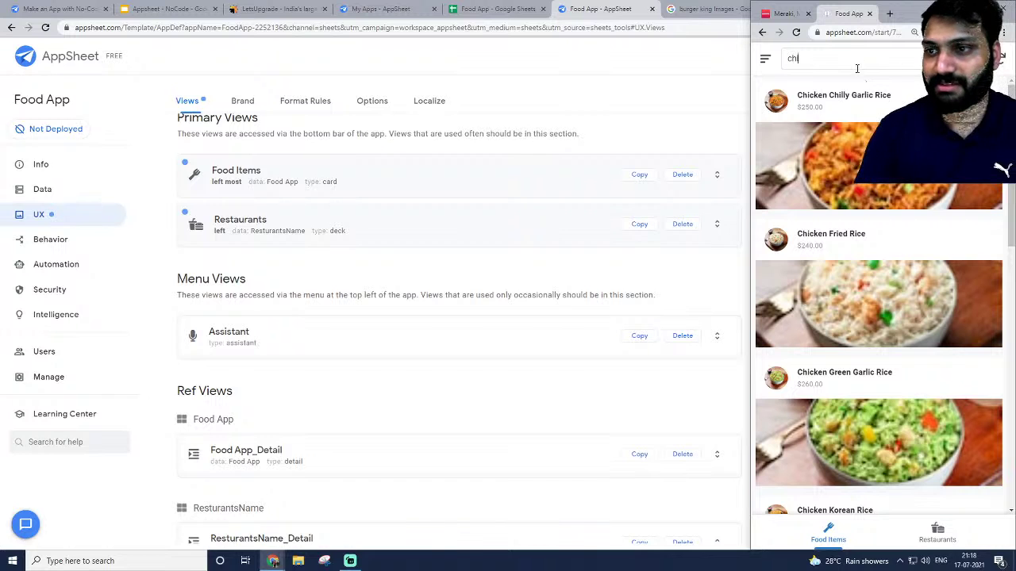
pyautogui.scroll(-9, 841, 135)
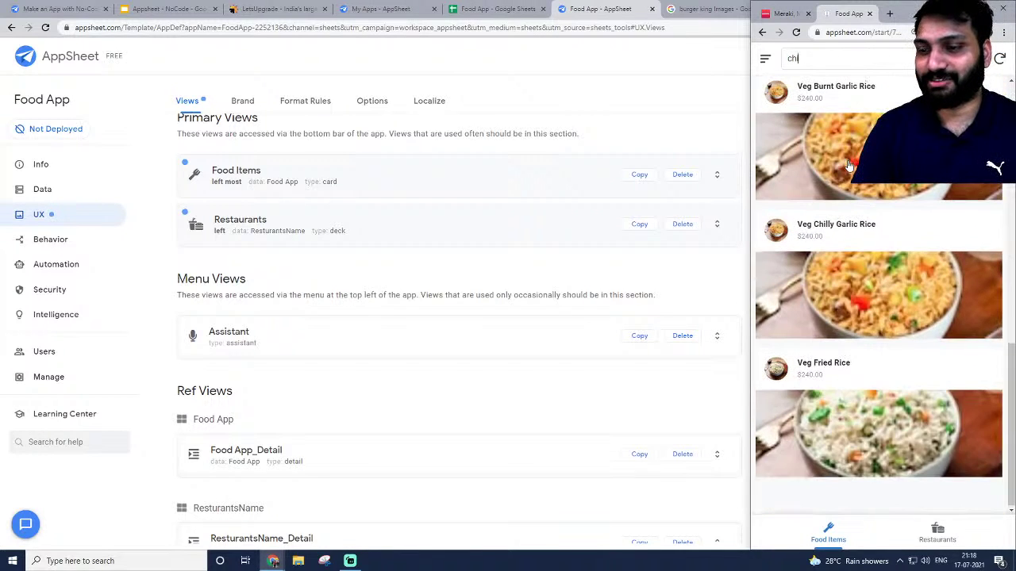
pyautogui.scroll(8, 848, 167)
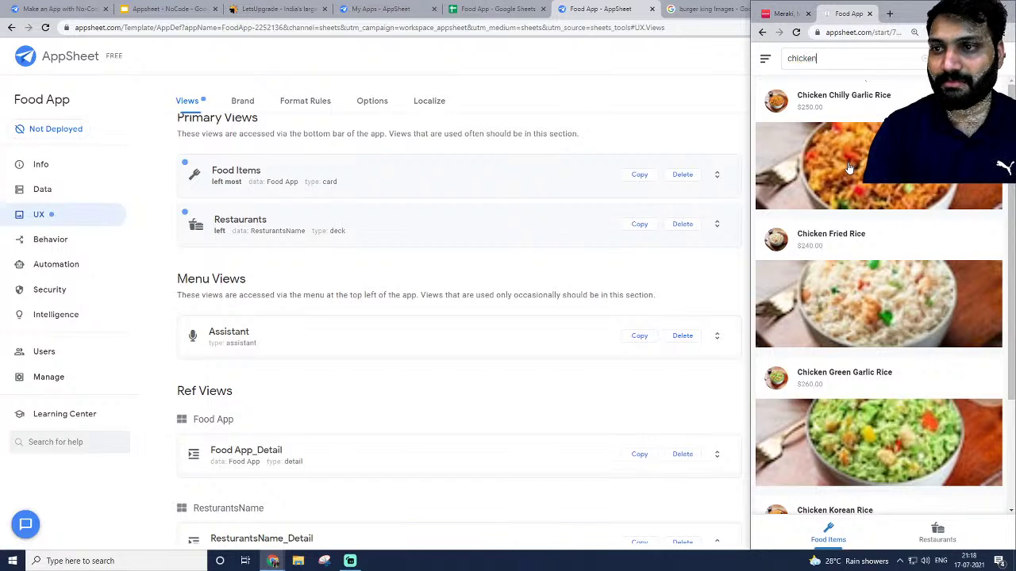
pyautogui.scroll(-2, 847, 166)
pyautogui.scroll(2, 857, 178)
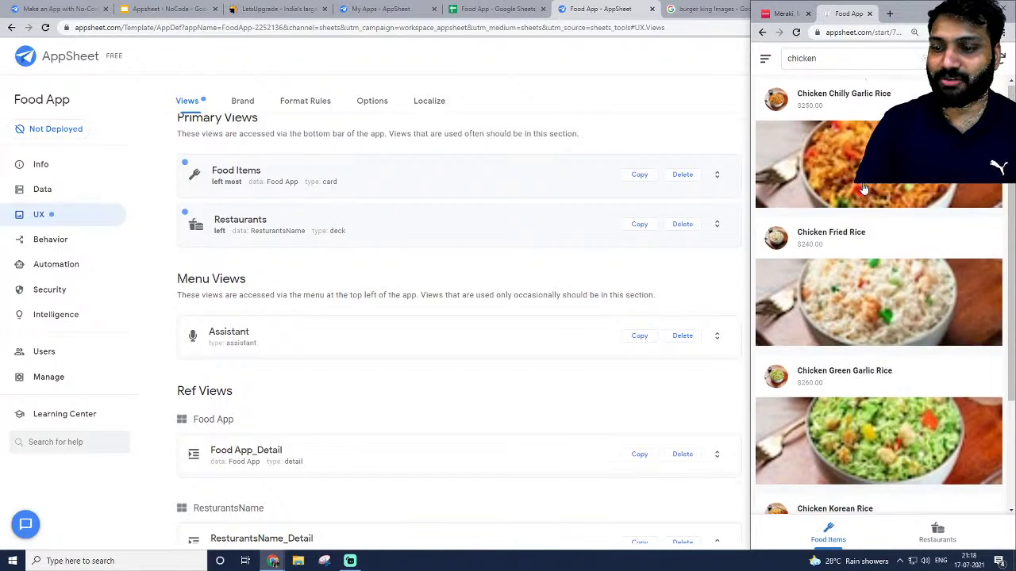
pyautogui.scroll(-2, 865, 192)
pyautogui.scroll(2, 865, 179)
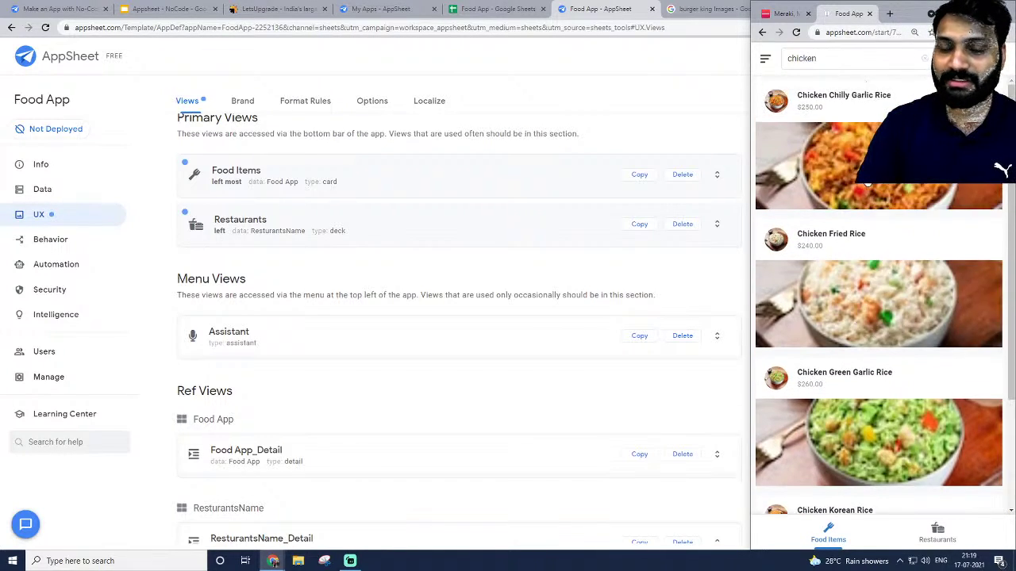
pyautogui.scroll(-2, 864, 176)
pyautogui.scroll(2, 859, 173)
pyautogui.scroll(-2, 859, 173)
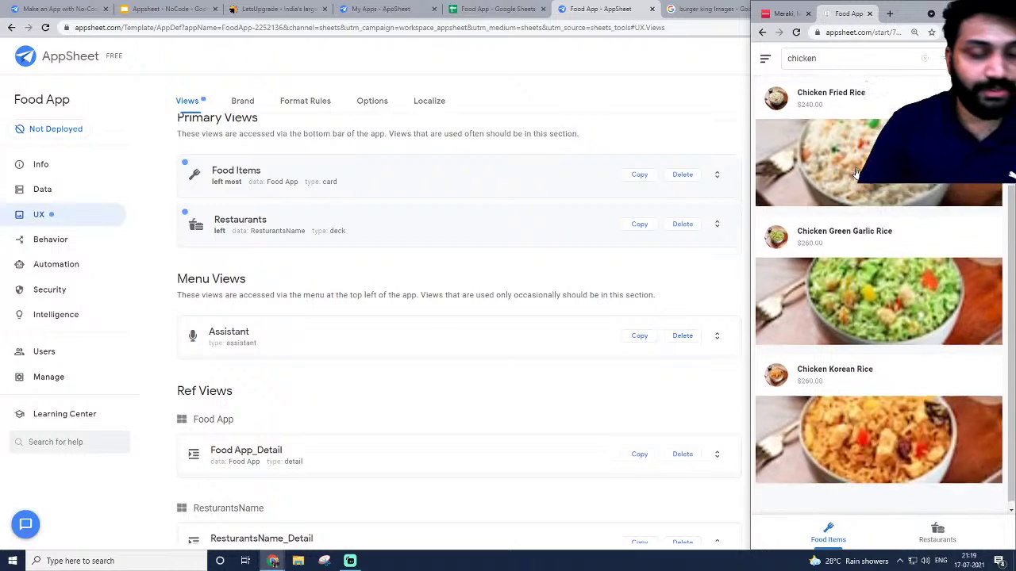
pyautogui.scroll(2, 859, 173)
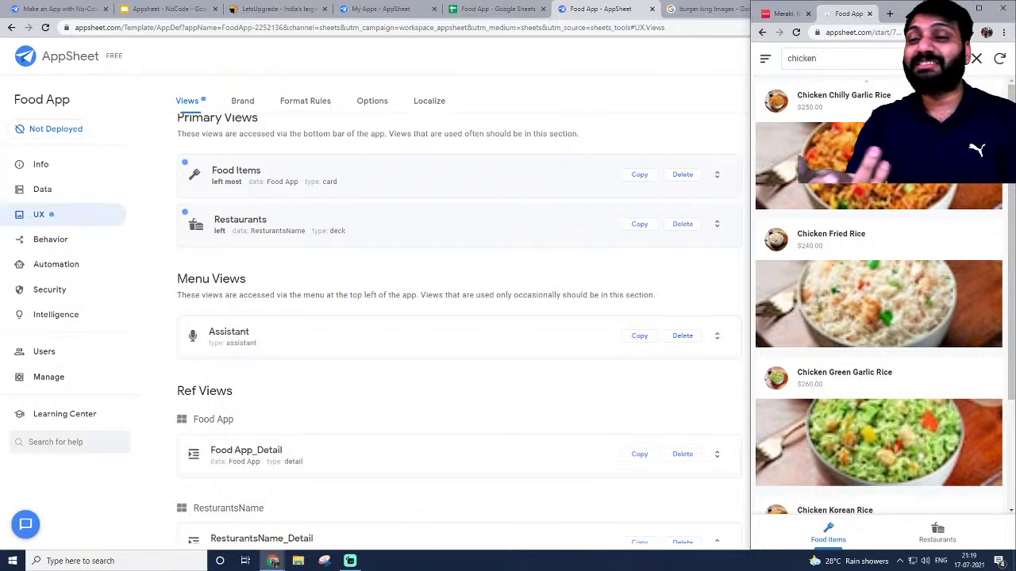
pyautogui.click(88, 188)
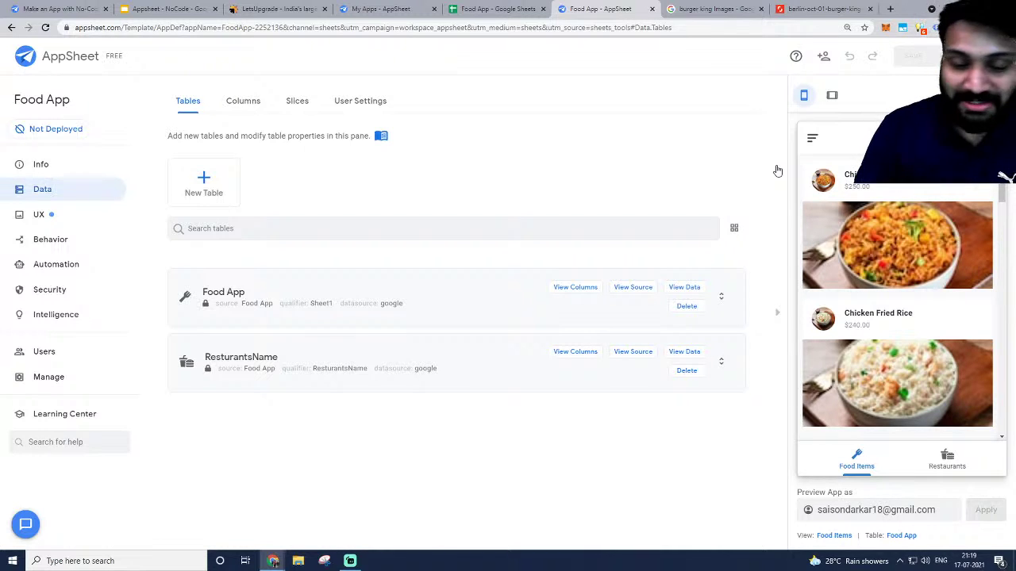
# Expand the ResturantsName_Detail ref view under UX to inspect its View Options.
pyautogui.click(90, 217)
pyautogui.scroll(-3, 388, 275)
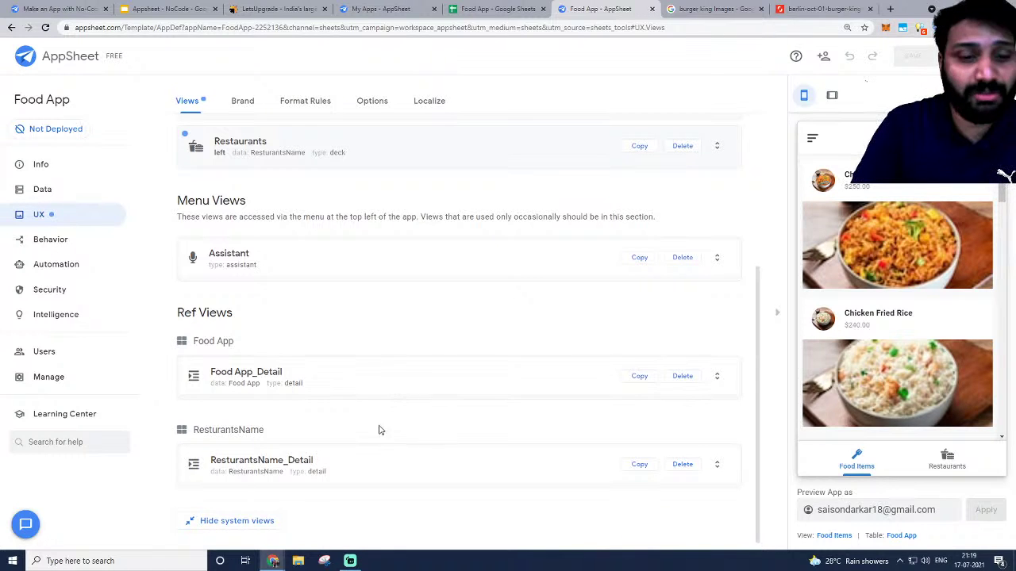
pyautogui.click(349, 465)
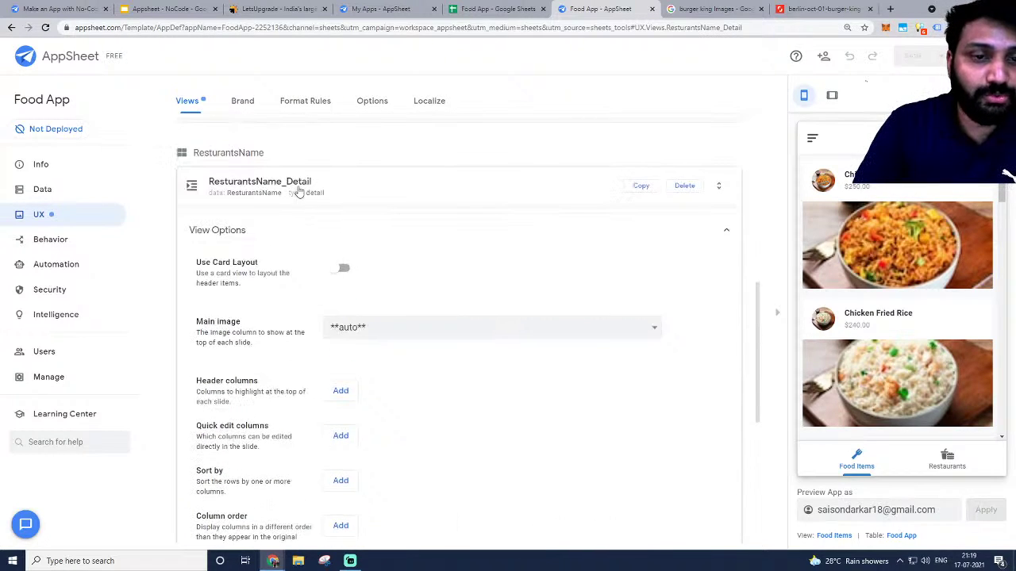
pyautogui.click(297, 193)
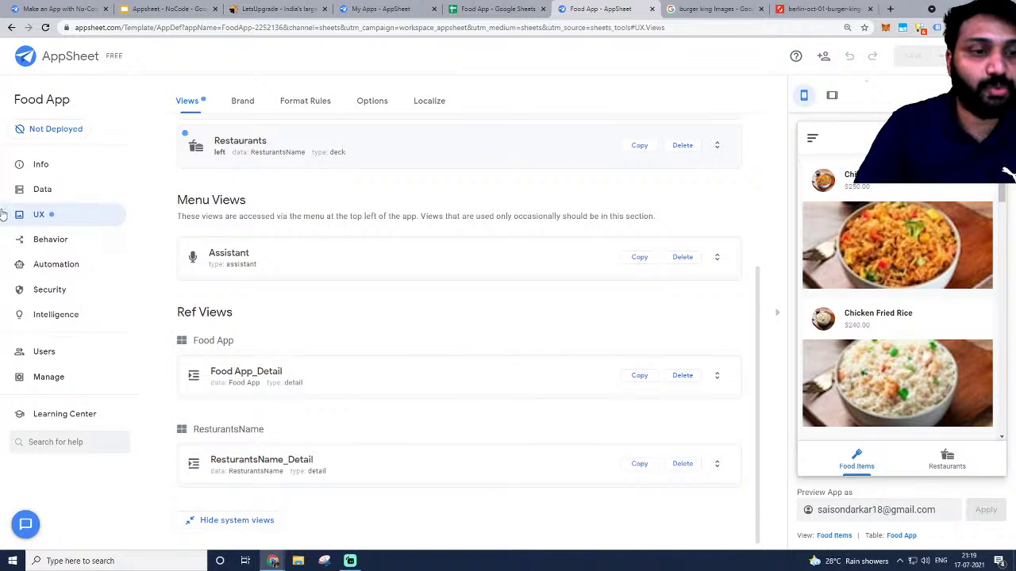
pyautogui.click(291, 467)
pyautogui.scroll(-1, 291, 462)
pyautogui.scroll(2, 284, 307)
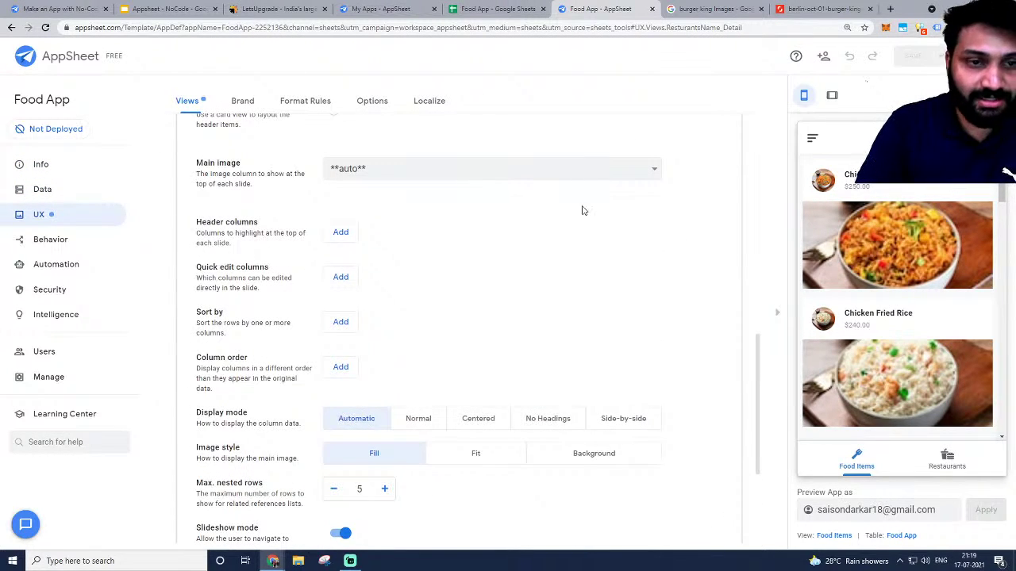
# Show the Restaurants list in the preview and collapse the ResturantsName_Detail options.
pyautogui.click(947, 460)
pyautogui.scroll(5, 261, 381)
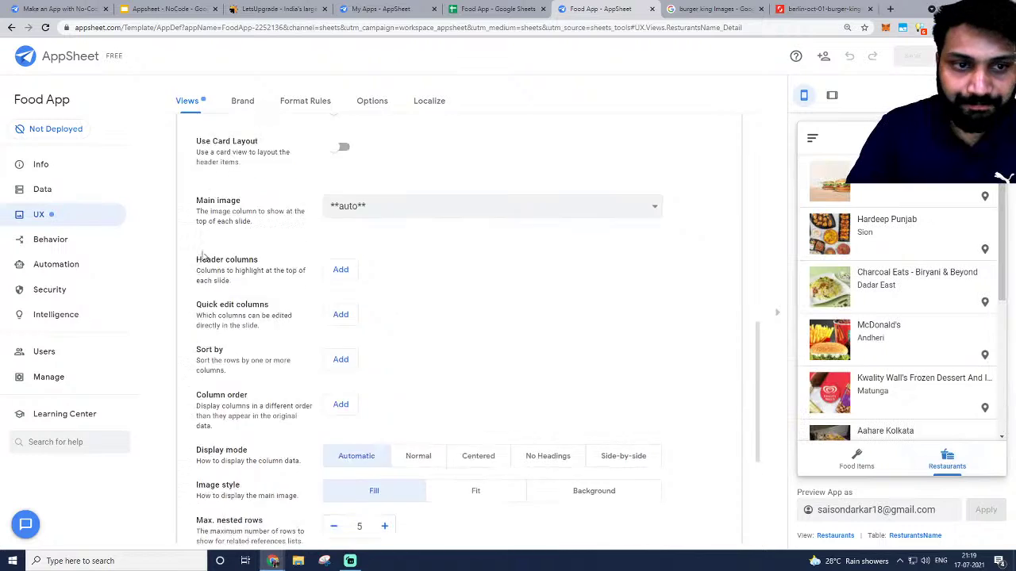
pyautogui.click(256, 409)
pyautogui.scroll(3, 655, 349)
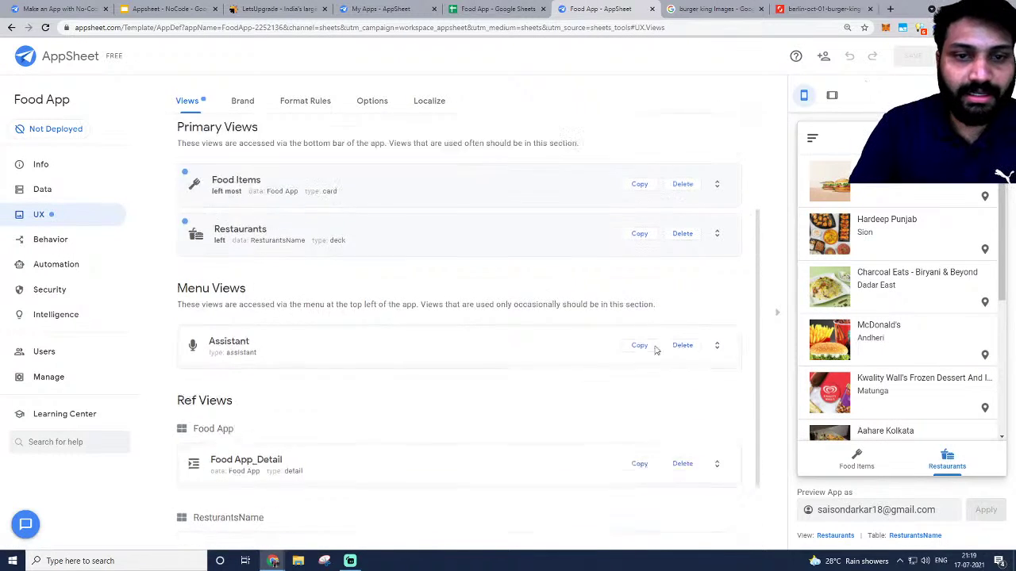
pyautogui.scroll(-3, 901, 242)
pyautogui.scroll(3, 902, 242)
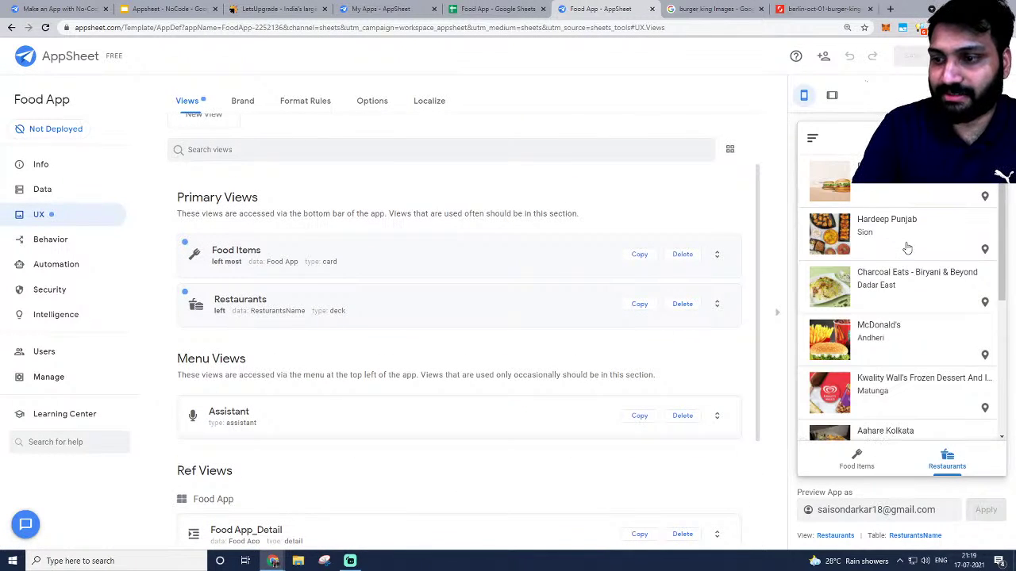
# Map Burger King's Vashi location, return to Food Items, and dismiss the location prompt.
pyautogui.click(984, 198)
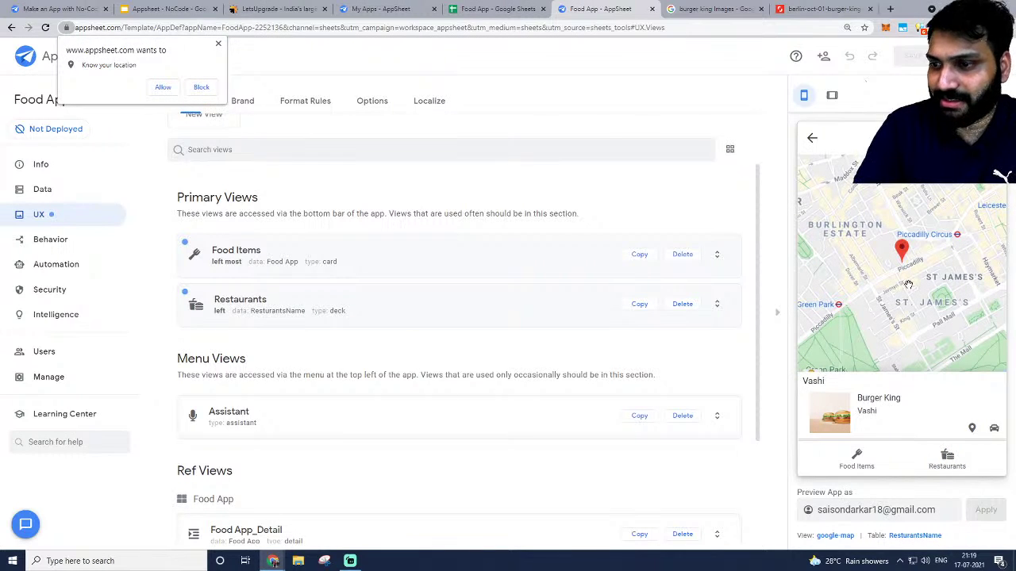
pyautogui.scroll(-3, 902, 255)
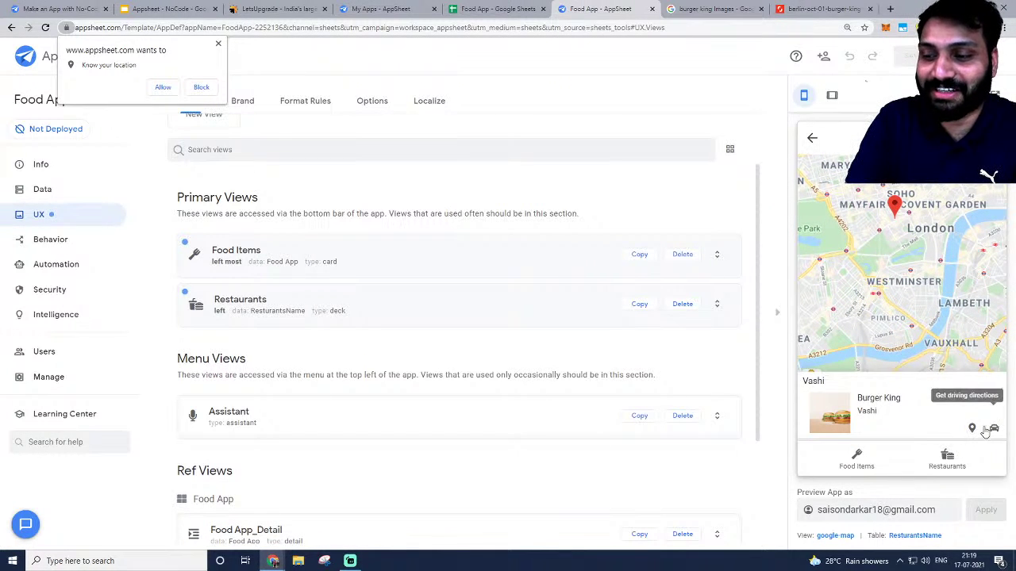
pyautogui.click(946, 473)
pyautogui.scroll(-3, 900, 258)
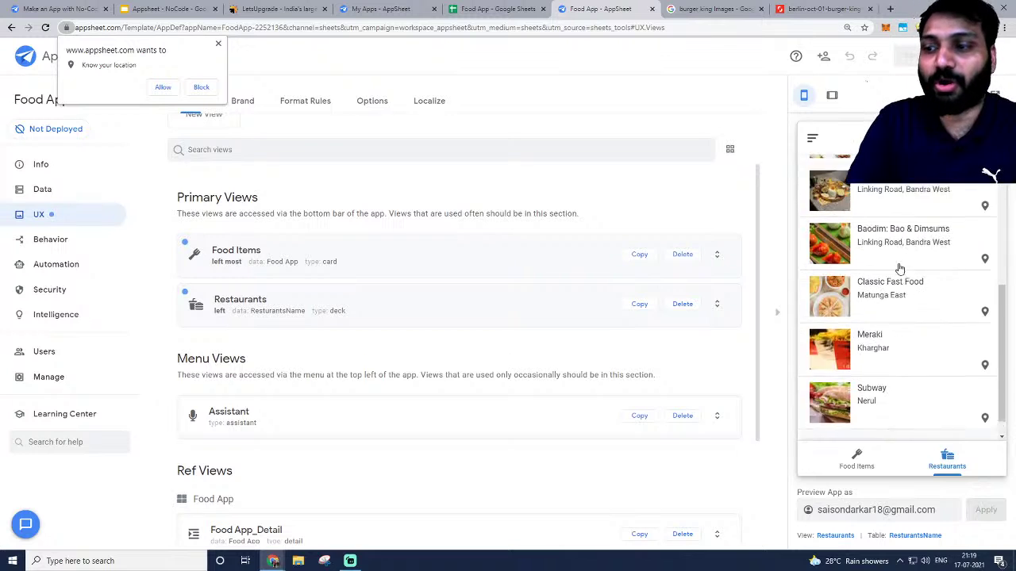
pyautogui.scroll(3, 893, 263)
pyautogui.click(857, 451)
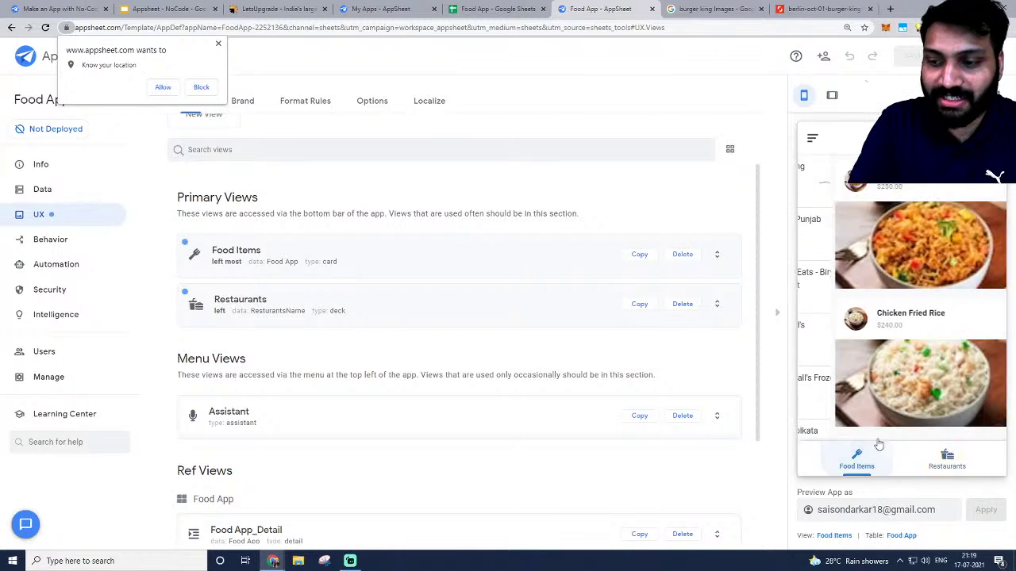
pyautogui.click(218, 45)
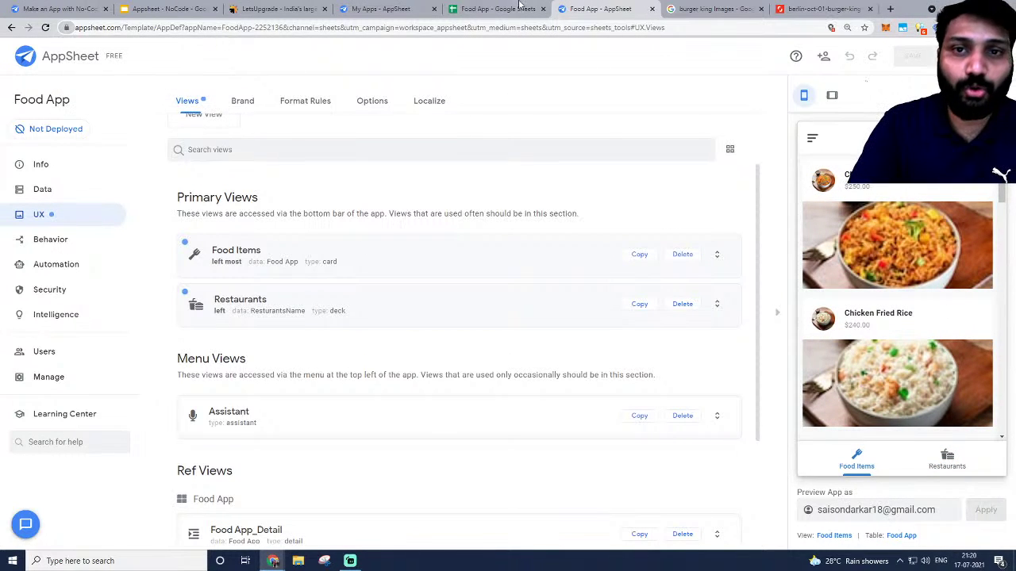
# Open the ResturantsName sheet of the Food App spreadsheet.
pyautogui.click(503, 8)
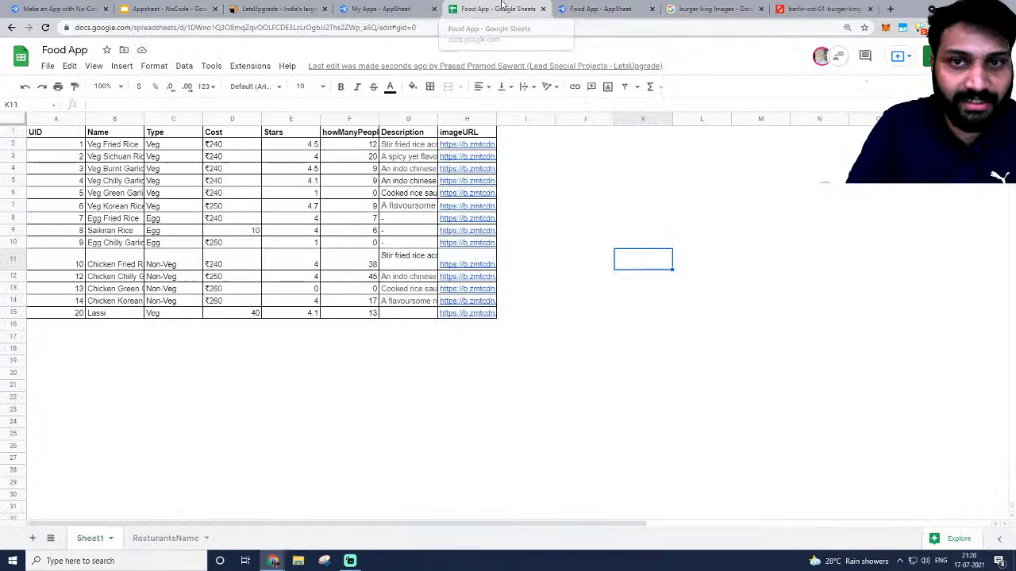
pyautogui.click(163, 538)
pyautogui.scroll(-1, 236, 322)
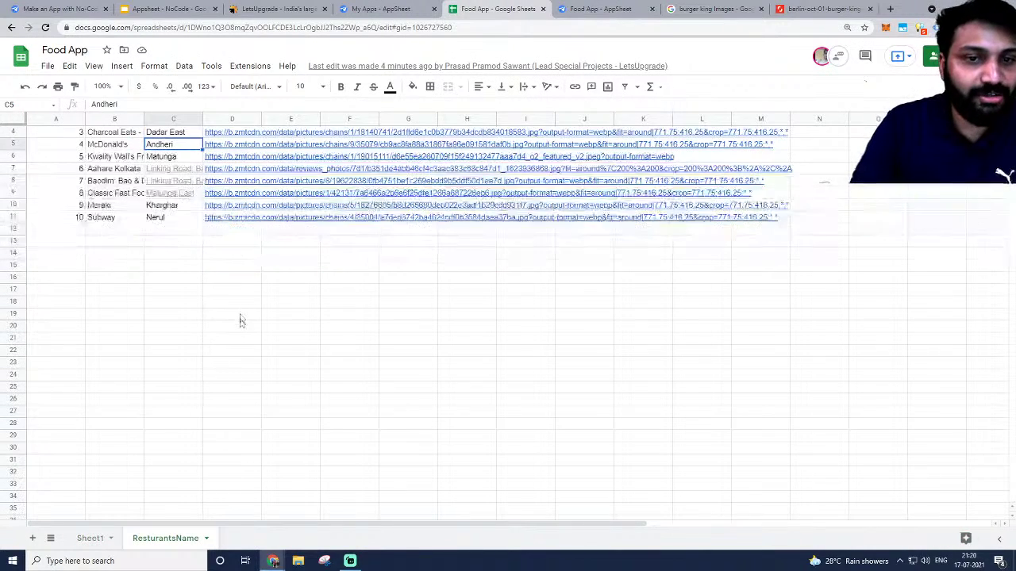
pyautogui.scroll(1, 223, 342)
# Select the restaurant table A1:D11 and apply borders to all its cells.
pyautogui.click(63, 136)
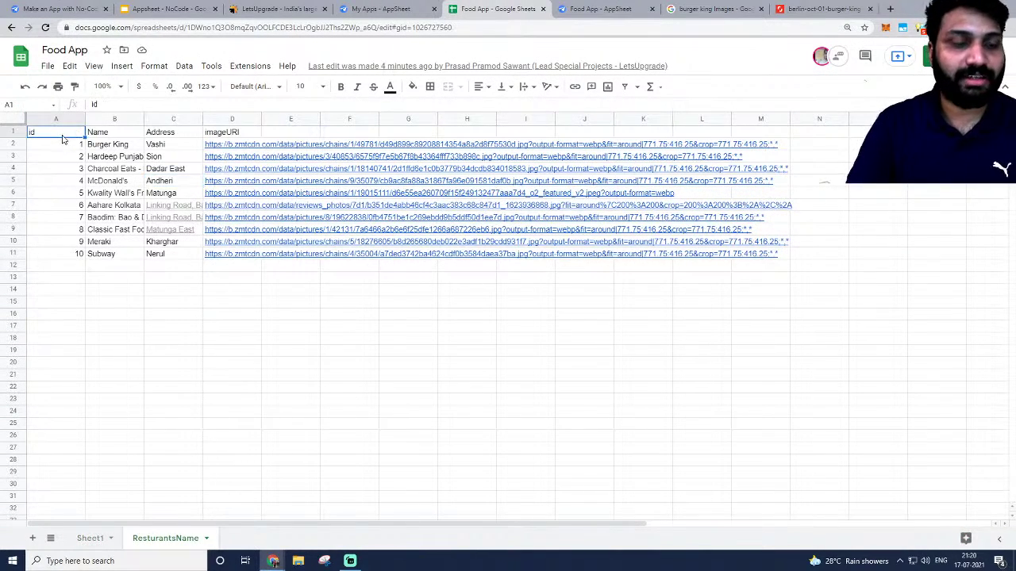
pyautogui.hotkey('ctrl', 'shift', 'Down')
pyautogui.hotkey('ctrl', 'shift', 'Right')
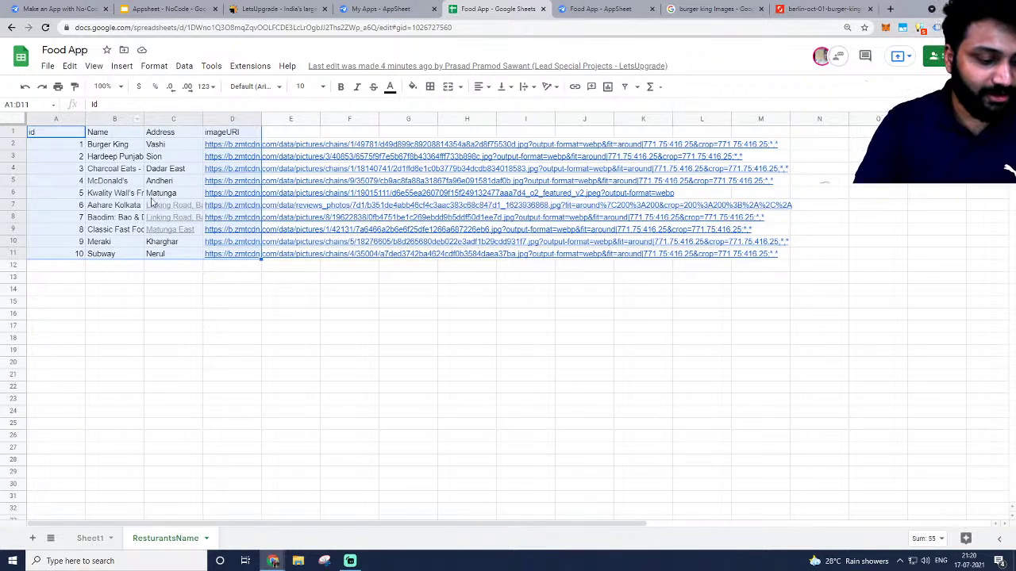
pyautogui.moveTo(246, 231)
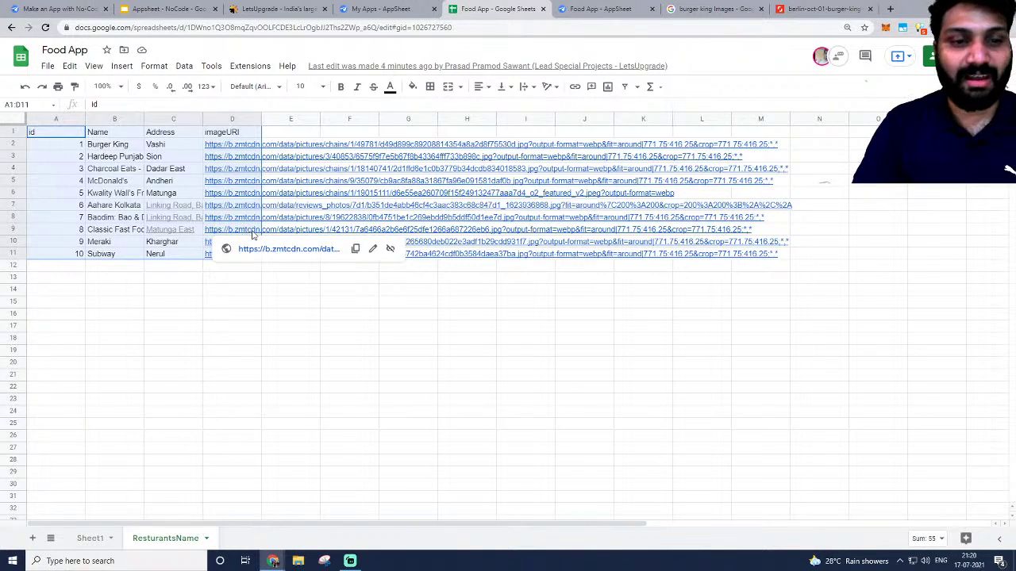
pyautogui.click(430, 86)
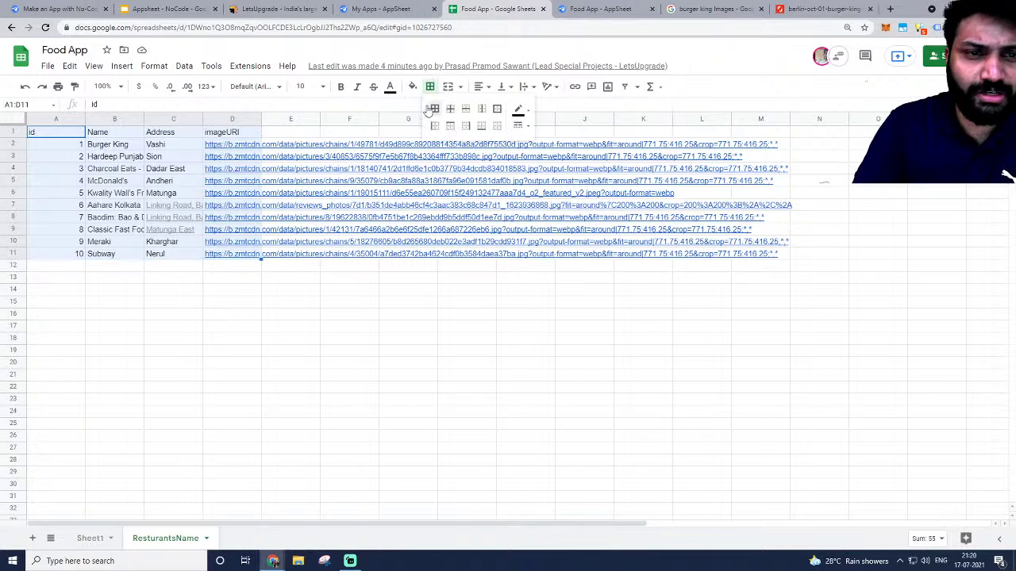
pyautogui.click(434, 108)
pyautogui.click(122, 65)
# Set the table's text wrapping to clip long text instead of overflowing.
pyautogui.click(154, 65)
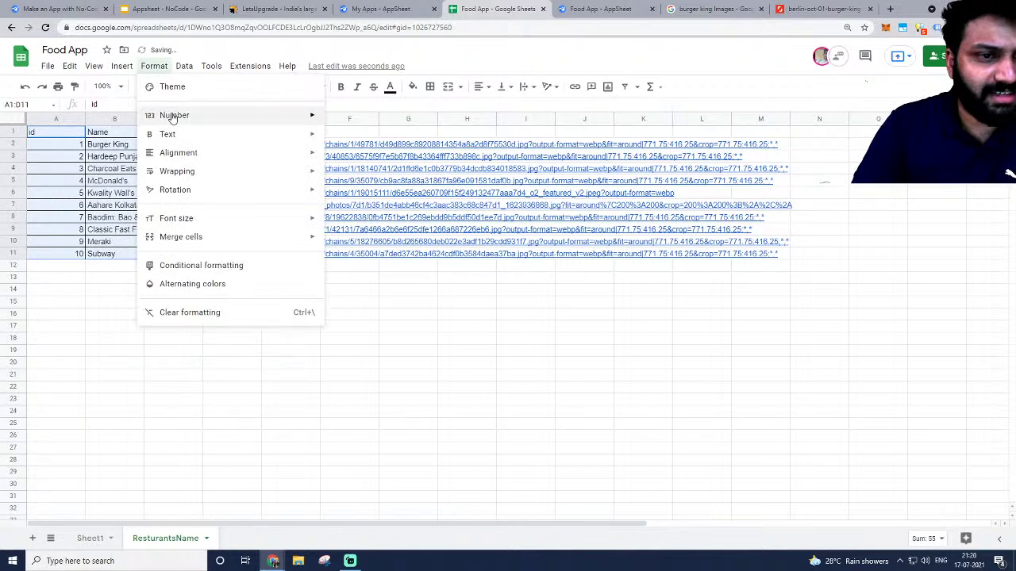
pyautogui.moveTo(179, 115)
pyautogui.moveTo(117, 70)
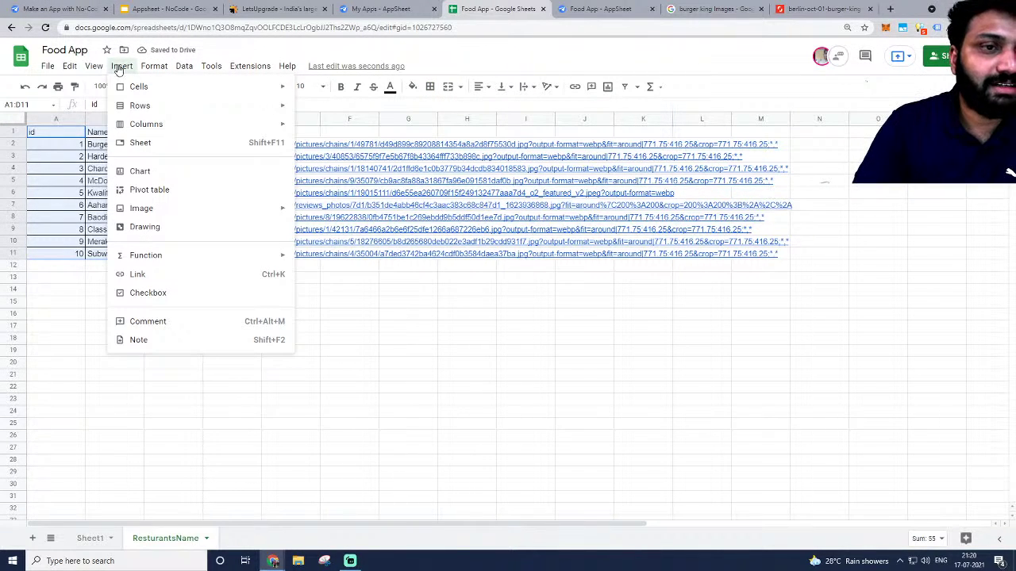
pyautogui.moveTo(154, 66)
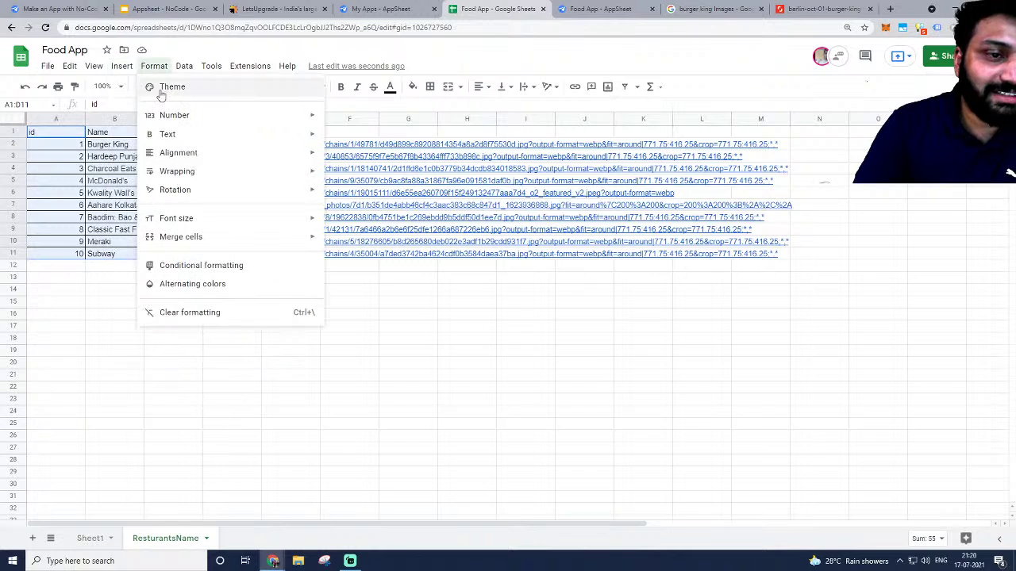
pyautogui.moveTo(314, 175)
pyautogui.click(353, 212)
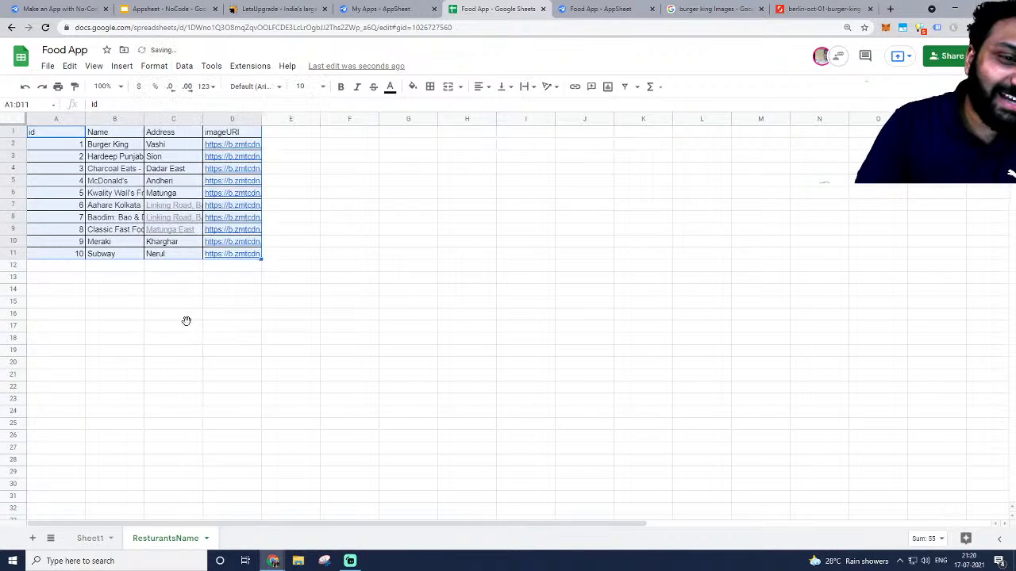
pyautogui.moveTo(183, 315); pyautogui.dragTo(184, 326)
pyautogui.click(54, 131)
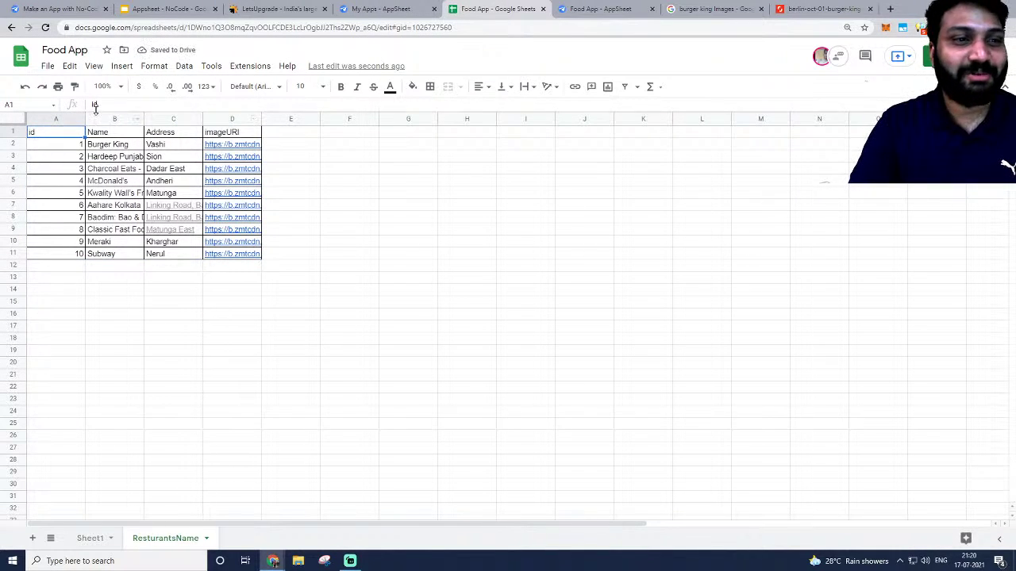
# Narrow column A to fit the ids and make all A1:D11 text black.
pyautogui.moveTo(87, 119); pyautogui.dragTo(40, 121)
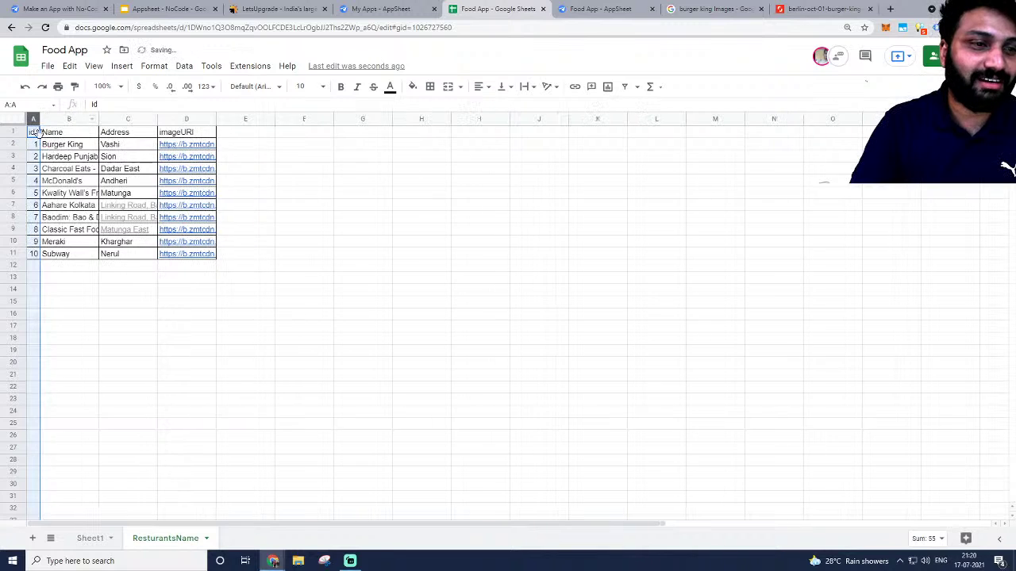
pyautogui.hotkey('ctrl', 'shift', 'Right')
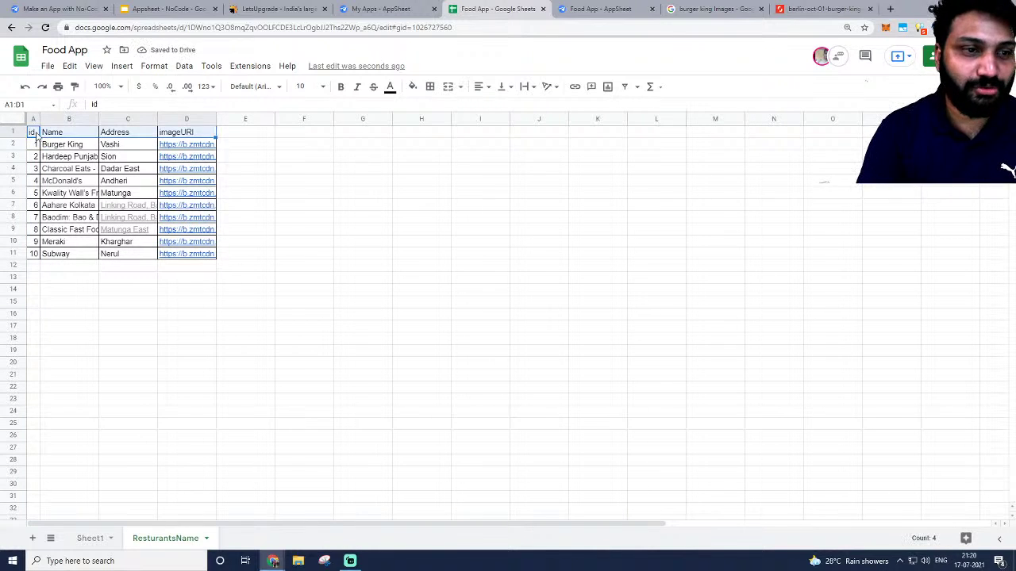
pyautogui.hotkey('ctrl', 'shift', 'Down')
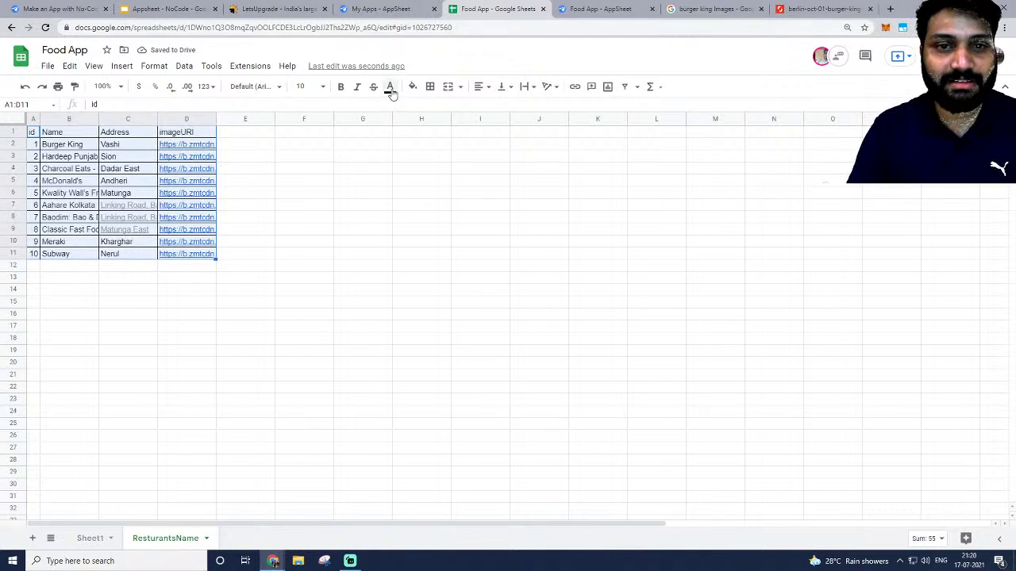
pyautogui.click(390, 87)
pyautogui.click(395, 128)
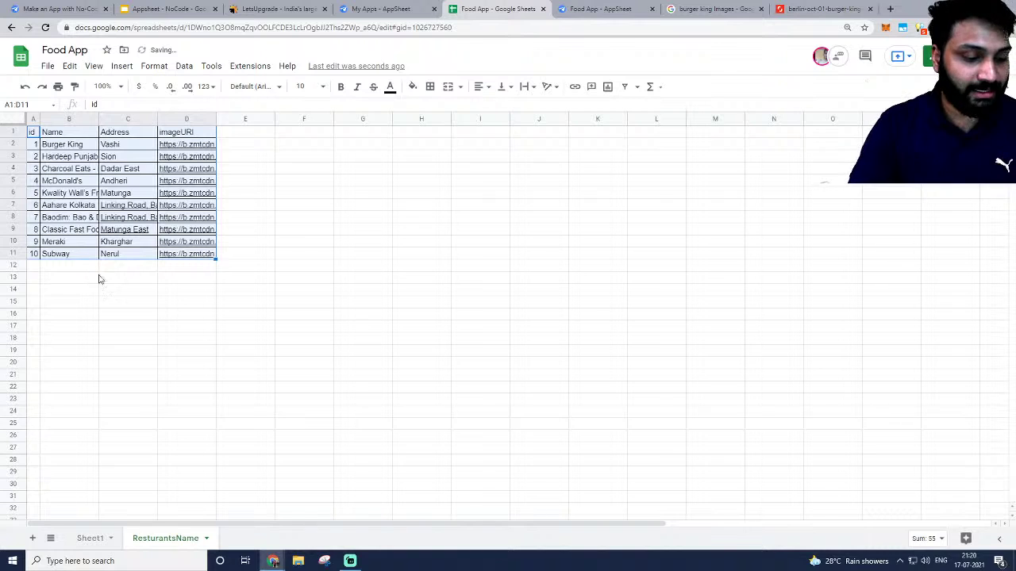
pyautogui.click(504, 232)
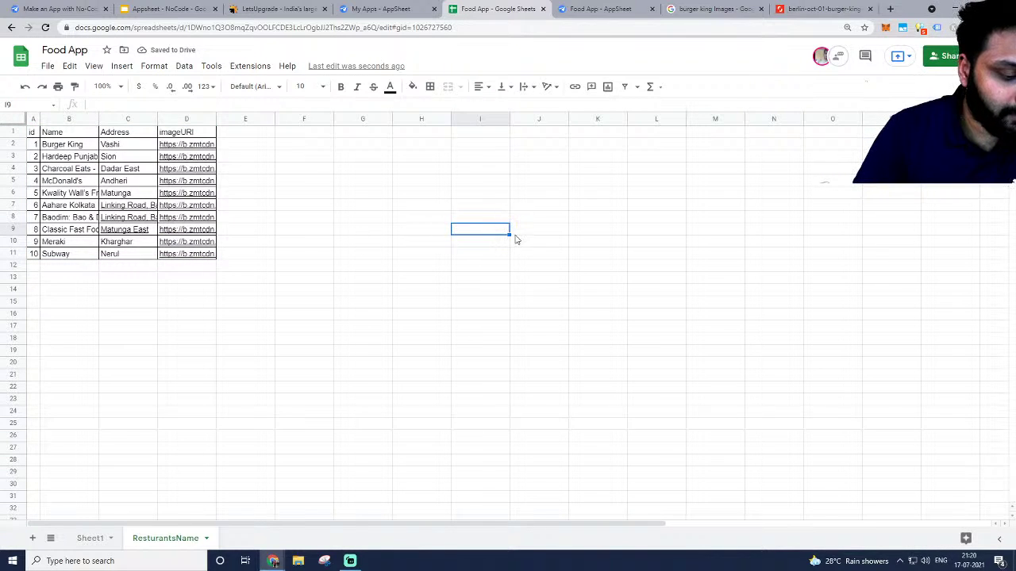
pyautogui.click(381, 9)
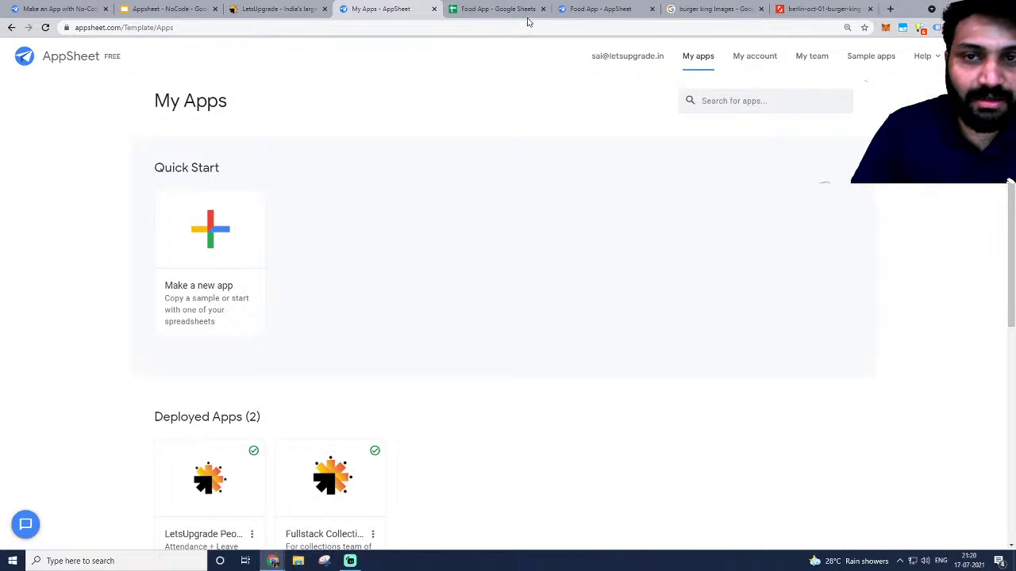
# Scroll the Food Items and Restaurants lists in the Food App preview, then return to the spreadsheet.
pyautogui.click(597, 8)
pyautogui.scroll(-5, 919, 310)
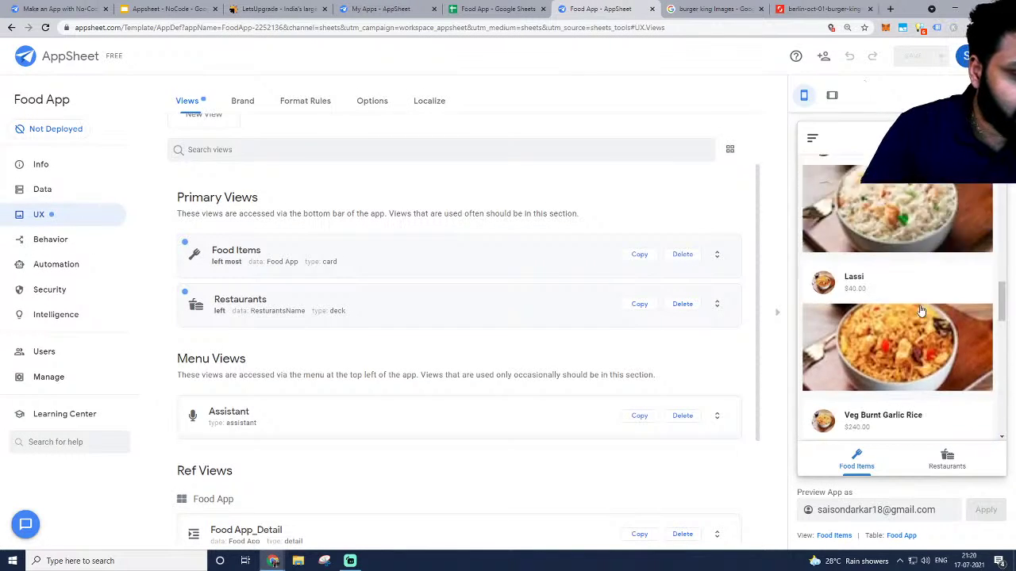
pyautogui.scroll(2, 920, 311)
pyautogui.scroll(-5, 917, 313)
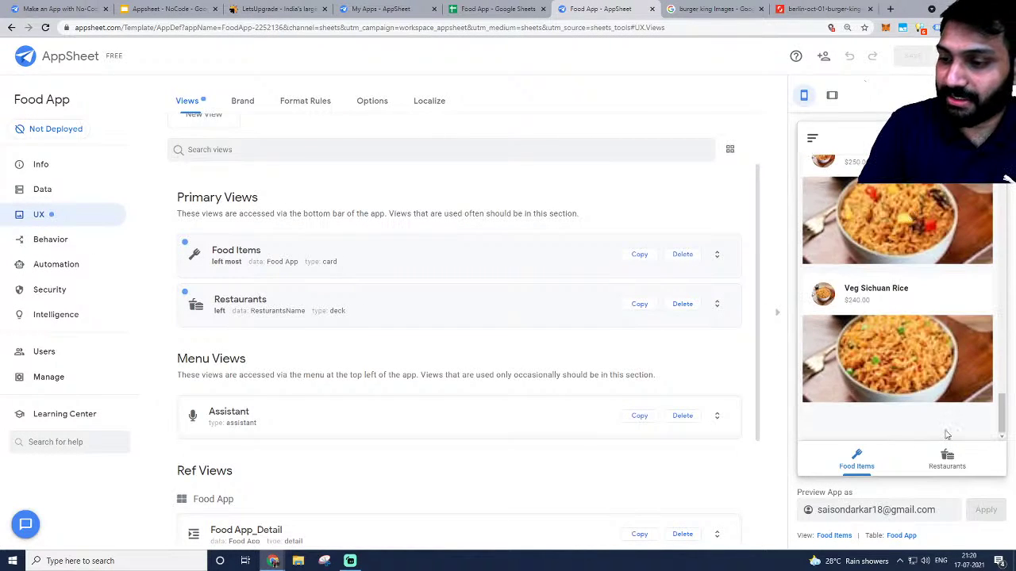
pyautogui.click(947, 458)
pyautogui.scroll(-3, 917, 328)
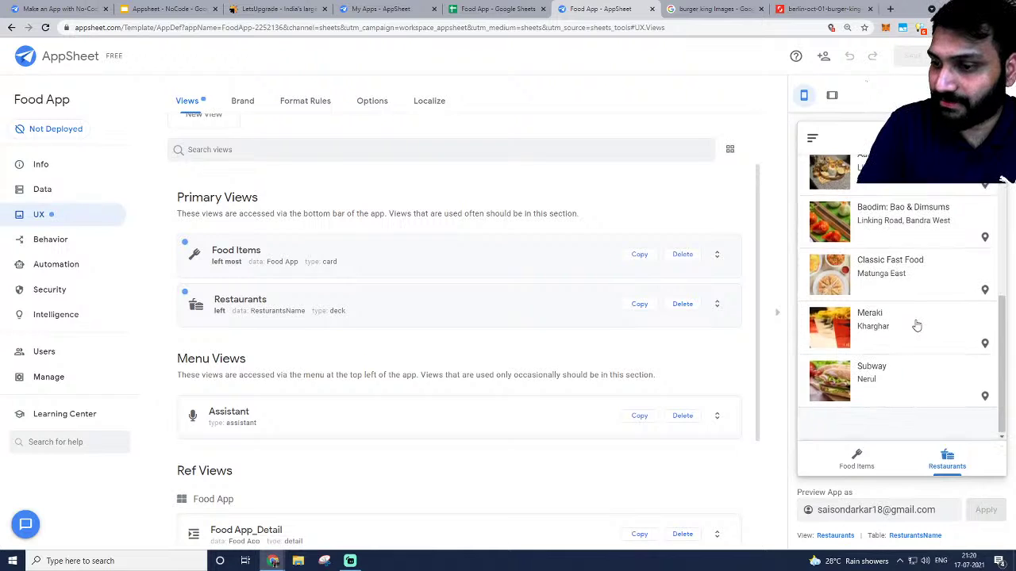
pyautogui.scroll(5, 916, 330)
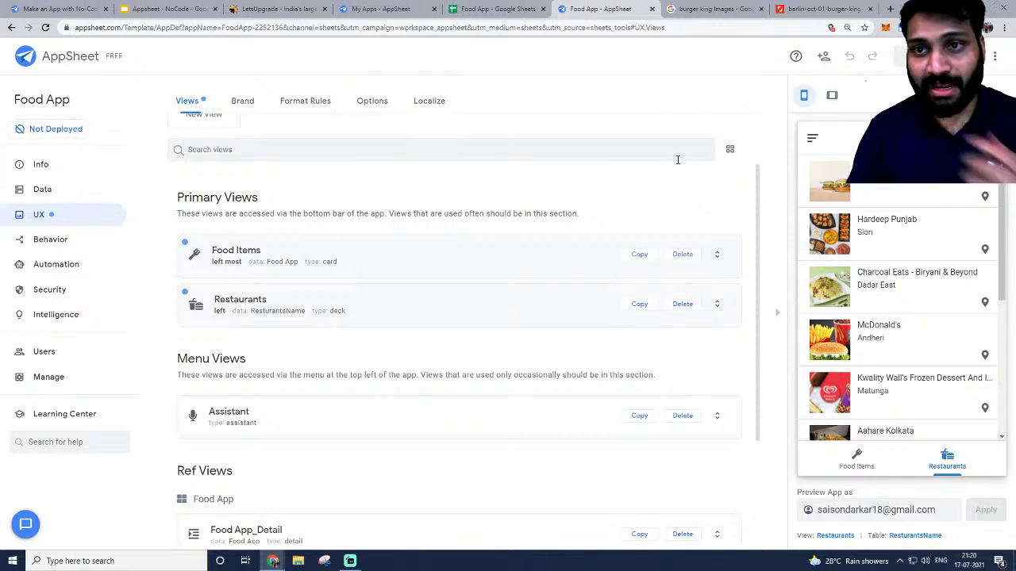
pyautogui.click(493, 9)
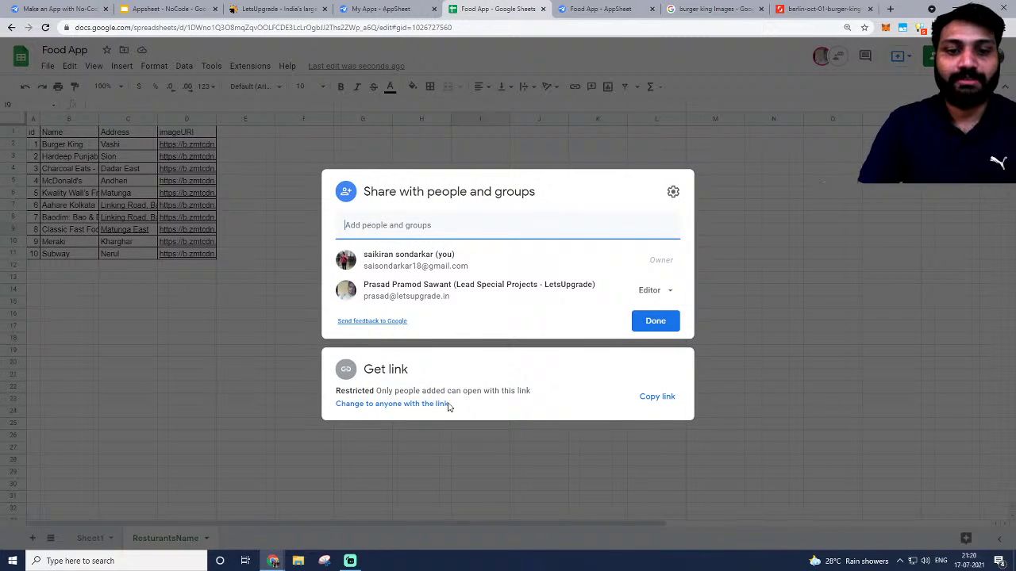
# Change the spreadsheet's general access to anyone with the link as Viewer.
pyautogui.click(449, 407)
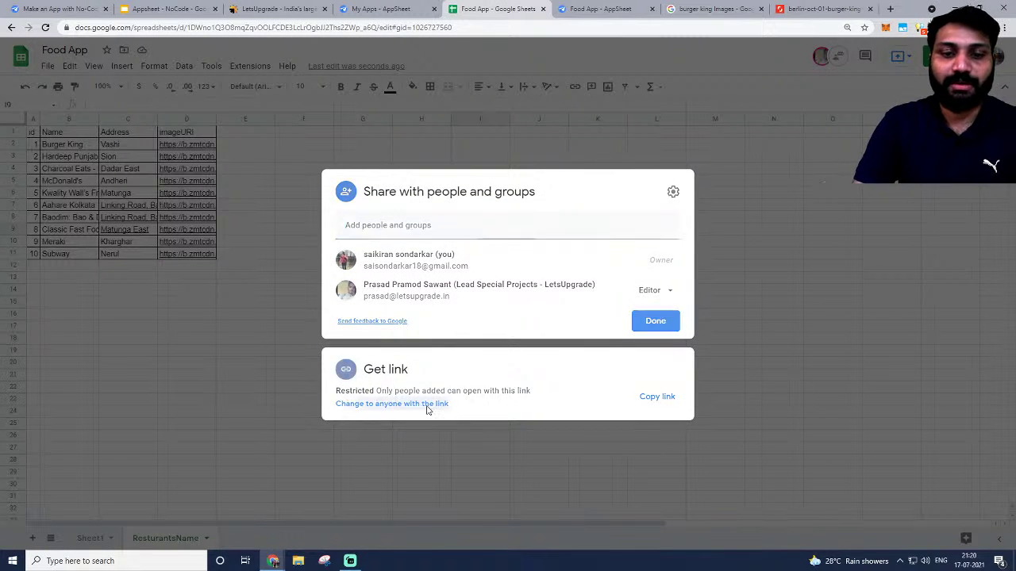
pyautogui.click(644, 352)
pyautogui.click(643, 352)
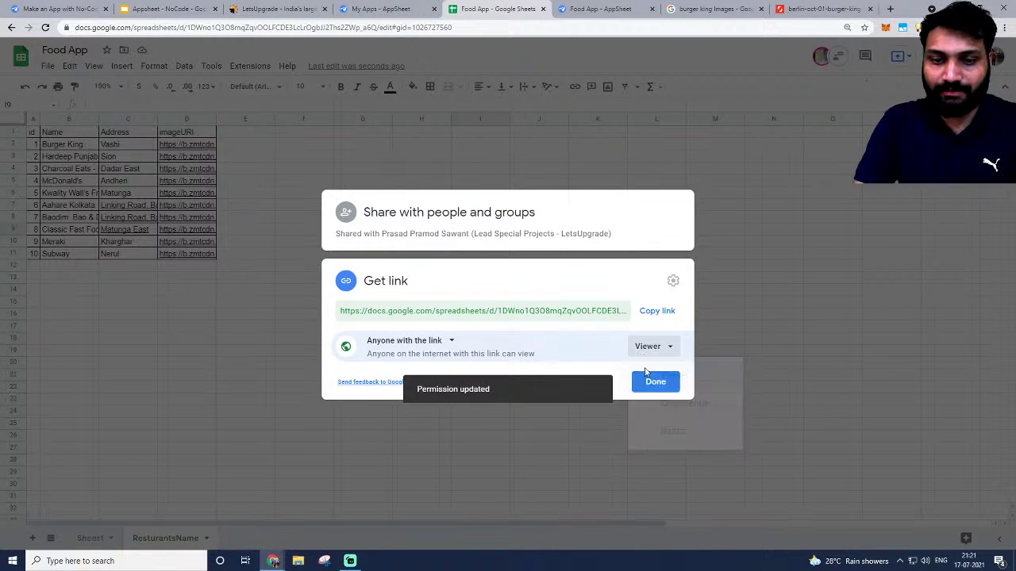
pyautogui.click(428, 345)
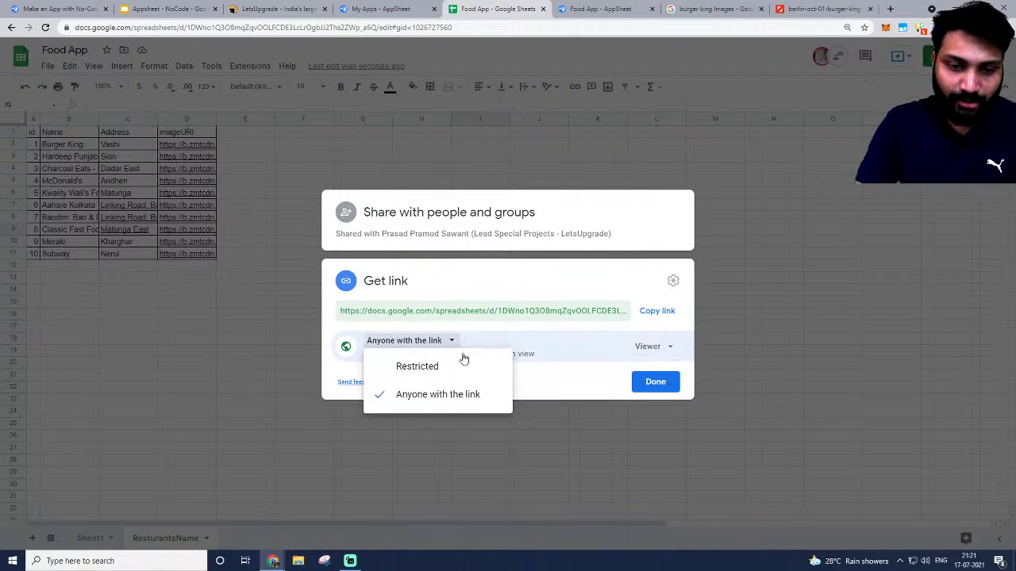
pyautogui.click(486, 286)
pyautogui.hotkey('alt', 'Tab')
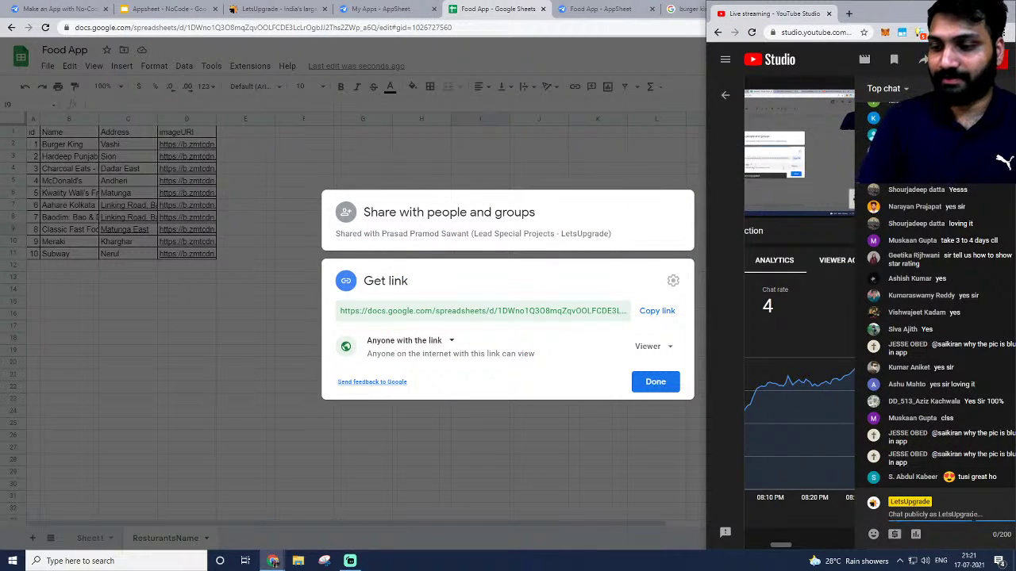
# Post the spreadsheet share link in the YouTube live chat and close the Share dialog.
pyautogui.press('Return')
pyautogui.press('Return')
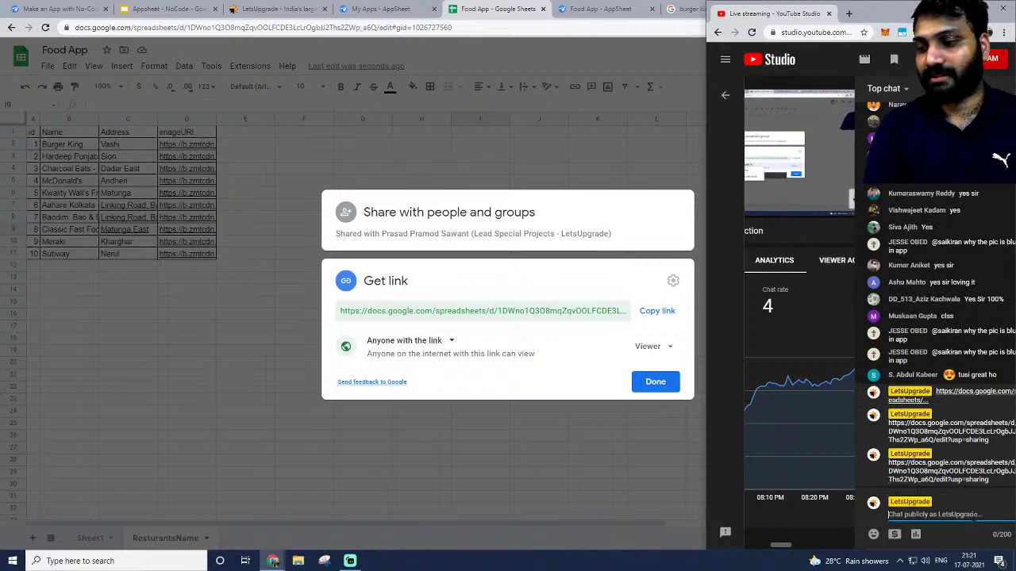
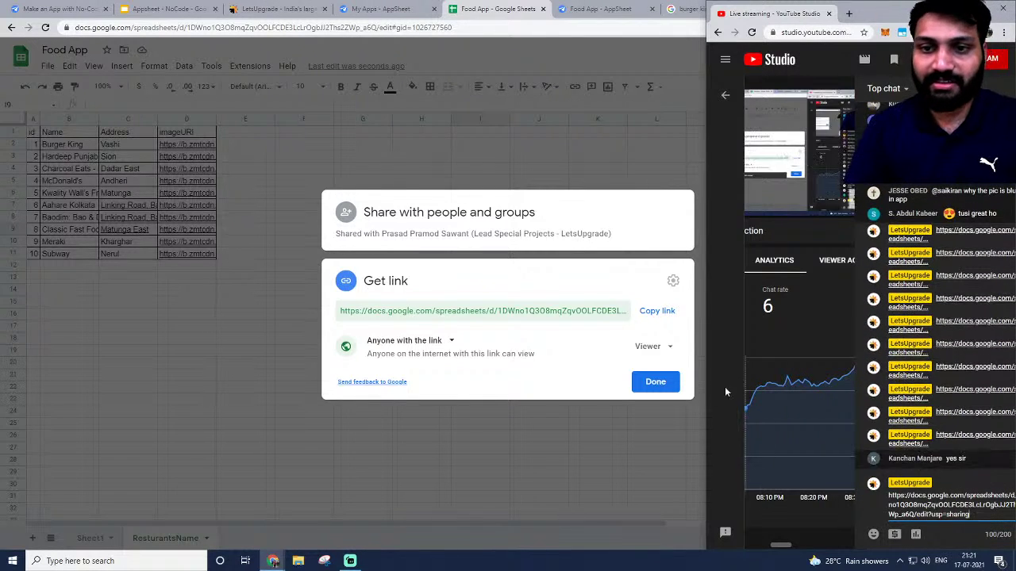
pyautogui.press('Return')
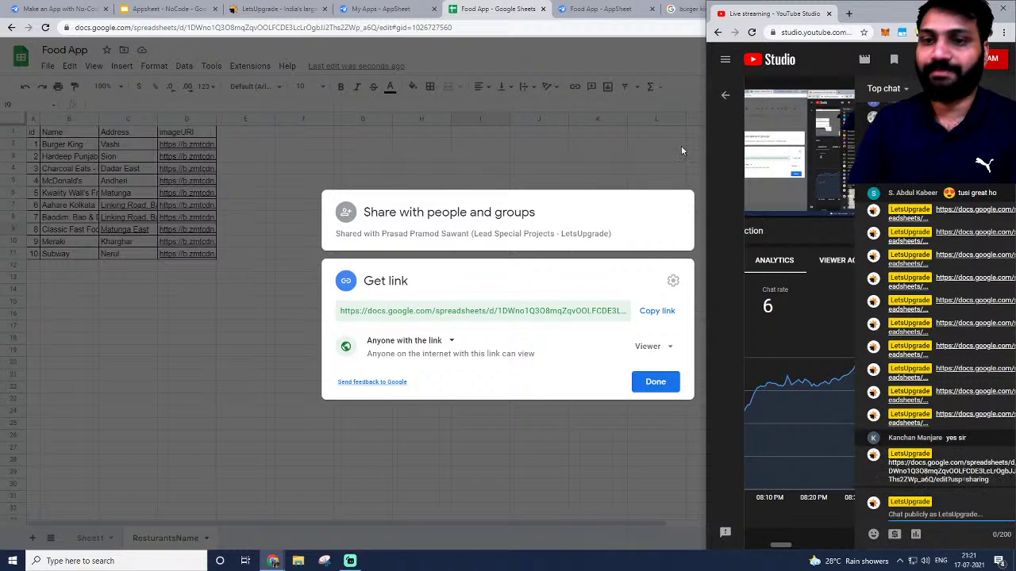
pyautogui.click(594, 53)
pyautogui.click(373, 8)
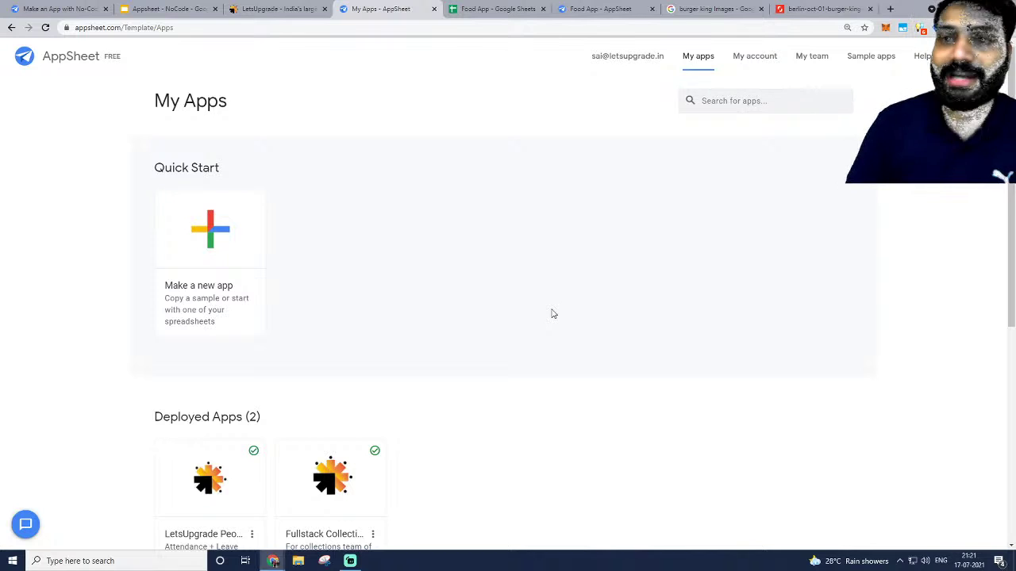
# Open the Food App's UX Brand settings and look over the App logo choices.
pyautogui.click(595, 8)
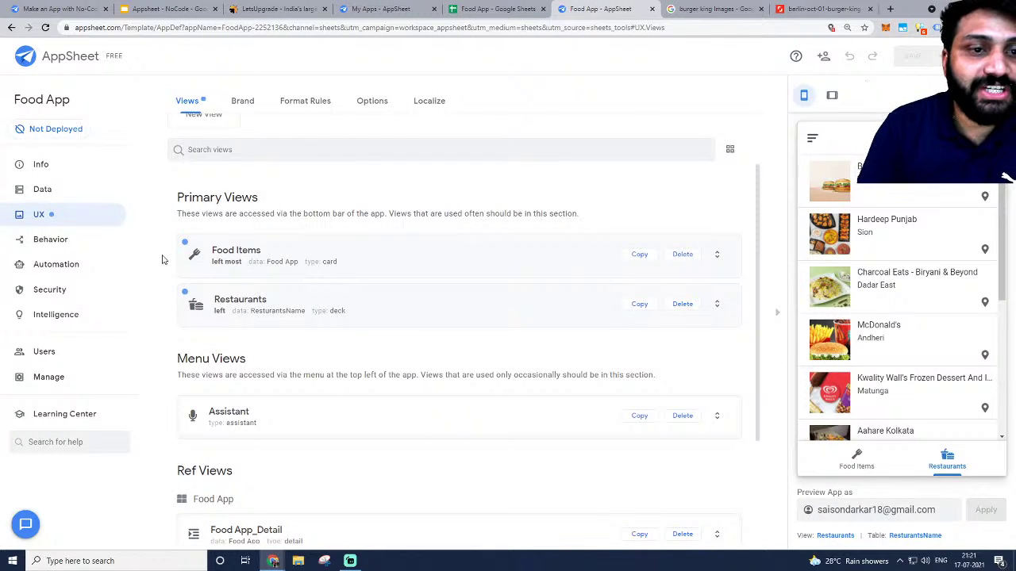
pyautogui.scroll(1, 230, 350)
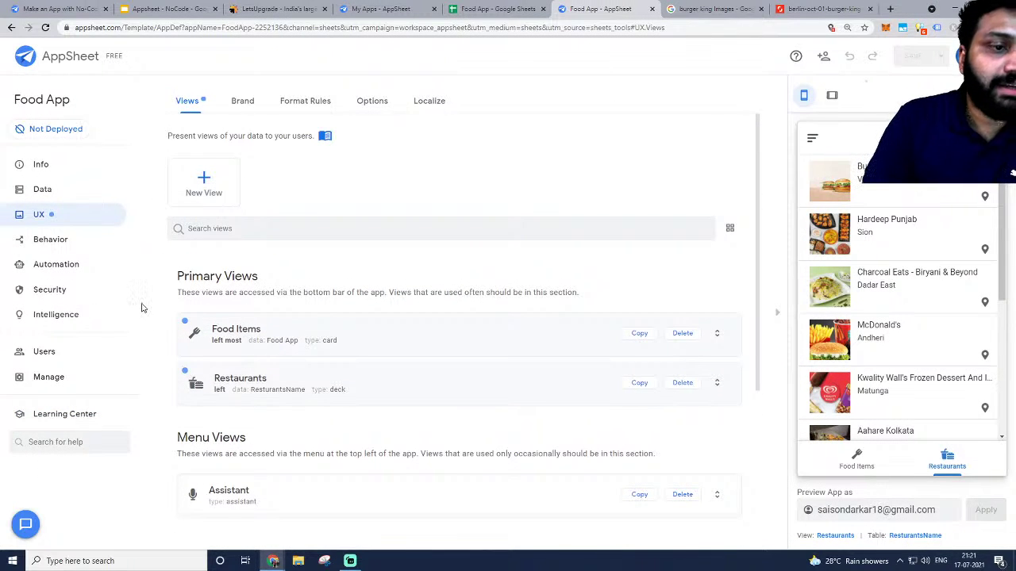
pyautogui.click(230, 104)
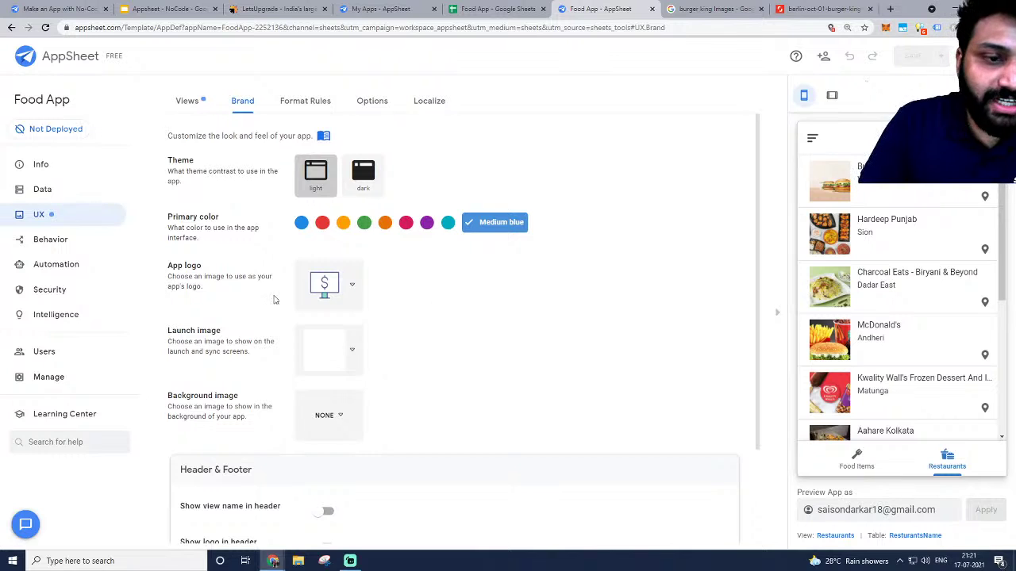
pyautogui.click(351, 286)
pyautogui.click(592, 267)
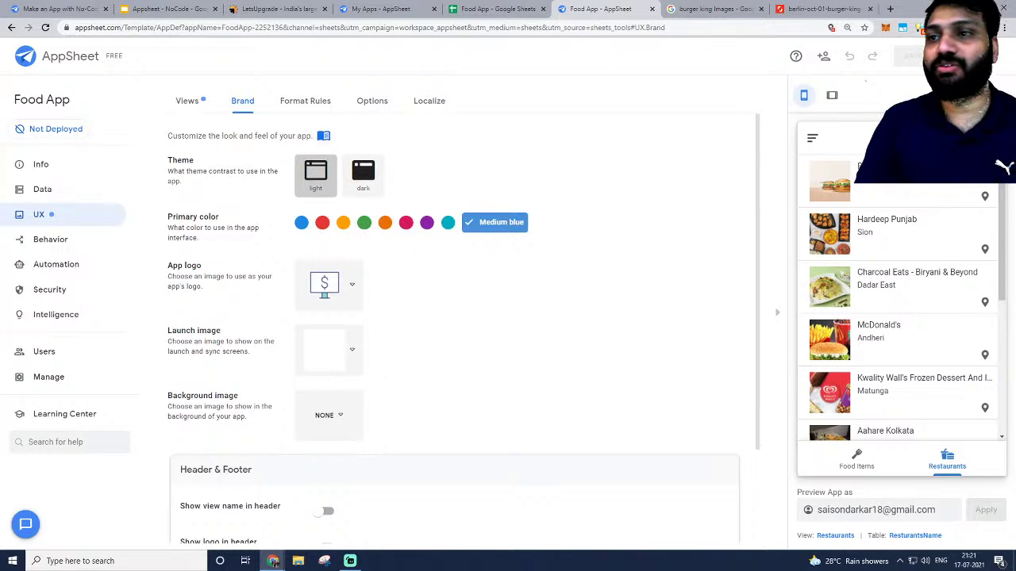
pyautogui.click(889, 9)
pyautogui.click(709, 26)
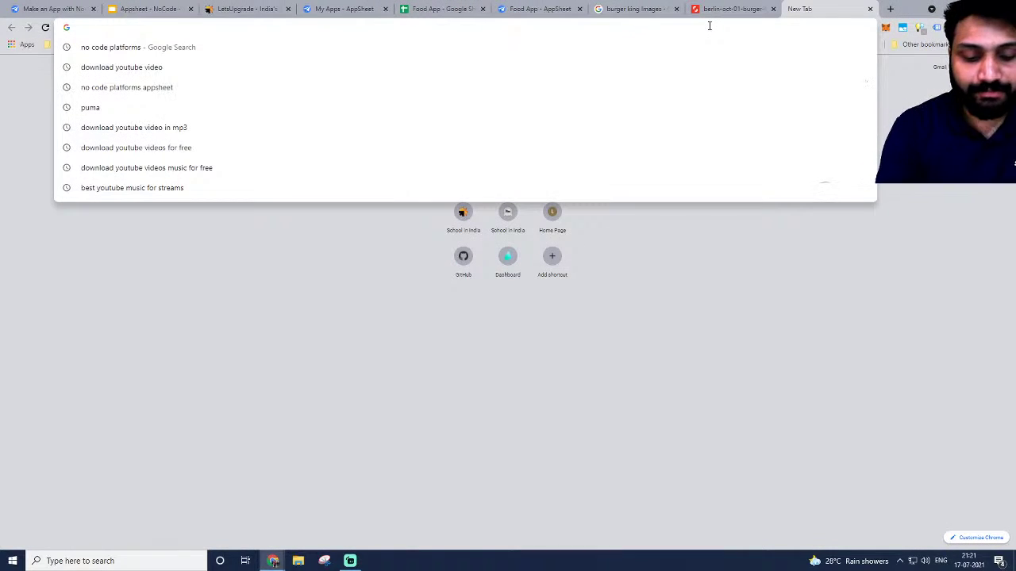
# Search Google Images for 'food icon' and open the fries-and-burger PNG in its own tab, selecting its address.
pyautogui.write('food ')
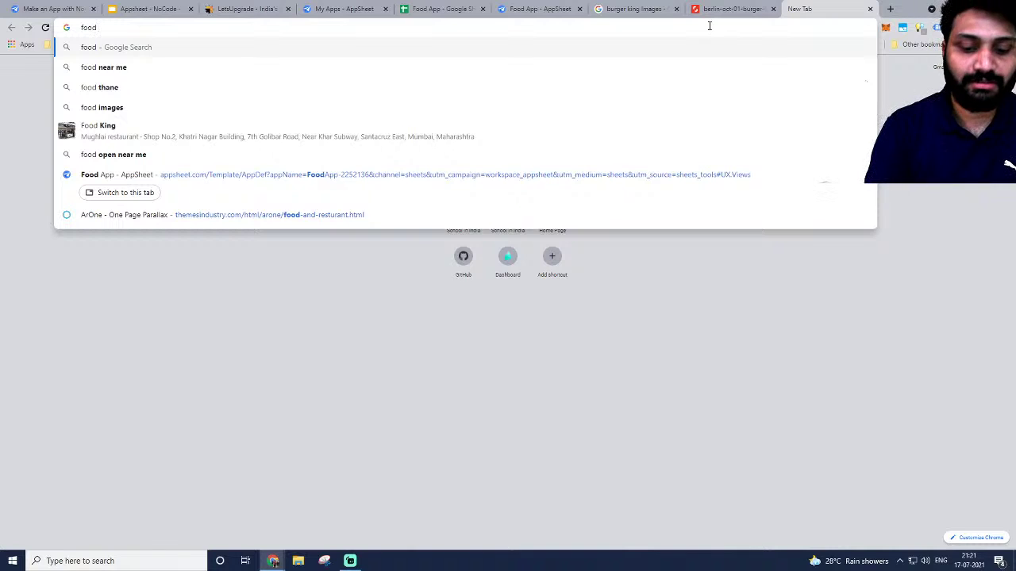
pyautogui.write('icon')
pyautogui.press('Return')
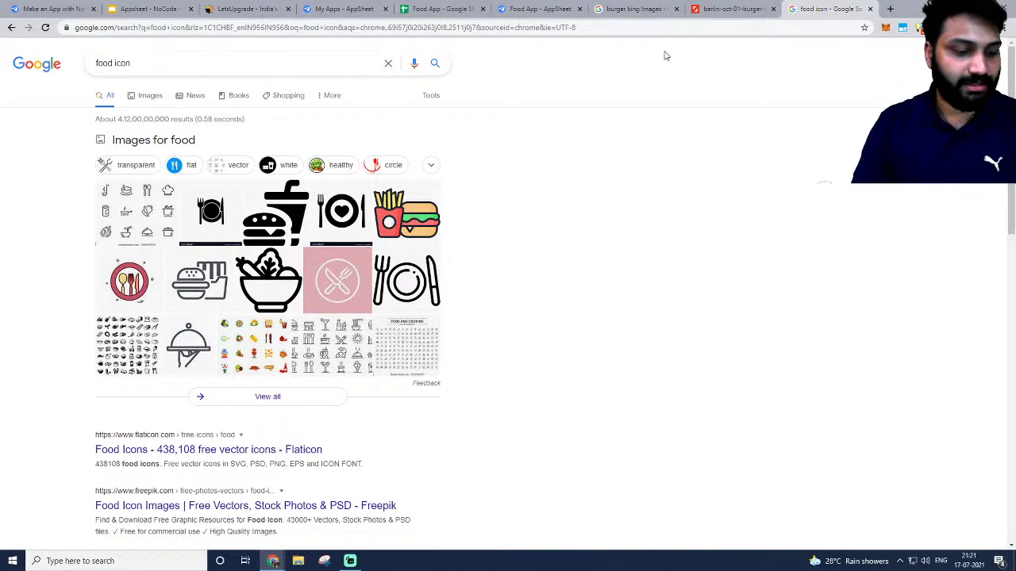
pyautogui.click(388, 218)
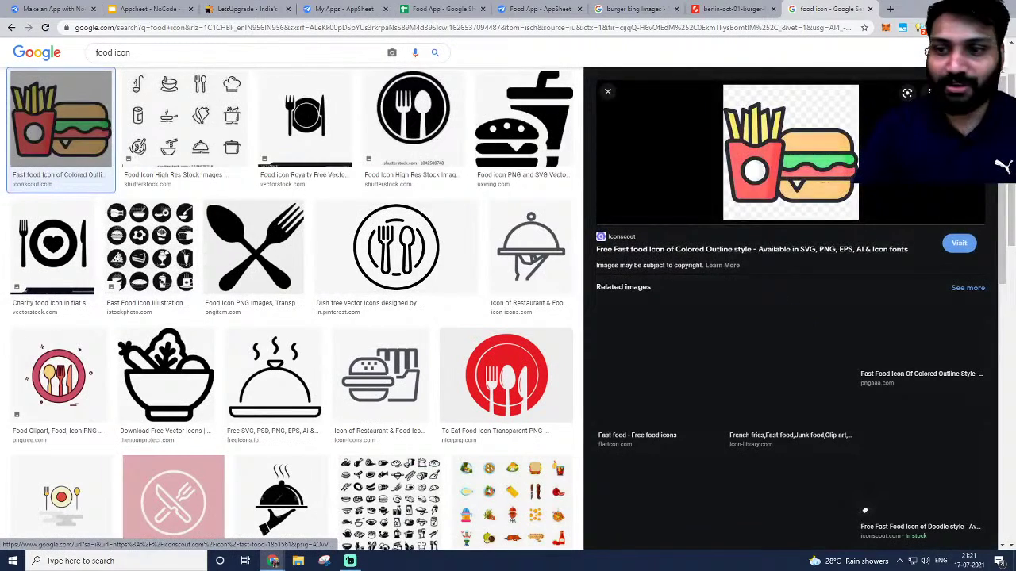
pyautogui.rightClick(740, 163)
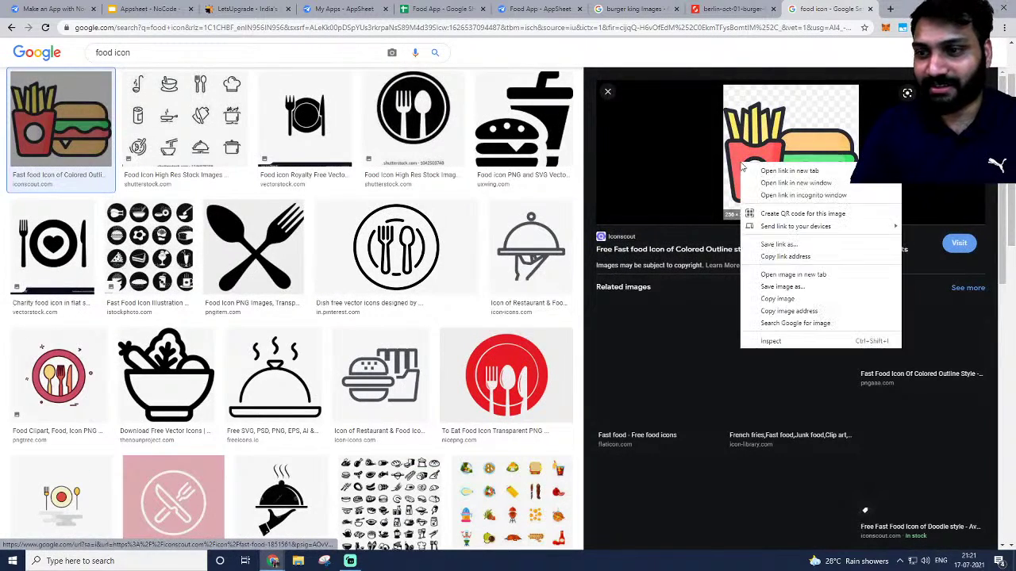
pyautogui.click(792, 274)
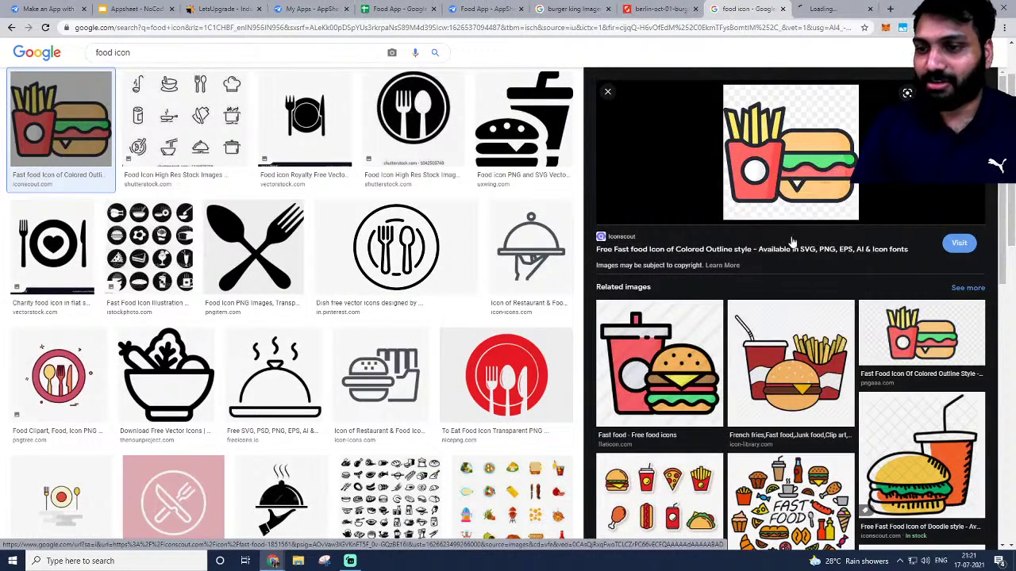
pyautogui.click(833, 9)
pyautogui.click(748, 26)
pyautogui.hotkey('ctrl', 'c')
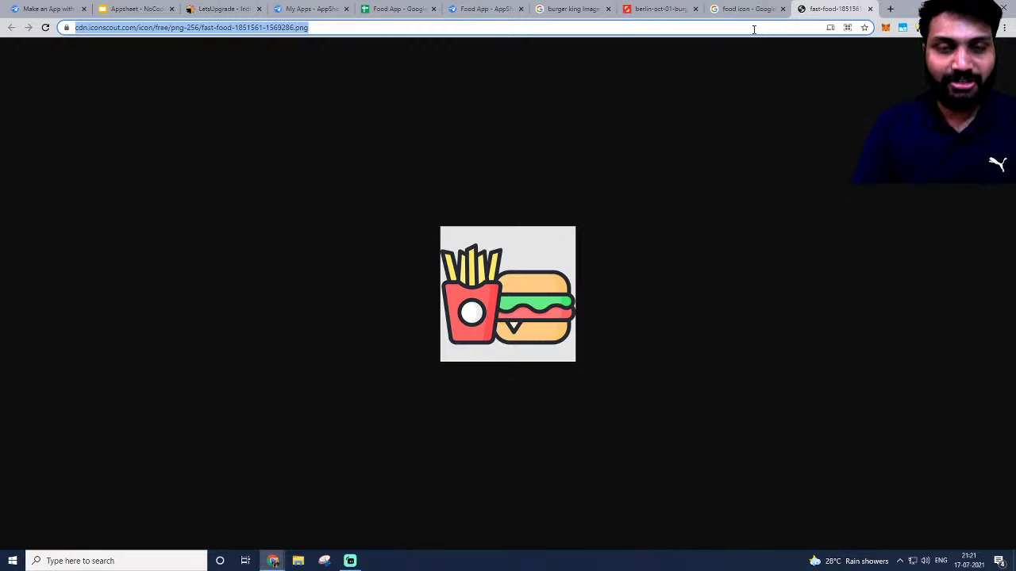
pyautogui.click(484, 9)
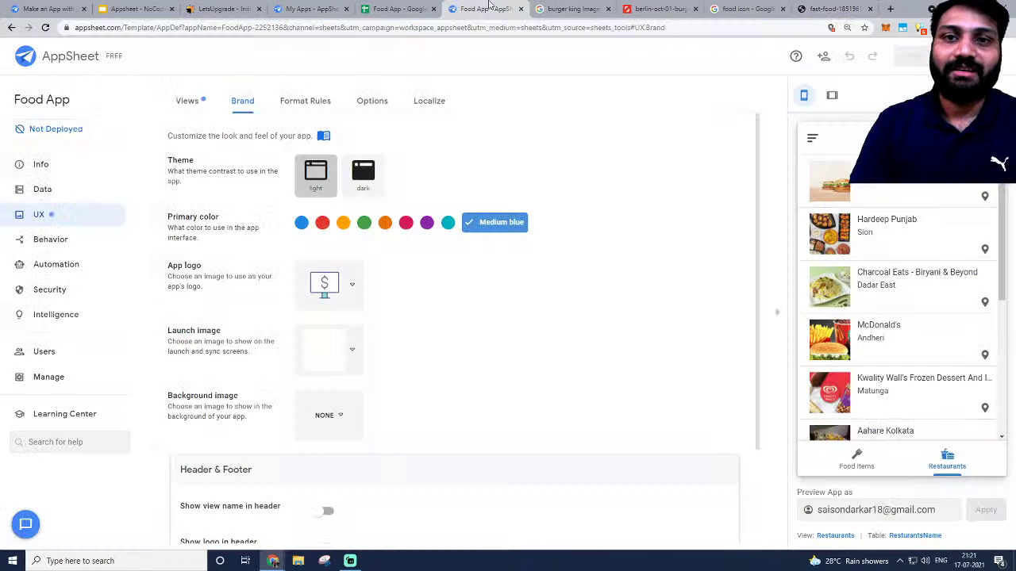
# Look over the App logo options and the fast-food icon image tab.
pyautogui.click(353, 285)
pyautogui.scroll(-2, 444, 294)
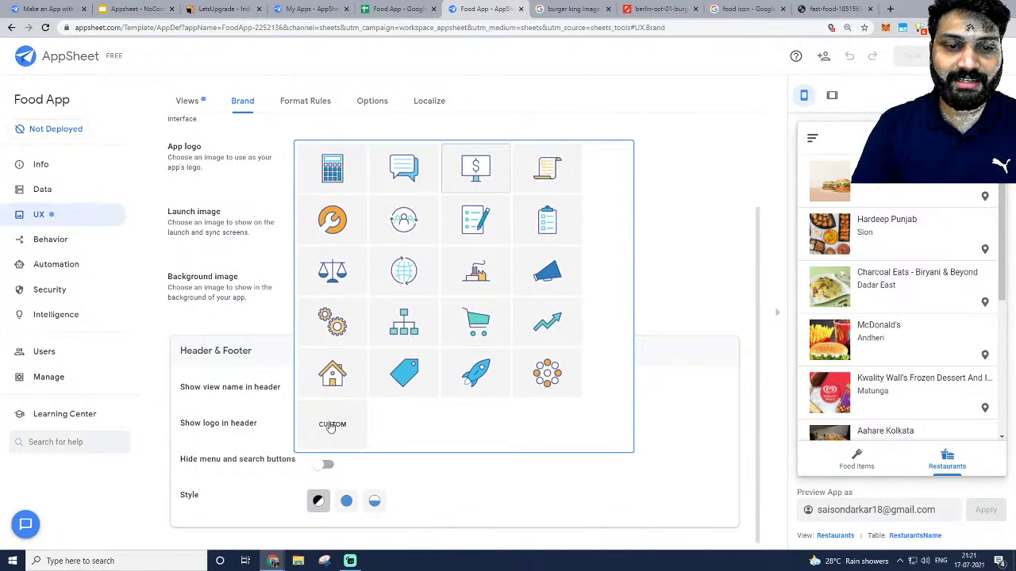
pyautogui.click(741, 150)
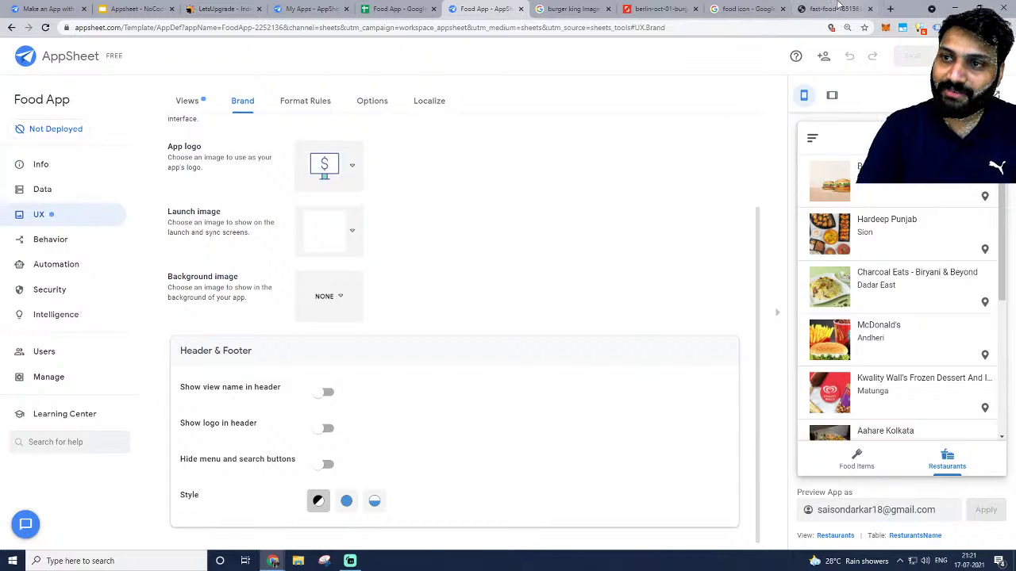
pyautogui.click(746, 9)
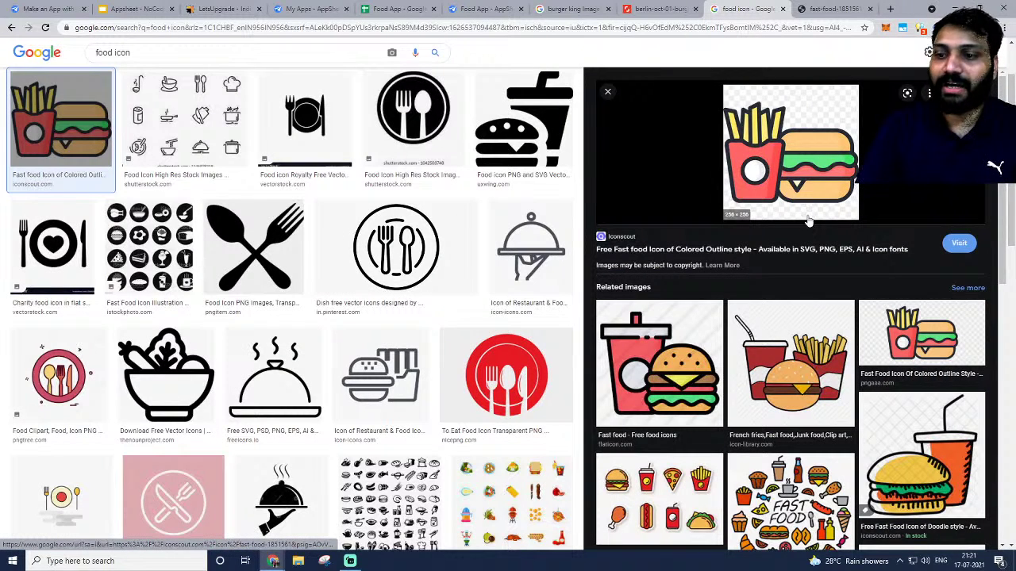
pyautogui.click(831, 8)
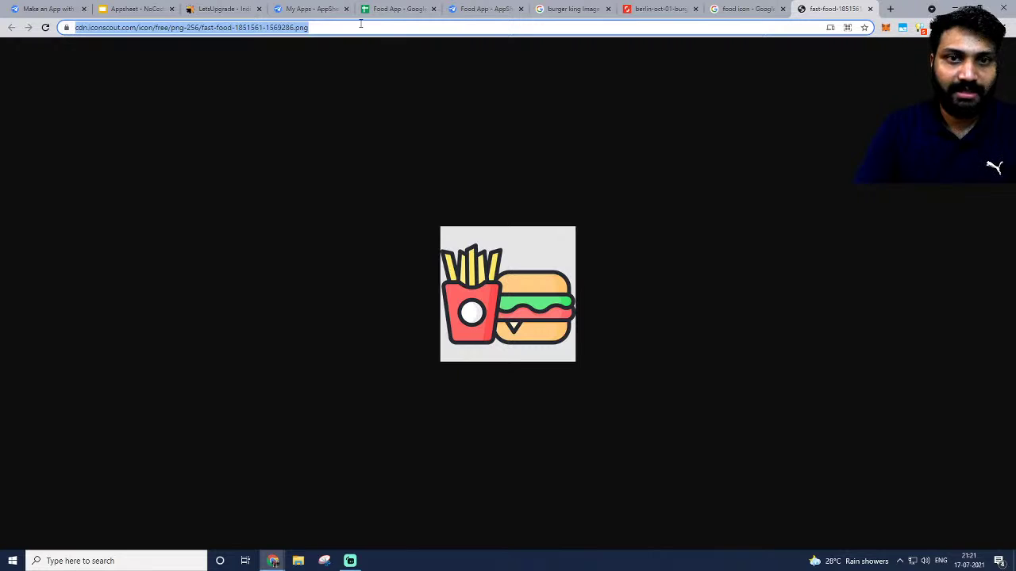
pyautogui.click(419, 8)
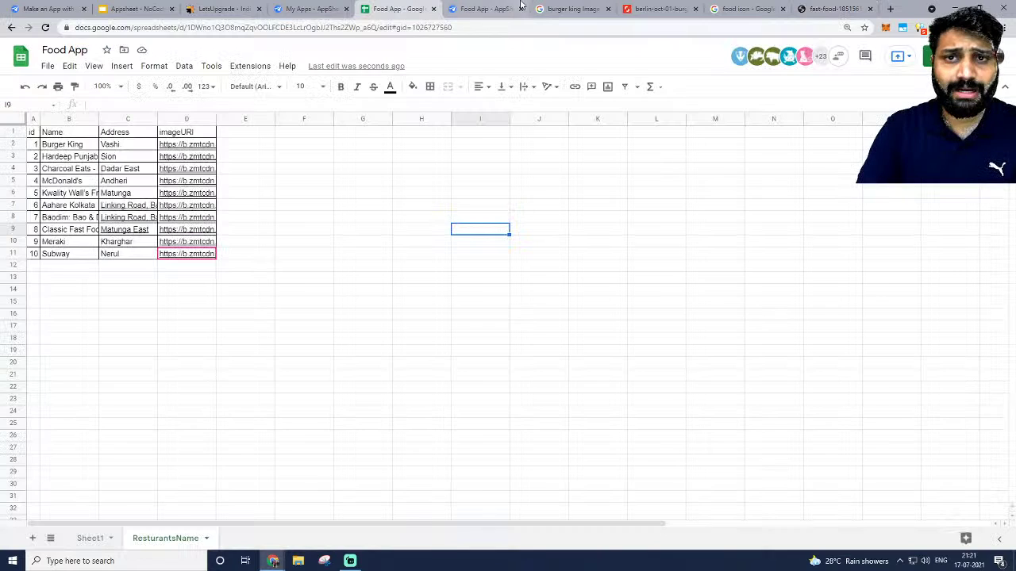
pyautogui.click(480, 9)
# Set the App logo to Custom using the fast-food icon's image URL.
pyautogui.click(343, 174)
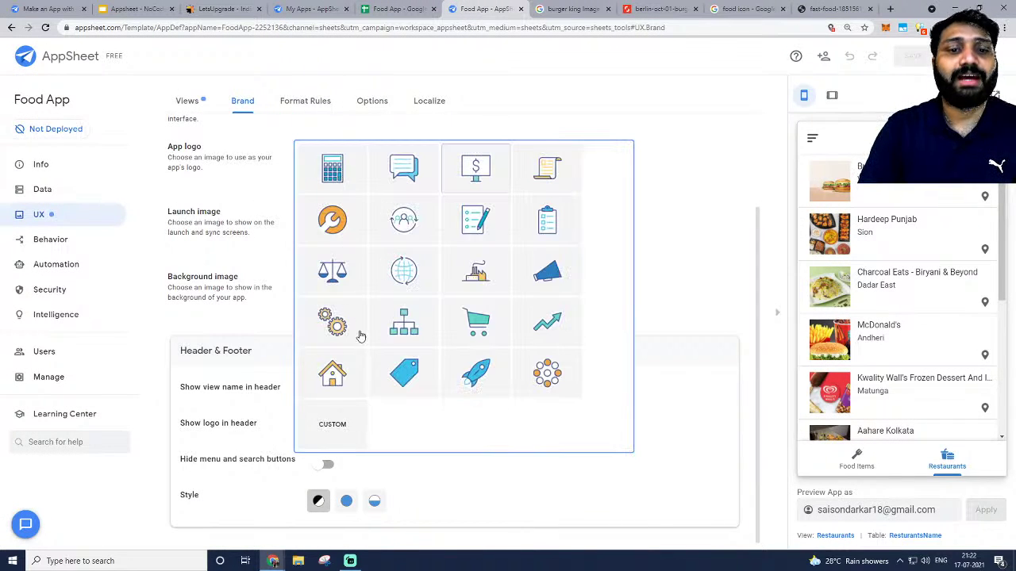
pyautogui.click(331, 424)
pyautogui.doubleClick(467, 161)
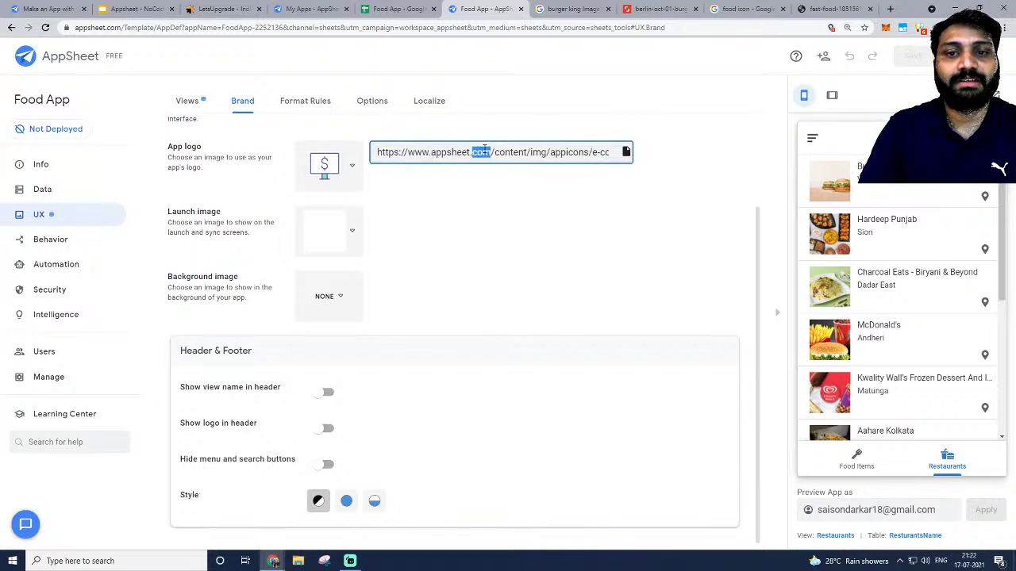
pyautogui.hotkey('ctrl', 'a')
pyautogui.hotkey('ctrl', 'v')
pyautogui.click(652, 202)
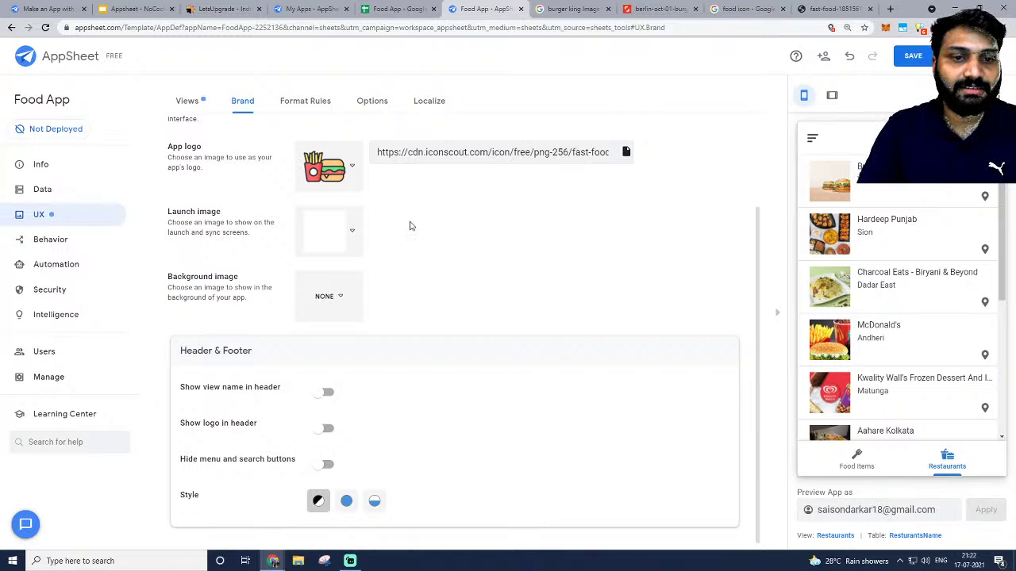
pyautogui.click(347, 244)
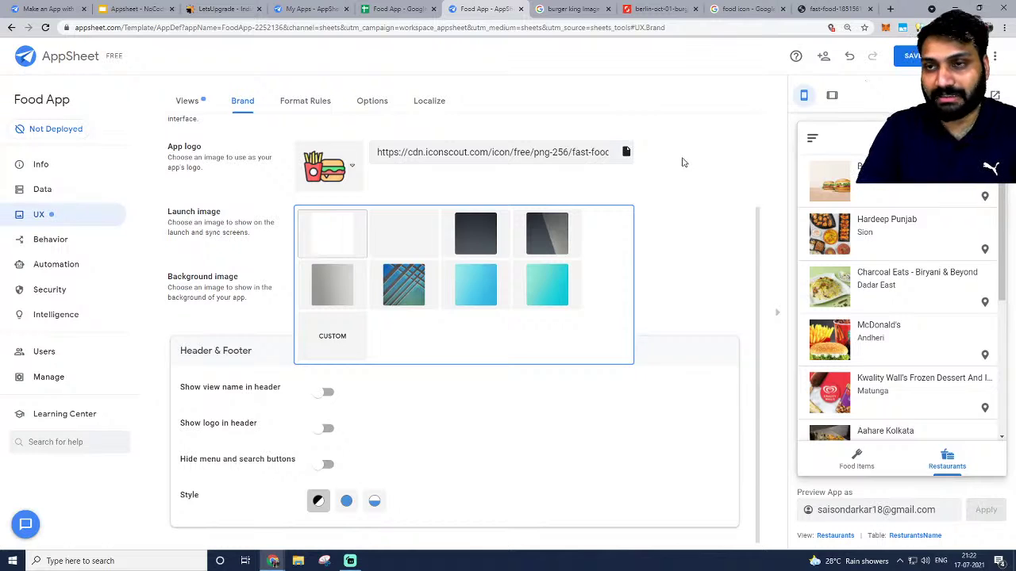
pyautogui.click(699, 125)
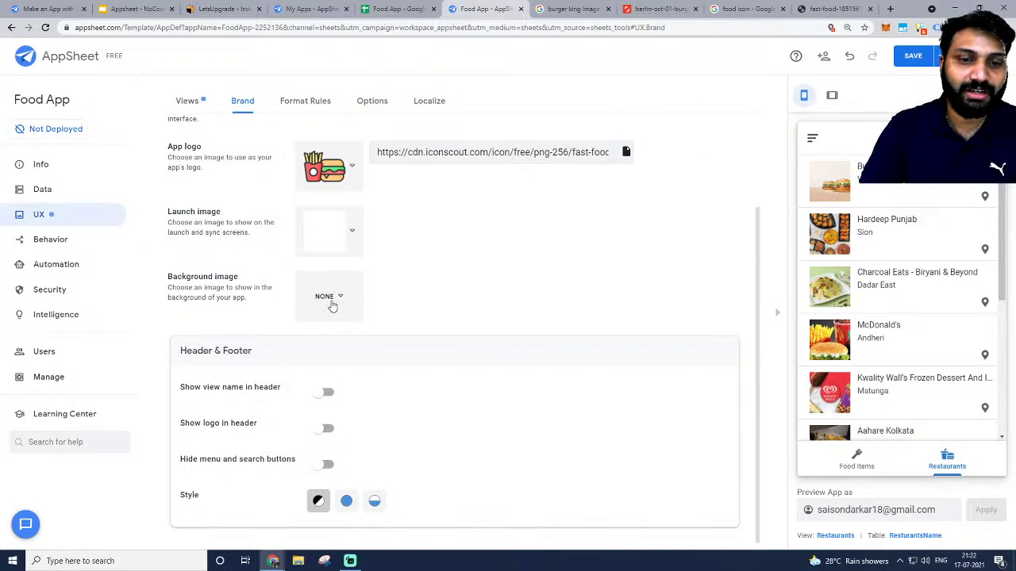
# Turn on Show view name and Show logo in header, and choose the Accented Footer style.
pyautogui.click(327, 393)
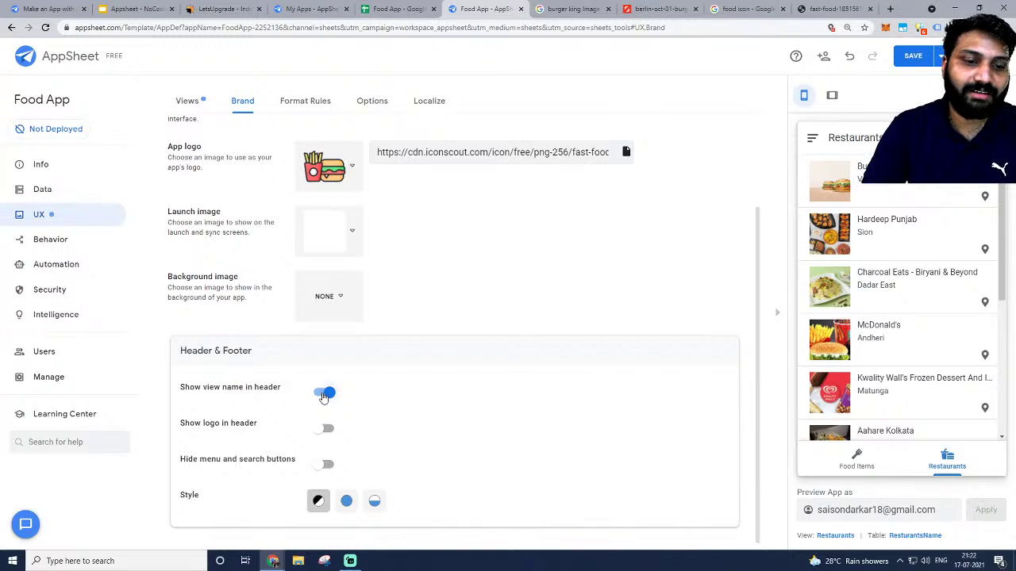
pyautogui.click(326, 428)
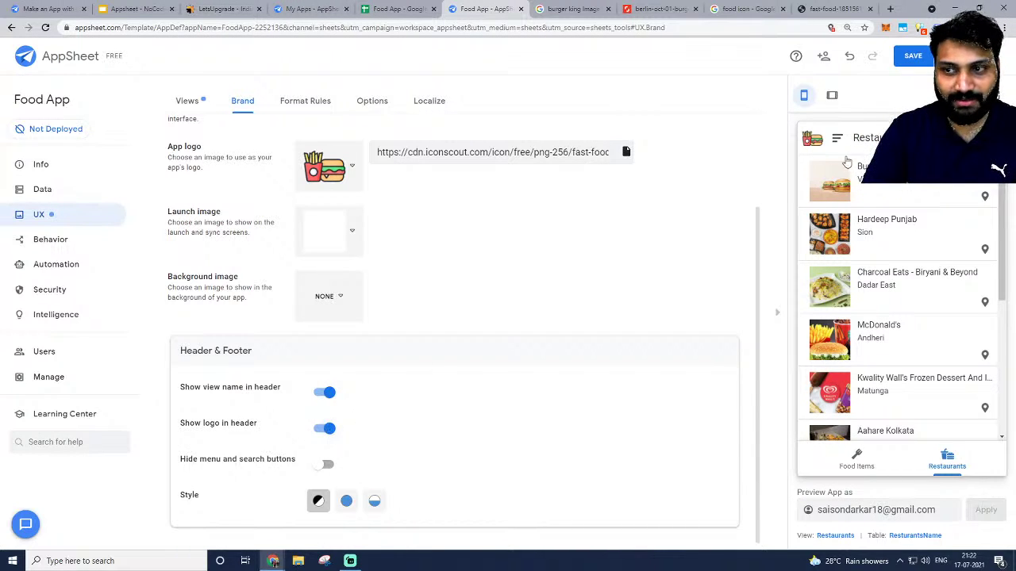
pyautogui.click(327, 465)
pyautogui.click(327, 465)
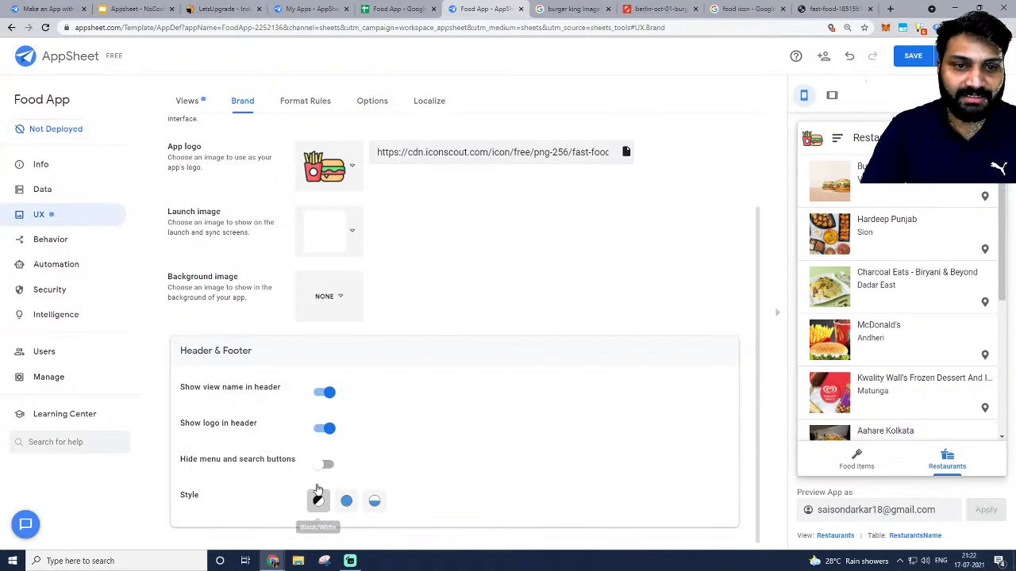
pyautogui.scroll(2, 349, 413)
pyautogui.scroll(-3, 337, 319)
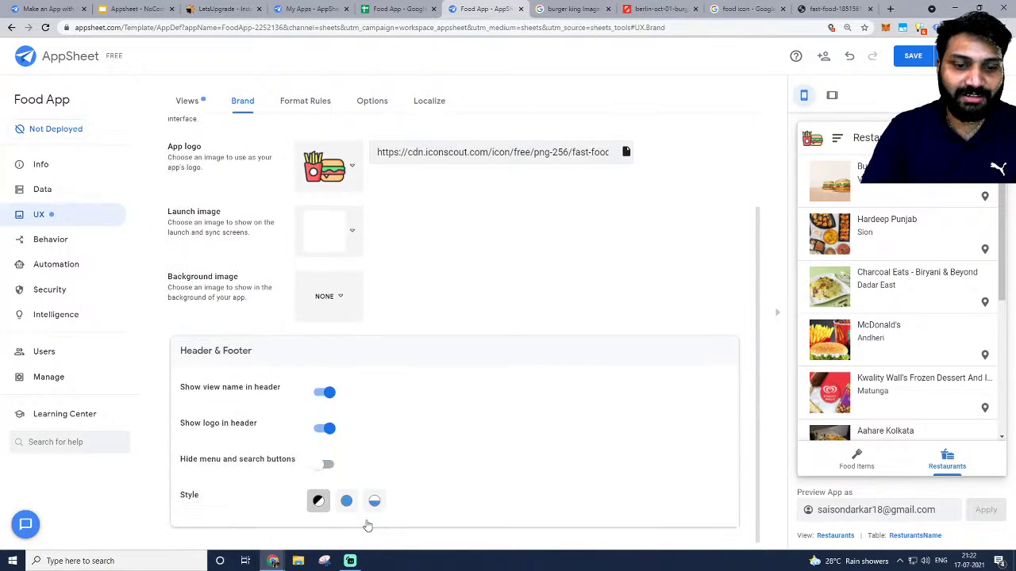
pyautogui.click(346, 501)
pyautogui.click(374, 503)
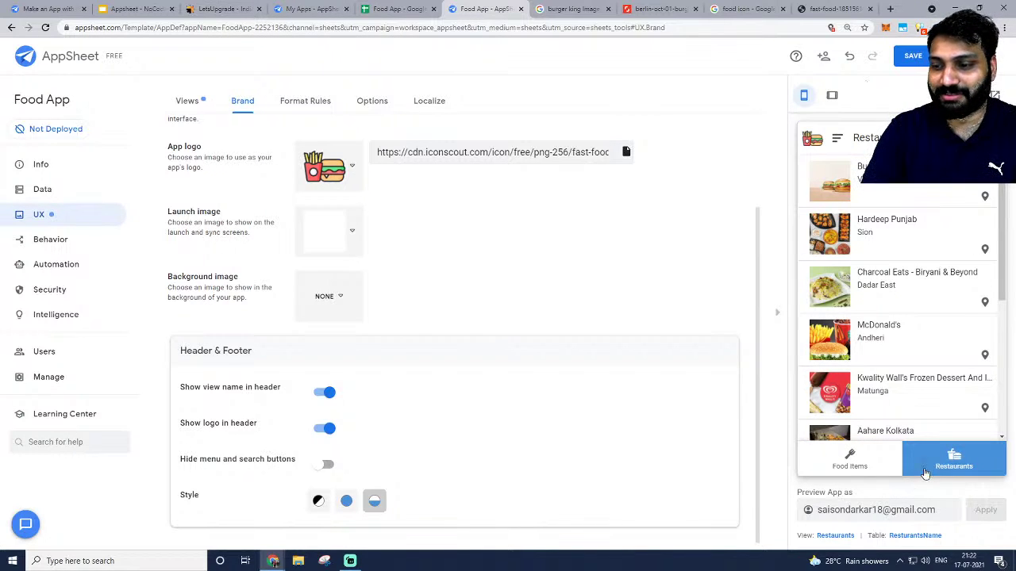
# Preview the Food Items and Restaurants views, check Format Rules and Options, and open the primary colour picker.
pyautogui.click(852, 468)
pyautogui.click(953, 451)
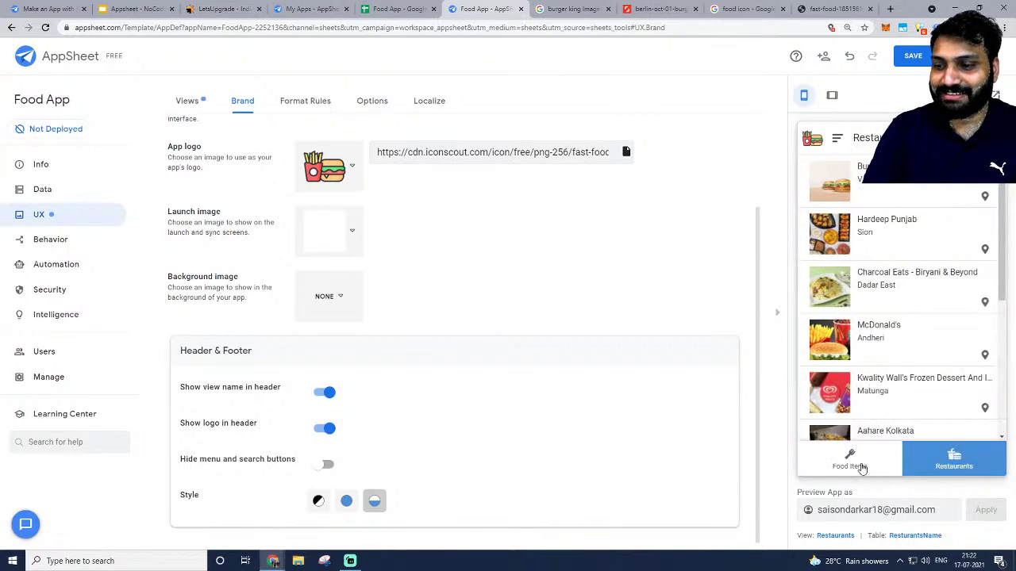
pyautogui.click(855, 464)
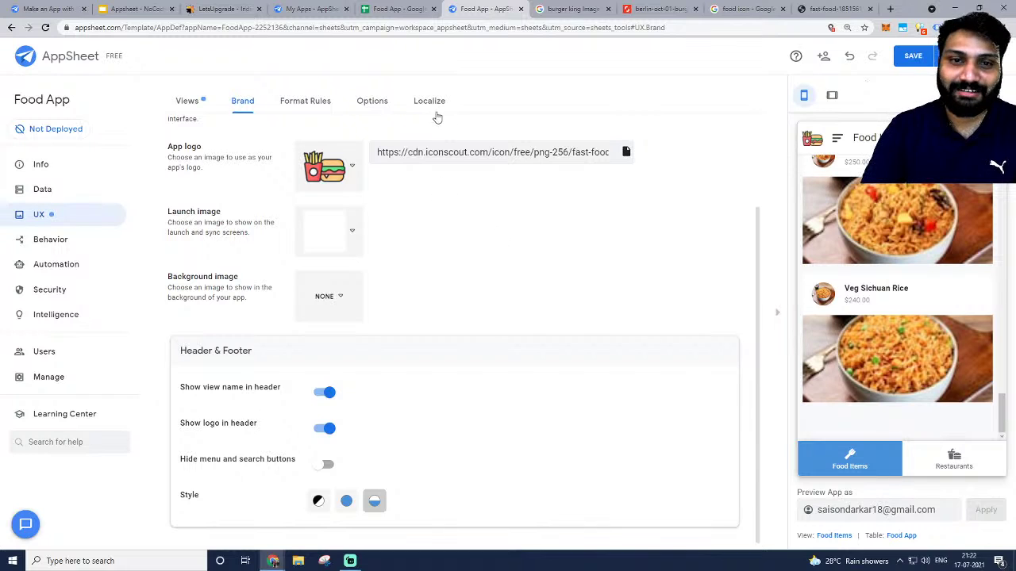
pyautogui.click(309, 103)
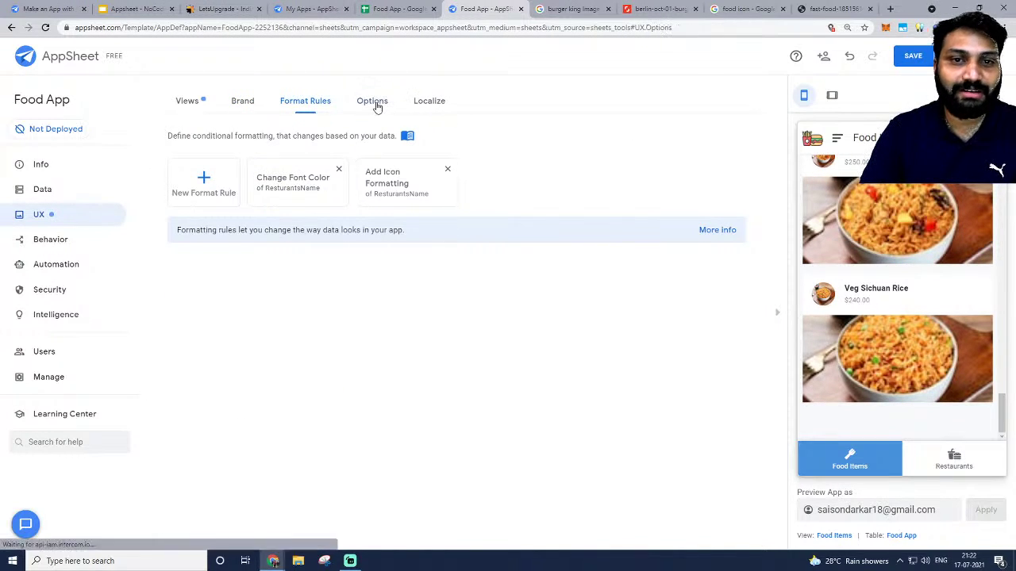
pyautogui.click(369, 101)
pyautogui.click(318, 108)
pyautogui.click(250, 110)
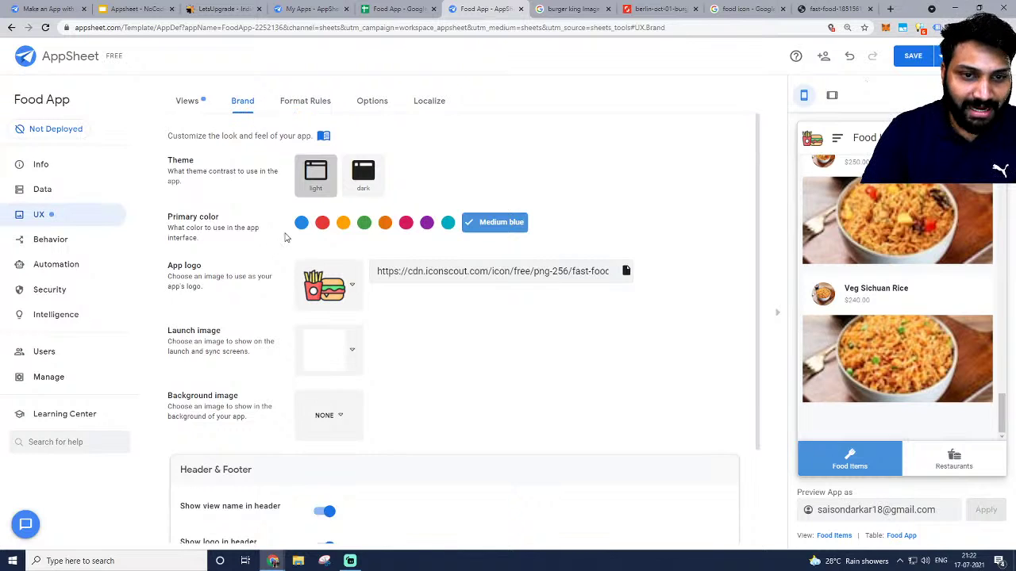
pyautogui.click(488, 227)
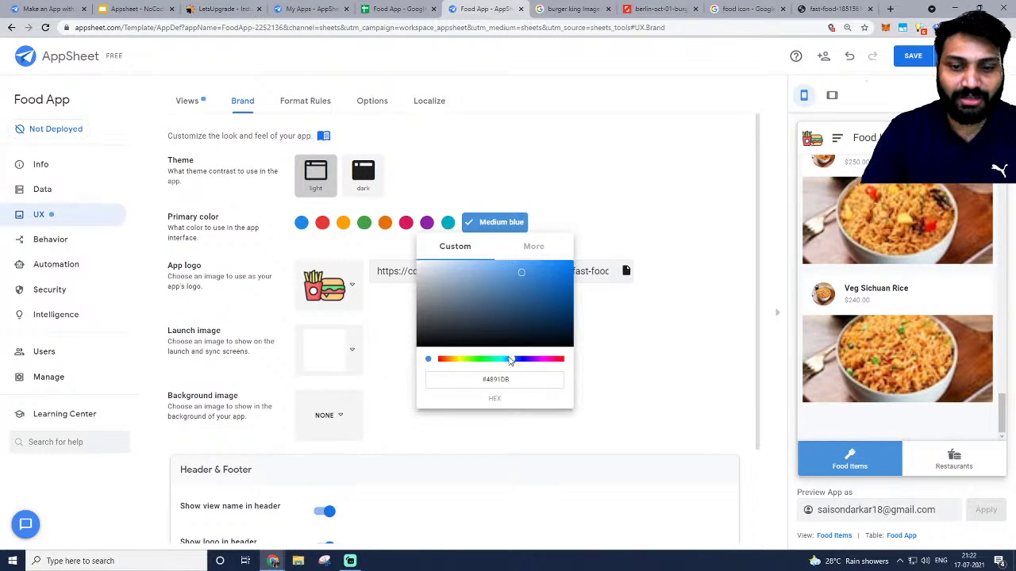
pyautogui.click(890, 9)
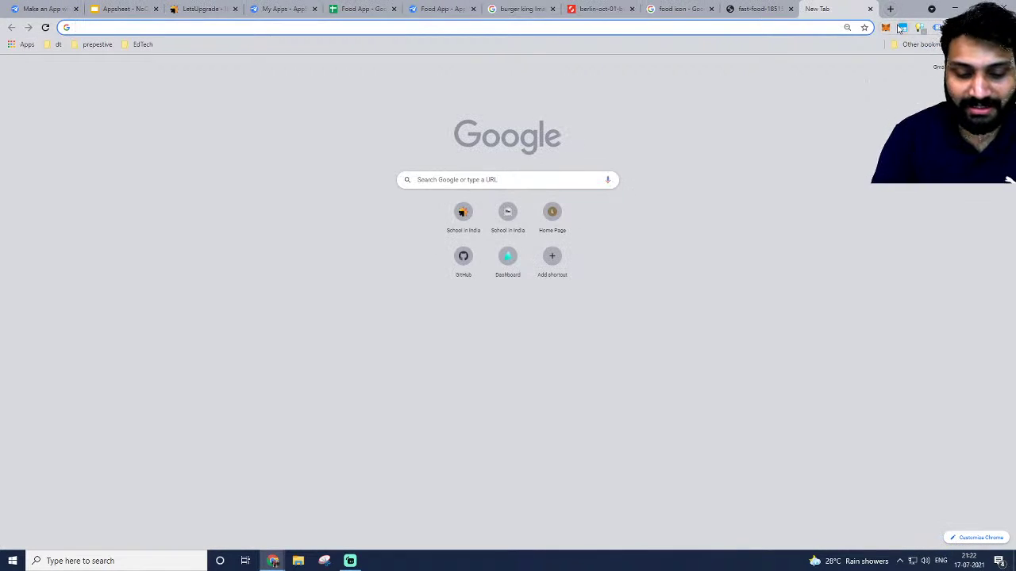
# Search Google for 'material ui color' and browse the Material-UI colour palette pages.
pyautogui.write('materia')
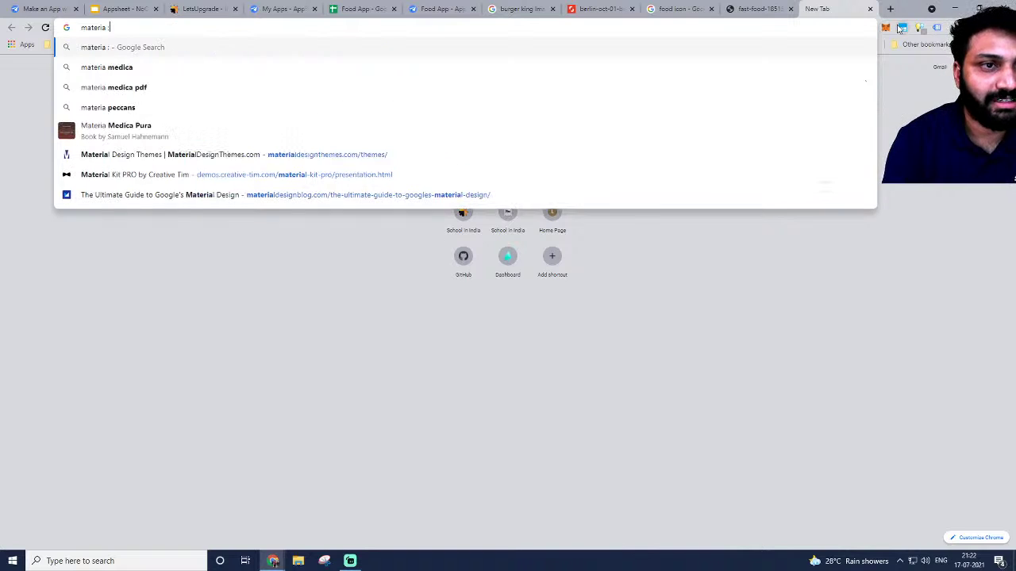
pyautogui.write('l ui')
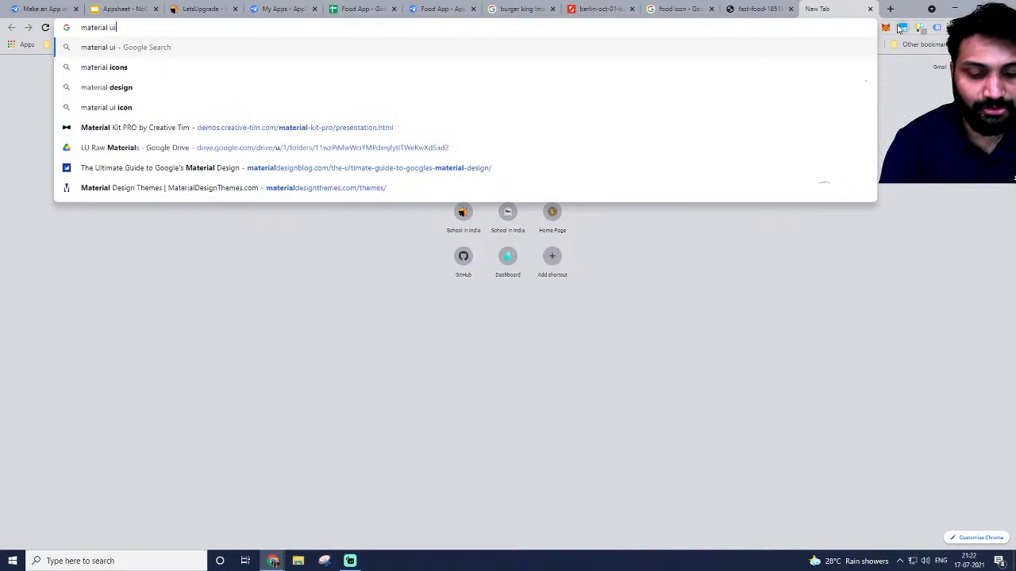
pyautogui.write(' color')
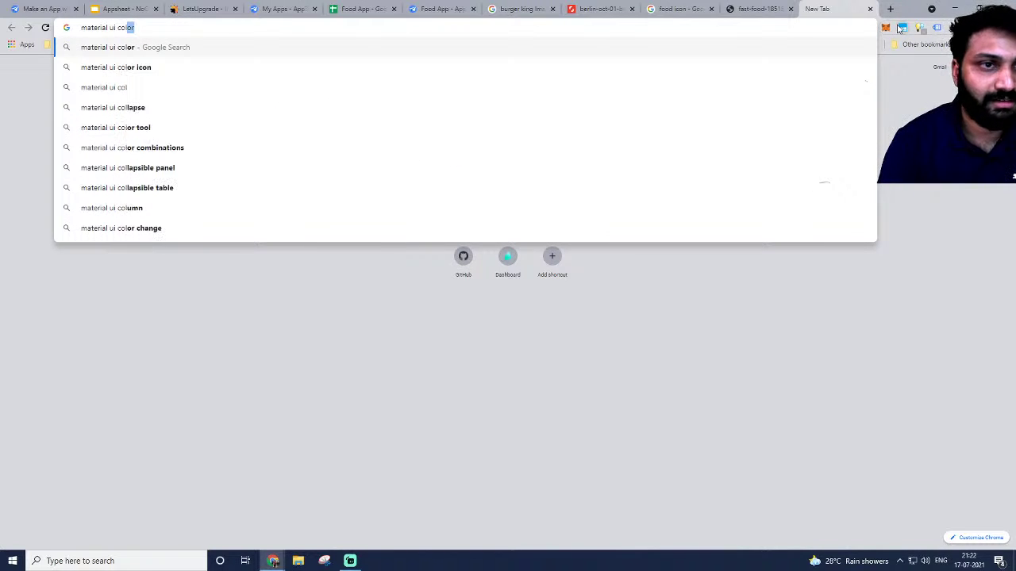
pyautogui.press('Return')
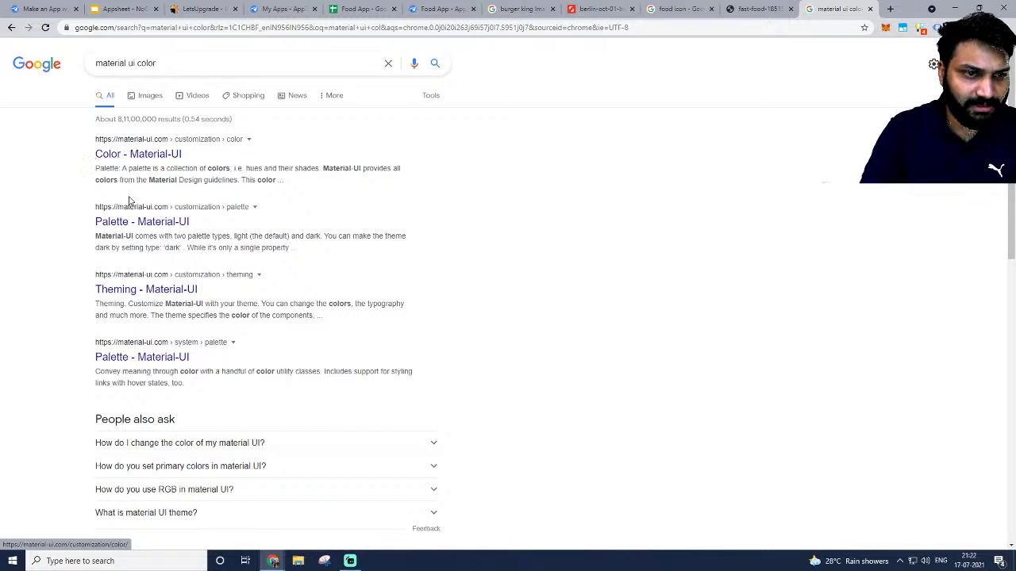
pyautogui.click(138, 154)
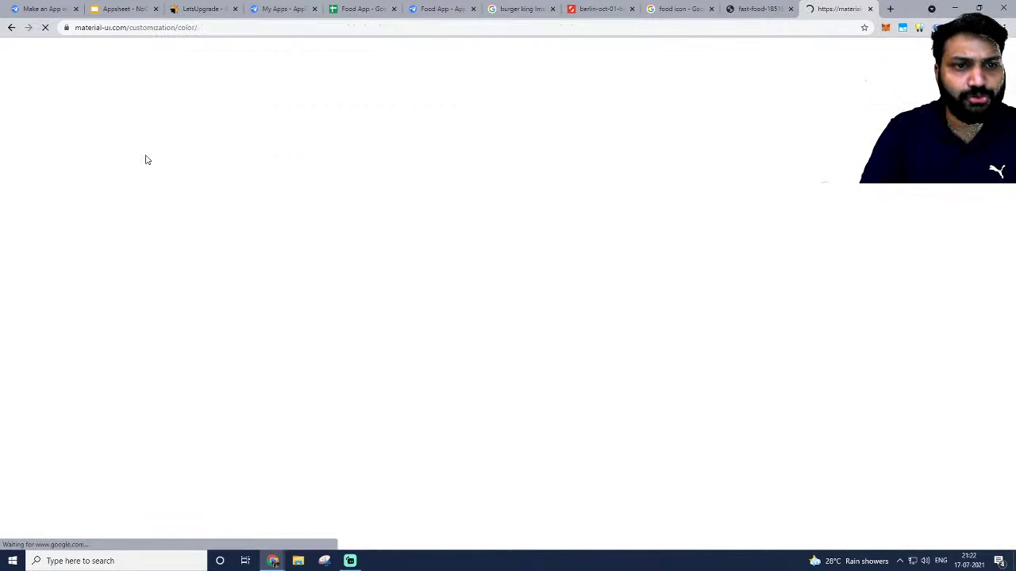
pyautogui.scroll(-3, 603, 270)
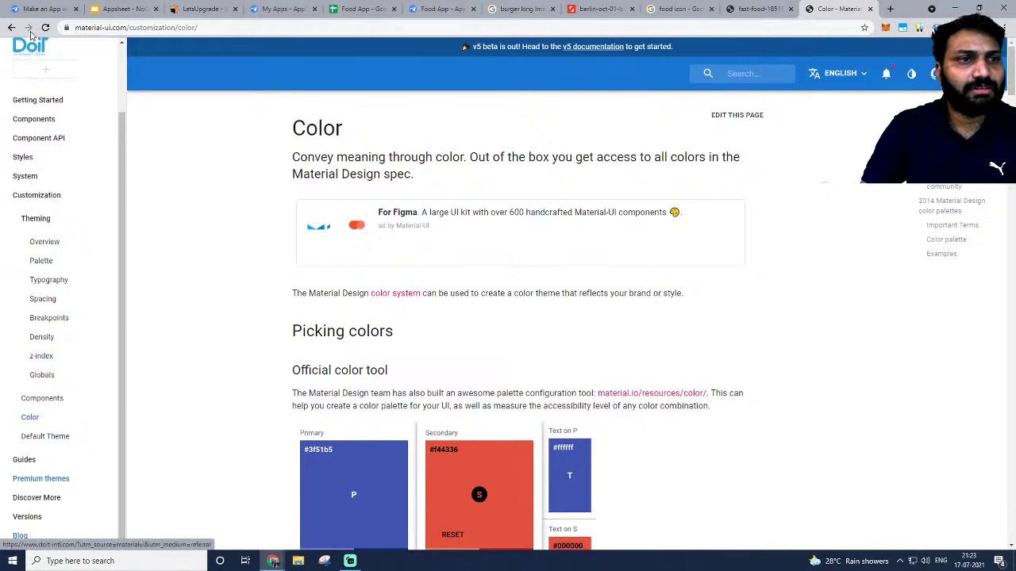
pyautogui.click(11, 27)
pyautogui.tripleClick(163, 63)
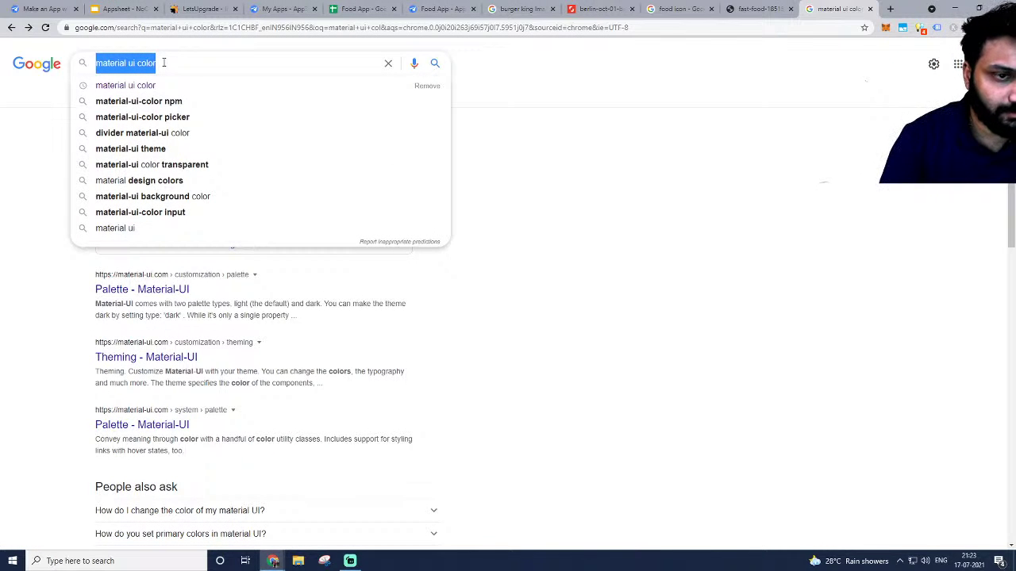
pyautogui.click(163, 62)
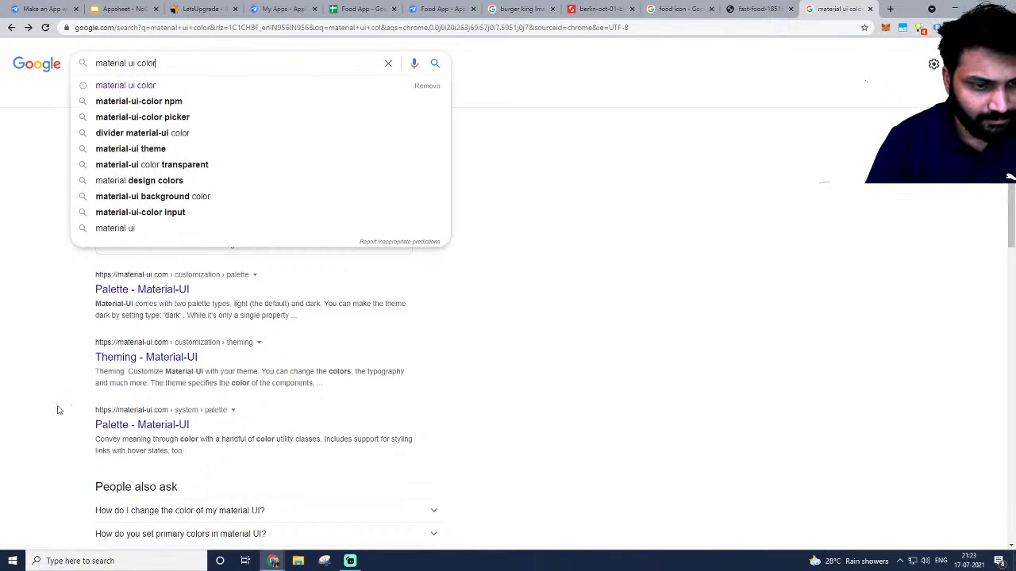
pyautogui.click(127, 428)
pyautogui.scroll(-8, 344, 238)
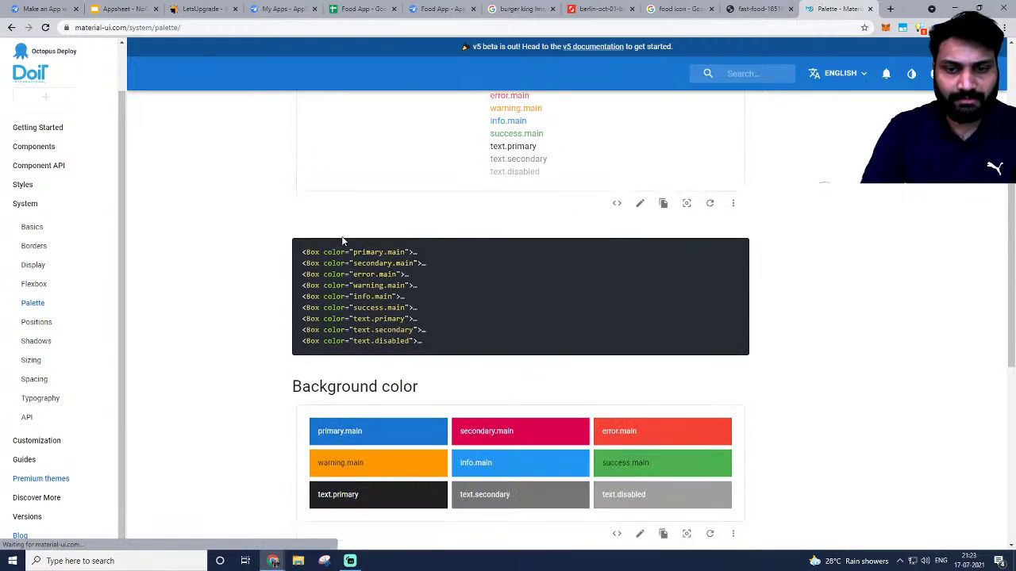
pyautogui.scroll(3, 344, 238)
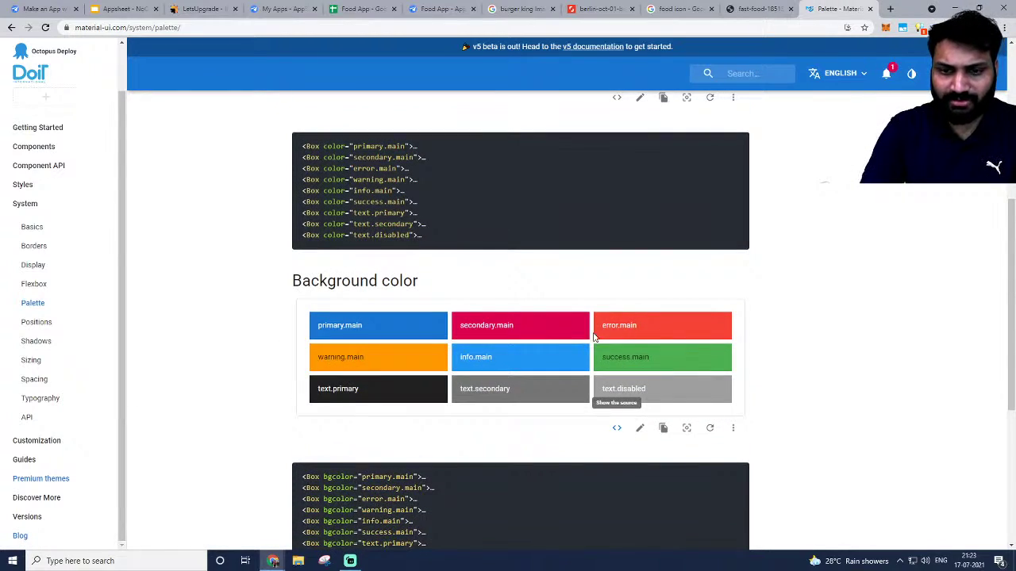
pyautogui.doubleClick(505, 326)
pyautogui.click(12, 27)
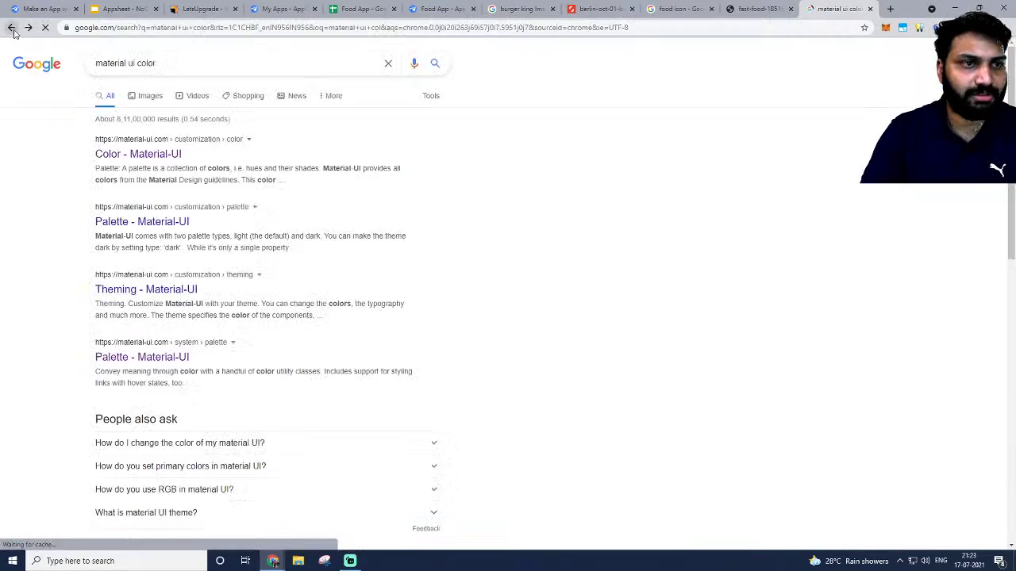
pyautogui.scroll(2, 330, 329)
# Change the search to 'material ui com' and look over the material-ui.com home page.
pyautogui.click(158, 62)
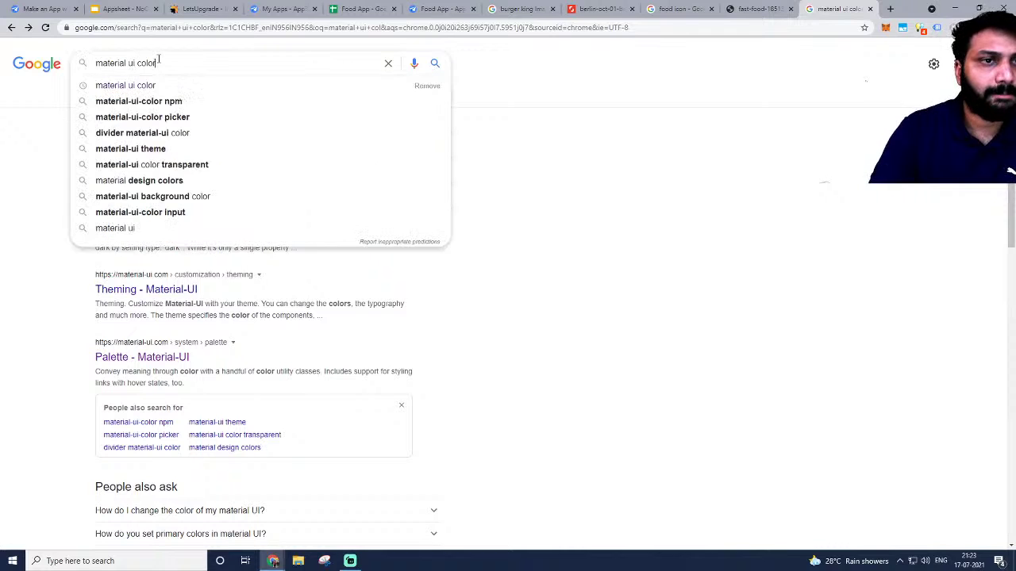
pyautogui.doubleClick(158, 61)
pyautogui.press('BackSpace')
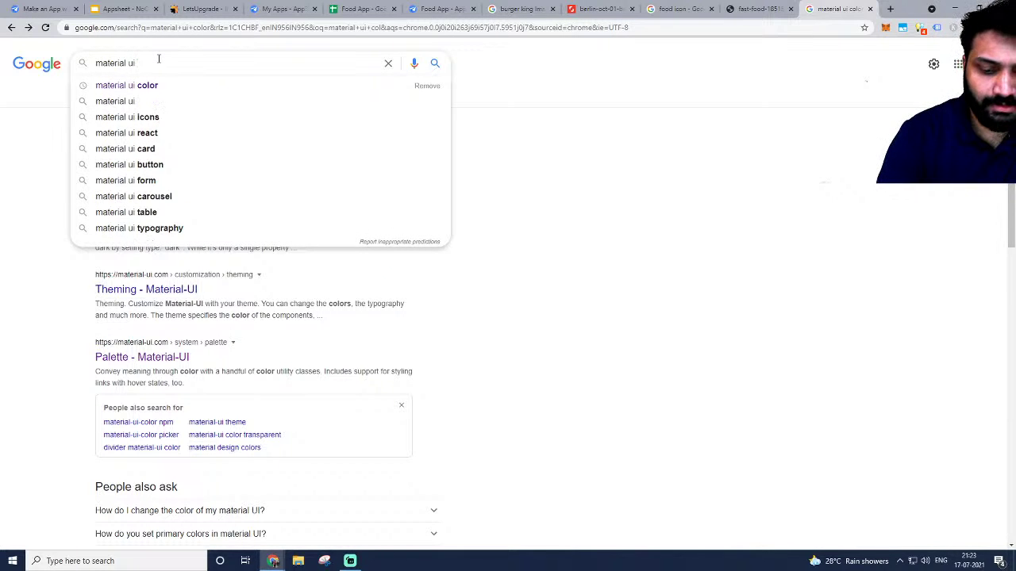
pyautogui.write('com')
pyautogui.press('Return')
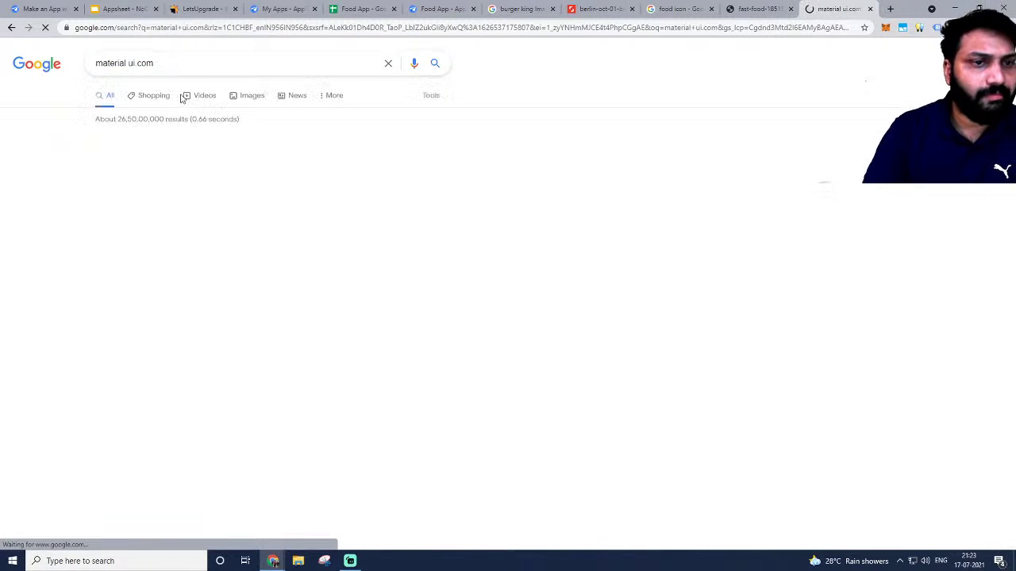
pyautogui.click(207, 155)
pyautogui.scroll(-5, 585, 272)
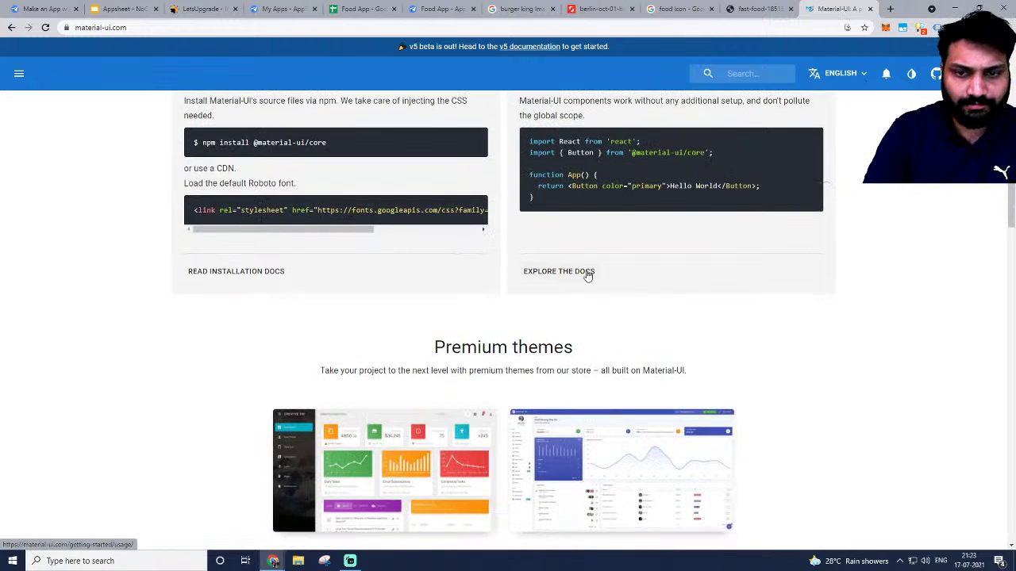
pyautogui.scroll(5, 585, 272)
pyautogui.click(11, 26)
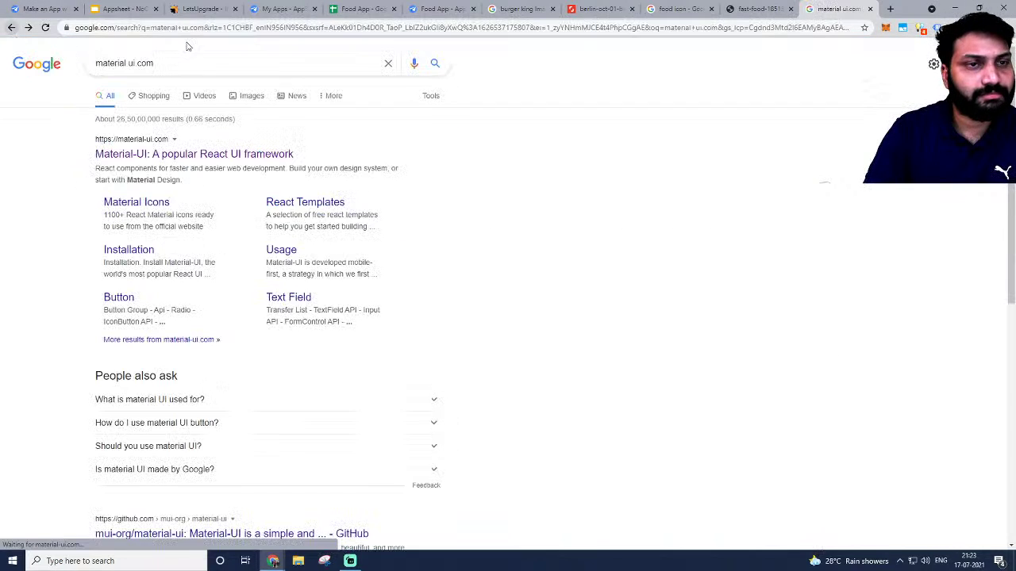
# Search 'zomato color palette' and select Zomato's red hex value cb202d on Design Pieces.
pyautogui.click(203, 27)
pyautogui.write('materi')
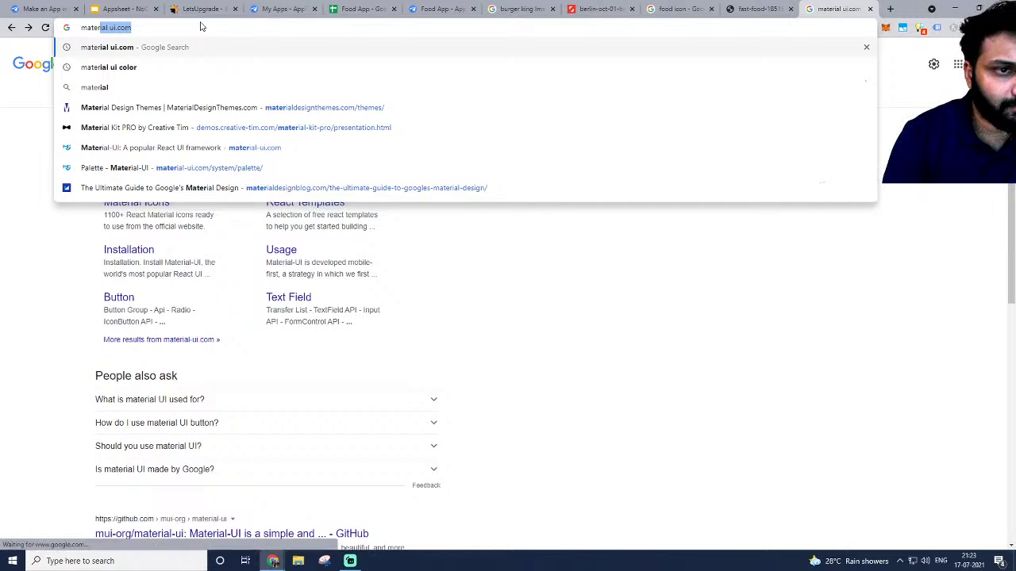
pyautogui.press('BackSpace')
pyautogui.press('BackSpace')
pyautogui.press('BackSpace')
pyautogui.press('BackSpace')
pyautogui.press('BackSpace')
pyautogui.press('BackSpace')
pyautogui.write('czoma')
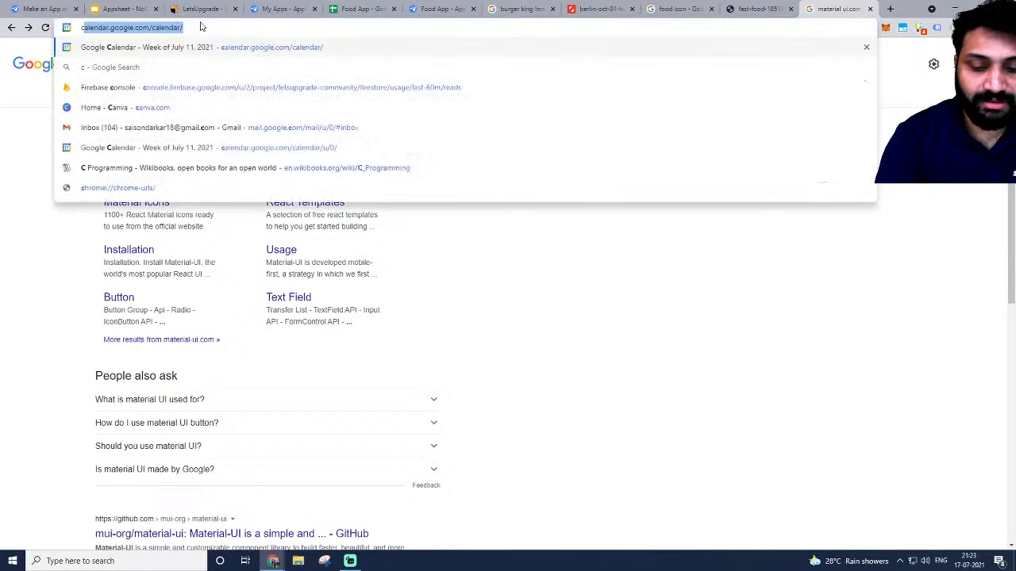
pyautogui.press('BackSpace')
pyautogui.press('BackSpace')
pyautogui.press('BackSpace')
pyautogui.press('BackSpace')
pyautogui.press('BackSpace')
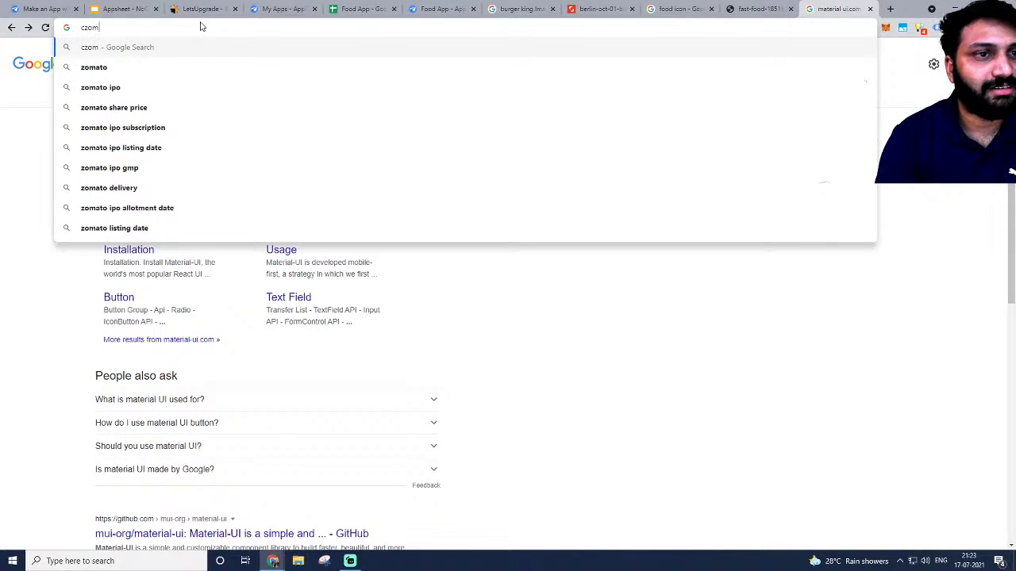
pyautogui.write('zomato')
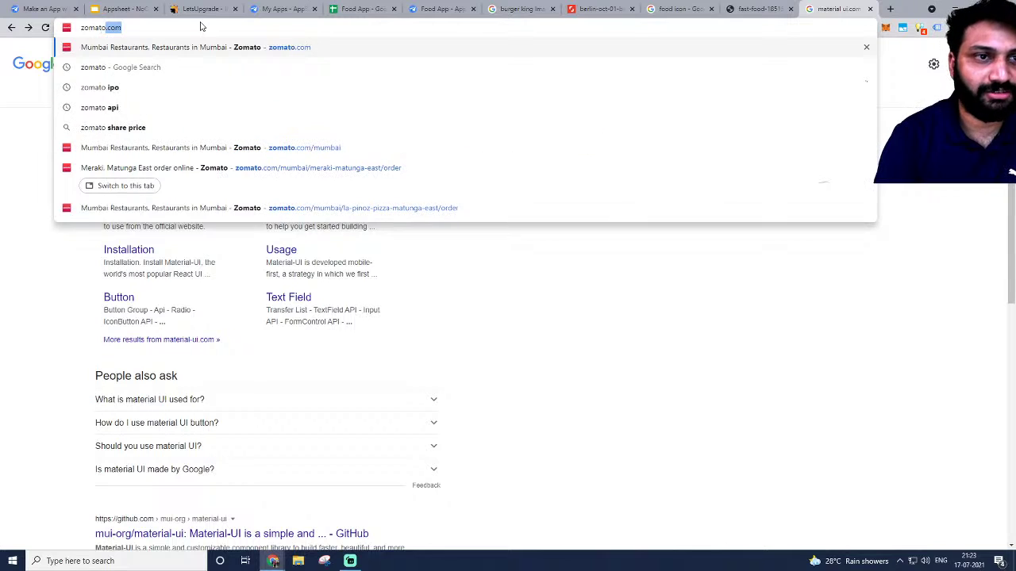
pyautogui.write(' color pa')
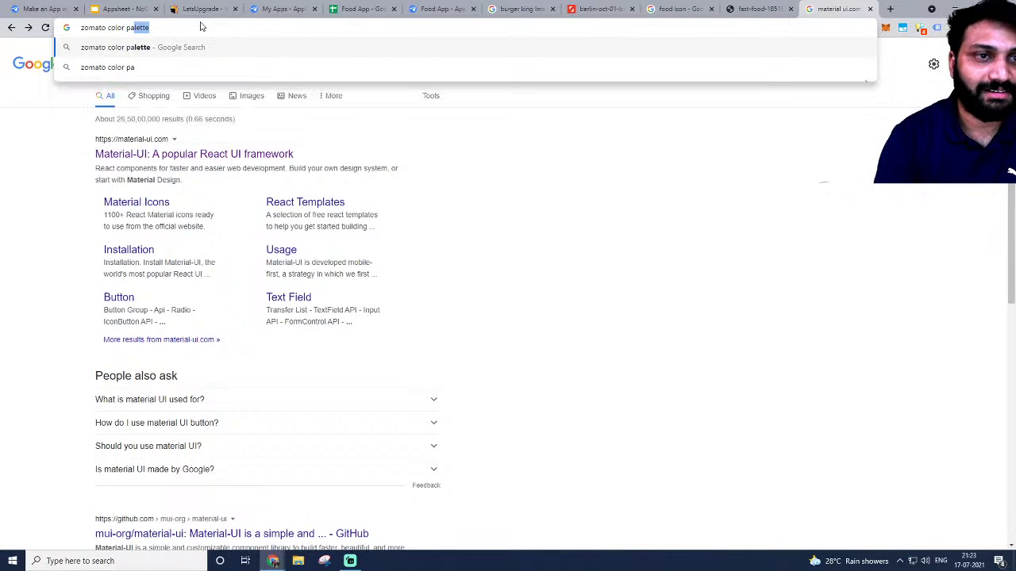
pyautogui.press('Return')
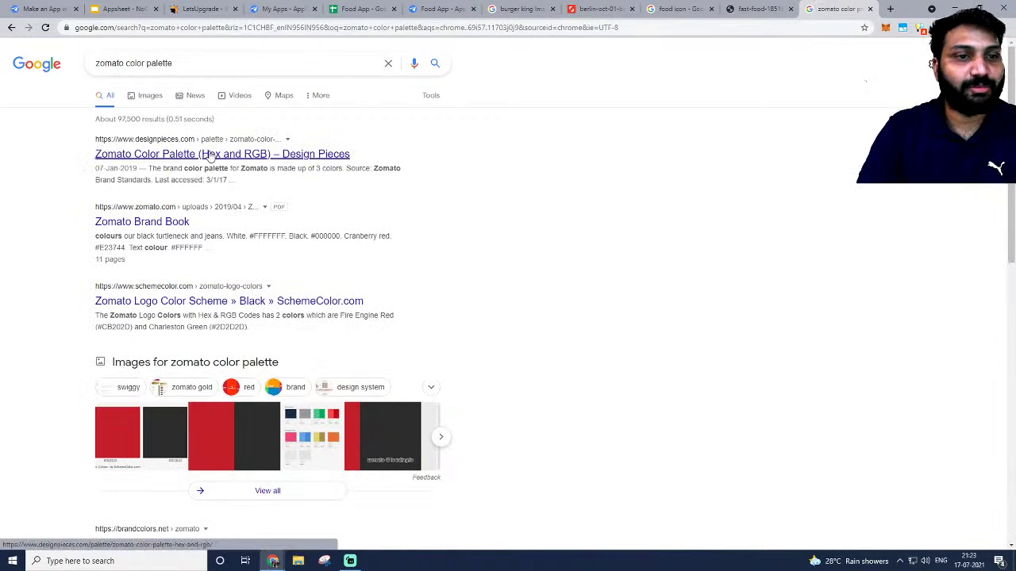
pyautogui.click(208, 156)
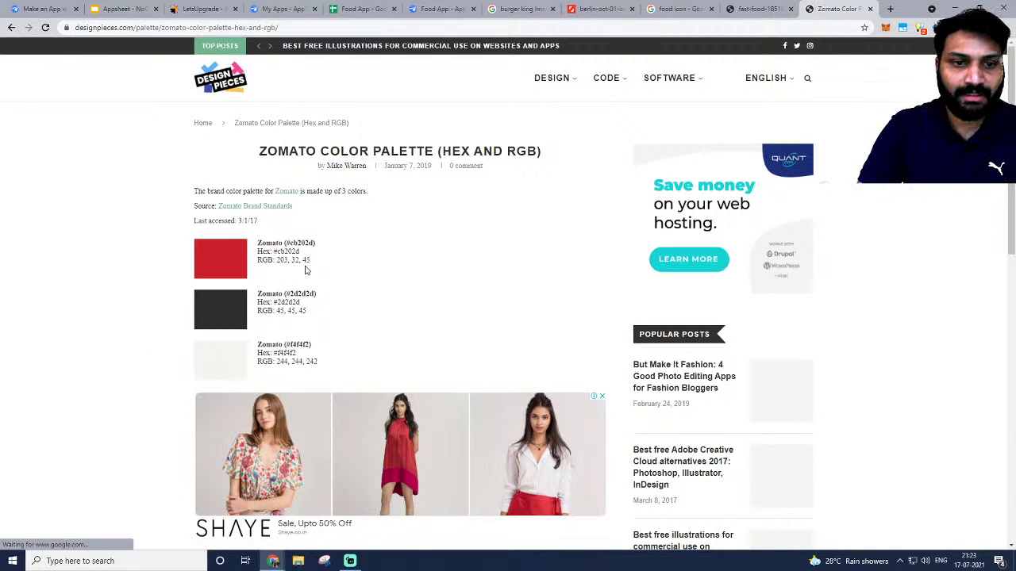
pyautogui.doubleClick(287, 251)
pyautogui.hotkey('ctrl', 'c')
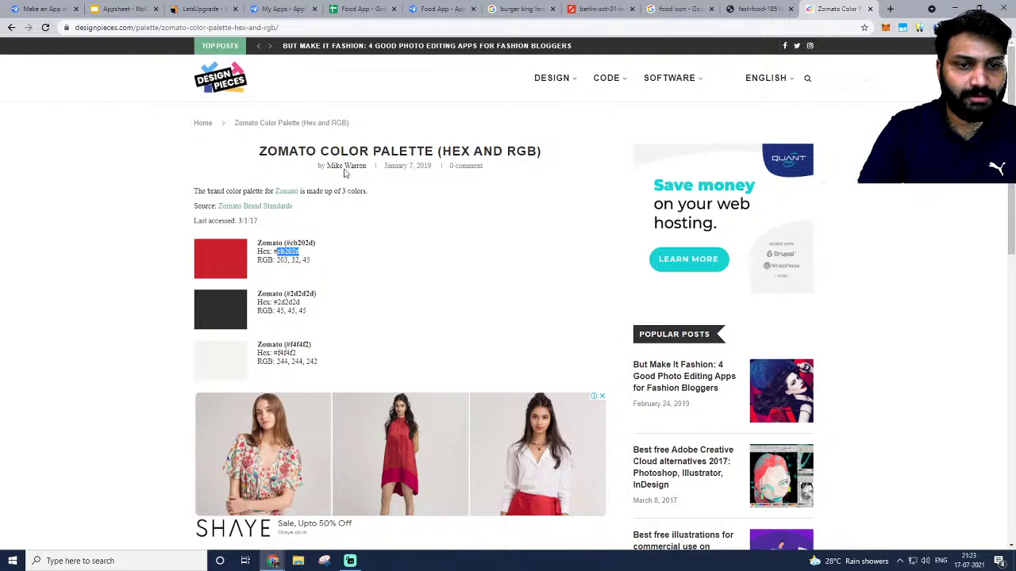
pyautogui.click(364, 9)
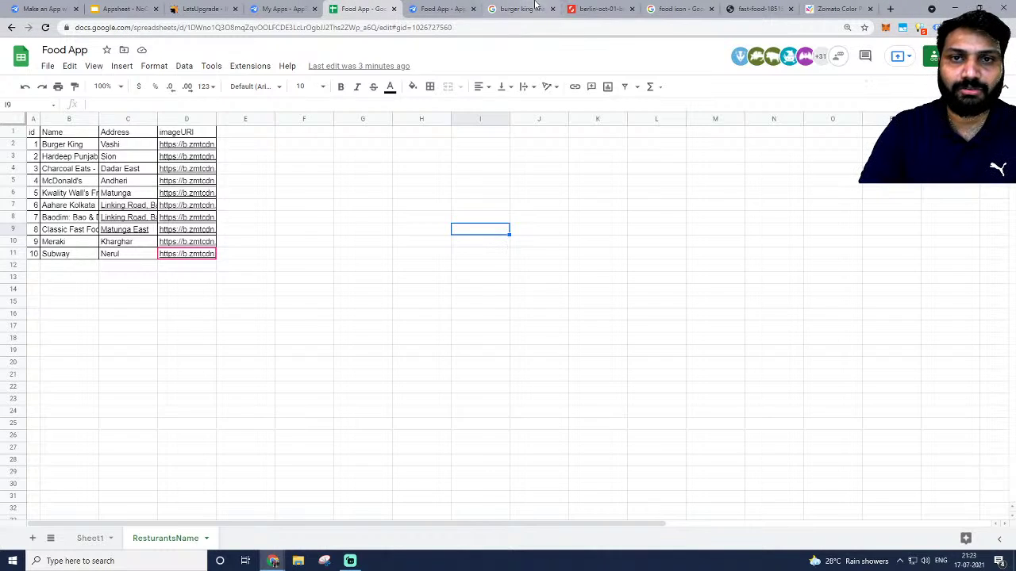
# Set the Food App's primary colour to #cb202d and the header style to Colored.
pyautogui.click(439, 9)
pyautogui.doubleClick(507, 380)
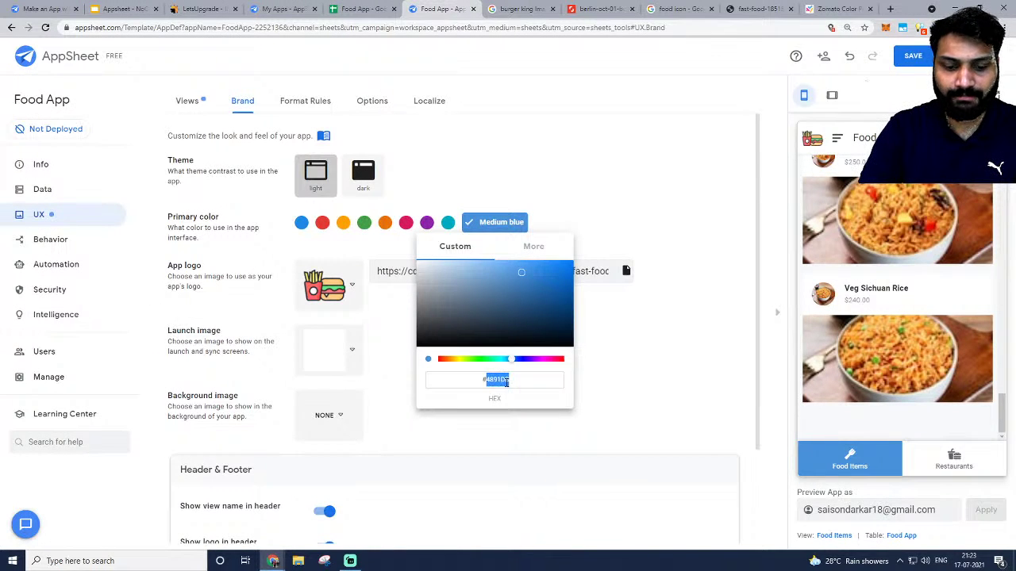
pyautogui.hotkey('ctrl', 'v')
pyautogui.click(739, 188)
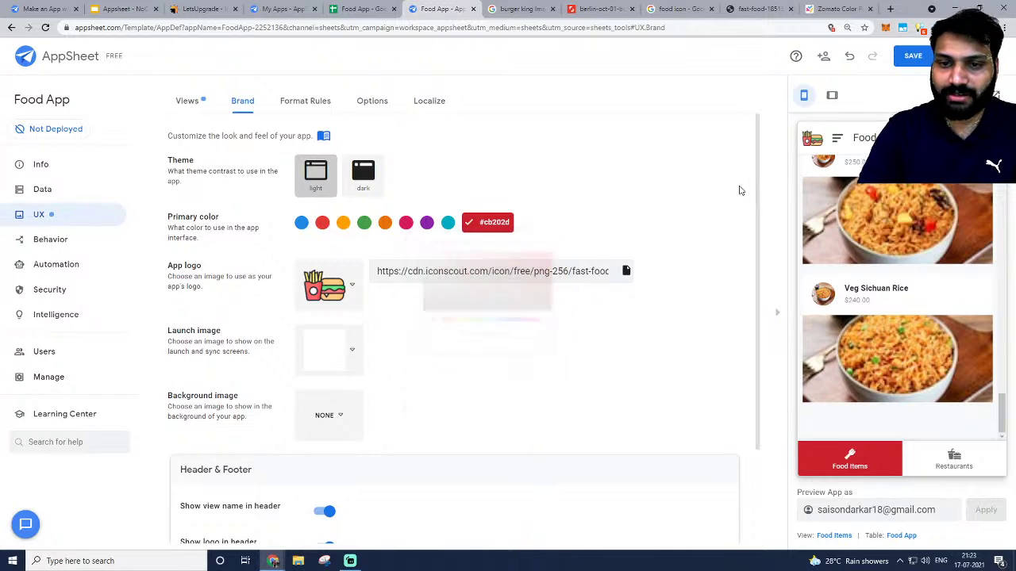
pyautogui.click(970, 462)
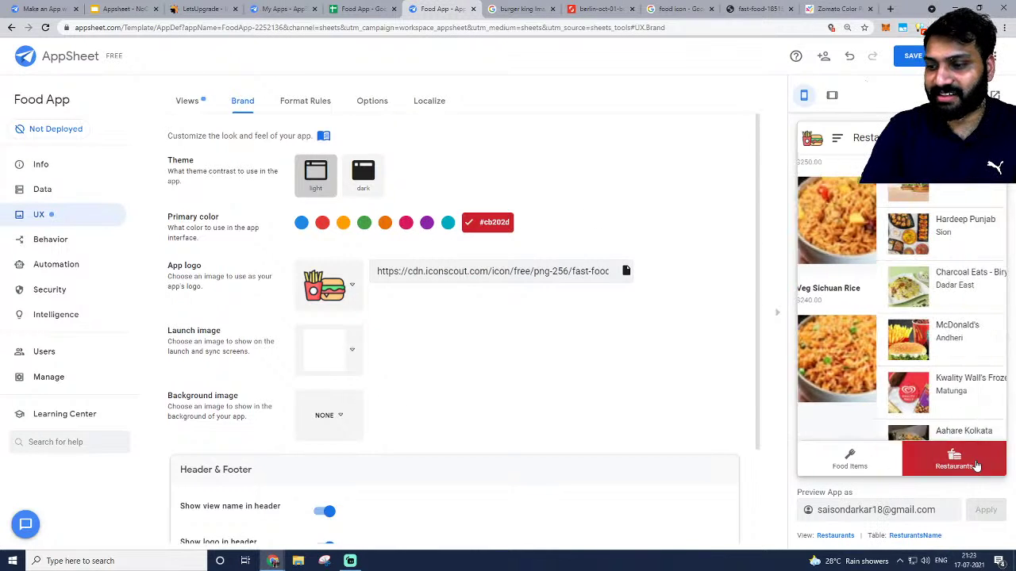
pyautogui.click(848, 460)
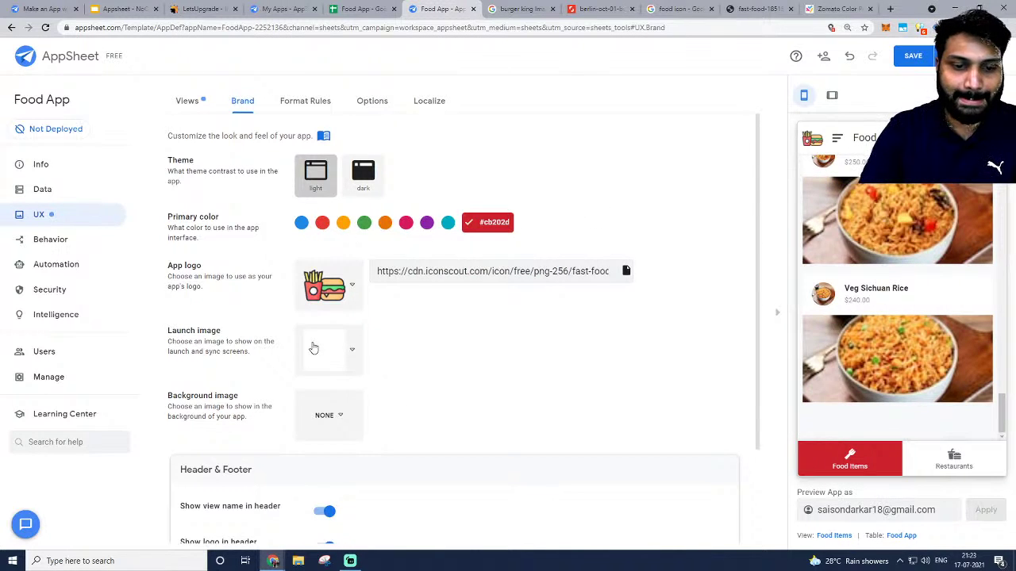
pyautogui.scroll(-2, 314, 349)
pyautogui.click(346, 500)
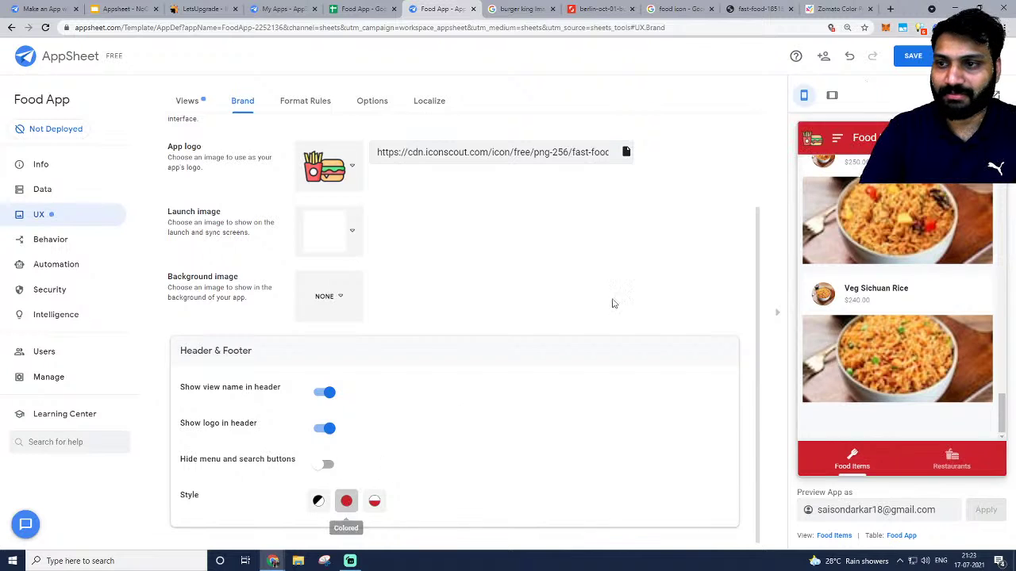
pyautogui.scroll(2, 879, 328)
pyautogui.scroll(8, 879, 328)
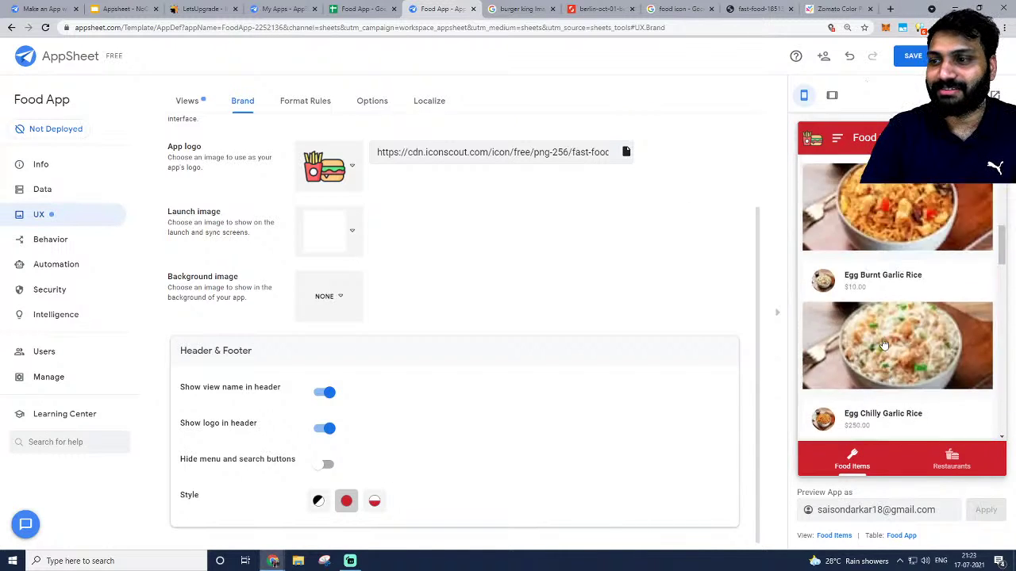
# Set the background image to none and the launch image to plain white.
pyautogui.click(325, 306)
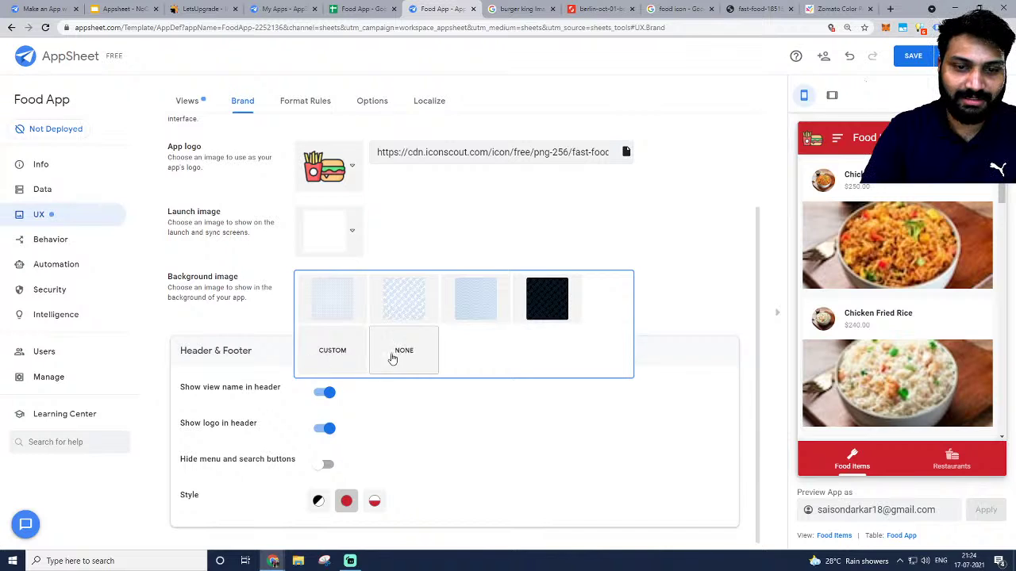
pyautogui.click(310, 361)
pyautogui.click(335, 296)
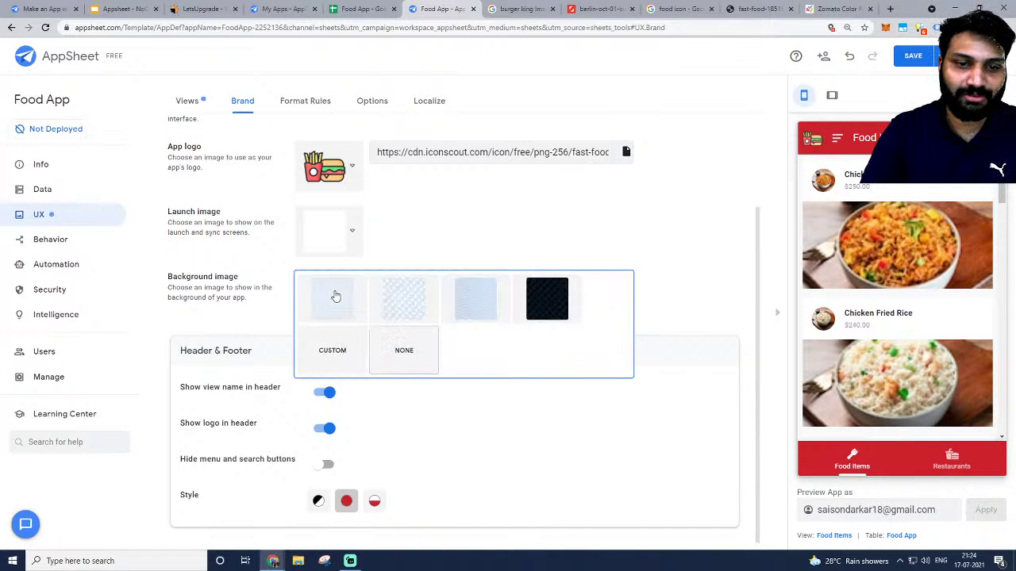
pyautogui.click(397, 363)
pyautogui.click(342, 252)
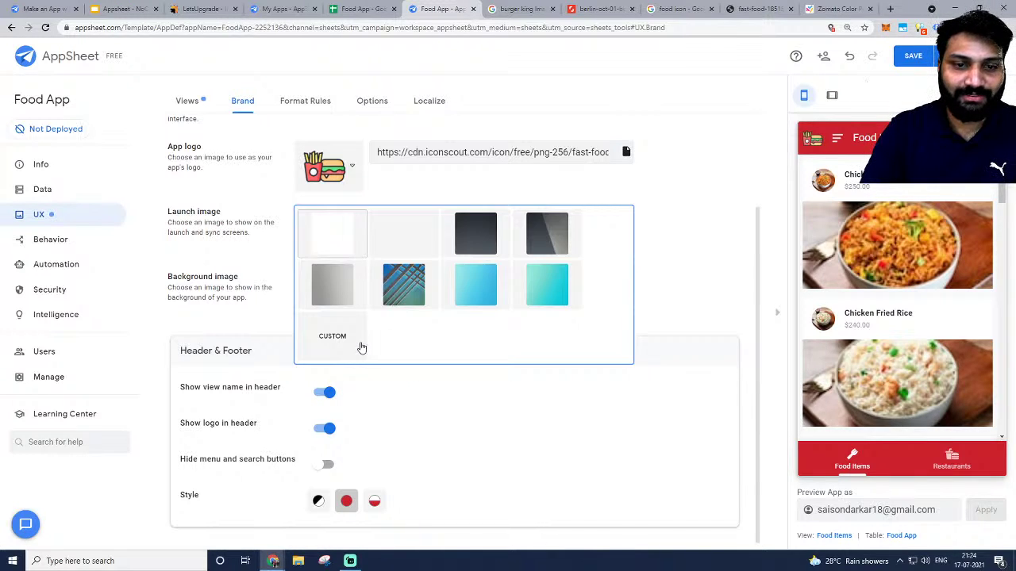
pyautogui.click(351, 340)
pyautogui.click(345, 235)
pyautogui.click(342, 251)
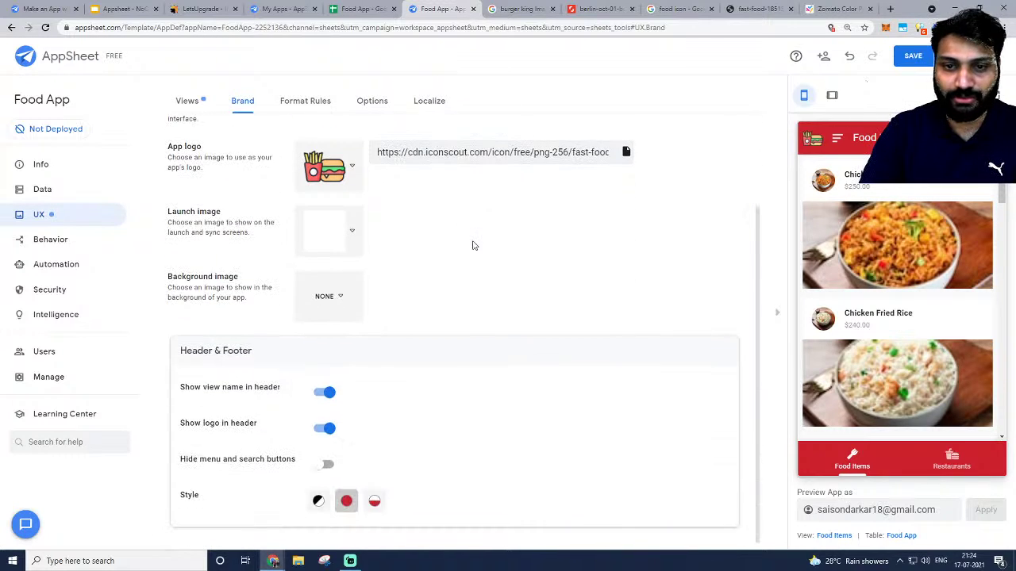
pyautogui.click(338, 248)
pyautogui.click(656, 227)
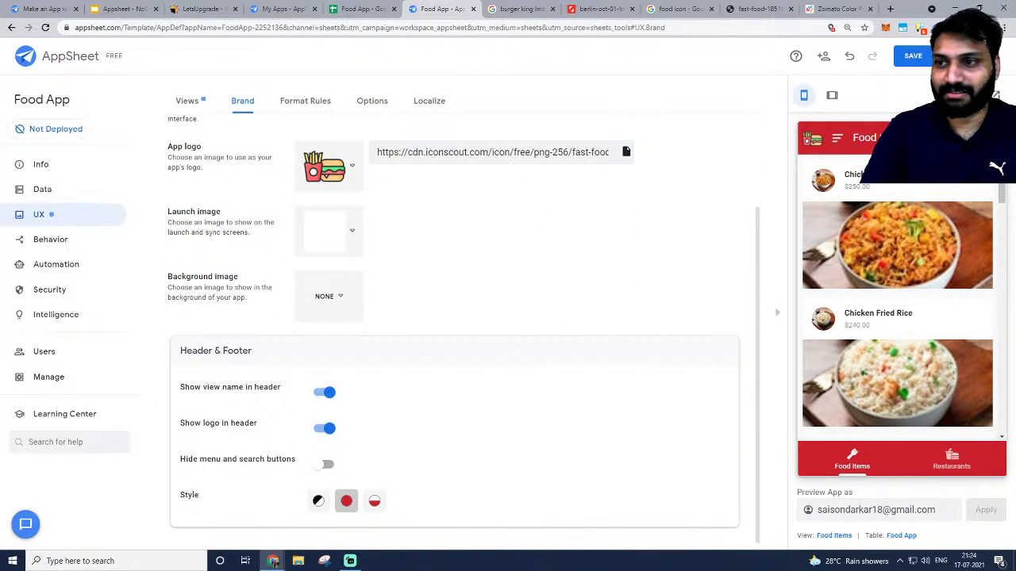
# Save the Food App's branding changes.
pyautogui.click(909, 57)
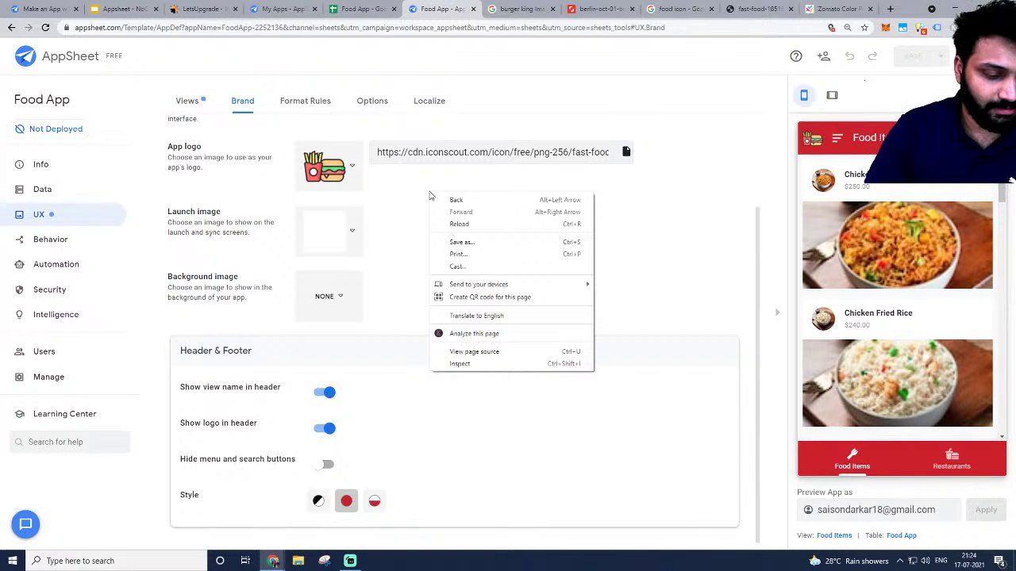
pyautogui.click(695, 213)
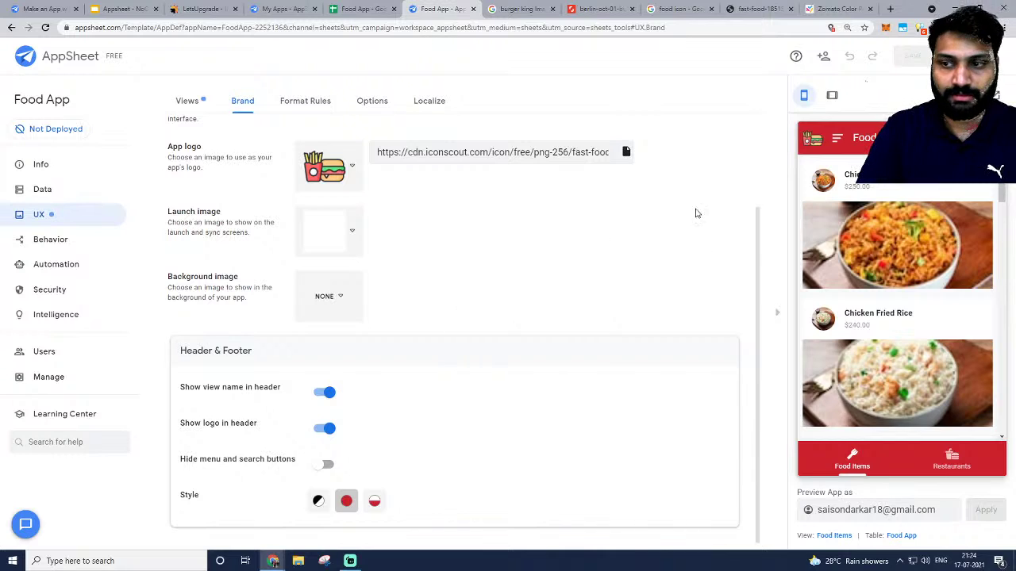
pyautogui.scroll(-10, 821, 261)
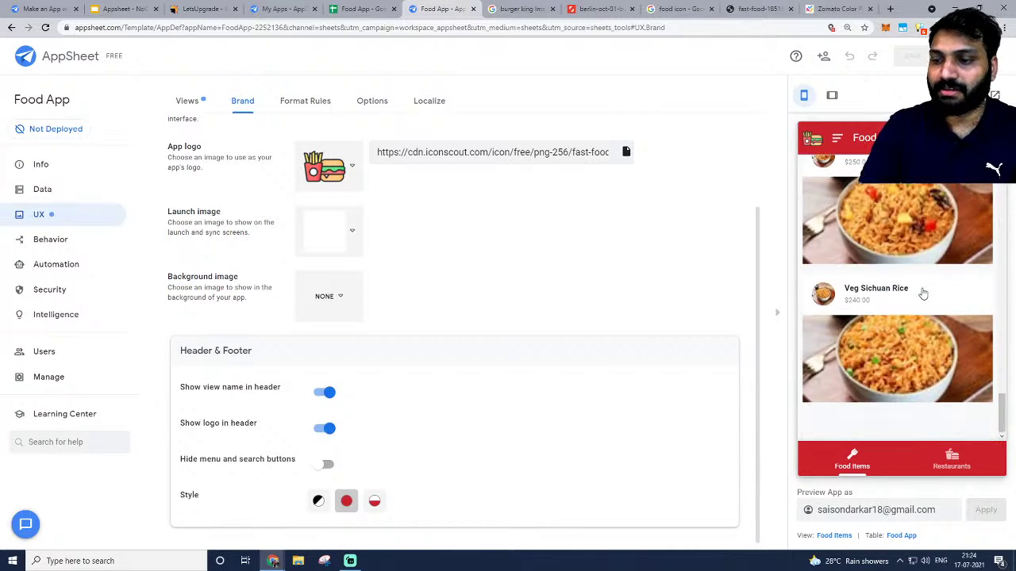
pyautogui.scroll(8, 922, 293)
# Preview the Restaurants list, then scroll through the red-branded Food Items list.
pyautogui.click(946, 471)
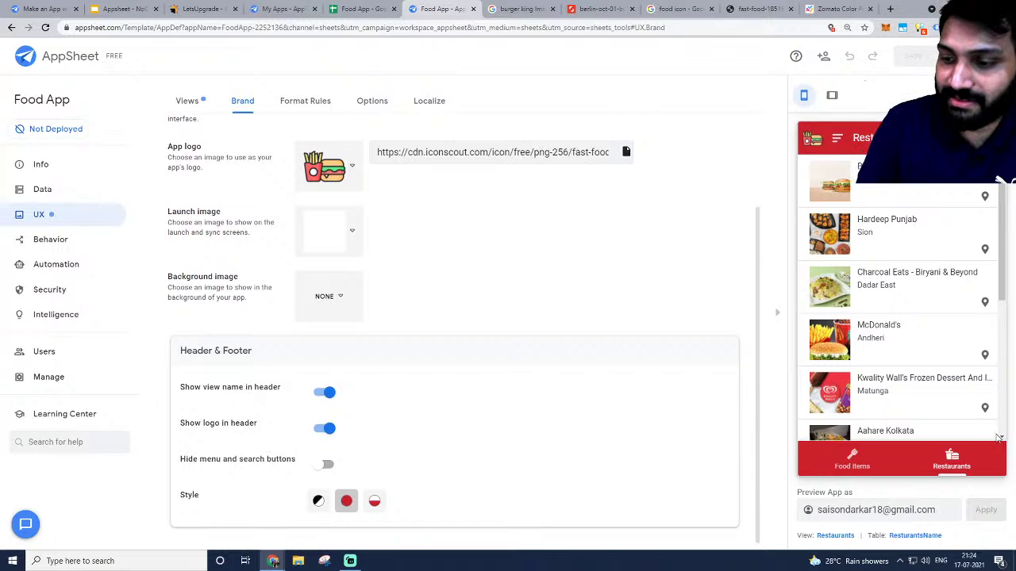
pyautogui.click(841, 462)
pyautogui.scroll(-2, 922, 226)
pyautogui.scroll(-15, 922, 225)
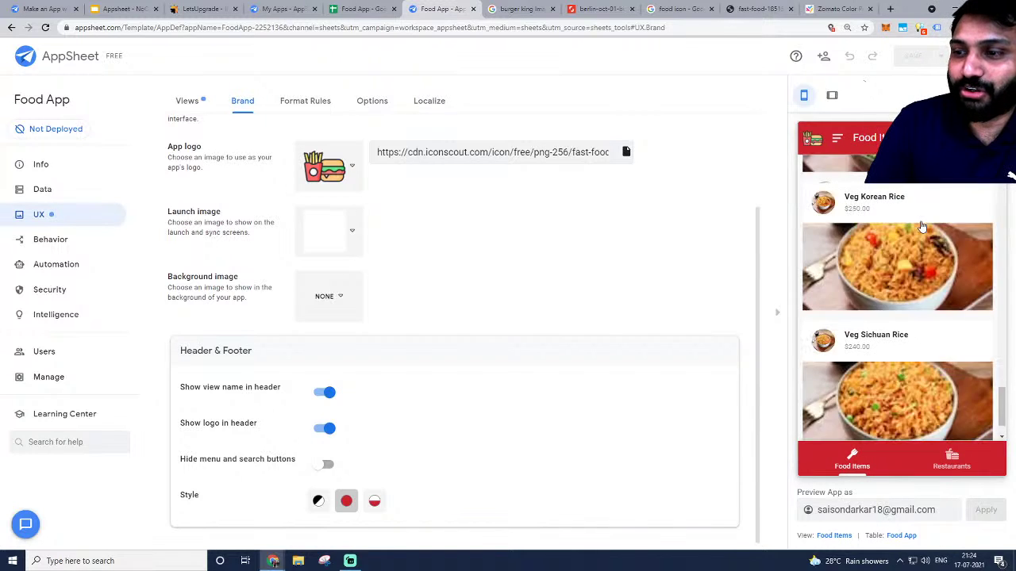
pyautogui.scroll(15, 921, 227)
pyautogui.scroll(1, 919, 228)
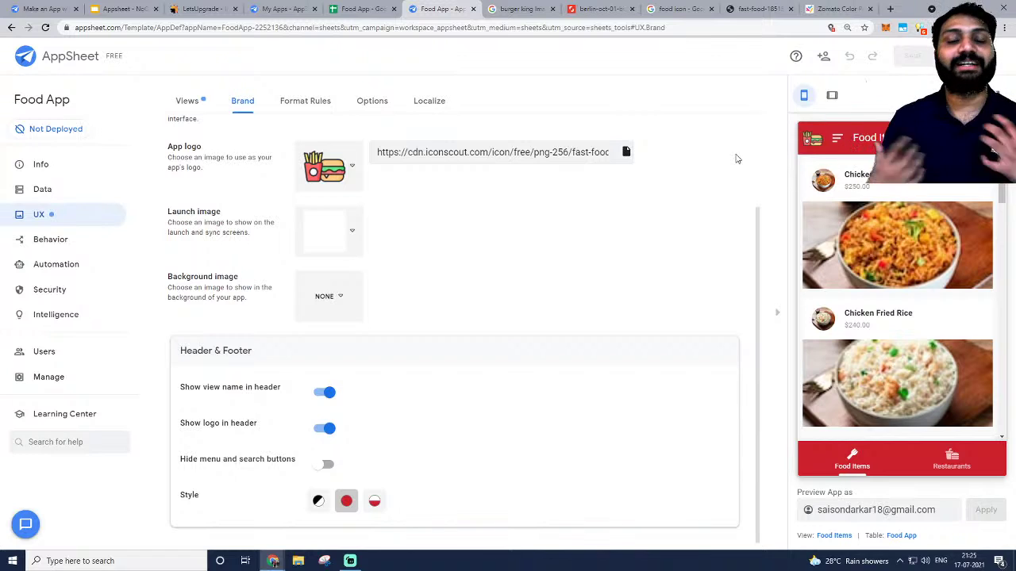
# Glance at My Apps and the ResturantsName sheet, then return to the Food App's Brand settings.
pyautogui.click(282, 9)
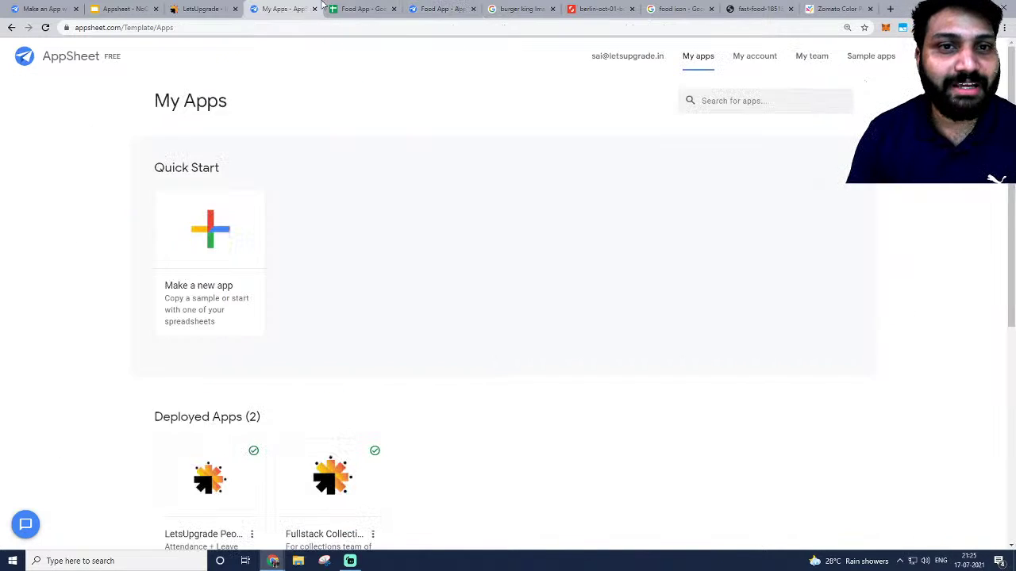
pyautogui.click(361, 9)
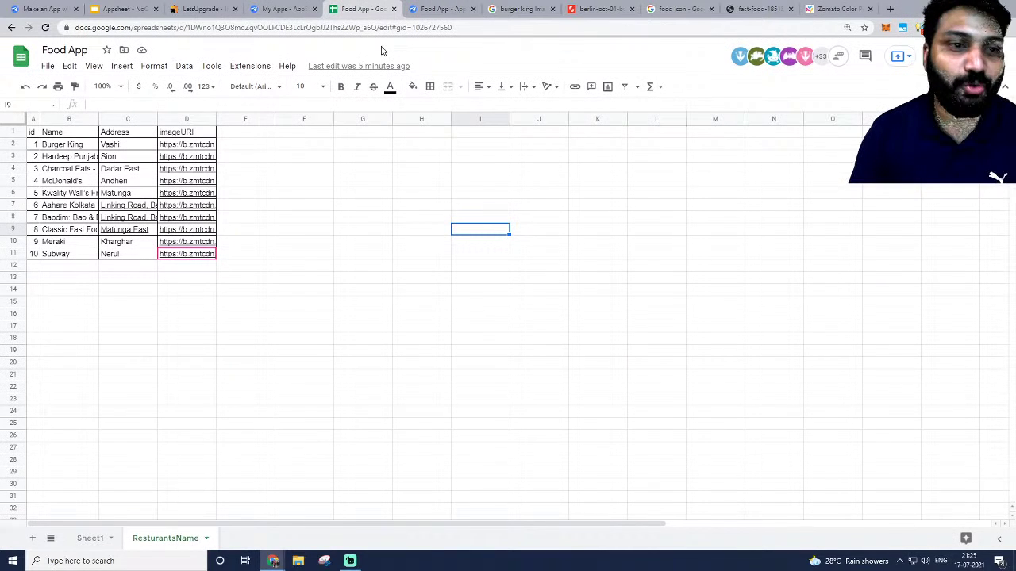
pyautogui.click(453, 9)
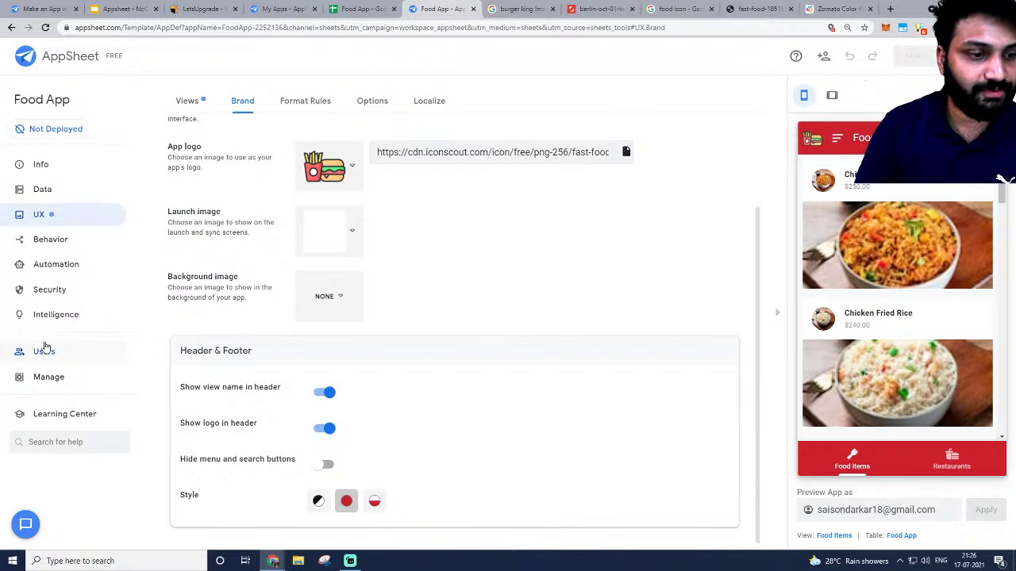
# Review the Deployment Check and its Account status error, then view the Manage Author options.
pyautogui.click(41, 131)
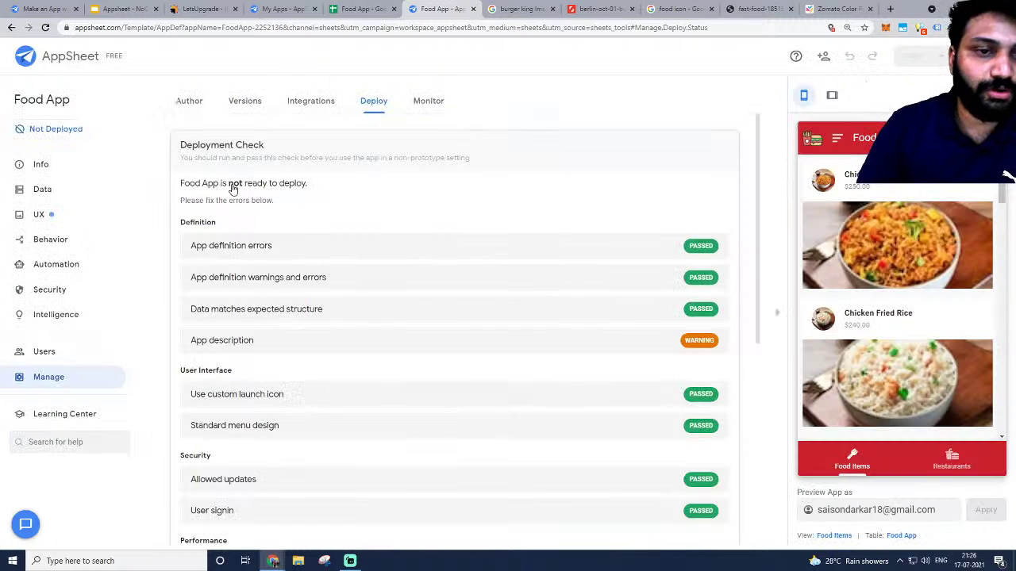
pyautogui.scroll(-2, 540, 264)
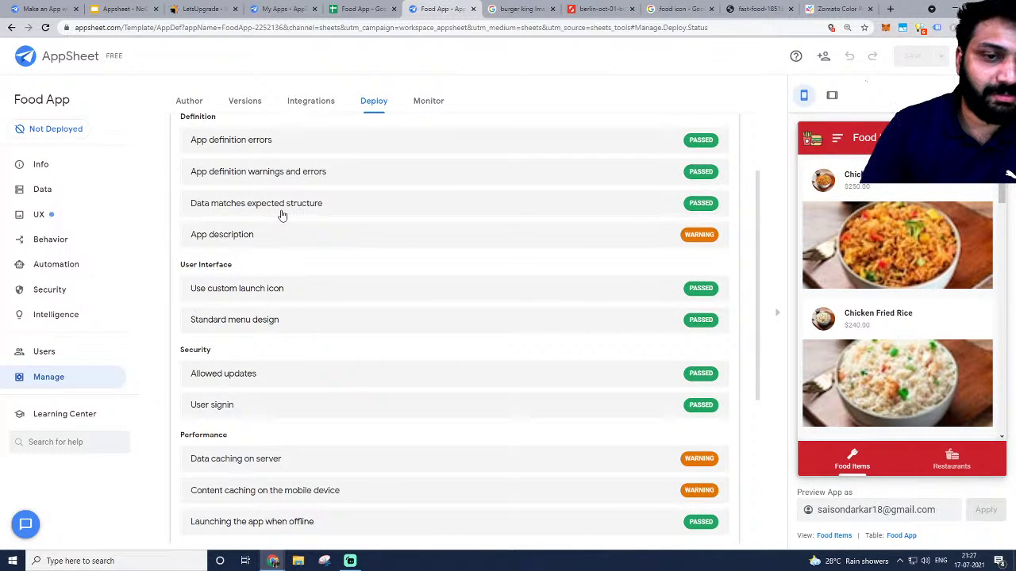
pyautogui.scroll(-1, 282, 214)
pyautogui.scroll(-4, 238, 176)
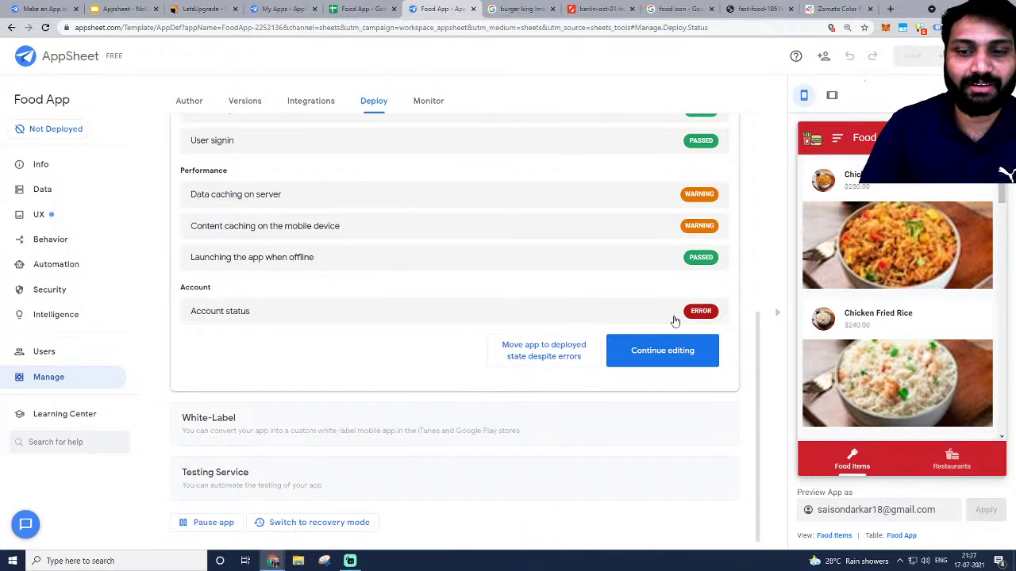
pyautogui.click(325, 318)
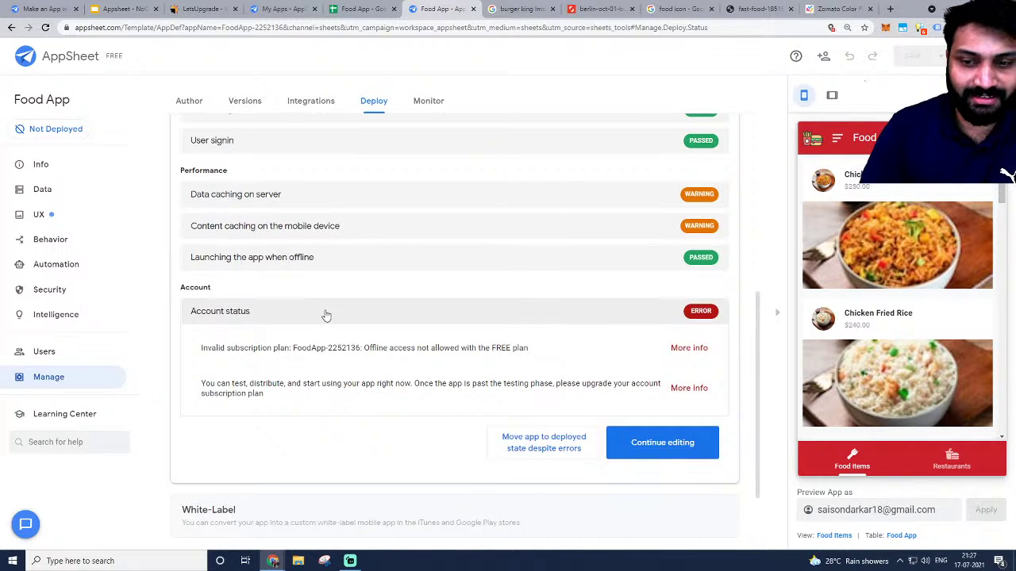
pyautogui.click(325, 314)
pyautogui.scroll(5, 412, 311)
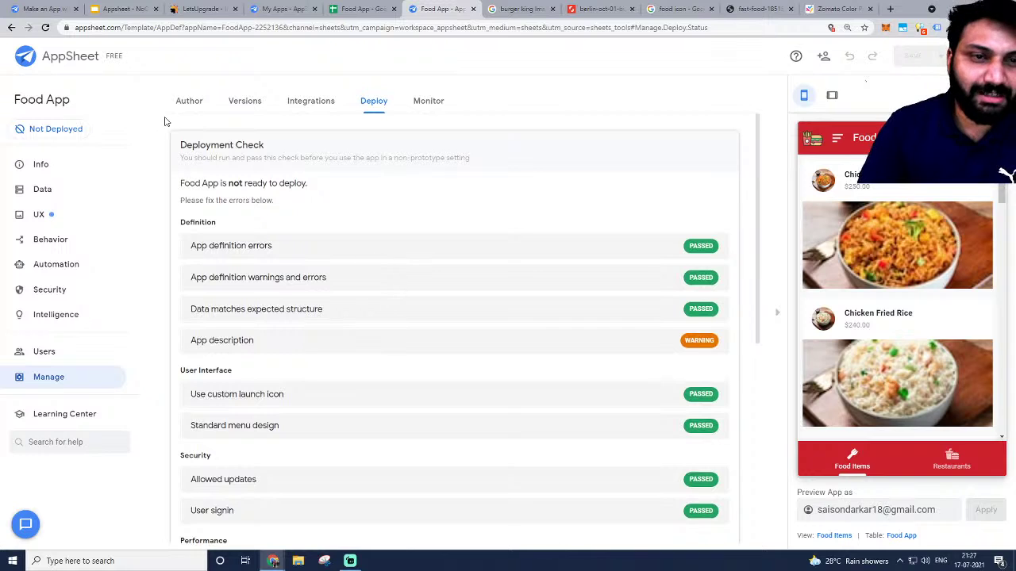
pyautogui.click(184, 103)
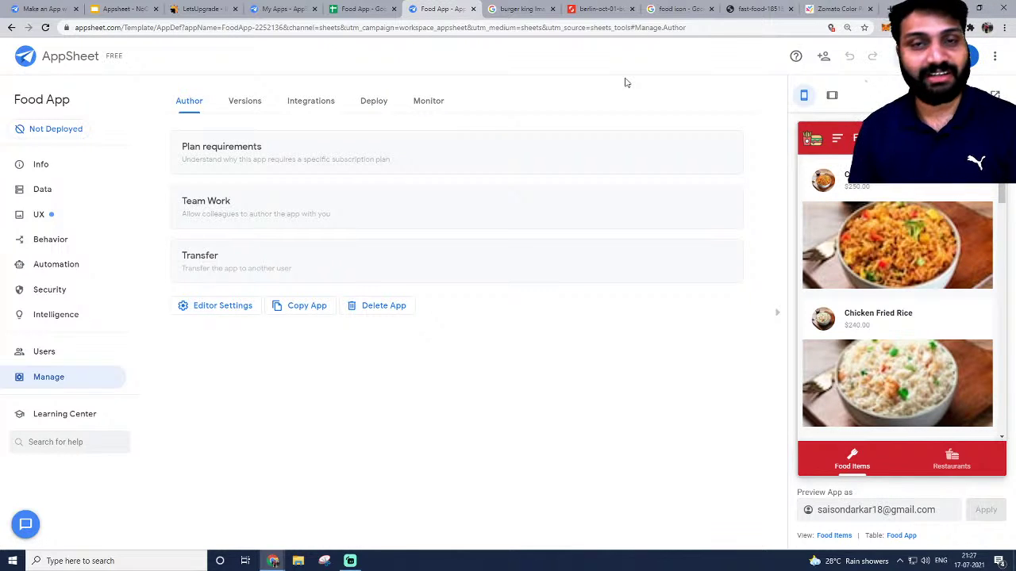
# Check the Food App spreadsheet, return to the AppSheet editor, then bring up YouTube Studio's live stream.
pyautogui.click(384, 8)
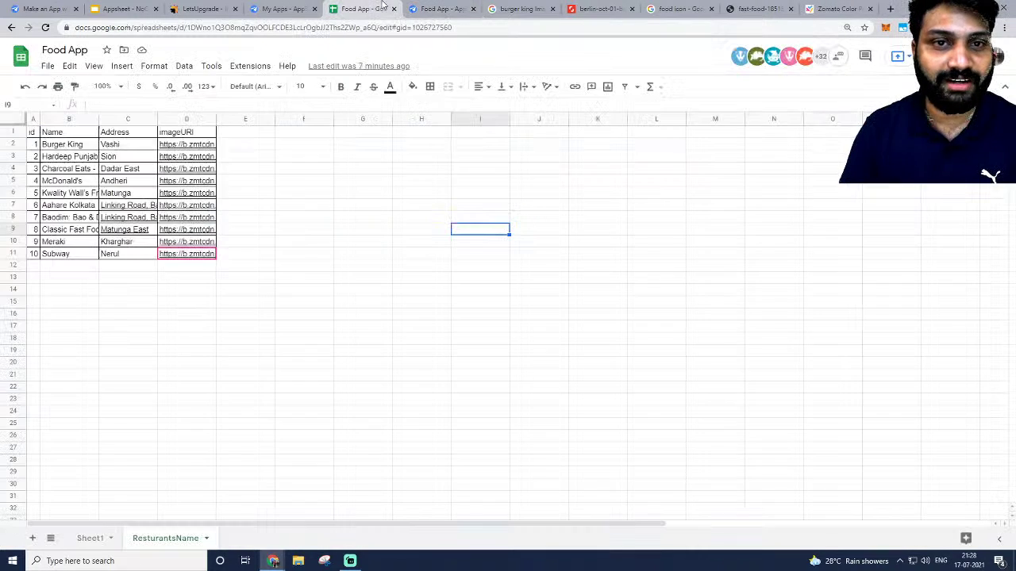
pyautogui.click(440, 8)
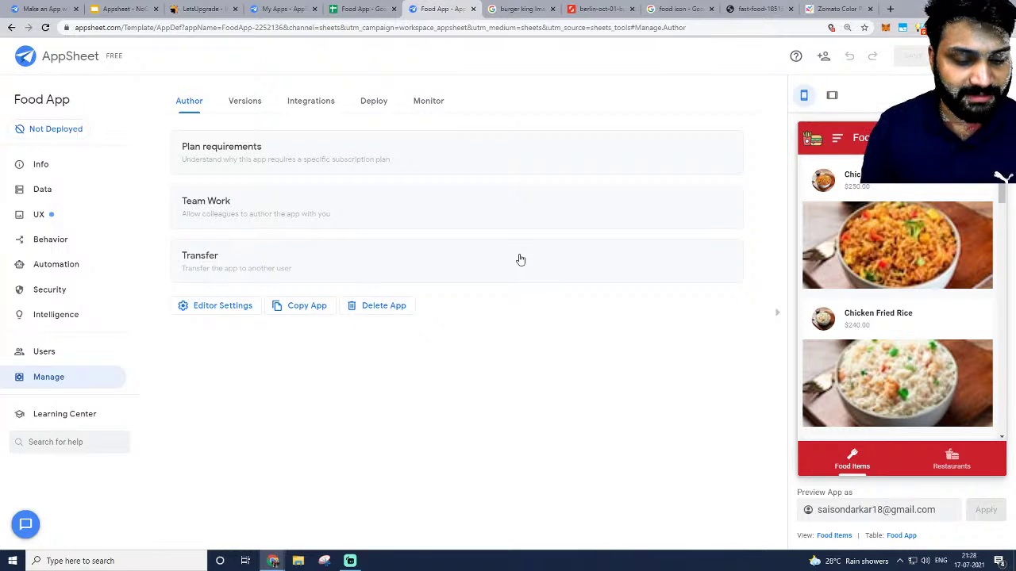
pyautogui.hotkey('alt', 'Tab')
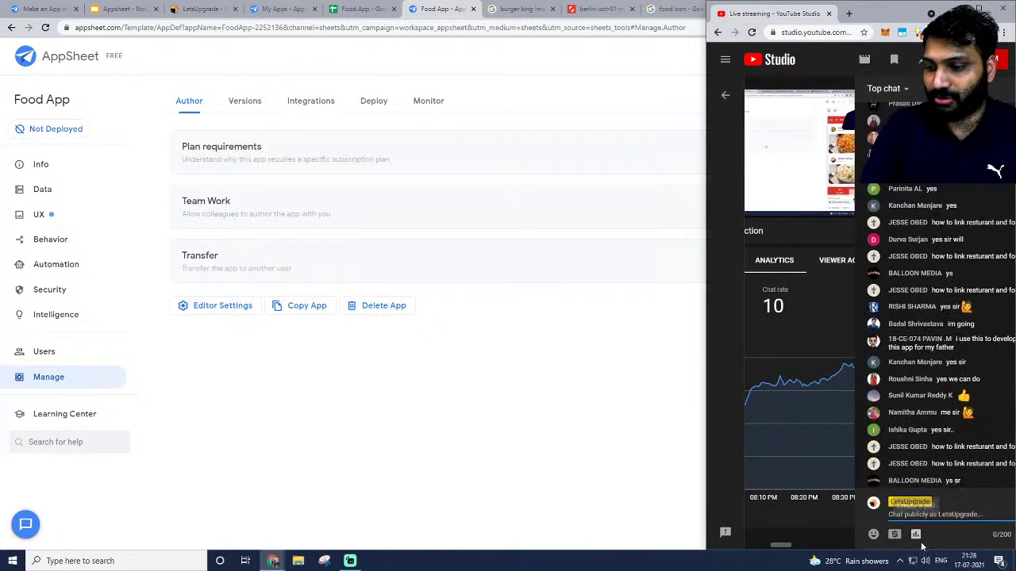
# Post a live-chat poll 'What time class tomorrow ?' with answers 11 AM and 7 PM.
pyautogui.click(916, 534)
pyautogui.click(919, 423)
pyautogui.write('Wha')
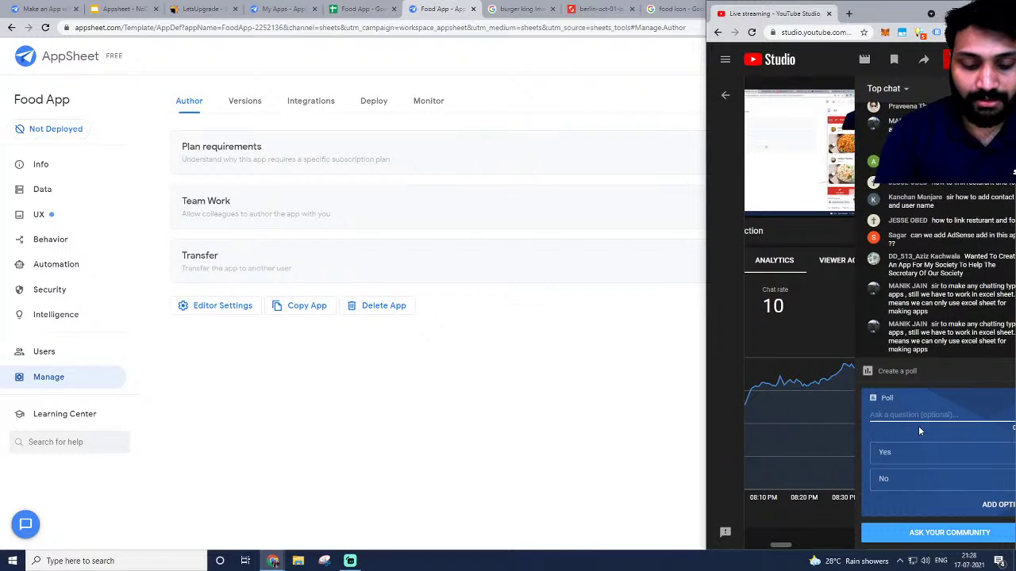
pyautogui.write('t time class')
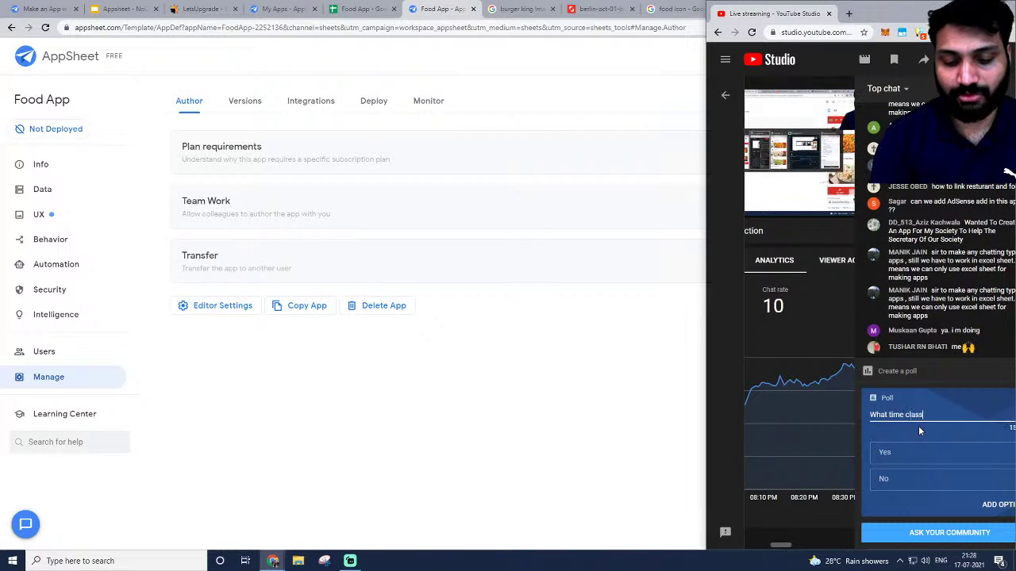
pyautogui.write(' tomorrow ')
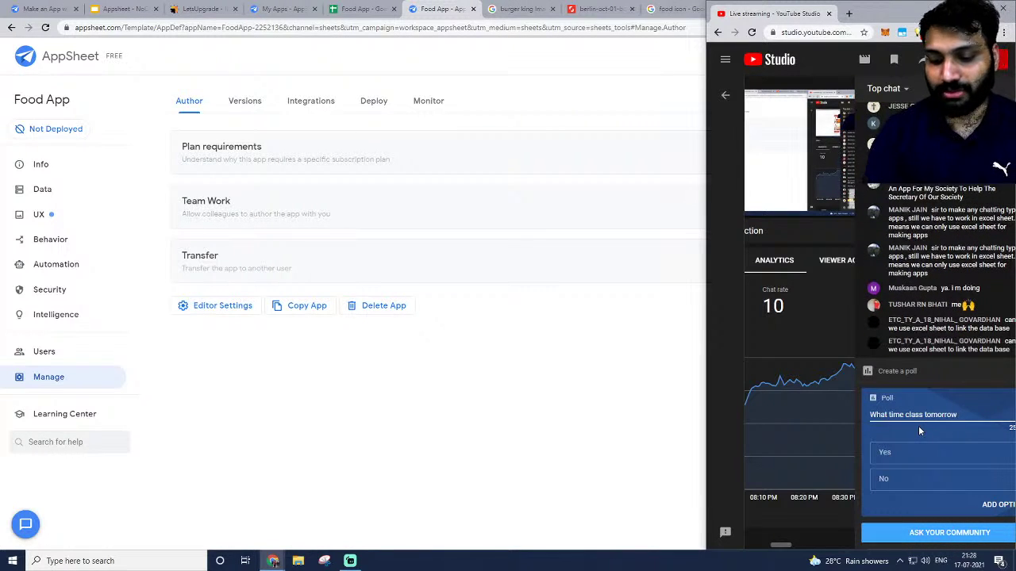
pyautogui.write('?')
pyautogui.click(906, 451)
pyautogui.write('1')
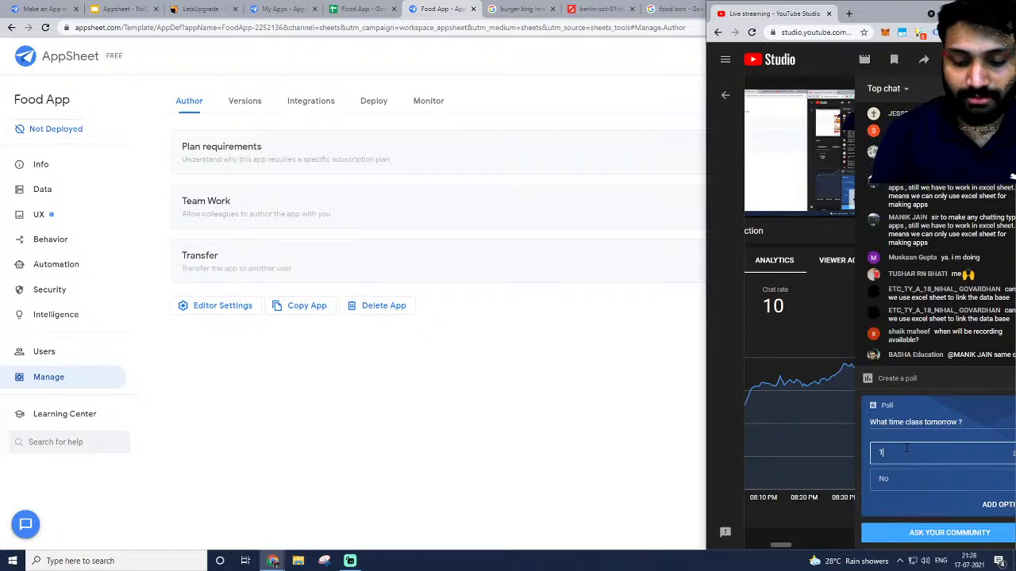
pyautogui.write('1 A')
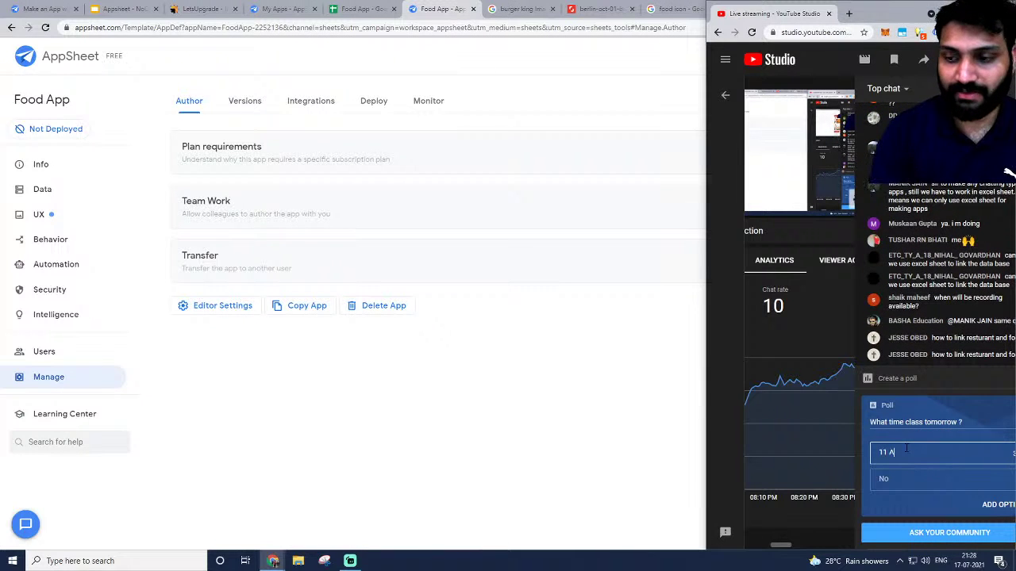
pyautogui.write('M')
pyautogui.click(894, 477)
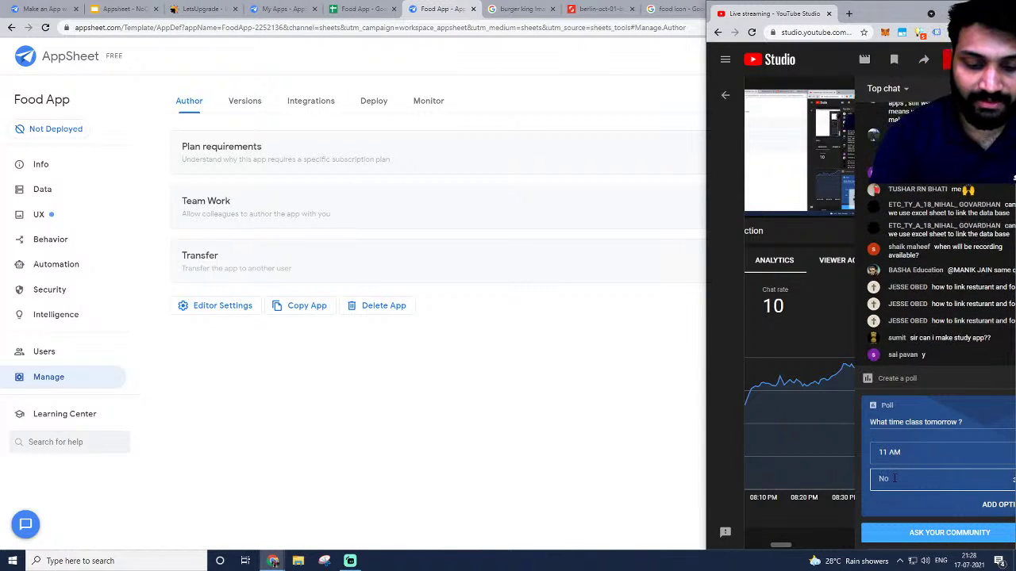
pyautogui.write('7 PM')
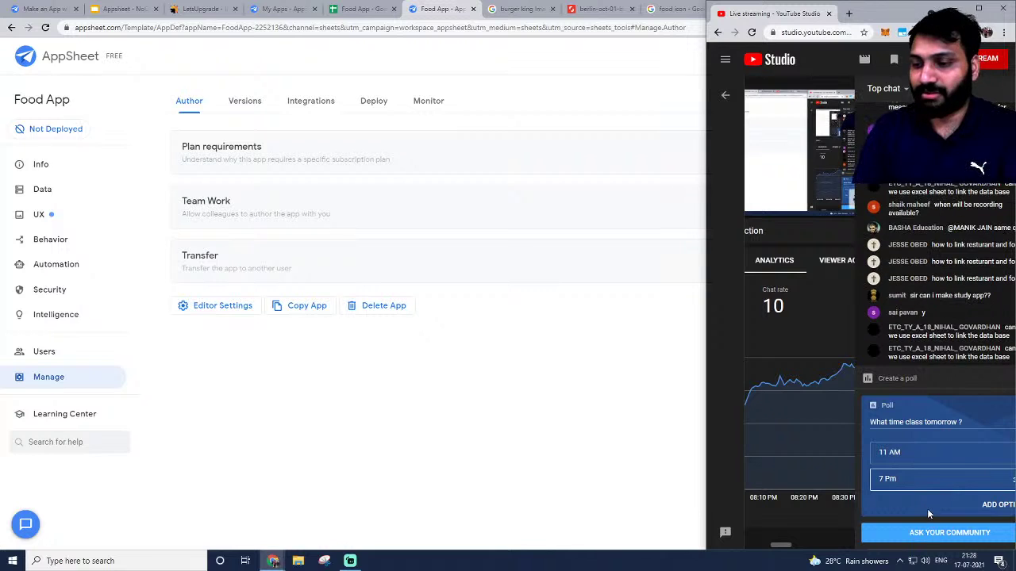
pyautogui.press('BackSpace')
pyautogui.write('M')
pyautogui.click(944, 535)
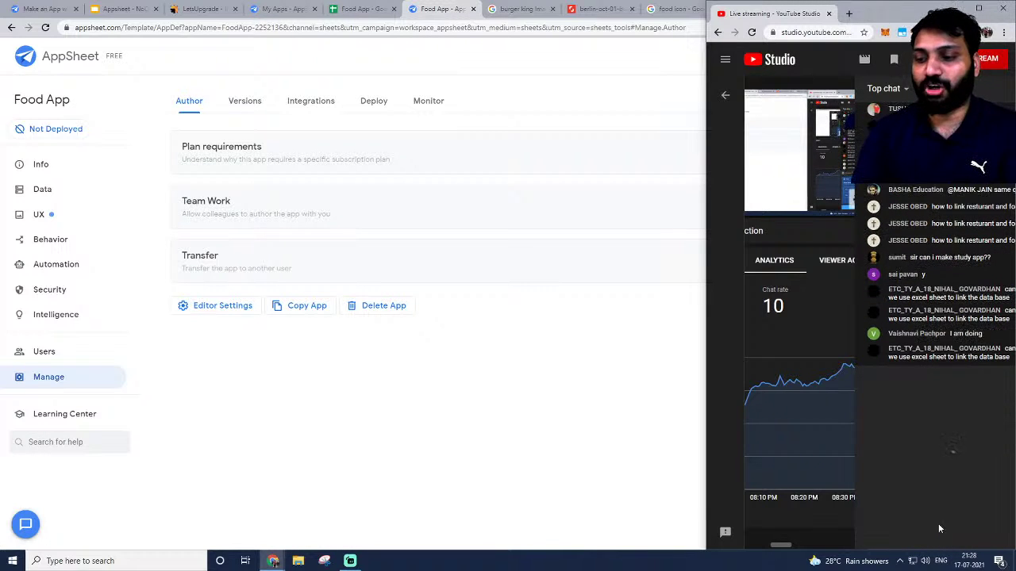
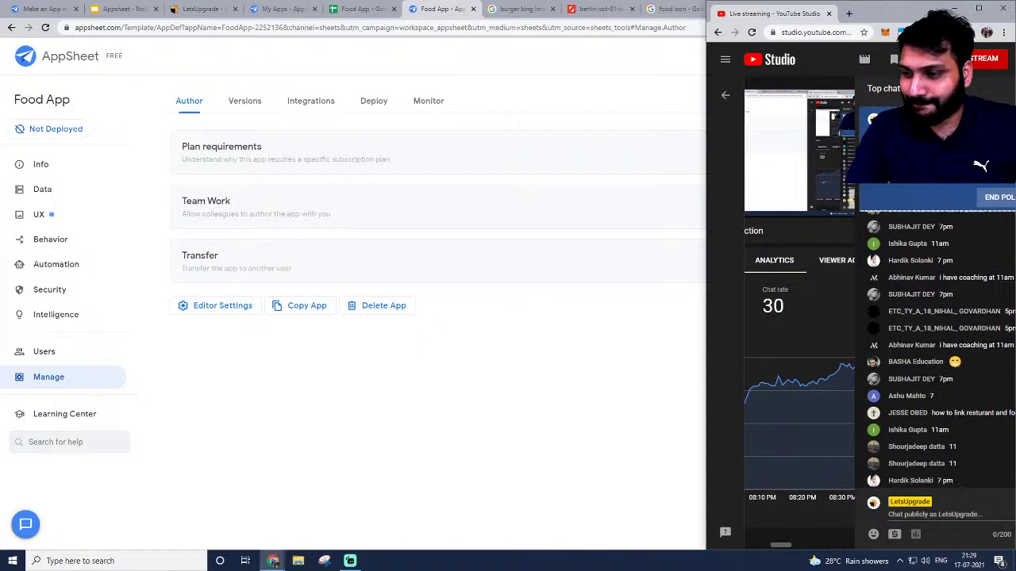
# Read through the YouTube live chat, then bring back the Food App's Data page and its two tables.
pyautogui.scroll(2, 900, 341)
pyautogui.scroll(-5, 901, 341)
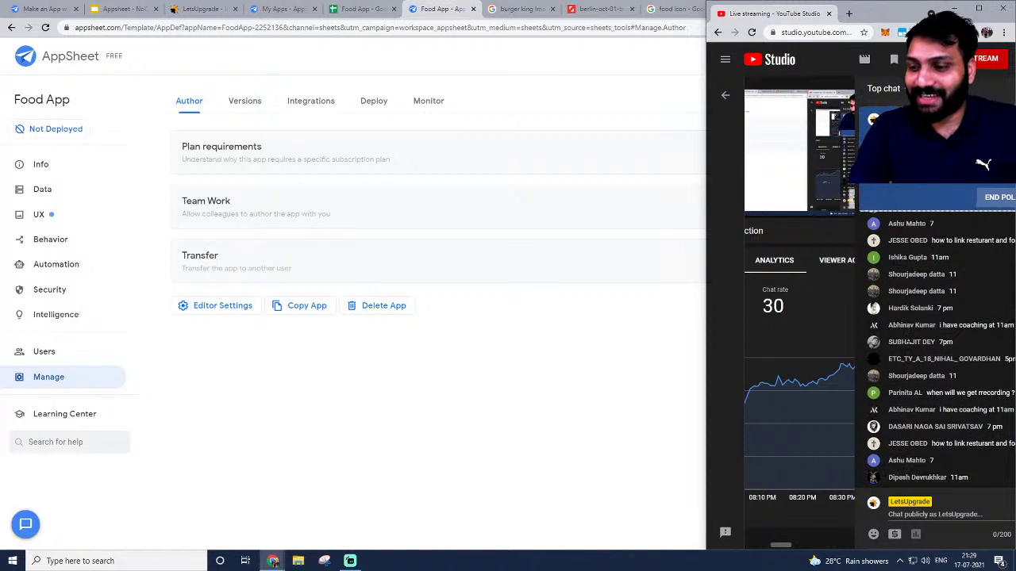
pyautogui.scroll(1, 925, 389)
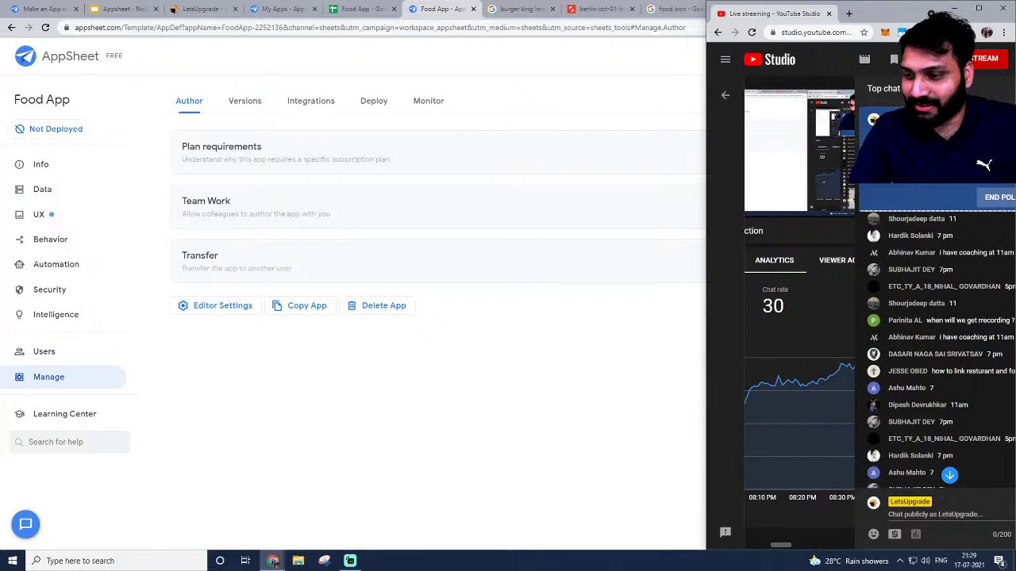
pyautogui.scroll(-2, 925, 382)
pyautogui.scroll(1, 925, 381)
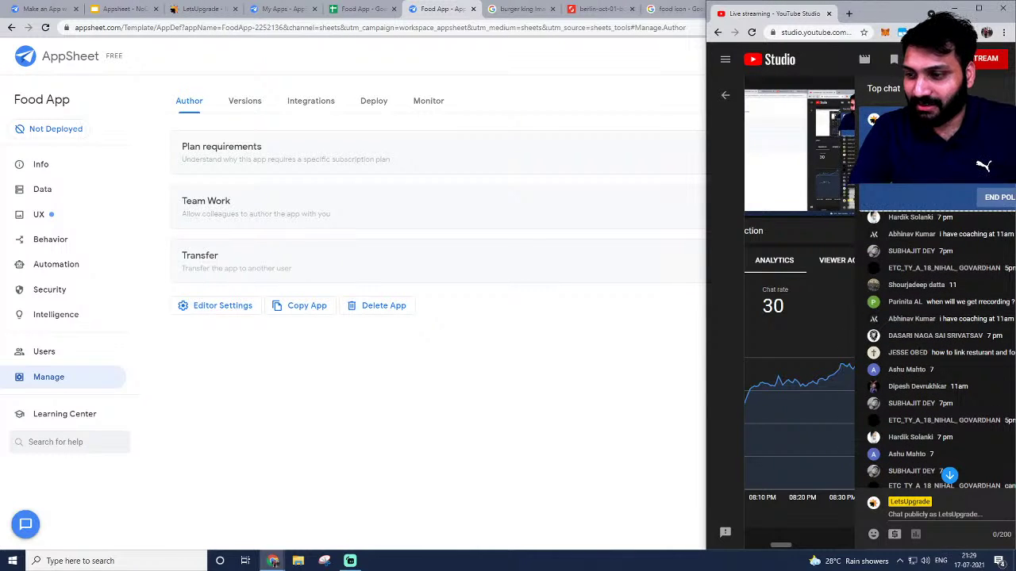
pyautogui.scroll(-3, 904, 353)
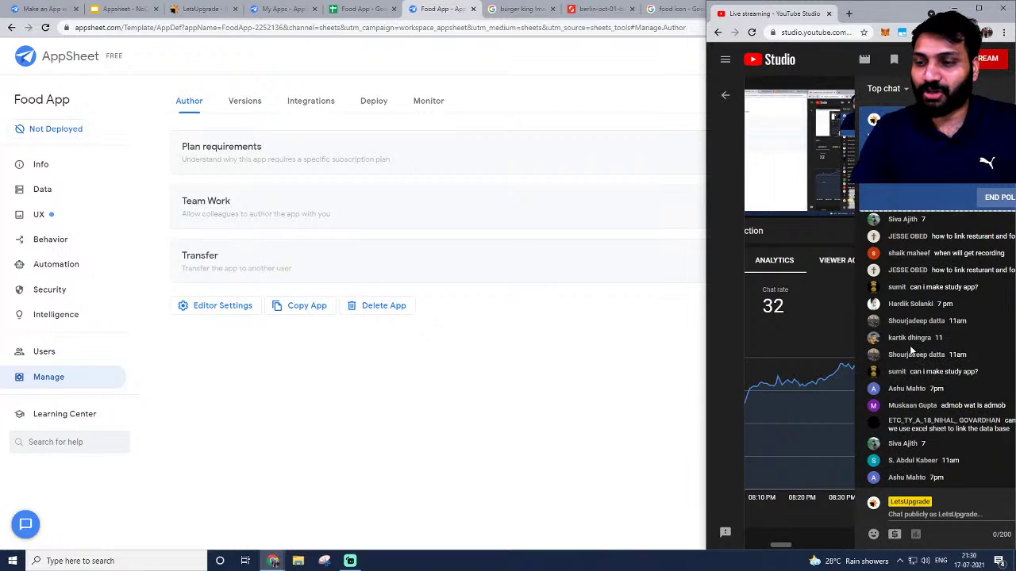
pyautogui.scroll(1, 914, 337)
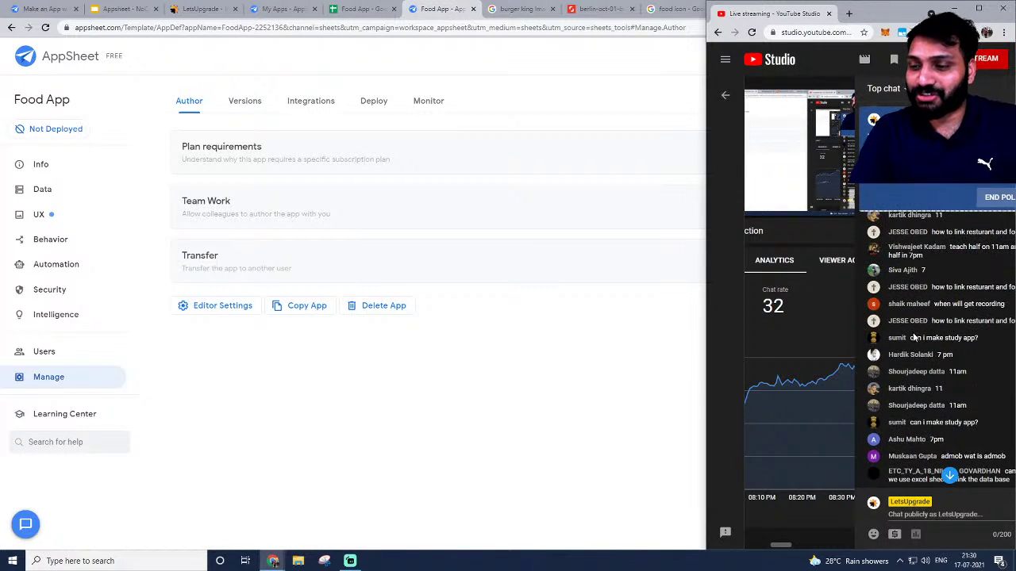
pyautogui.scroll(-3, 942, 317)
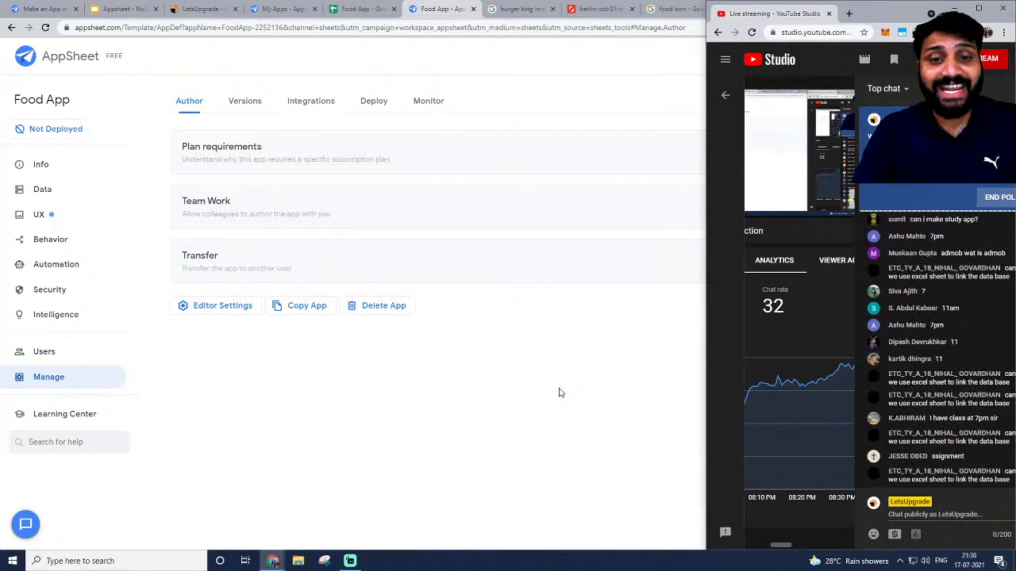
pyautogui.click(40, 189)
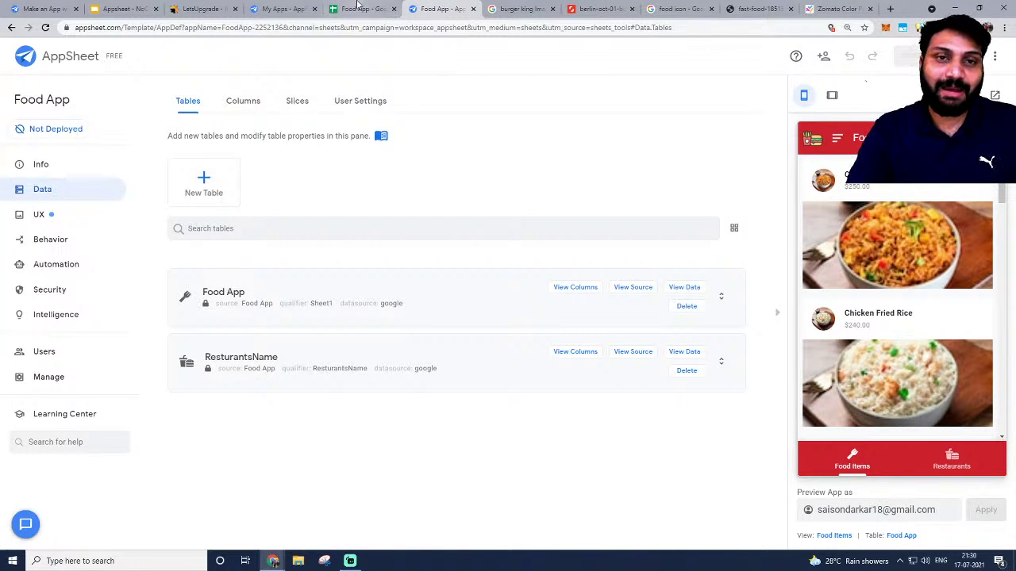
# Scroll through the food items in the AppSheet preview, then return to the YouTube Studio live stream.
pyautogui.hotkey('alt', 'Tab')
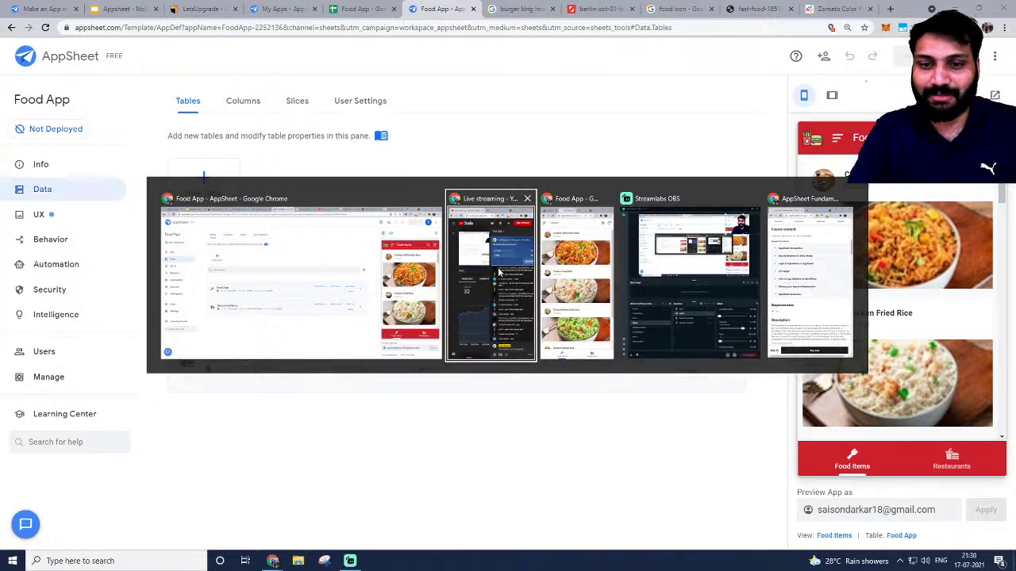
pyautogui.press('Escape')
pyautogui.scroll(-10, 933, 307)
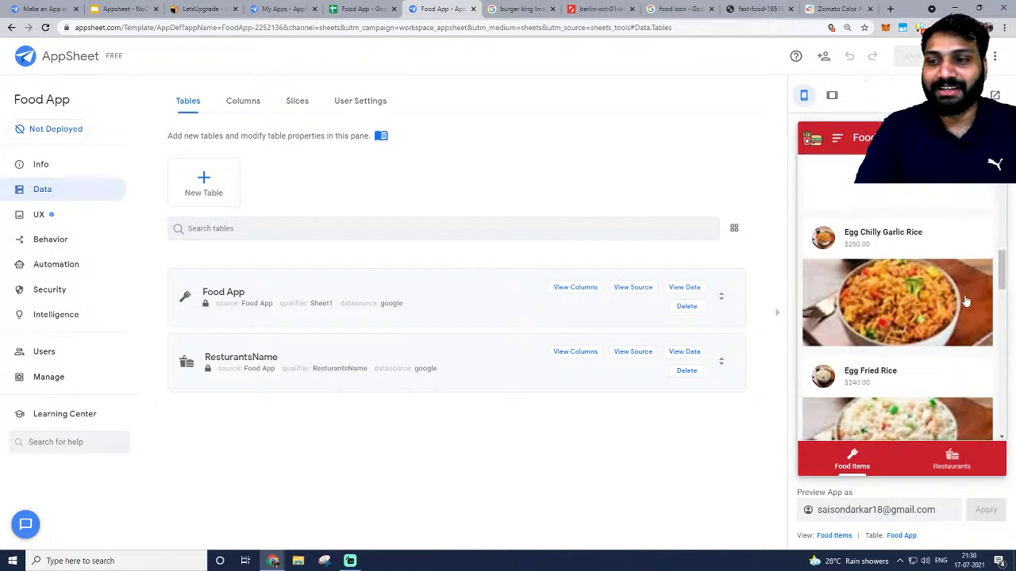
pyautogui.scroll(10, 933, 307)
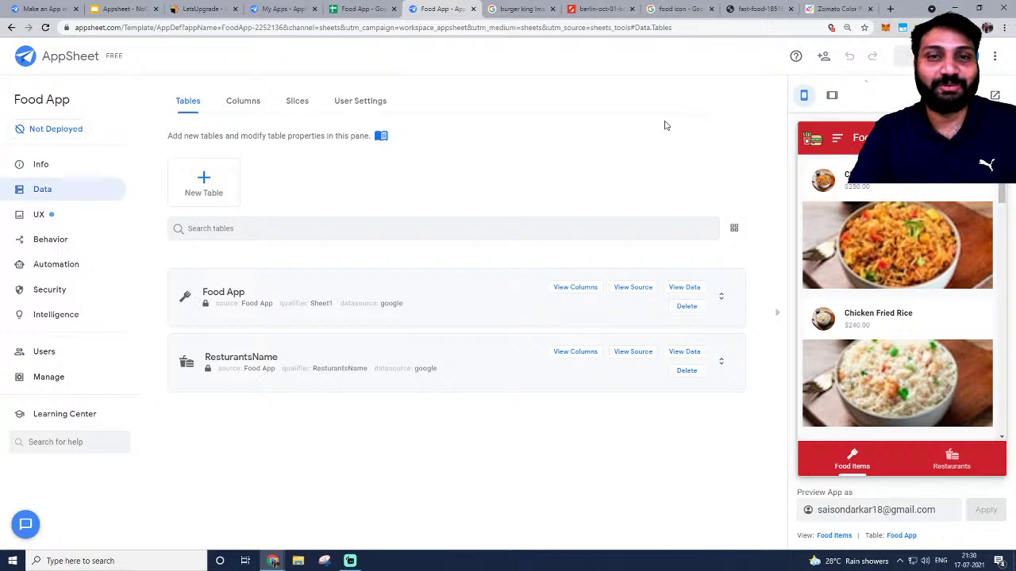
pyautogui.hotkey('alt', 'Tab')
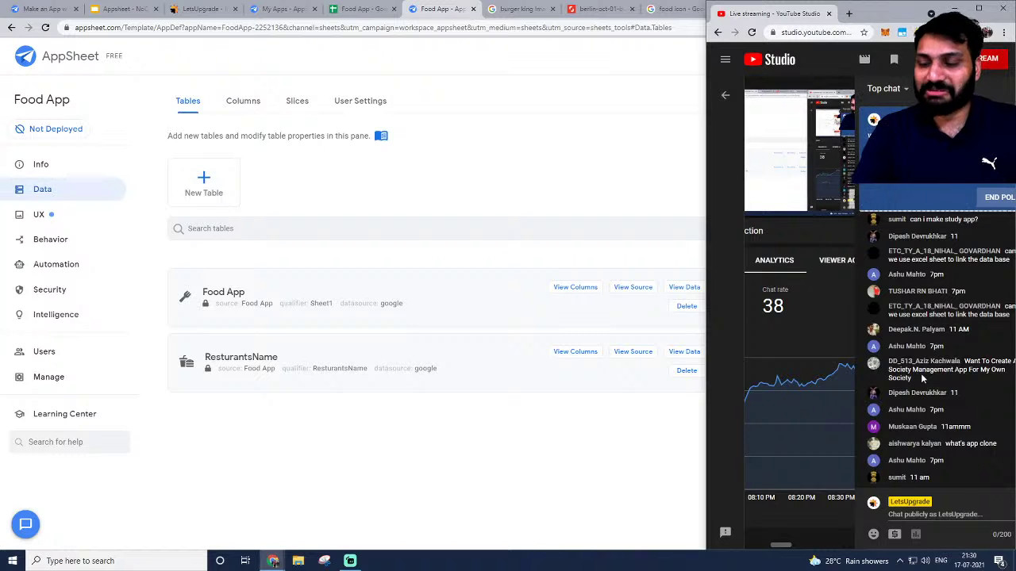
# Scroll the live chat and select the viewer's message about a society management app.
pyautogui.scroll(2, 879, 347)
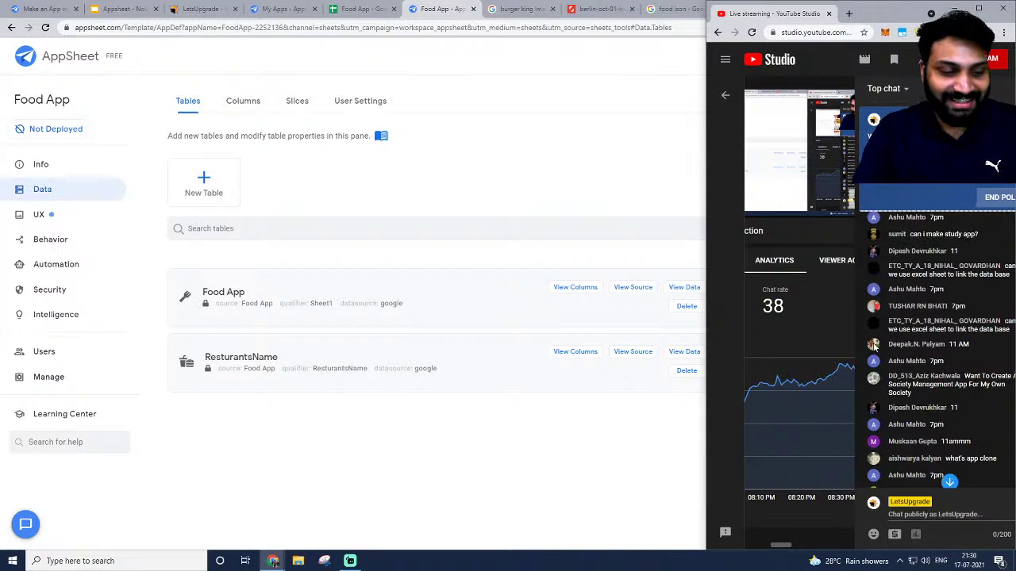
pyautogui.scroll(-3, 879, 347)
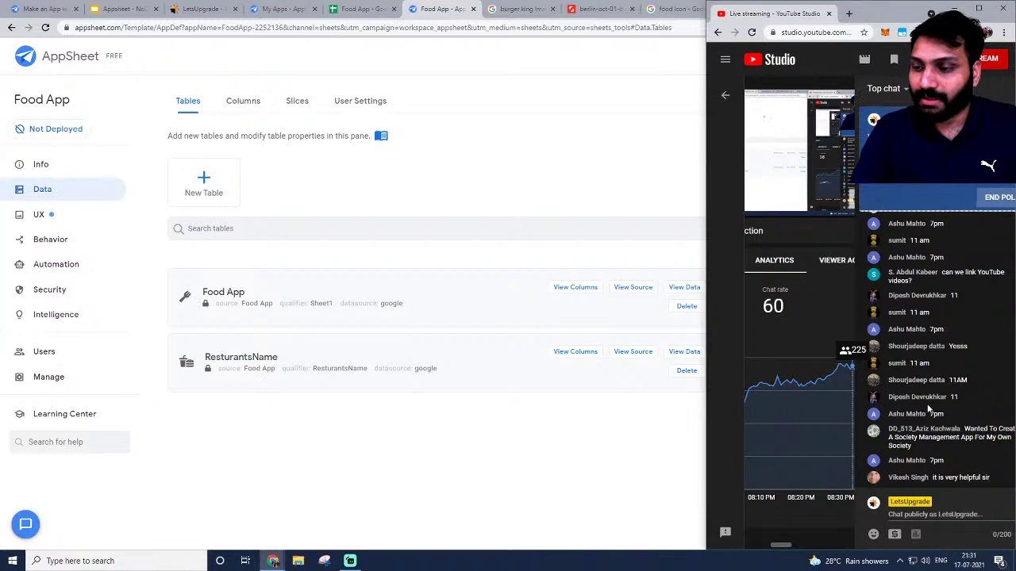
pyautogui.tripleClick(978, 412)
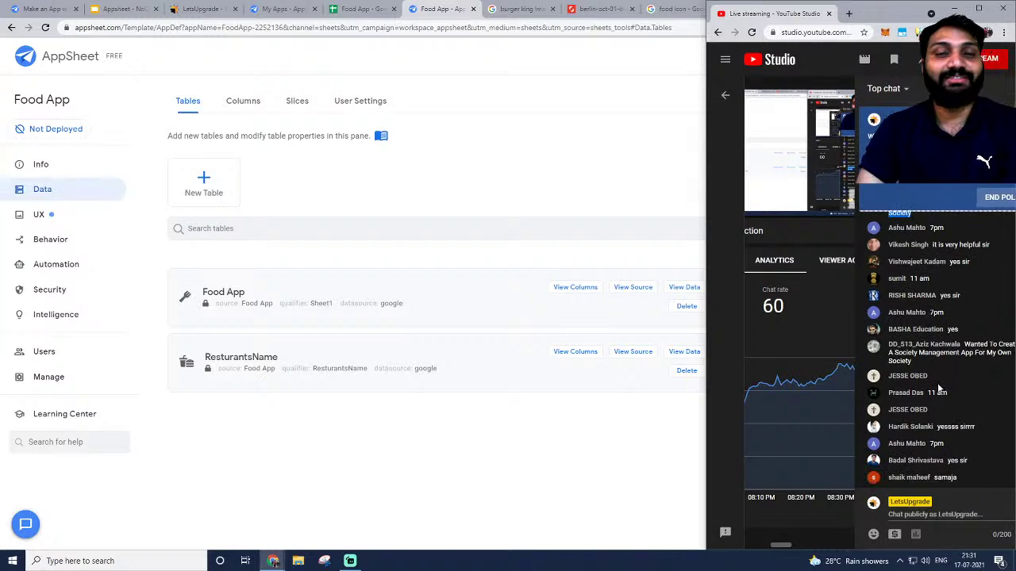
# Switch the preview to the Restaurants list and view Meraki's details.
pyautogui.click(72, 213)
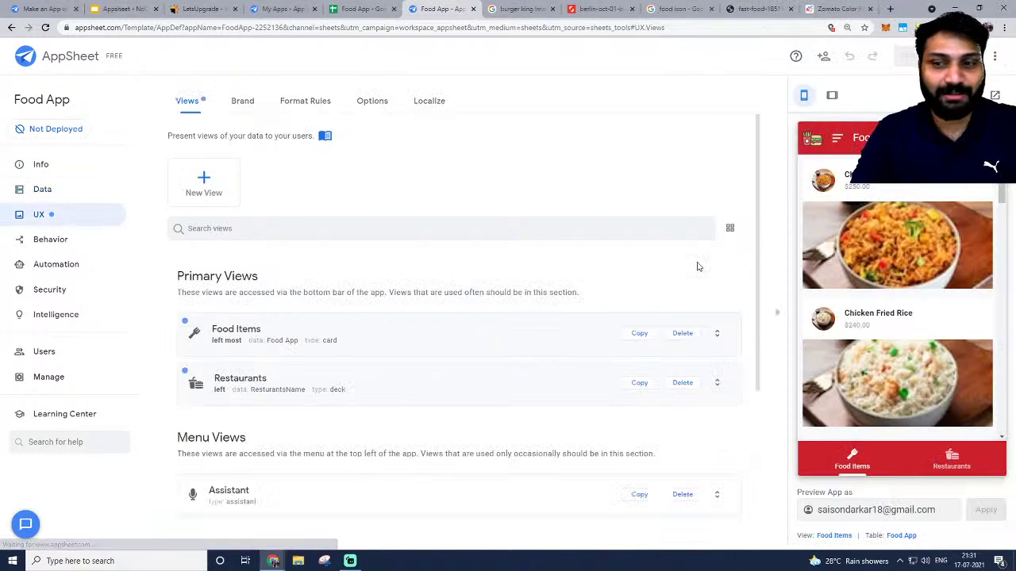
pyautogui.scroll(-2, 873, 301)
pyautogui.scroll(1, 916, 289)
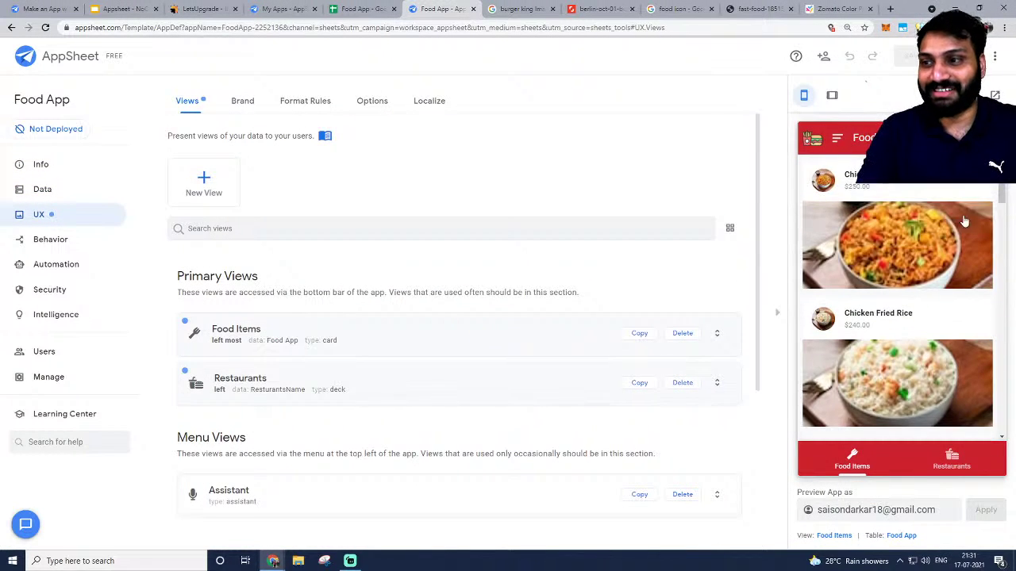
pyautogui.click(967, 472)
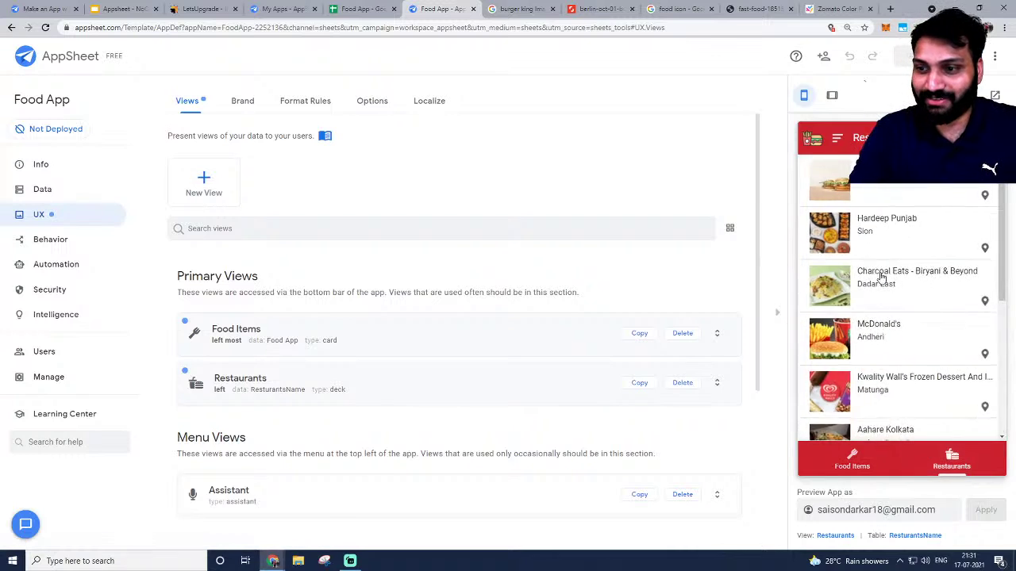
pyautogui.scroll(-4, 878, 356)
pyautogui.scroll(4, 885, 389)
pyautogui.scroll(-4, 886, 388)
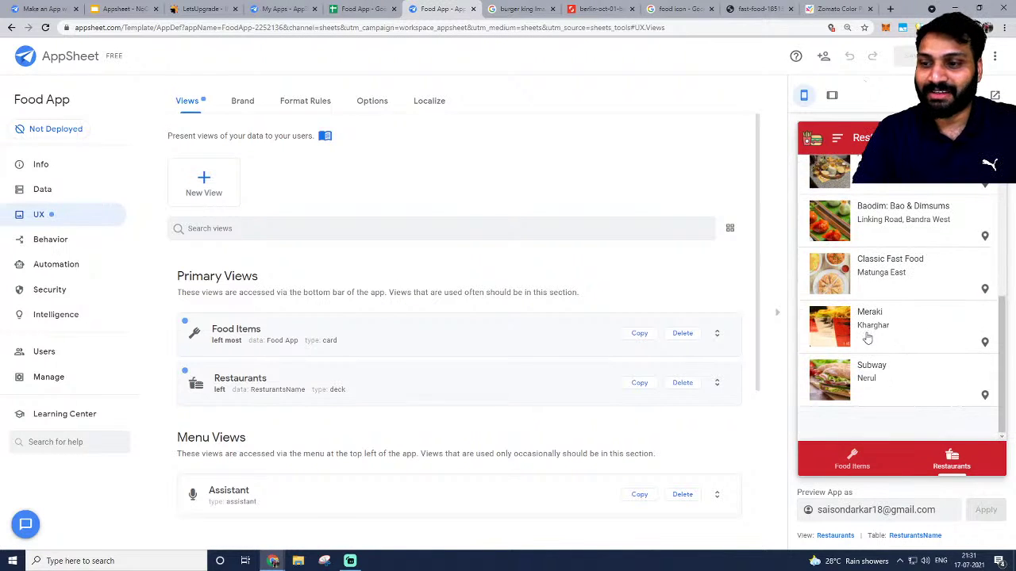
pyautogui.click(867, 340)
pyautogui.scroll(1, 837, 171)
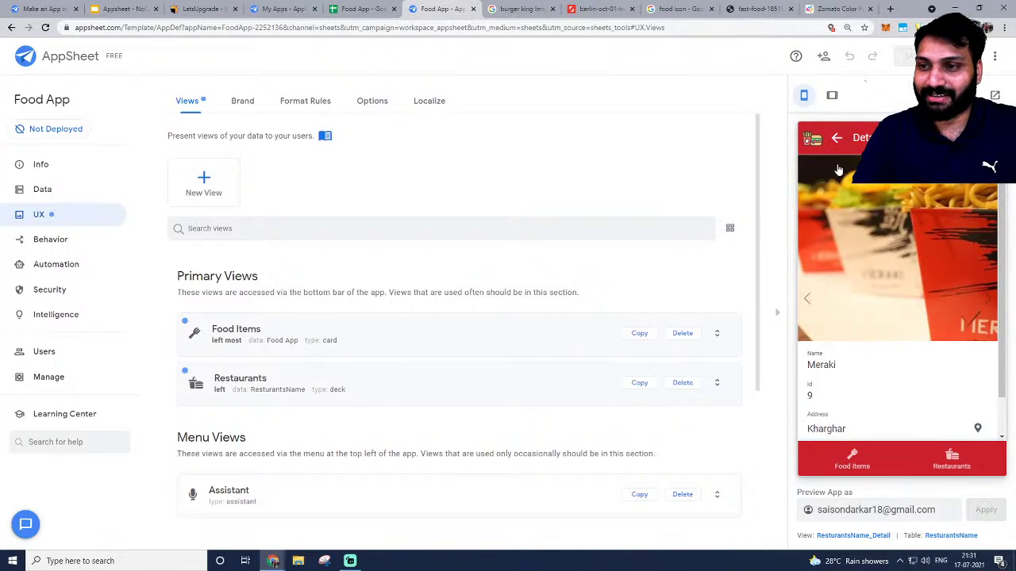
pyautogui.click(839, 148)
# Open Classic Fast Food's details and view its photo full size.
pyautogui.click(887, 265)
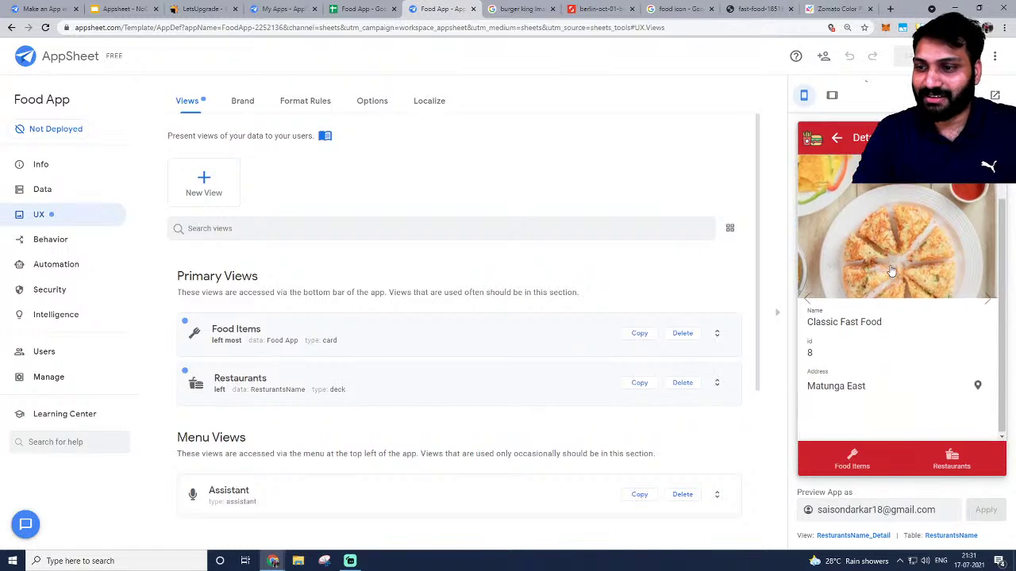
pyautogui.click(887, 253)
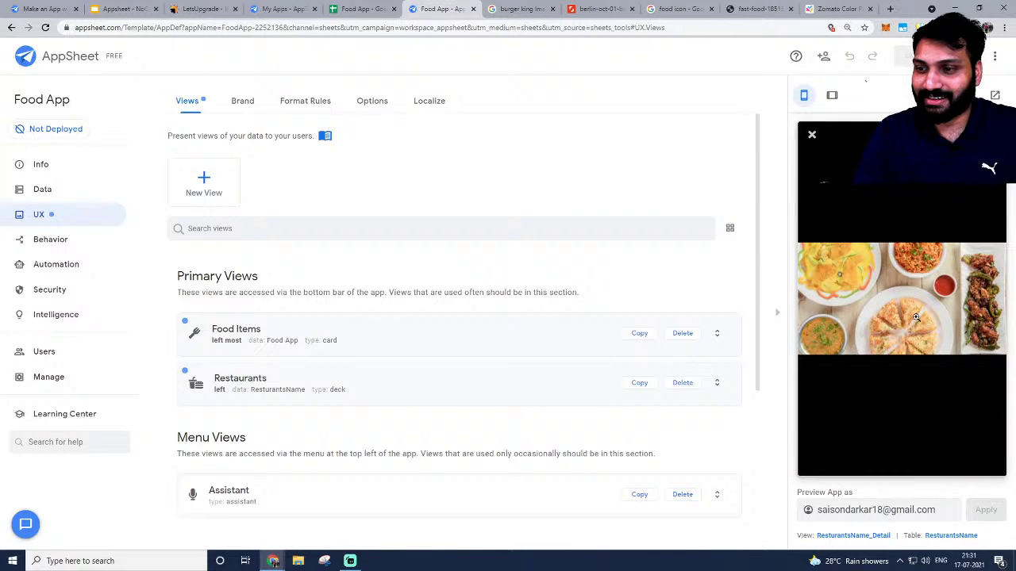
pyautogui.click(811, 136)
pyautogui.click(837, 141)
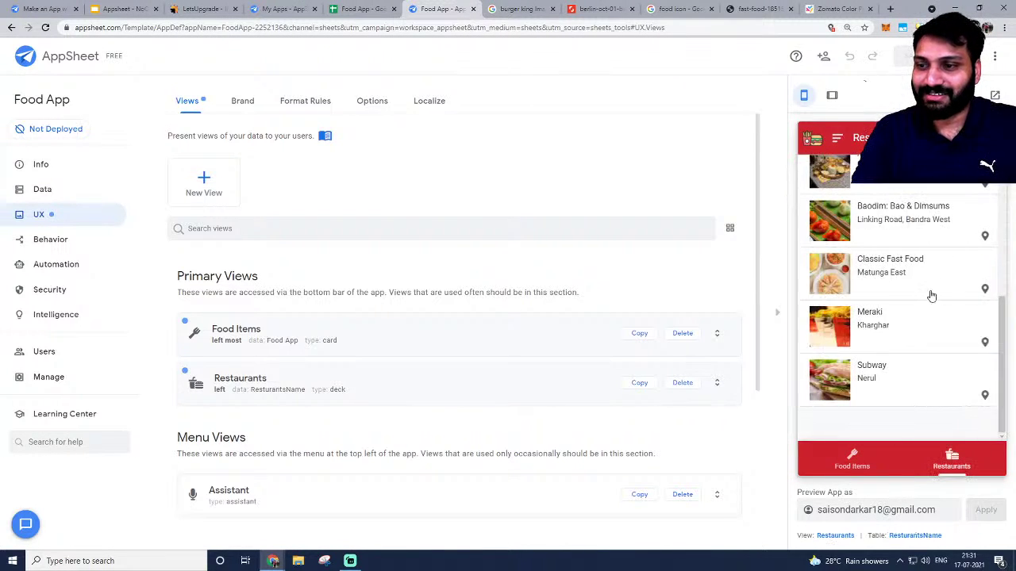
# Open Hardeep Punjab's details and view its photo full size.
pyautogui.scroll(5, 910, 276)
pyautogui.click(888, 242)
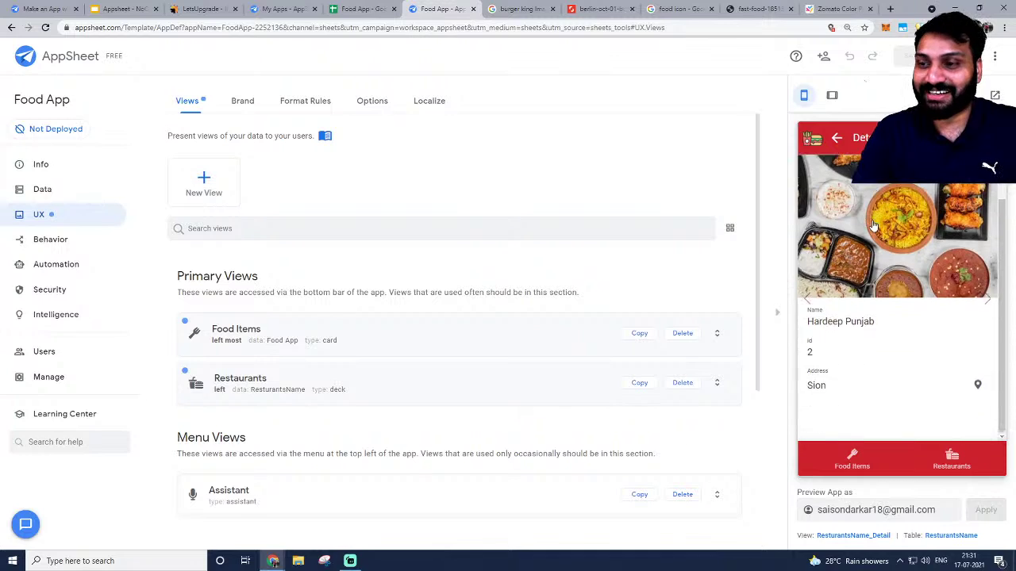
pyautogui.click(897, 230)
pyautogui.click(811, 136)
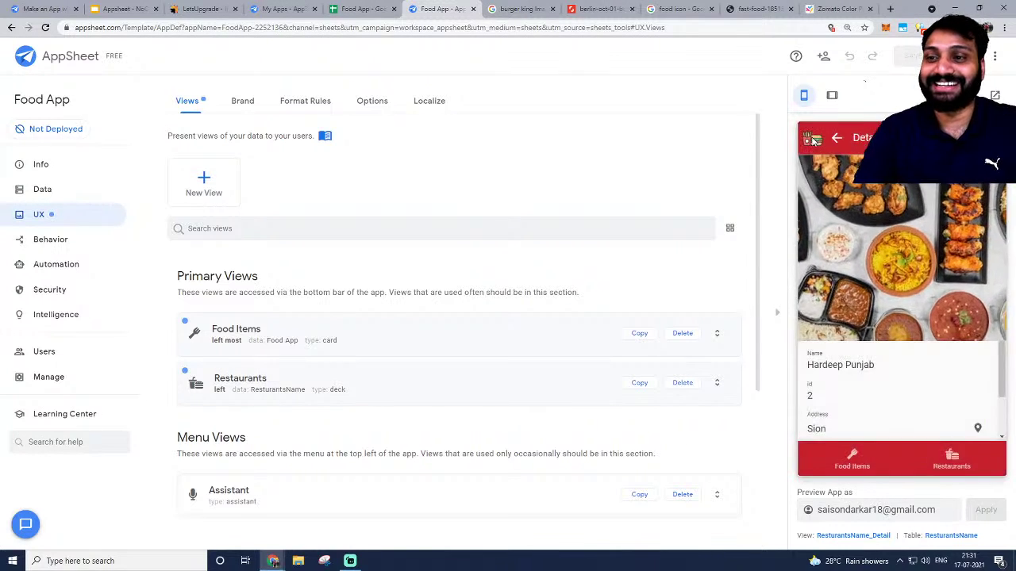
pyautogui.scroll(-3, 505, 230)
pyautogui.scroll(3, 536, 236)
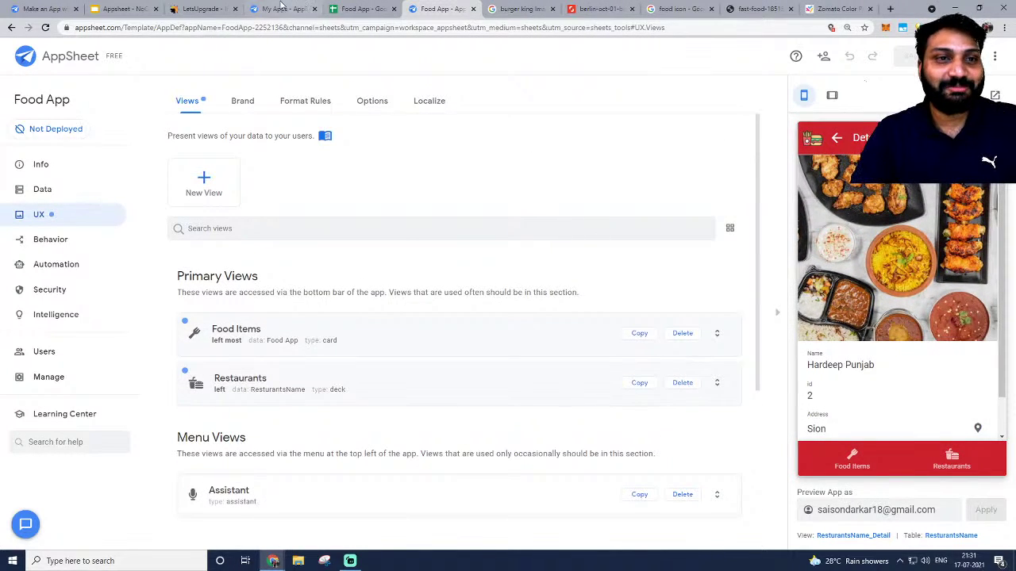
pyautogui.click(123, 9)
# Move between the UX Design and App WorkFlows slides, then return to the Food App editor.
pyautogui.scroll(-4, 38, 298)
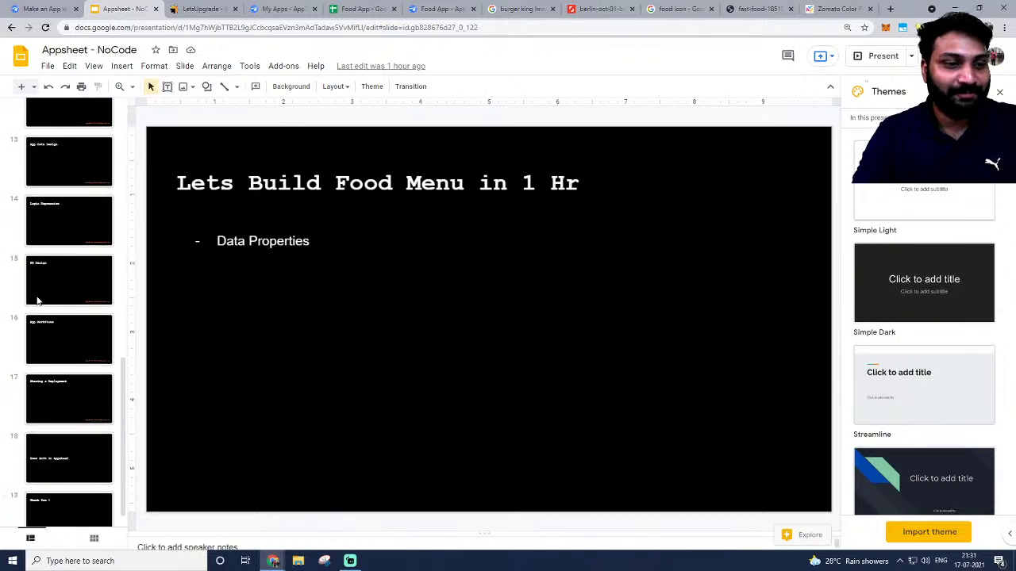
pyautogui.click(57, 250)
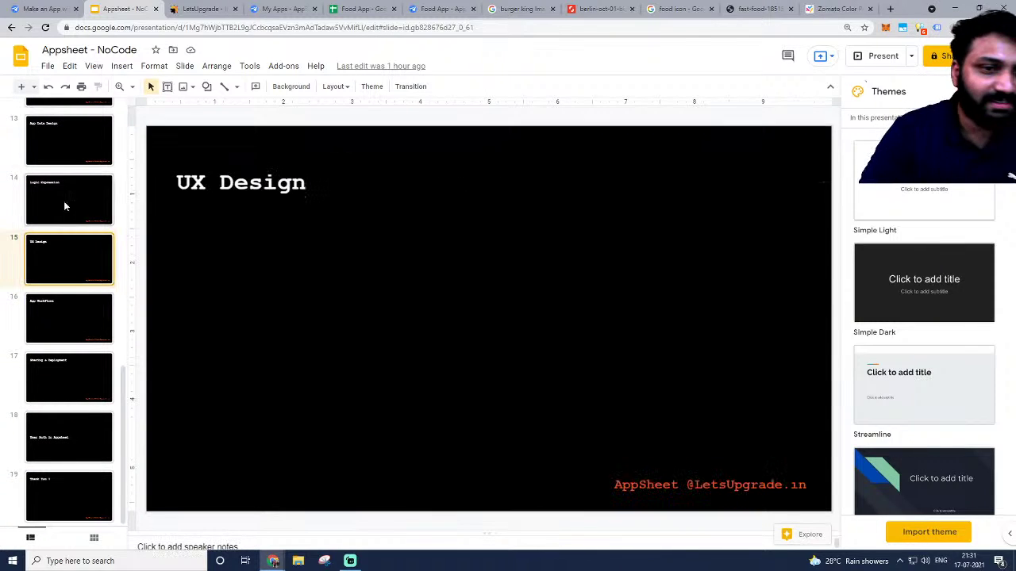
pyautogui.click(56, 332)
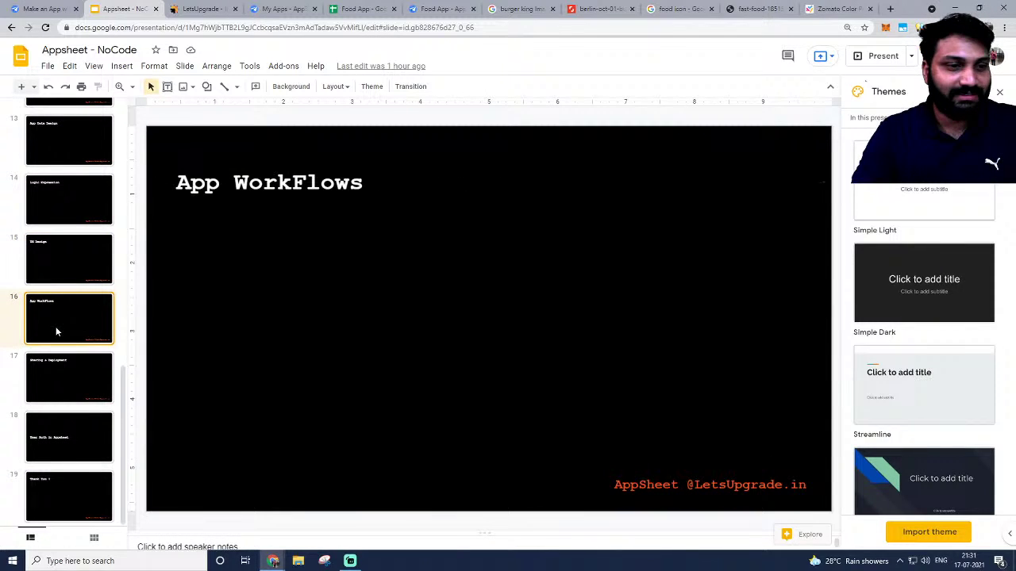
pyautogui.click(67, 275)
pyautogui.click(288, 8)
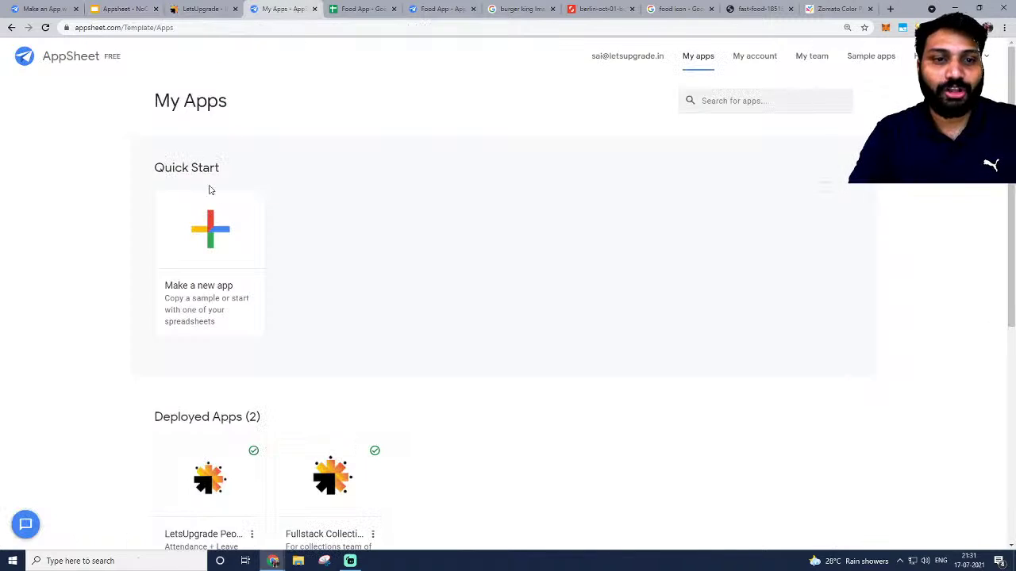
pyautogui.click(378, 8)
pyautogui.click(440, 8)
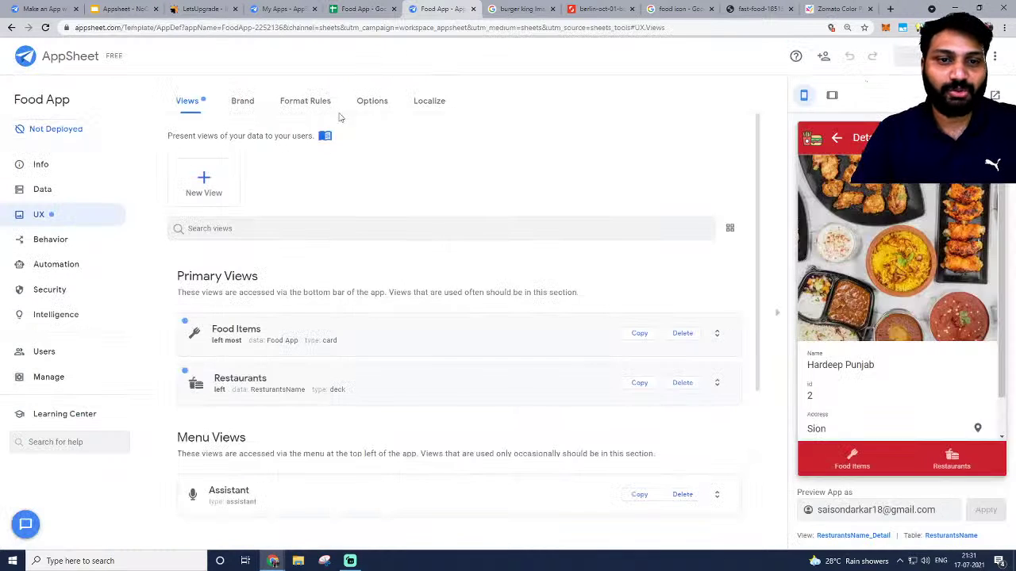
# Create a new automation event under Automation > Events with Event Type set to Schedule.
pyautogui.click(60, 266)
pyautogui.click(63, 240)
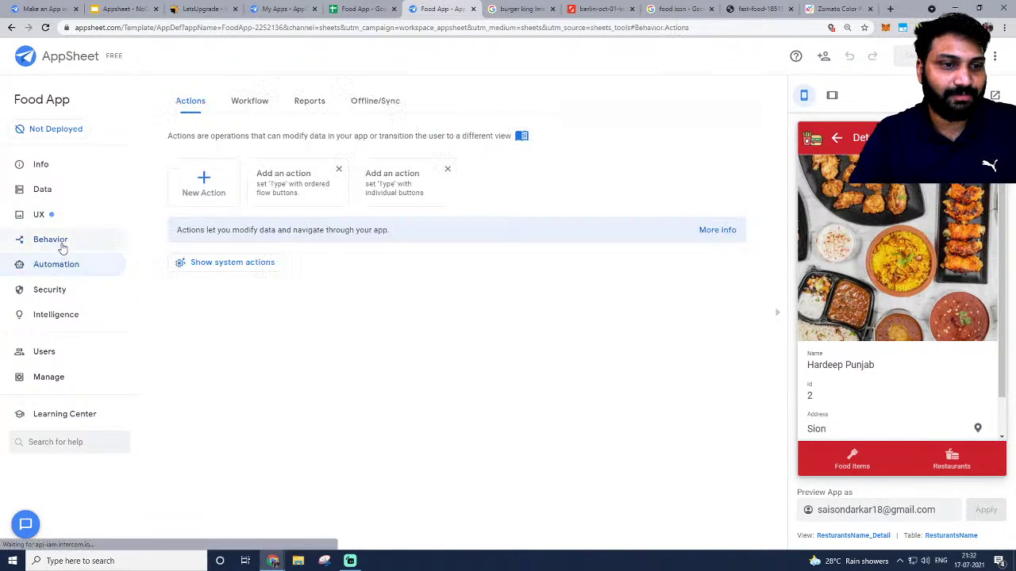
pyautogui.click(67, 265)
pyautogui.click(232, 103)
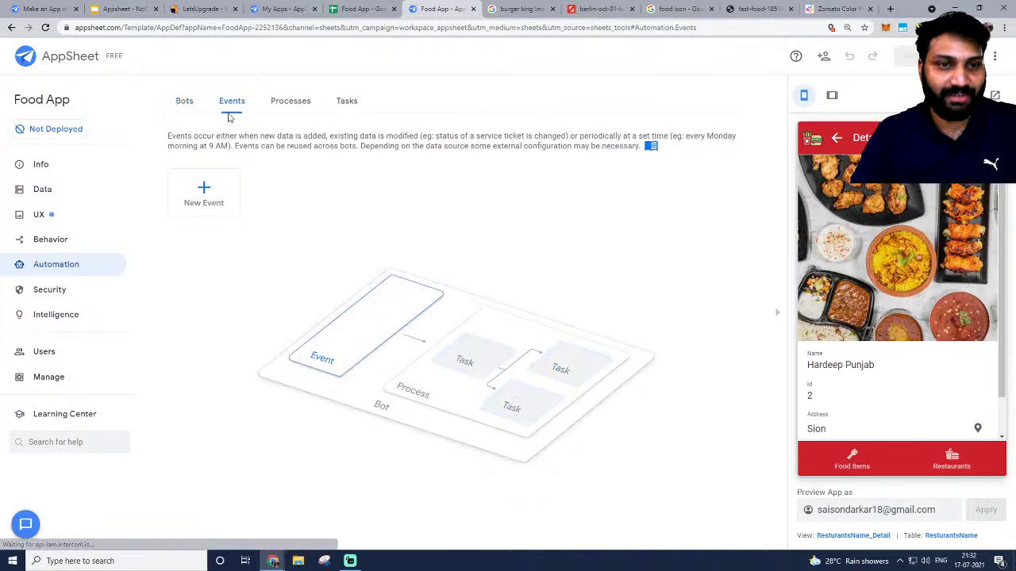
pyautogui.click(203, 190)
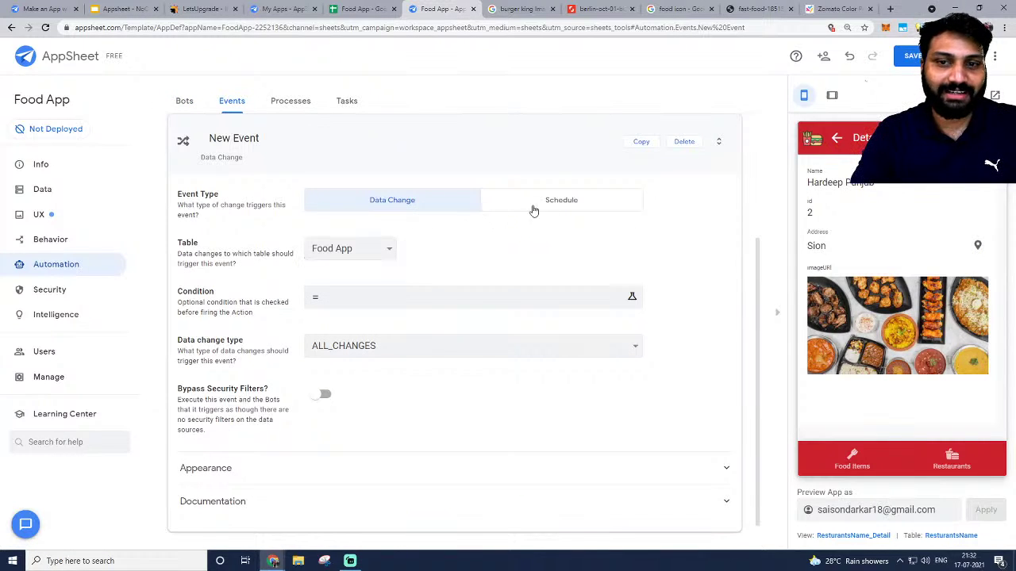
pyautogui.click(563, 203)
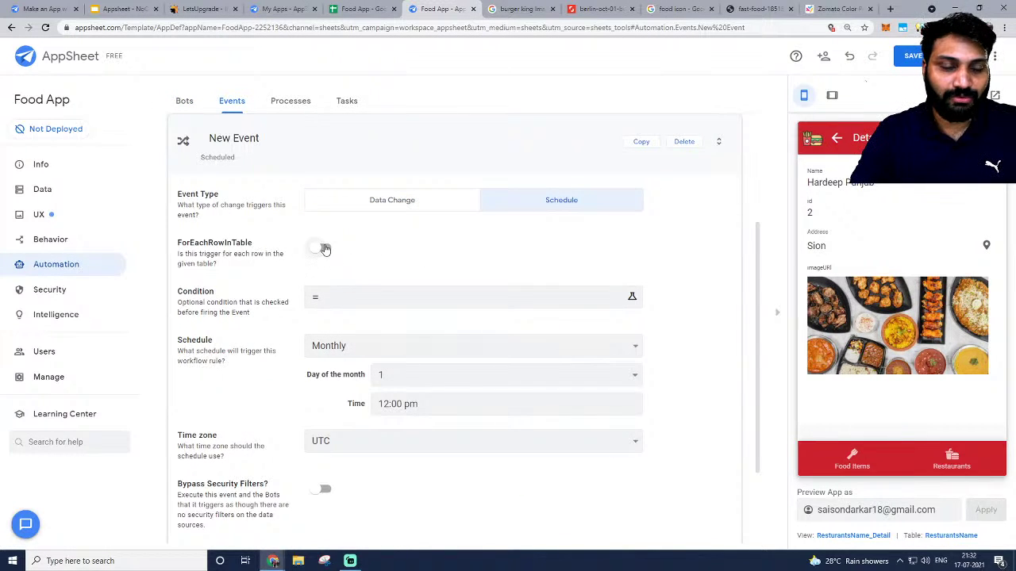
pyautogui.scroll(-1, 373, 265)
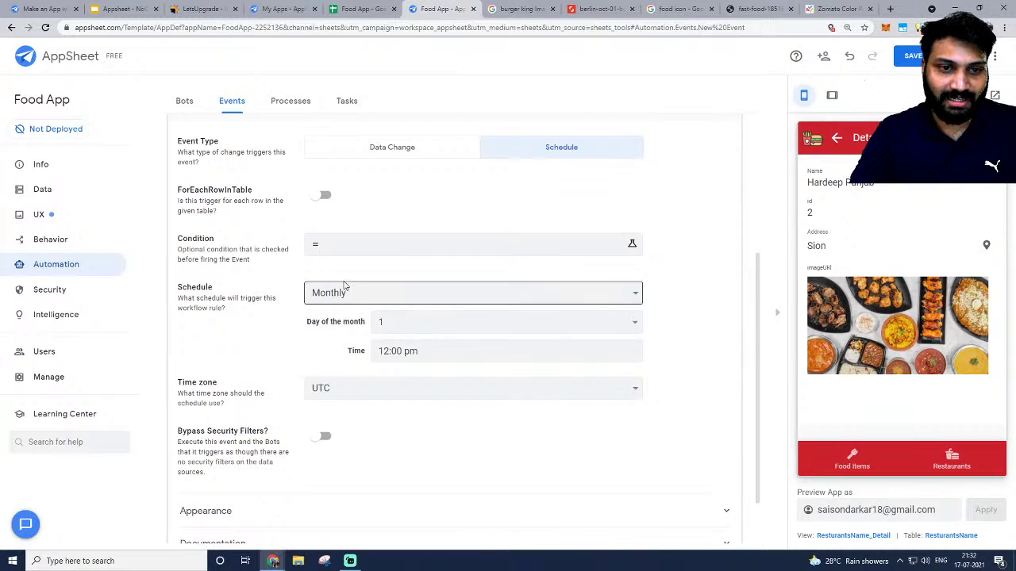
pyautogui.scroll(2, 344, 286)
pyautogui.scroll(-4, 381, 339)
pyautogui.scroll(4, 382, 333)
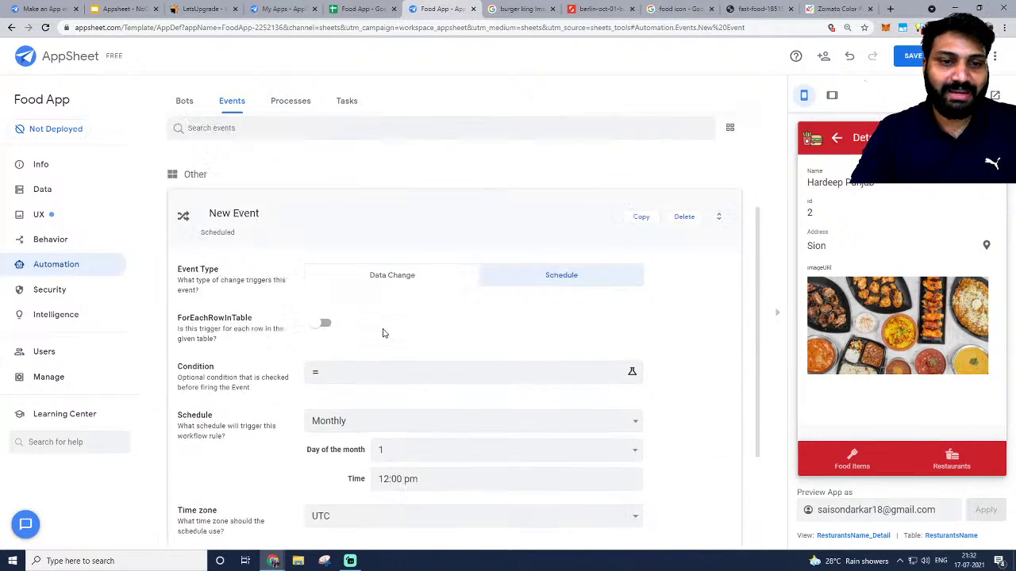
pyautogui.scroll(2, 383, 333)
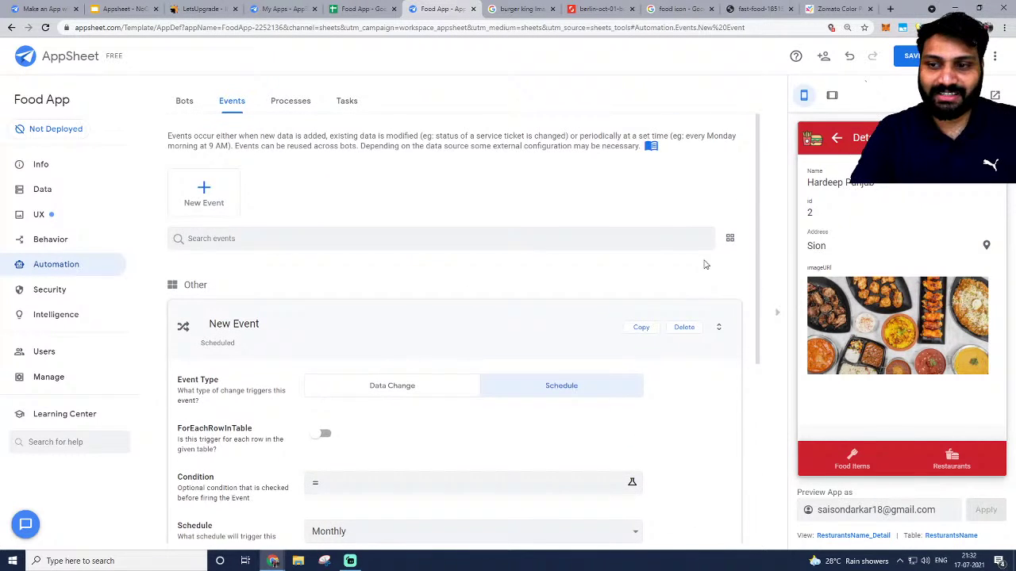
# Switch the preview between the Food Items and Restaurants lists and open Classic Fast Food's details.
pyautogui.click(838, 140)
pyautogui.scroll(5, 865, 258)
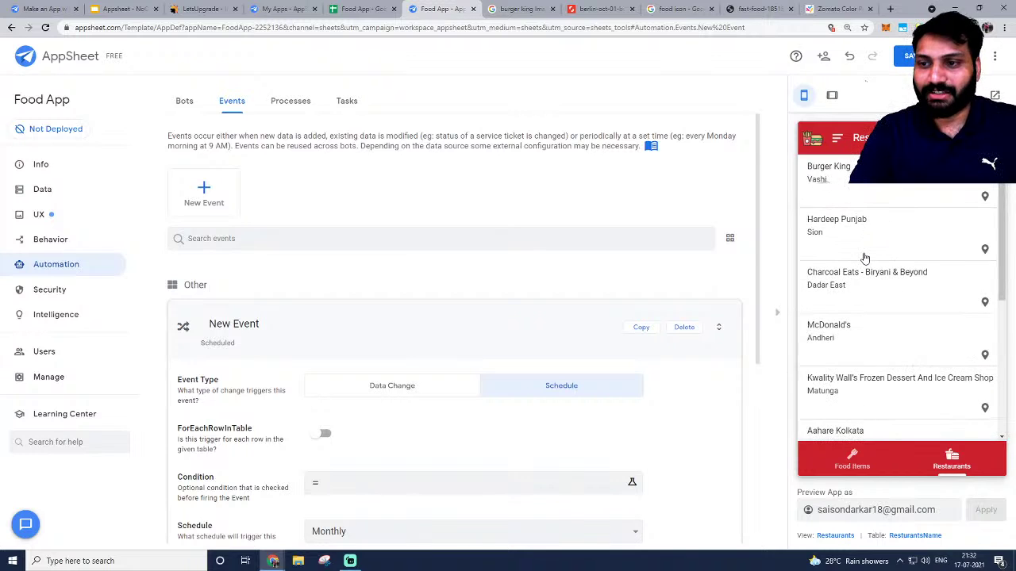
pyautogui.scroll(-1, 888, 412)
pyautogui.scroll(1, 880, 396)
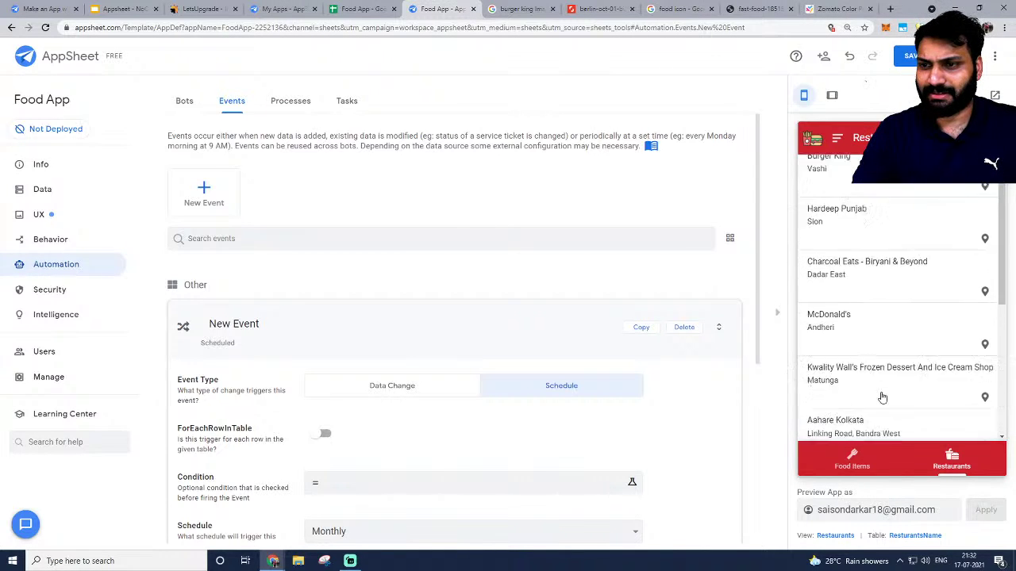
pyautogui.click(868, 464)
pyautogui.click(949, 457)
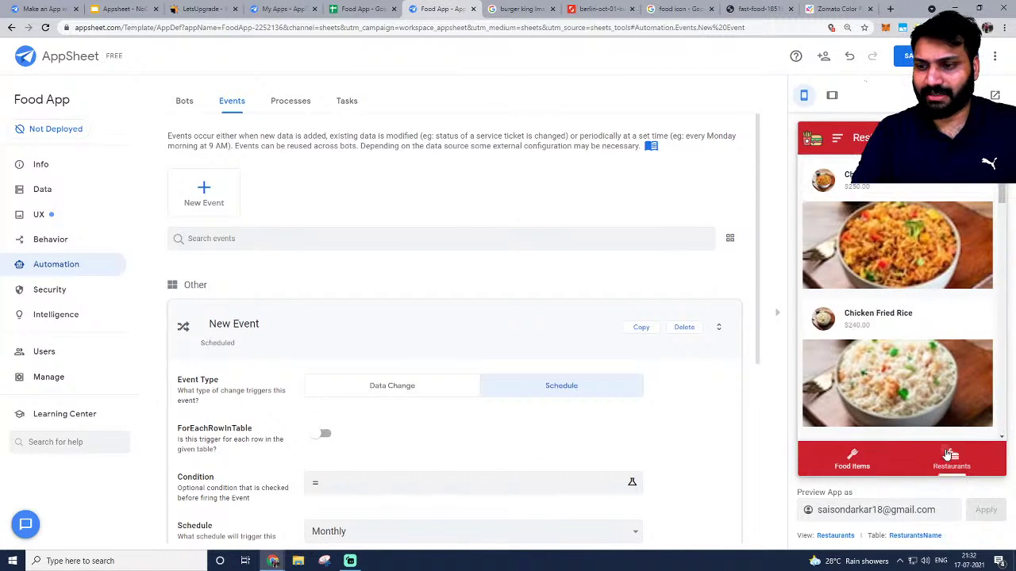
pyautogui.click(863, 461)
pyautogui.click(958, 459)
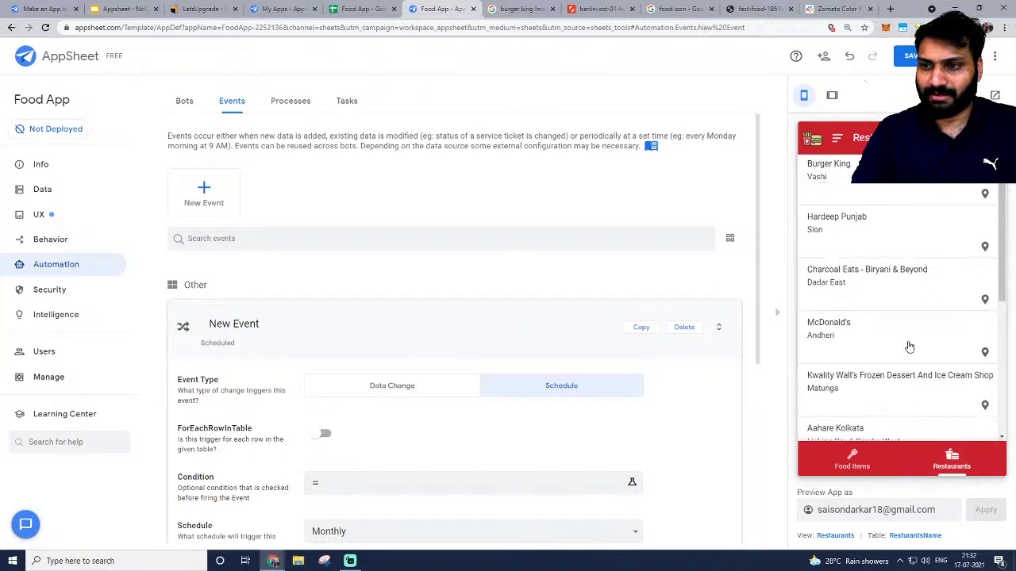
pyautogui.scroll(-3, 907, 346)
pyautogui.click(829, 274)
pyautogui.click(849, 464)
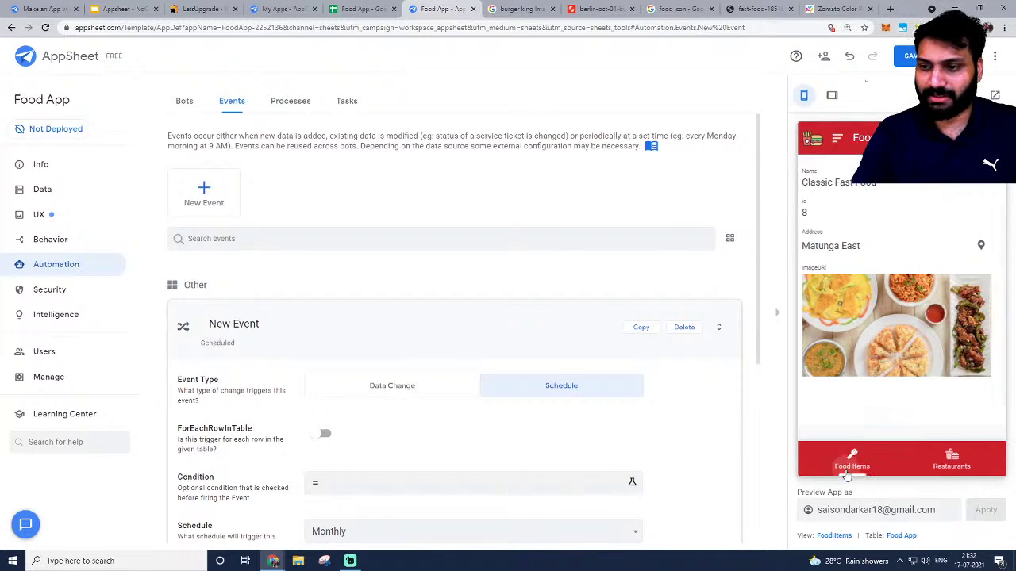
pyautogui.click(95, 215)
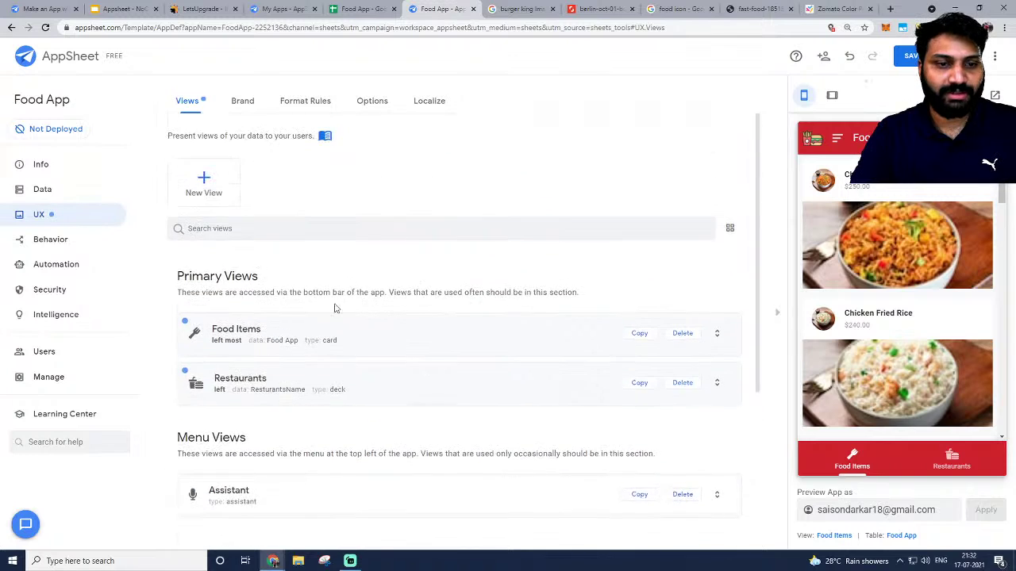
# Set the Restaurants deck view's main image to imageURI and primary header to Name.
pyautogui.scroll(-3, 334, 306)
pyautogui.scroll(2, 320, 326)
pyautogui.click(255, 377)
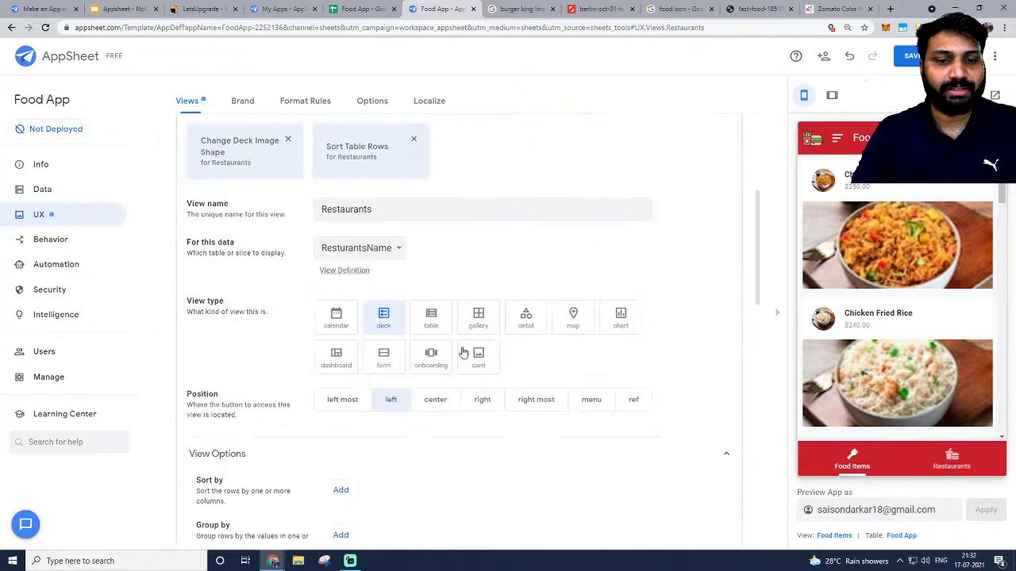
pyautogui.scroll(-3, 460, 349)
pyautogui.scroll(-3, 414, 356)
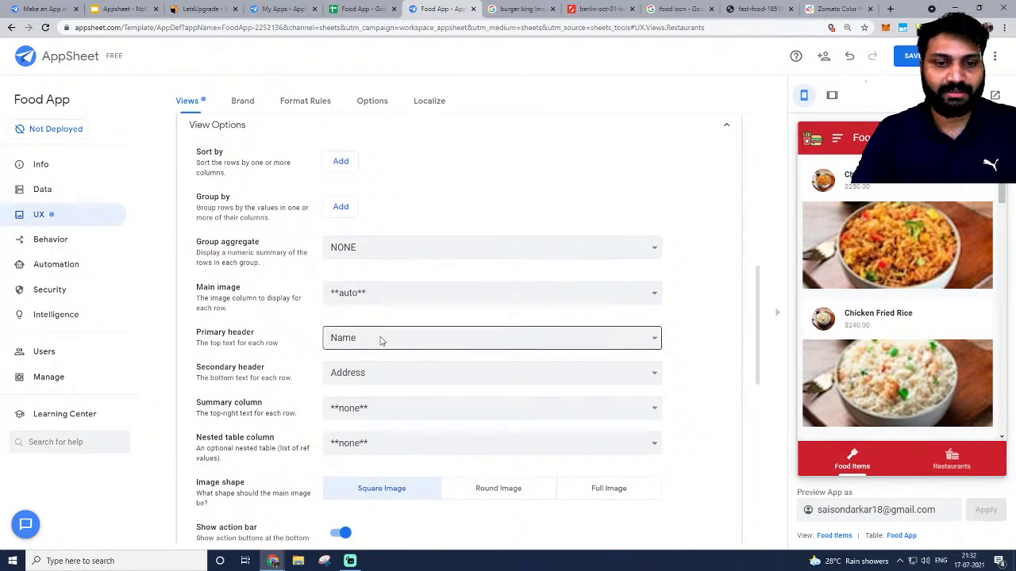
pyautogui.click(378, 293)
pyautogui.click(369, 336)
pyautogui.scroll(-3, 374, 328)
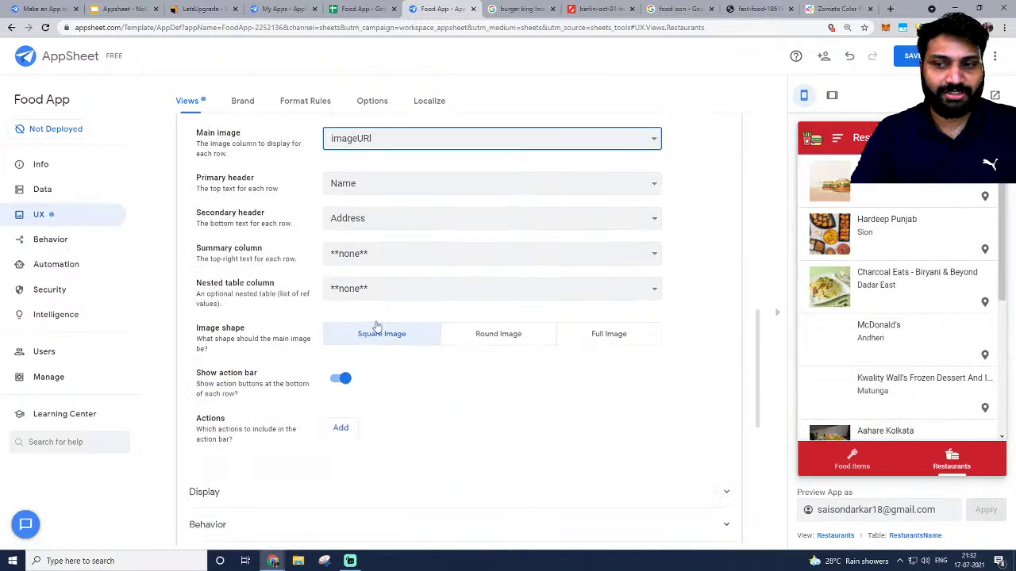
pyautogui.scroll(1, 465, 309)
pyautogui.click(425, 233)
pyautogui.click(370, 304)
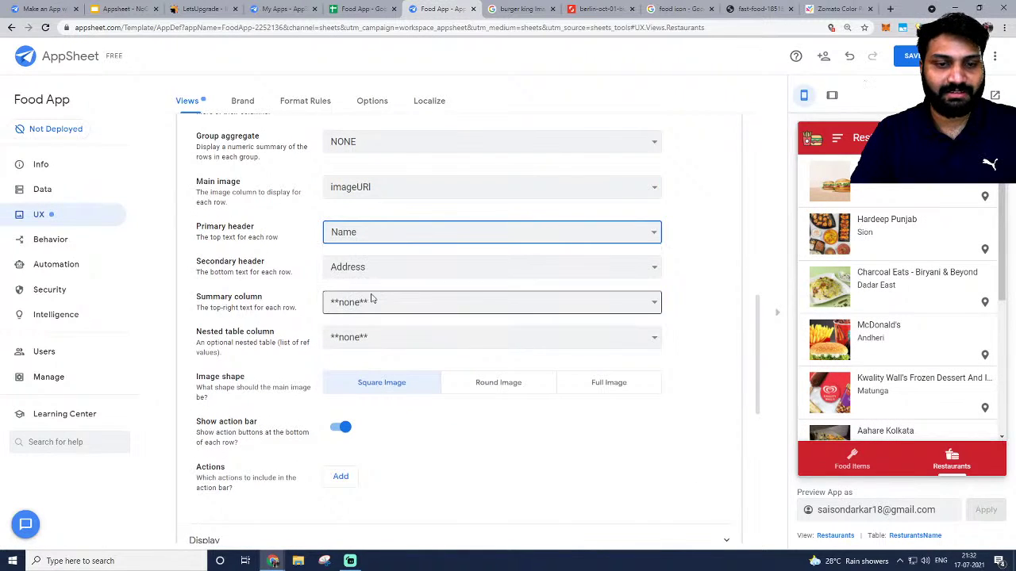
# Leave the summary column empty, set the image shape to Round, and save the app.
pyautogui.scroll(-1, 381, 290)
pyautogui.click(370, 254)
pyautogui.click(346, 279)
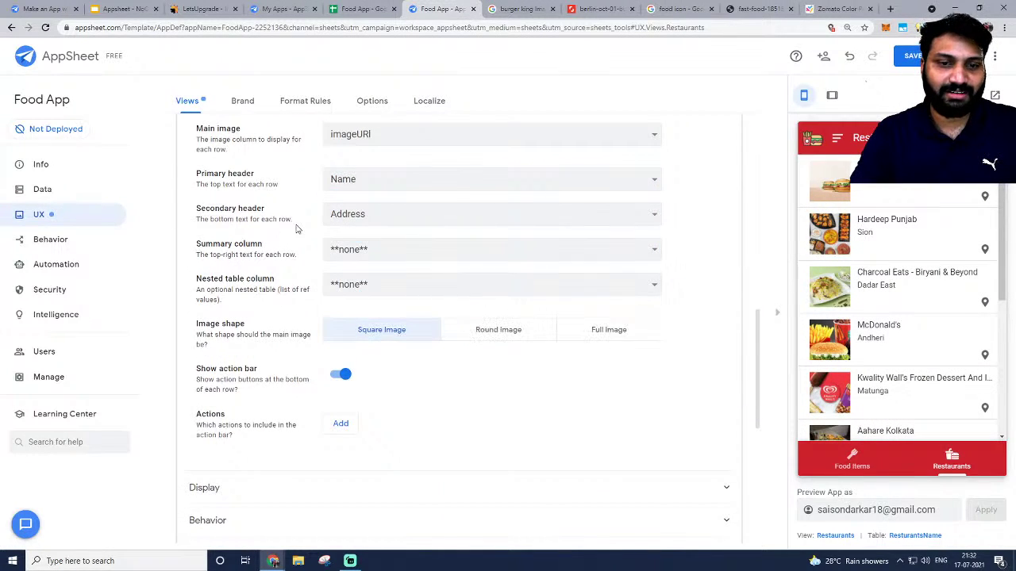
pyautogui.click(487, 334)
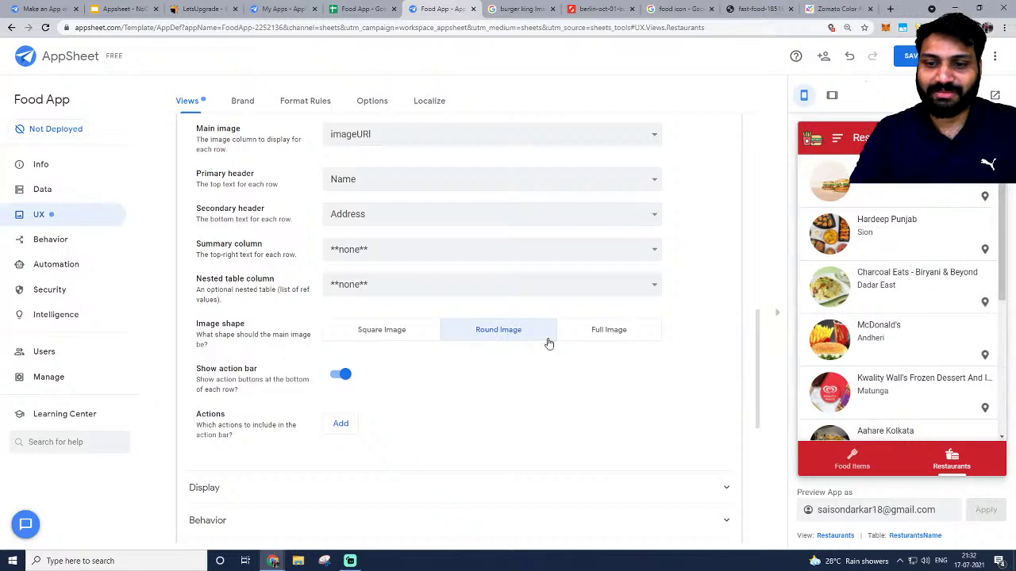
pyautogui.click(608, 331)
pyautogui.click(484, 334)
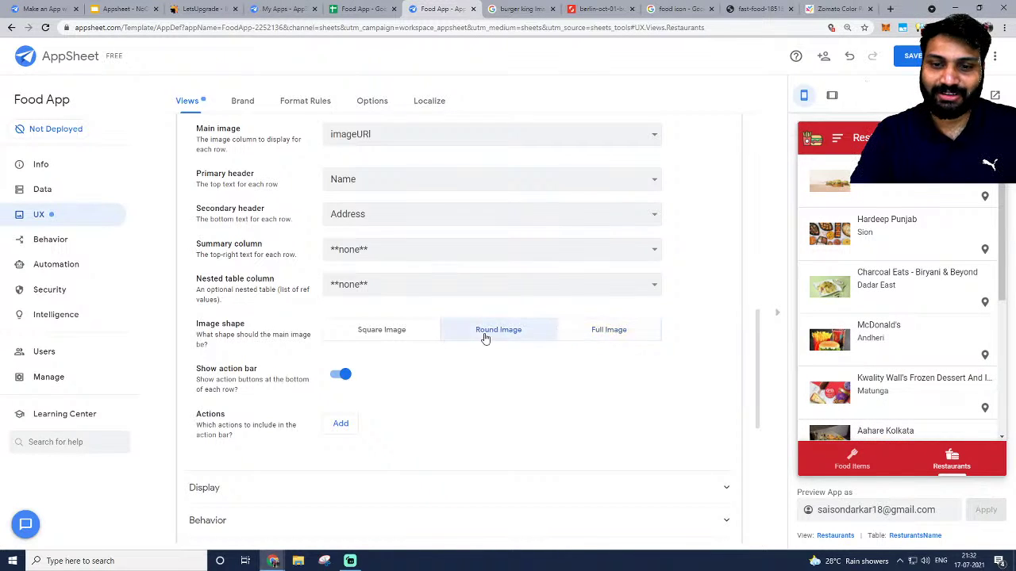
pyautogui.click(911, 56)
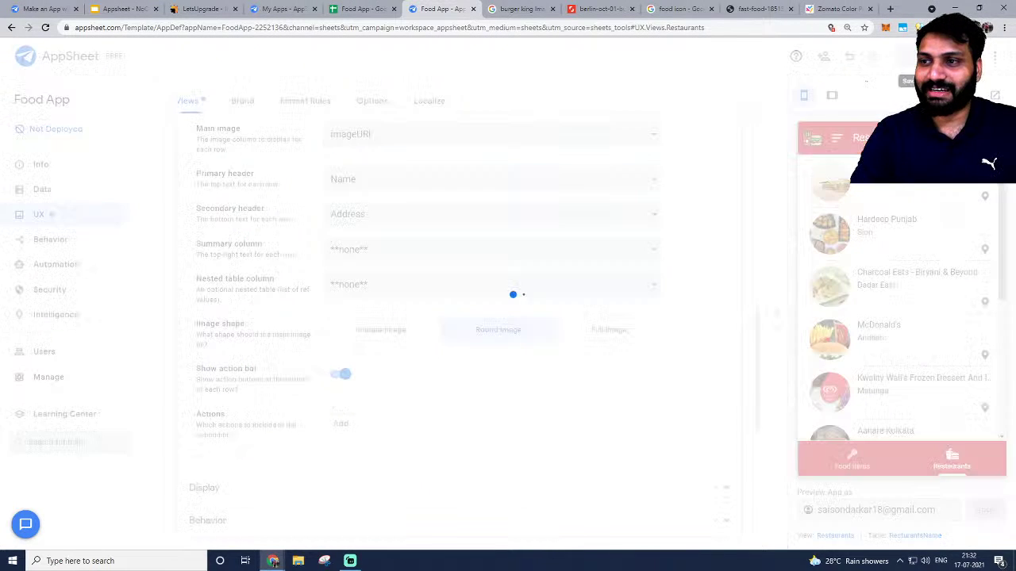
pyautogui.rightClick(372, 445)
pyautogui.press('Escape')
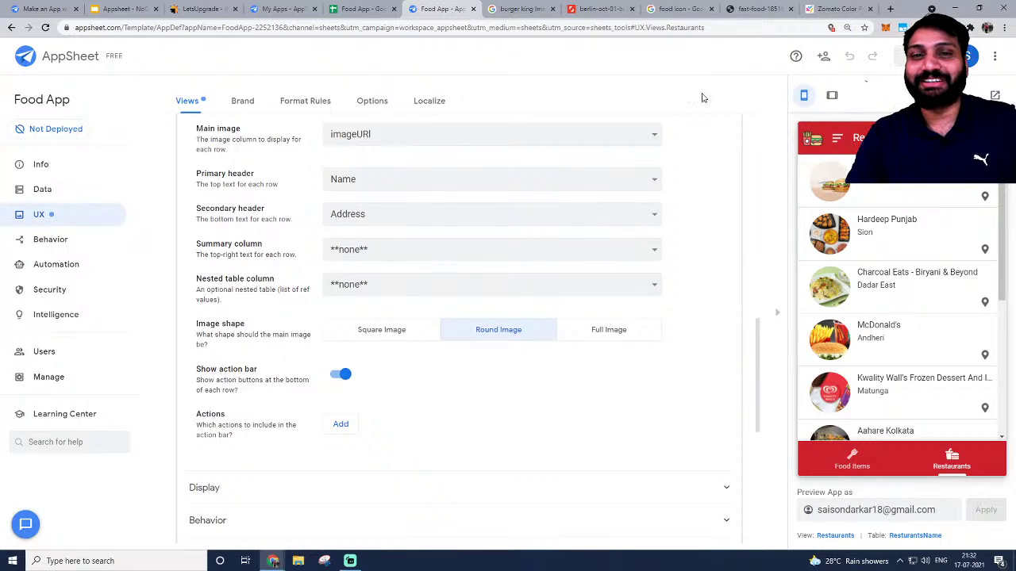
pyautogui.scroll(5, 572, 263)
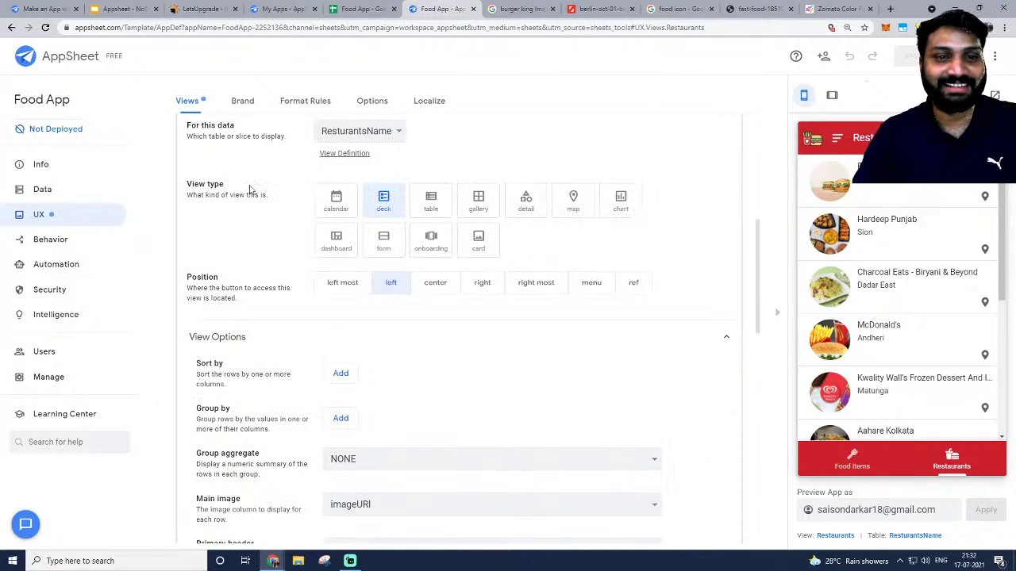
# Browse the Format Rules, Options and Localize tabs, then return to the views list.
pyautogui.click(308, 102)
pyautogui.click(378, 102)
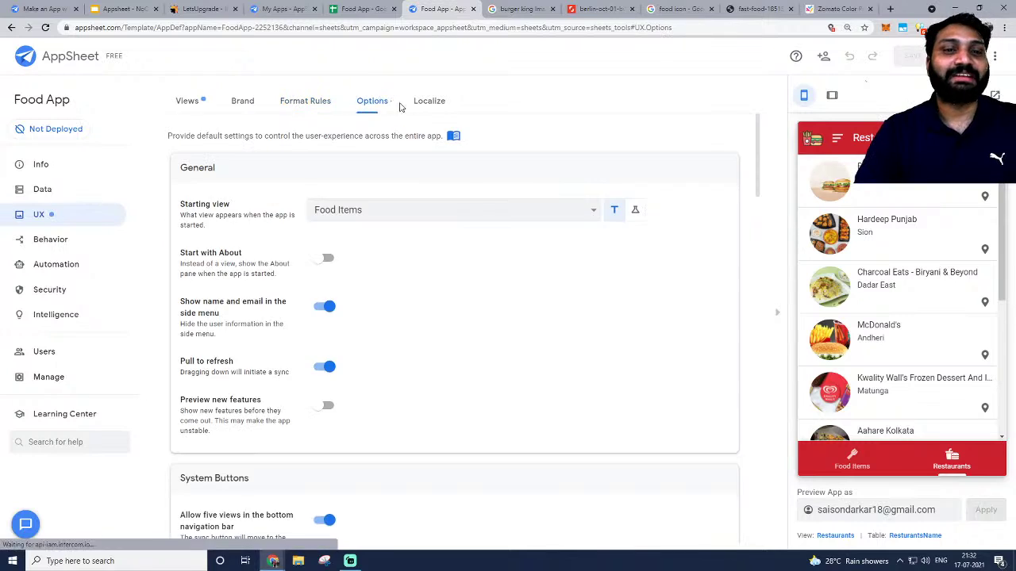
pyautogui.click(419, 105)
pyautogui.scroll(-15, 473, 230)
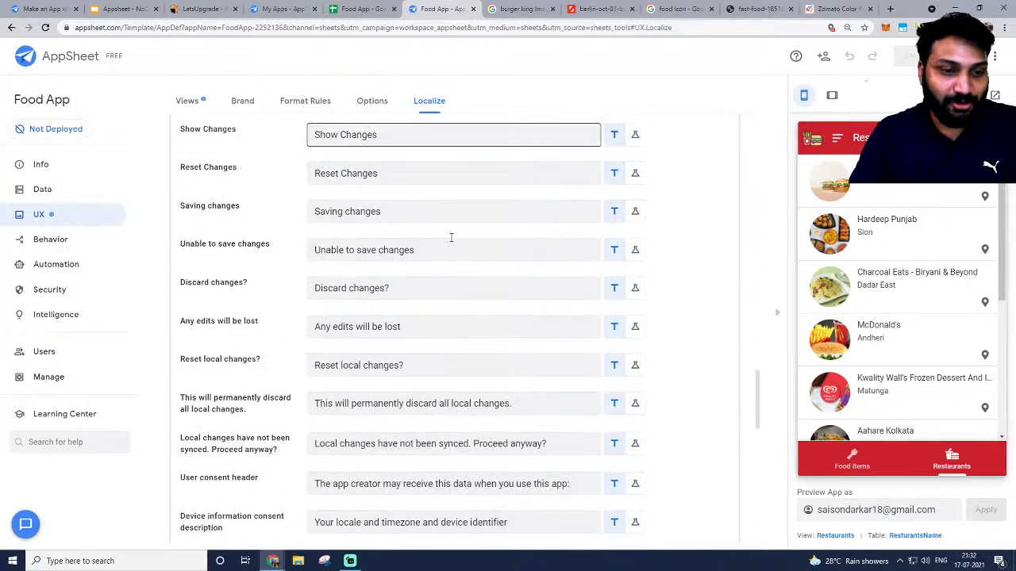
pyautogui.click(195, 101)
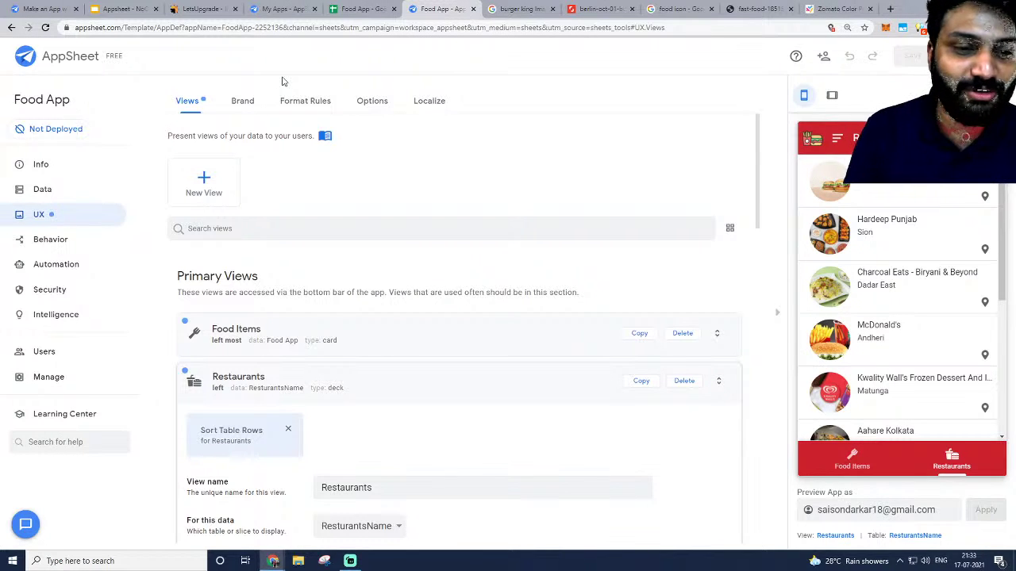
# Check the Food App spreadsheet, then return to the AppSheet editor.
pyautogui.hotkey('alt', 'Tab')
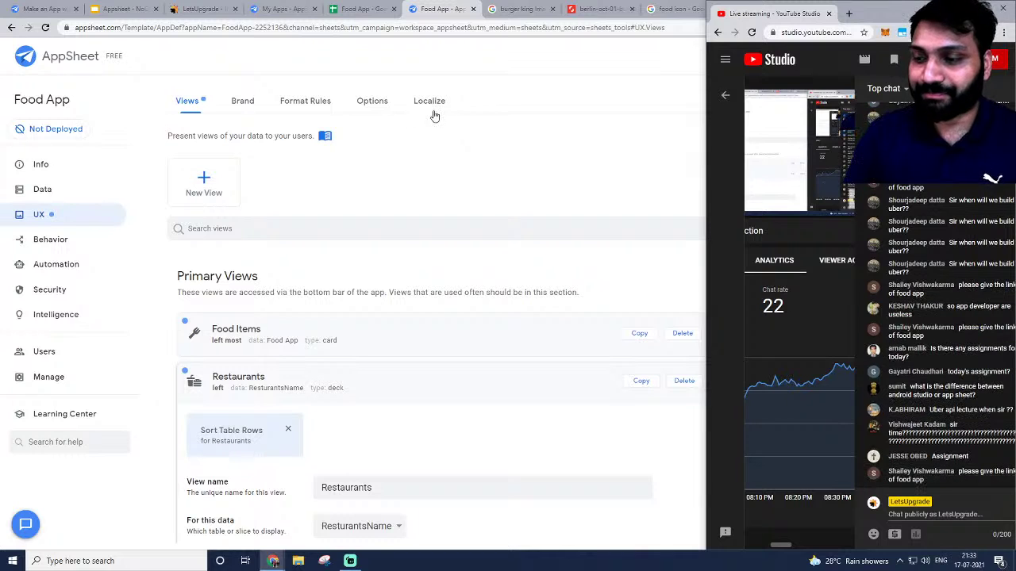
pyautogui.click(469, 94)
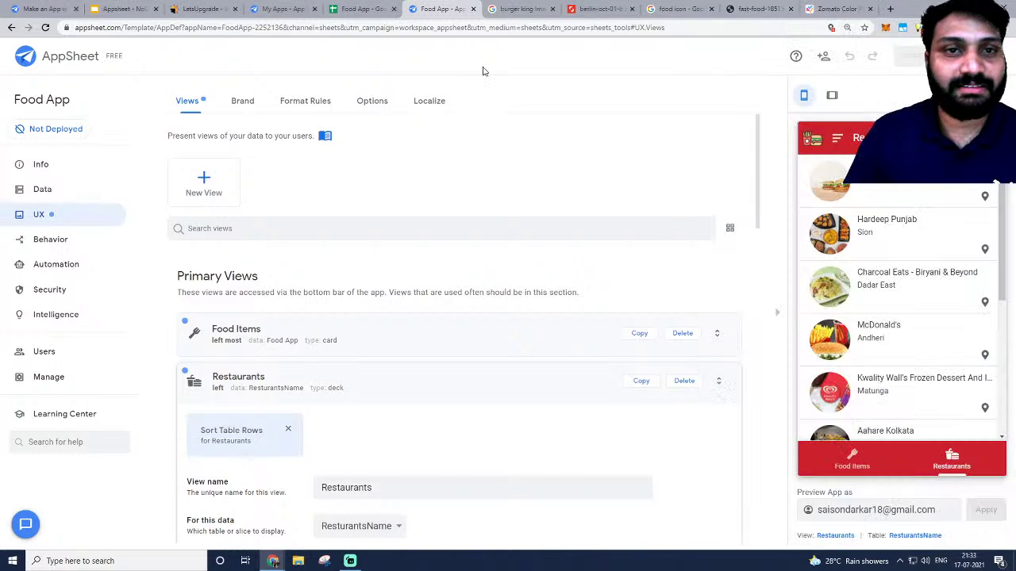
pyautogui.click(361, 9)
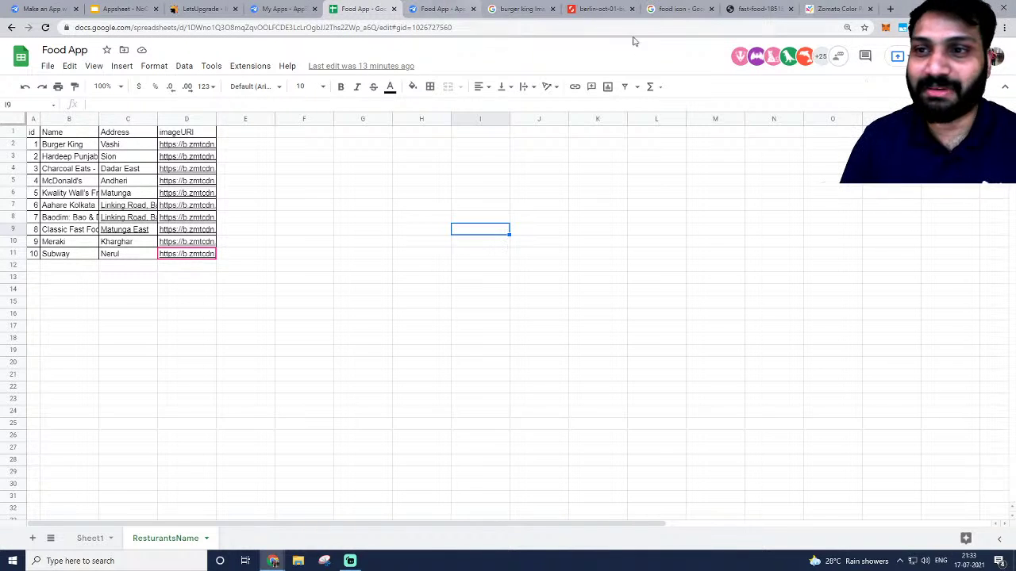
pyautogui.hotkey('alt', 'Tab')
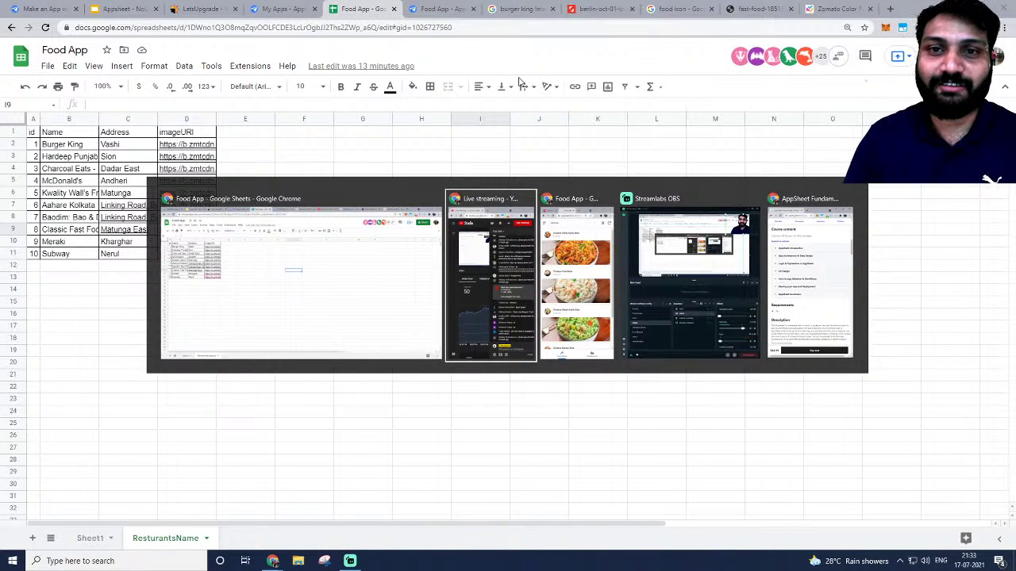
pyautogui.click(439, 8)
# Review the Deployment Check, then select the Food App's Browser Link under Users > Links.
pyautogui.click(48, 379)
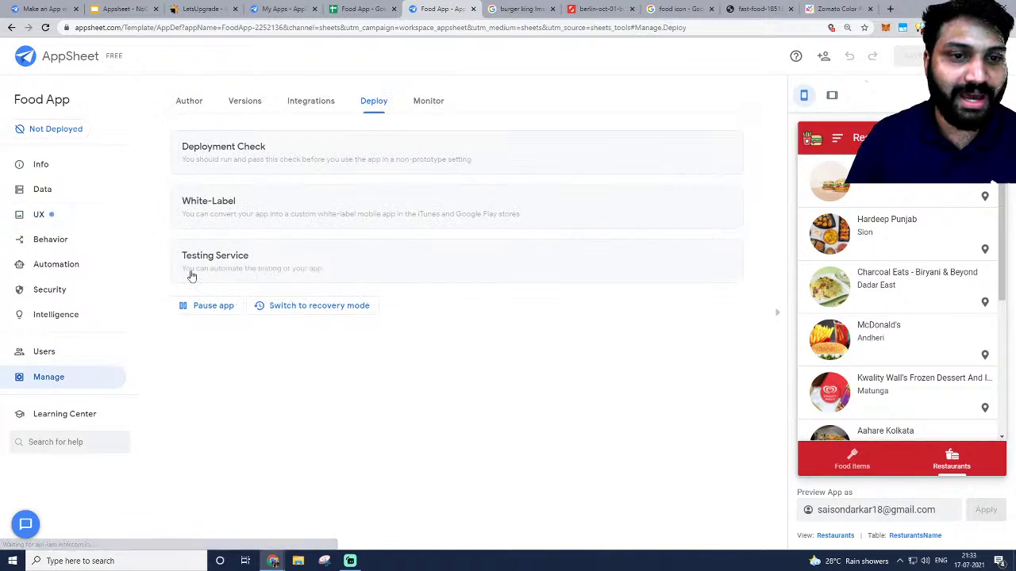
pyautogui.click(49, 129)
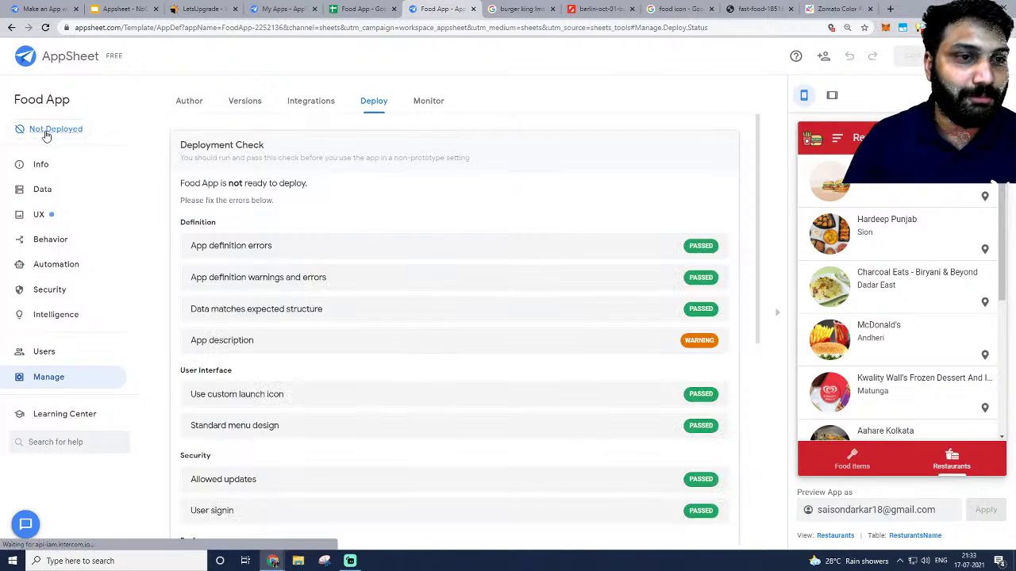
pyautogui.click(44, 352)
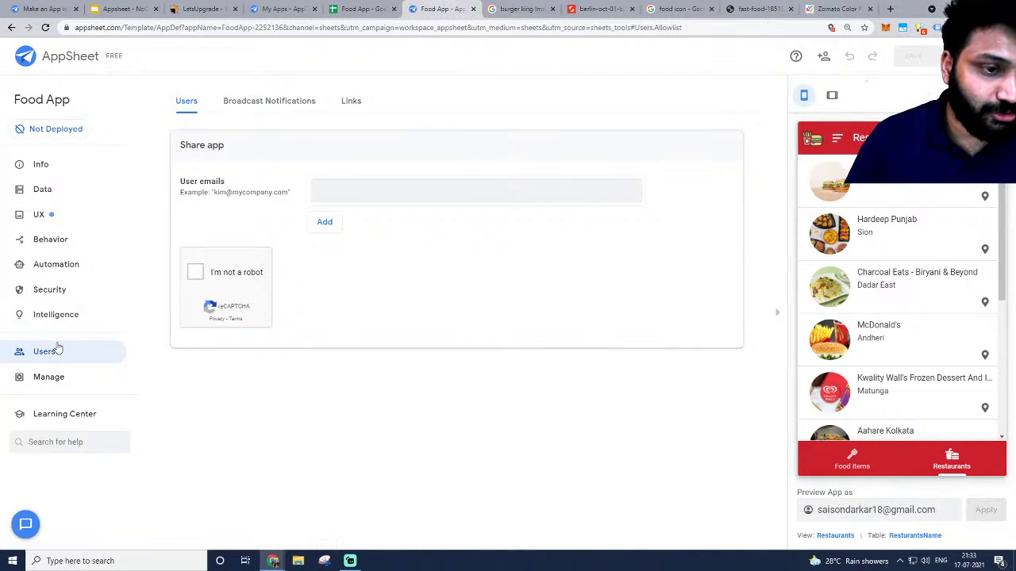
pyautogui.click(341, 103)
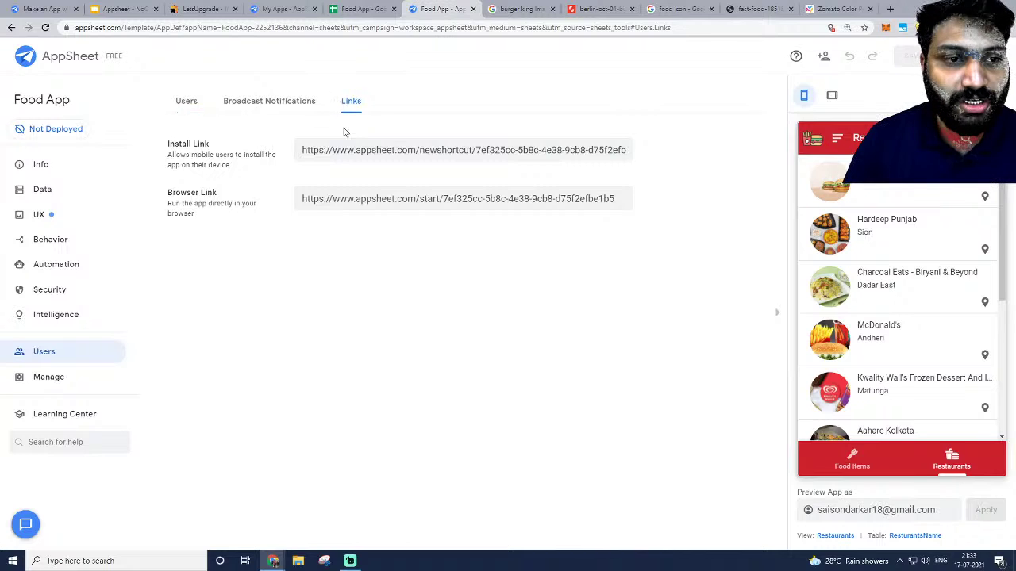
pyautogui.click(356, 150)
pyautogui.click(357, 198)
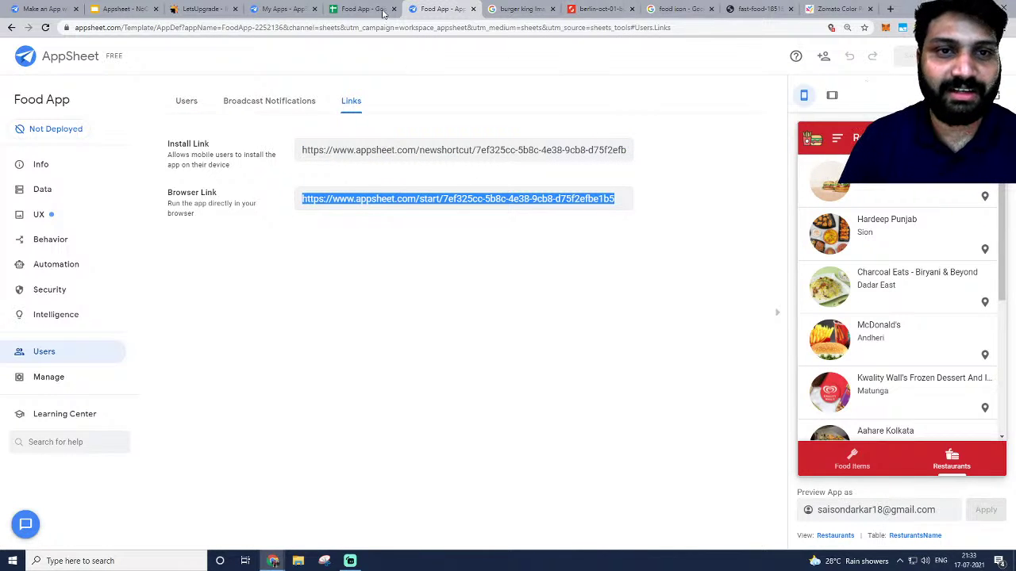
# Cycle through the open windows to bring the YouTube Studio live stream forward.
pyautogui.hotkey('alt', 'Tab')
pyautogui.hotkey('alt', 'Tab')
pyautogui.hotkey('alt', 'Tab')
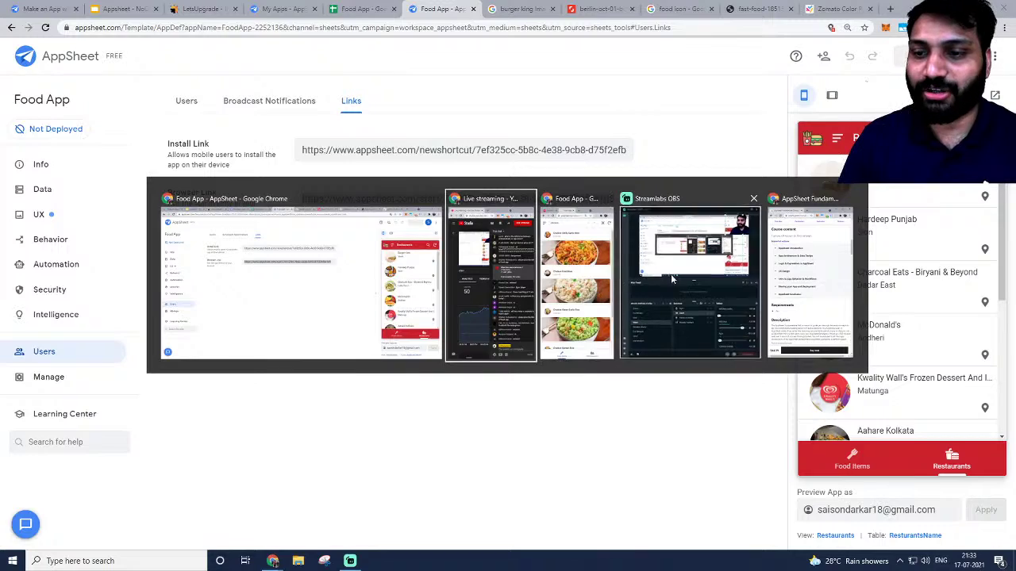
pyautogui.hotkey('alt', 'Tab')
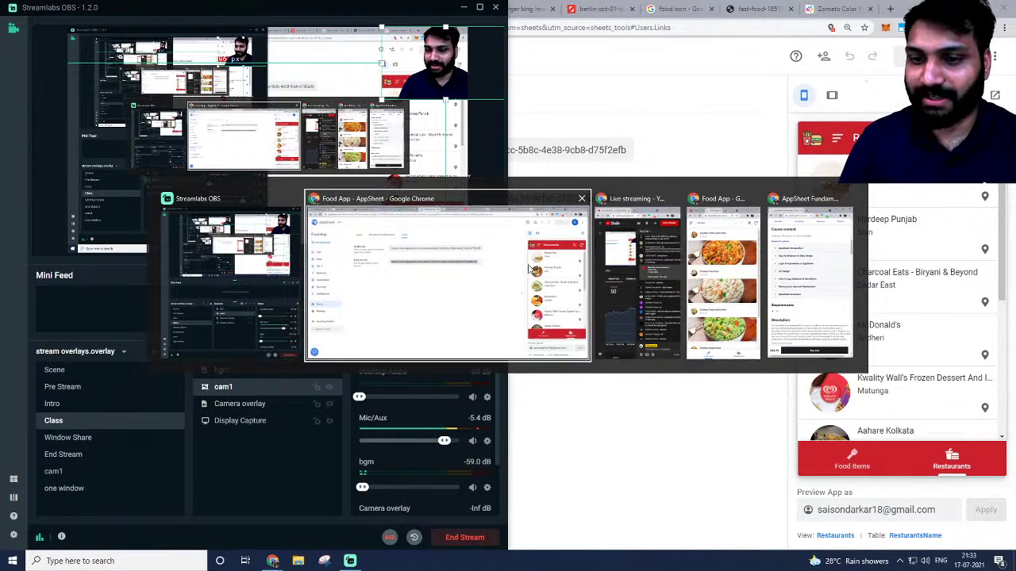
pyautogui.hotkey('alt', 'Tab')
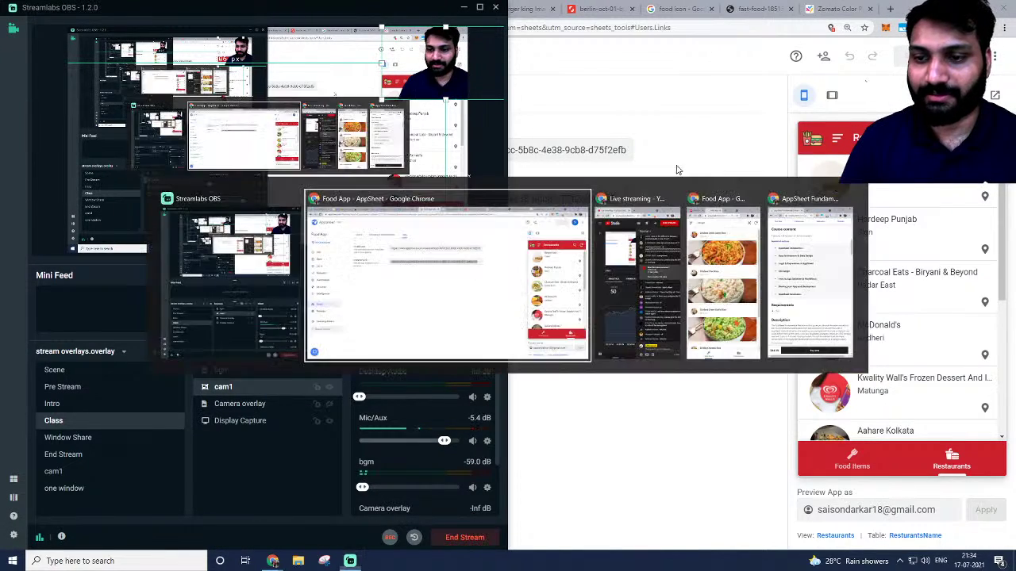
pyautogui.hotkey('alt', 'Tab')
pyautogui.hotkey('alt', 'Tab')
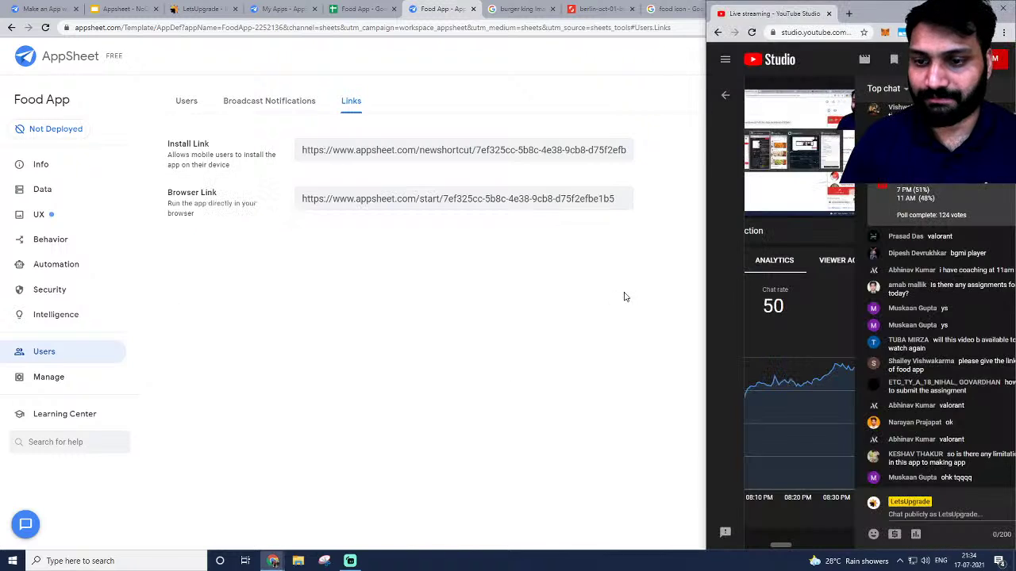
# Open the livestream's youtu.be watch link from Share and scroll to its description.
pyautogui.click(923, 60)
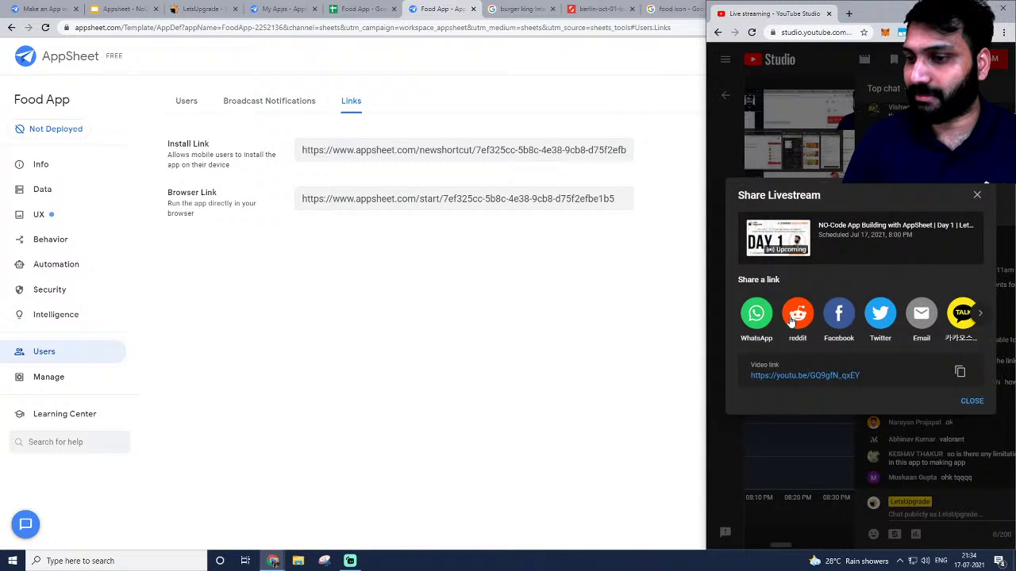
pyautogui.click(825, 381)
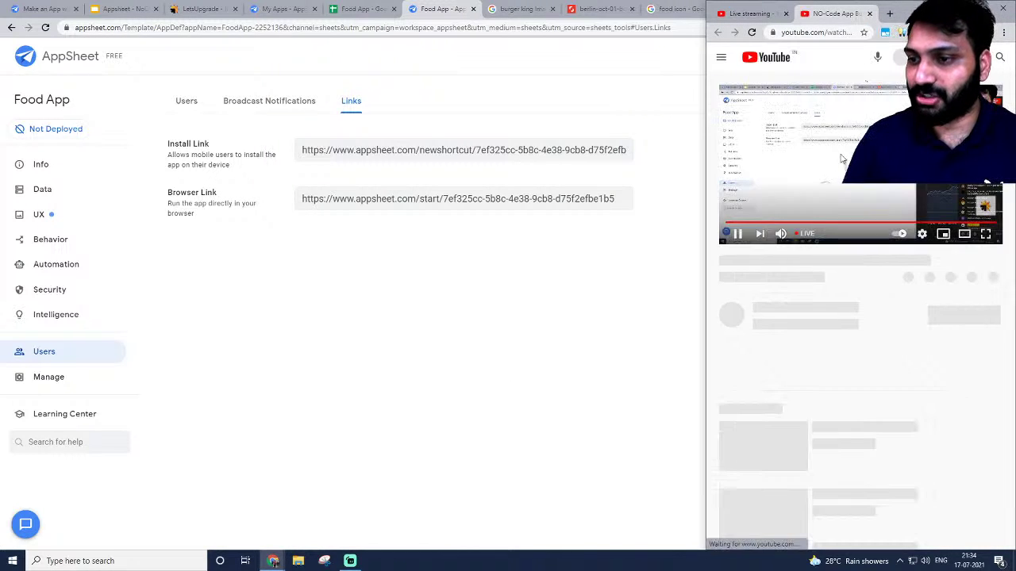
pyautogui.scroll(-3, 863, 294)
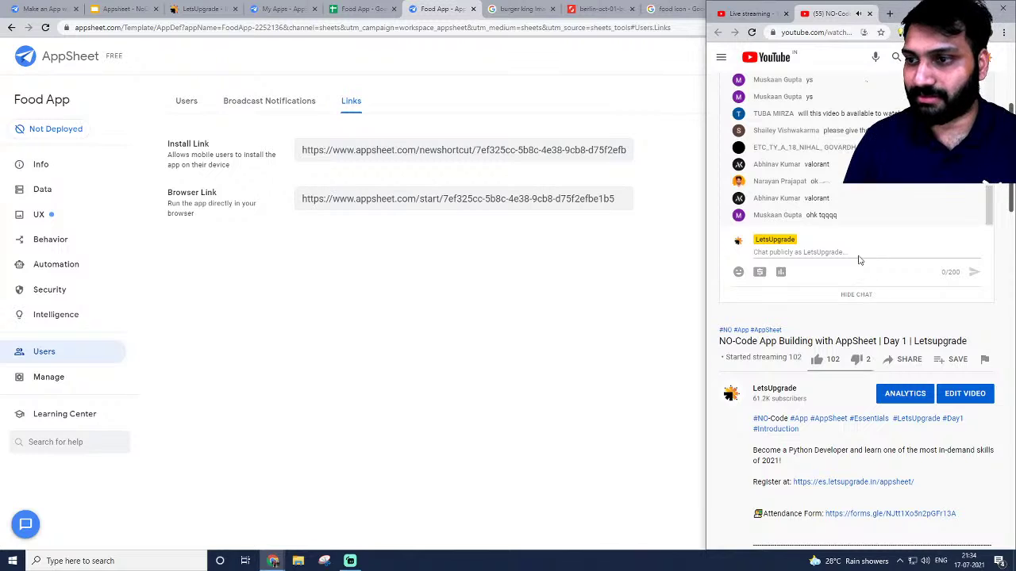
pyautogui.scroll(3, 858, 260)
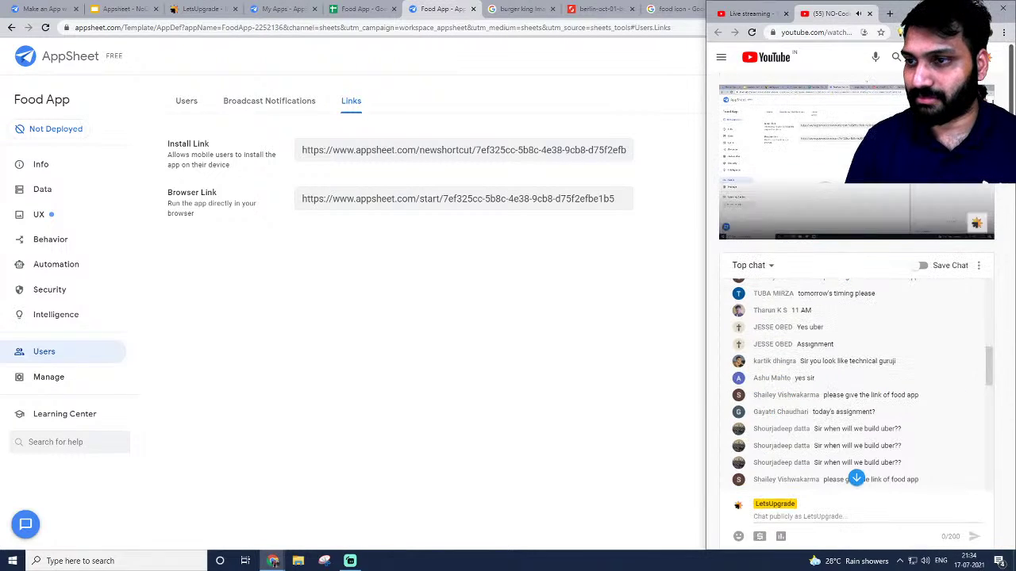
pyautogui.scroll(-10, 754, 333)
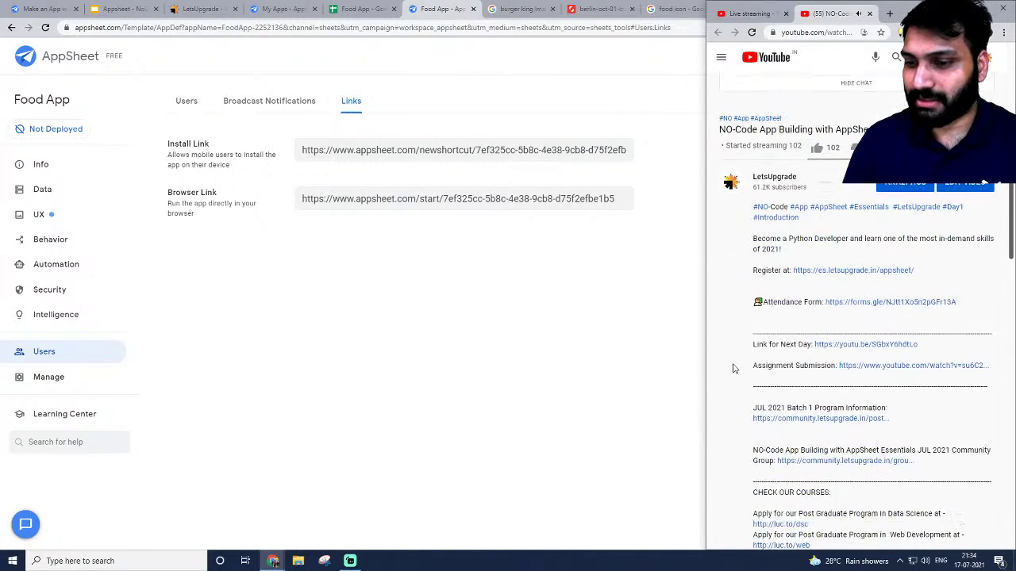
pyautogui.scroll(-3, 754, 341)
pyautogui.scroll(1, 854, 277)
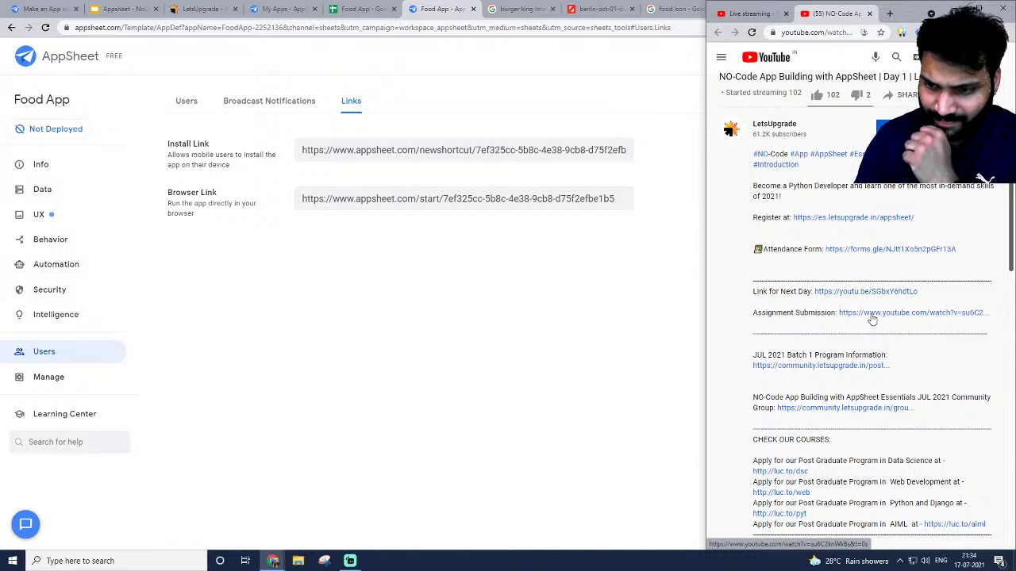
pyautogui.click(890, 13)
# Open Google Forms and switch to the other signed-in account.
pyautogui.click(834, 31)
pyautogui.write('forms.google.com')
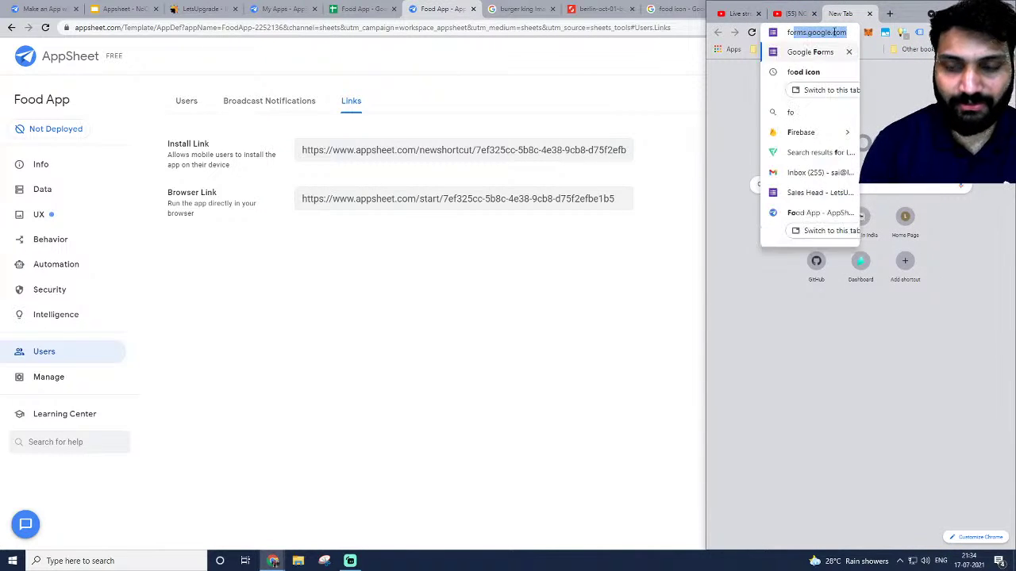
pyautogui.press('Return')
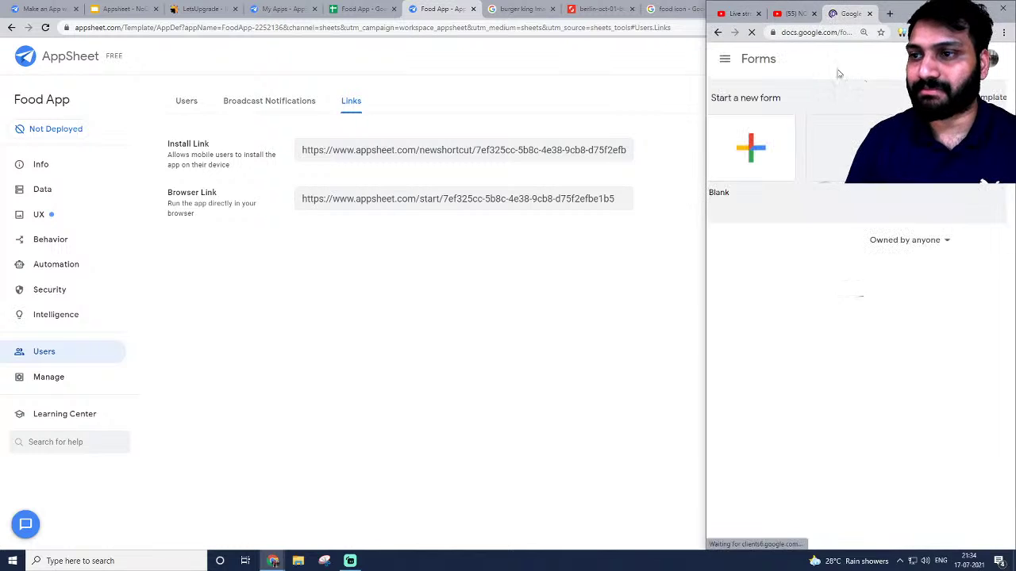
pyautogui.click(999, 63)
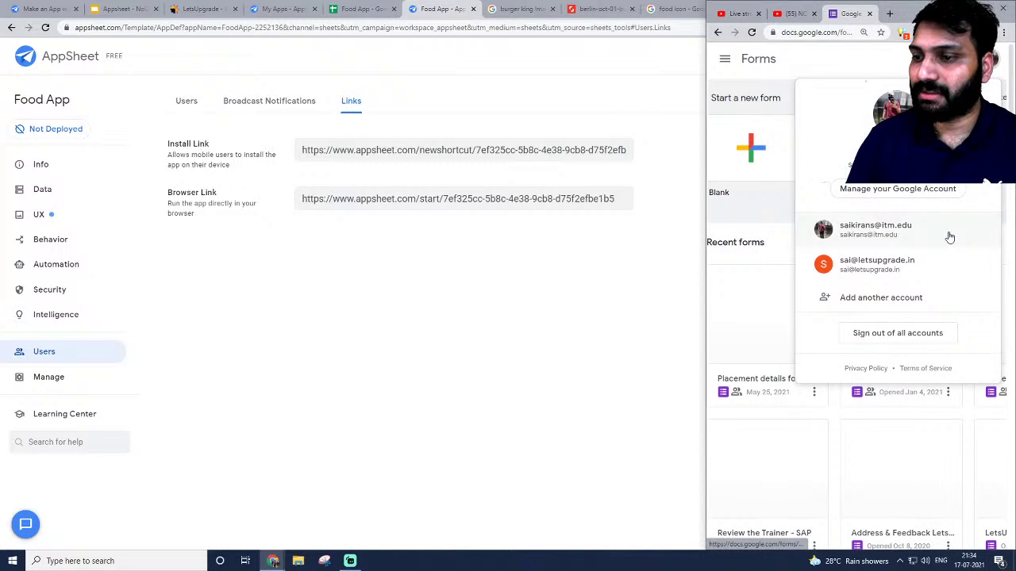
pyautogui.click(891, 239)
pyautogui.click(826, 14)
pyautogui.click(826, 14)
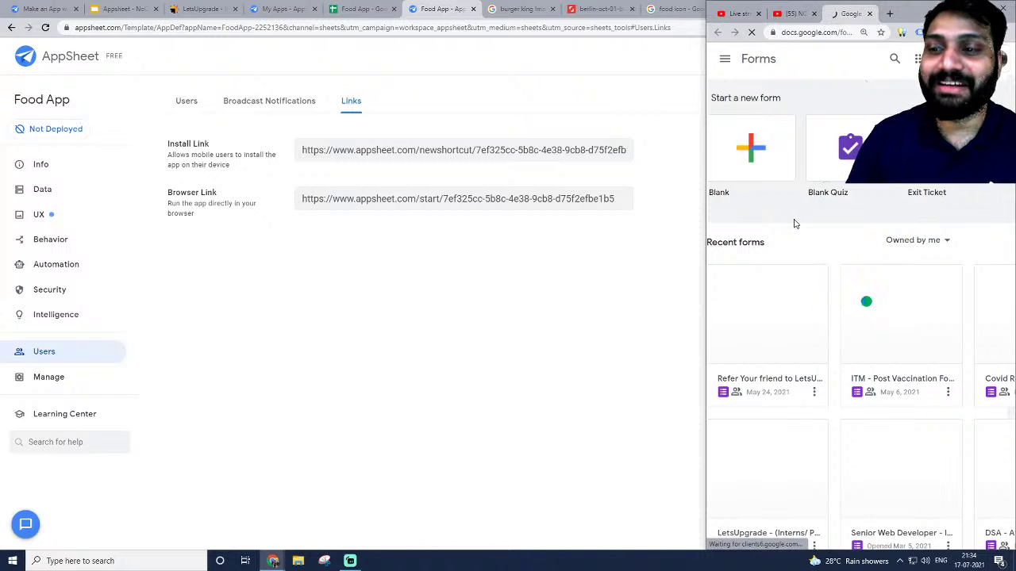
# Start a blank form and give the form and its file the name 'No Code'.
pyautogui.click(766, 227)
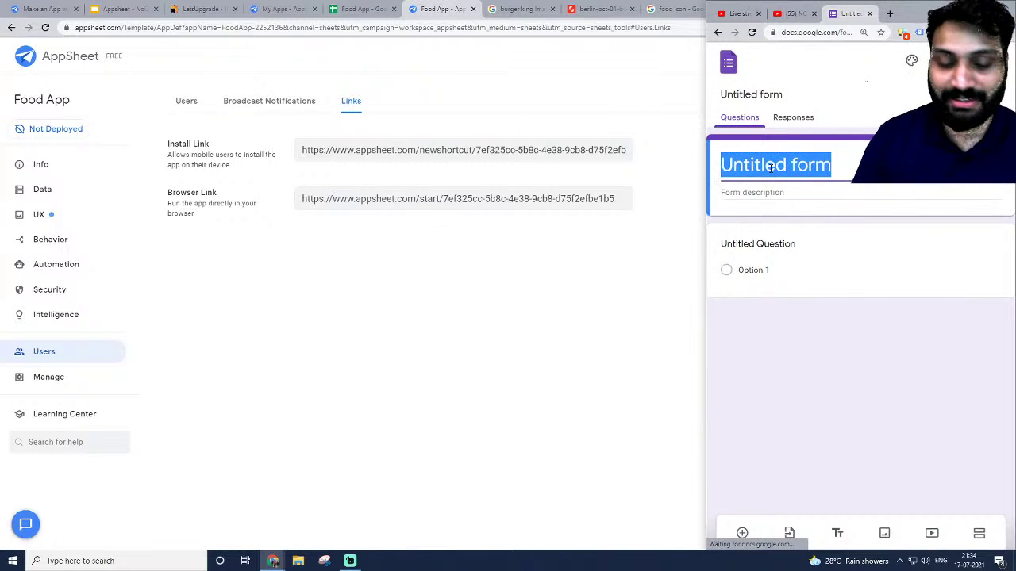
pyautogui.write('As')
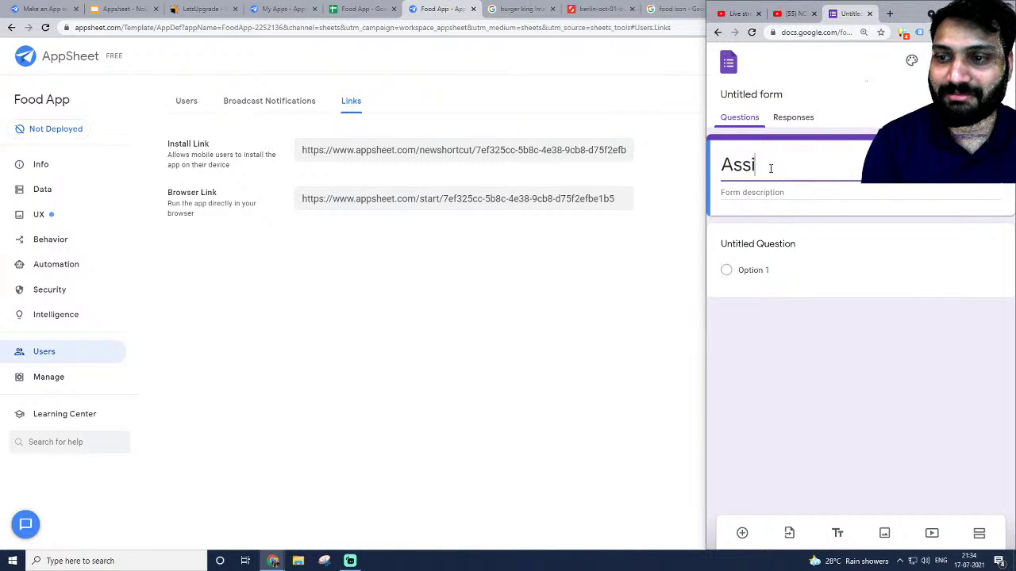
pyautogui.write('si')
pyautogui.press('BackSpace')
pyautogui.press('BackSpace')
pyautogui.press('BackSpace')
pyautogui.write('p')
pyautogui.press('BackSpace')
pyautogui.press('BackSpace')
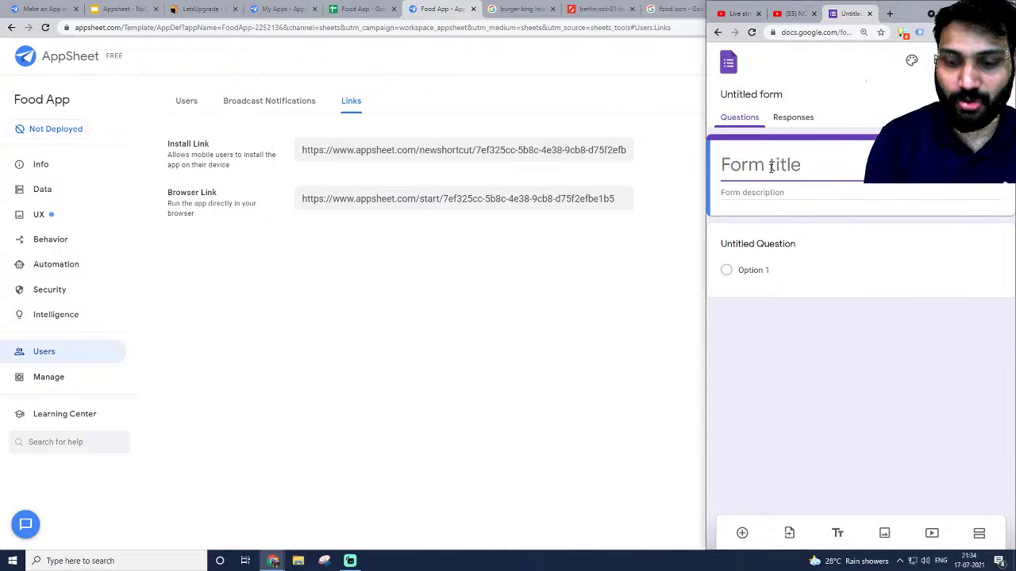
pyautogui.write('No Code')
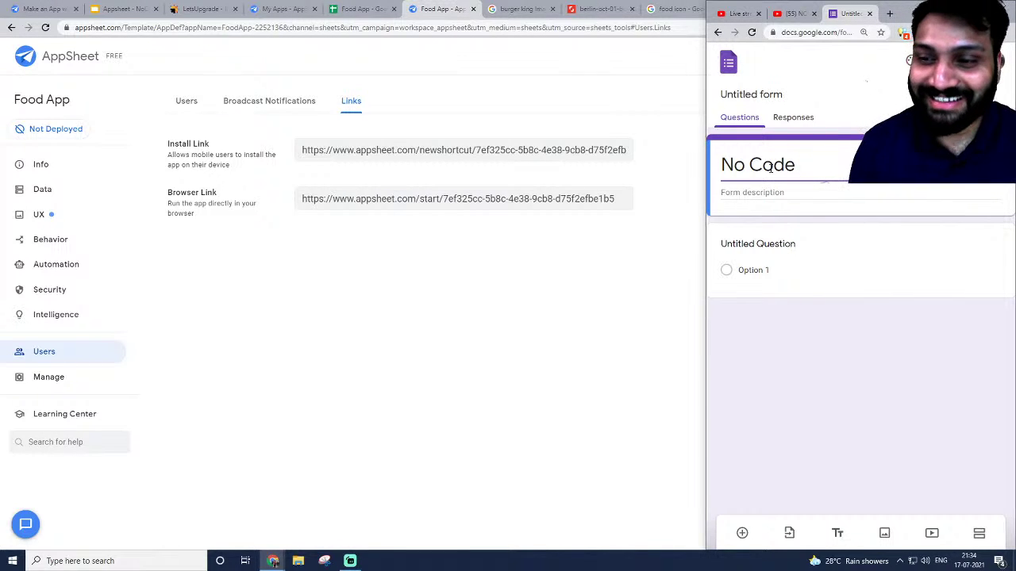
pyautogui.click(764, 95)
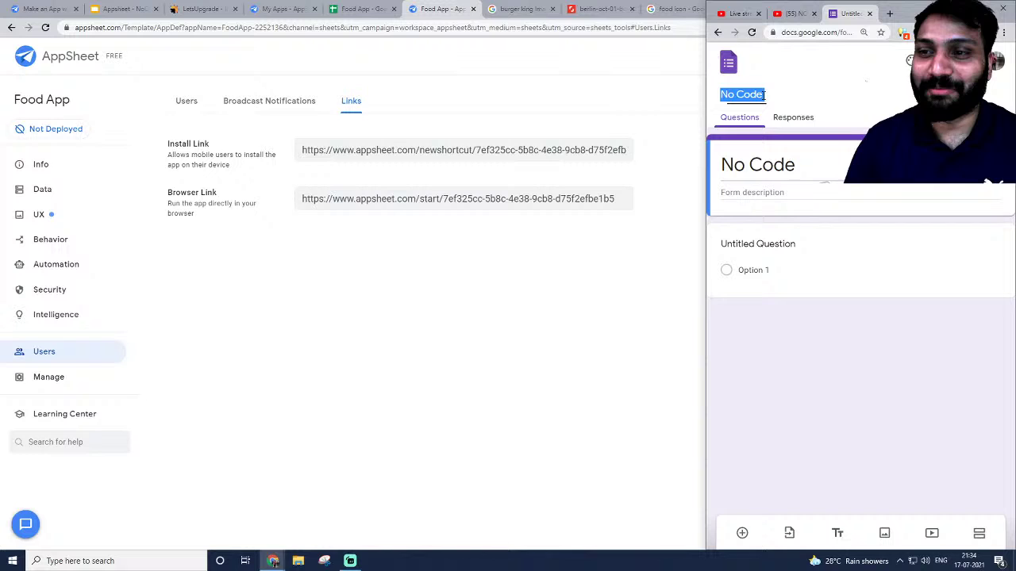
pyautogui.click(802, 156)
pyautogui.click(804, 164)
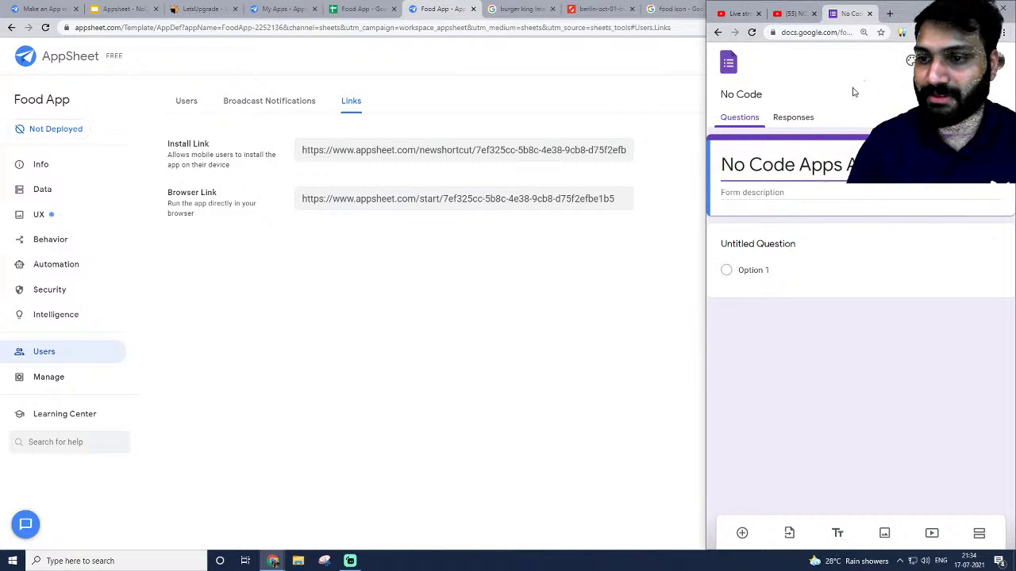
# Copy the Food App spreadsheet's URL and paste it into the form description.
pyautogui.click(350, 11)
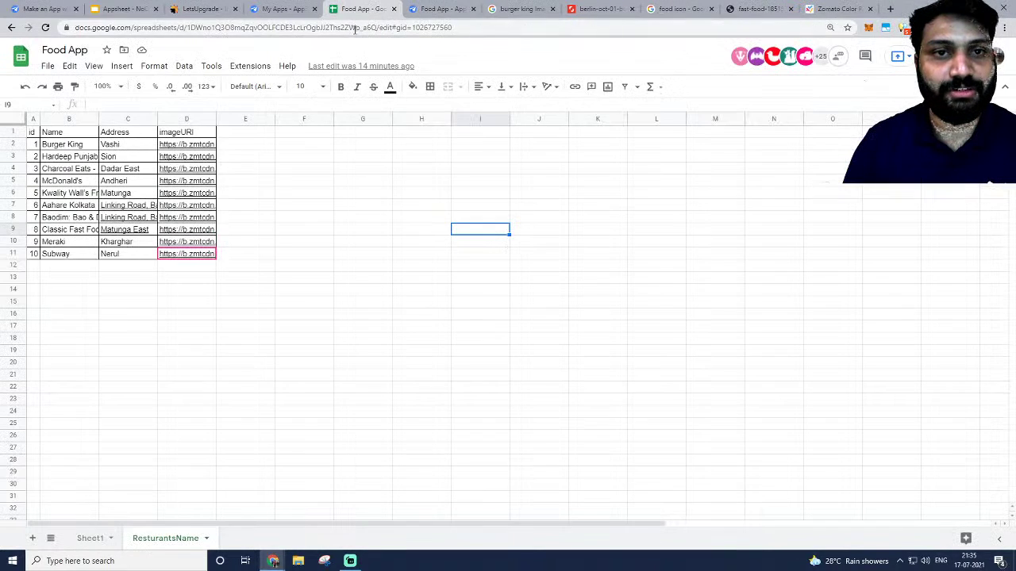
pyautogui.click(356, 29)
pyautogui.hotkey('alt', 'Tab')
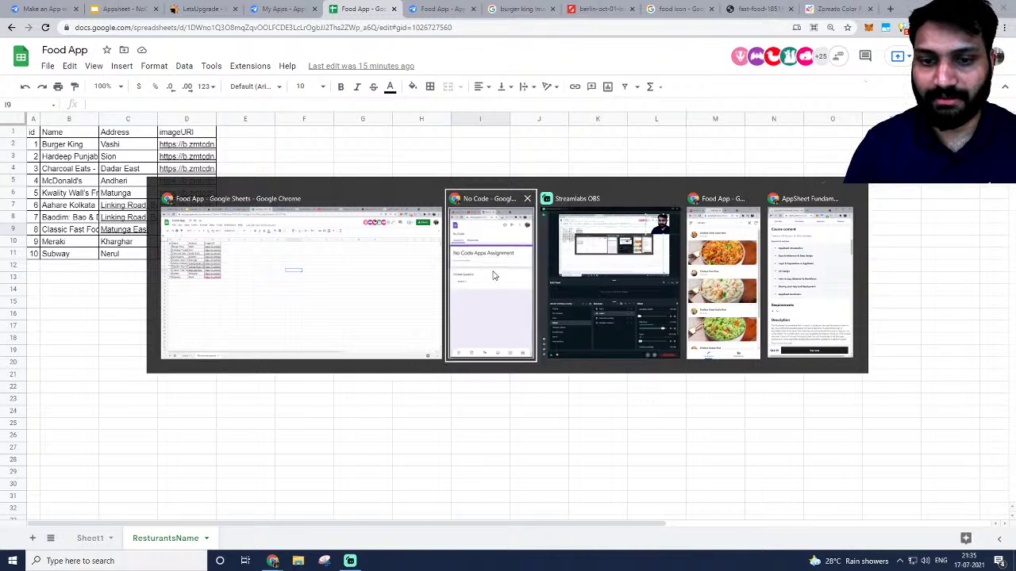
pyautogui.click(812, 190)
pyautogui.hotkey('ctrl', 'v')
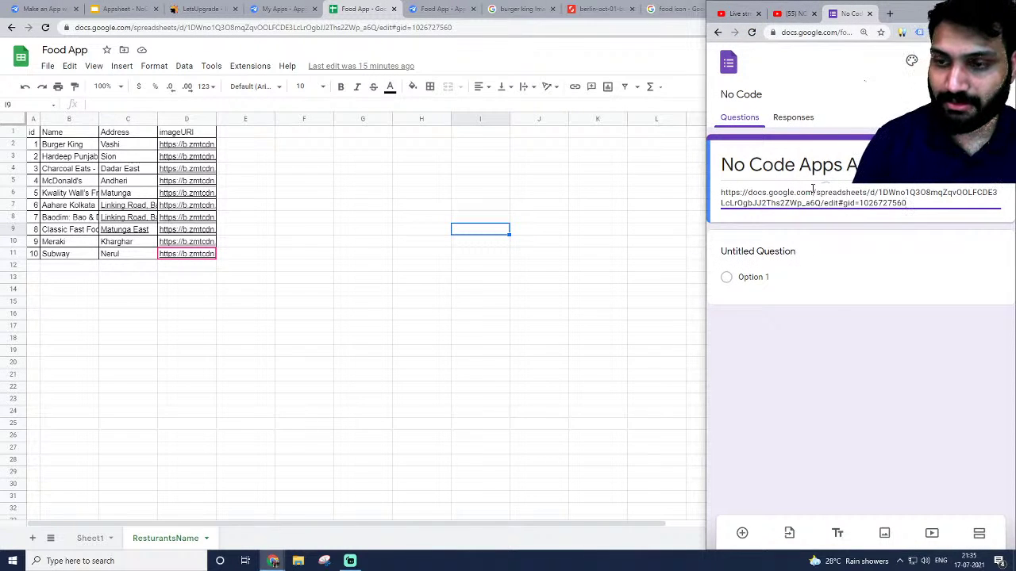
pyautogui.press('Return')
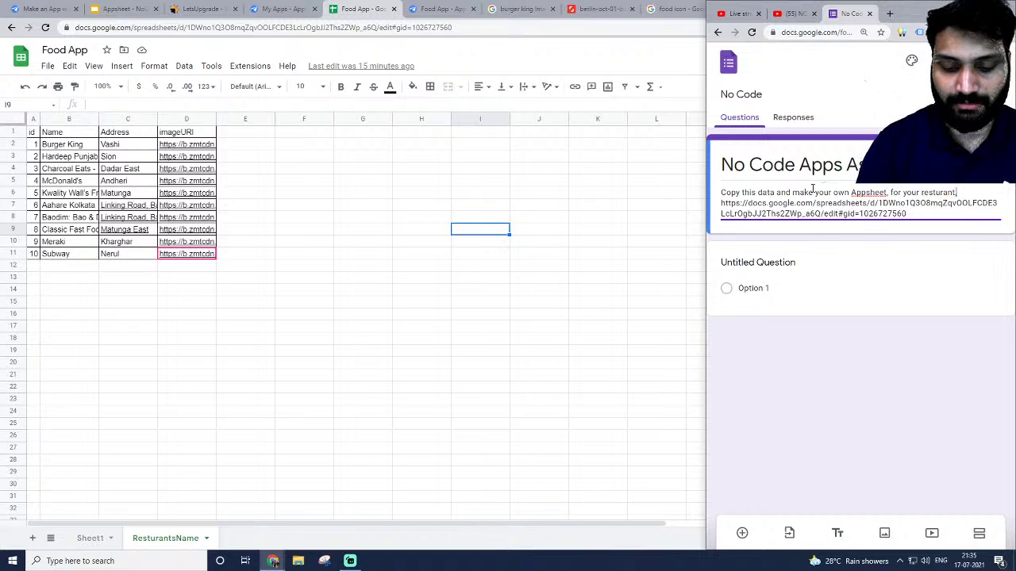
# Write the app-building instructions around the sheet link in the description.
pyautogui.write('and make a good UI')
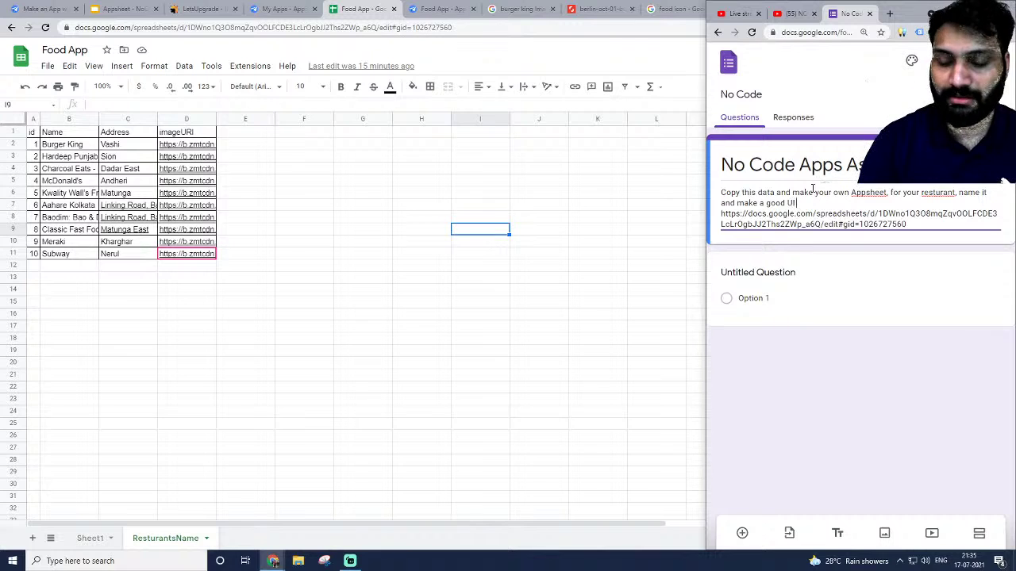
pyautogui.write('.')
pyautogui.press('Return')
pyautogui.press('Return')
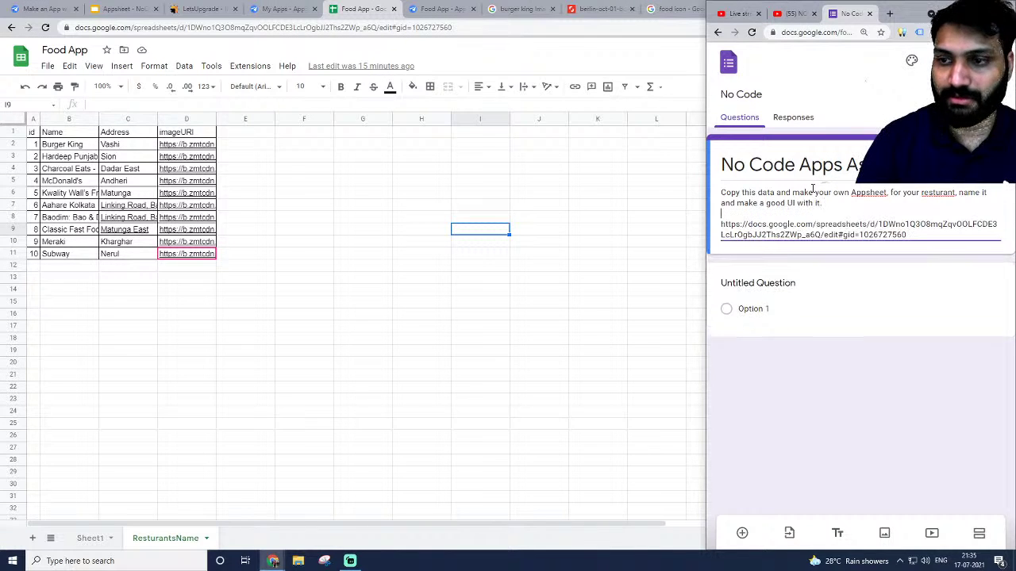
pyautogui.write('A')
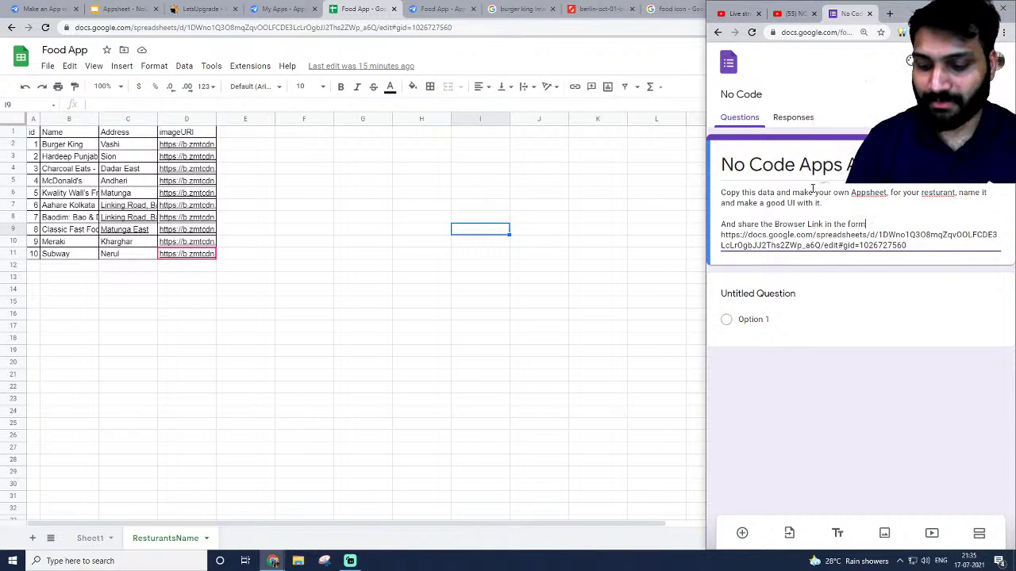
pyautogui.hotkey('ctrl', 'shift', 'Left')
pyautogui.hotkey('ctrl', 'shift', 'Left')
pyautogui.hotkey('ctrl', 'shift', 'Left')
pyautogui.hotkey('ctrl', 'shift', 'Left')
pyautogui.hotkey('ctrl', 'shift', 'Left')
pyautogui.hotkey('ctrl', 'shift', 'Left')
pyautogui.hotkey('ctrl', 'shift', 'Left')
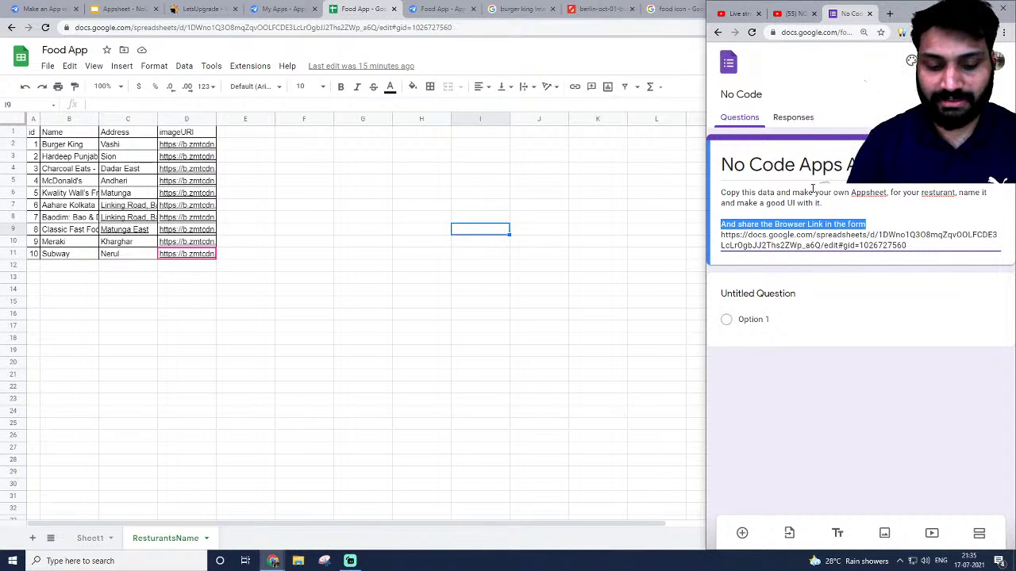
pyautogui.press('BackSpace')
pyautogui.hotkey('ctrl', 'z')
pyautogui.hotkey('ctrl', 'z')
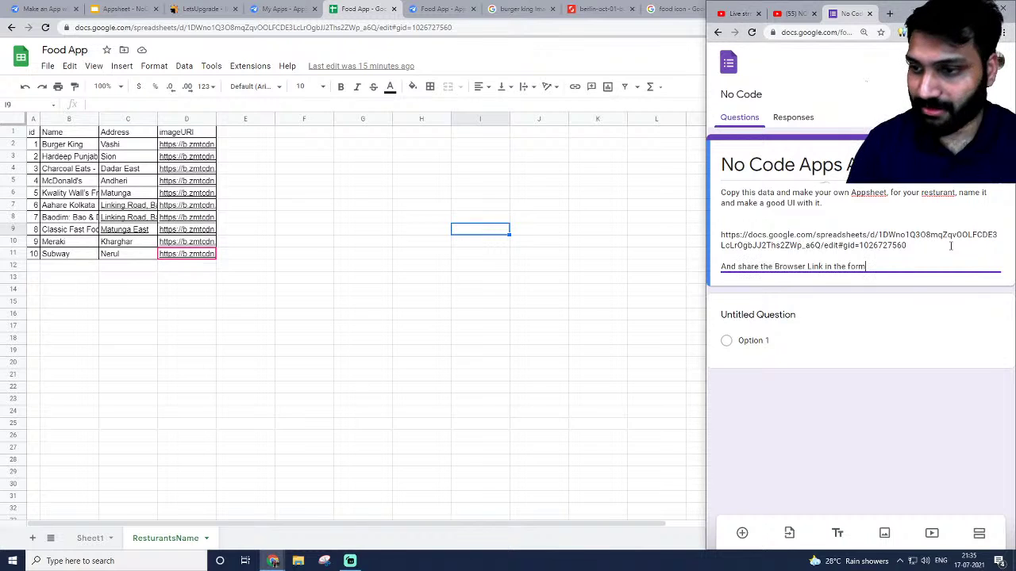
# Add required short-answer questions 'Name' and 'Email'.
pyautogui.click(766, 334)
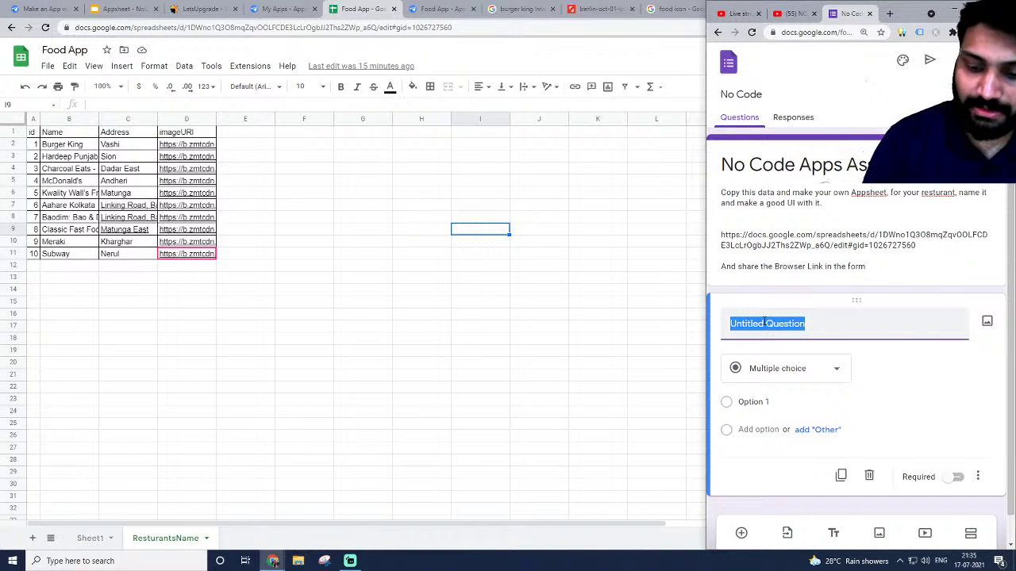
pyautogui.press('BackSpace')
pyautogui.write('Name')
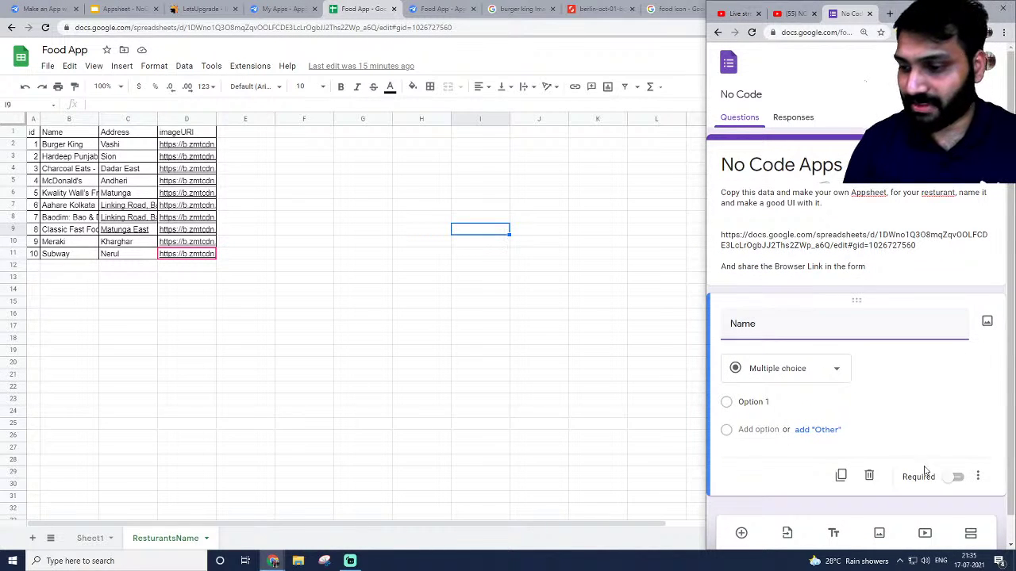
pyautogui.click(952, 451)
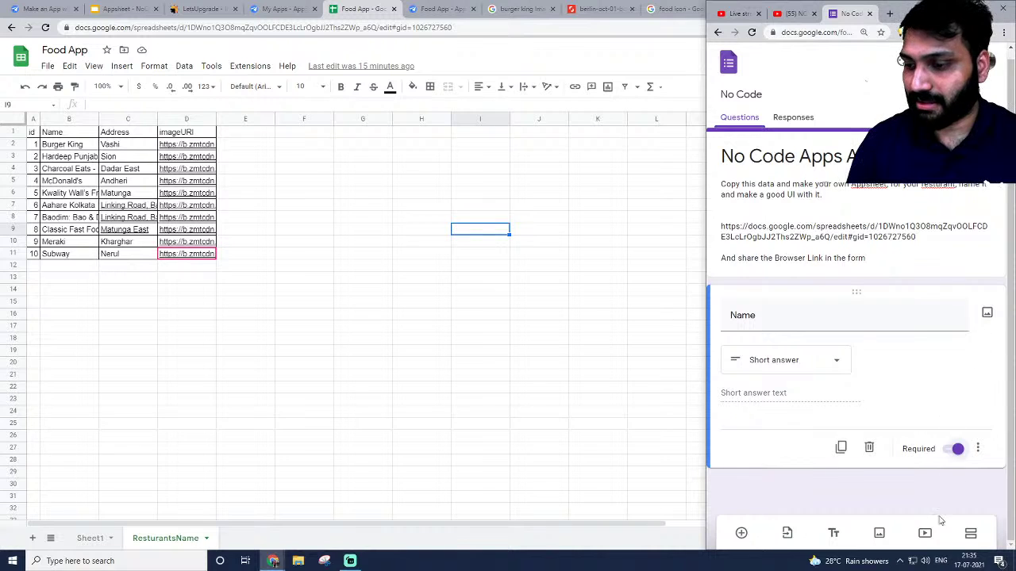
pyautogui.click(741, 532)
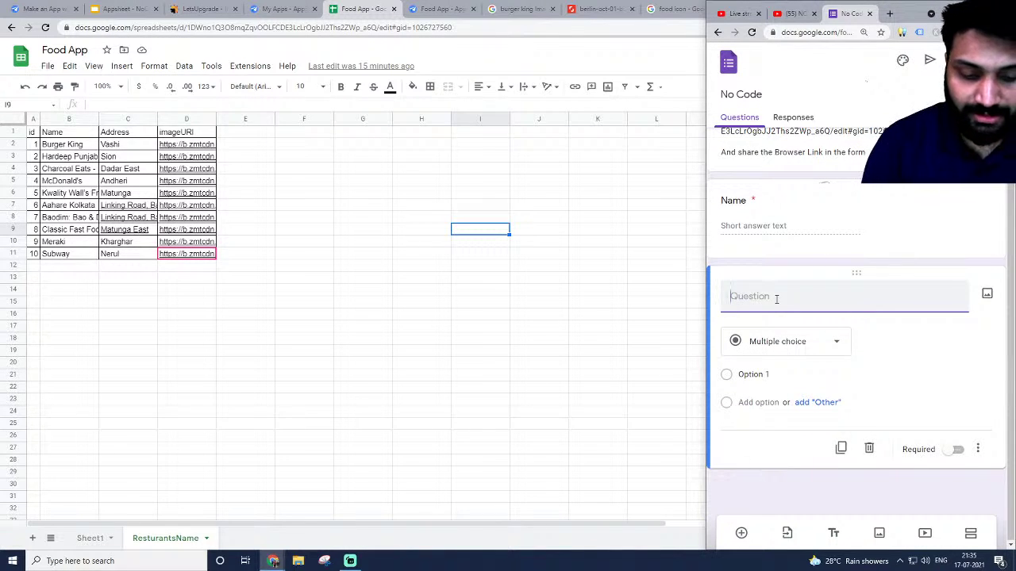
pyautogui.write('Email')
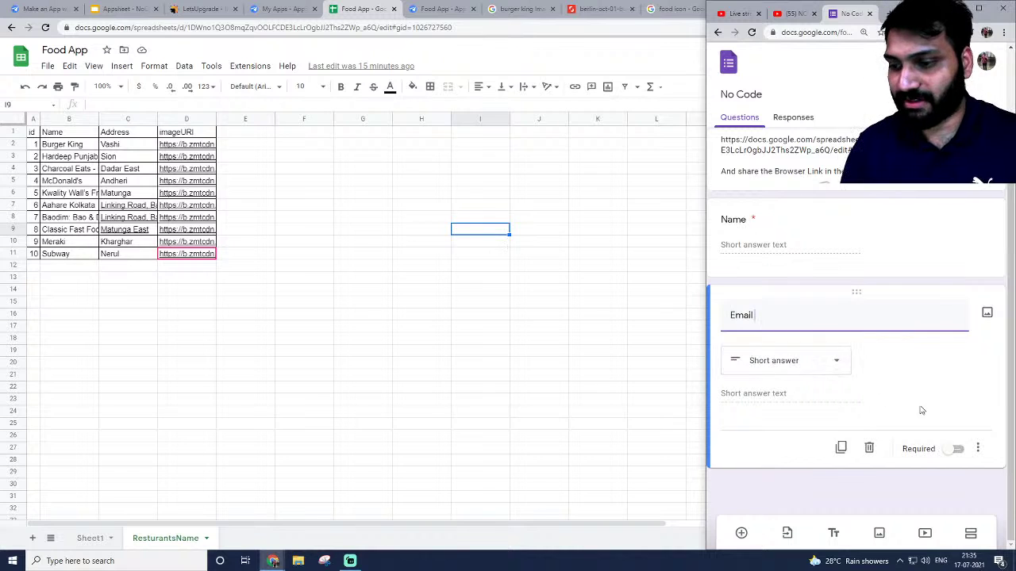
pyautogui.click(955, 449)
# Add required questions 'Mobile Num' and 'Browser Link of your AppSheet'.
pyautogui.click(741, 533)
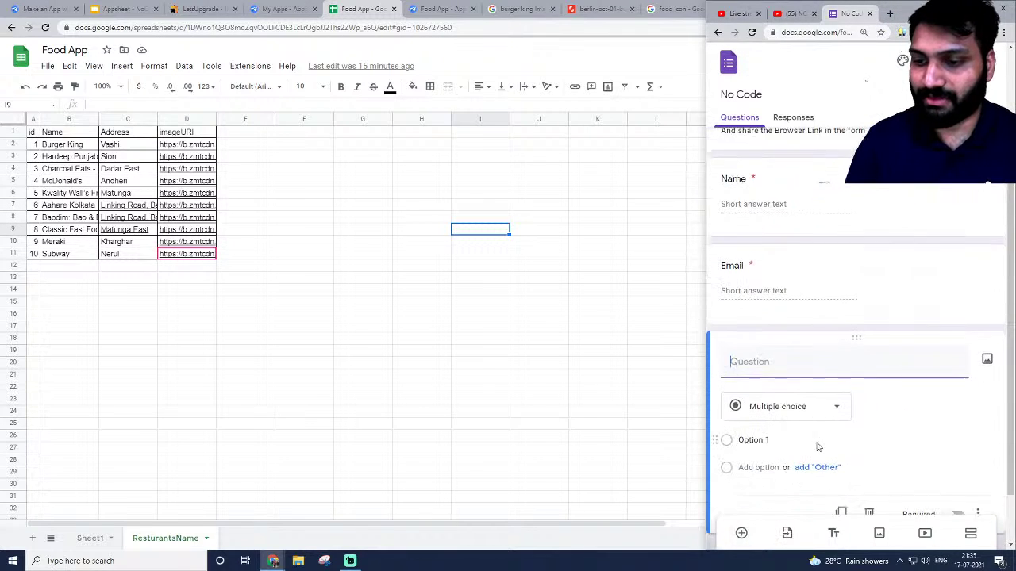
pyautogui.write('Mobile Num')
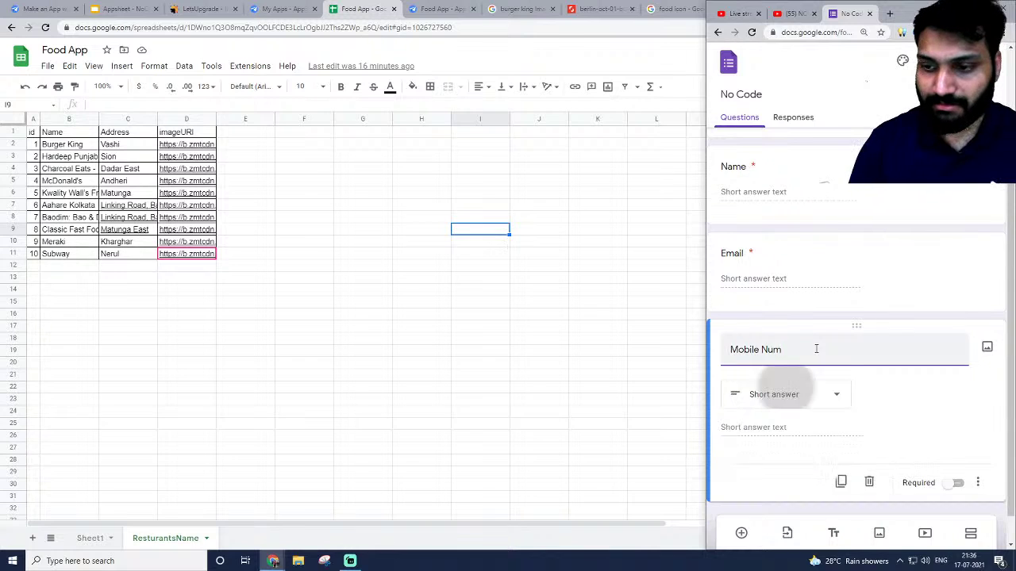
pyautogui.click(954, 450)
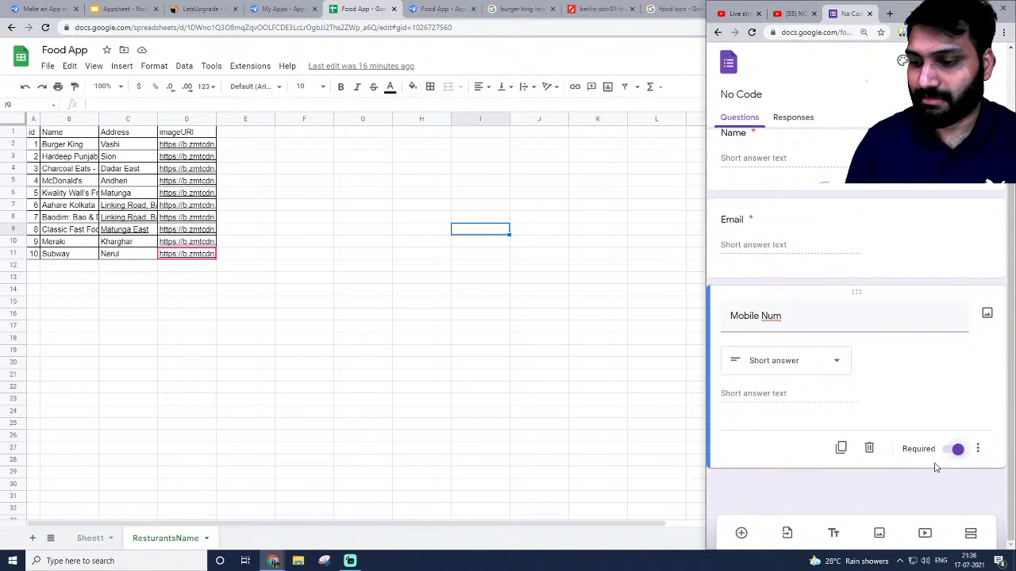
pyautogui.click(741, 534)
pyautogui.write('B')
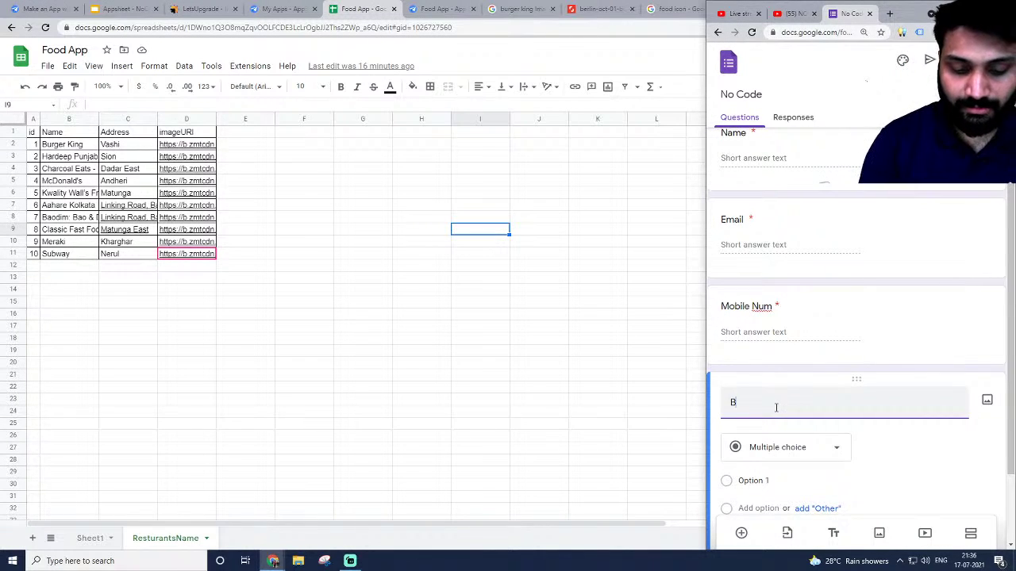
pyautogui.write('rowser Link of your AppSheet')
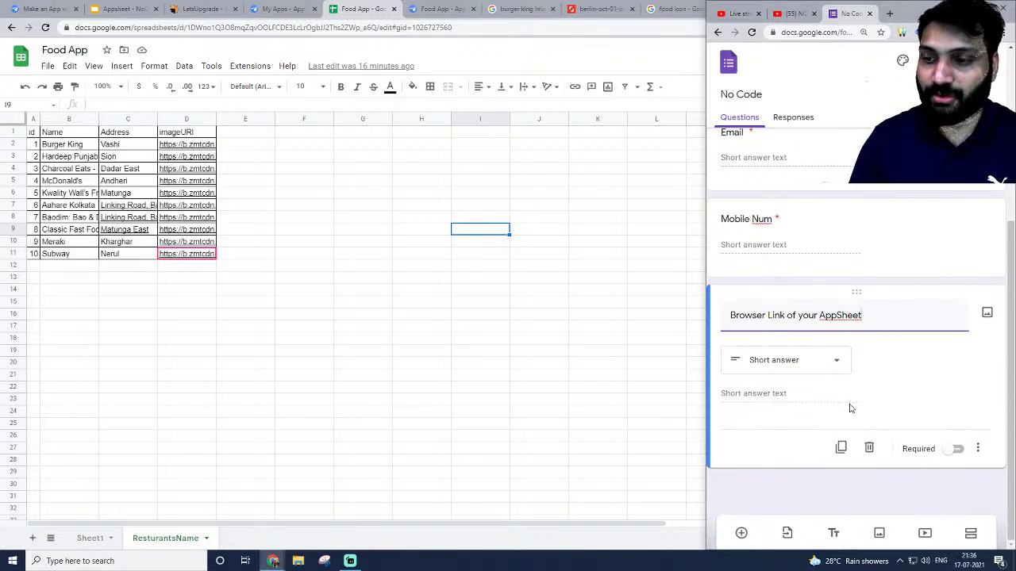
pyautogui.click(959, 452)
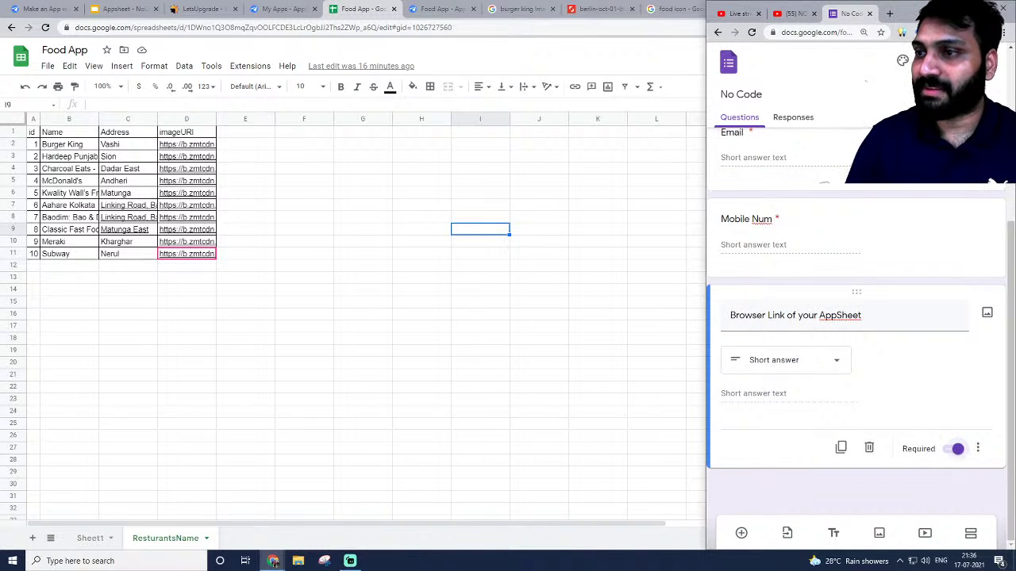
pyautogui.click(959, 61)
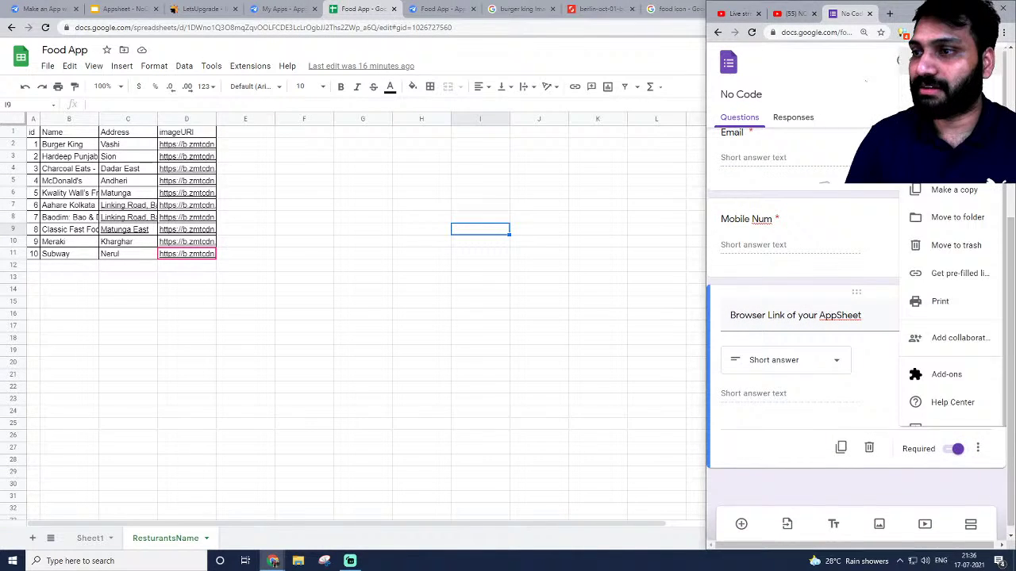
# Get and copy a shortened share link for the form.
pyautogui.click(856, 87)
pyautogui.scroll(5, 855, 88)
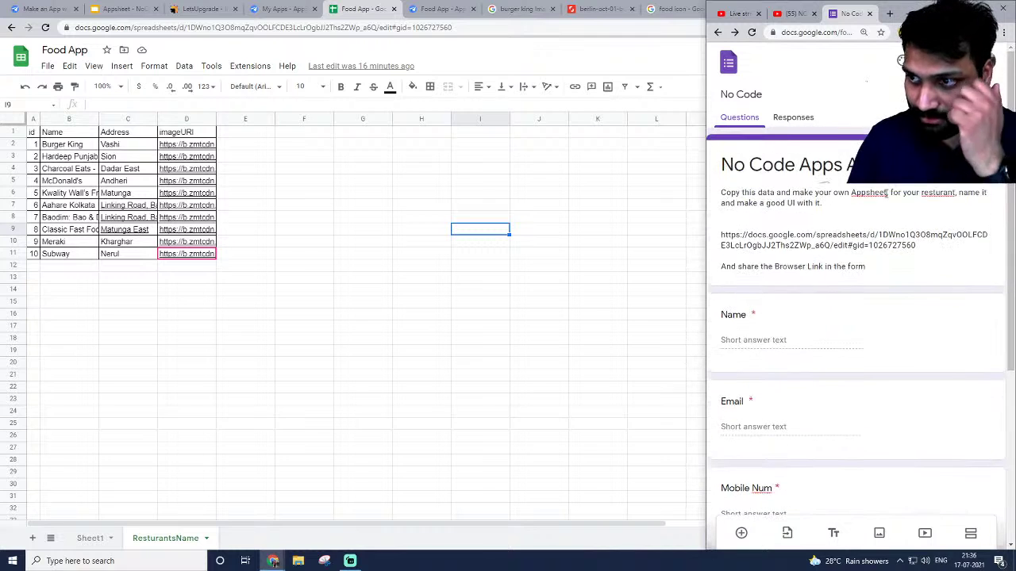
pyautogui.click(924, 61)
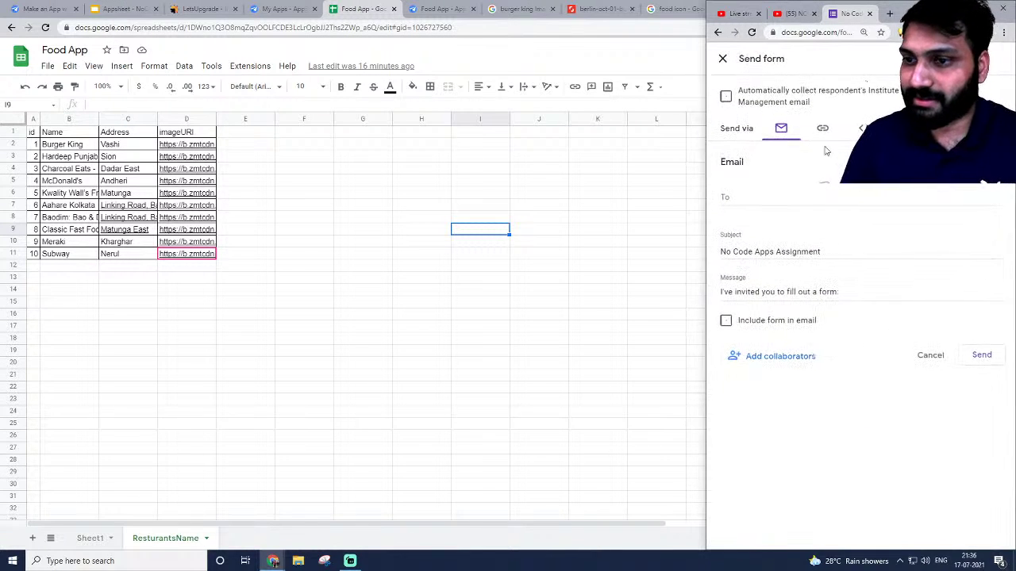
pyautogui.click(822, 128)
pyautogui.click(726, 203)
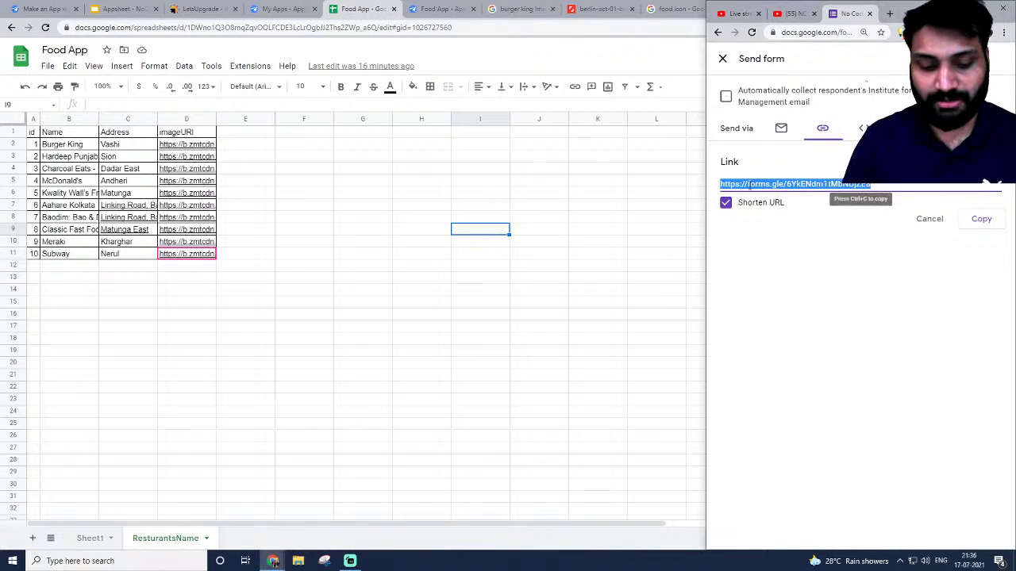
# Add an 'Assignment Submission form -' line with the short link to the livestream description and save.
pyautogui.click(718, 16)
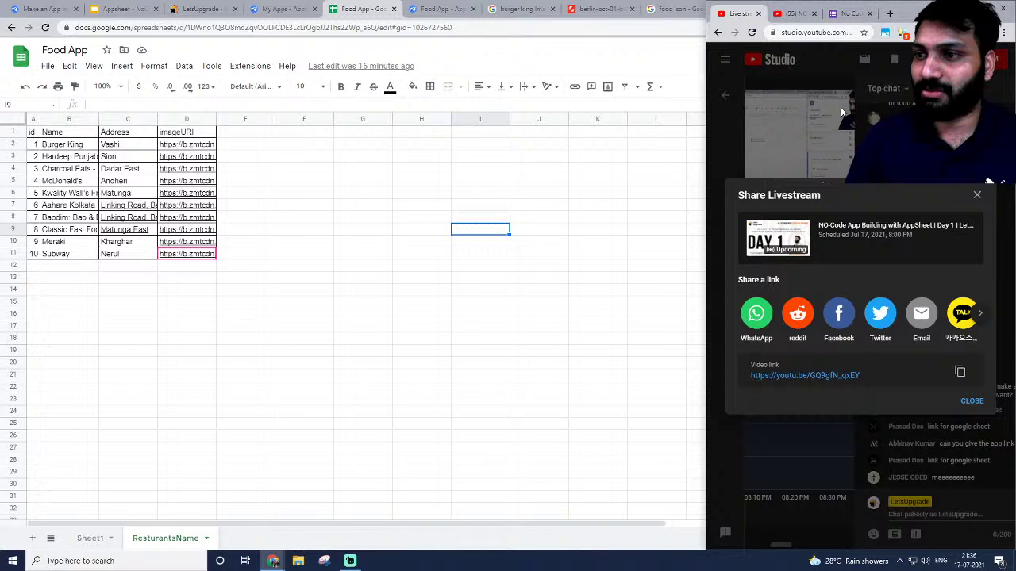
pyautogui.click(976, 195)
pyautogui.moveTo(706, 116); pyautogui.dragTo(547, 119)
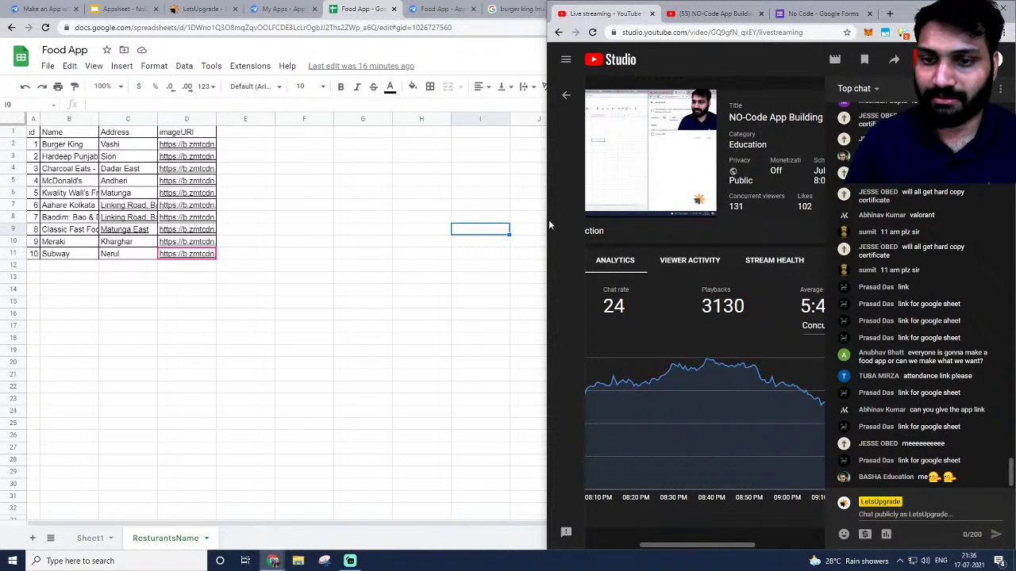
pyautogui.moveTo(548, 221); pyautogui.dragTo(415, 221)
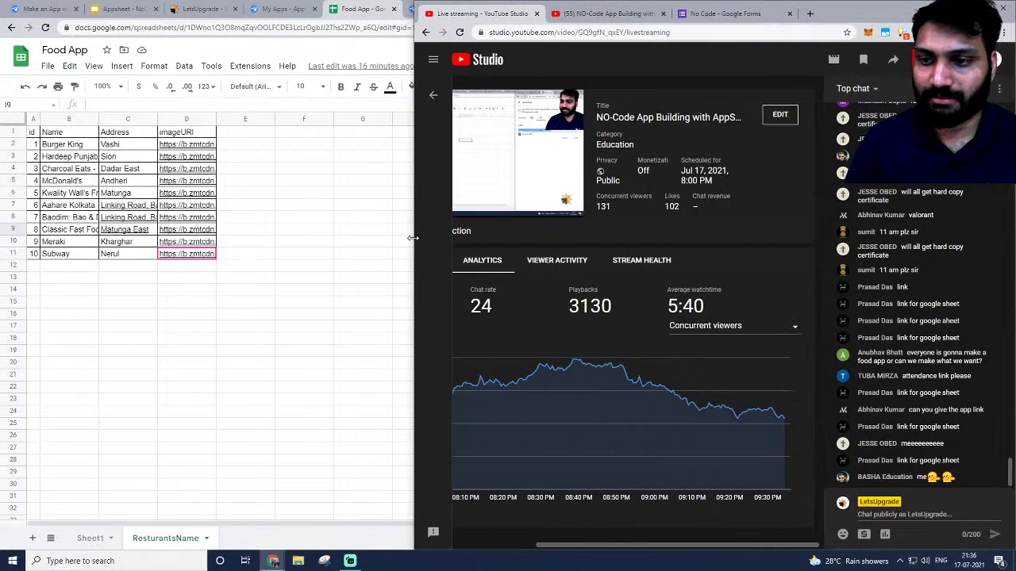
pyautogui.click(769, 120)
pyautogui.scroll(-3, 782, 310)
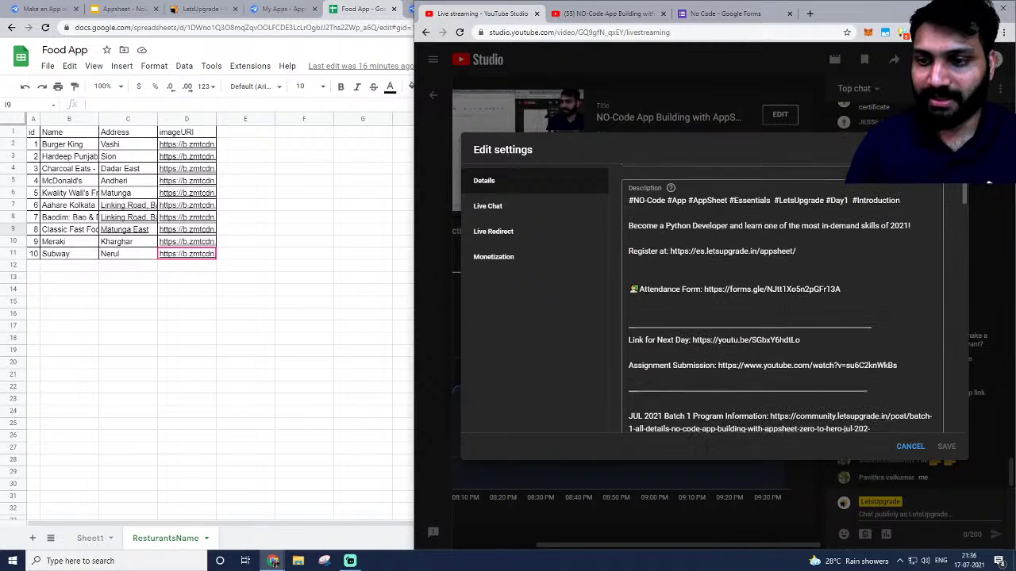
pyautogui.click(878, 306)
pyautogui.press('Return')
pyautogui.write('https://forms.gle/6YkENdm1tMbNDjZE8')
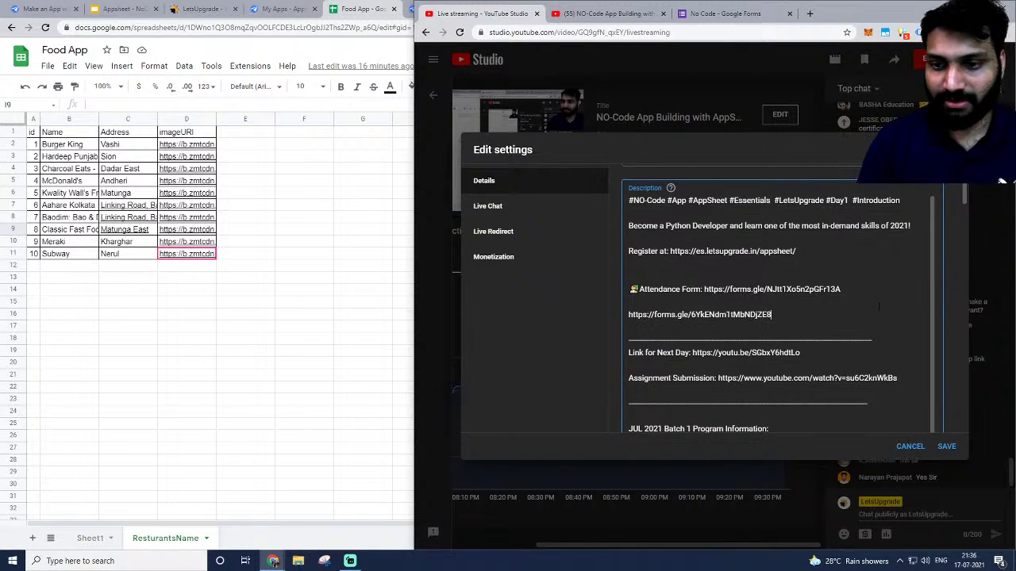
pyautogui.hotkey('ctrl', 'Left')
pyautogui.hotkey('ctrl', 'Left')
pyautogui.hotkey('ctrl', 'Left')
pyautogui.hotkey('ctrl', 'Left')
pyautogui.hotkey('ctrl', 'Left')
pyautogui.hotkey('ctrl', 'Left')
pyautogui.hotkey('ctrl', 'Left')
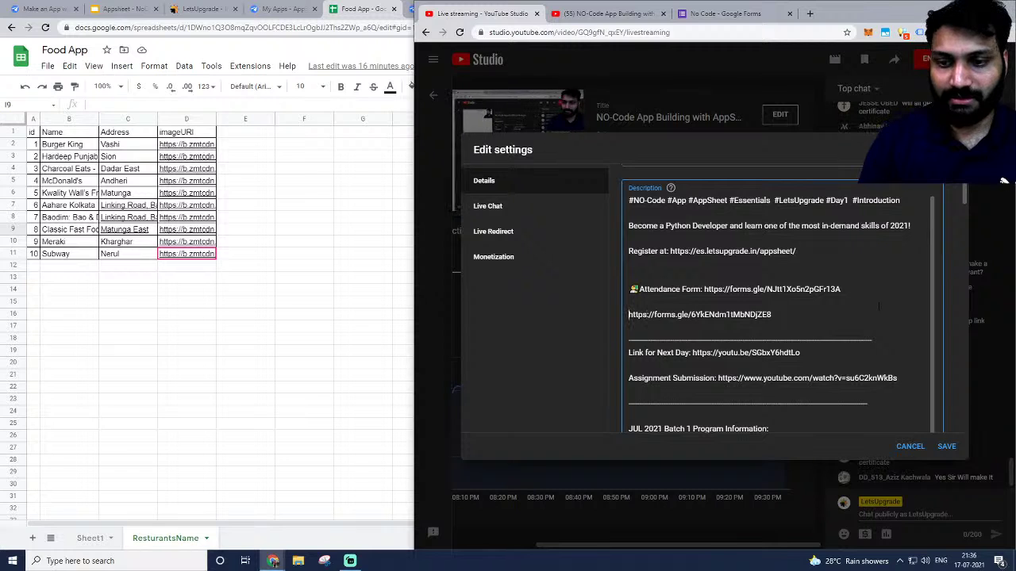
pyautogui.write('Assignment')
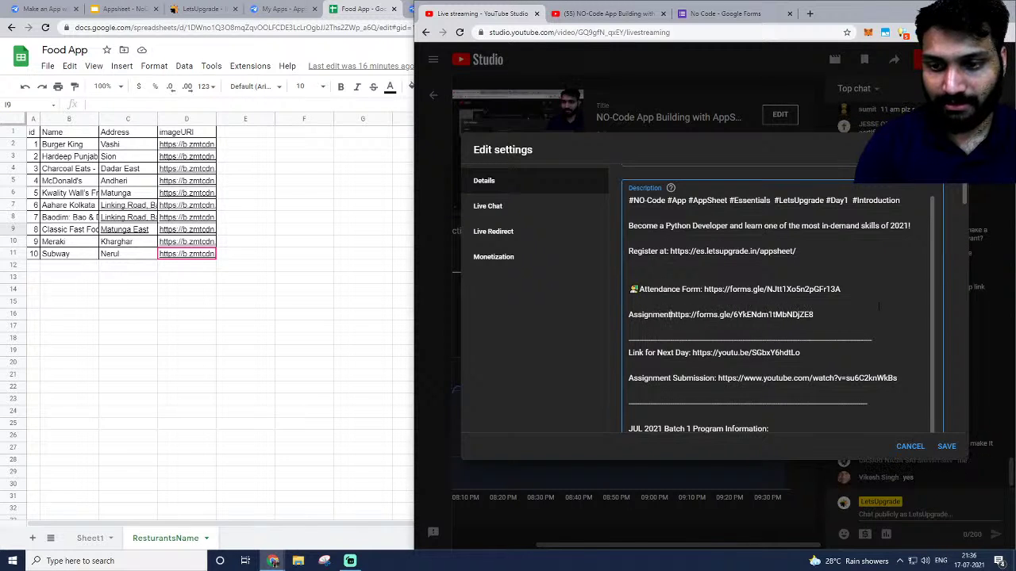
pyautogui.write(' Submission ')
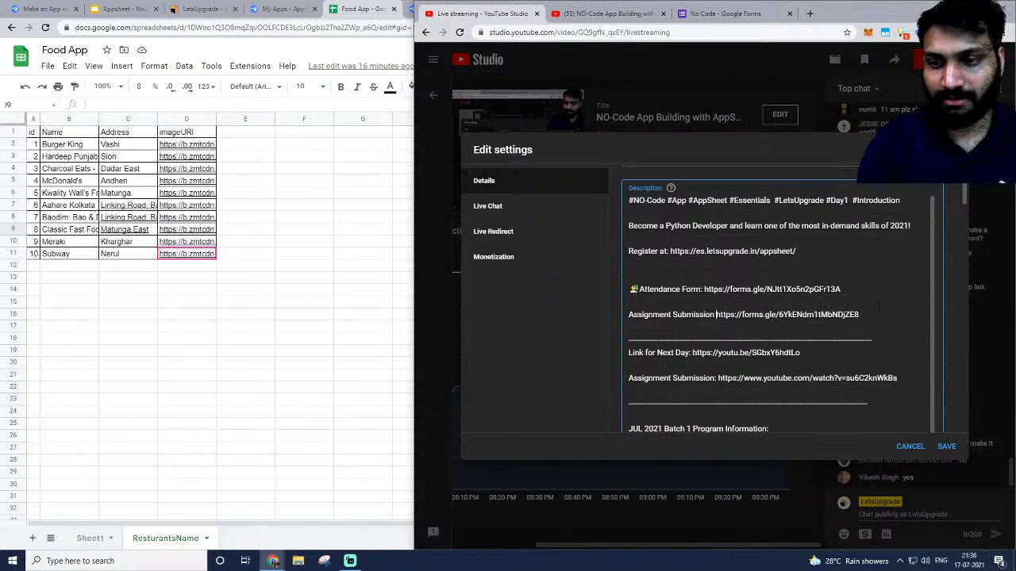
pyautogui.write('form -')
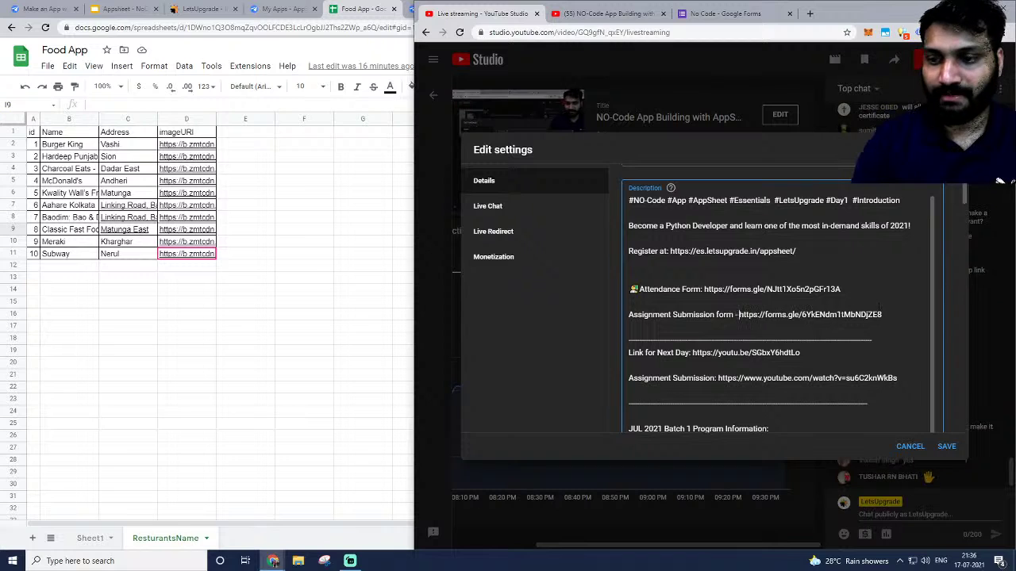
pyautogui.click(946, 446)
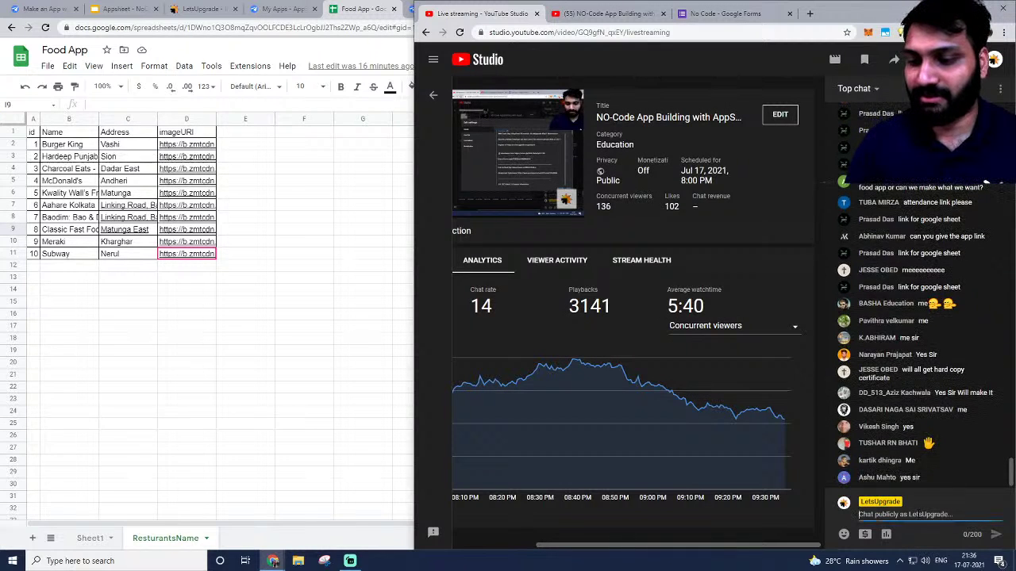
# Paste the forms.gle assignment link into the live chat and send it repeatedly.
pyautogui.write('https://forms.gle/6YkENdm1tMbNDjZE8')
pyautogui.press('Return')
pyautogui.write('https://forms.gle/6YkENdm1tMbNDjZE8')
pyautogui.press('Return')
pyautogui.hotkey('ctrl', 'v')
pyautogui.press('Return')
pyautogui.hotkey('ctrl', 'v')
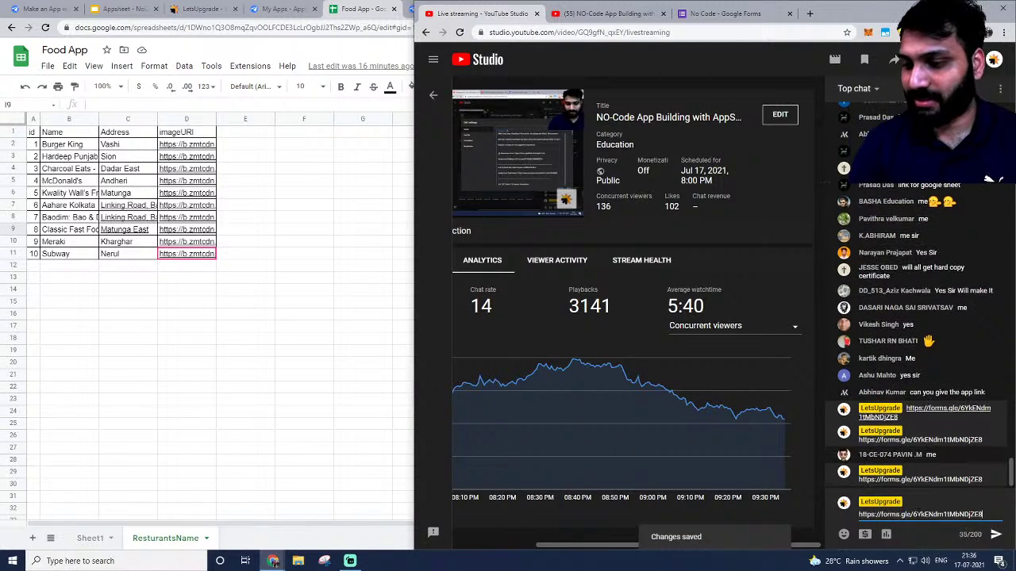
pyautogui.press('Return')
pyautogui.write('https://forms.gle/6YkENdm1tMbNDjZE8')
pyautogui.press('Return')
pyautogui.write('https://forms.gle/6YkENdm1tMbNDjZE8')
pyautogui.press('Return')
pyautogui.hotkey('ctrl', 'v')
pyautogui.hotkey('ctrl', 'v')
pyautogui.press('Return')
pyautogui.write('https://forms.gle/6YkENdm1tMbNDjZE8')
pyautogui.press('Return')
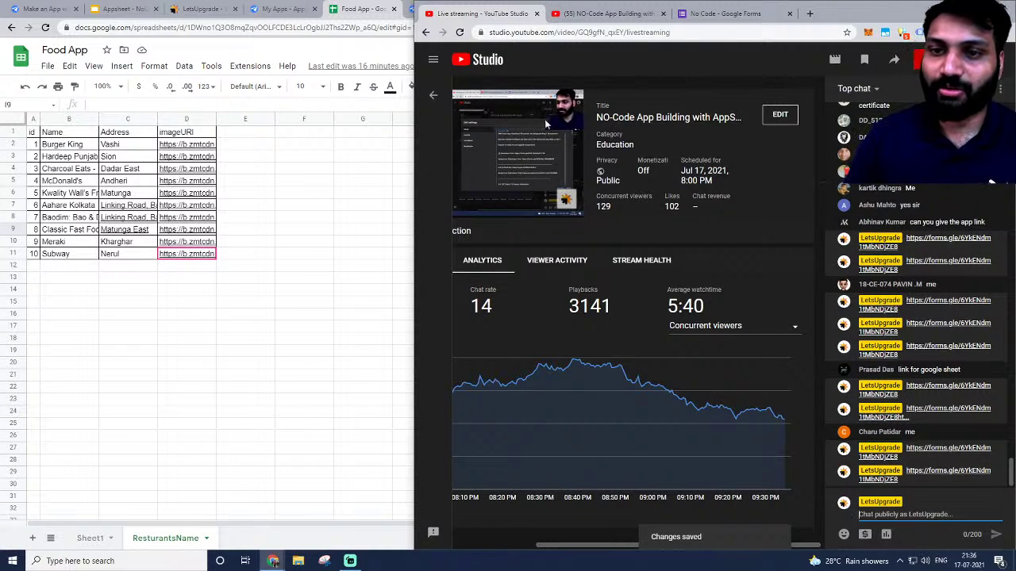
pyautogui.moveTo(476, 189)
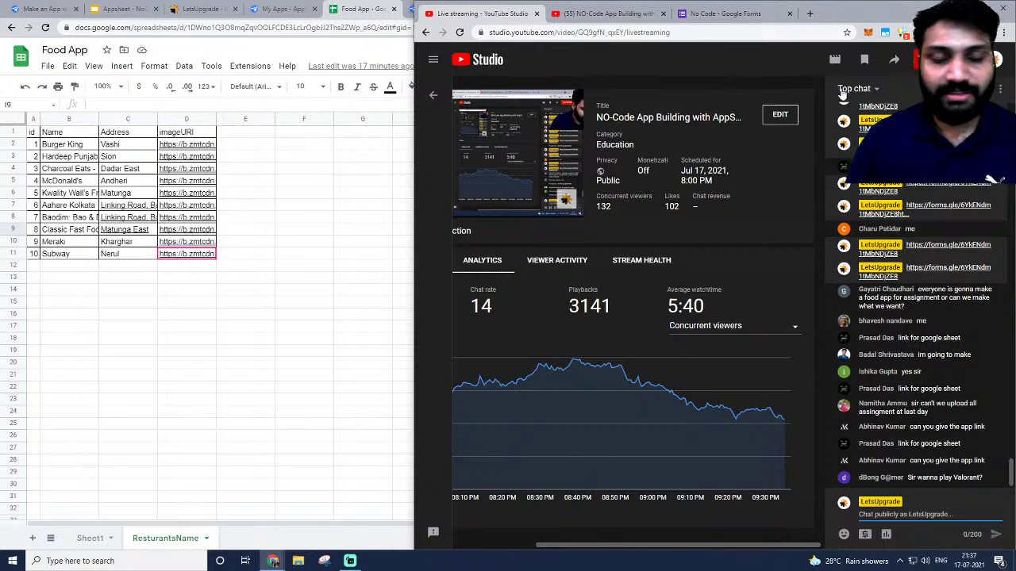
# Close the watch page and form share panel, then switch Streamlabs OBS to the Intro scene.
pyautogui.click(634, 14)
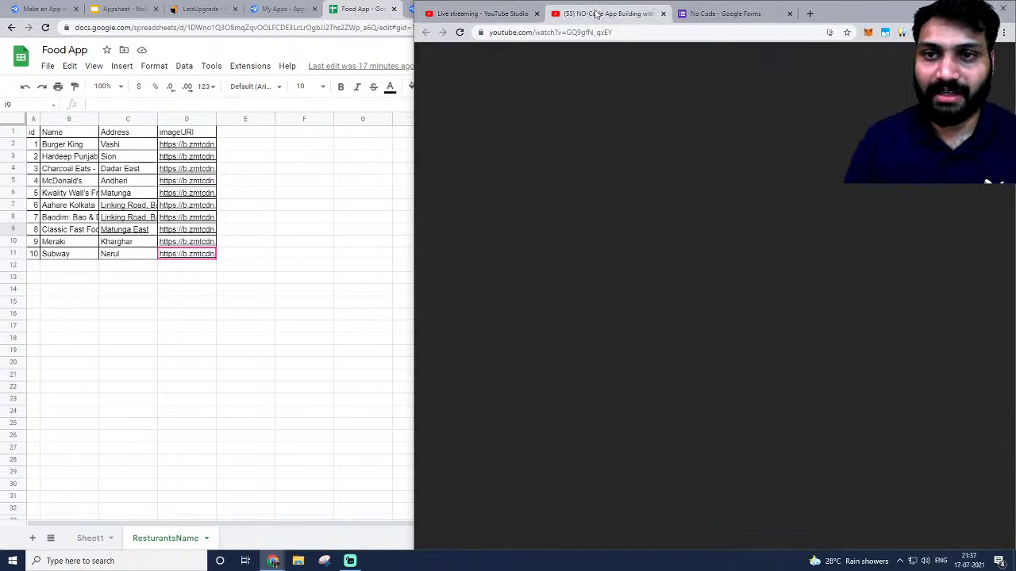
pyautogui.click(664, 14)
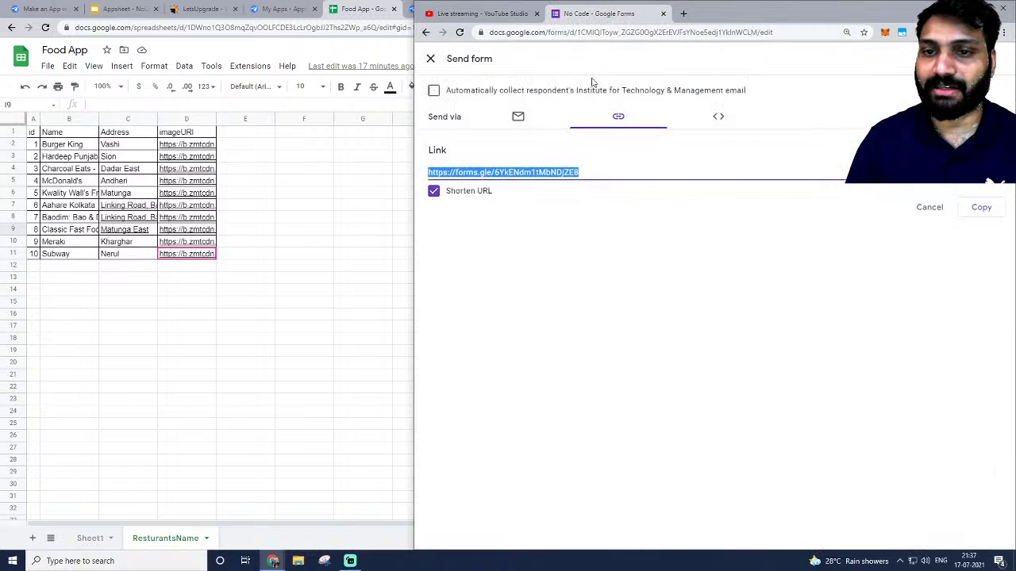
pyautogui.click(430, 58)
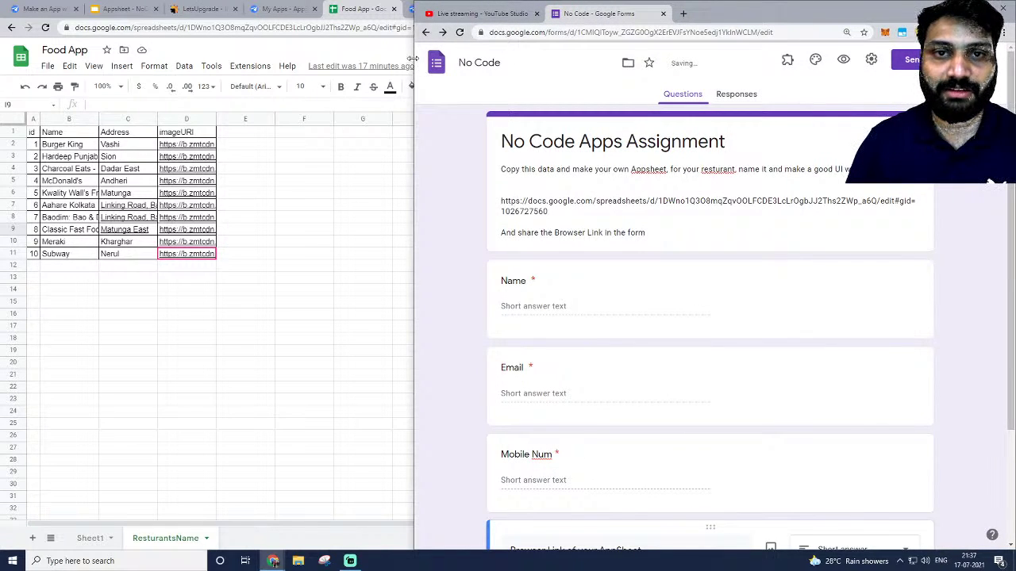
pyautogui.moveTo(413, 58); pyautogui.dragTo(545, 58)
pyautogui.hotkey('alt', 'Tab')
pyautogui.hotkey('alt', 'Tab')
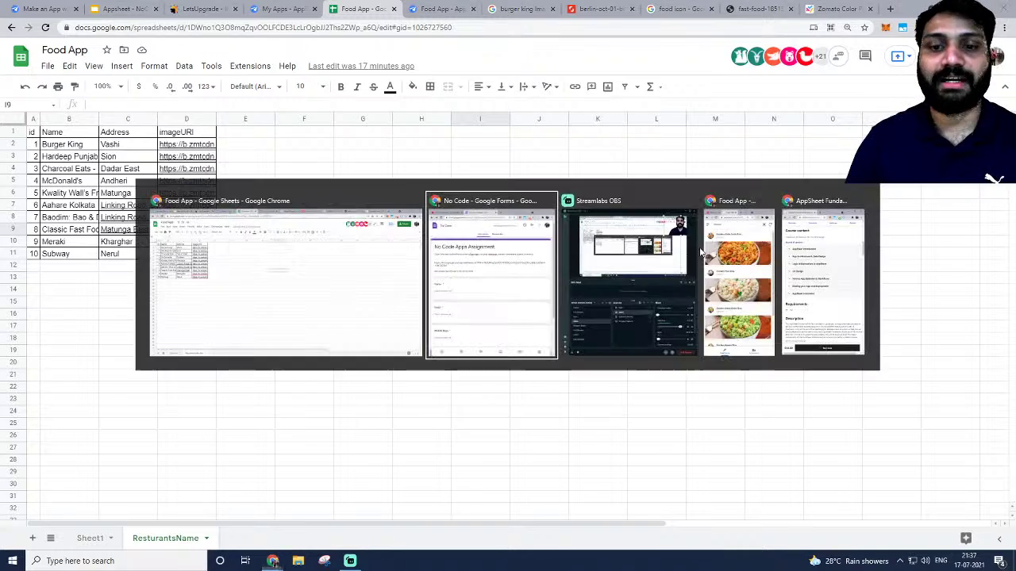
pyautogui.click(600, 291)
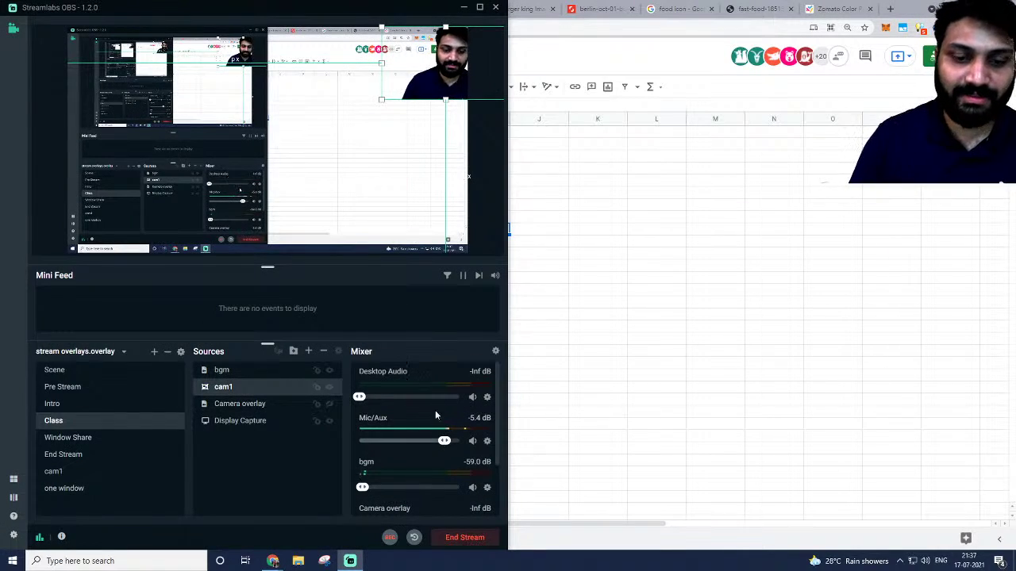
pyautogui.click(52, 404)
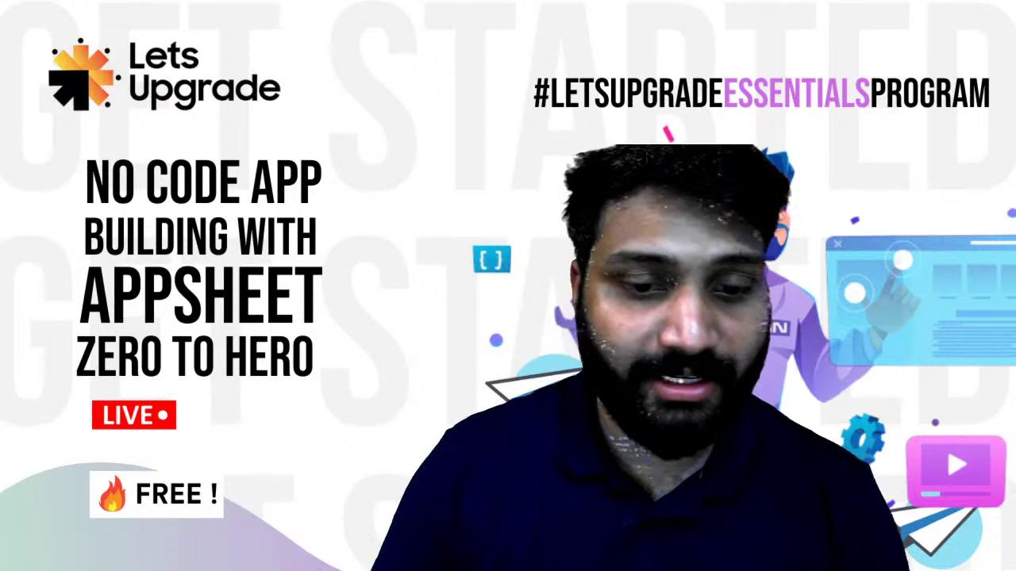